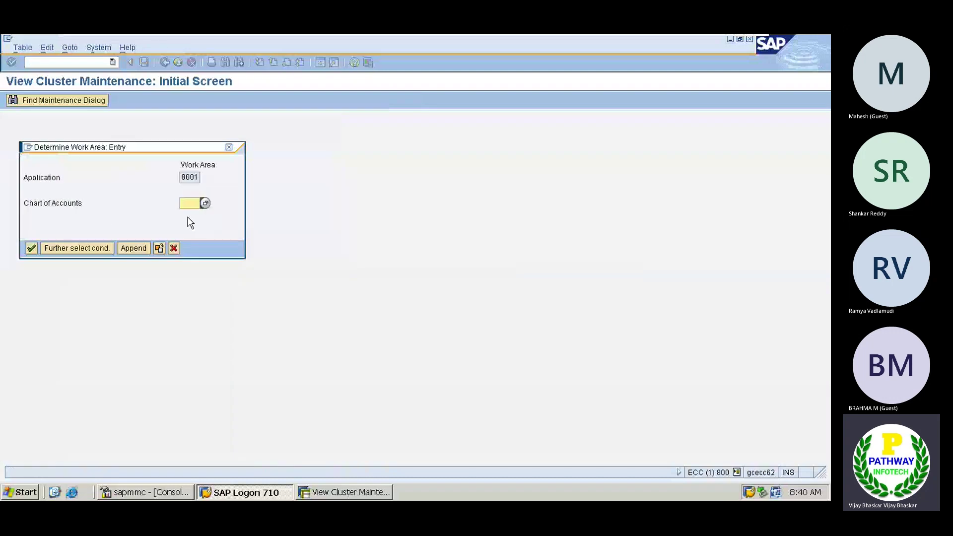
# - Open the view cluster maintenance with chart of accounts 0001 as the work area
pyautogui.press('Down')
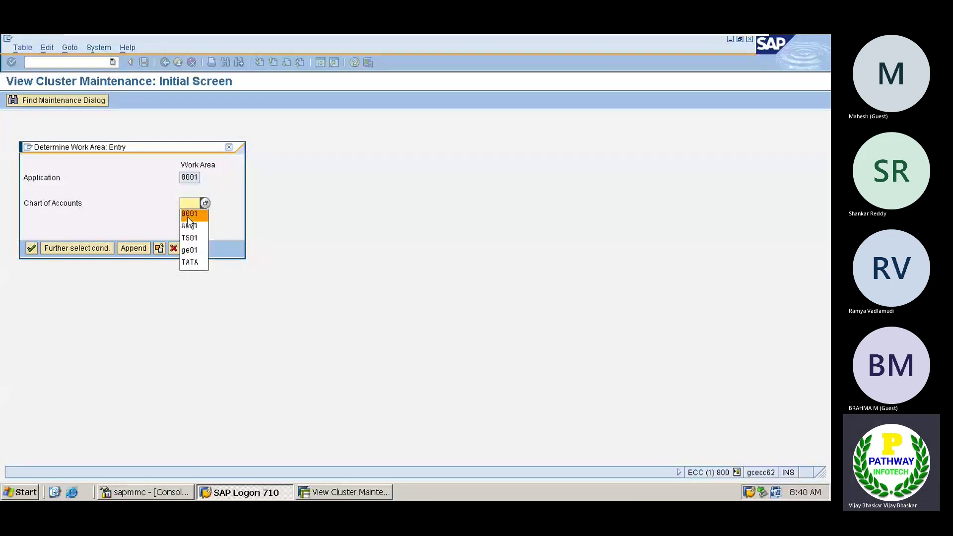
pyautogui.press('Return')
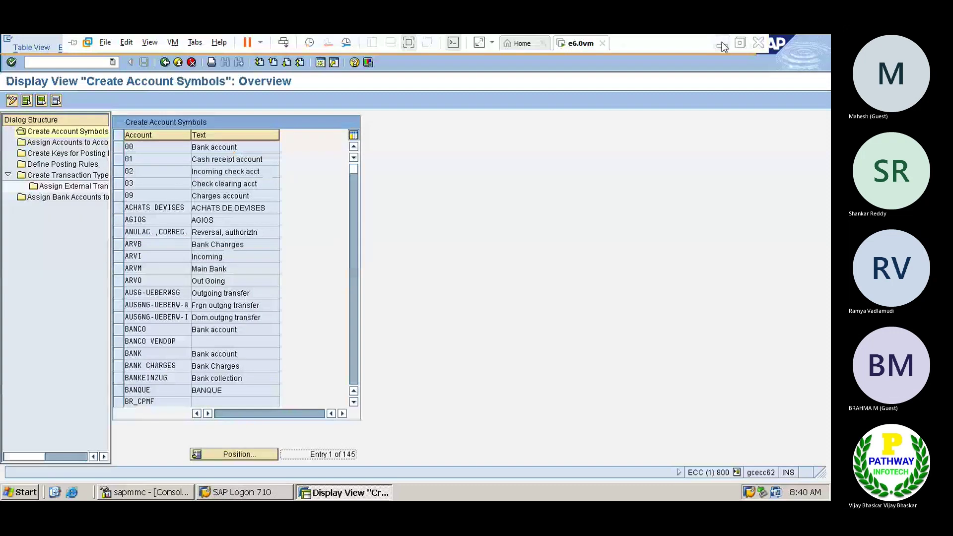
# - Check the Teams meeting window, minimize it and return to the SAP virtual machine
pyautogui.click(721, 42)
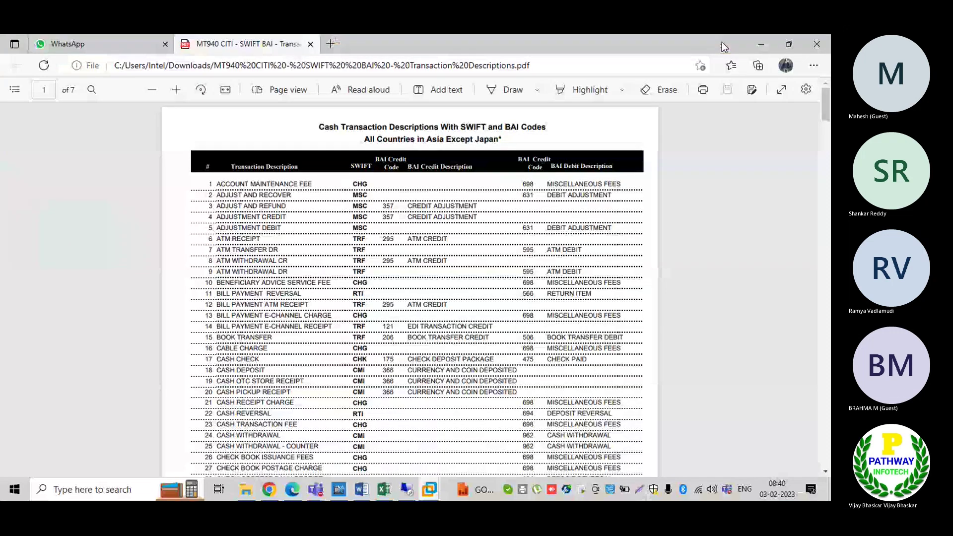
pyautogui.moveTo(314, 489)
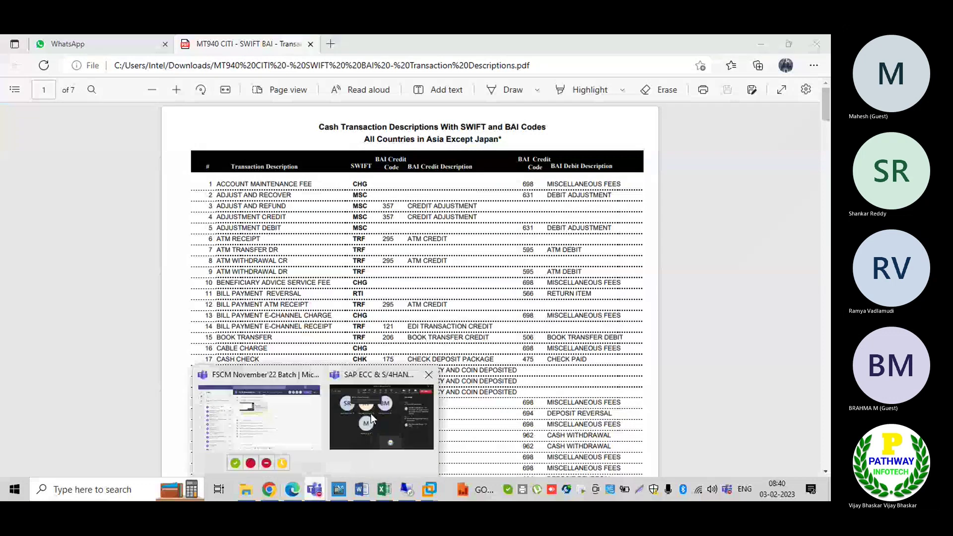
pyautogui.click(371, 413)
pyautogui.click(354, 166)
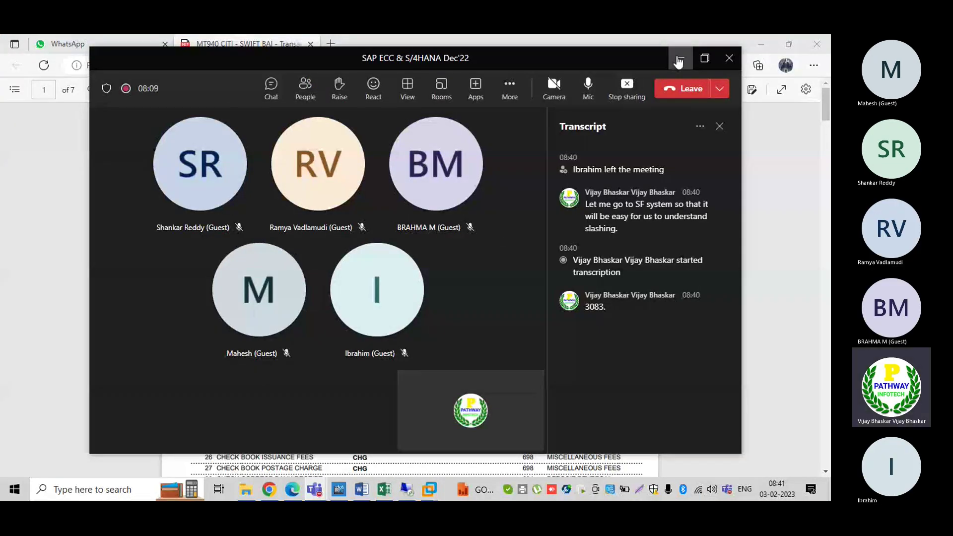
pyautogui.click(679, 60)
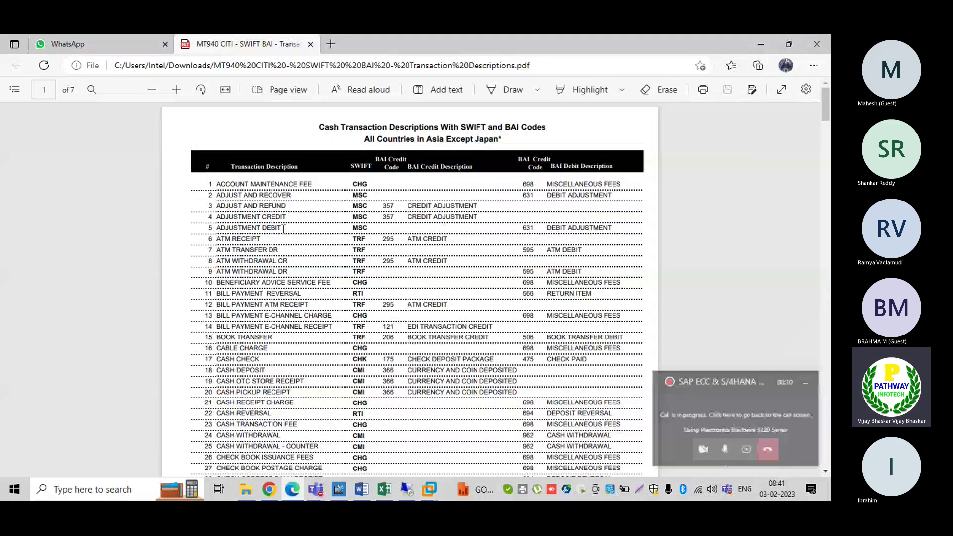
pyautogui.moveTo(431, 489)
pyautogui.click(493, 423)
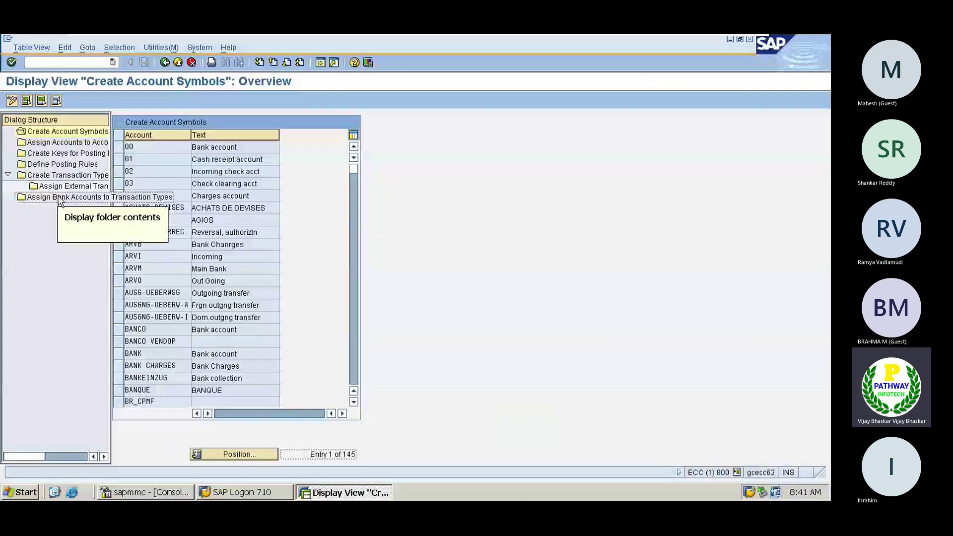
pyautogui.click(59, 196)
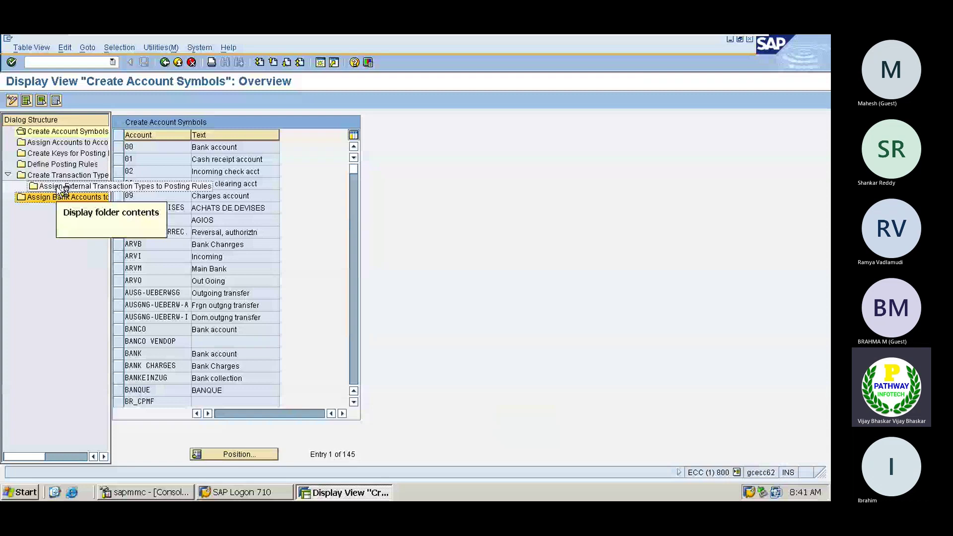
pyautogui.write('BAI')
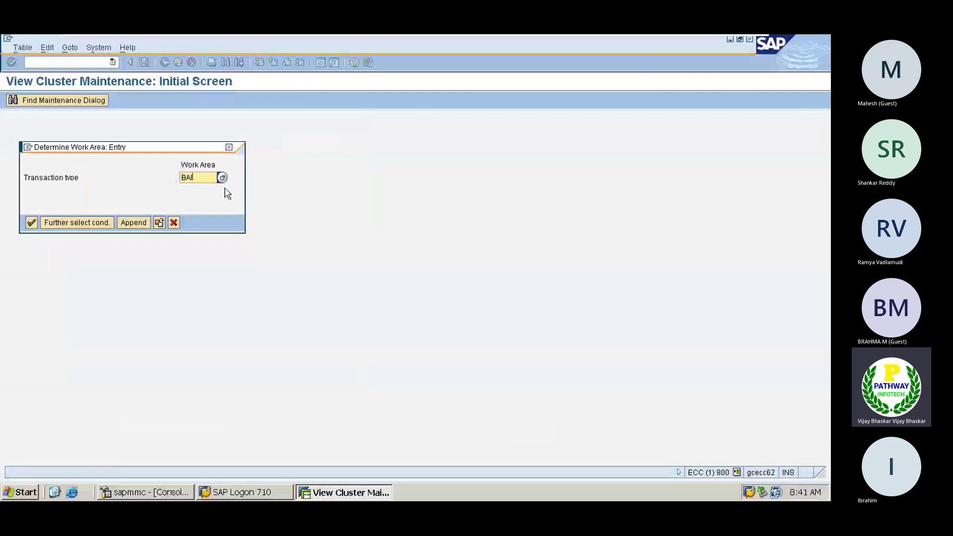
pyautogui.press('Return')
pyautogui.press('Return')
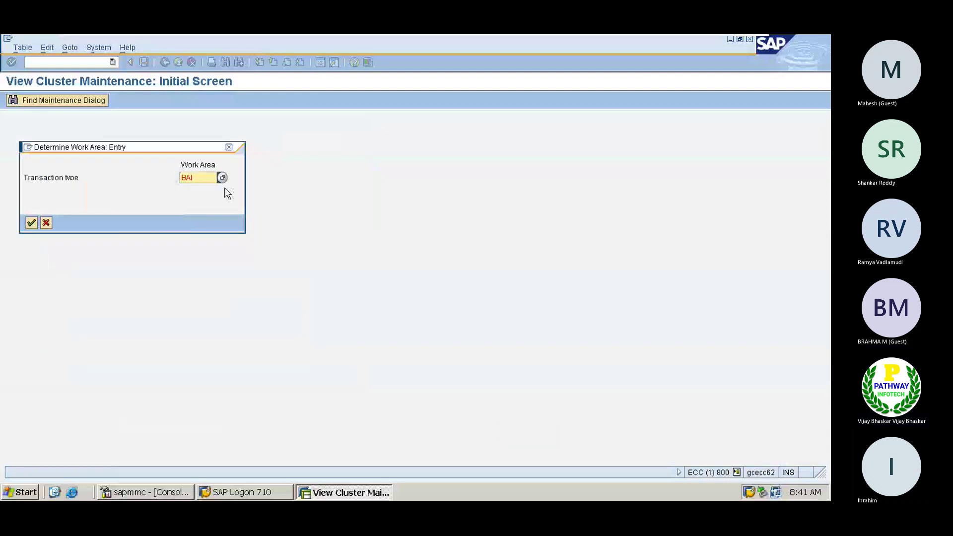
pyautogui.click(223, 178)
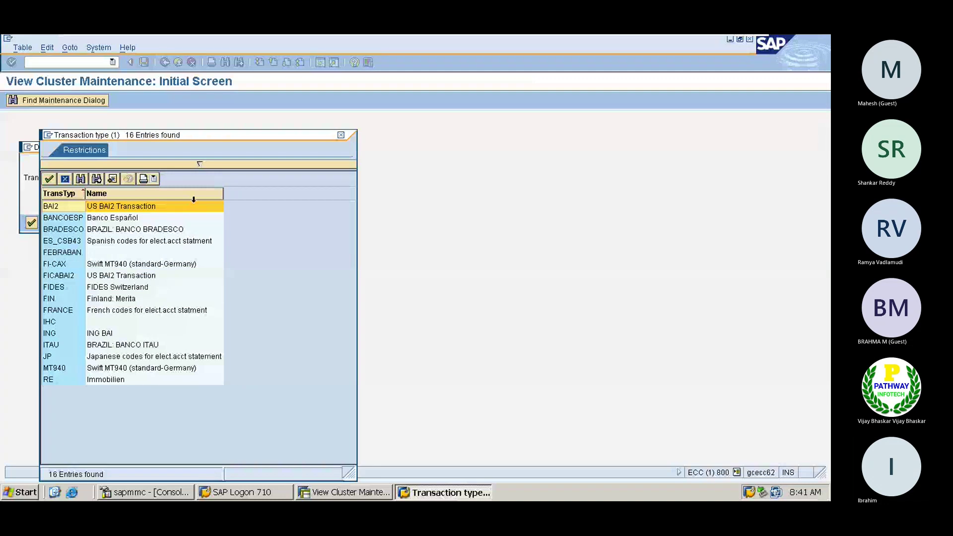
pyautogui.click(341, 136)
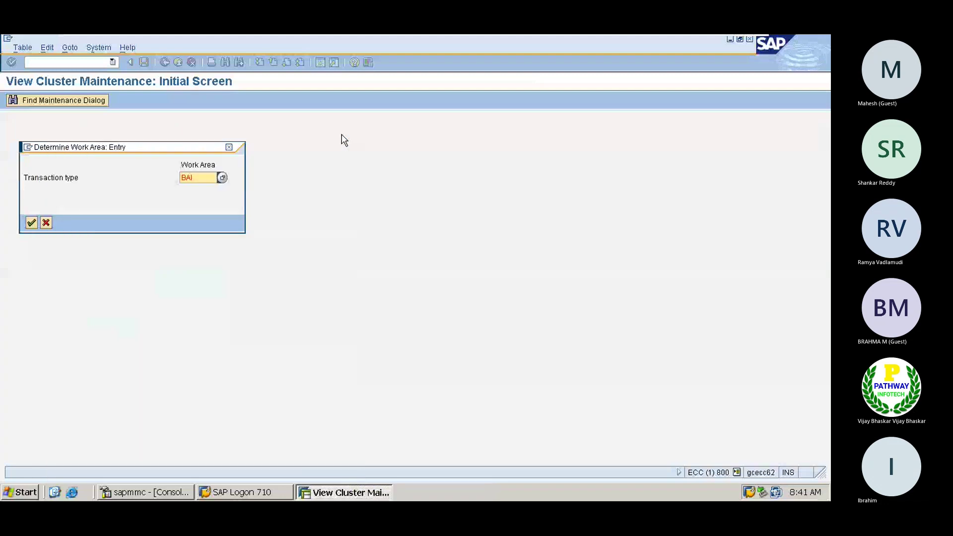
pyautogui.click(46, 225)
pyautogui.click(166, 243)
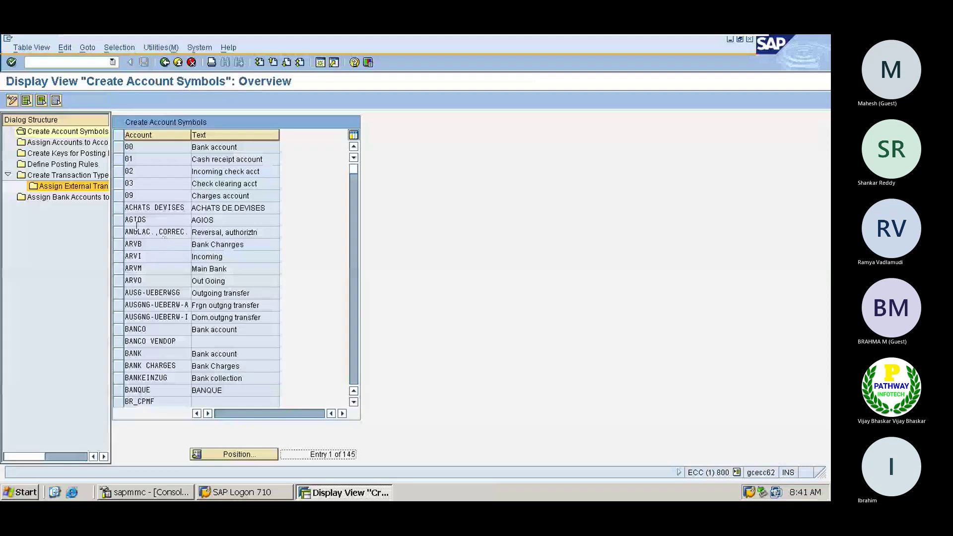
# - Open the Create Transaction Type list and exit the maintenance view back to SAP Easy Access
pyautogui.doubleClick(64, 174)
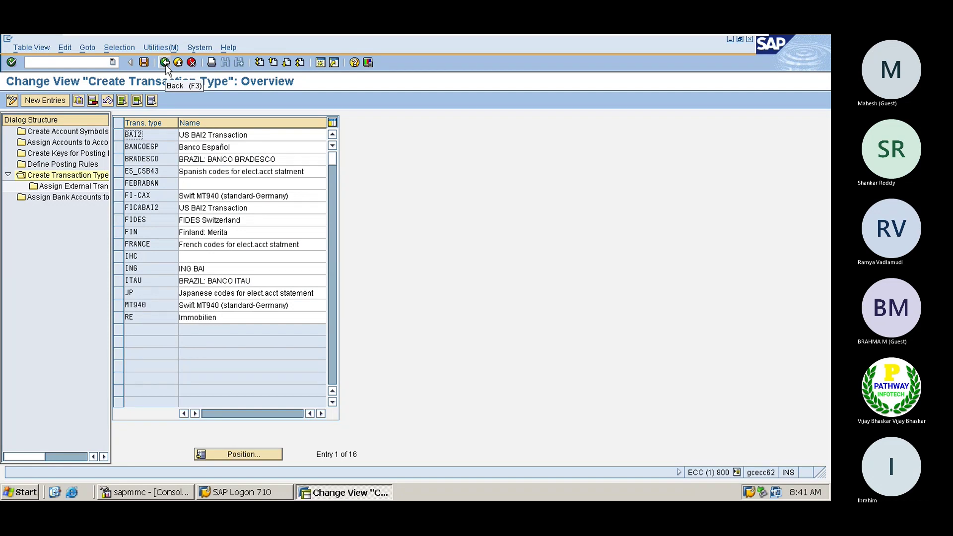
pyautogui.click(192, 63)
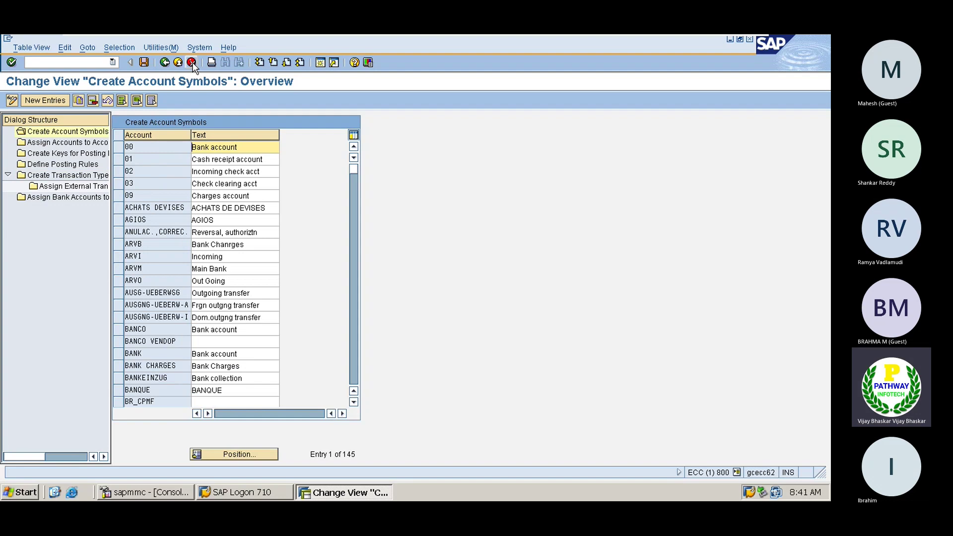
pyautogui.click(192, 63)
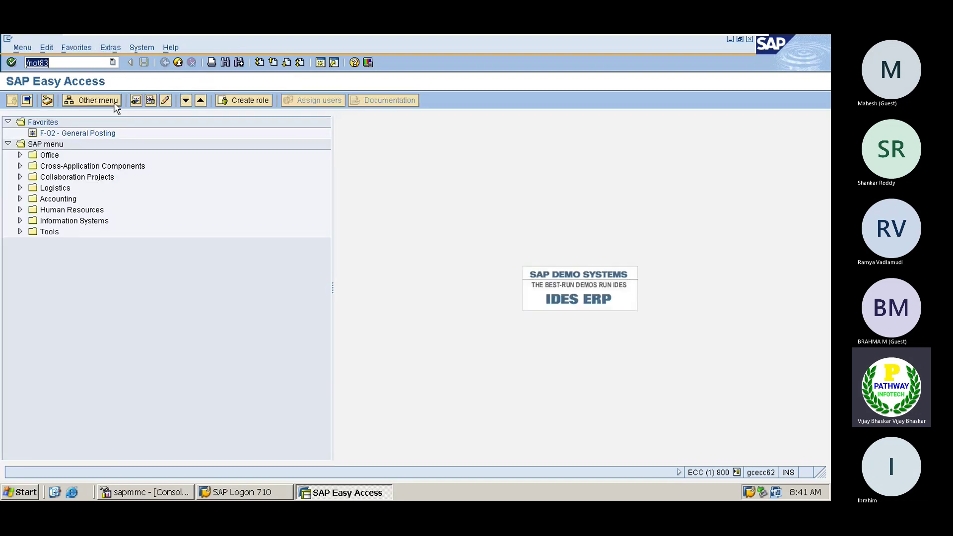
# - Run transaction OT83 from SAP Easy Access and enter the work area with chart of accounts 0001
pyautogui.press('Return')
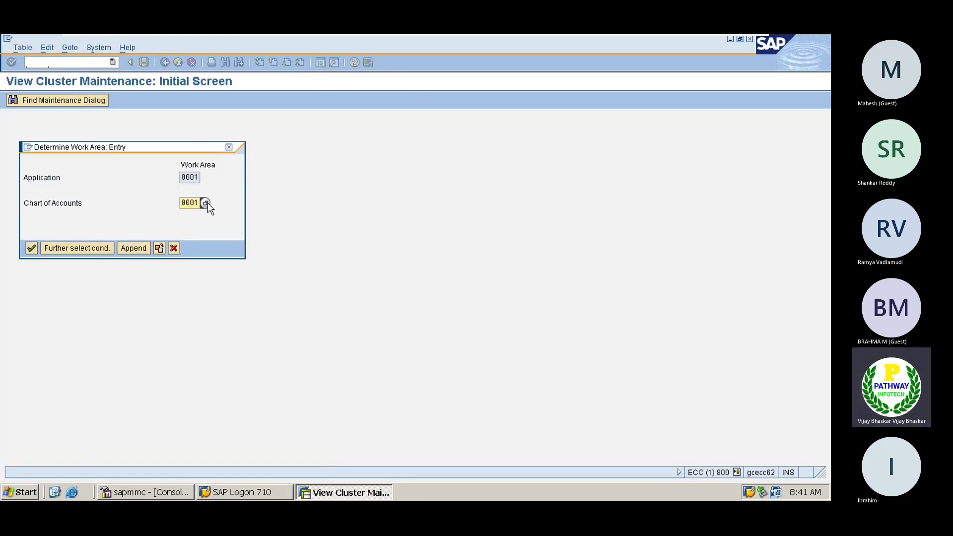
pyautogui.click(205, 203)
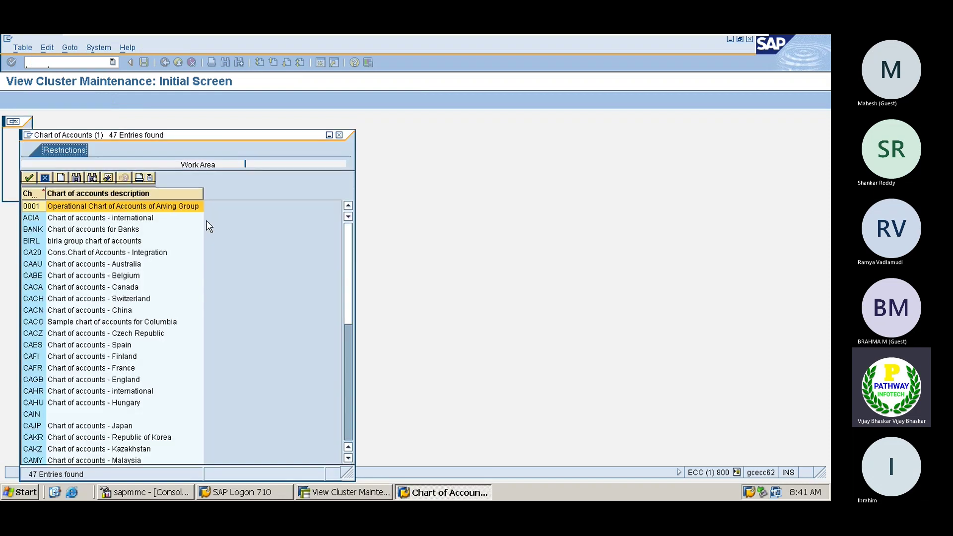
pyautogui.doubleClick(74, 206)
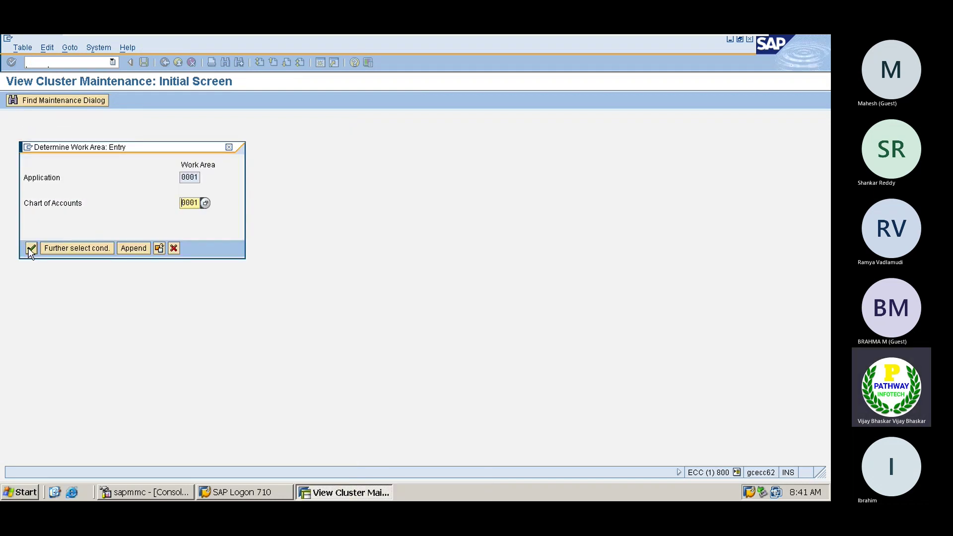
pyautogui.click(31, 249)
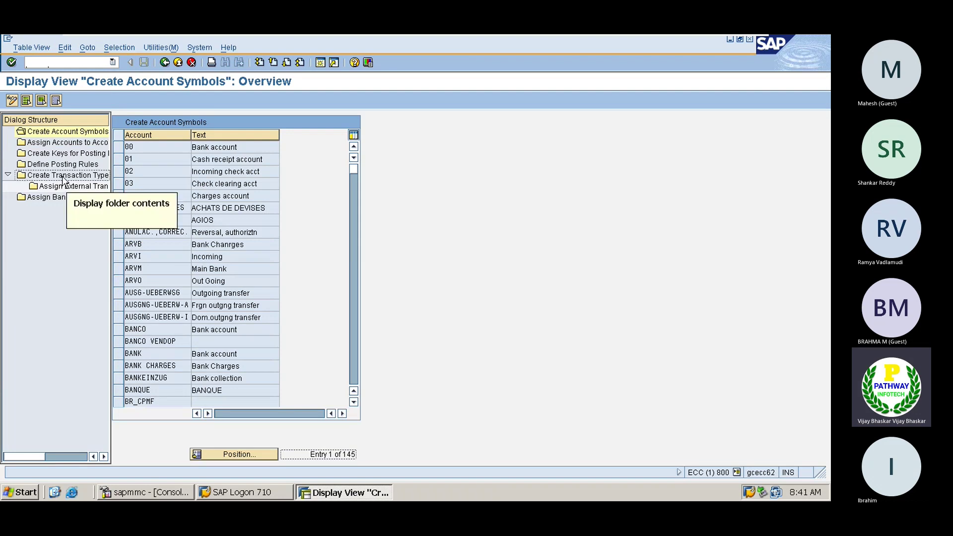
# - Create a new transaction type BAI with the name BAI and save it under the proposed customizing request
pyautogui.doubleClick(65, 175)
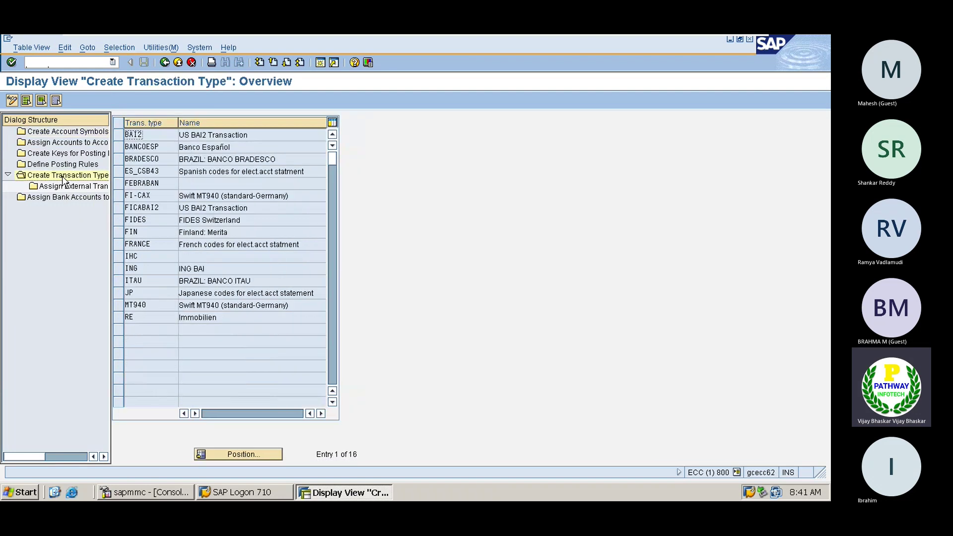
pyautogui.click(12, 100)
pyautogui.click(45, 100)
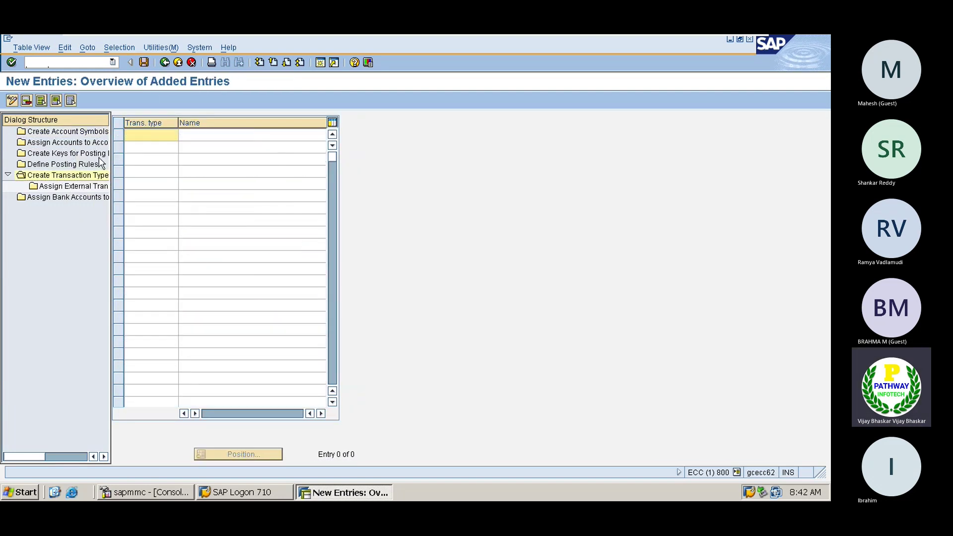
pyautogui.write('BAI')
pyautogui.press('Tab')
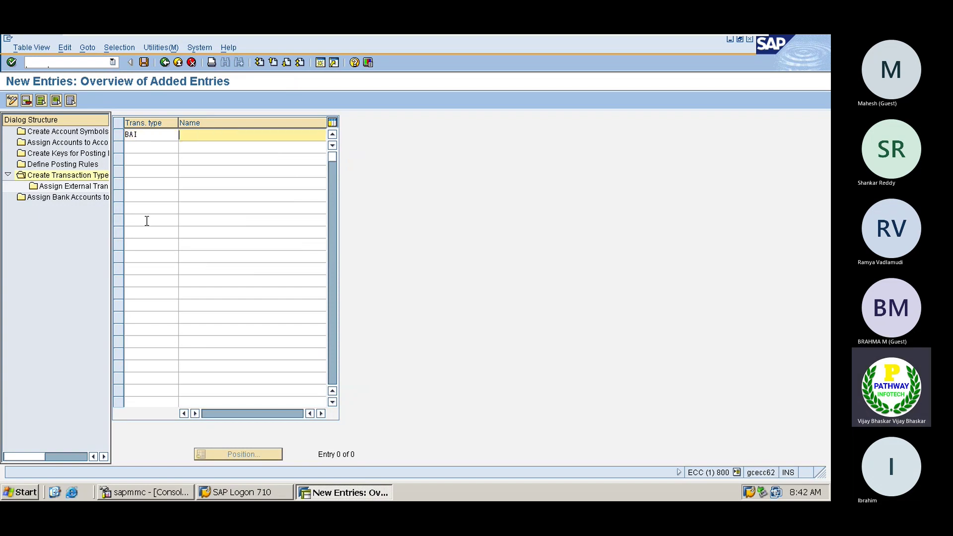
pyautogui.write('BAI')
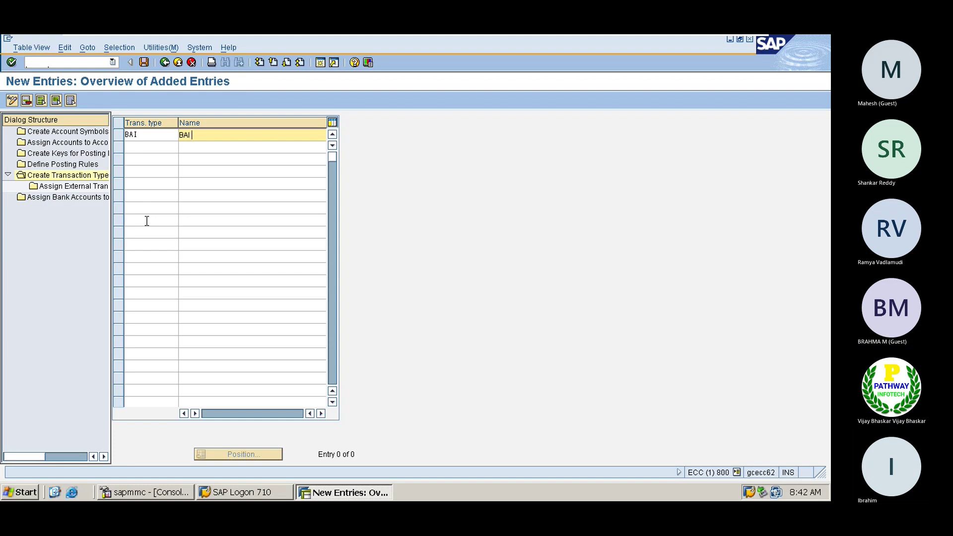
pyautogui.press('Return')
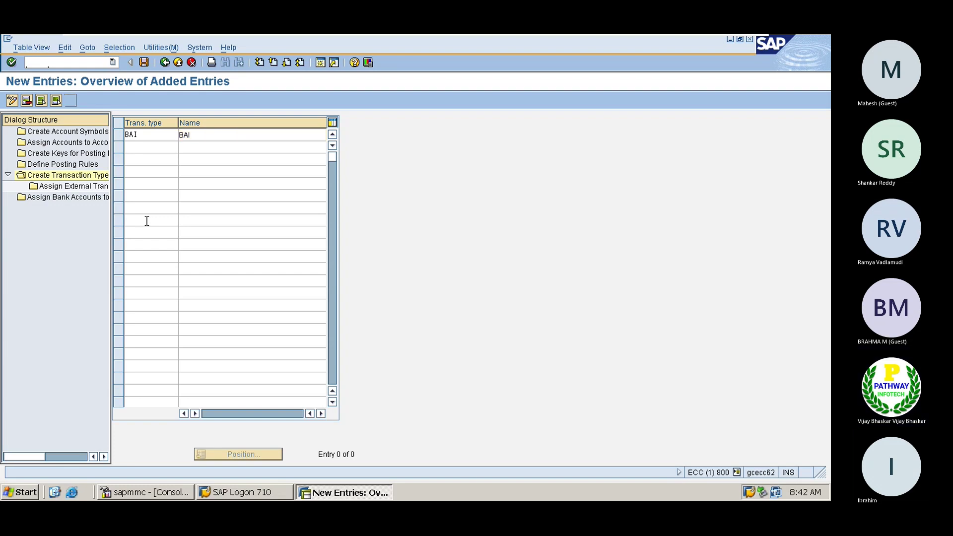
pyautogui.hotkey('ctrl', 's')
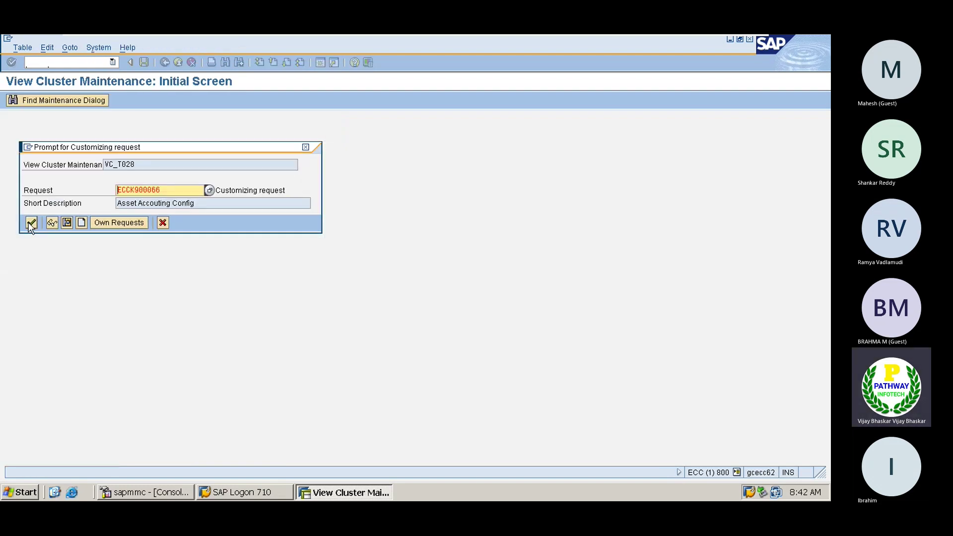
pyautogui.click(31, 223)
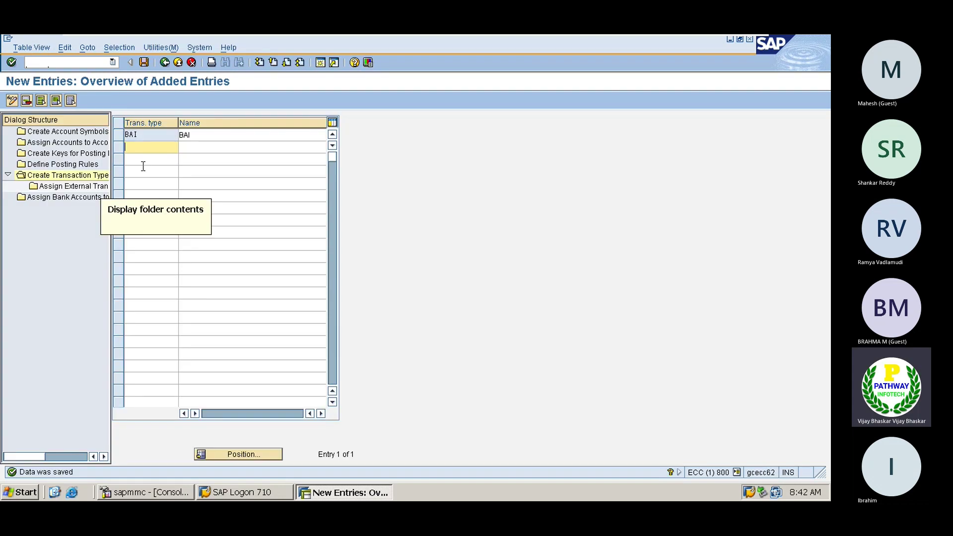
# - Open the assignment of external transaction types to posting rules for the BAI transaction type
pyautogui.click(119, 135)
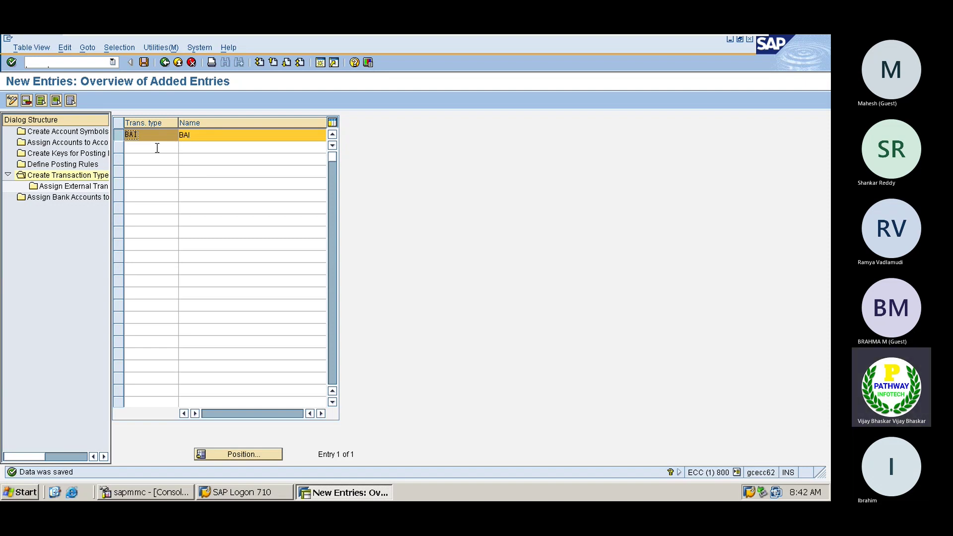
pyautogui.doubleClick(69, 188)
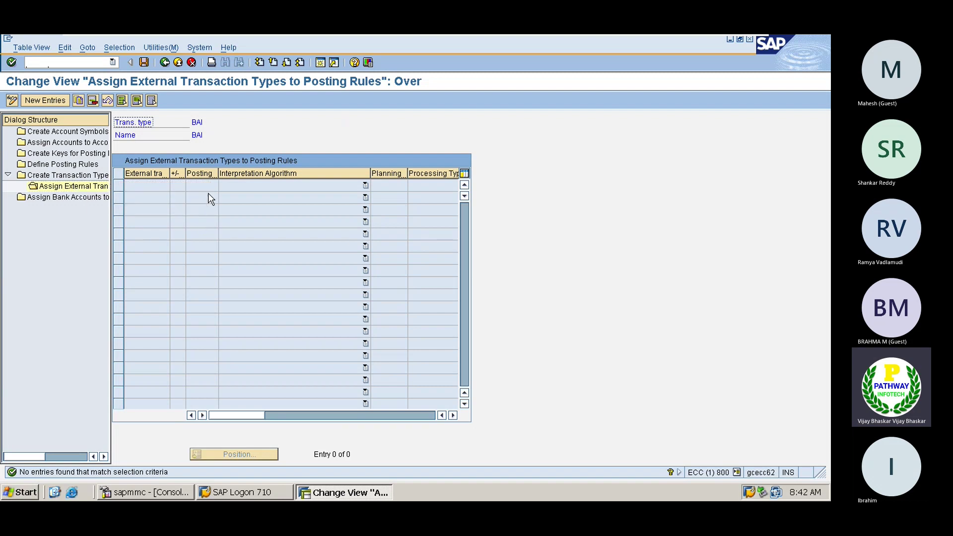
# - Switch to the MT940 CITI SWIFT BAI PDF in the browser and examine the SWIFT and BAI codes of the first transactions
pyautogui.moveTo(730, 40)
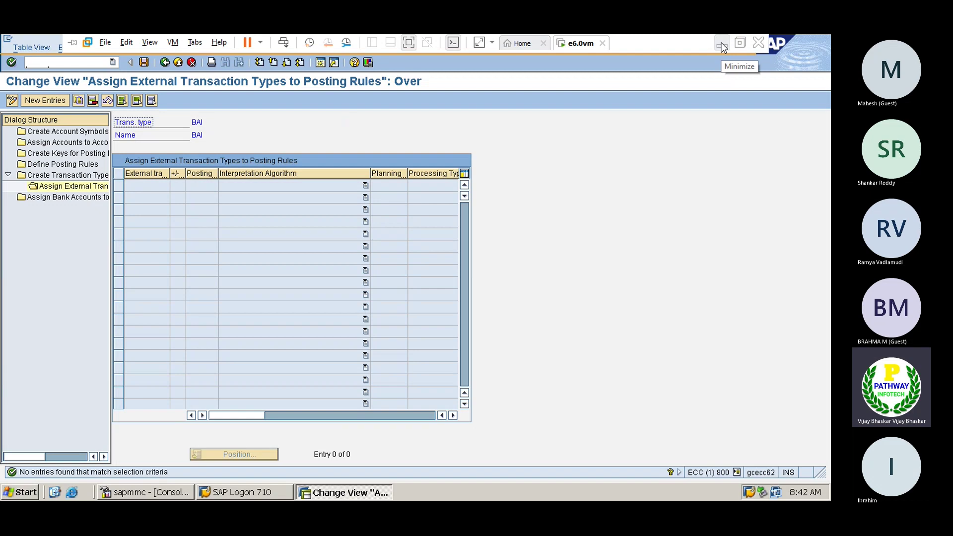
pyautogui.click(721, 46)
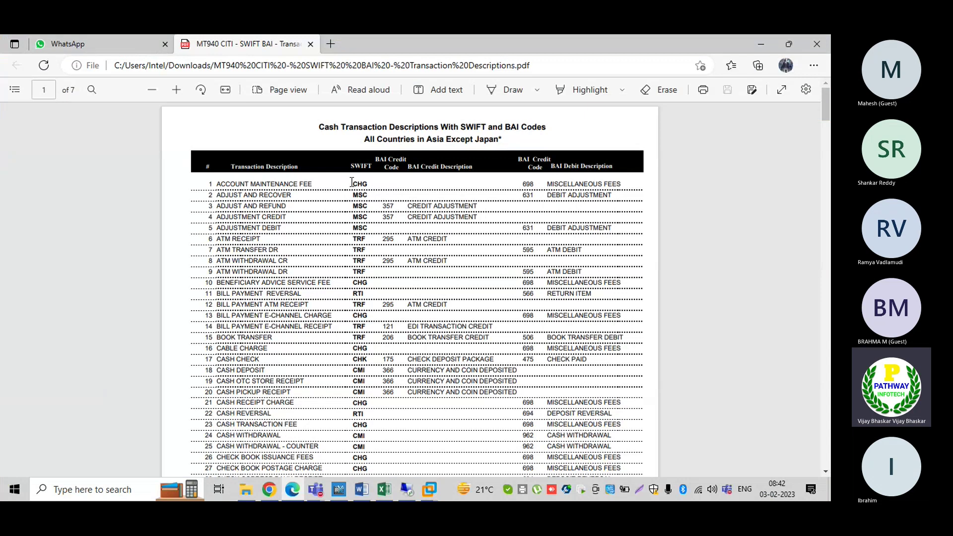
pyautogui.moveTo(352, 183); pyautogui.dragTo(366, 182)
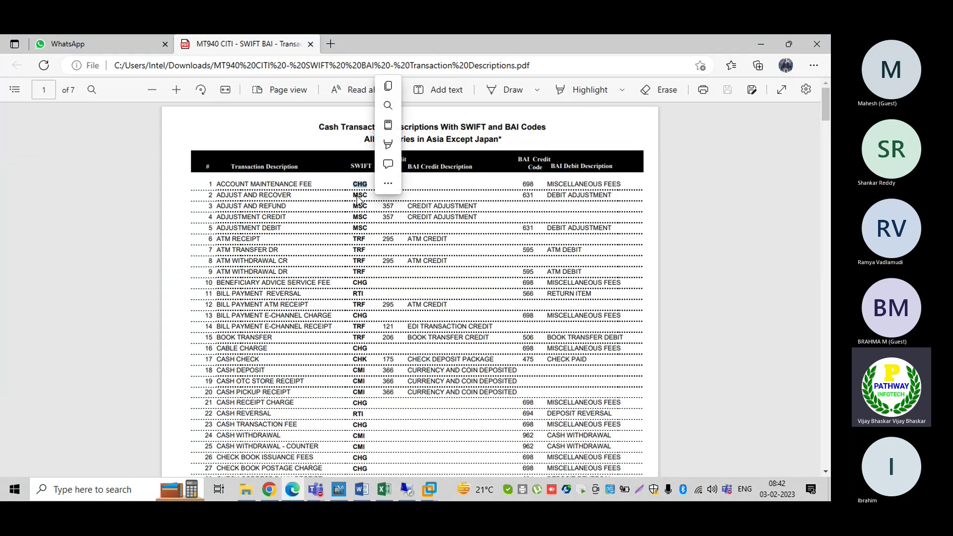
pyautogui.click(354, 195)
pyautogui.moveTo(353, 195); pyautogui.dragTo(367, 195)
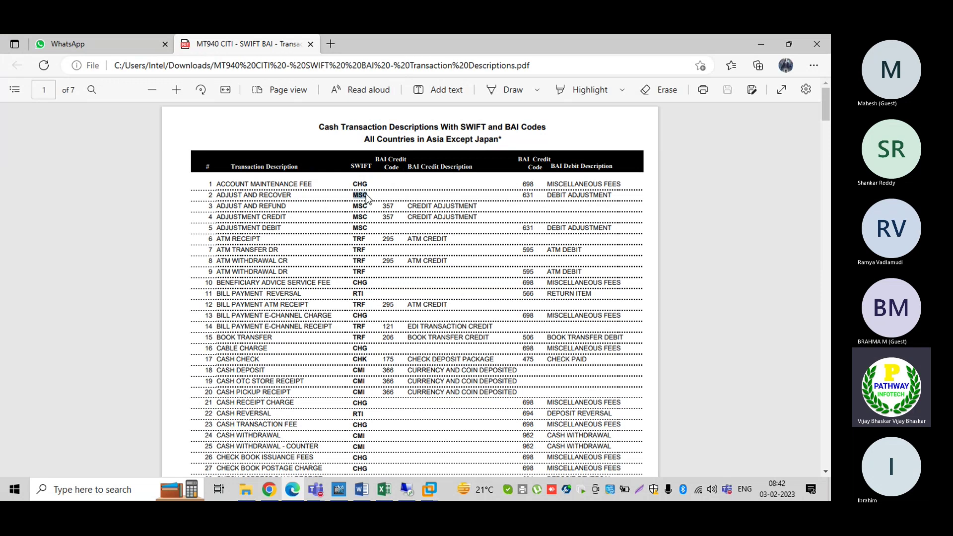
pyautogui.click(355, 184)
pyautogui.moveTo(524, 183); pyautogui.dragTo(535, 188)
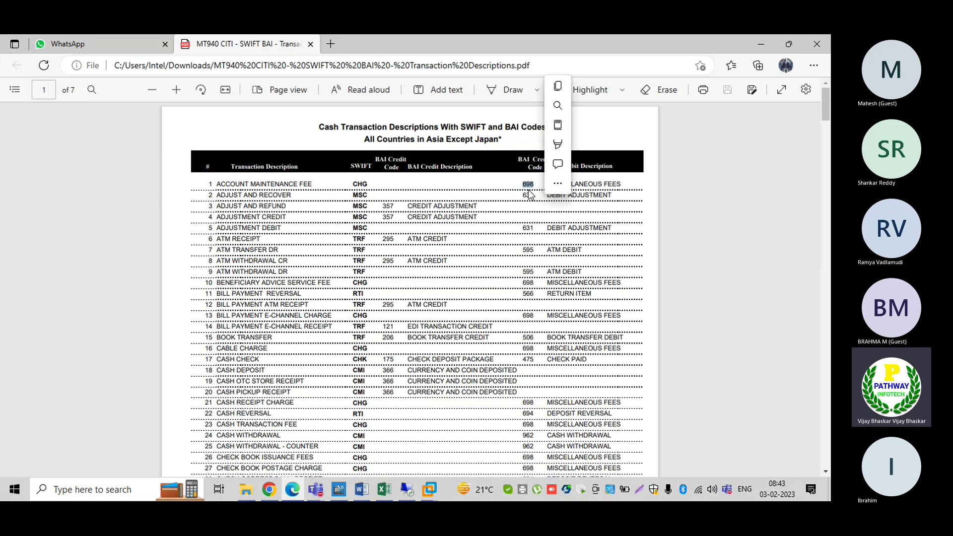
pyautogui.click(518, 186)
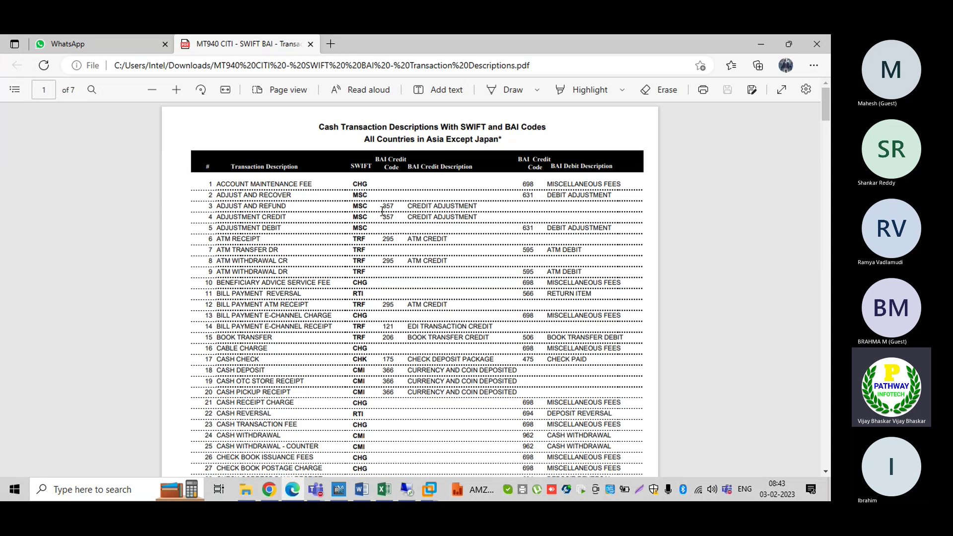
pyautogui.moveTo(429, 489)
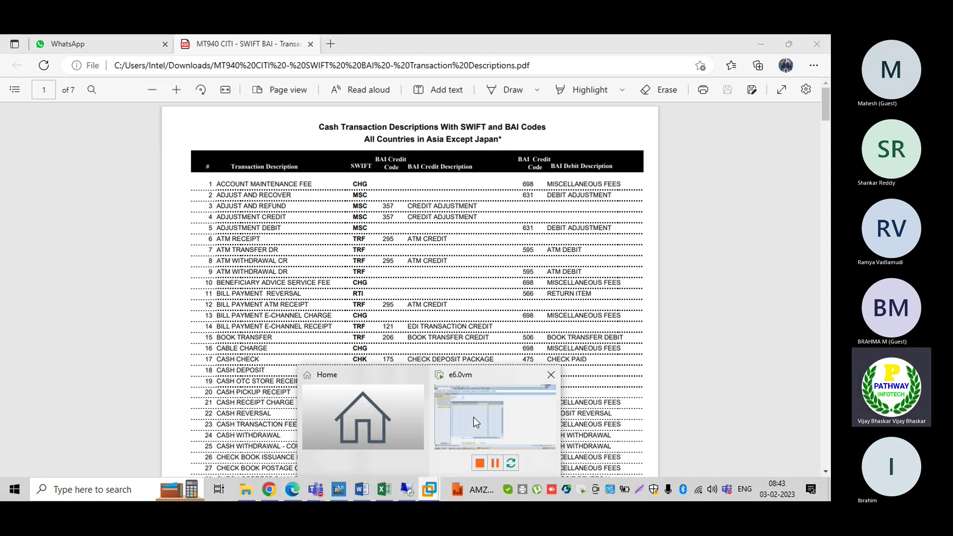
pyautogui.click(474, 416)
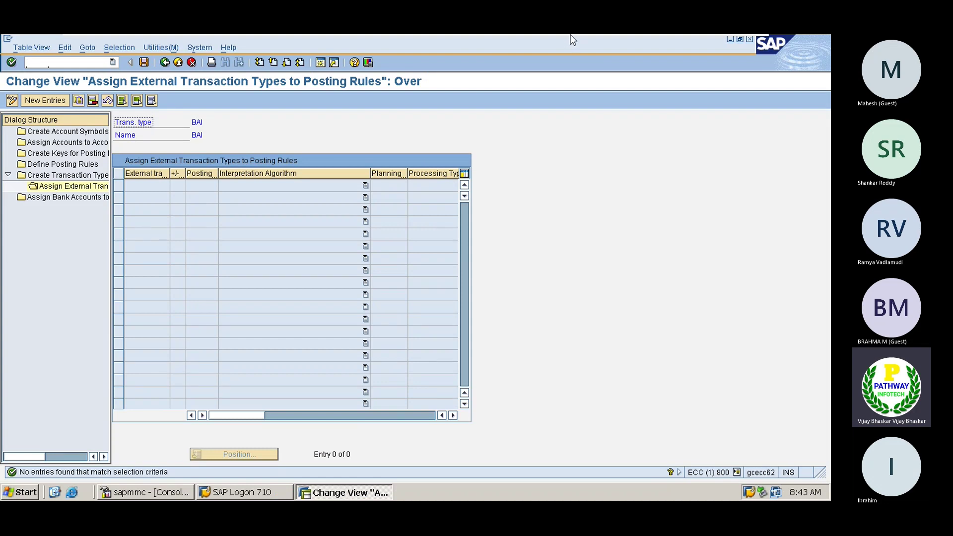
pyautogui.moveTo(736, 48)
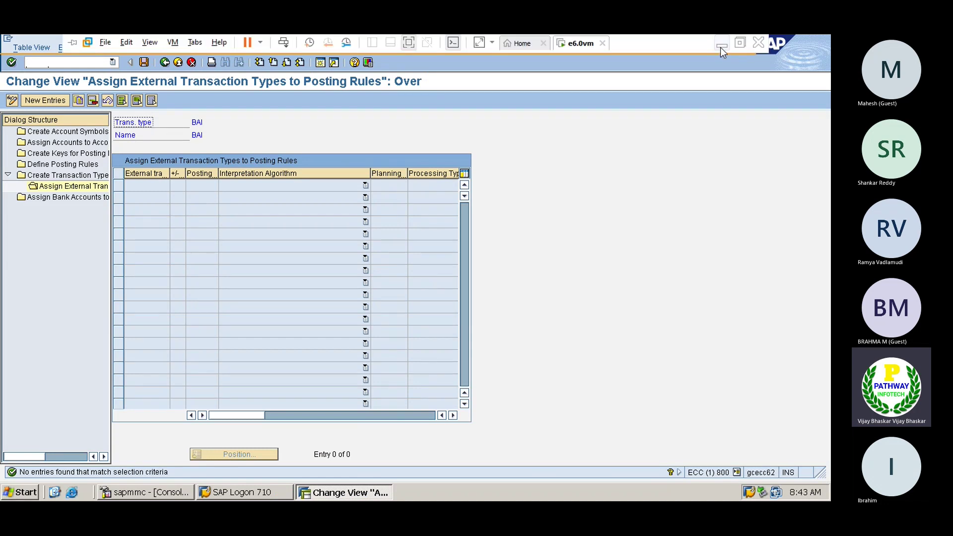
pyautogui.click(722, 47)
# - Switch to the Teams meeting, admit the guest waiting in the lobby and minimize the meeting window
pyautogui.click(305, 427)
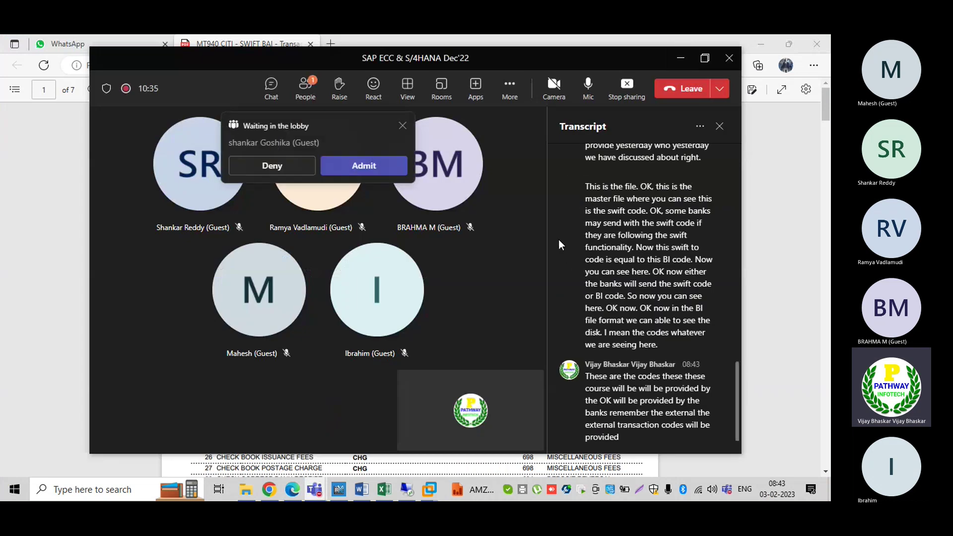
pyautogui.click(372, 167)
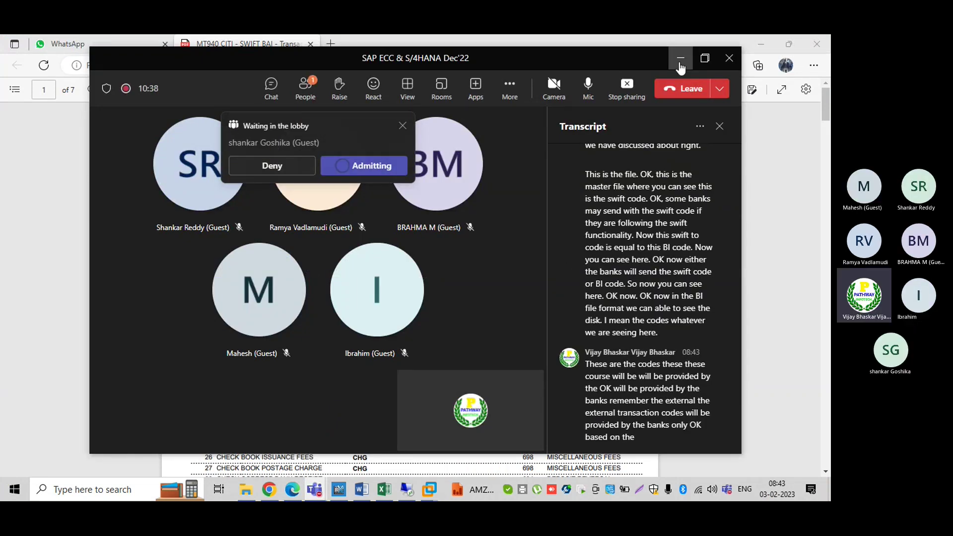
pyautogui.click(680, 58)
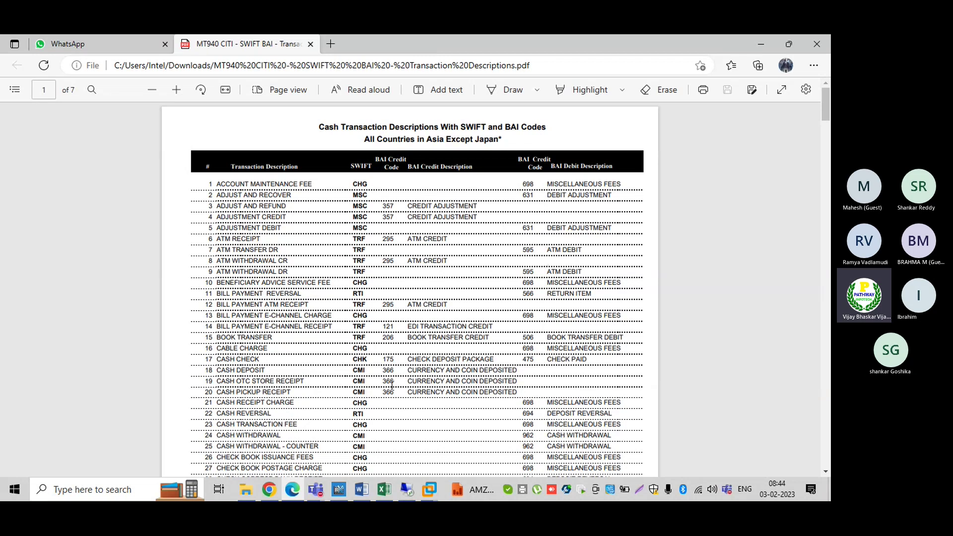
# - Open the CITI Current Test2 statement file from Downloads and examine external transaction code 165 in its second 16 record
pyautogui.click(248, 487)
pyautogui.click(153, 208)
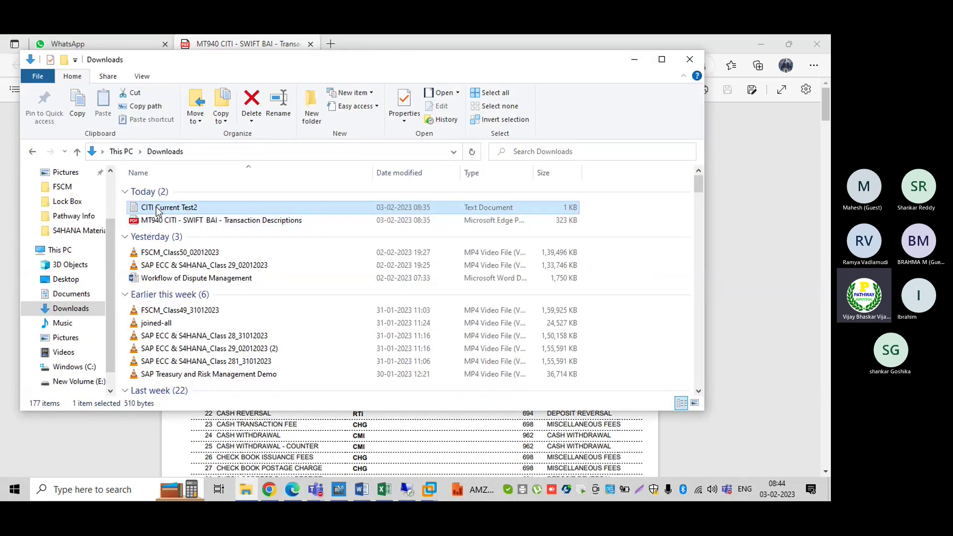
pyautogui.click(634, 59)
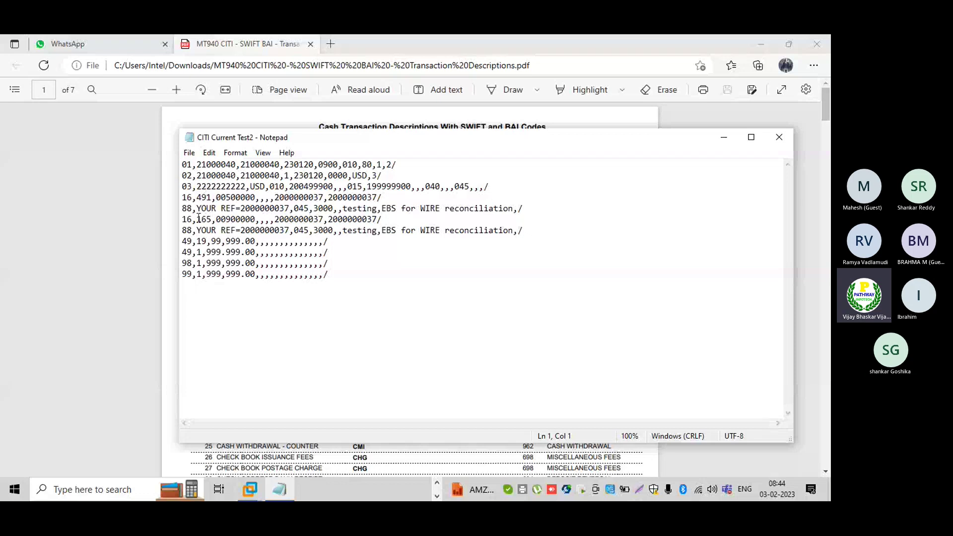
pyautogui.moveTo(197, 219); pyautogui.dragTo(212, 219)
pyautogui.moveTo(593, 141); pyautogui.dragTo(567, 219)
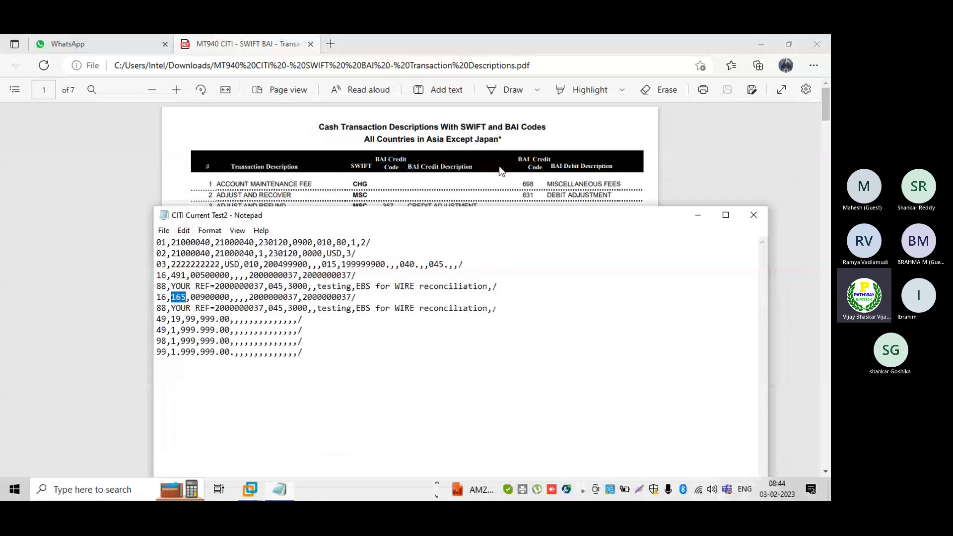
# - Return to the MT940 CITI PDF and examine the SWIFT codes and BAI credit and debit codes across all seven pages
pyautogui.click(465, 171)
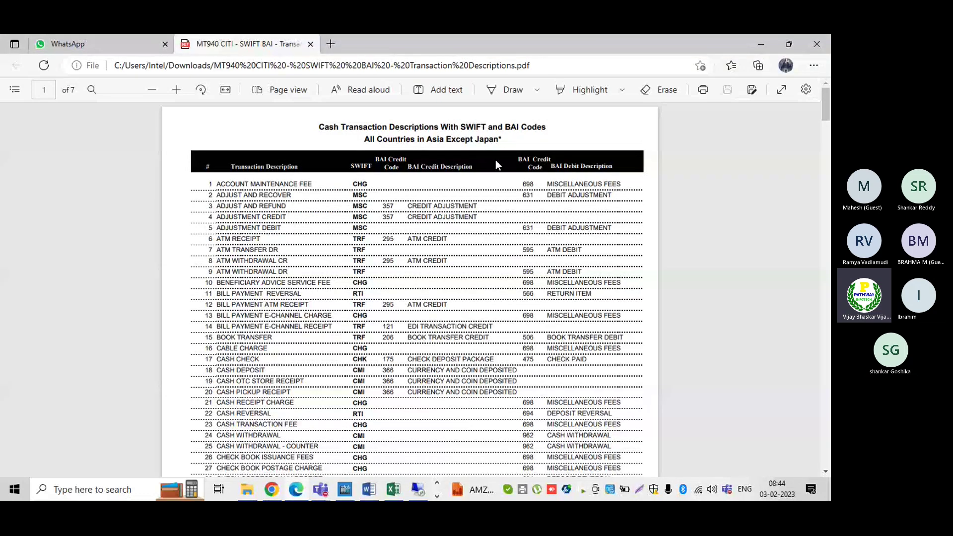
pyautogui.scroll(-2, 524, 316)
pyautogui.scroll(-5, 523, 316)
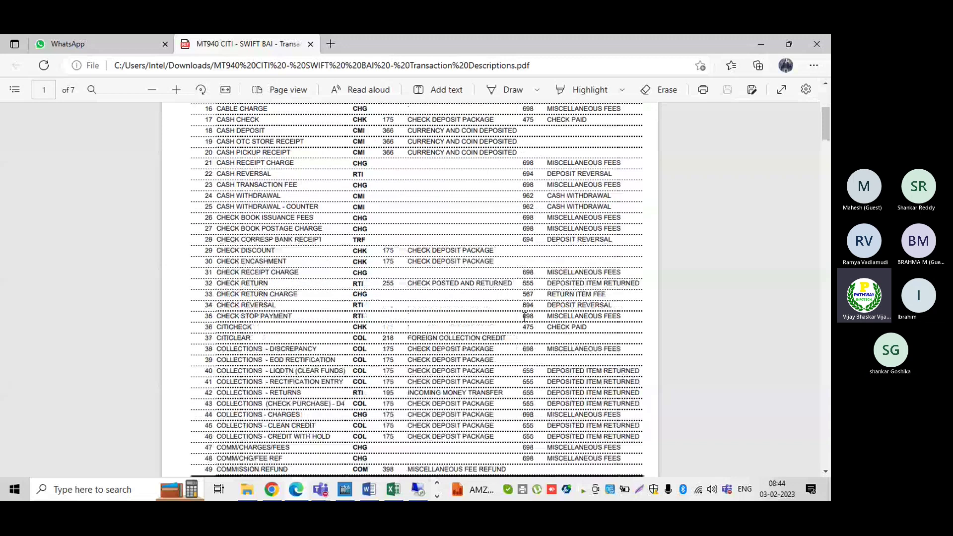
pyautogui.scroll(-9, 524, 316)
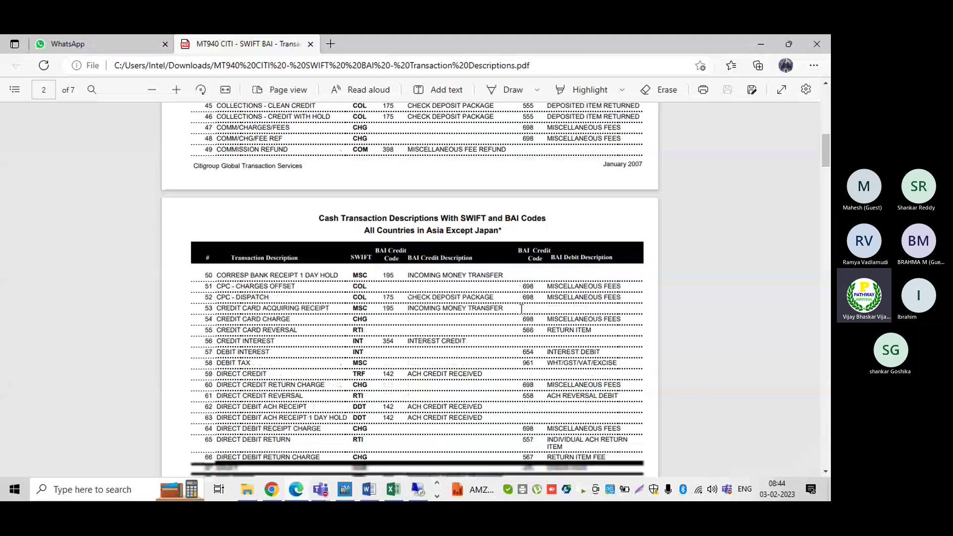
pyautogui.scroll(-20, 521, 309)
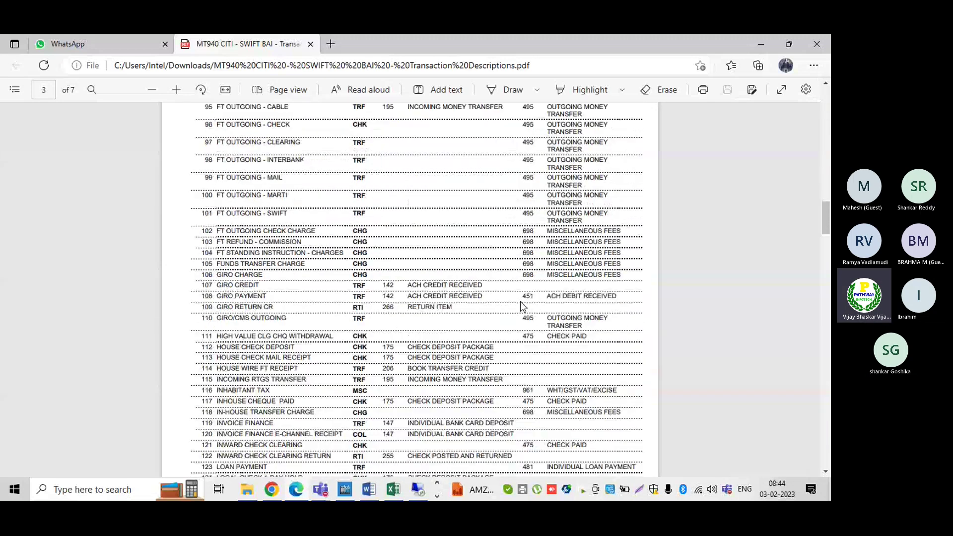
pyautogui.scroll(-10, 521, 305)
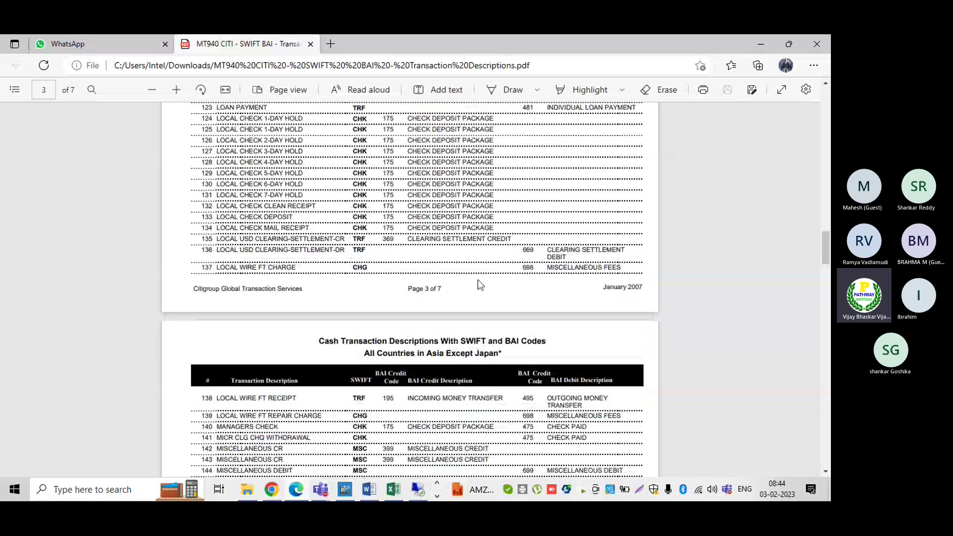
pyautogui.scroll(-14, 480, 285)
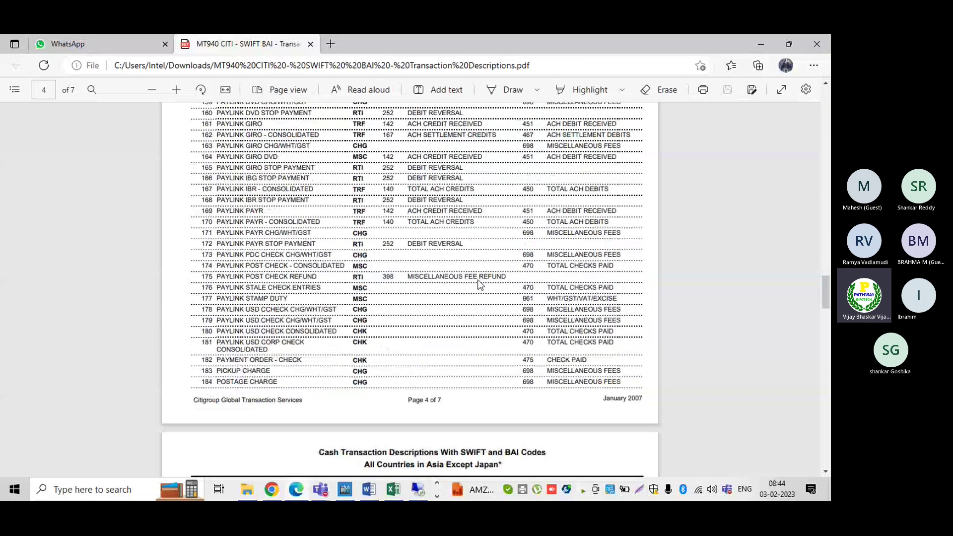
pyautogui.scroll(-20, 480, 284)
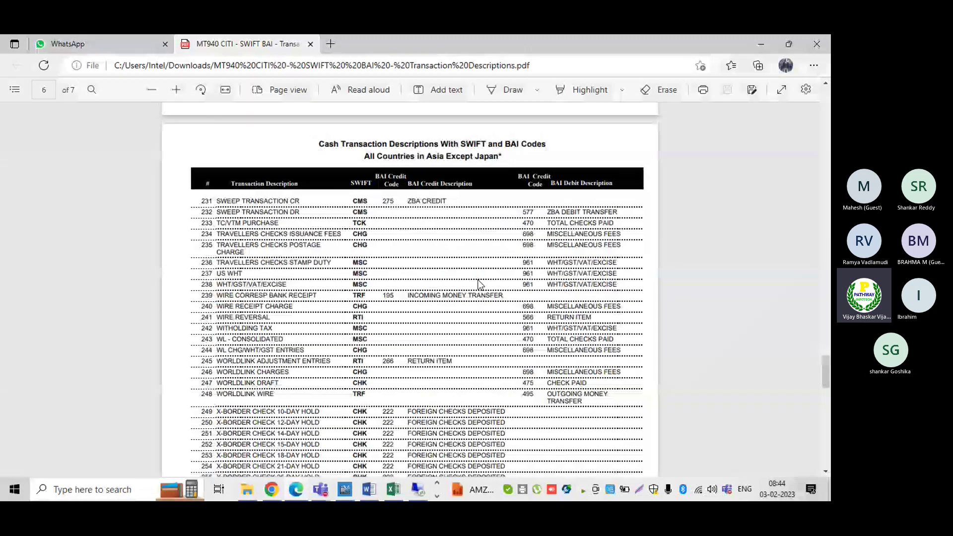
pyautogui.scroll(-16, 479, 284)
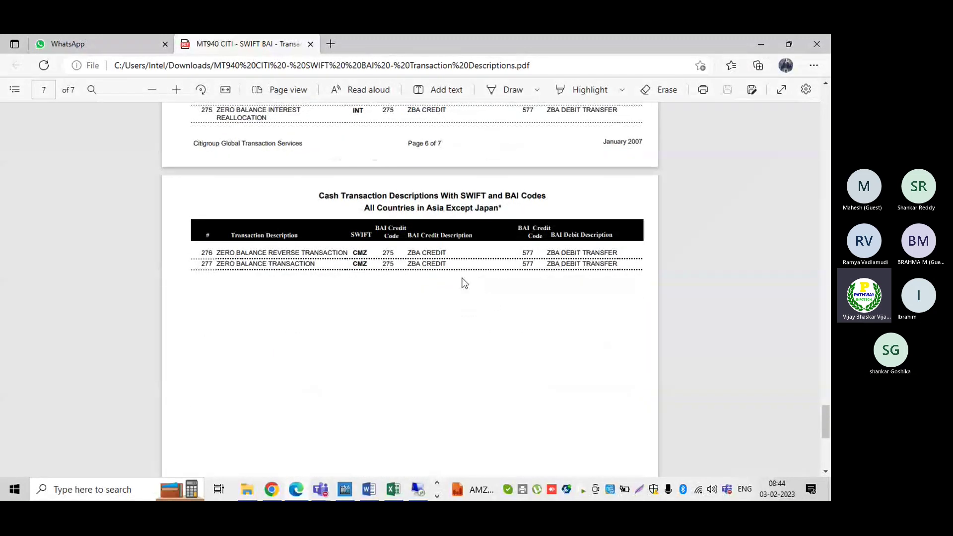
pyautogui.scroll(5, 461, 282)
pyautogui.scroll(12, 462, 282)
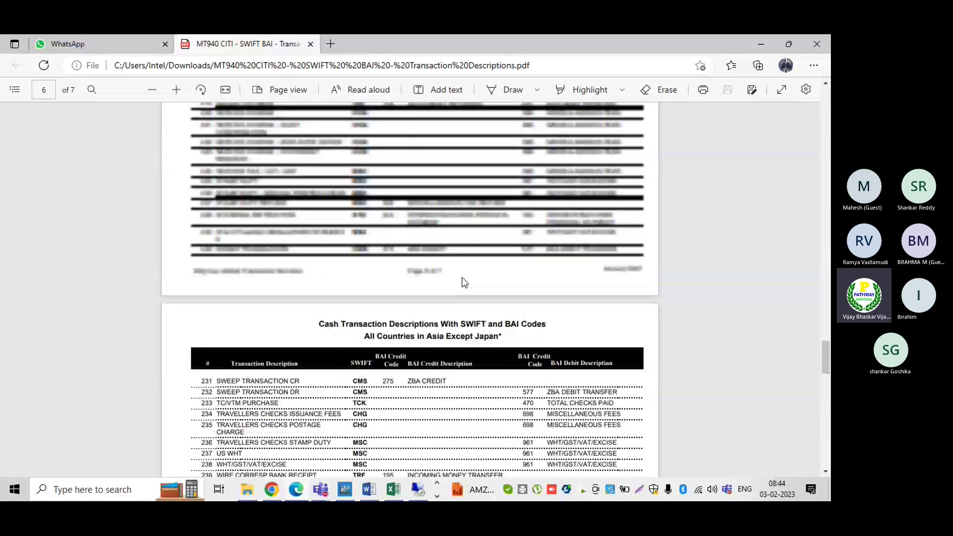
pyautogui.scroll(3, 462, 282)
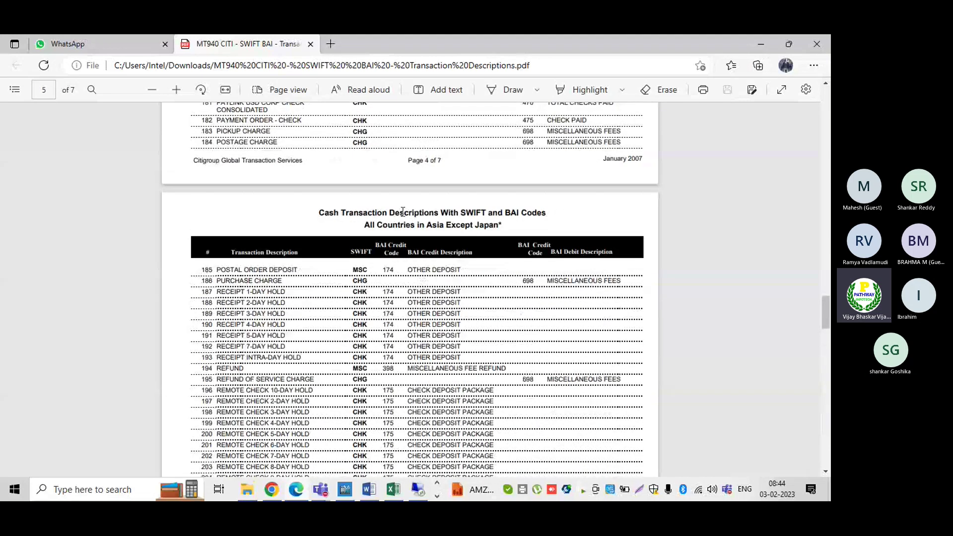
pyautogui.scroll(12, 444, 260)
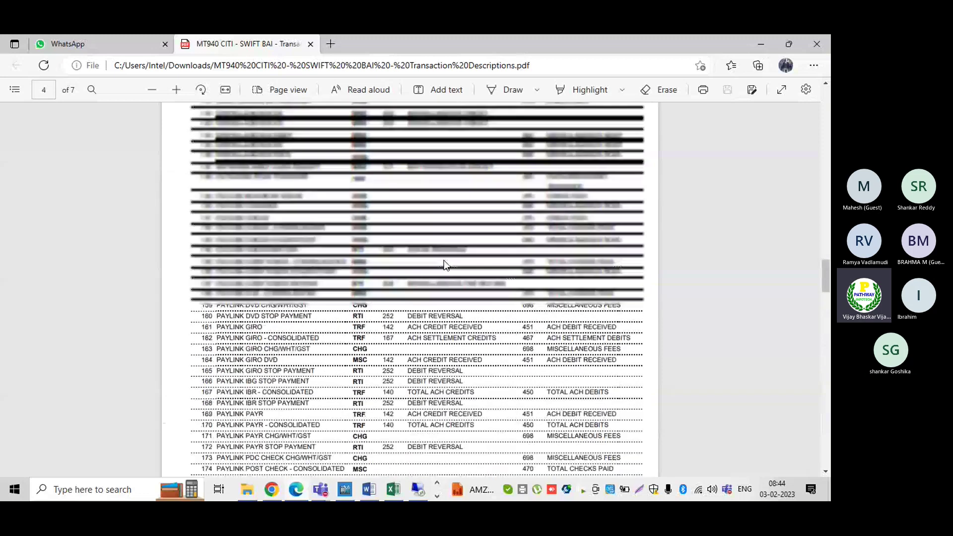
pyautogui.scroll(20, 441, 261)
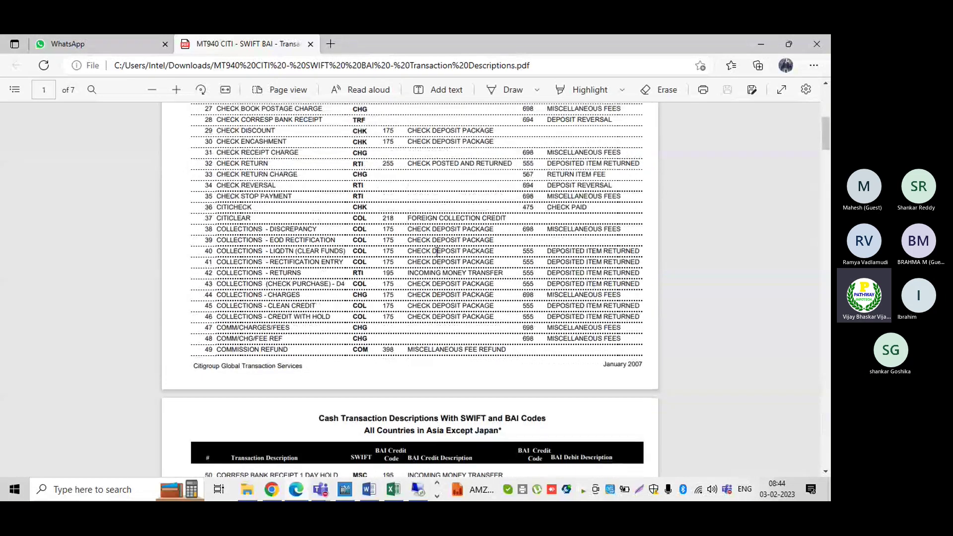
pyautogui.scroll(6, 436, 250)
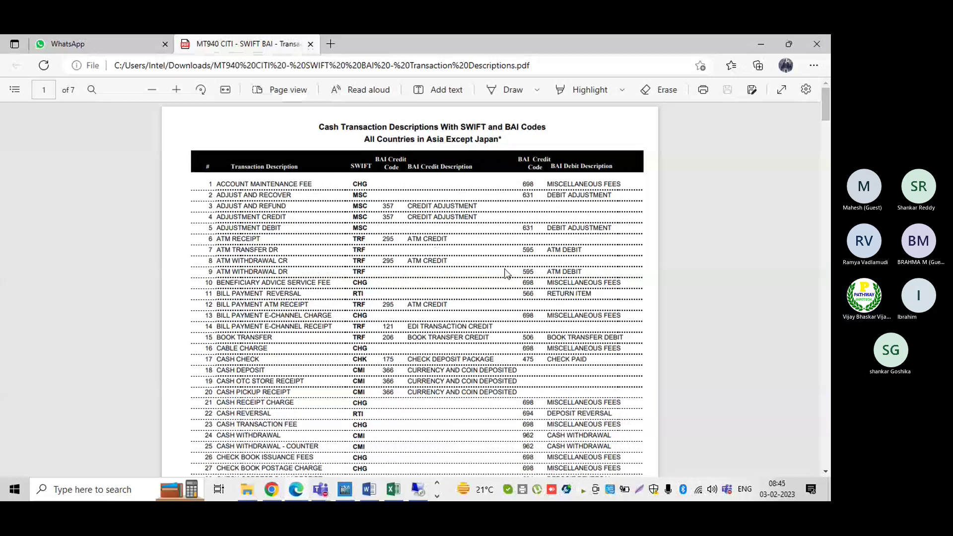
pyautogui.scroll(-5, 474, 293)
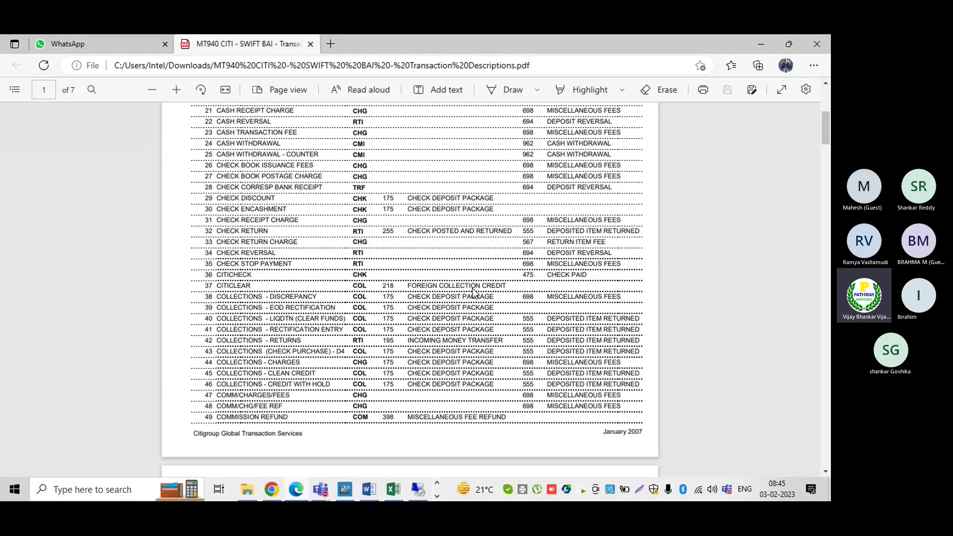
pyautogui.scroll(-1, 474, 292)
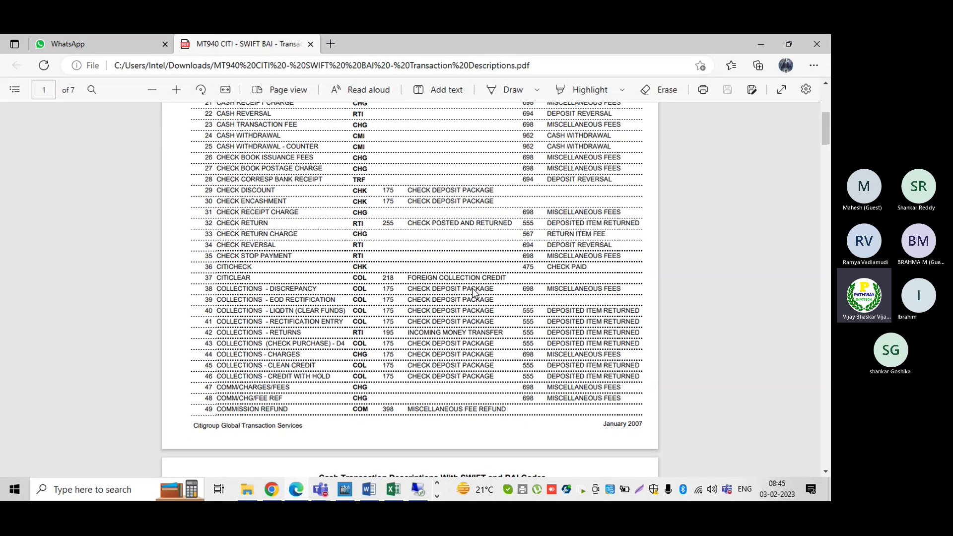
pyautogui.scroll(4, 474, 293)
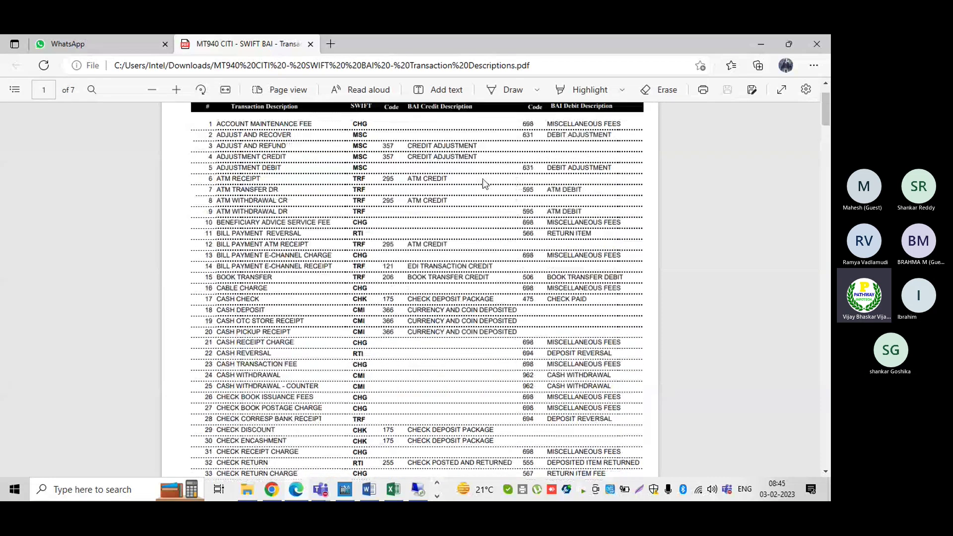
pyautogui.scroll(1, 497, 240)
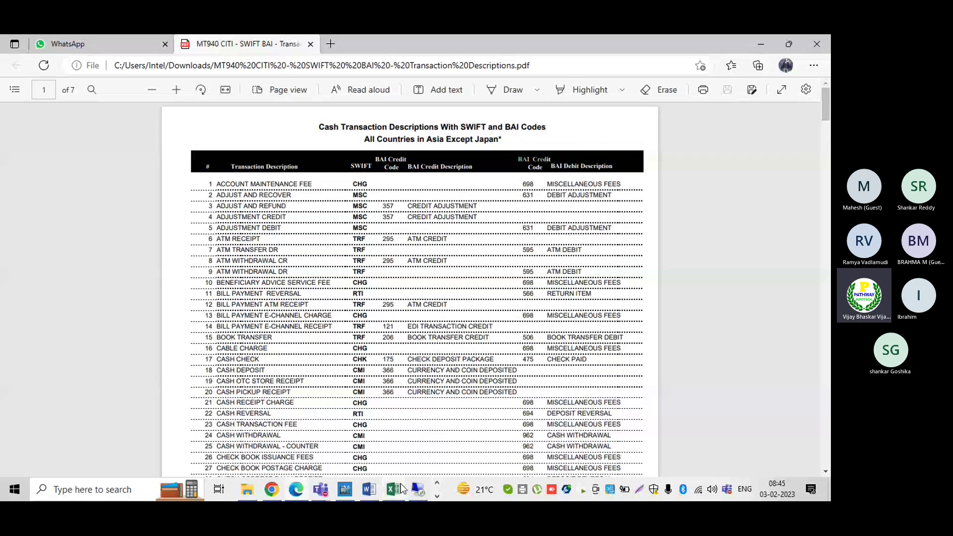
# - Switch back to the SAP session showing the assignment of external transaction types to posting rules
pyautogui.click(436, 495)
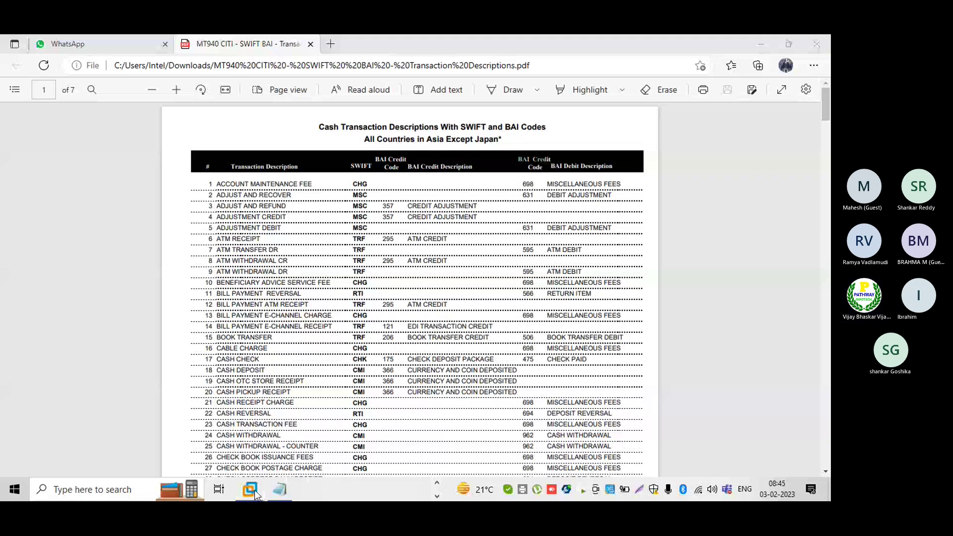
pyautogui.moveTo(521, 184); pyautogui.dragTo(534, 184)
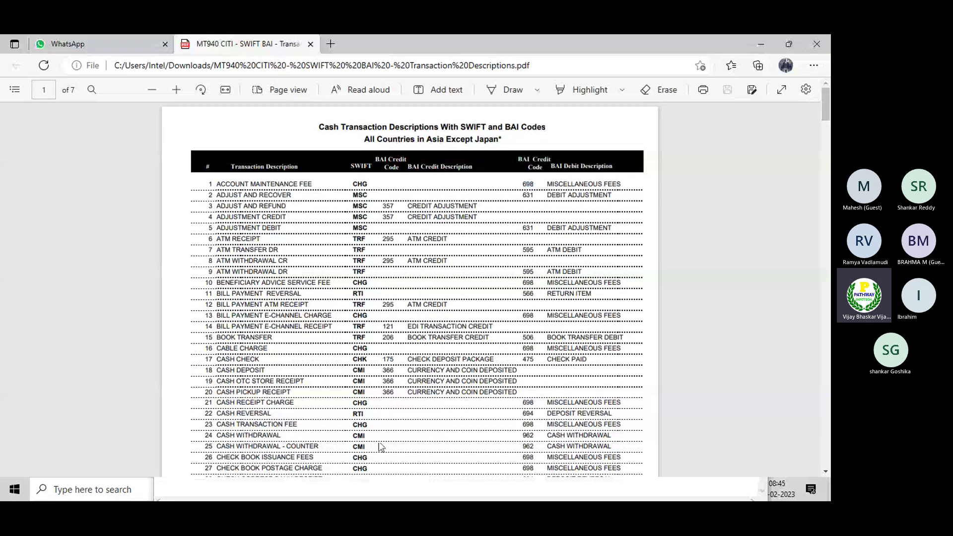
pyautogui.hotkey('alt', 'Tab')
pyautogui.click(131, 384)
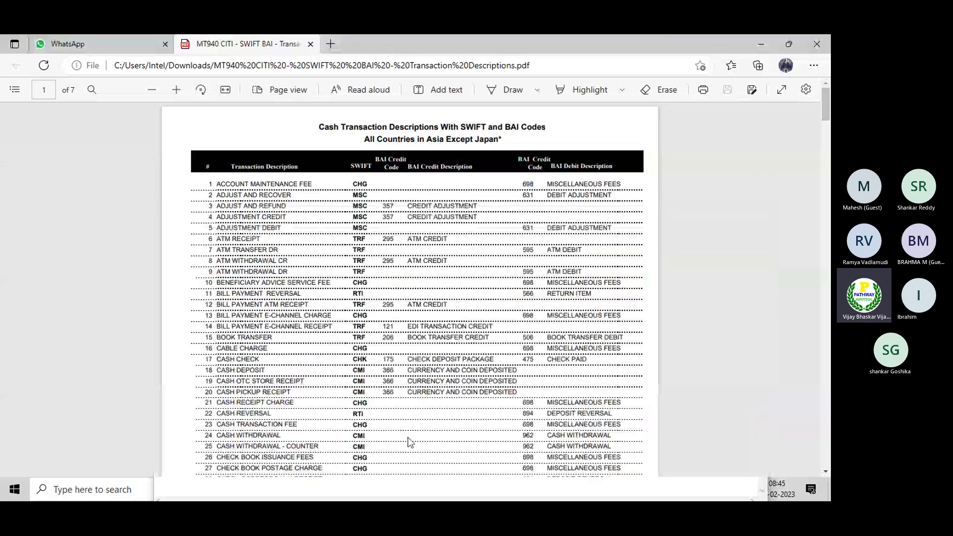
pyautogui.hotkey('alt', 'Tab')
pyautogui.hotkey('alt', 'Tab')
pyautogui.hotkey('alt', 'Tab')
pyautogui.hotkey('alt', 'Tab')
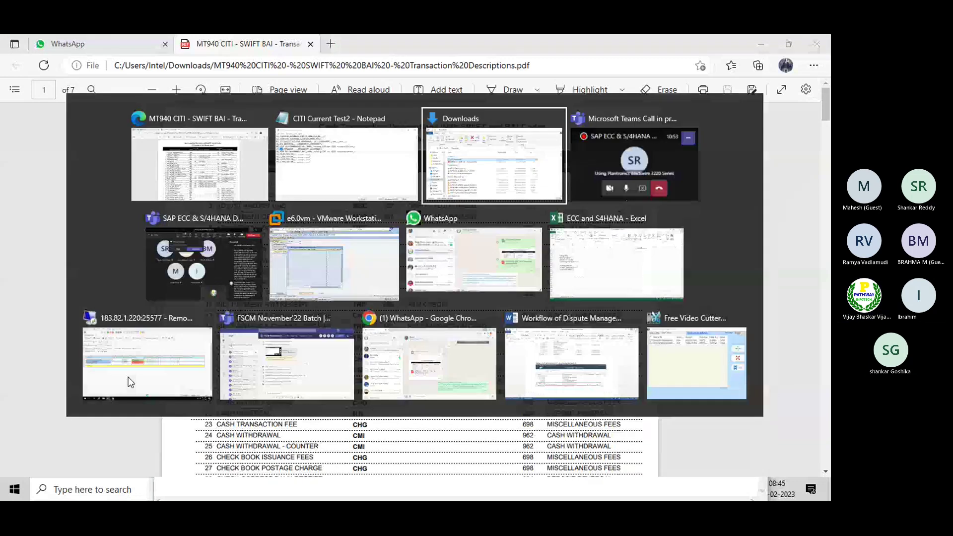
pyautogui.click(128, 376)
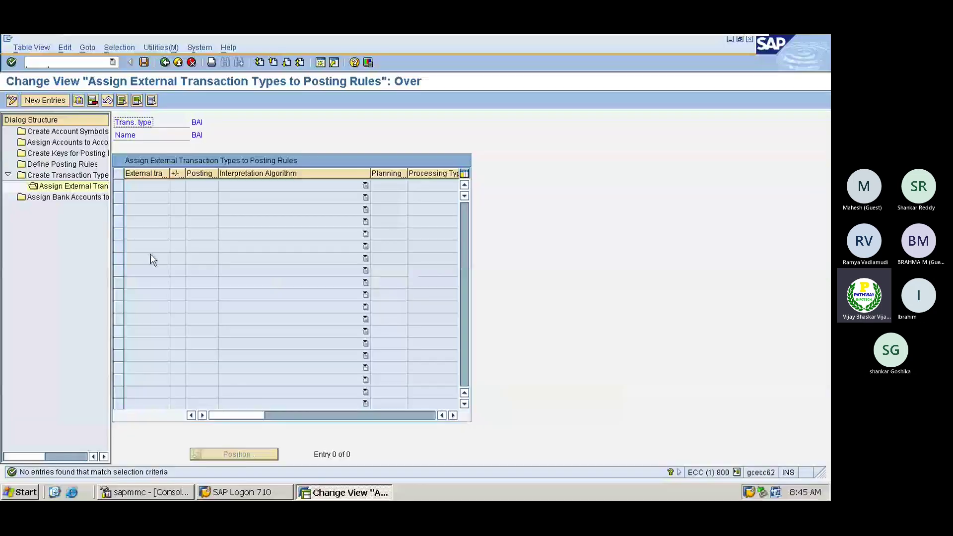
# - Add a new entry for transaction type BAI with external transaction 165 and a plus sign
pyautogui.click(55, 99)
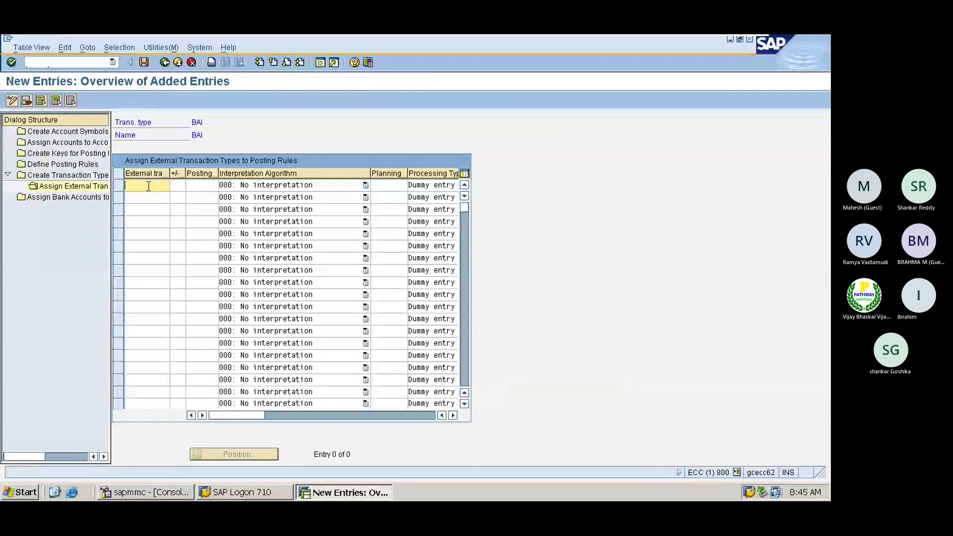
pyautogui.write('165')
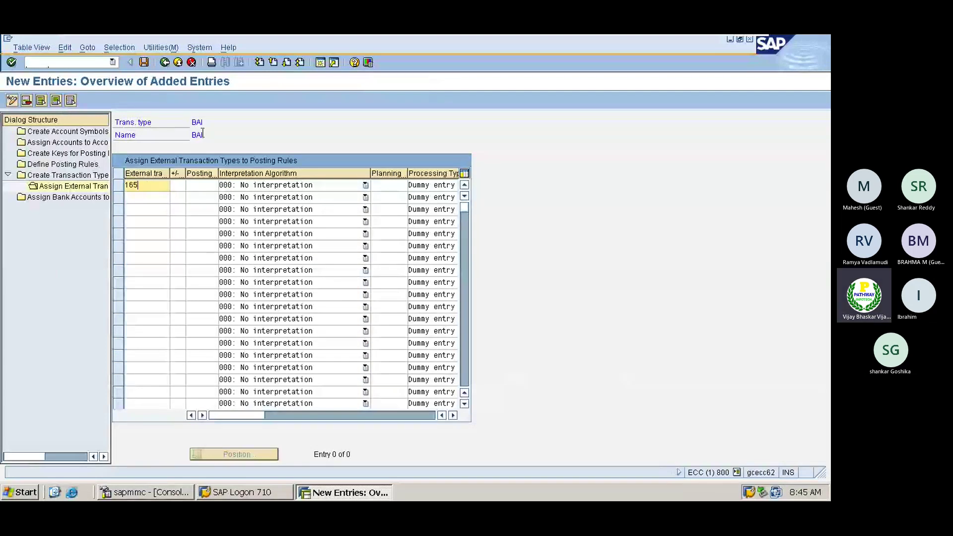
pyautogui.click(178, 184)
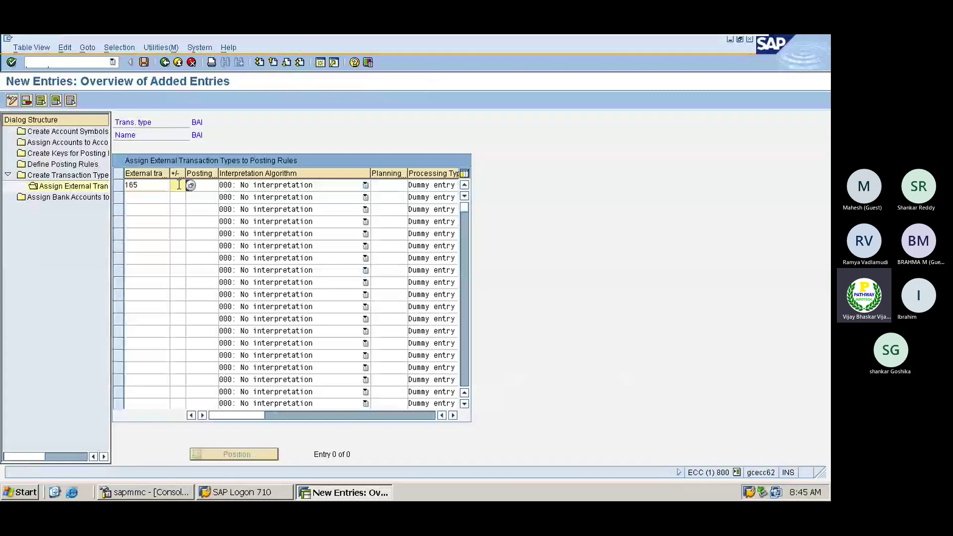
pyautogui.write('+')
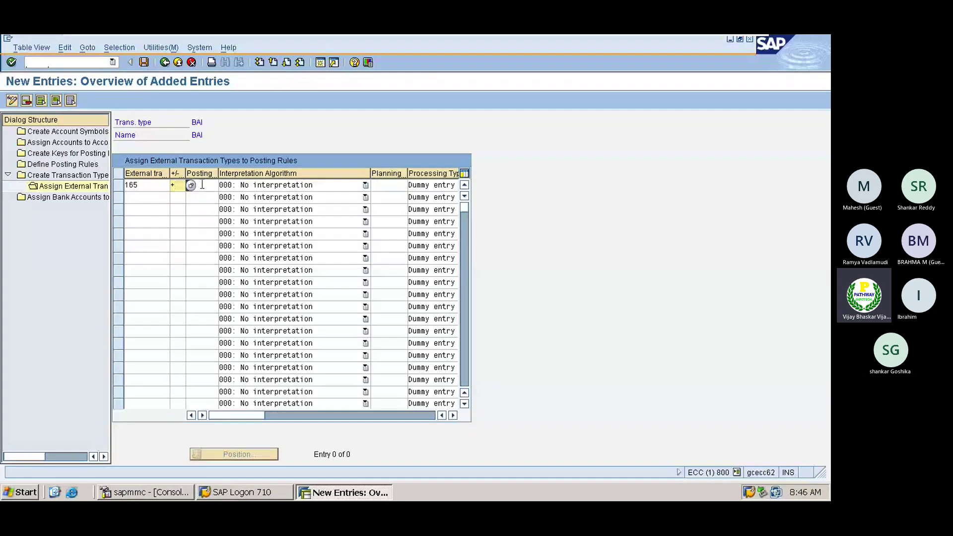
pyautogui.click(202, 185)
pyautogui.click(142, 186)
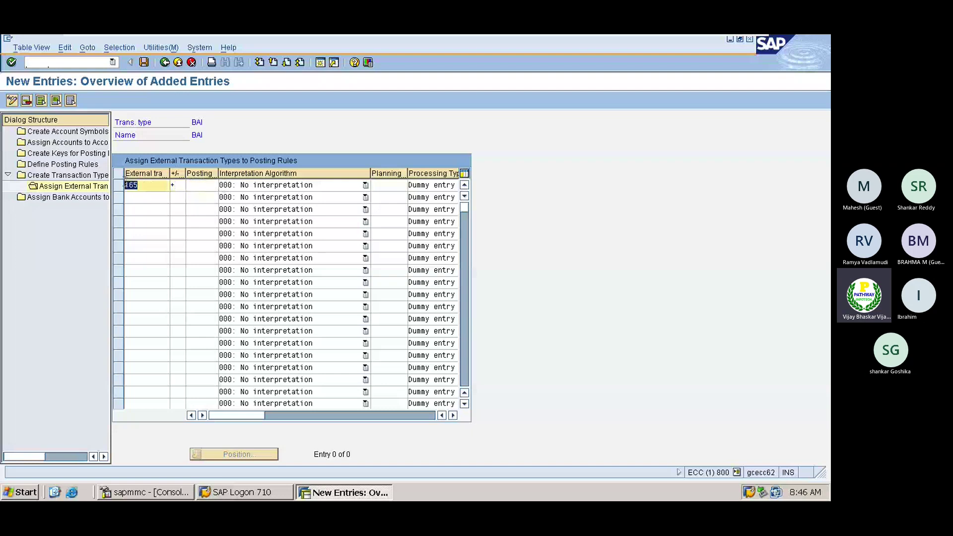
# - Check external transaction code 165 in the second 16 record of the CITI Current Test2 file, then return to the SAP session
pyautogui.moveTo(638, 34)
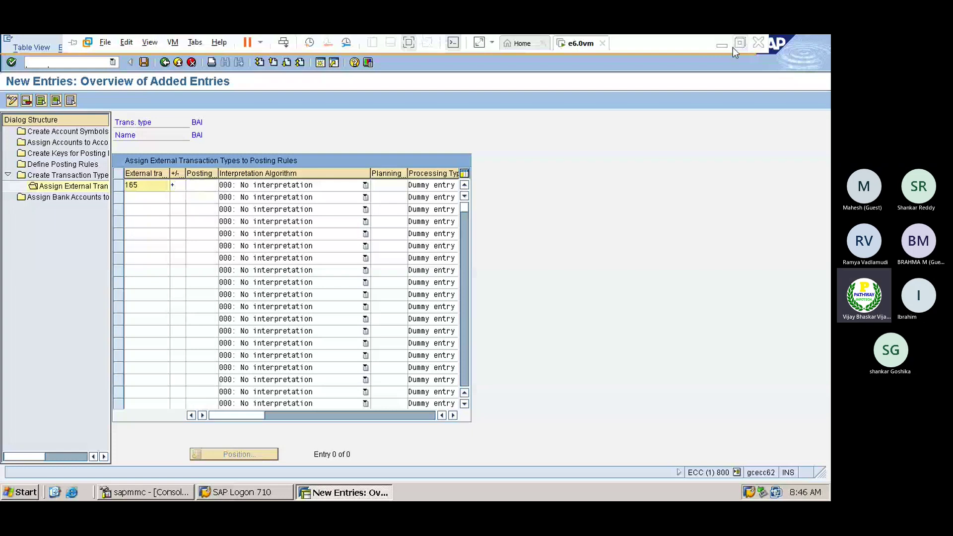
pyautogui.click(720, 47)
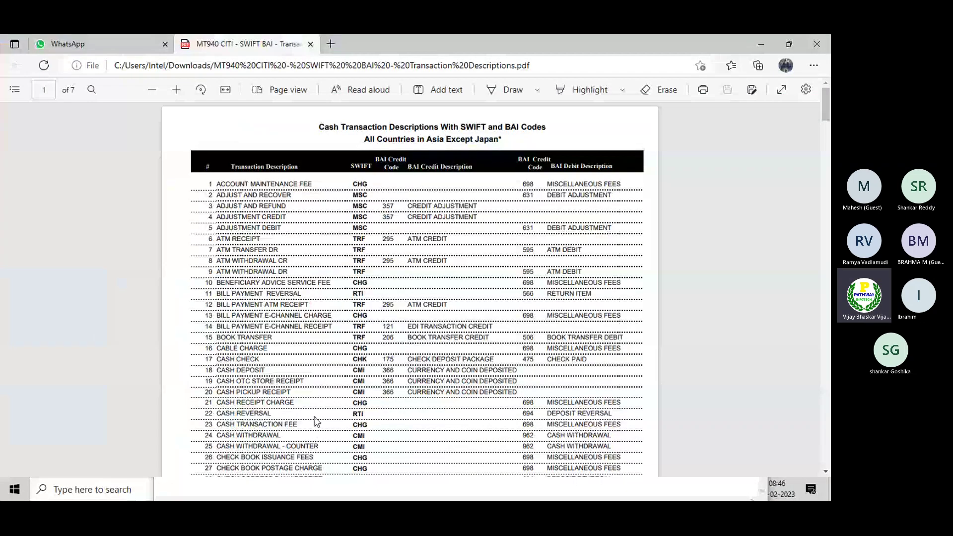
pyautogui.hotkey('alt', 'Tab')
pyautogui.press('Tab')
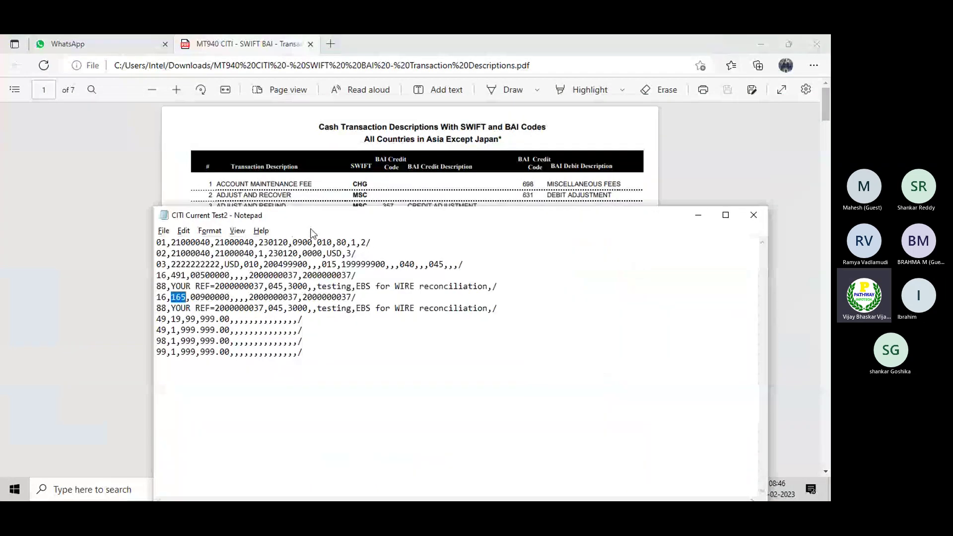
pyautogui.moveTo(308, 195); pyautogui.dragTo(305, 148)
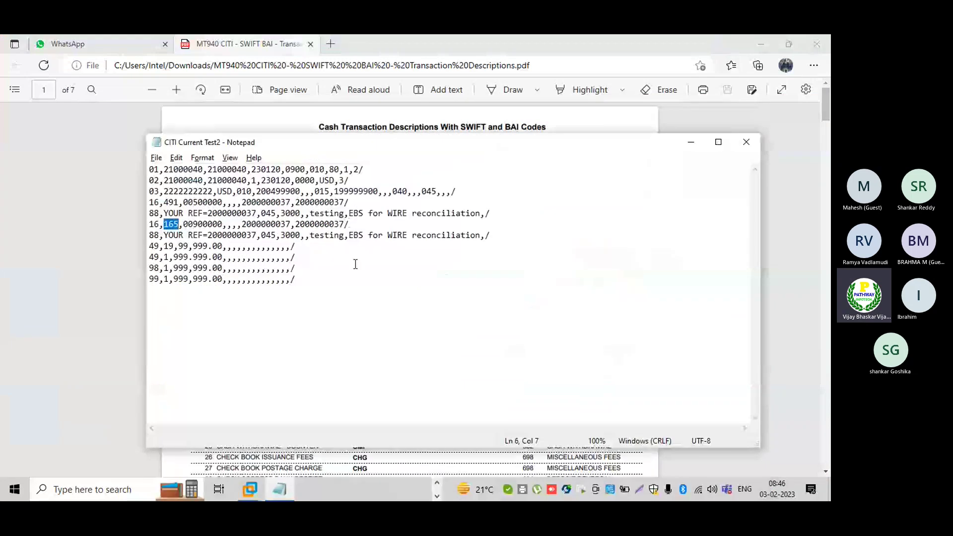
pyautogui.click(308, 285)
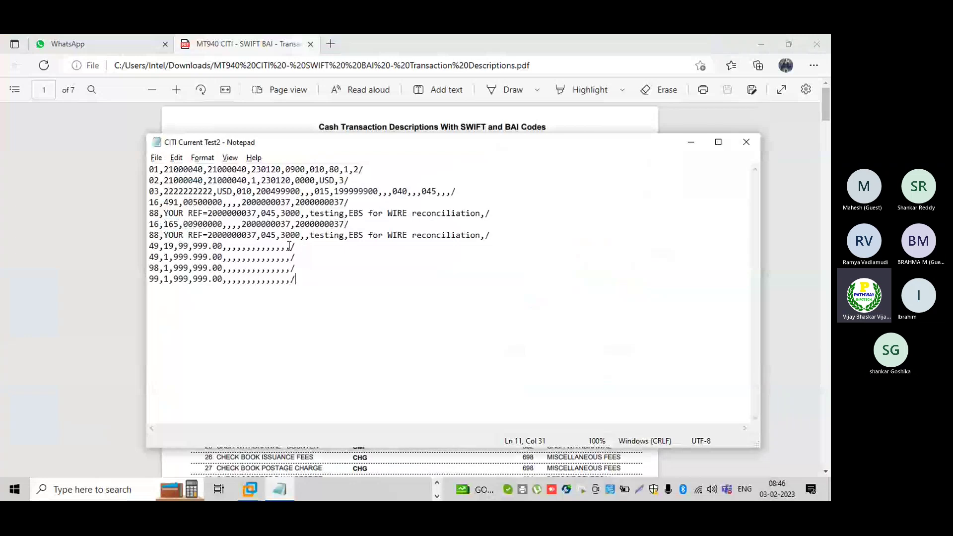
pyautogui.click(165, 223)
pyautogui.moveTo(165, 224); pyautogui.dragTo(180, 224)
pyautogui.moveTo(250, 494)
pyautogui.click(286, 416)
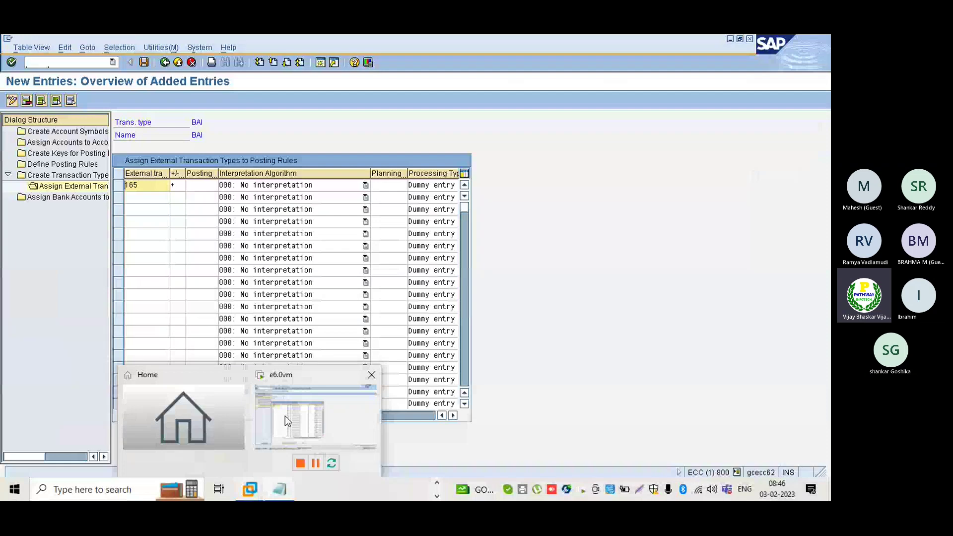
pyautogui.click(285, 416)
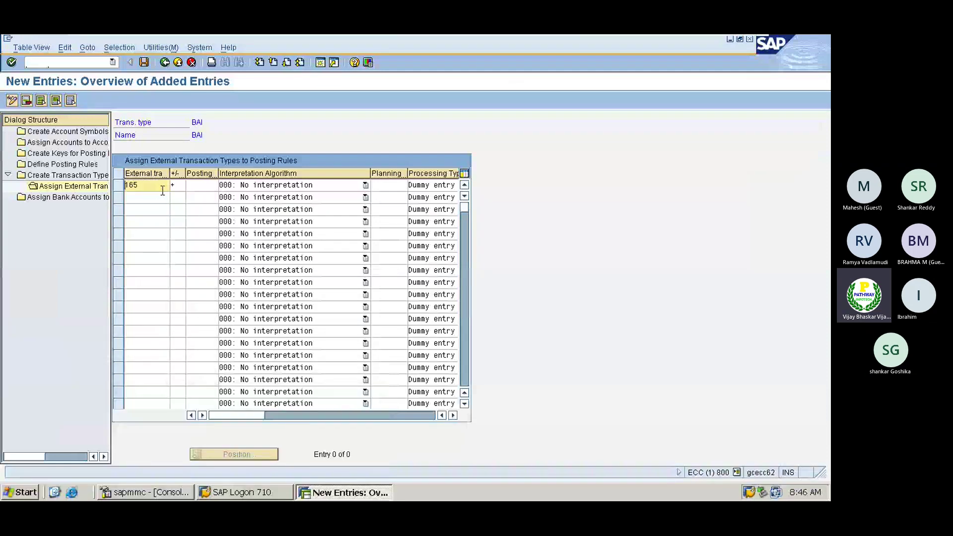
# - Assign posting rule AV01 and interpretation algorithm 020: Document number search to the 165 plus entry
pyautogui.click(199, 185)
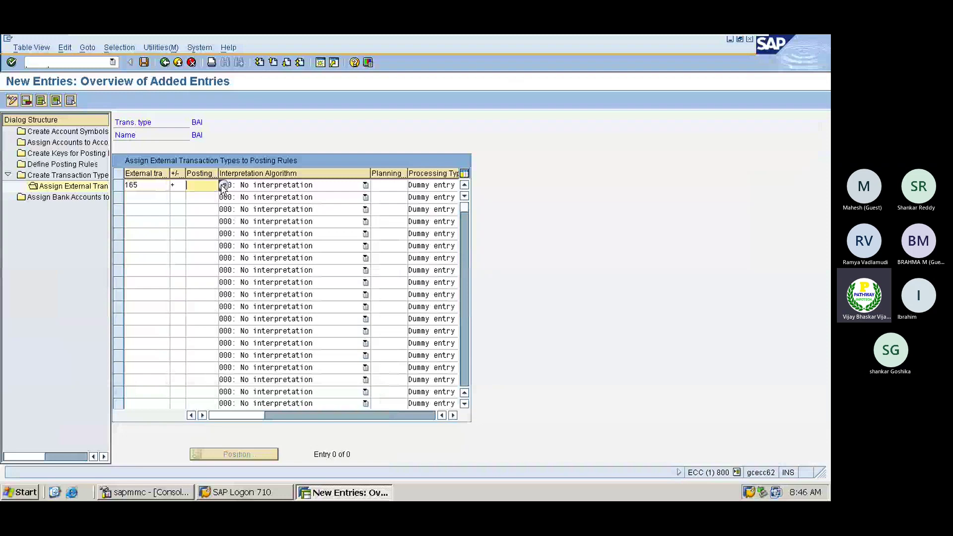
pyautogui.click(224, 186)
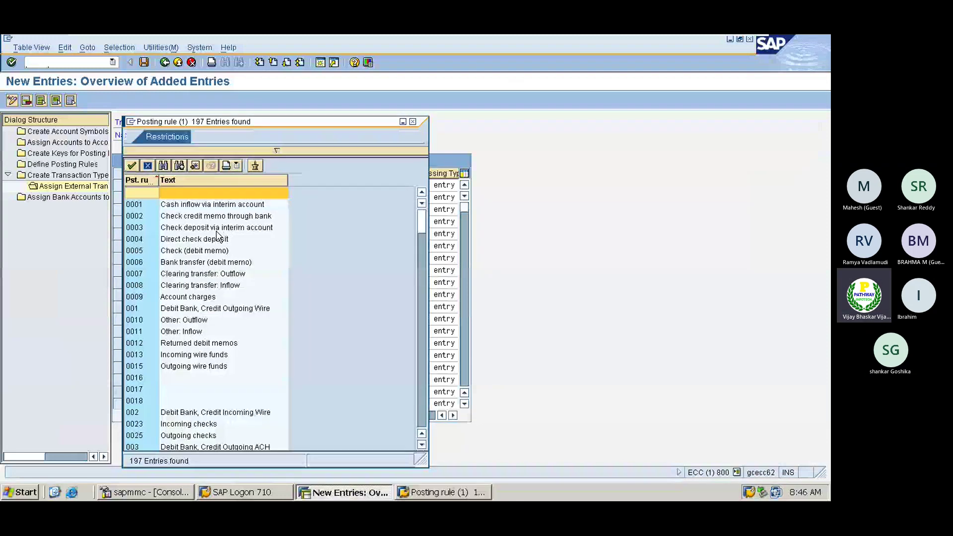
pyautogui.scroll(-7, 217, 235)
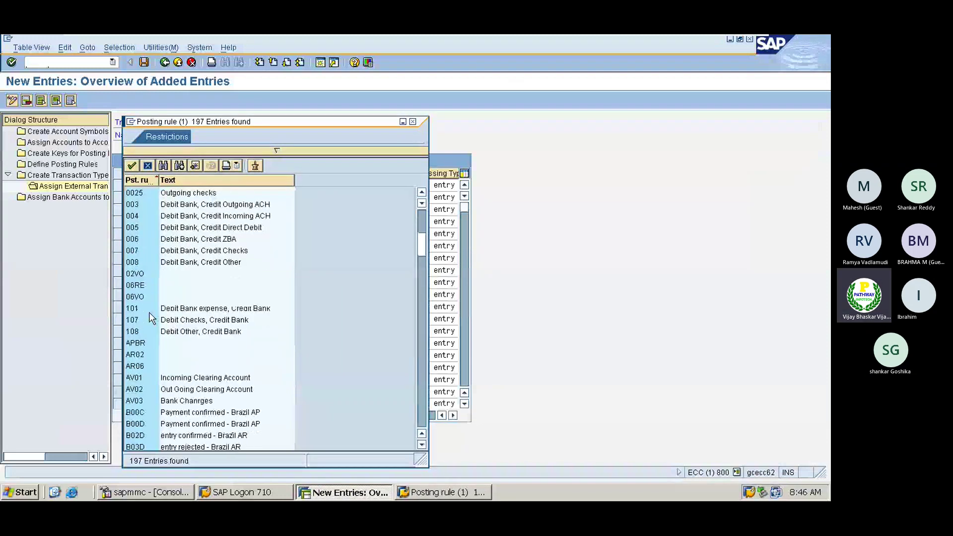
pyautogui.scroll(-2, 152, 318)
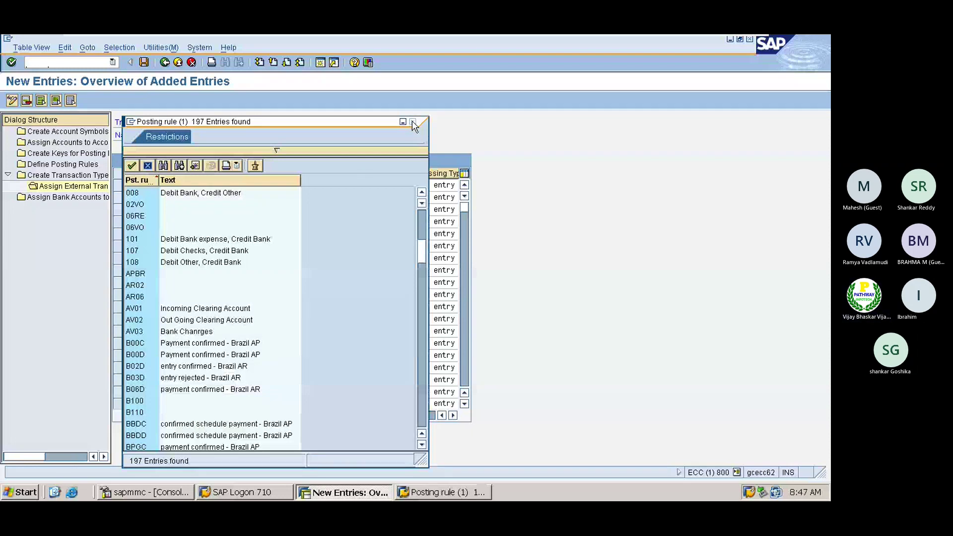
pyautogui.doubleClick(140, 308)
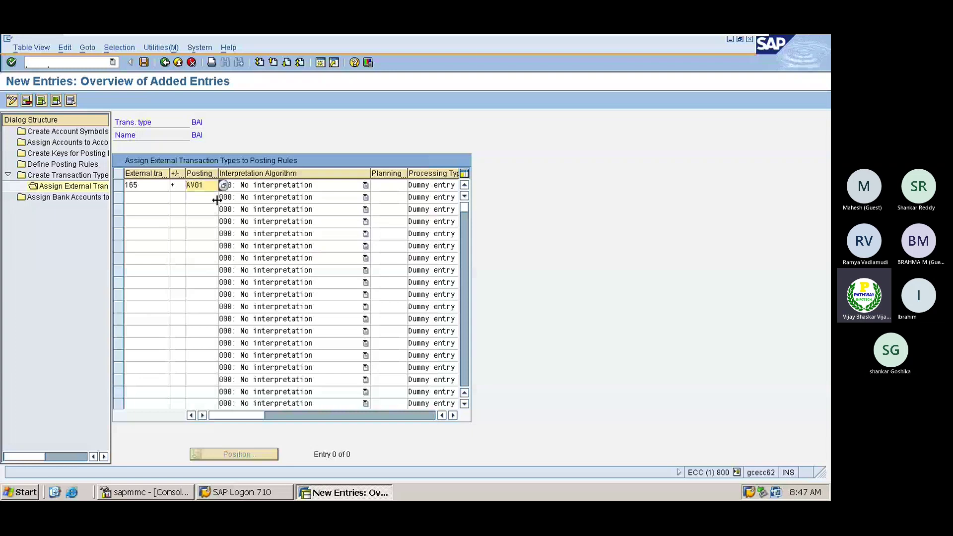
pyautogui.click(314, 190)
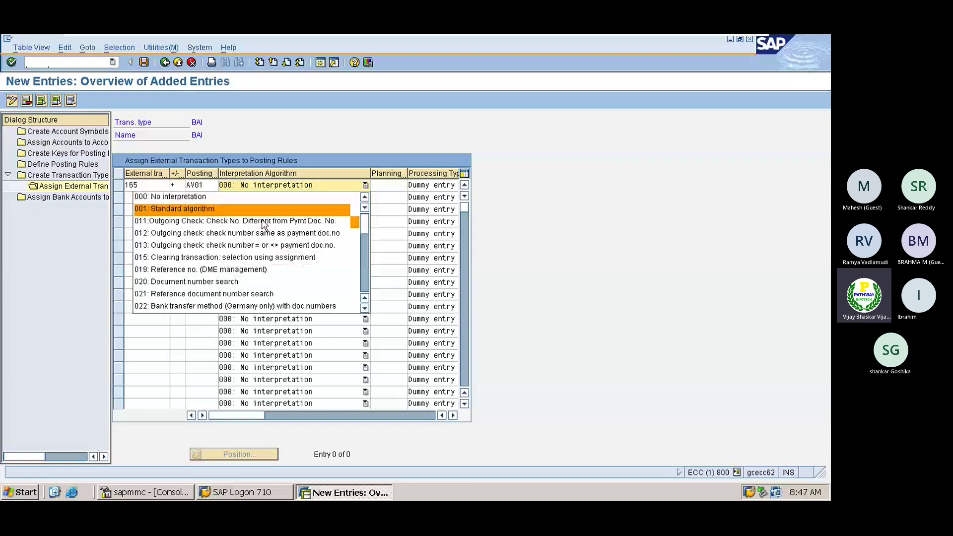
pyautogui.click(209, 282)
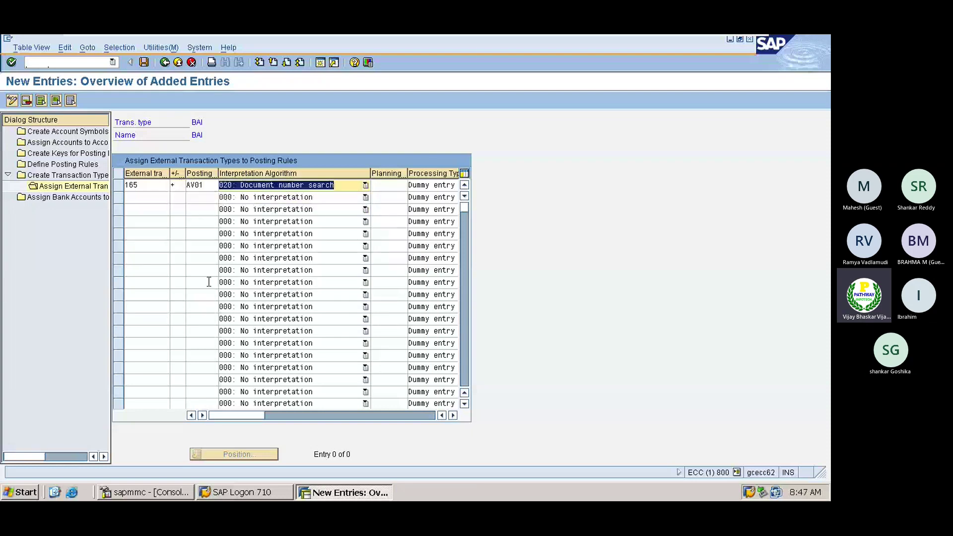
# - Examine both document numbers in the CITI statement file's second 16 record and return to the SAP session
pyautogui.click(716, 45)
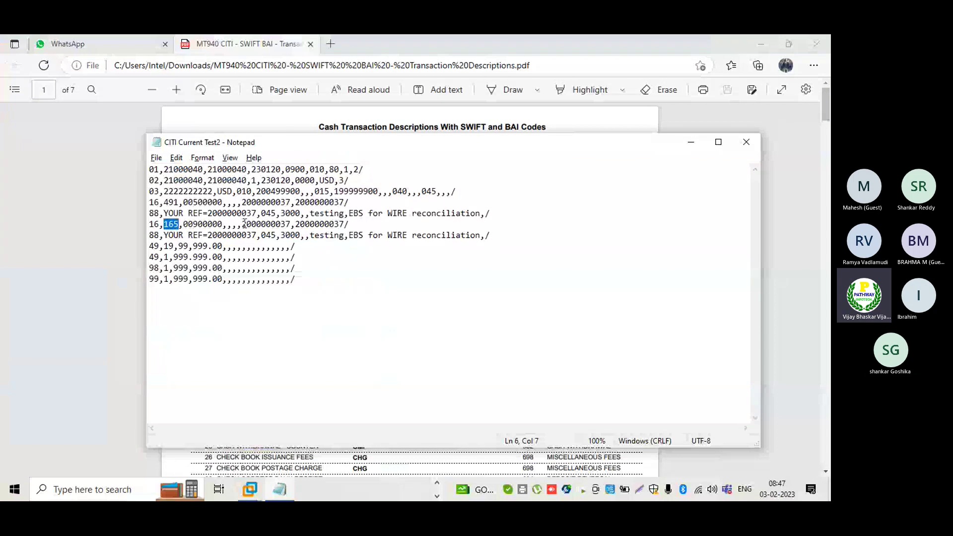
pyautogui.moveTo(242, 224); pyautogui.dragTo(290, 224)
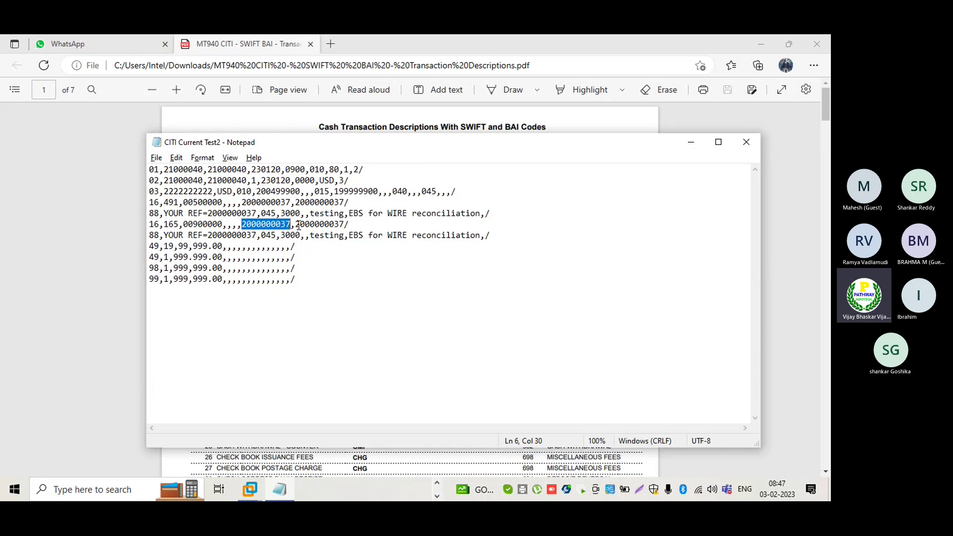
pyautogui.moveTo(296, 225); pyautogui.dragTo(344, 225)
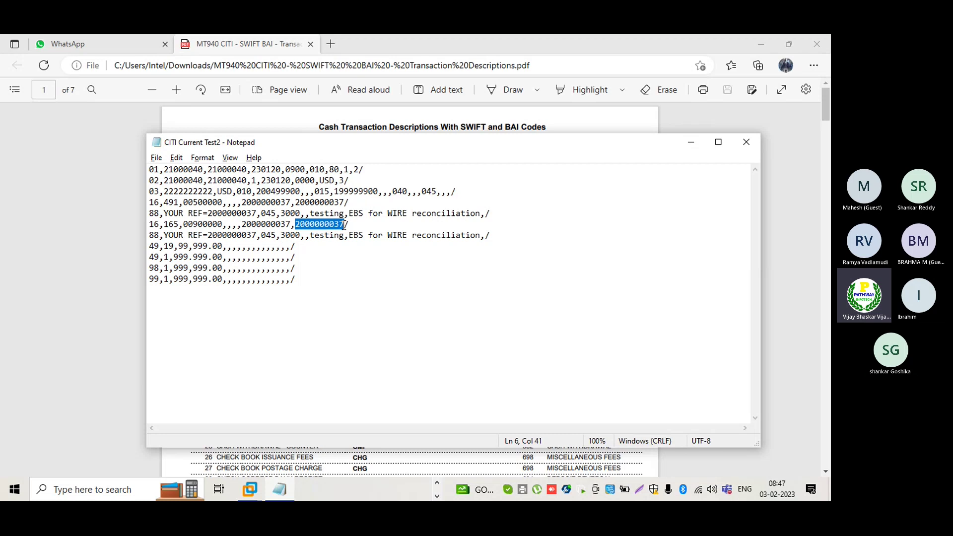
pyautogui.moveTo(249, 489)
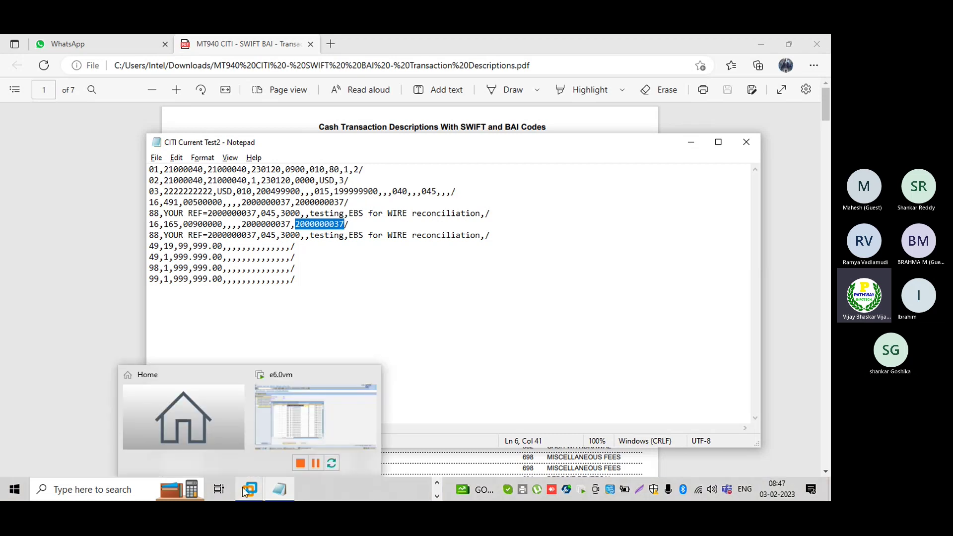
pyautogui.click(308, 419)
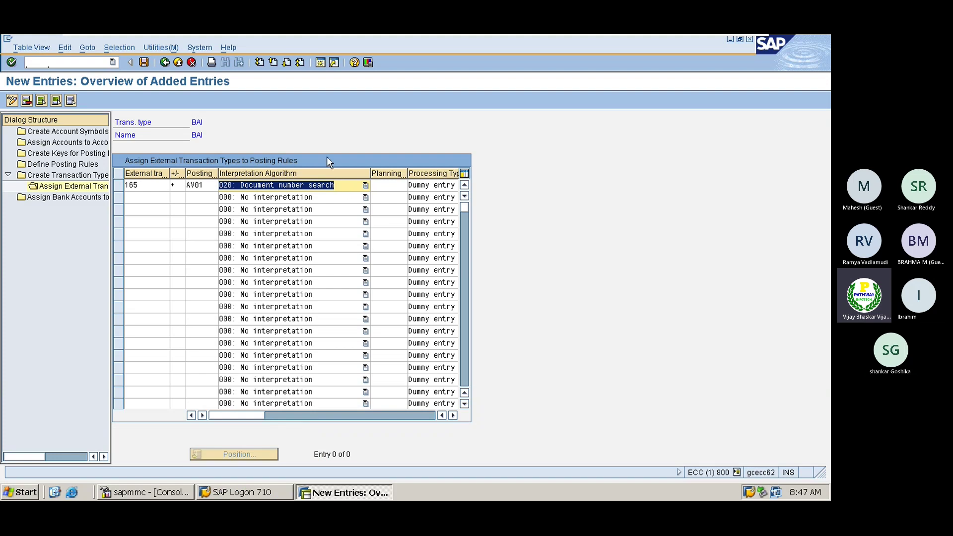
# - Set the interpretation algorithm of the 165 plus entry to 001: Standard algorithm
pyautogui.click(307, 188)
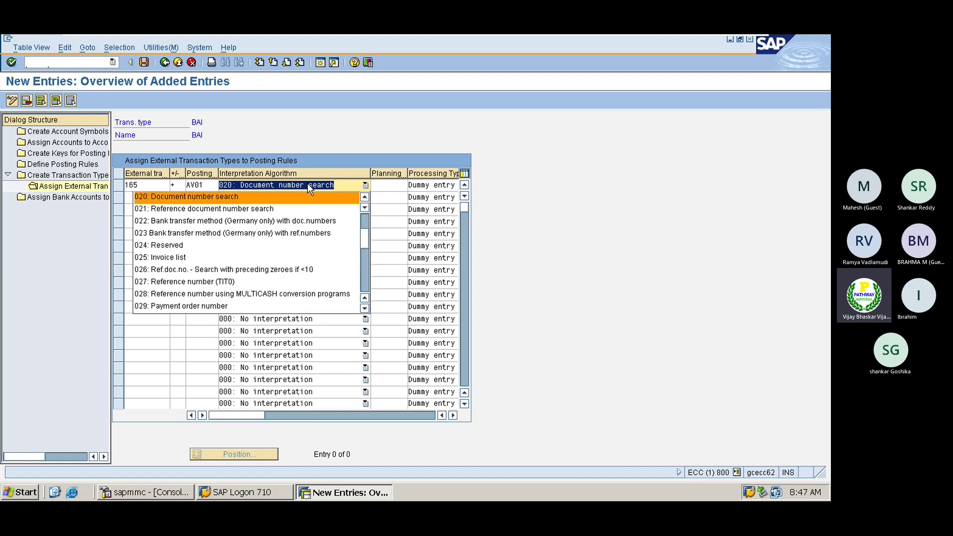
pyautogui.scroll(3, 255, 234)
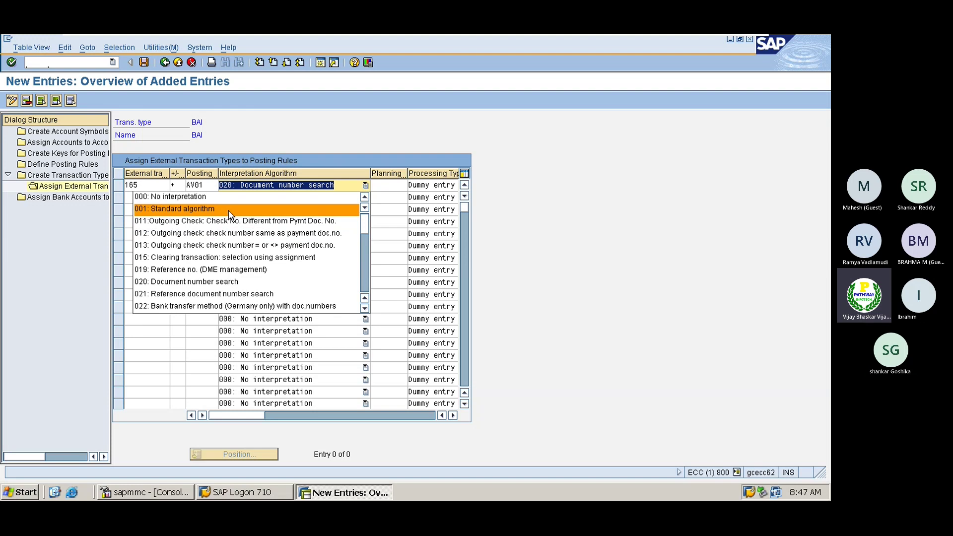
pyautogui.click(206, 198)
pyautogui.click(267, 184)
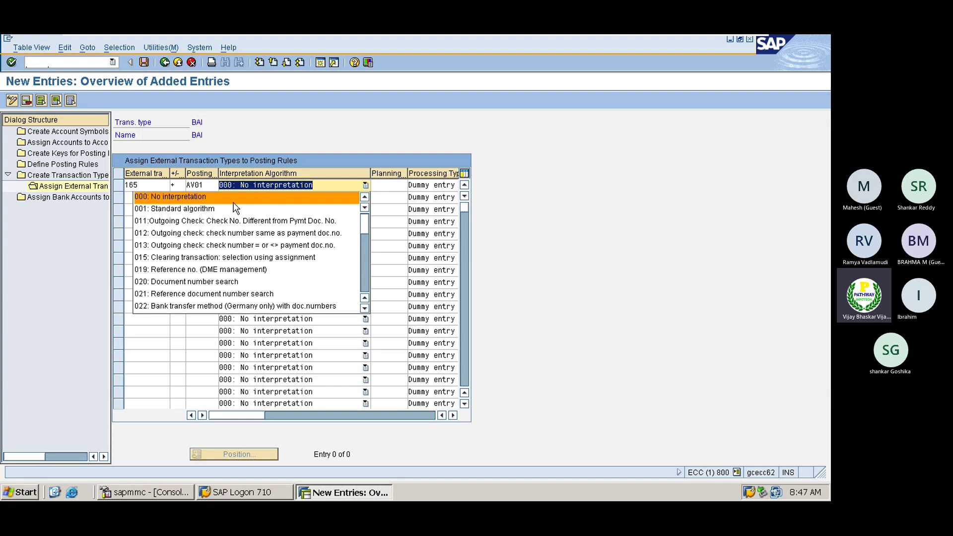
pyautogui.click(211, 209)
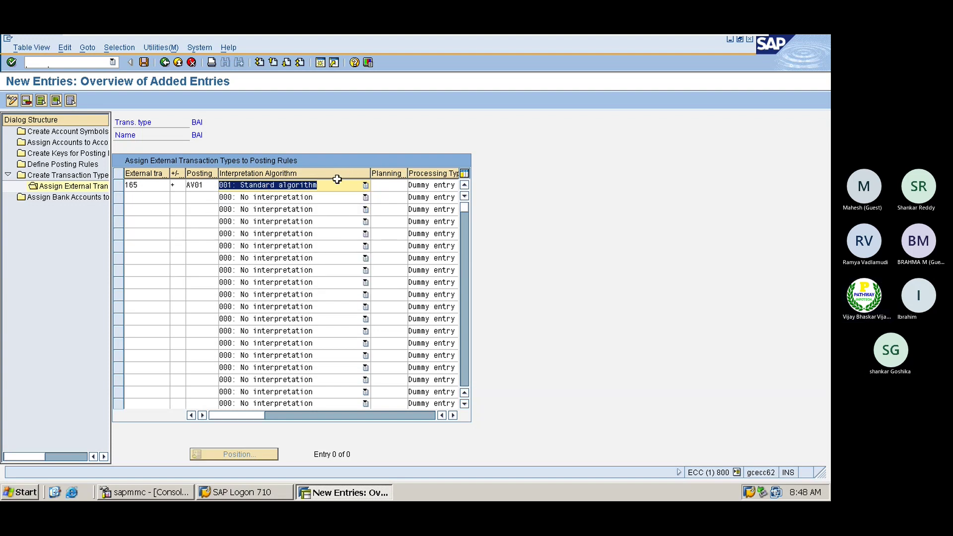
# - Narrow the Interpretation Algorithm column and review the processing types available for the 165 plus entry
pyautogui.click(394, 186)
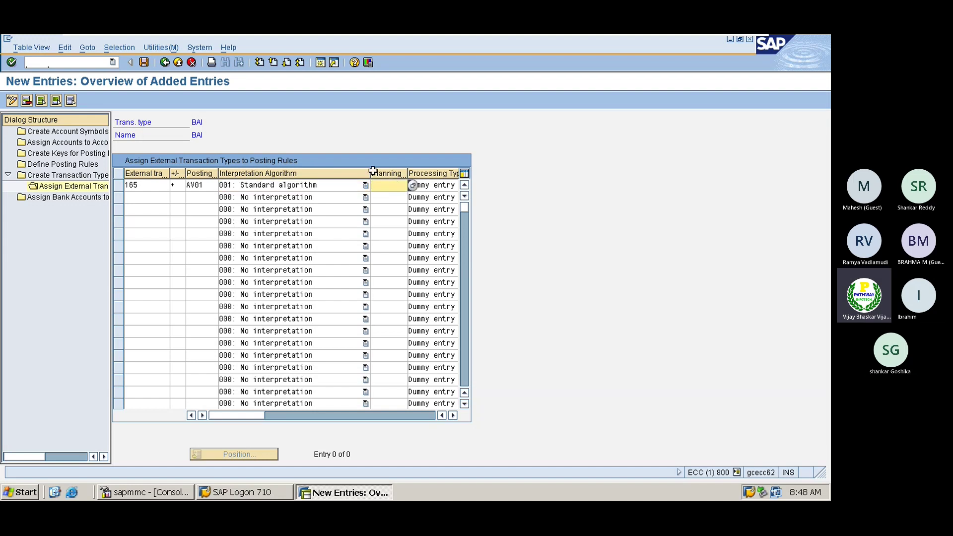
pyautogui.moveTo(343, 165); pyautogui.dragTo(337, 167)
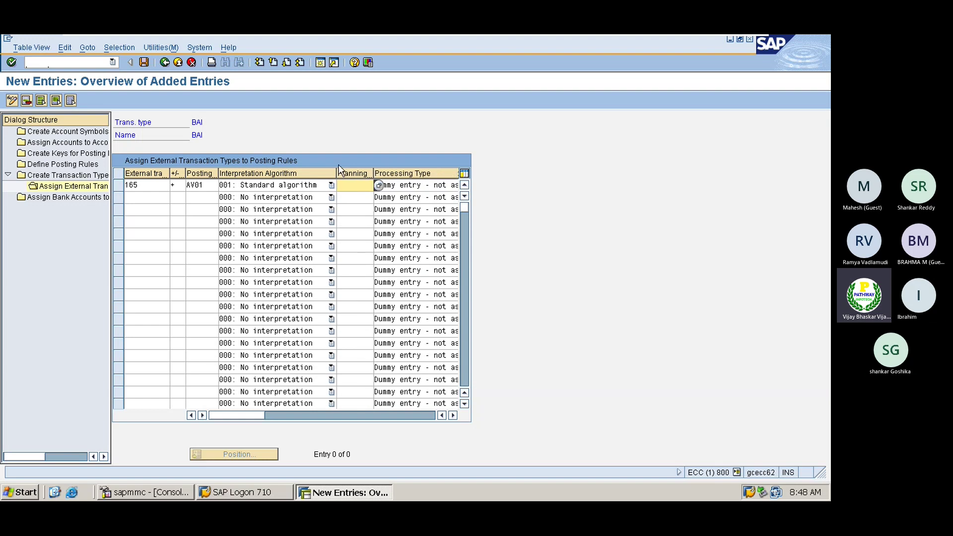
pyautogui.click(453, 414)
pyautogui.click(407, 186)
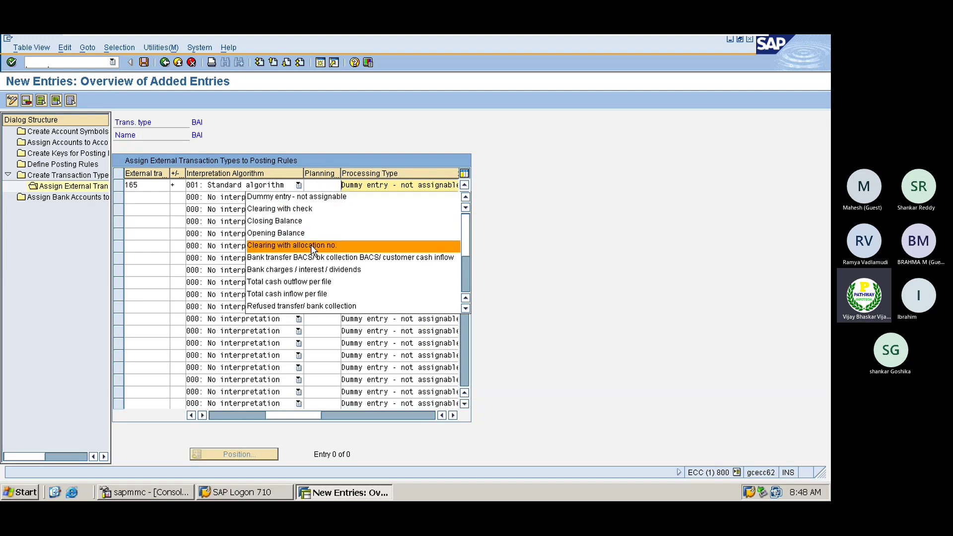
pyautogui.click(550, 187)
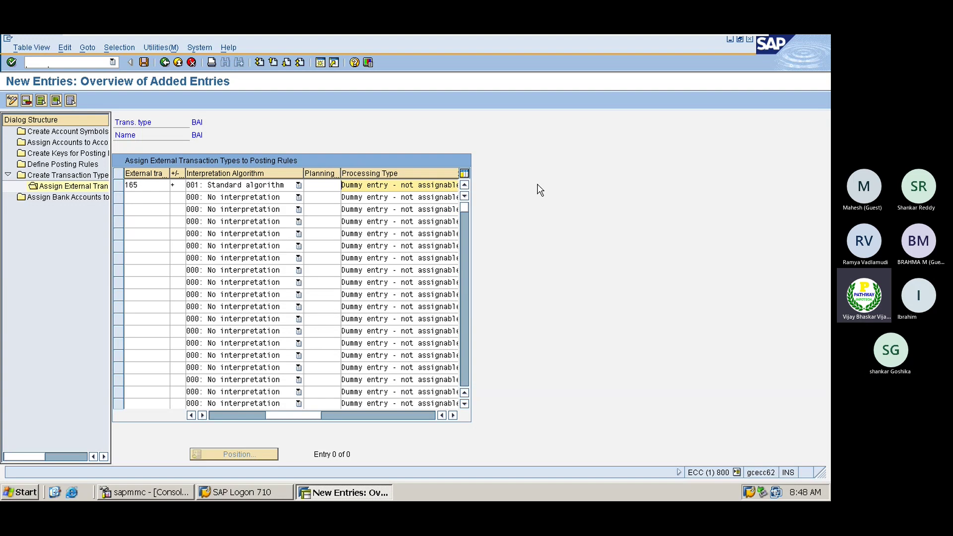
pyautogui.moveTo(281, 412); pyautogui.dragTo(225, 414)
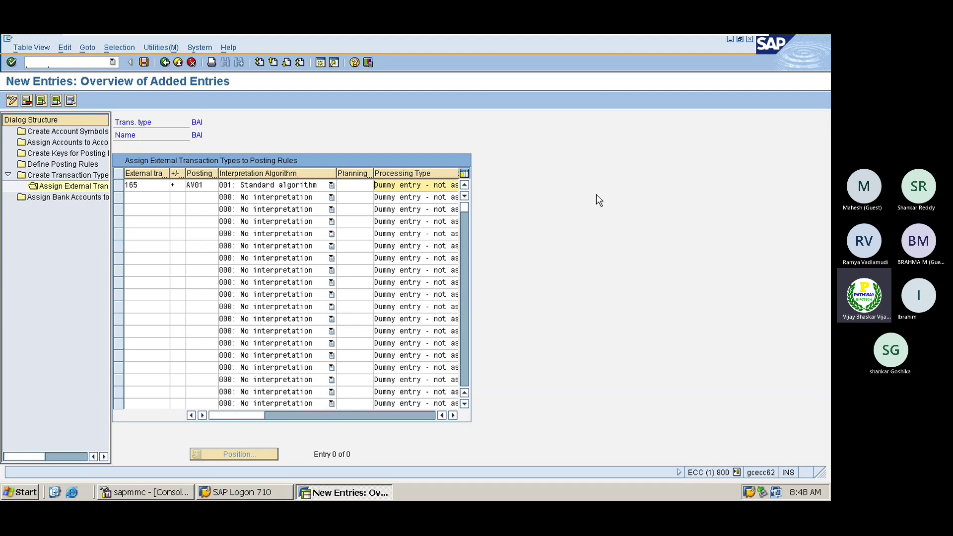
# - Add external transaction 165 with a minus sign and assign it posting rule AV02
pyautogui.click(159, 197)
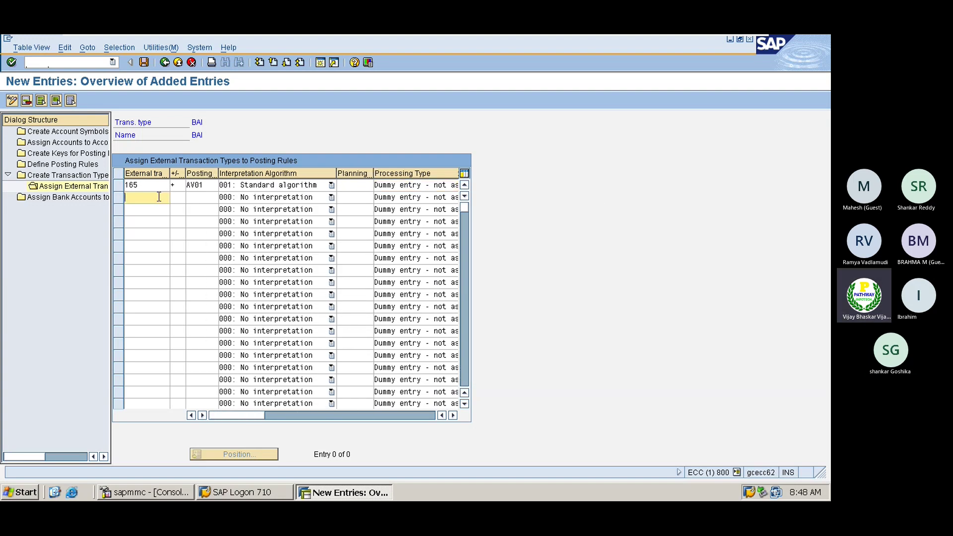
pyautogui.write('165')
pyautogui.press('Tab')
pyautogui.write('-')
pyautogui.click(209, 197)
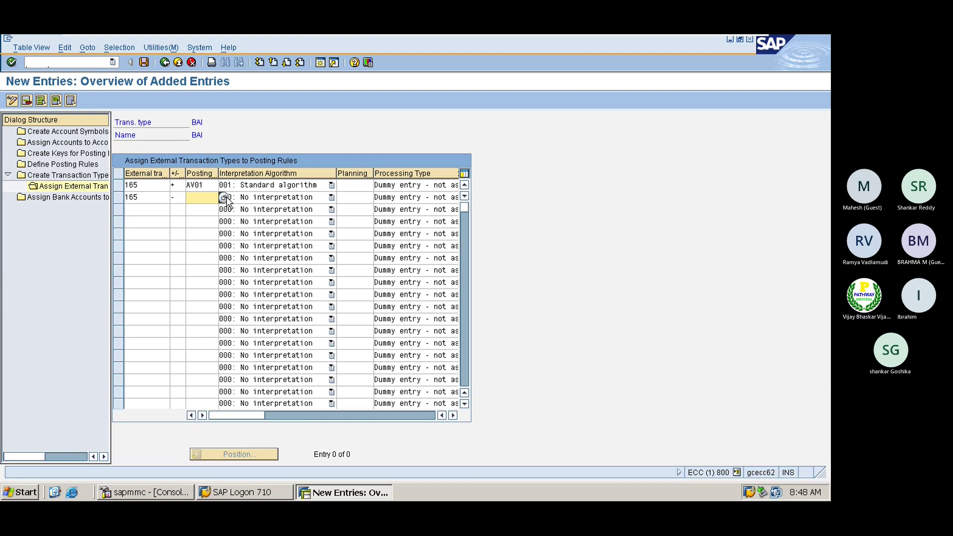
pyautogui.click(224, 198)
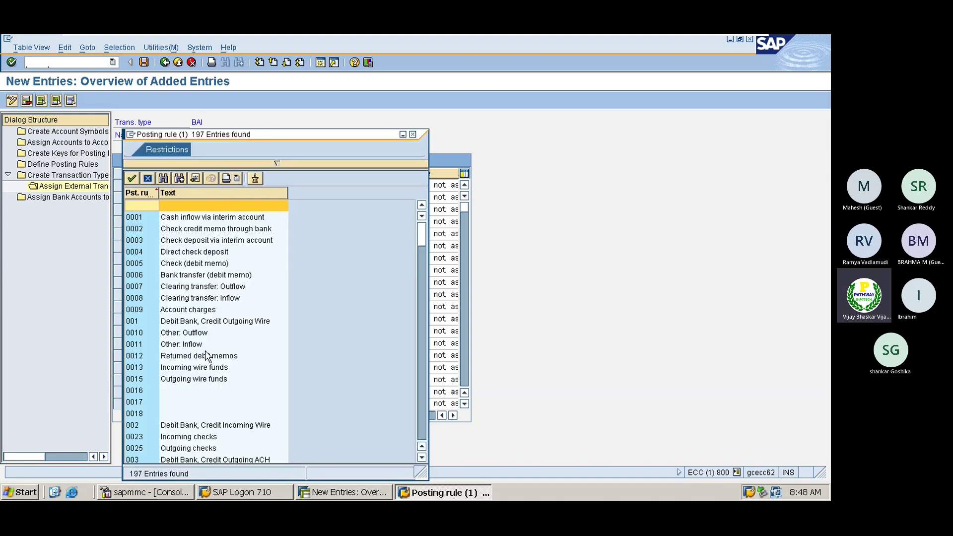
pyautogui.scroll(-10, 208, 356)
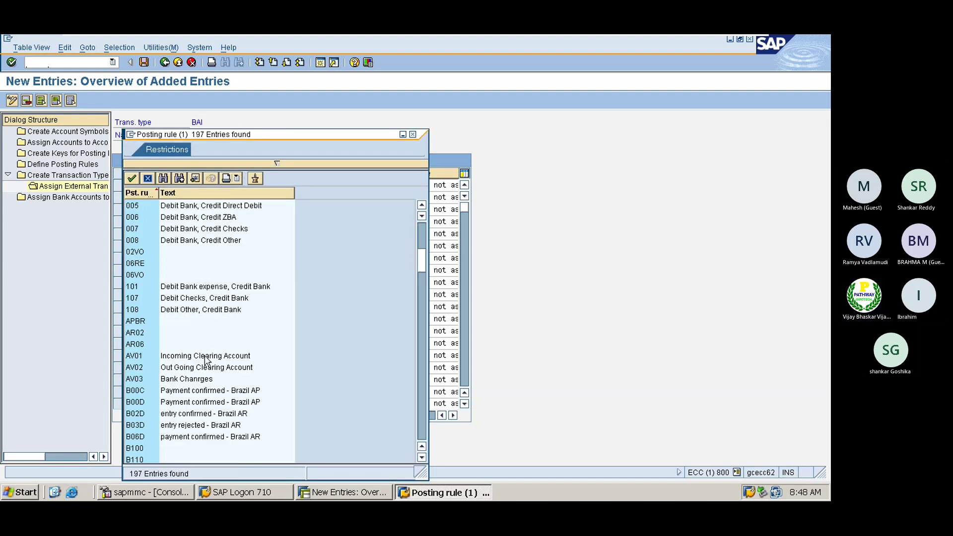
pyautogui.doubleClick(142, 367)
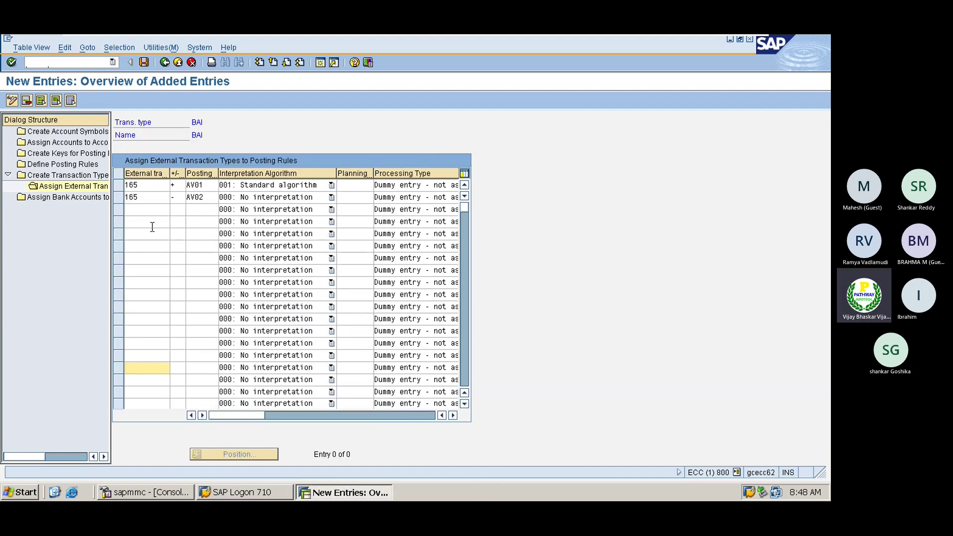
pyautogui.press('Return')
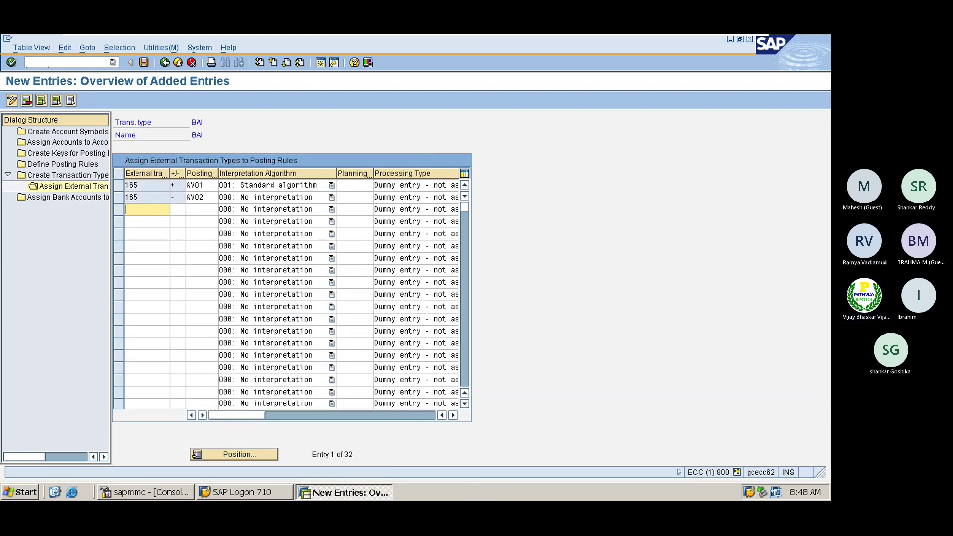
# - Set the interpretation algorithm of the 165 minus entry to 001: Standard algorithm and save the external transaction assignments
pyautogui.click(148, 198)
pyautogui.click(147, 189)
pyautogui.click(147, 198)
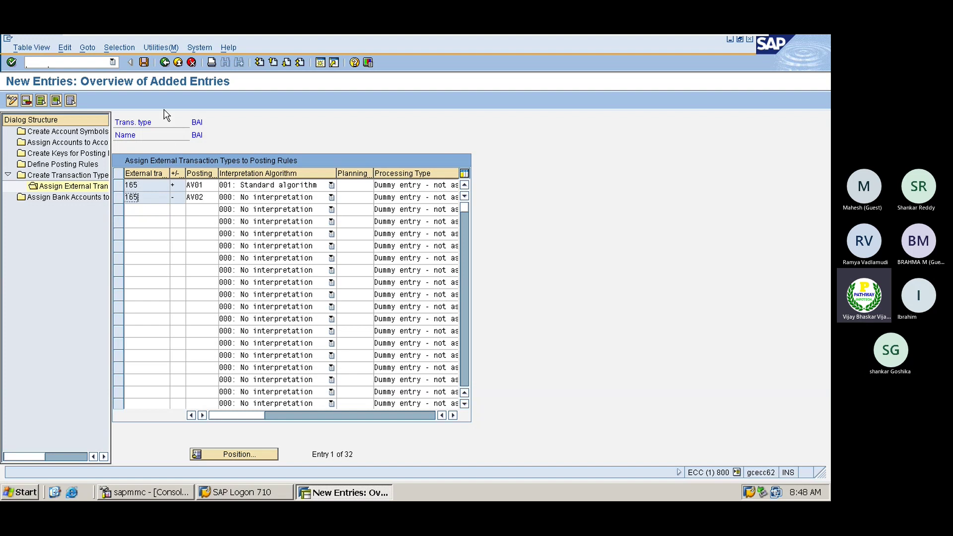
pyautogui.click(144, 63)
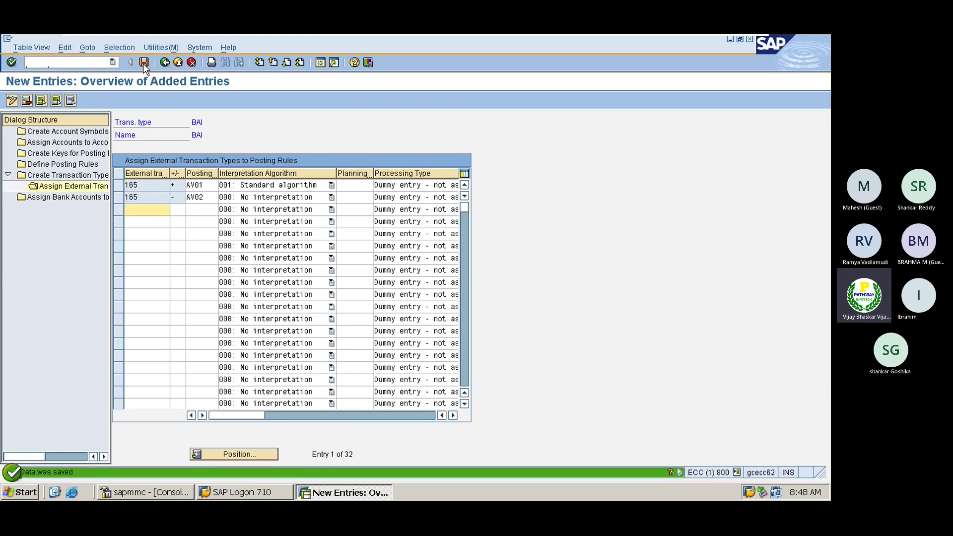
pyautogui.click(143, 62)
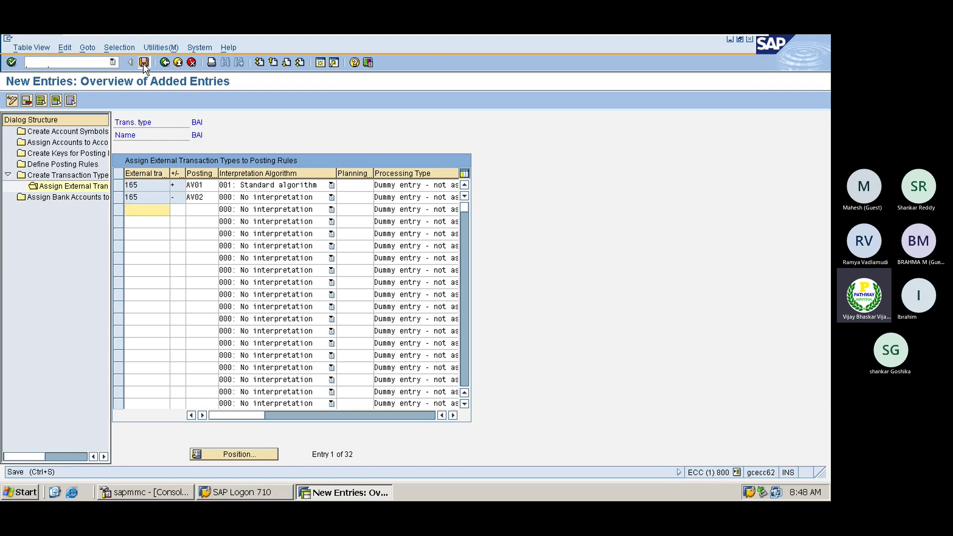
pyautogui.click(269, 198)
pyautogui.click(148, 218)
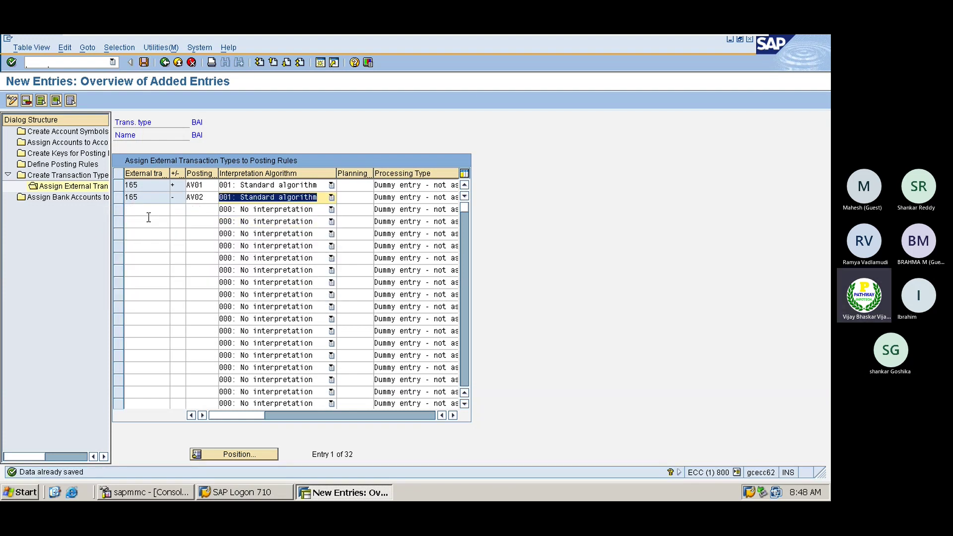
pyautogui.click(145, 62)
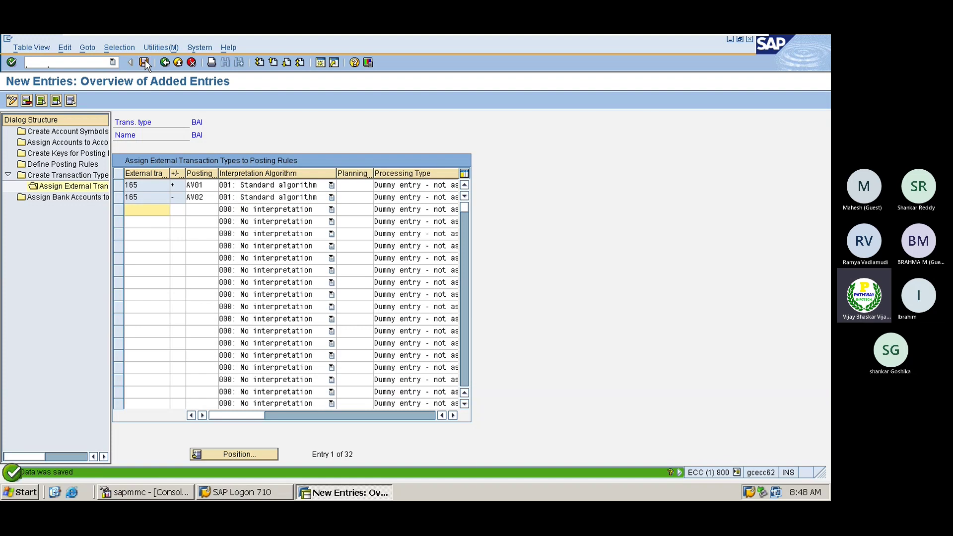
# - Start a new entry assigning bank accounts to transaction types and open company code A001's house banks in a second session
pyautogui.doubleClick(61, 197)
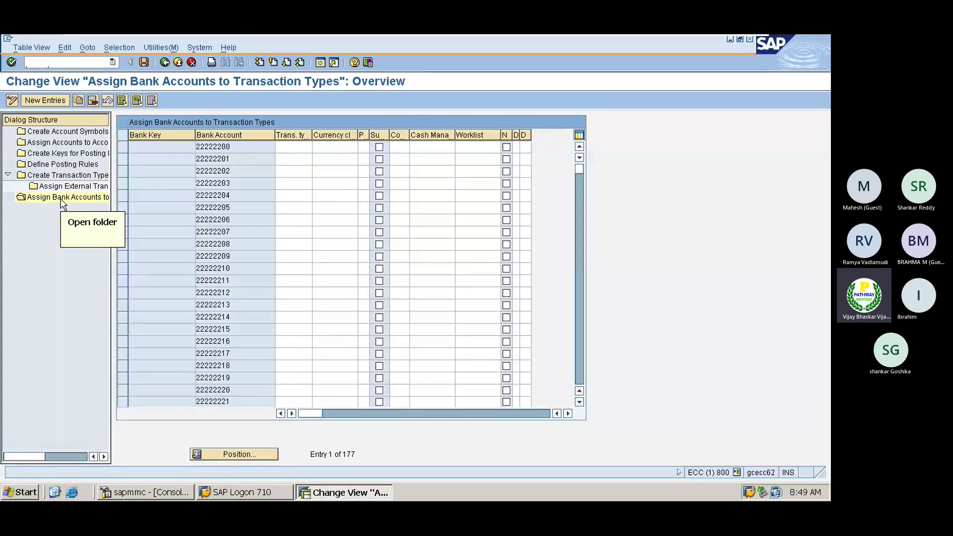
pyautogui.click(52, 101)
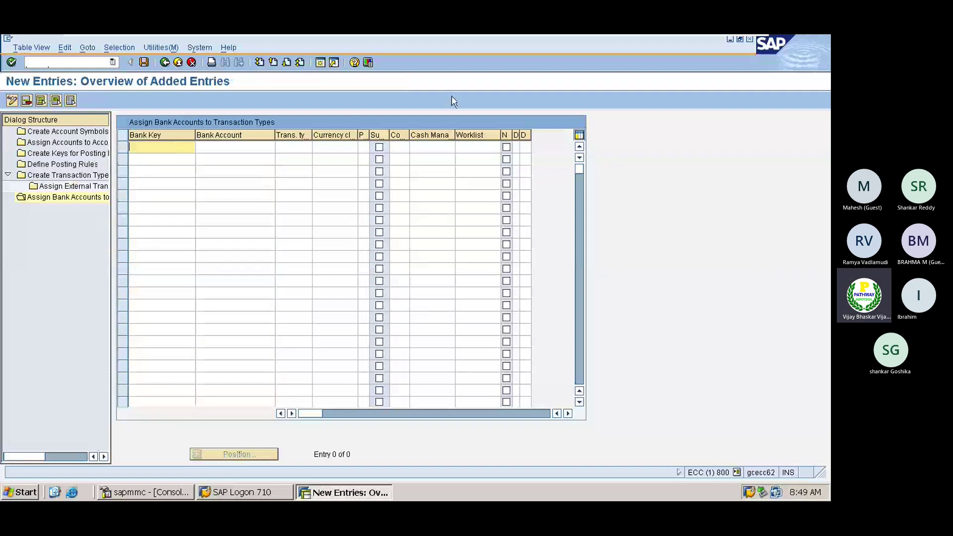
pyautogui.click(320, 62)
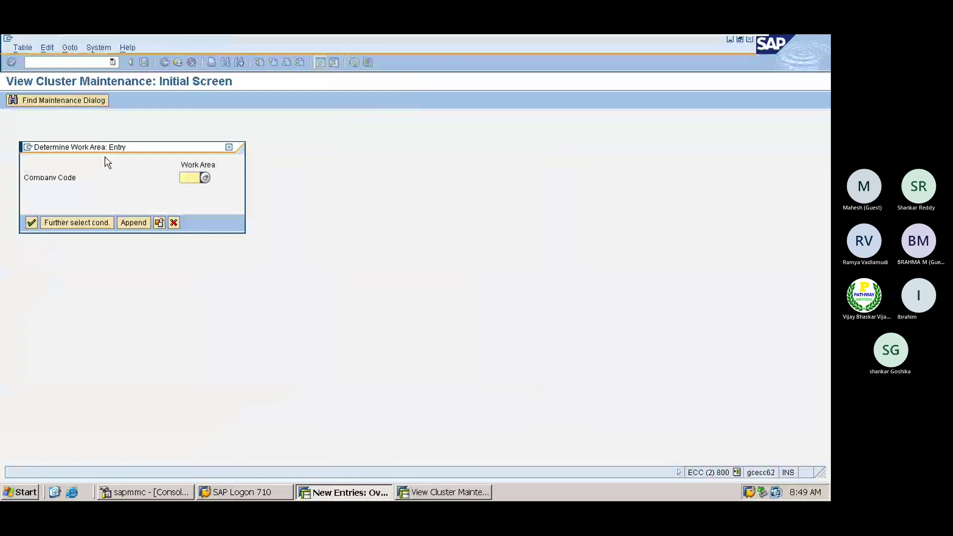
pyautogui.click(180, 179)
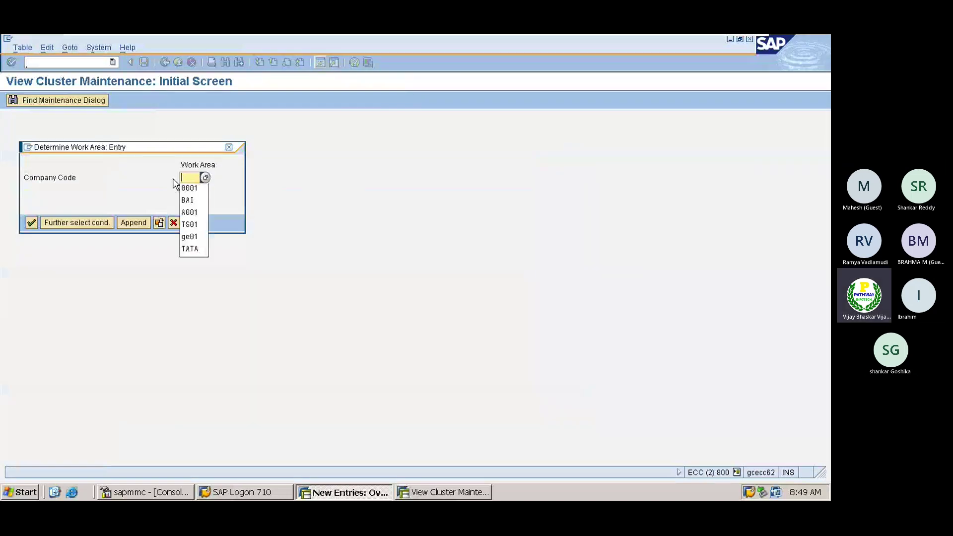
pyautogui.press('Down')
pyautogui.press('Down')
pyautogui.press('Down')
pyautogui.press('Return')
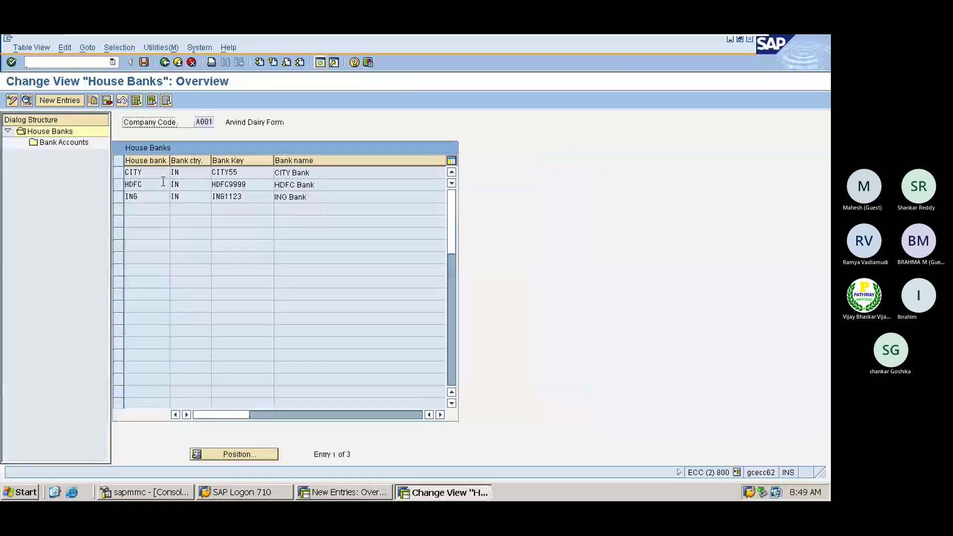
# - Copy bank key ING1123 from the ING house bank details into the new bank account assignment
pyautogui.doubleClick(143, 196)
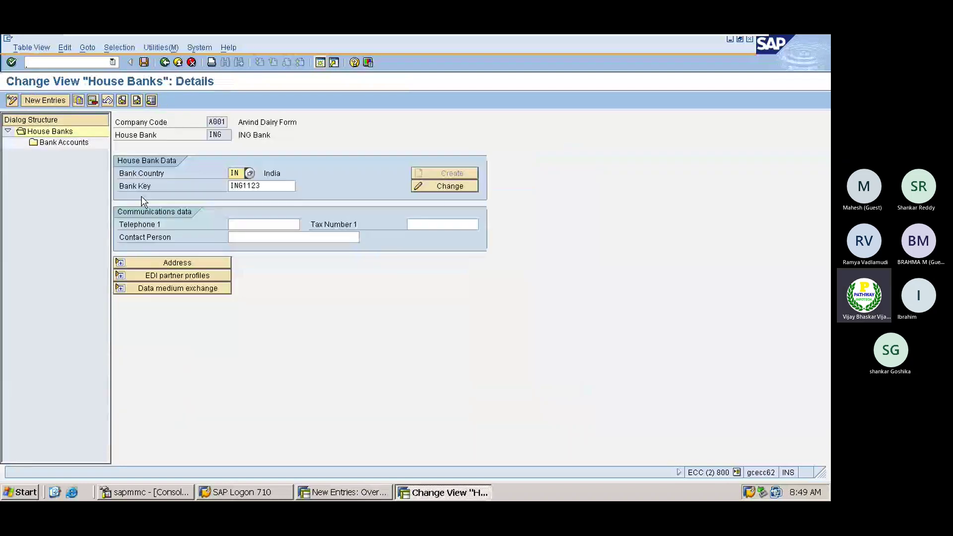
pyautogui.doubleClick(233, 186)
pyautogui.hotkey('ctrl', 'c')
pyautogui.hotkey('alt', 'Tab')
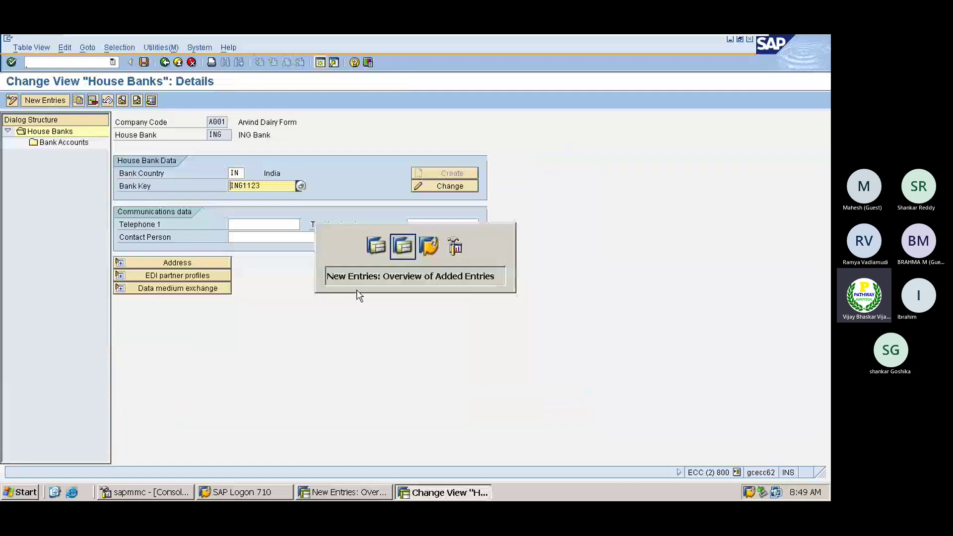
pyautogui.hotkey('ctrl', 'v')
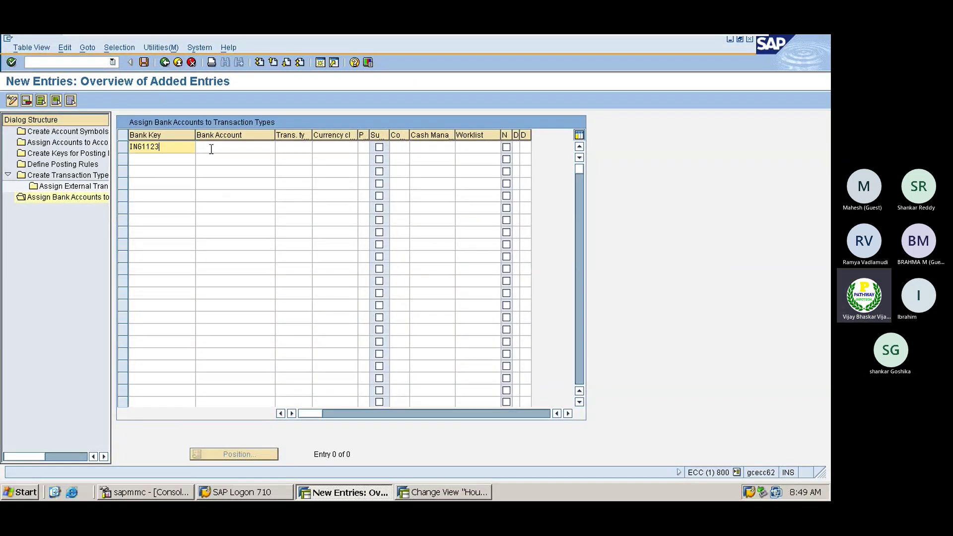
# - Copy the ING current account's bank account number into the Bank Account field of the new assignment
pyautogui.hotkey('alt', 'Tab')
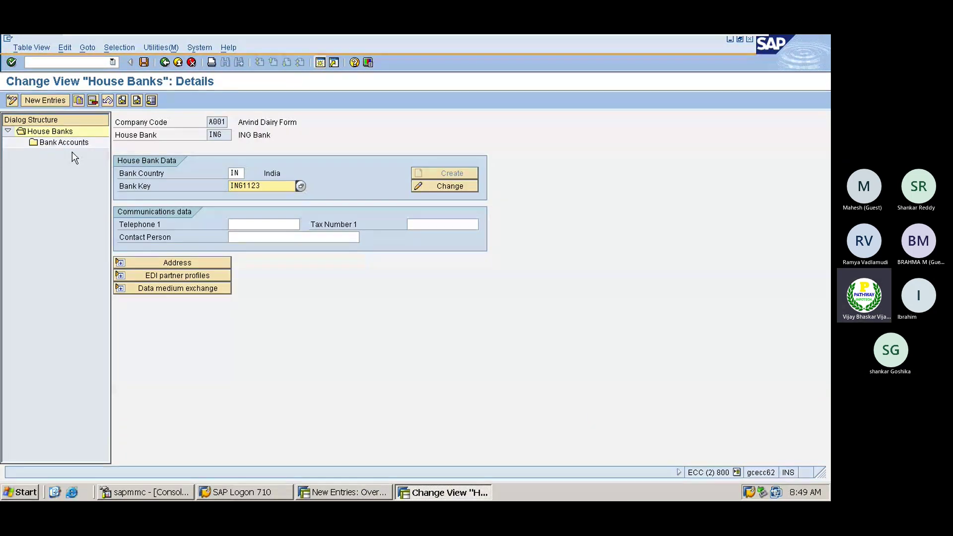
pyautogui.doubleClick(64, 142)
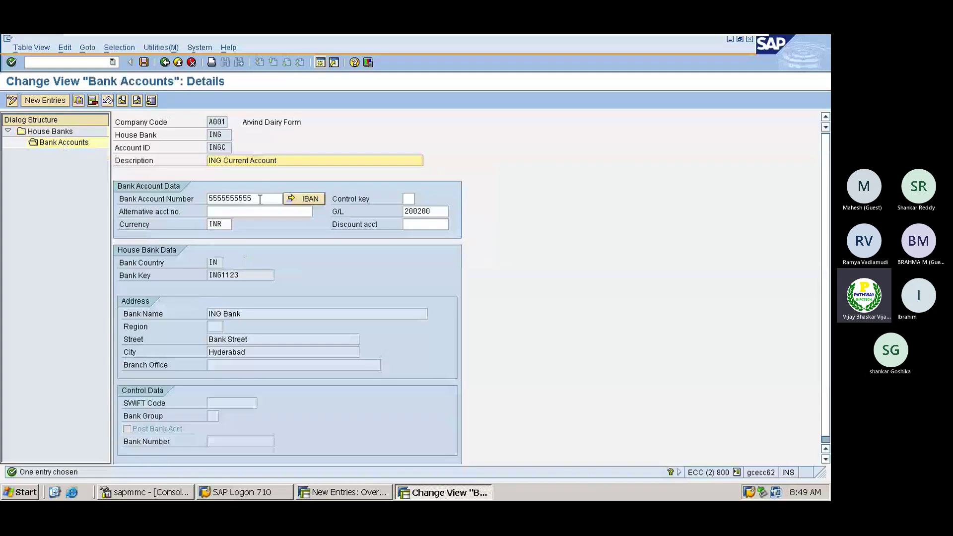
pyautogui.moveTo(260, 199); pyautogui.dragTo(205, 197)
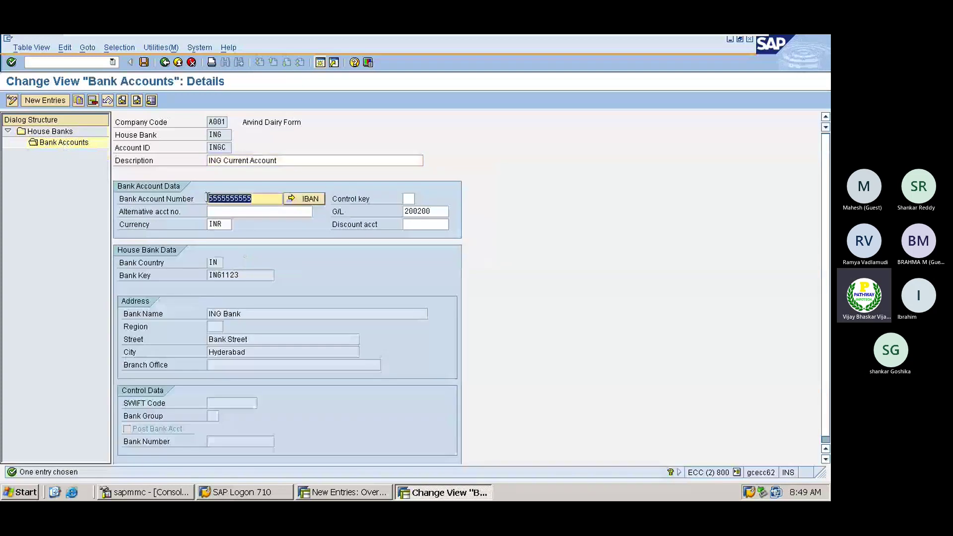
pyautogui.hotkey('ctrl', 'c')
pyautogui.hotkey('alt', 'Tab')
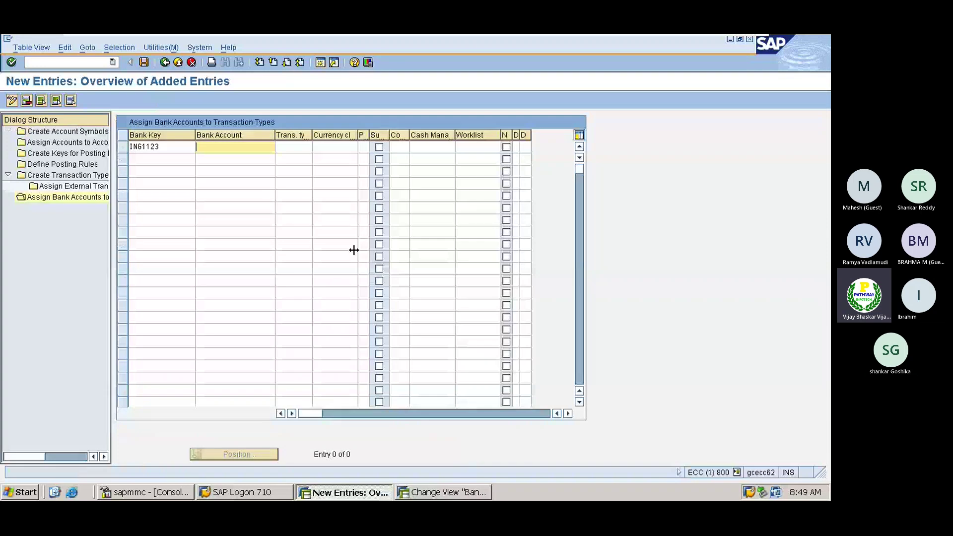
pyautogui.hotkey('ctrl', 'v')
# - Try to assign the ING account to transaction type BAI with company code A001
pyautogui.click(320, 147)
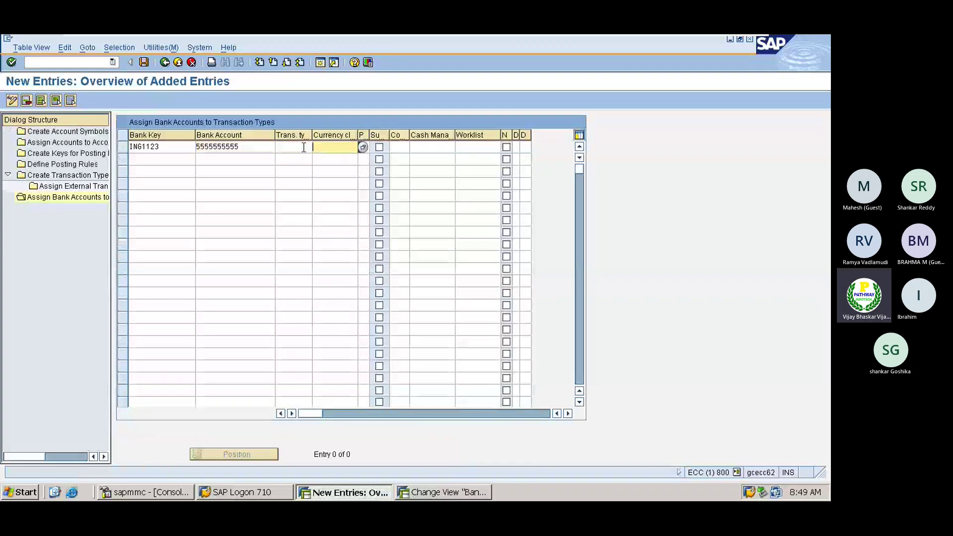
pyautogui.click(298, 147)
pyautogui.click(317, 148)
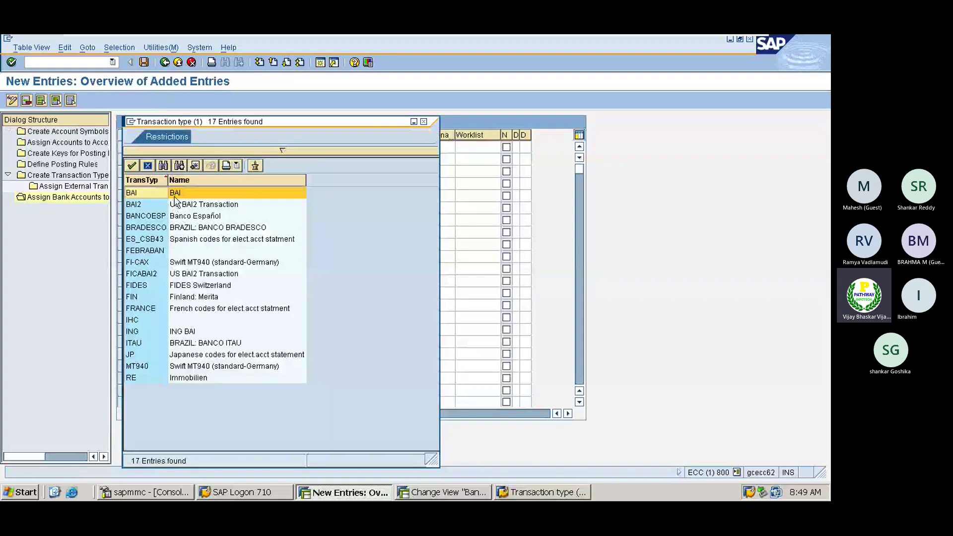
pyautogui.doubleClick(175, 193)
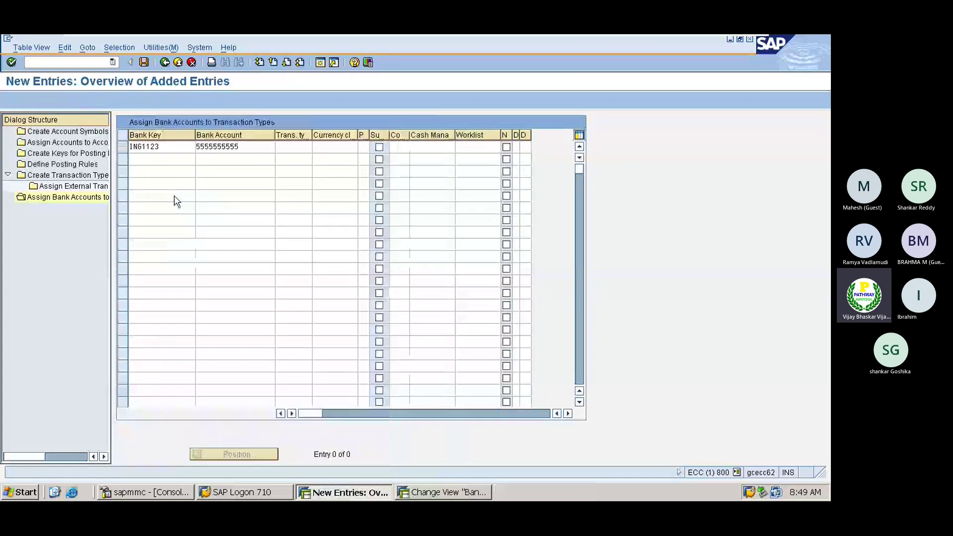
pyautogui.click(334, 147)
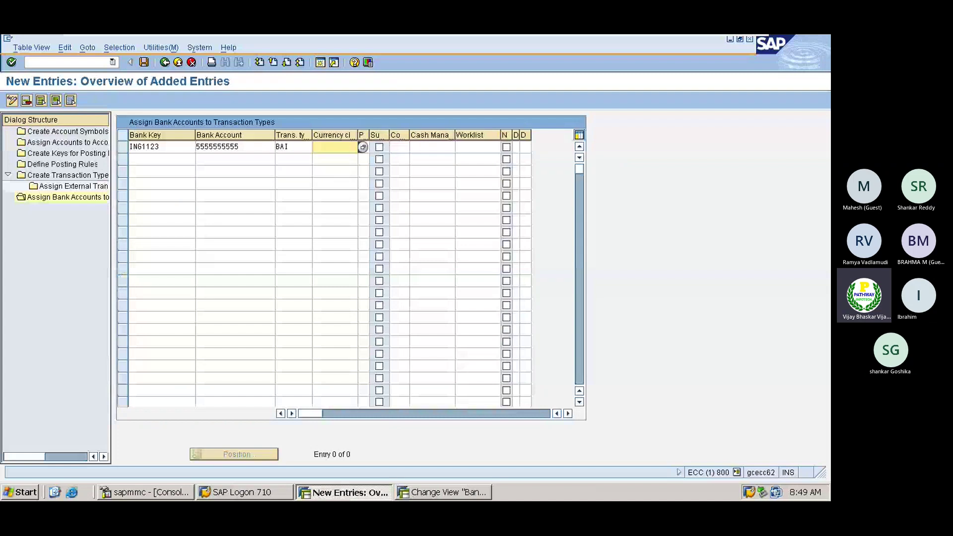
pyautogui.click(404, 147)
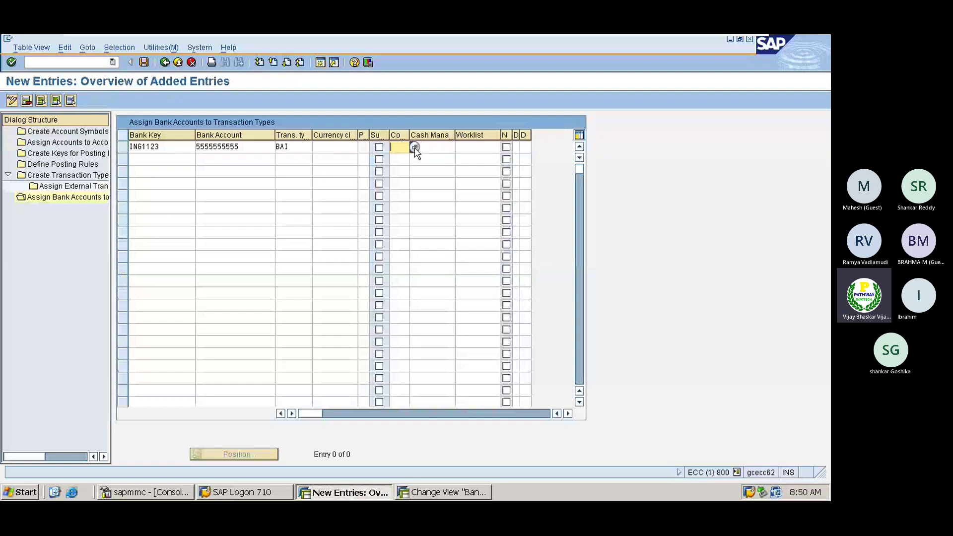
pyautogui.write('A')
pyautogui.click(405, 158)
pyautogui.press('Return')
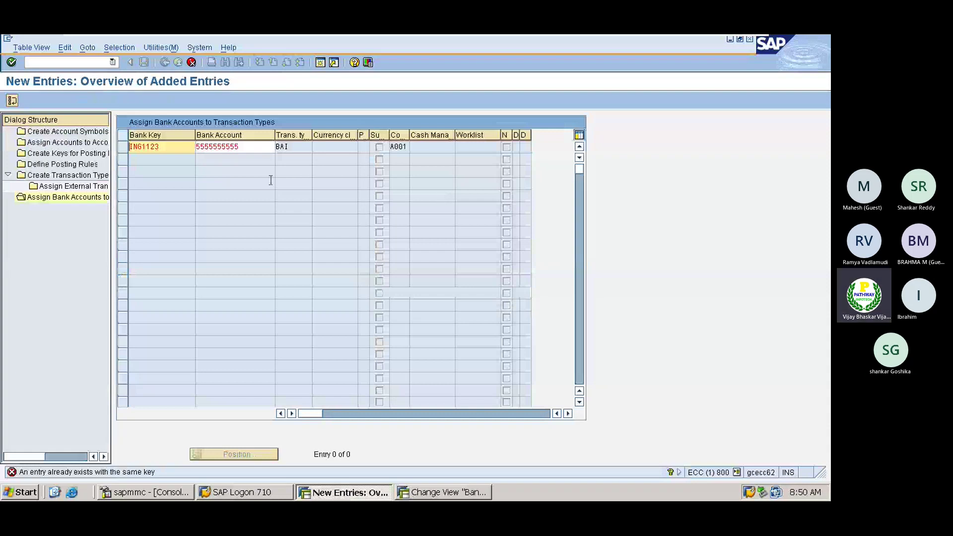
# - Discard the new ING bank account assignment and leave the bank account overview
pyautogui.press('F12')
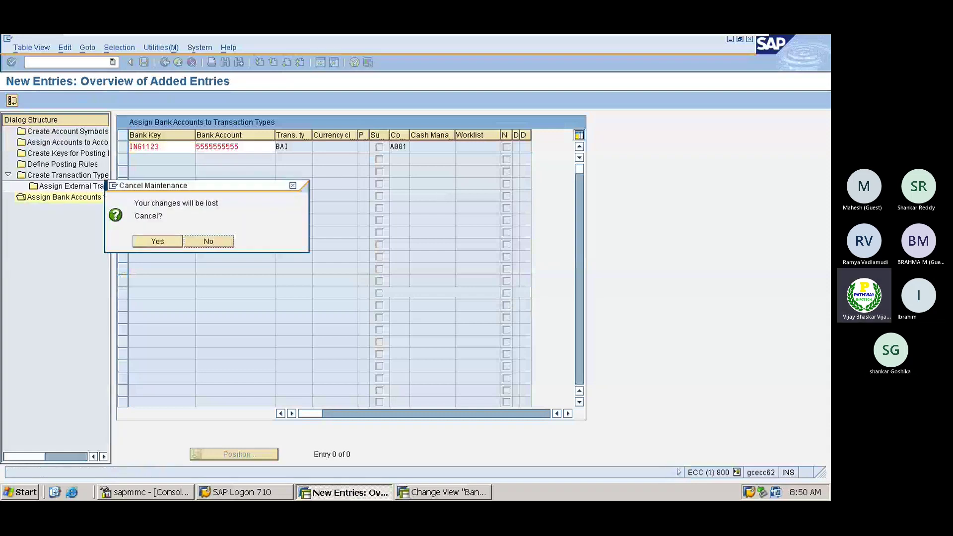
pyautogui.click(162, 242)
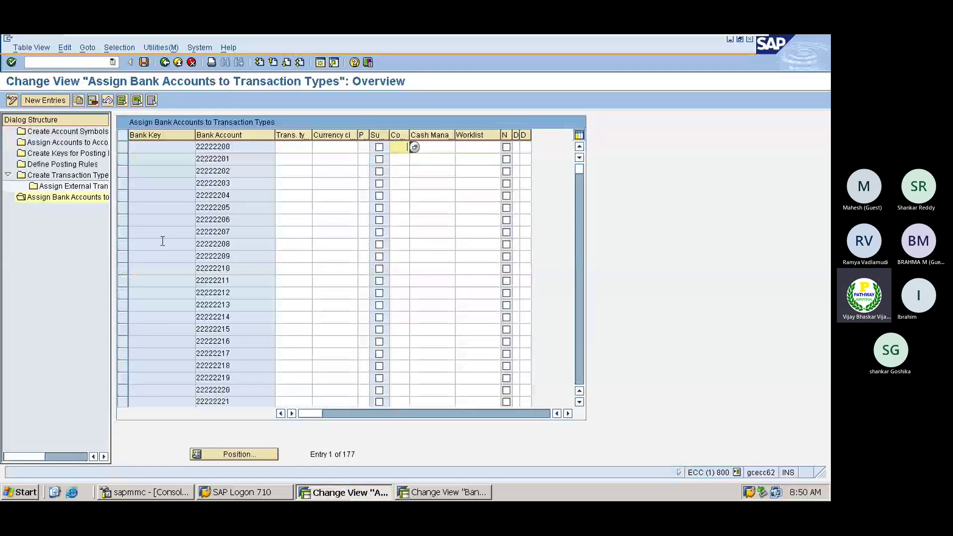
pyautogui.press('F3')
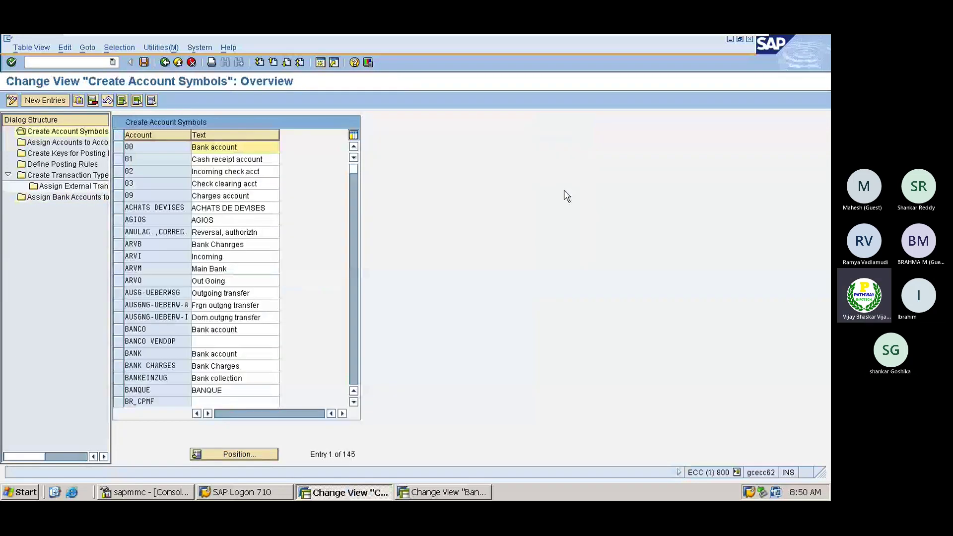
# - Change the existing bank account assignment for bank key ING1123 to transaction type BAI and save it
pyautogui.doubleClick(81, 199)
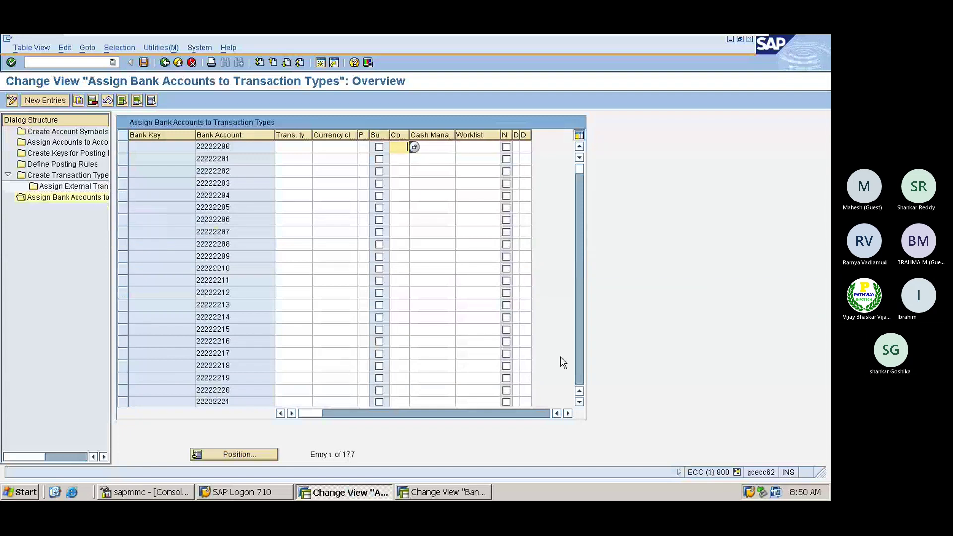
pyautogui.scroll(-15, 583, 367)
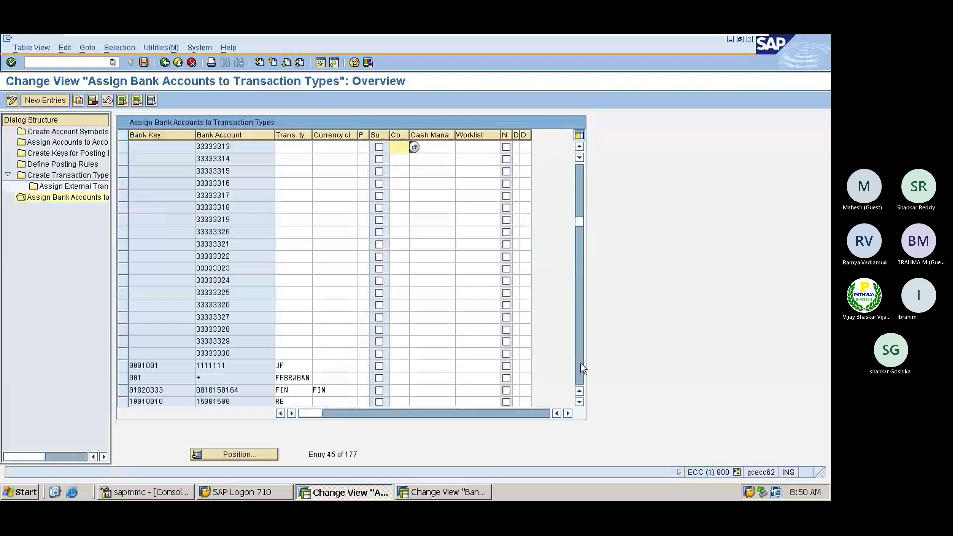
pyautogui.click(580, 364)
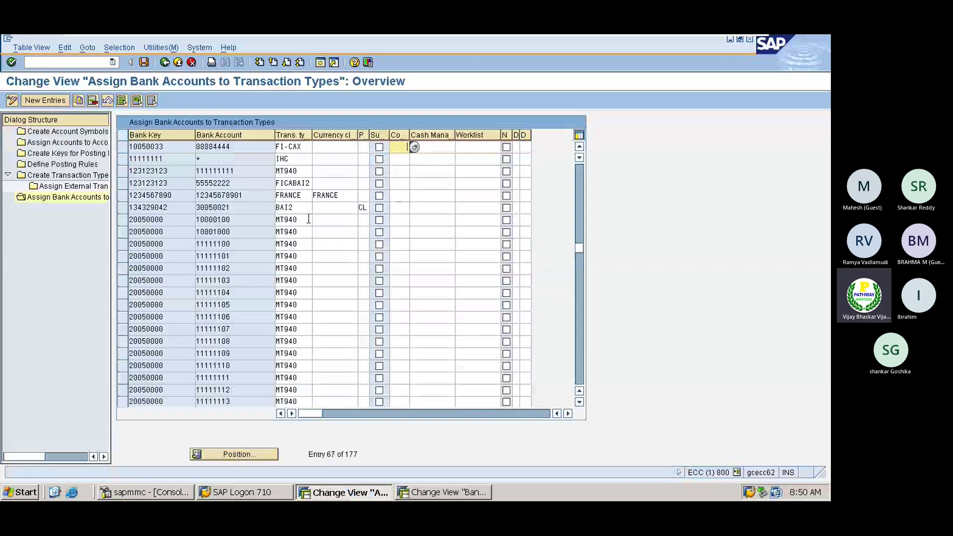
pyautogui.scroll(-20, 308, 219)
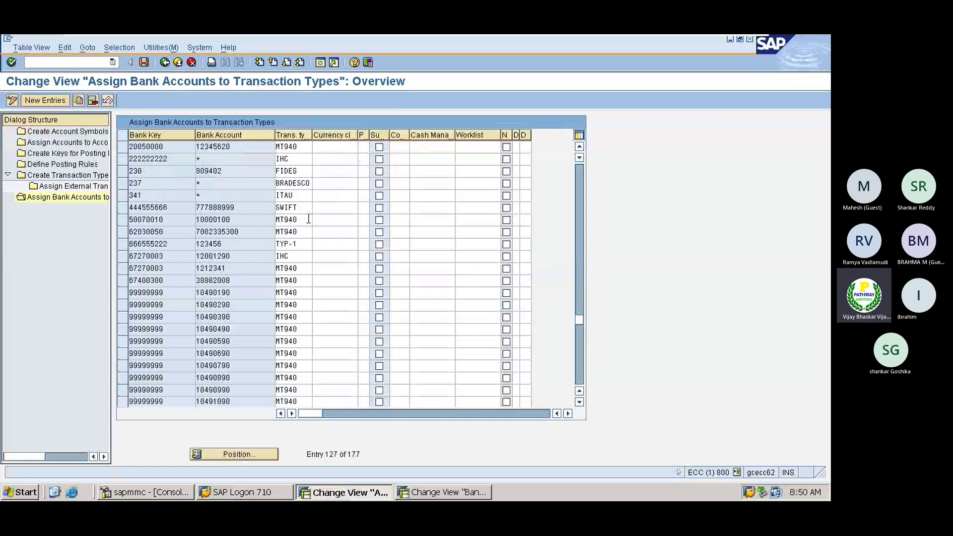
pyautogui.scroll(-14, 308, 218)
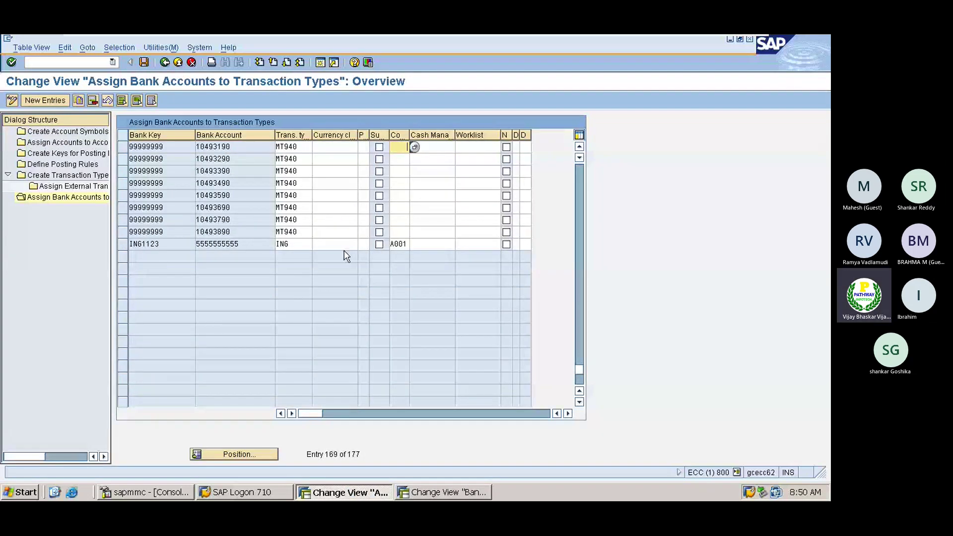
pyautogui.click(343, 244)
pyautogui.click(296, 246)
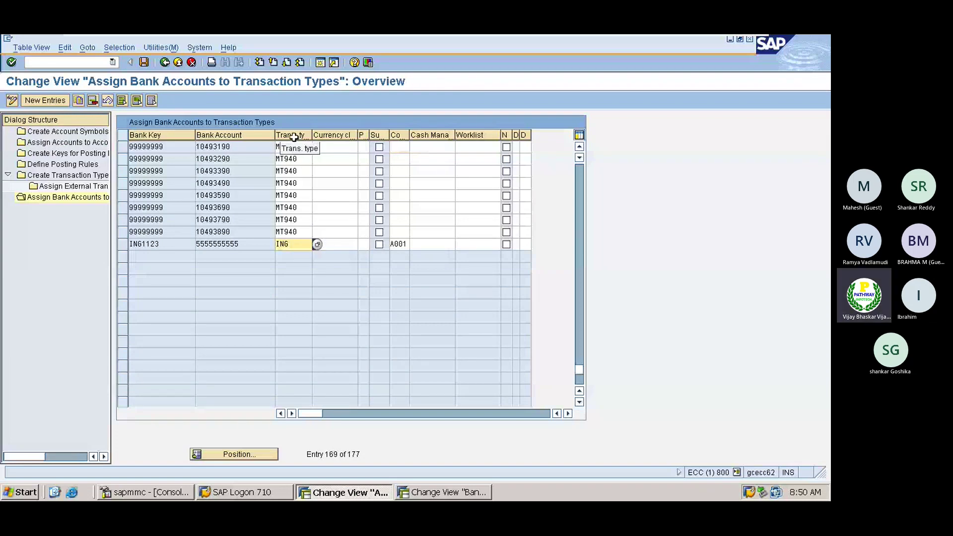
pyautogui.click(317, 244)
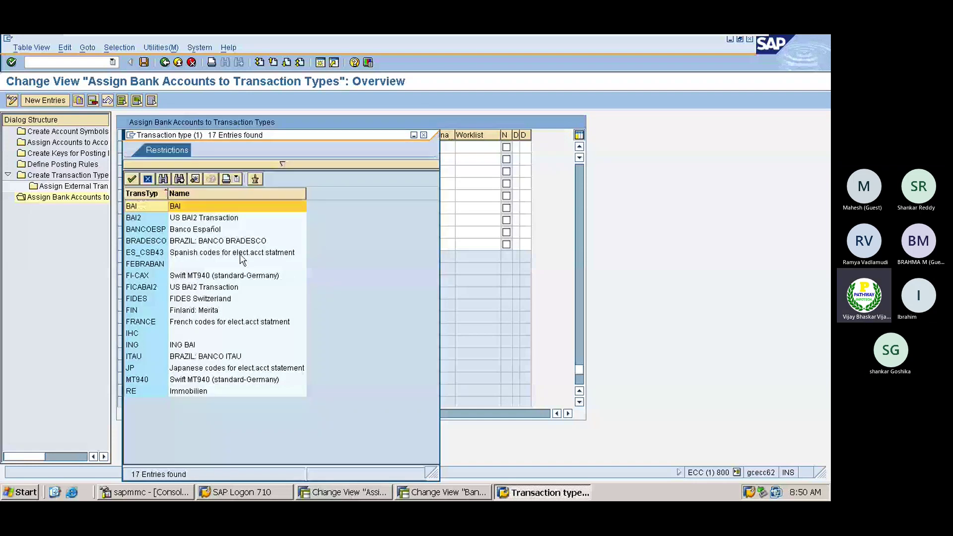
pyautogui.doubleClick(154, 206)
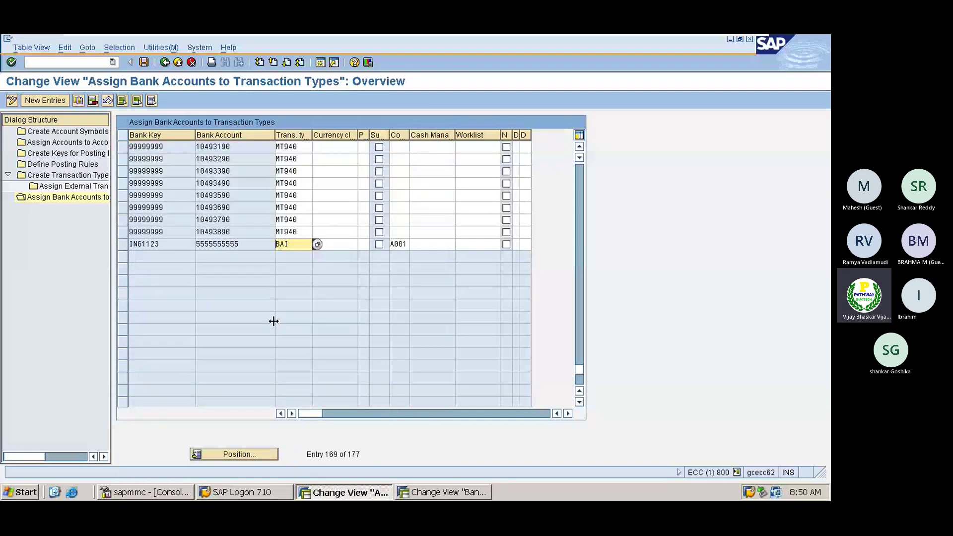
pyautogui.click(143, 62)
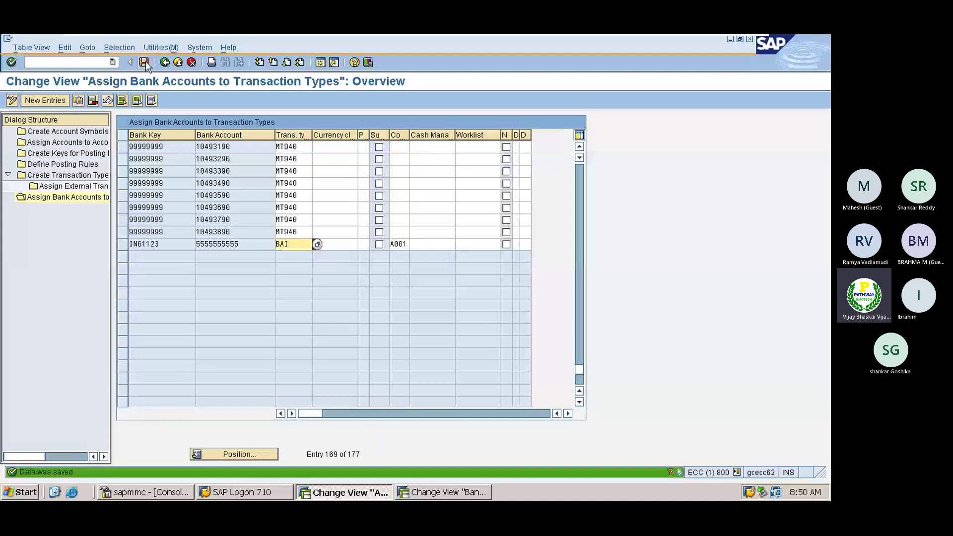
# - Review the external transaction assignments to posting rules for transaction type ING, then return to the transaction type overview
pyautogui.doubleClick(69, 187)
pyautogui.doubleClick(70, 176)
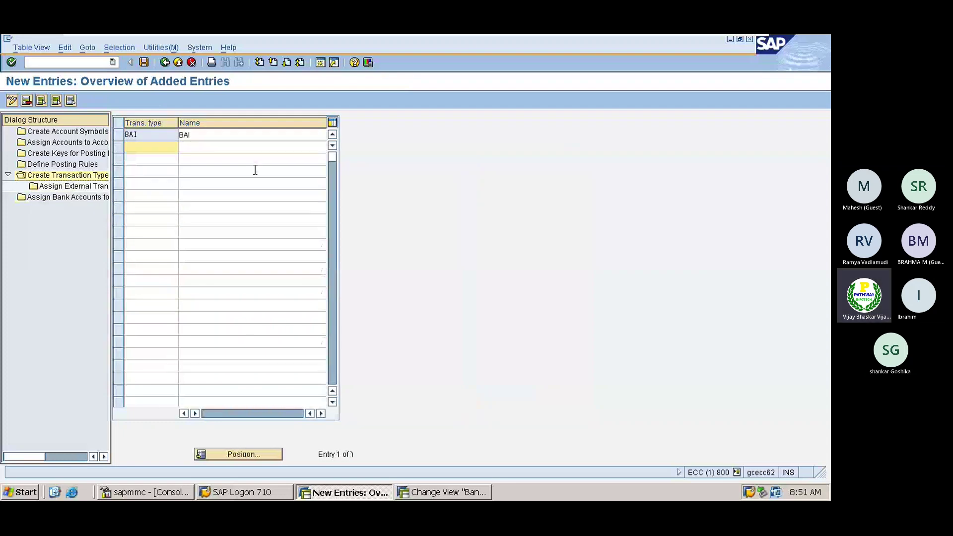
pyautogui.press('F3')
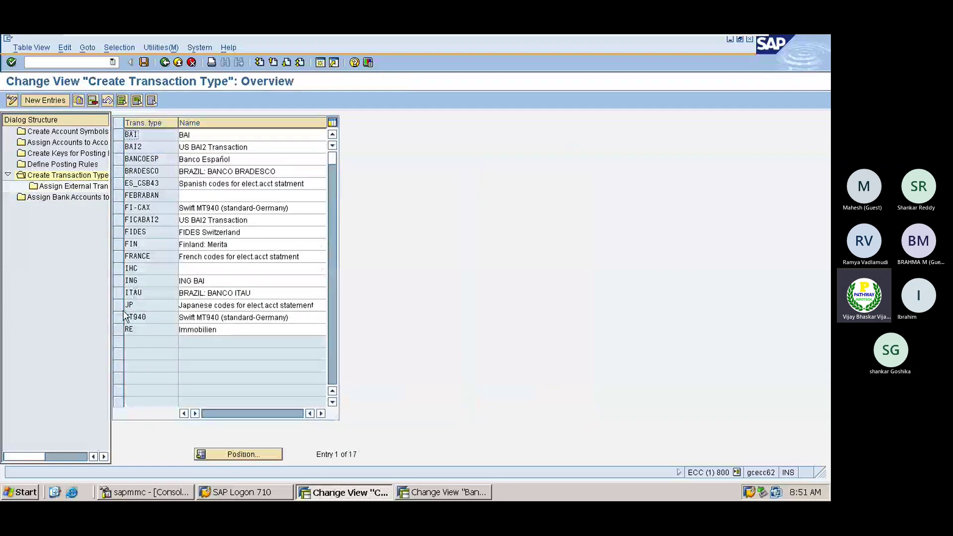
pyautogui.click(120, 286)
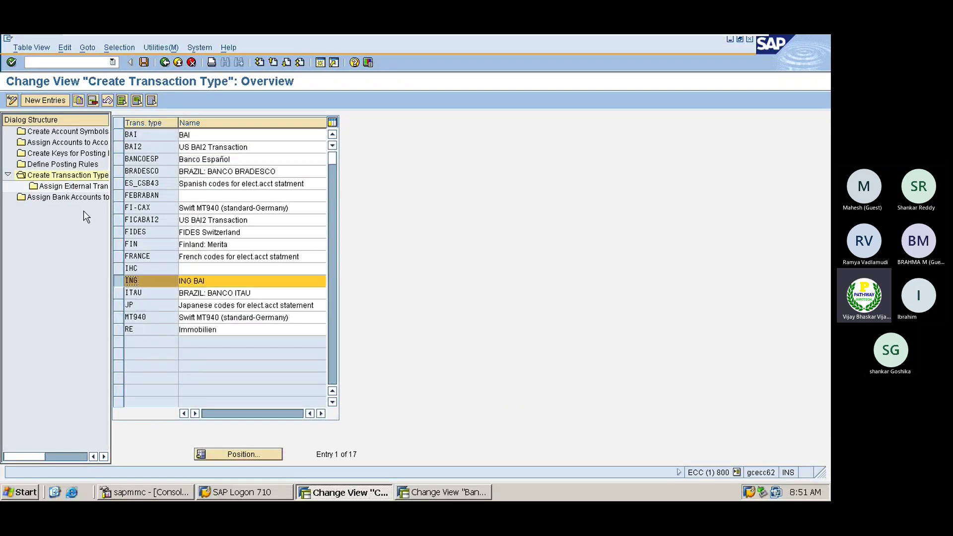
pyautogui.doubleClick(69, 187)
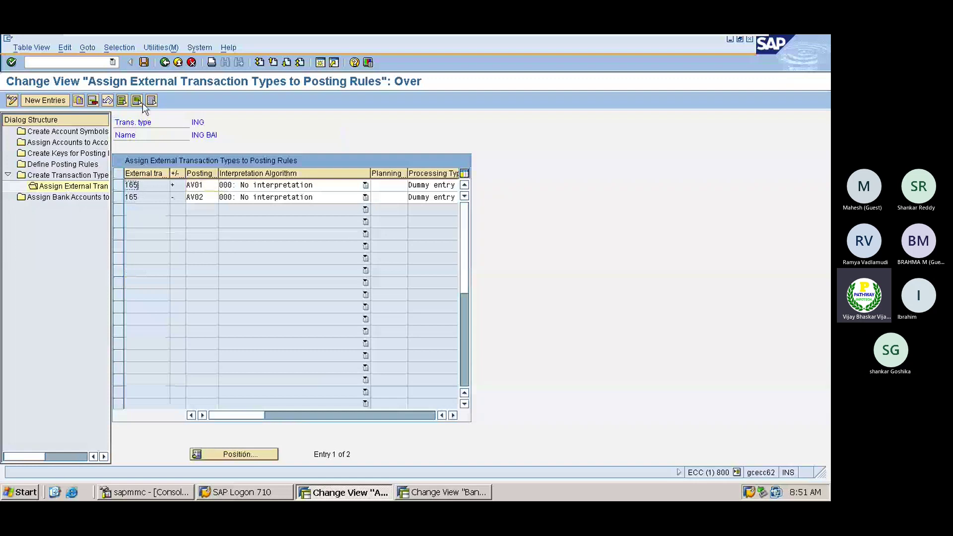
pyautogui.click(164, 62)
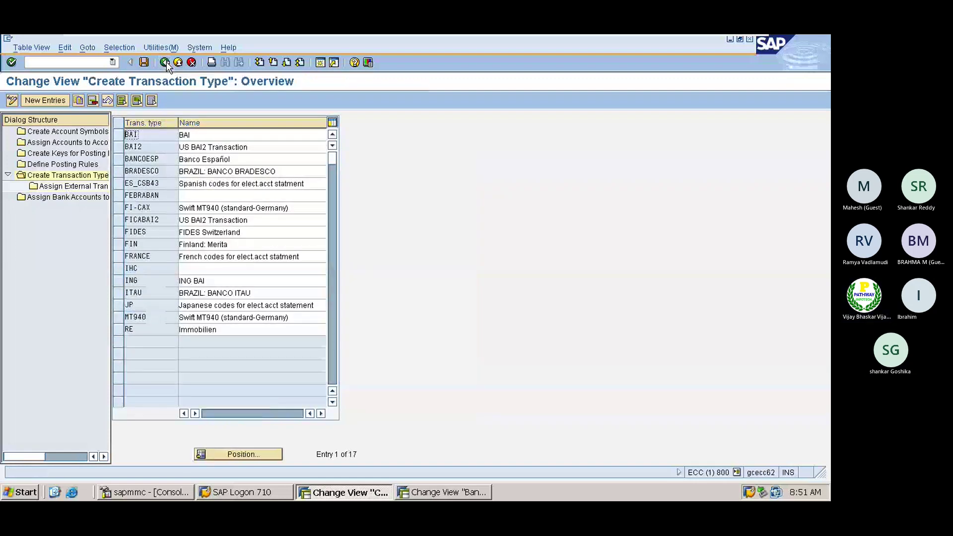
pyautogui.doubleClick(63, 187)
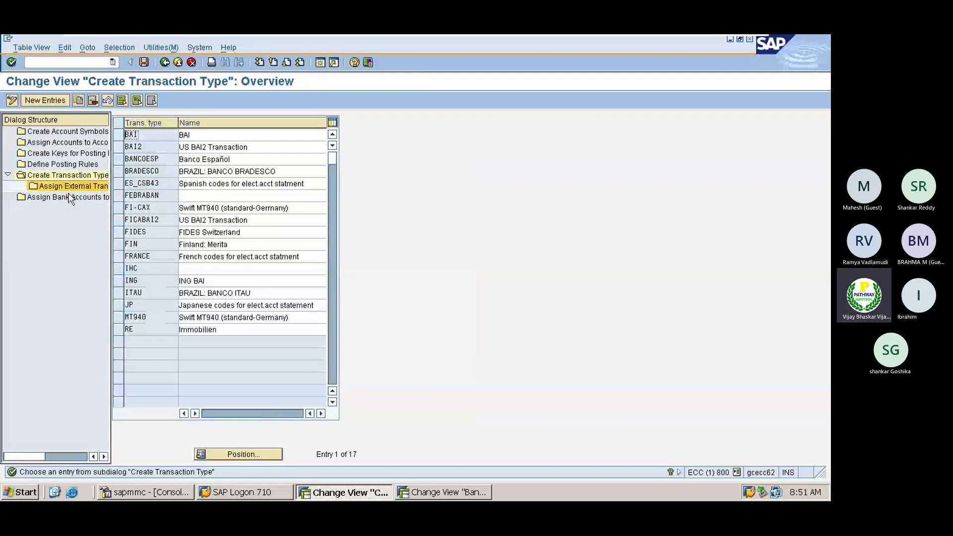
# - Recheck the ING1123 entry in the bank account assignments to transaction types and save the view
pyautogui.click(67, 198)
pyautogui.doubleClick(67, 199)
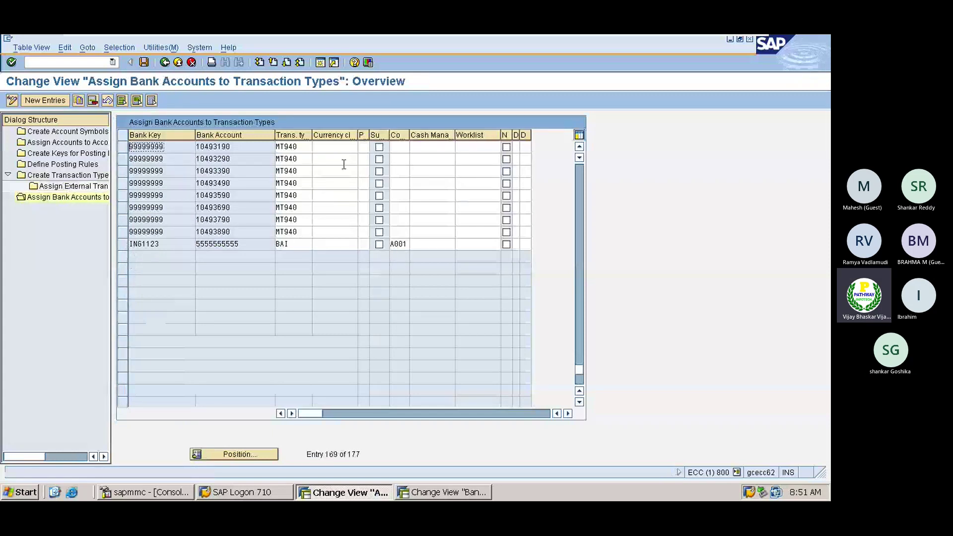
pyautogui.click(143, 63)
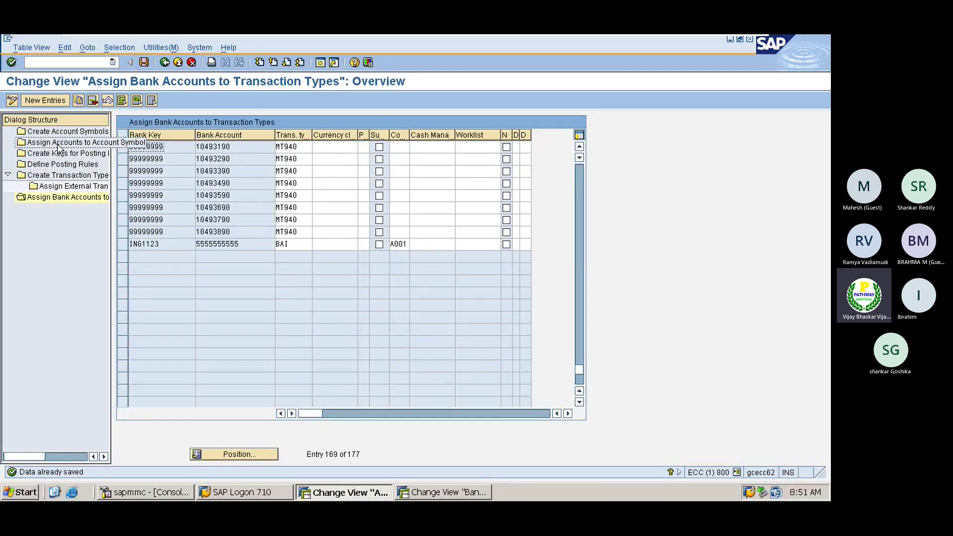
# - Switch to the CITI Current Test2 file in Notepad and examine the first 16 record and its following 88 record
pyautogui.moveTo(611, 38)
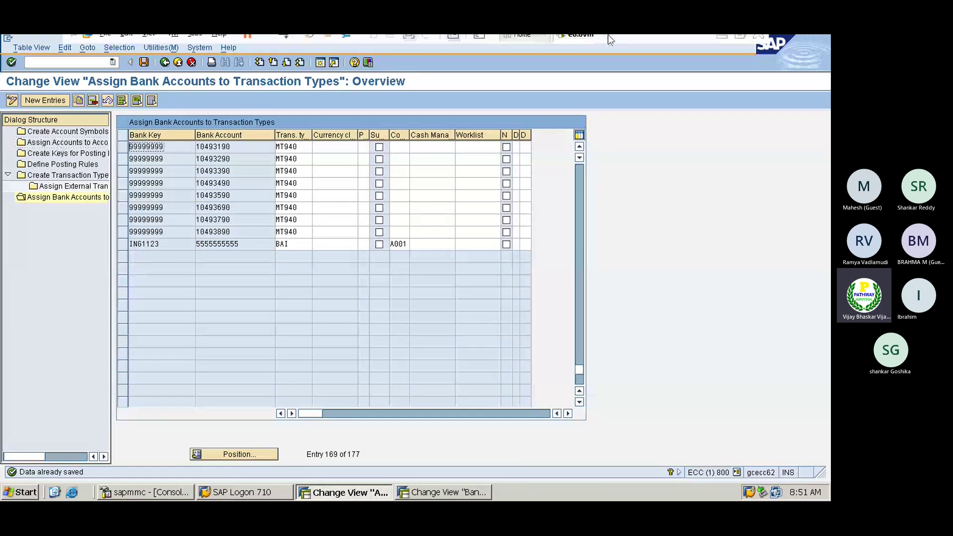
pyautogui.click(723, 44)
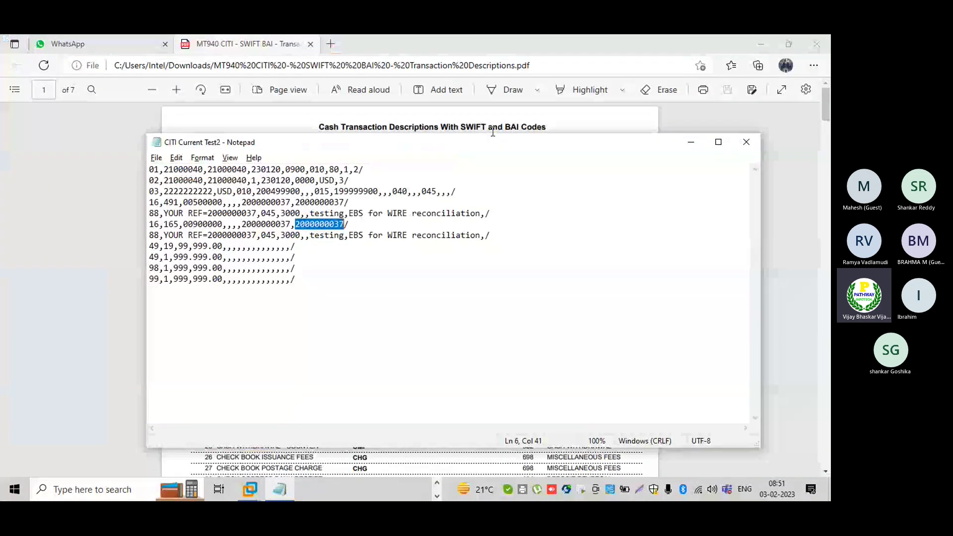
pyautogui.click(390, 280)
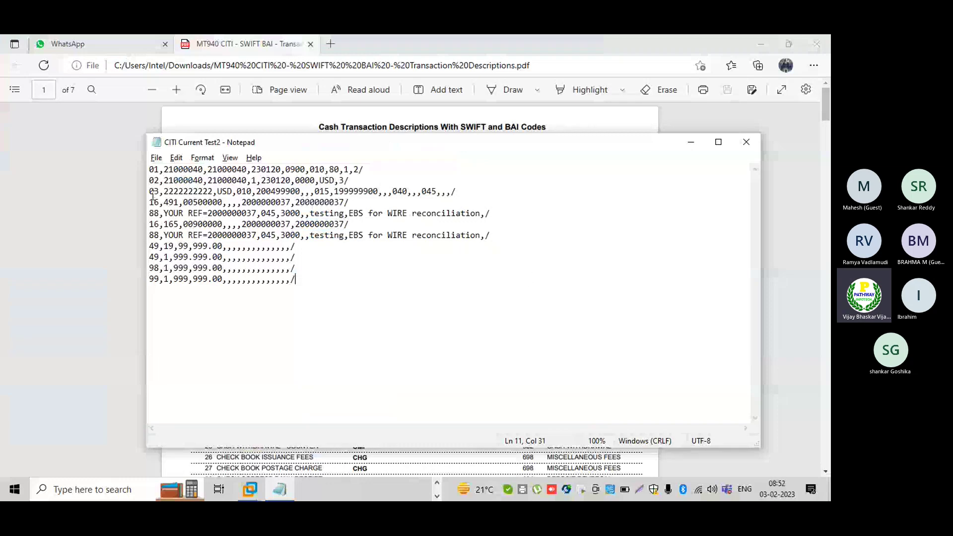
pyautogui.moveTo(150, 202); pyautogui.dragTo(497, 218)
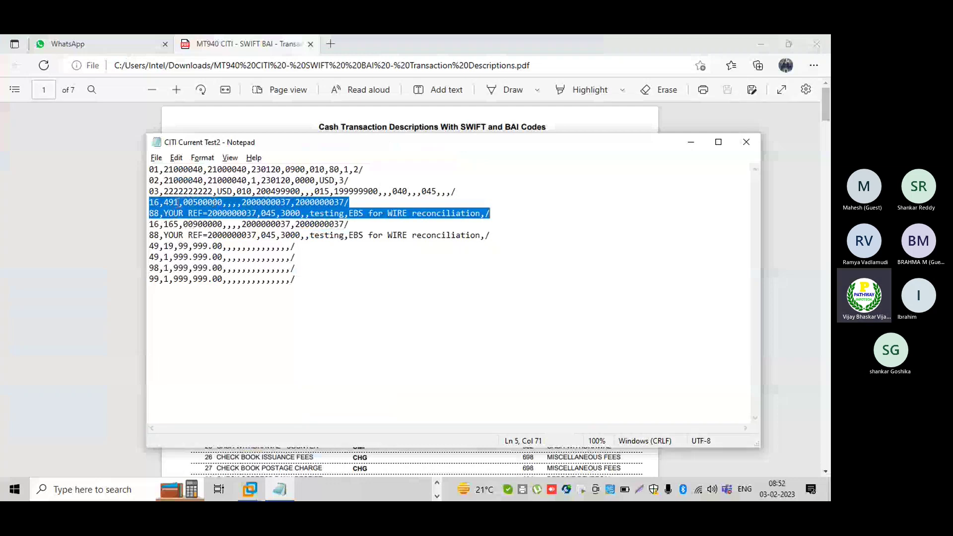
pyautogui.moveTo(177, 203); pyautogui.dragTo(165, 203)
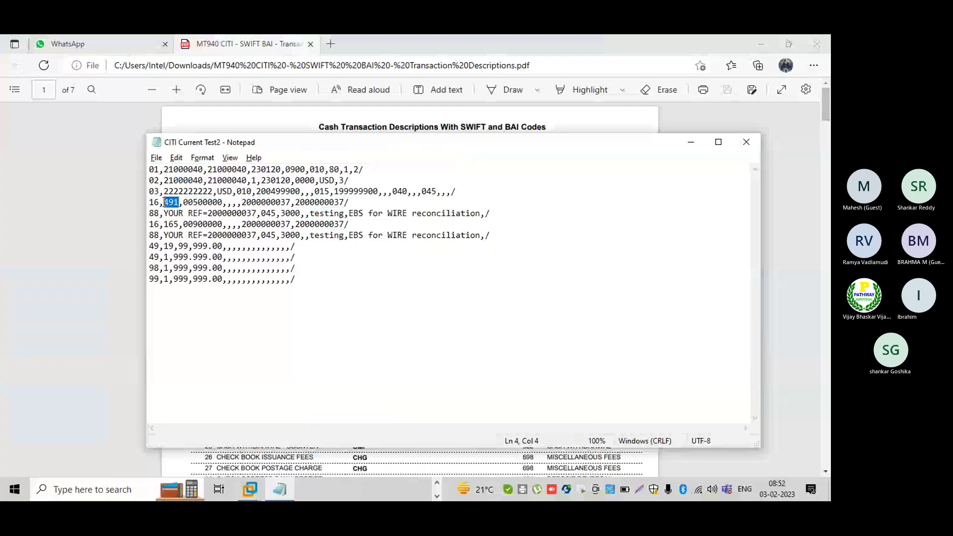
pyautogui.click(217, 202)
pyautogui.moveTo(247, 201); pyautogui.dragTo(286, 202)
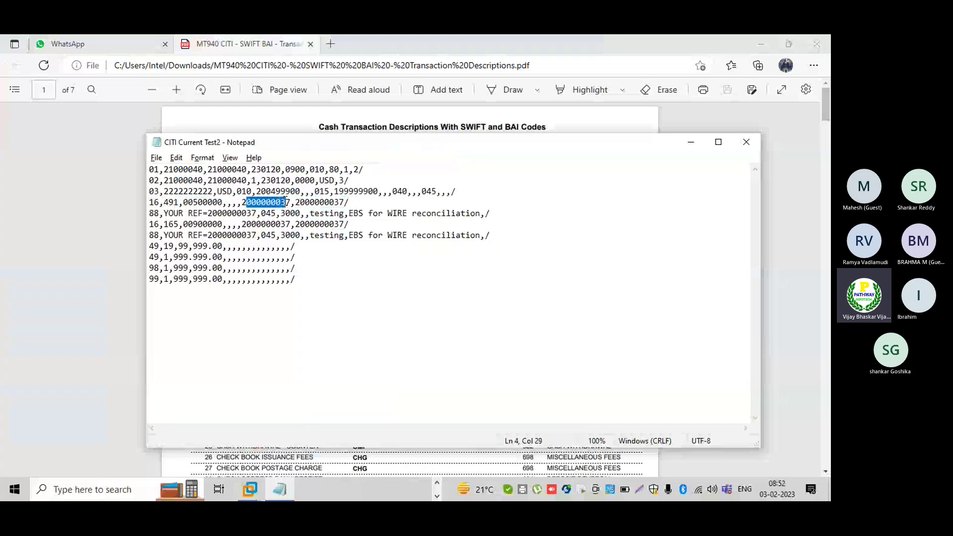
pyautogui.click(150, 213)
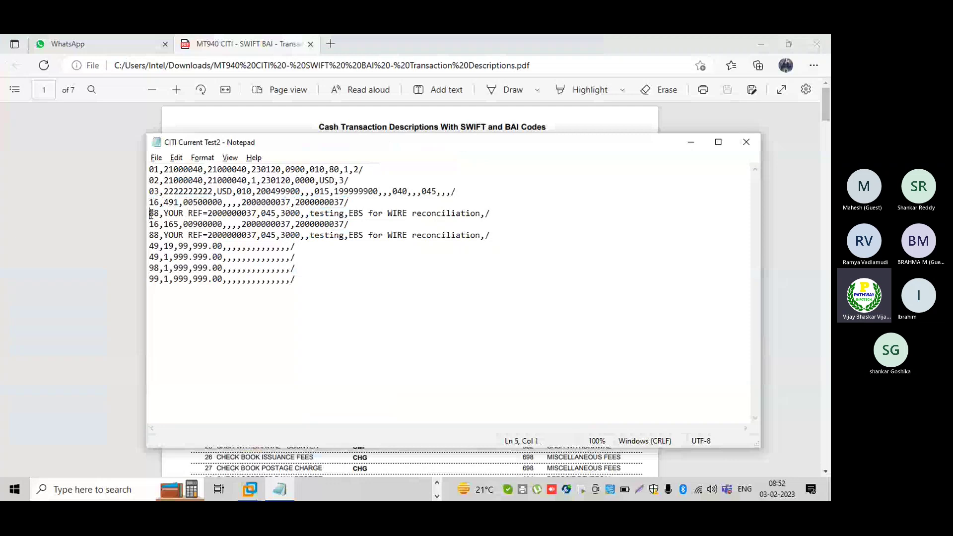
pyautogui.moveTo(150, 214); pyautogui.dragTo(499, 211)
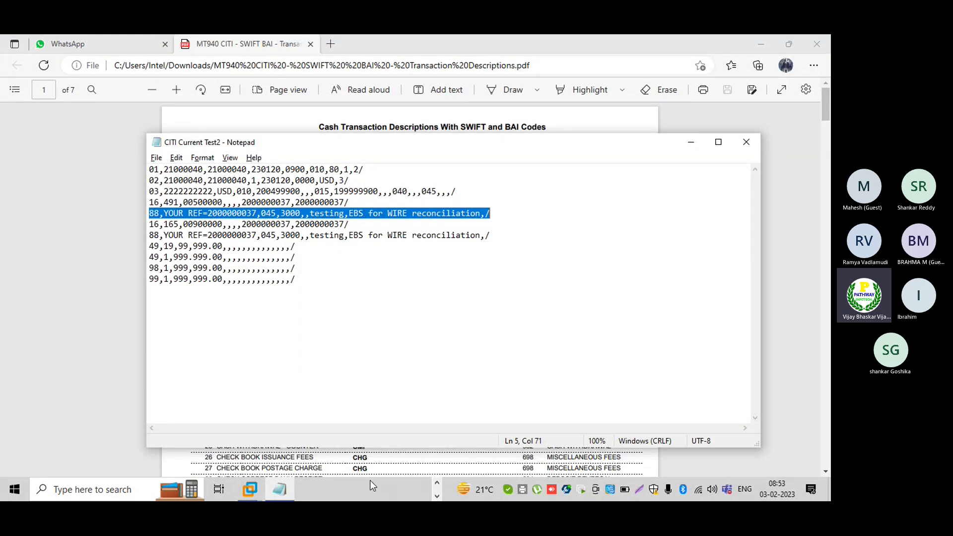
# - Switch to the Teams meeting, close the transcript, and admit the participant waiting in the lobby
pyautogui.click(437, 482)
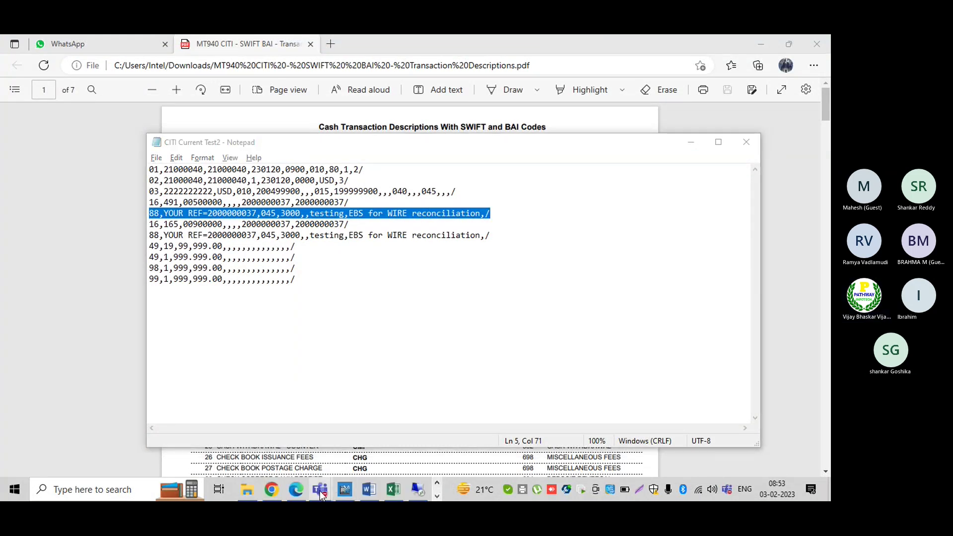
pyautogui.moveTo(320, 489)
pyautogui.click(332, 425)
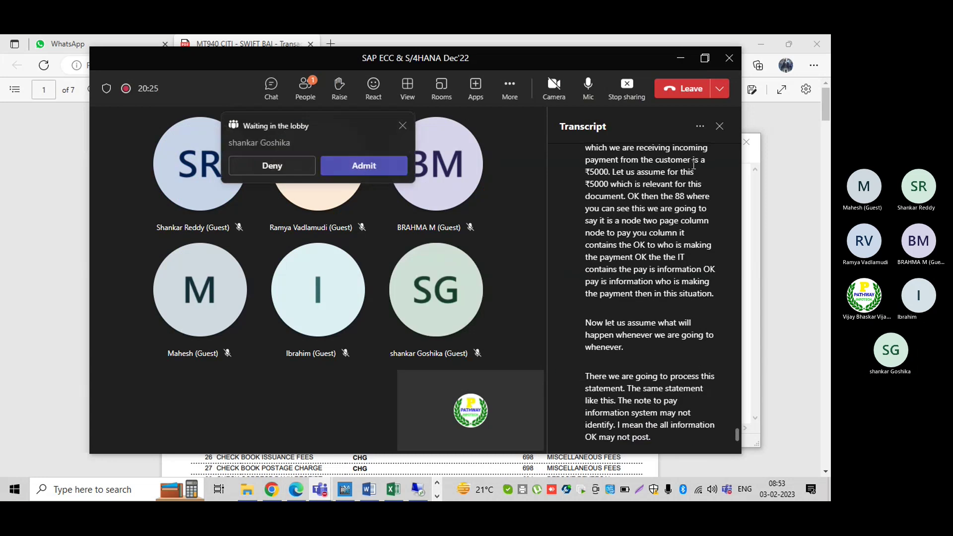
pyautogui.click(717, 127)
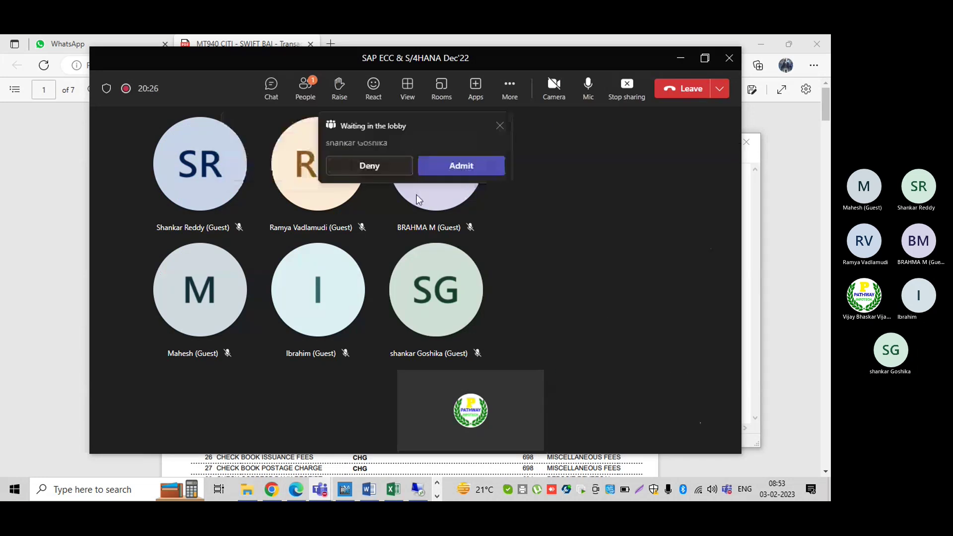
pyautogui.click(461, 165)
pyautogui.click(676, 58)
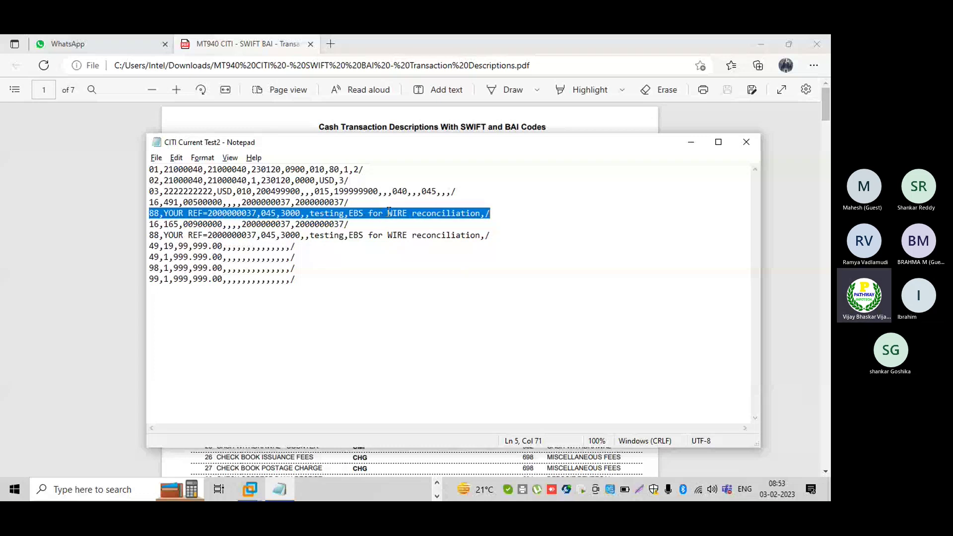
# - Replace WIRE with ACH in the second 88 record of the statement file and save the file
pyautogui.moveTo(388, 214); pyautogui.dragTo(404, 214)
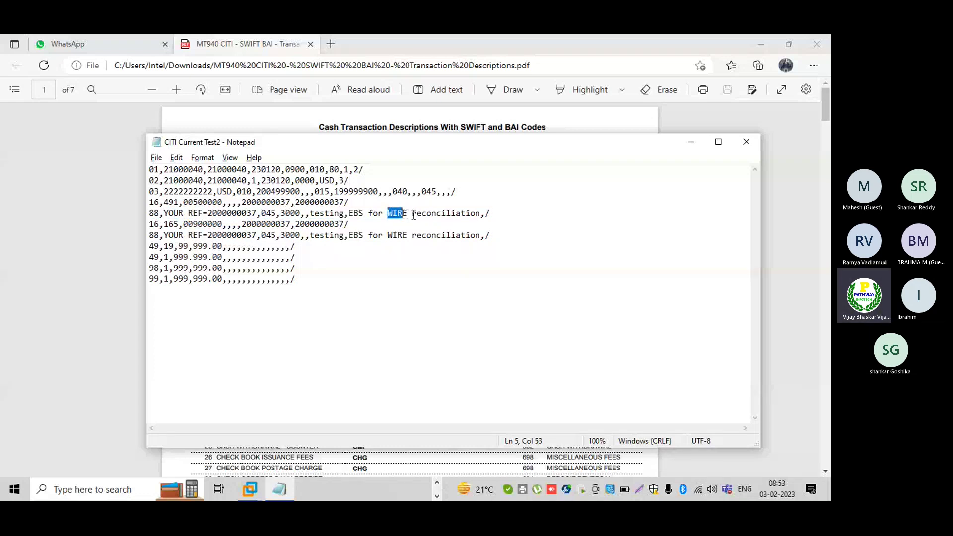
pyautogui.click(383, 214)
pyautogui.click(388, 236)
pyautogui.press('Delete')
pyautogui.press('Delete')
pyautogui.press('Delete')
pyautogui.press('Delete')
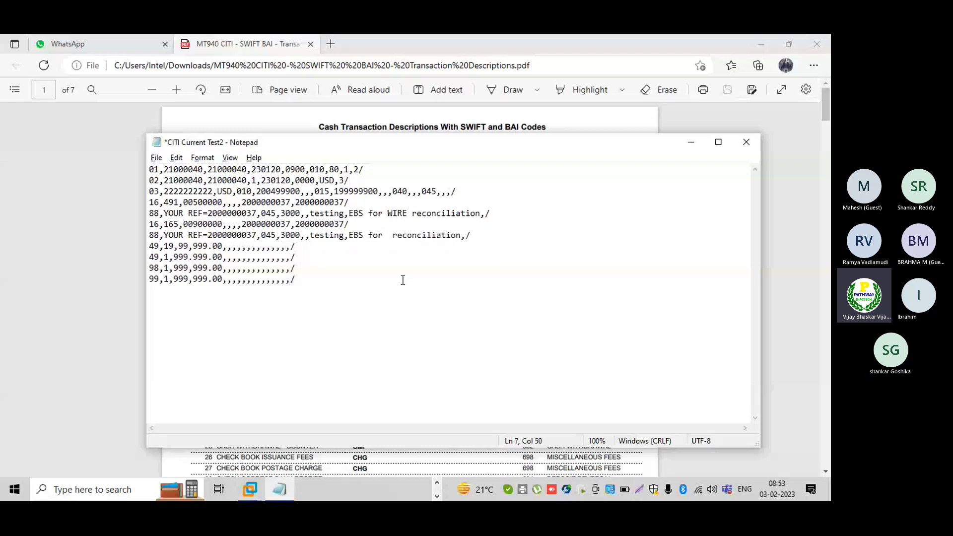
pyautogui.write('CH')
pyautogui.press('BackSpace')
pyautogui.press('BackSpace')
pyautogui.write('C')
pyautogui.press('BackSpace')
pyautogui.write('ACH')
pyautogui.hotkey('ctrl', 's')
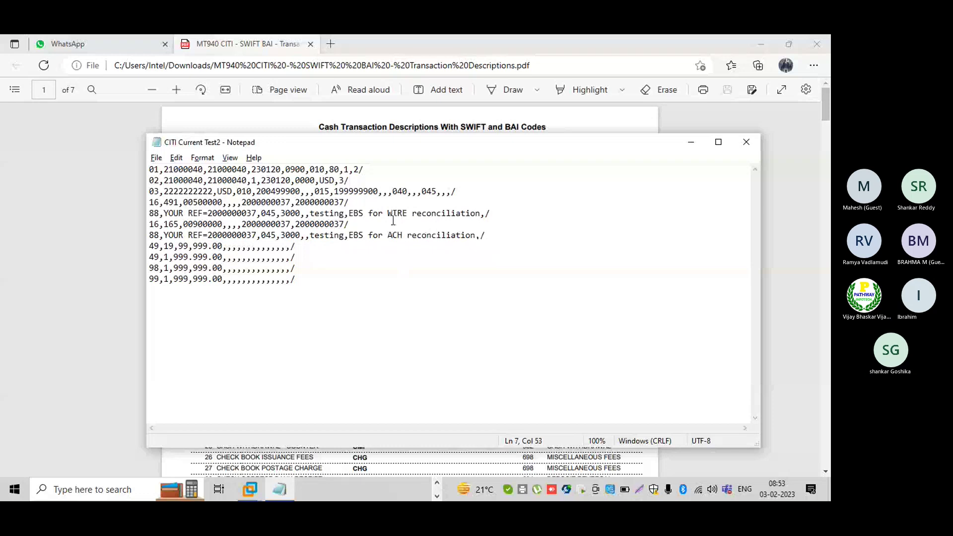
# - Set the transaction code in the first 16 record of the statement file to 165 and save the file
pyautogui.click(179, 202)
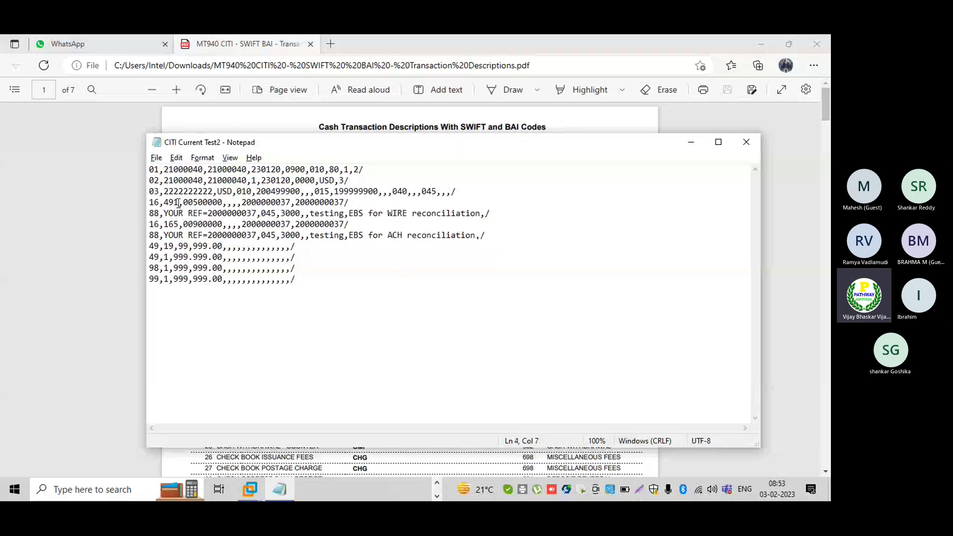
pyautogui.press('BackSpace')
pyautogui.press('BackSpace')
pyautogui.press('BackSpace')
pyautogui.write('165')
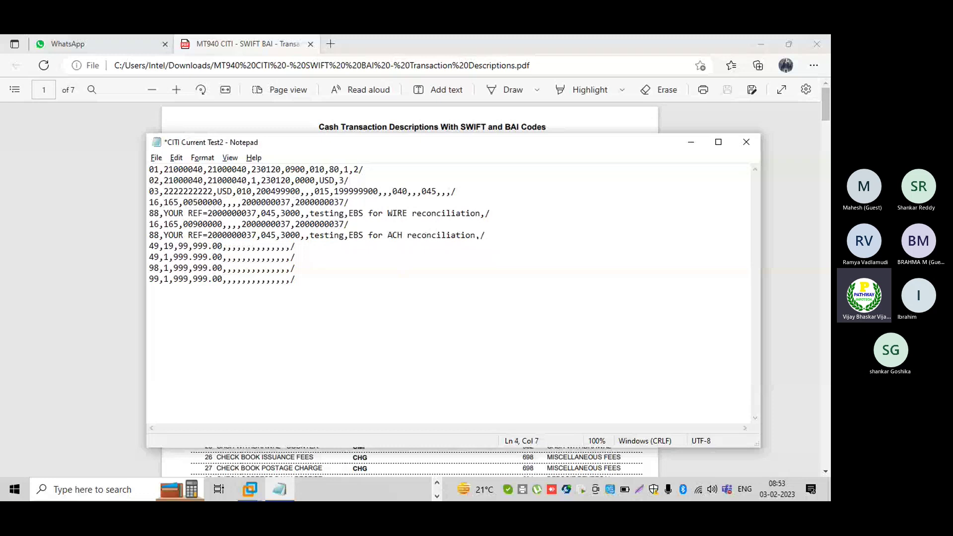
pyautogui.hotkey('ctrl', 's')
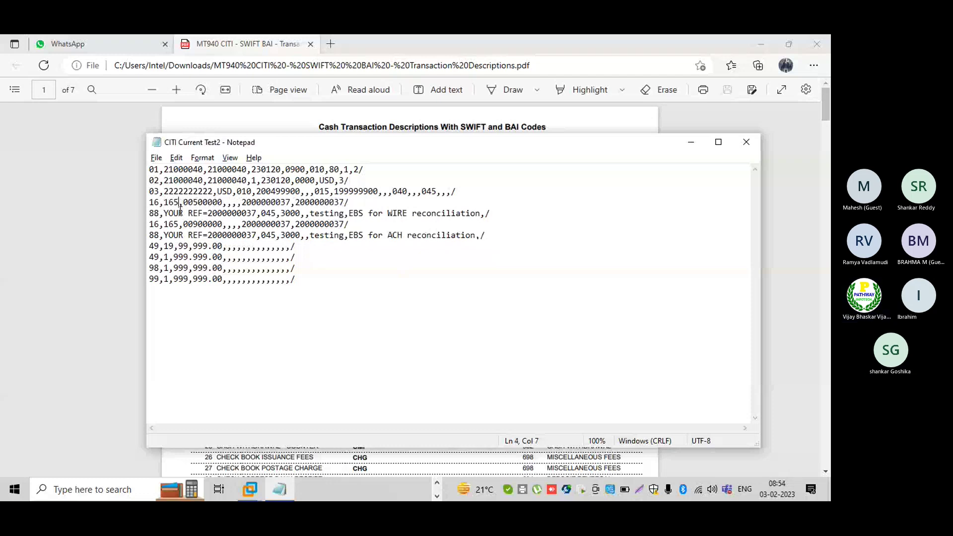
# - Examine the code of the second 16 record and compare the WIRE and ACH 88 records in the statement file
pyautogui.click(175, 224)
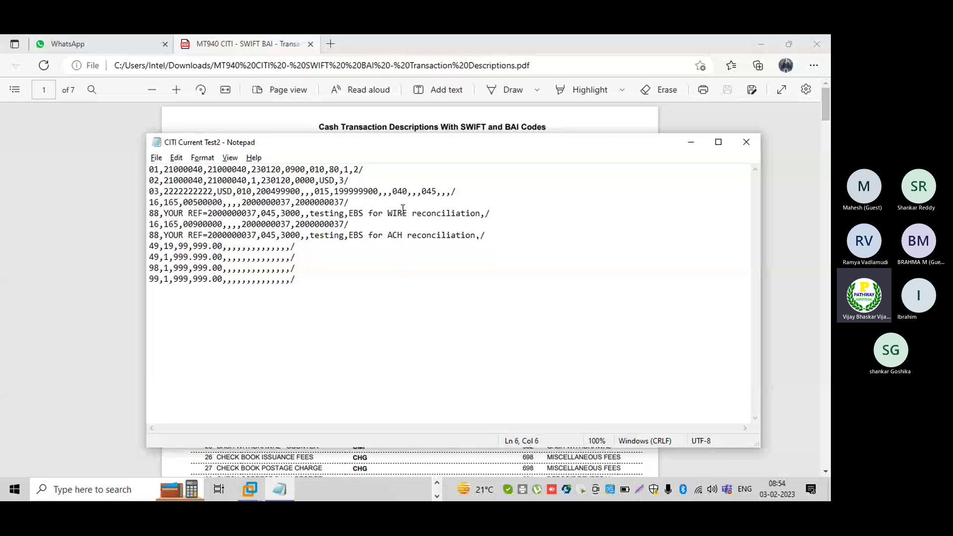
pyautogui.moveTo(407, 213); pyautogui.dragTo(389, 235)
pyautogui.click(402, 234)
pyautogui.moveTo(406, 214); pyautogui.dragTo(388, 213)
pyautogui.moveTo(151, 213); pyautogui.dragTo(489, 215)
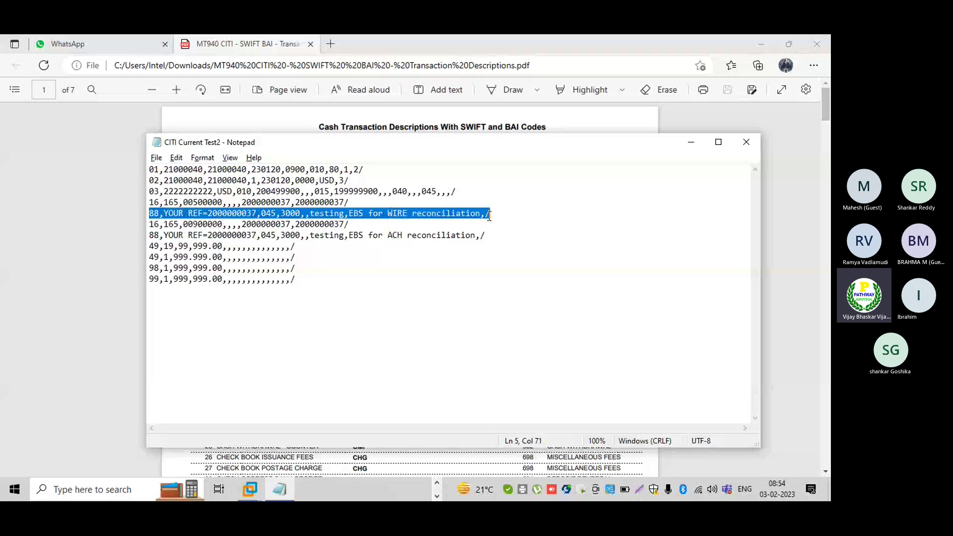
pyautogui.tripleClick(390, 243)
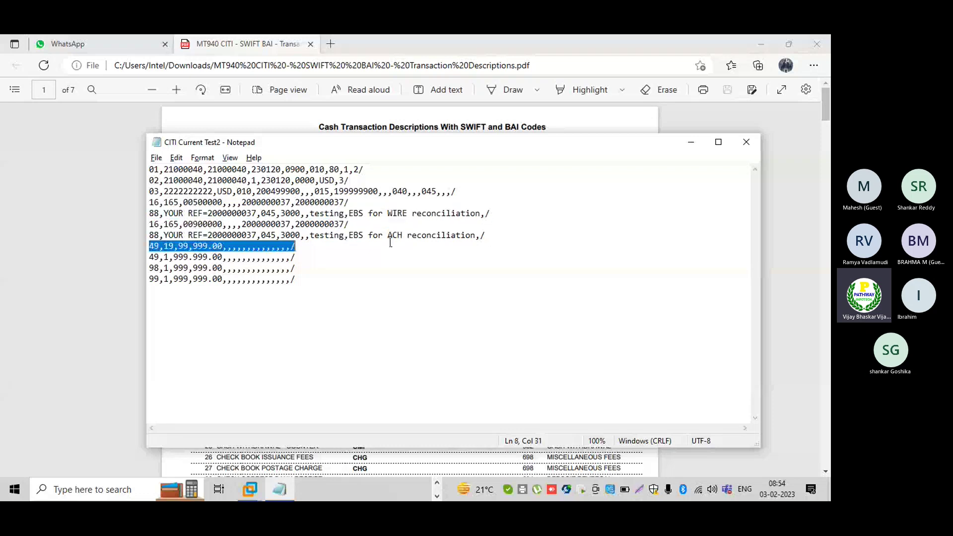
pyautogui.moveTo(486, 235); pyautogui.dragTo(151, 236)
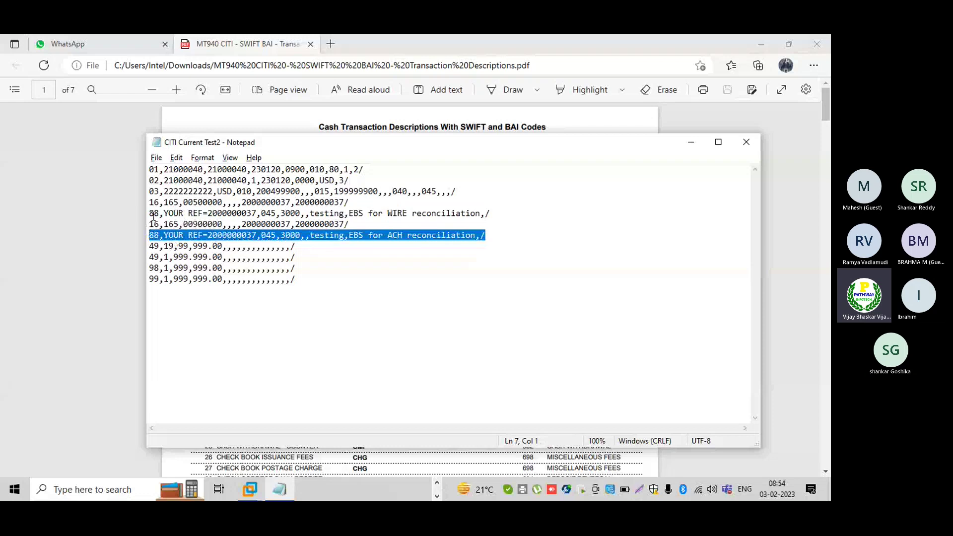
pyautogui.moveTo(150, 214); pyautogui.dragTo(491, 214)
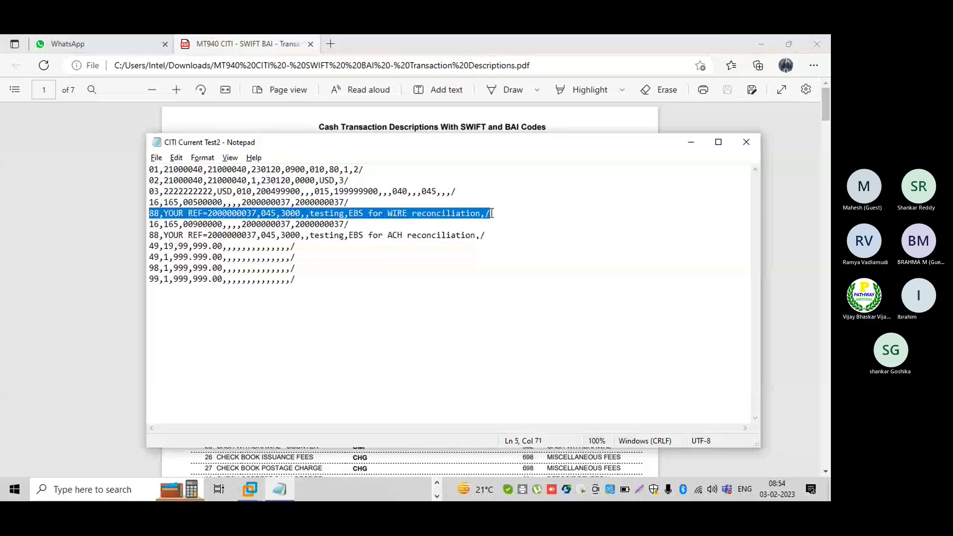
pyautogui.moveTo(485, 234); pyautogui.dragTo(151, 235)
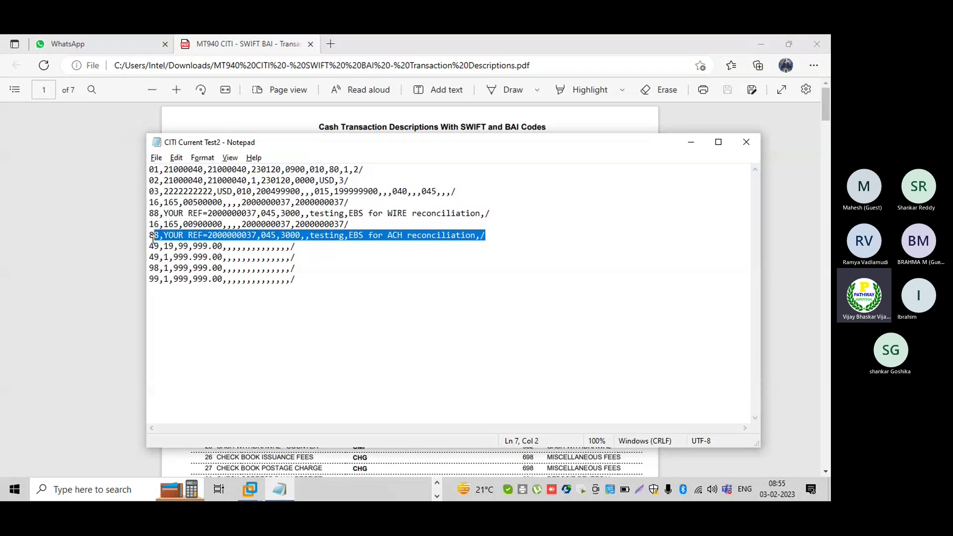
# - Shorten the two 88 records to end with ACH/ and WIRE/ by removing the reconciliation text, and save the file
pyautogui.click(402, 236)
pyautogui.press('Delete')
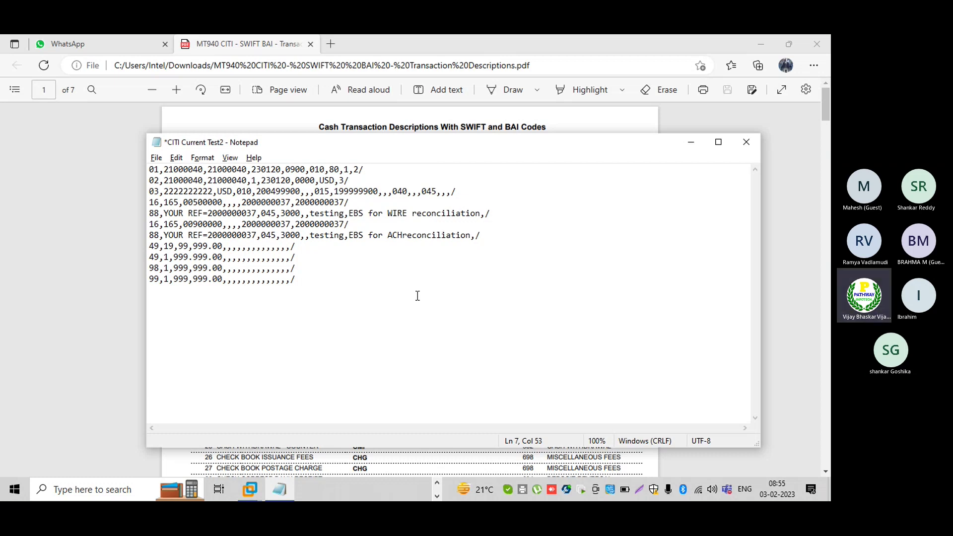
pyautogui.hotkey('shift', 'End')
pyautogui.write('/')
pyautogui.press('Up')
pyautogui.press('Up')
pyautogui.hotkey('shift', 'End')
pyautogui.press('Delete')
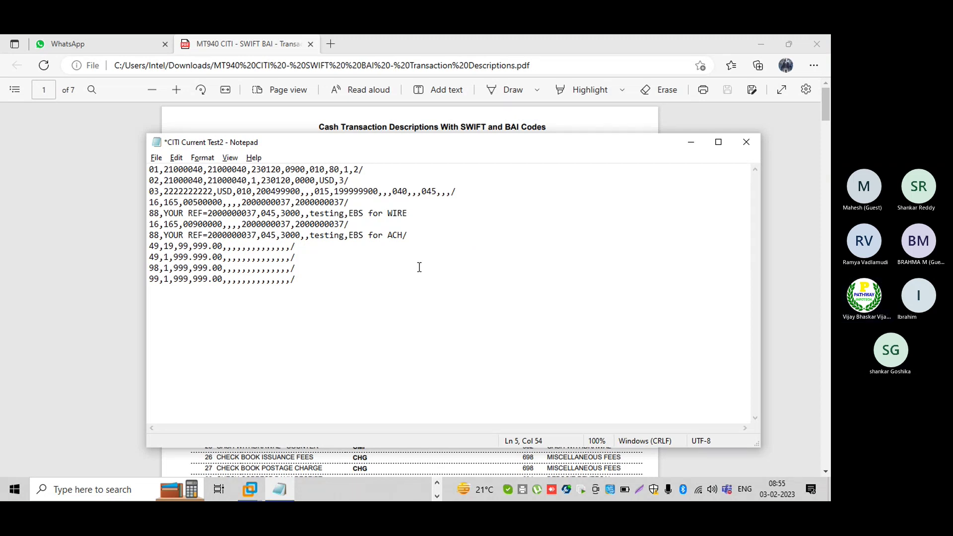
pyautogui.write('/')
pyautogui.hotkey('ctrl', 's')
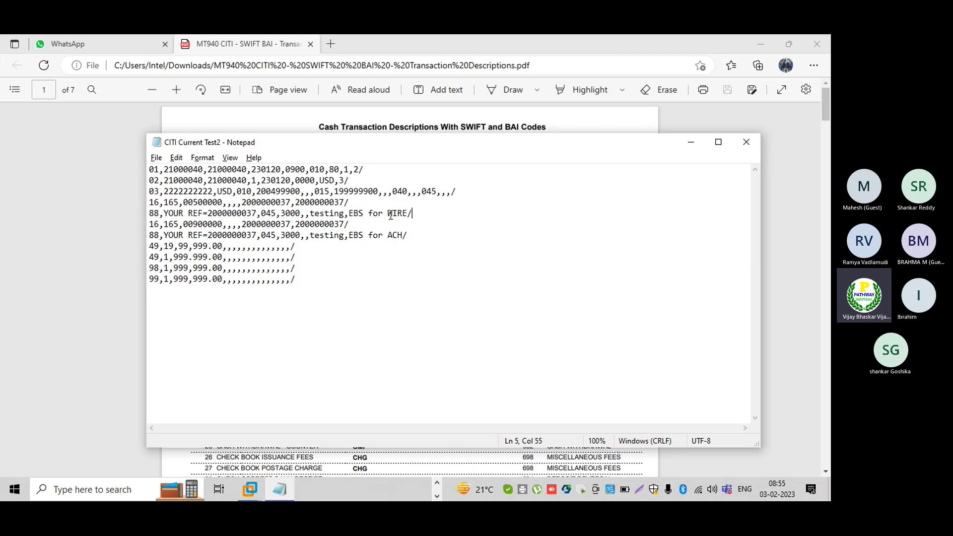
# - Check the words WIRE and ACH in the 88 records, then switch to SAP and run transaction OT43 for search strings
pyautogui.moveTo(387, 213); pyautogui.dragTo(409, 212)
pyautogui.moveTo(387, 235); pyautogui.dragTo(403, 237)
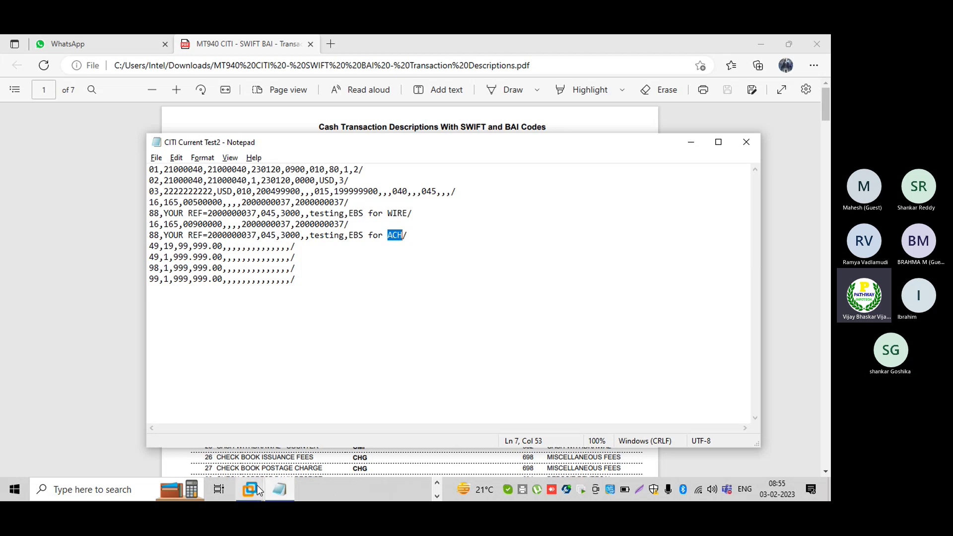
pyautogui.moveTo(256, 491)
pyautogui.click(298, 420)
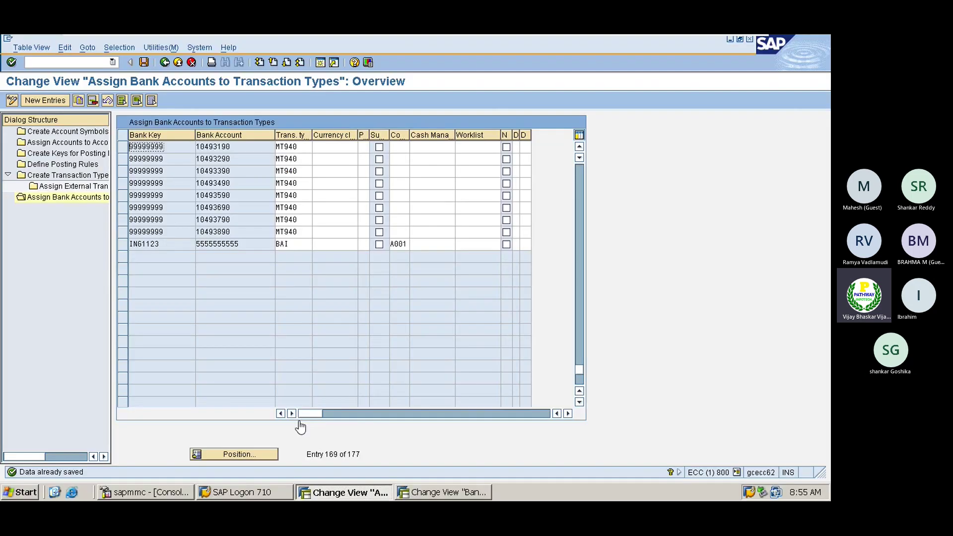
pyautogui.click(69, 61)
pyautogui.write('/not')
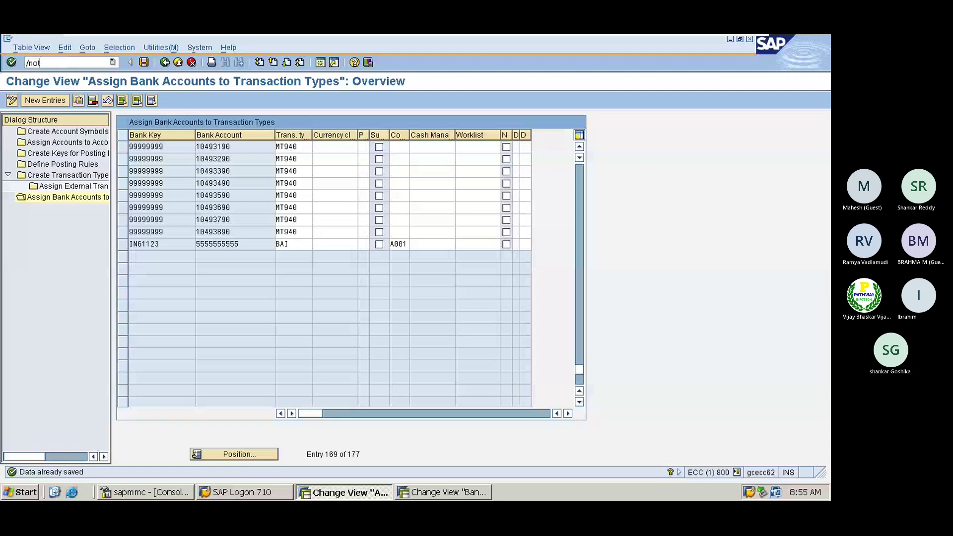
pyautogui.write('43')
pyautogui.press('Return')
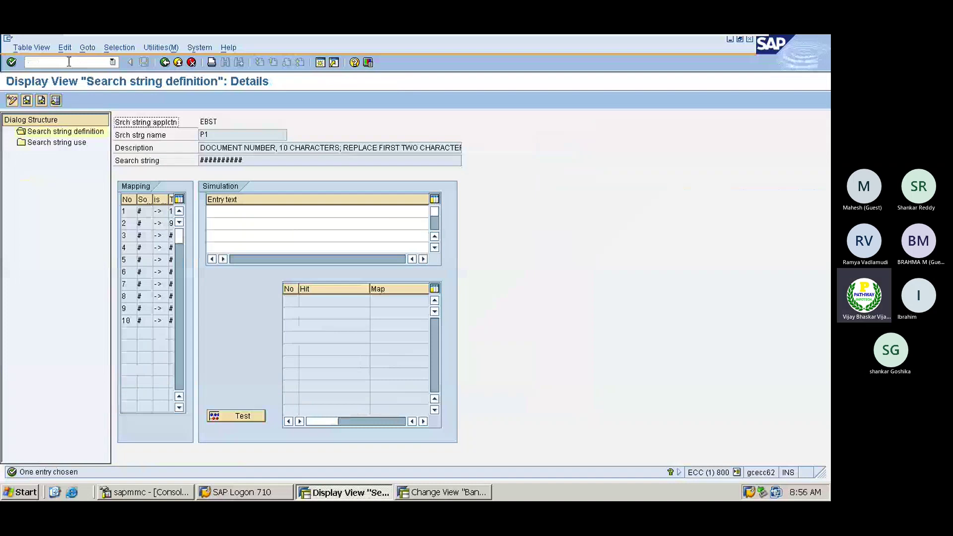
# - Switch the search string definition to change mode and start a new entry named AV01
pyautogui.click(12, 101)
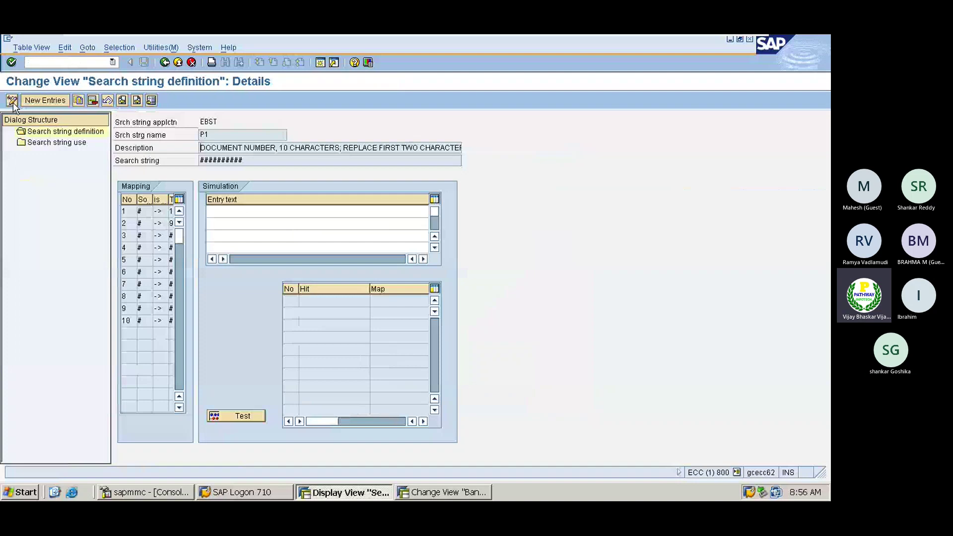
pyautogui.click(40, 101)
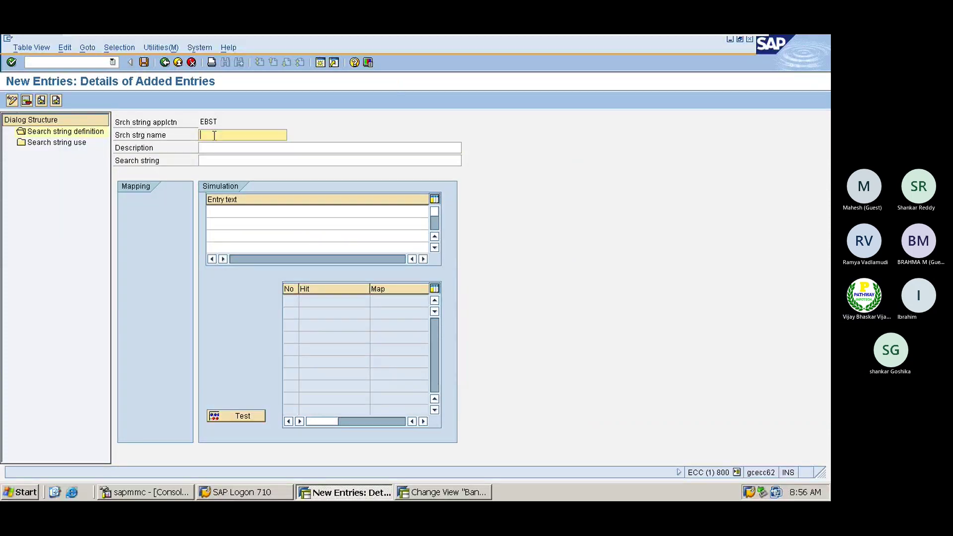
pyautogui.write('AV0T')
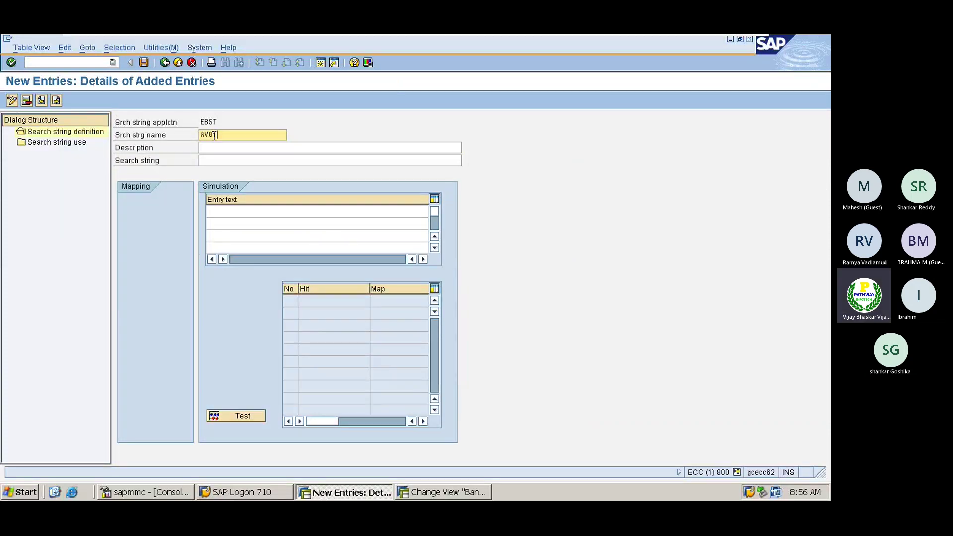
pyautogui.click(212, 147)
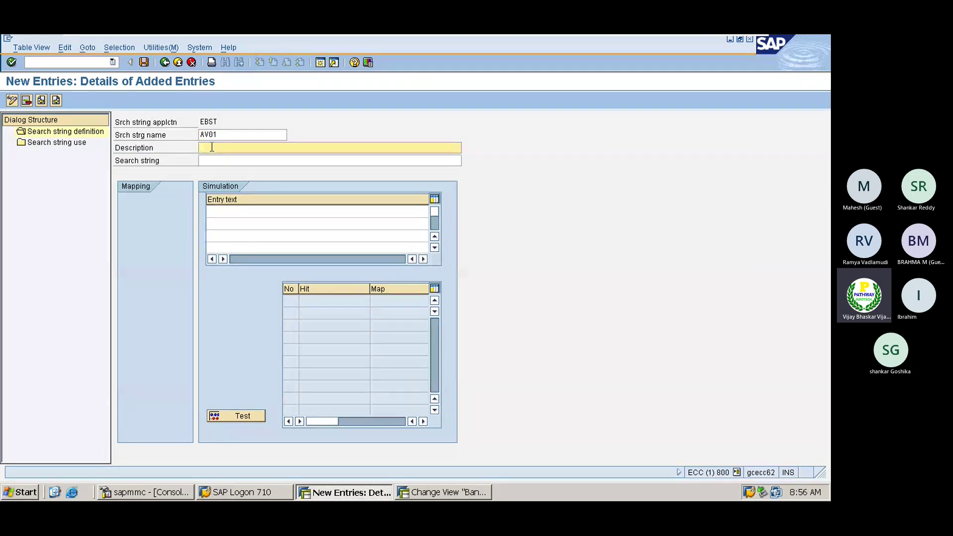
pyautogui.write('Text')
pyautogui.press('BackSpace')
pyautogui.press('BackSpace')
pyautogui.press('BackSpace')
pyautogui.press('BackSpace')
pyautogui.click(719, 41)
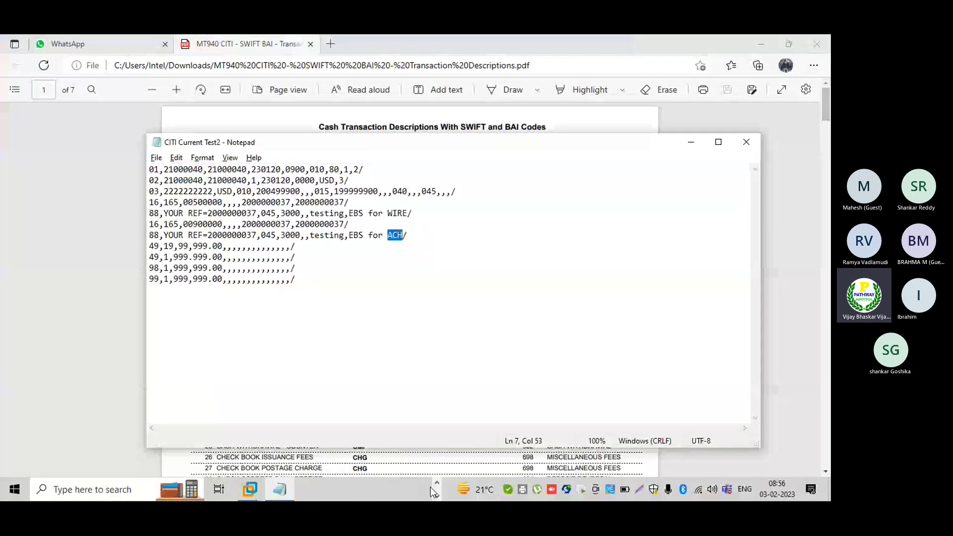
pyautogui.moveTo(250, 489)
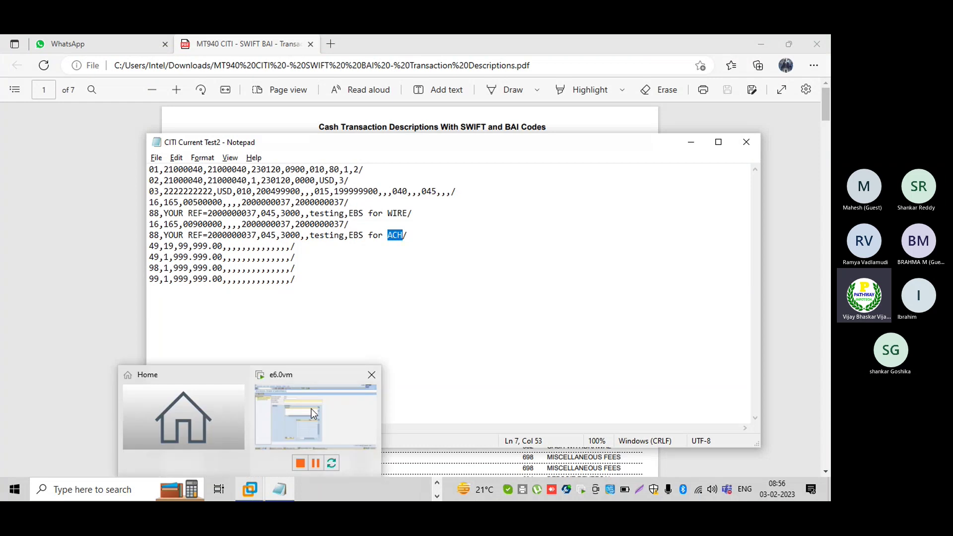
pyautogui.click(313, 414)
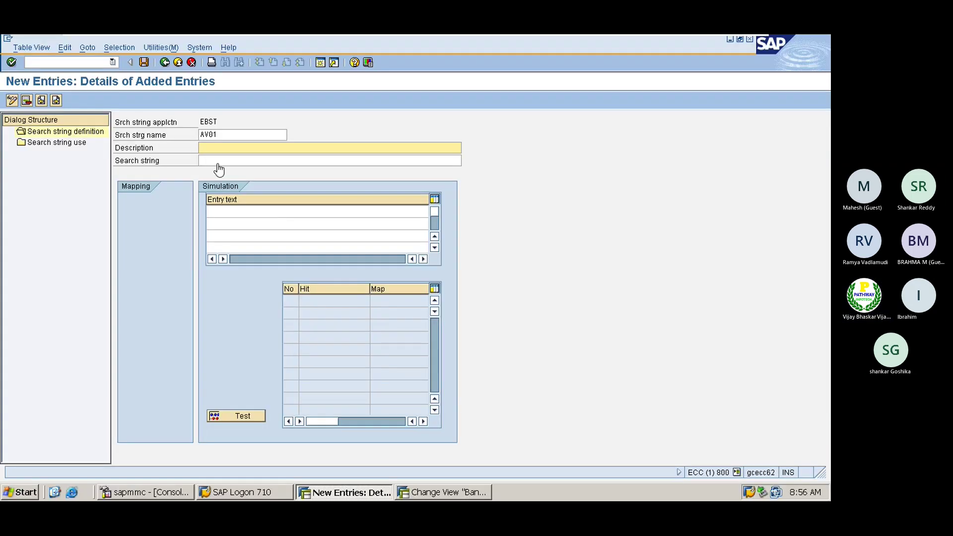
# - Enter WIRE as both the description and the search string of AV01 and generate its mapping
pyautogui.click(207, 147)
pyautogui.write('WIRE')
pyautogui.click(209, 160)
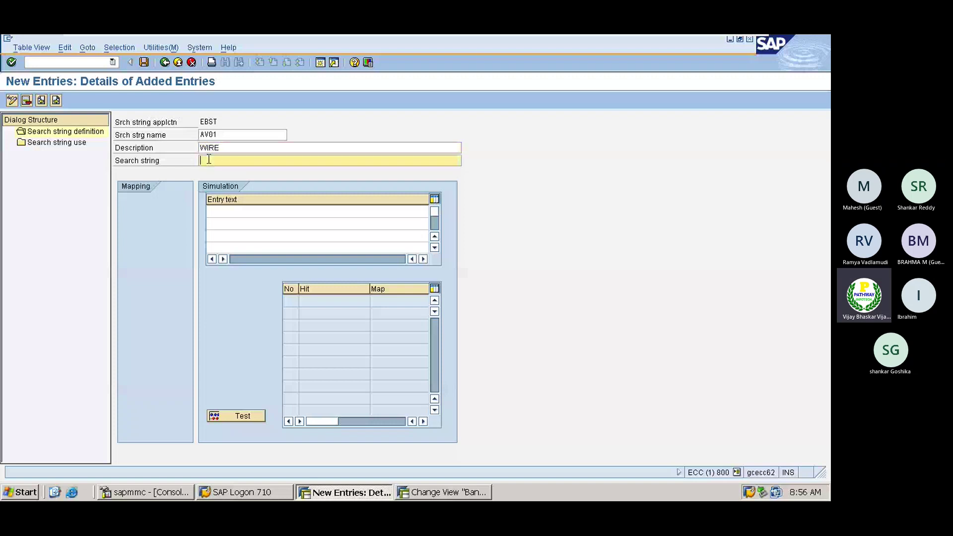
pyautogui.write('WIRE')
pyautogui.press('Return')
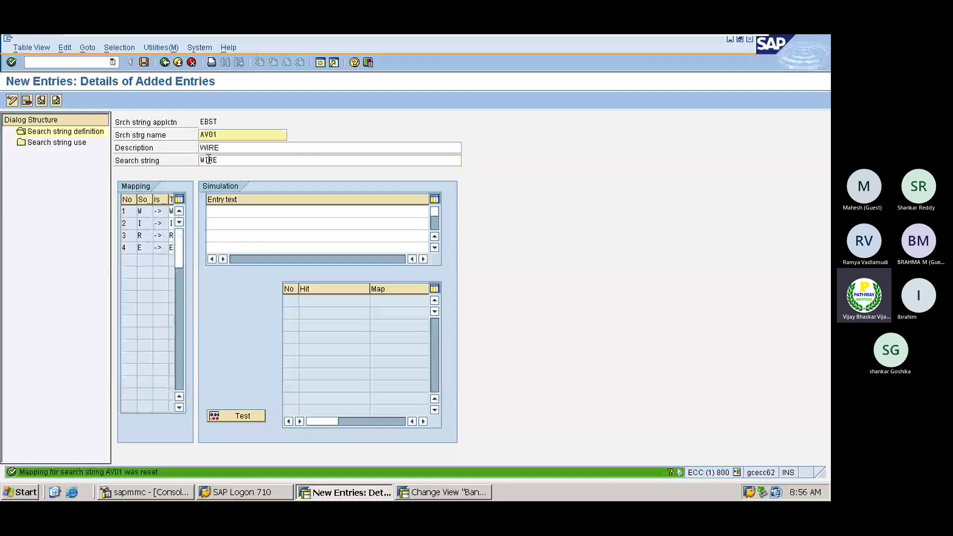
# - Clear the target characters for W, I, R and E in the AV01 mapping
pyautogui.moveTo(136, 199); pyautogui.dragTo(128, 197)
pyautogui.click(165, 211)
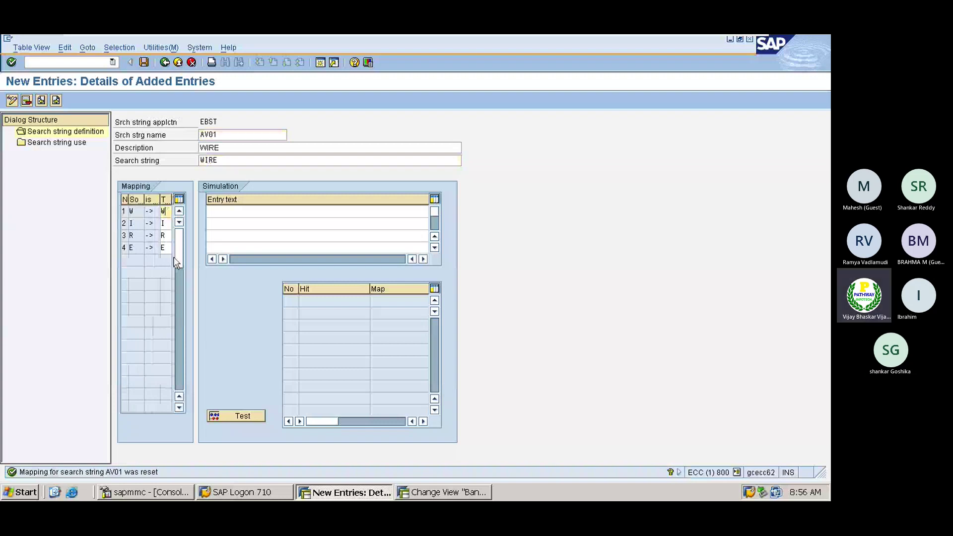
pyautogui.press('Delete')
pyautogui.press('Down')
pyautogui.press('Delete')
pyautogui.press('Down')
pyautogui.press('Down')
pyautogui.press('Delete')
pyautogui.press('Return')
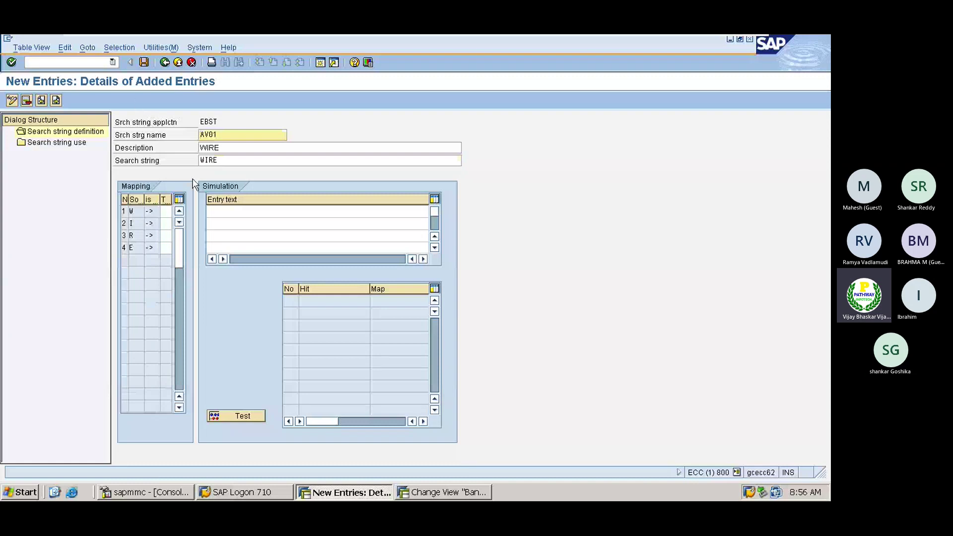
# - Review the mapping, name, description and search string of the AV01 entry
pyautogui.click(132, 212)
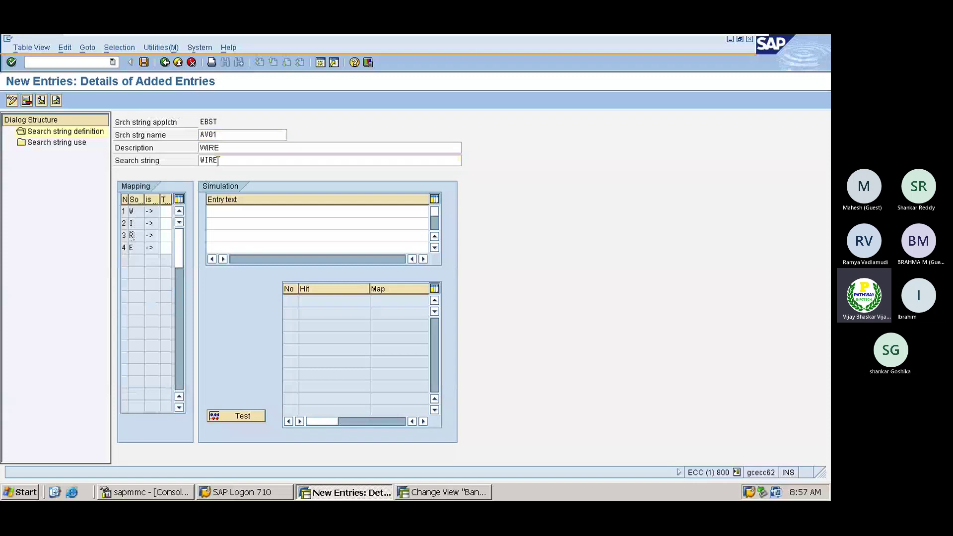
pyautogui.click(227, 159)
pyautogui.moveTo(217, 160); pyautogui.dragTo(198, 159)
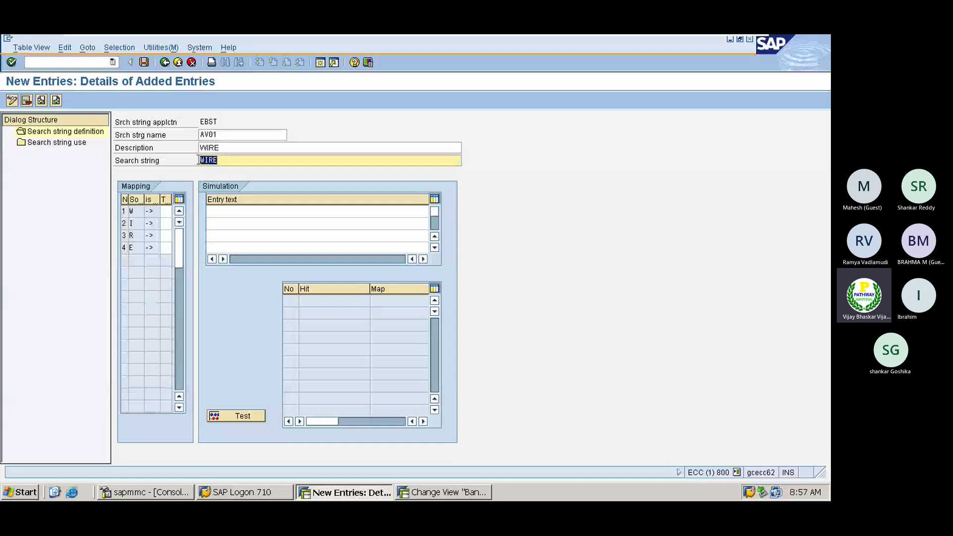
pyautogui.click(221, 159)
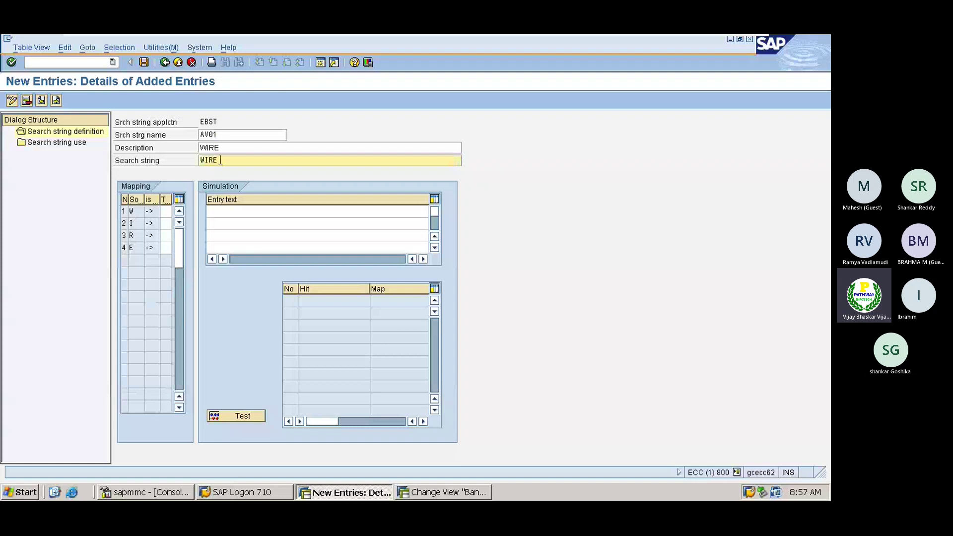
pyautogui.moveTo(221, 160); pyautogui.dragTo(200, 160)
pyautogui.click(220, 159)
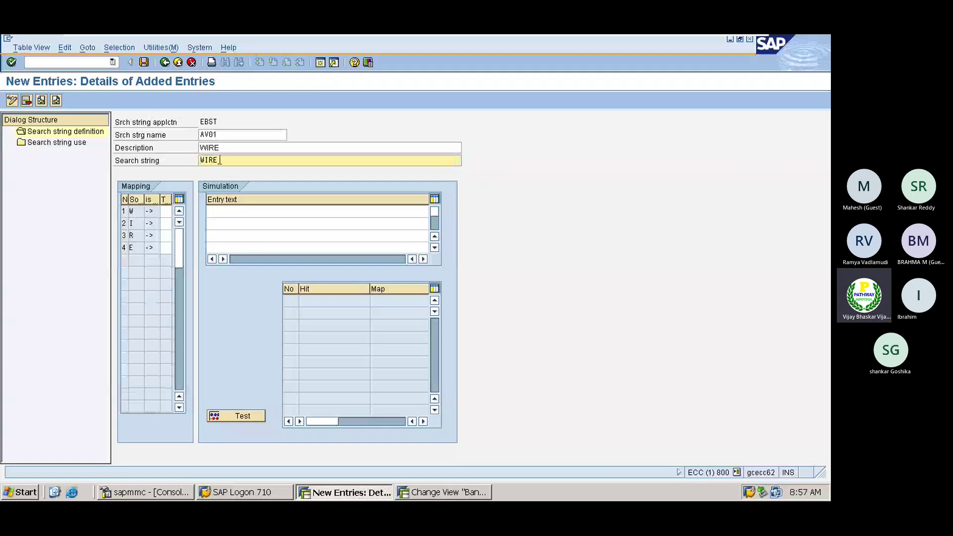
pyautogui.click(220, 147)
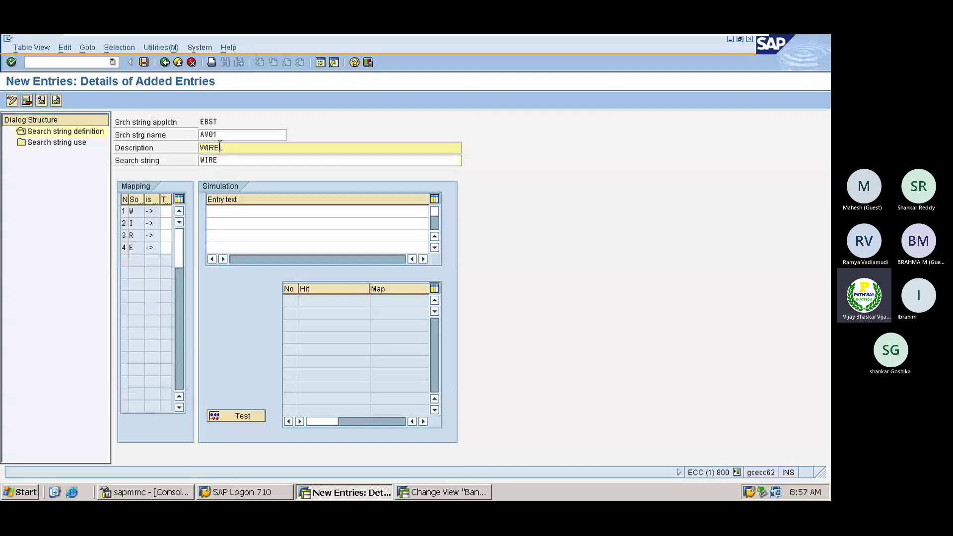
pyautogui.click(220, 135)
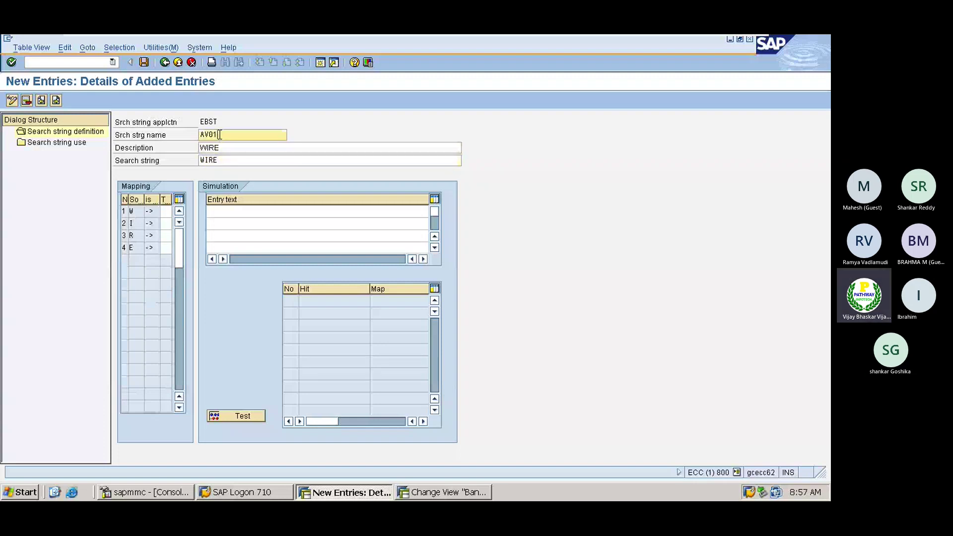
pyautogui.moveTo(223, 160); pyautogui.dragTo(202, 160)
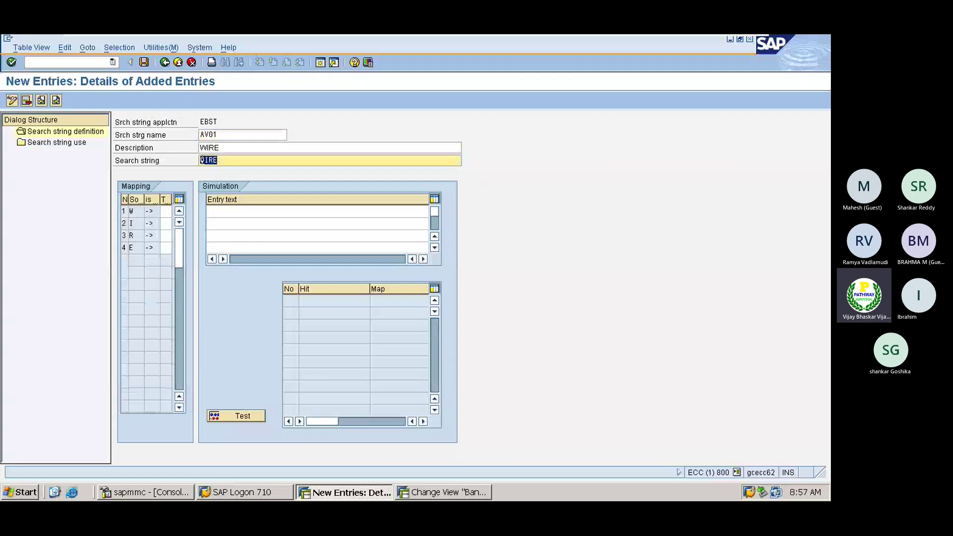
pyautogui.click(200, 160)
pyautogui.moveTo(221, 160); pyautogui.dragTo(203, 159)
pyautogui.click(201, 159)
# - Save search string AV01 and return to the overview of search string definitions
pyautogui.click(144, 62)
pyautogui.click(31, 223)
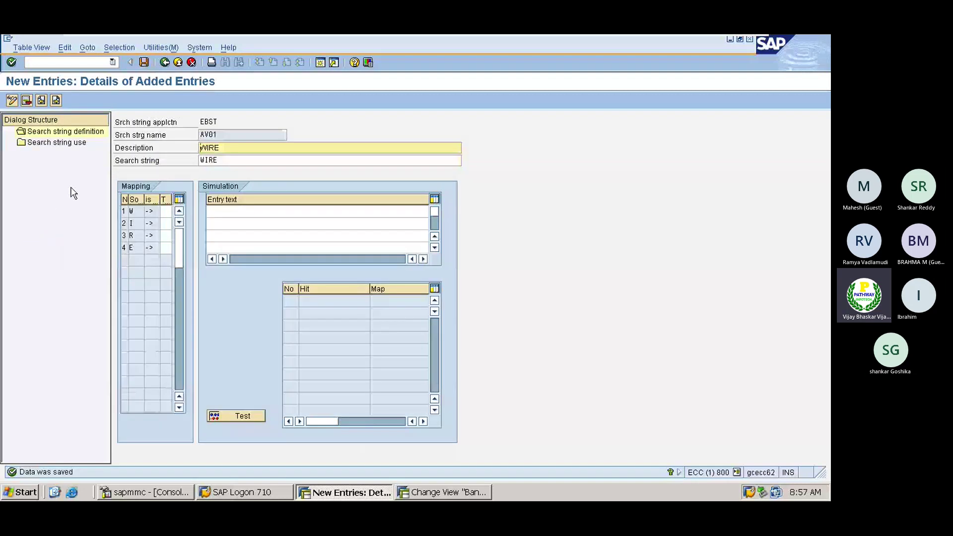
pyautogui.click(12, 101)
pyautogui.click(12, 100)
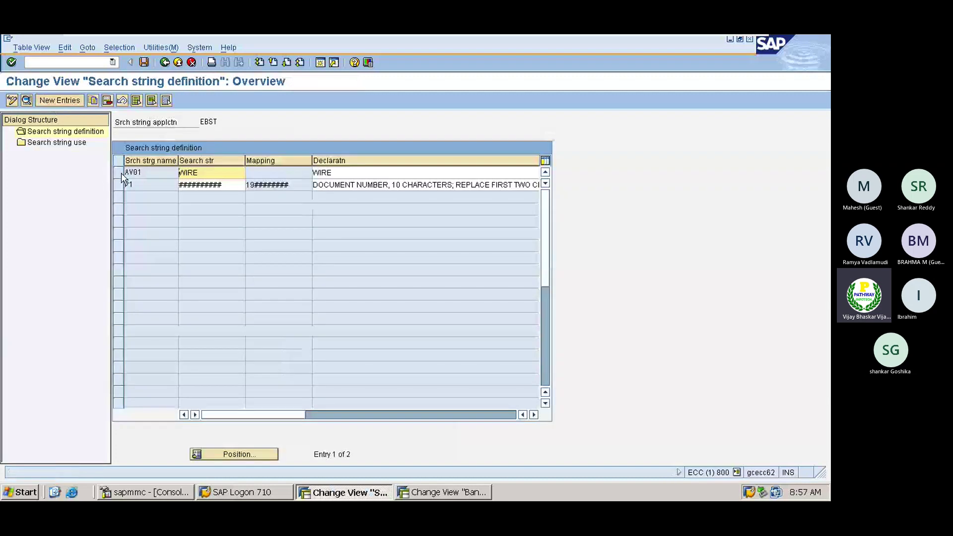
# - Copy search string AV01 as a new entry and set the copy's description to ACH
pyautogui.click(119, 172)
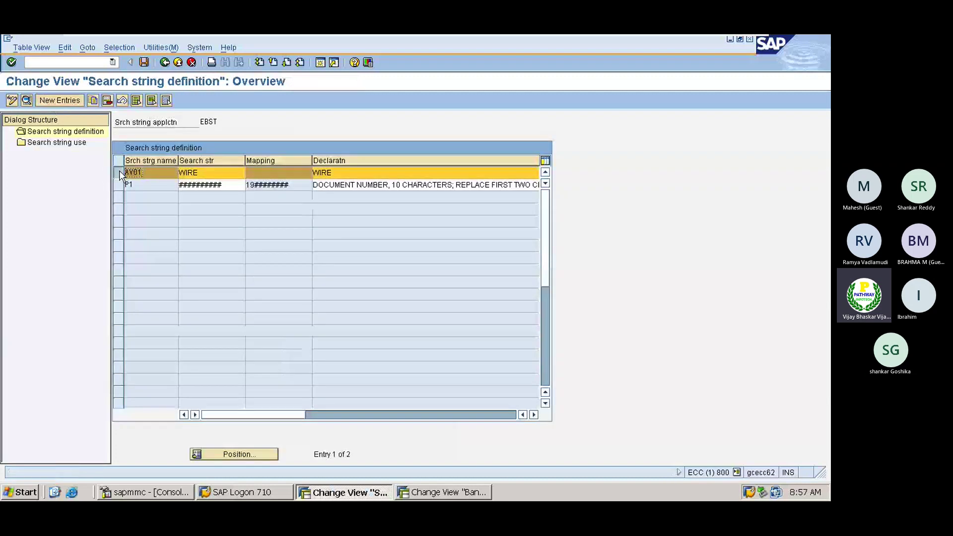
pyautogui.click(91, 100)
pyautogui.click(224, 160)
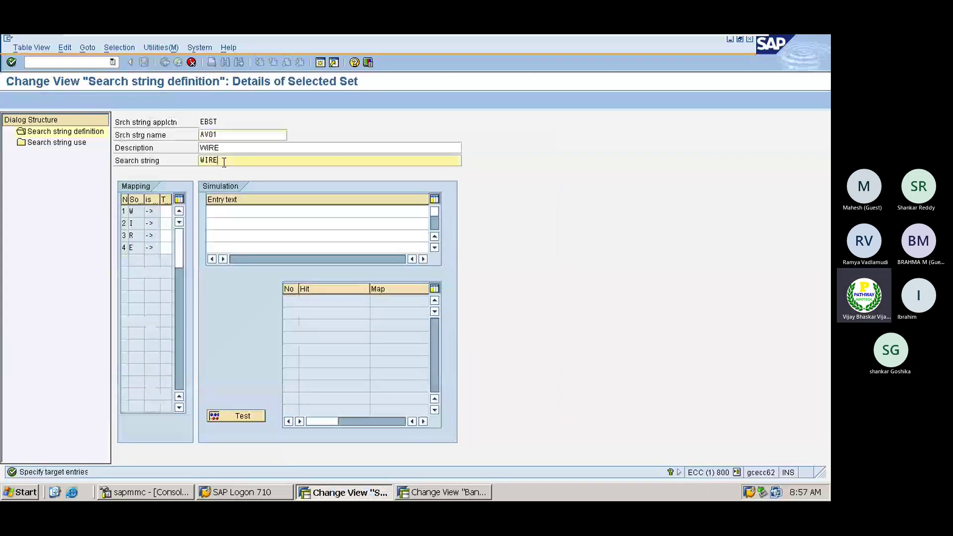
pyautogui.click(223, 149)
pyautogui.press('BackSpace')
pyautogui.press('BackSpace')
pyautogui.press('BackSpace')
pyautogui.press('BackSpace')
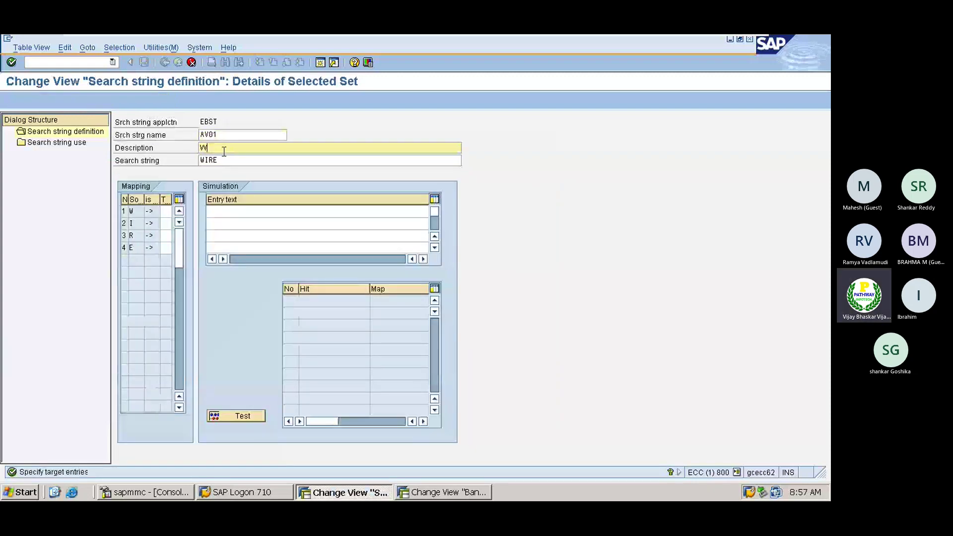
pyautogui.write('ACH')
# - Set the search string of the copied entry to ACH
pyautogui.click(224, 159)
pyautogui.press('BackSpace')
pyautogui.press('BackSpace')
pyautogui.press('BackSpace')
pyautogui.press('BackSpace')
pyautogui.write('ACH')
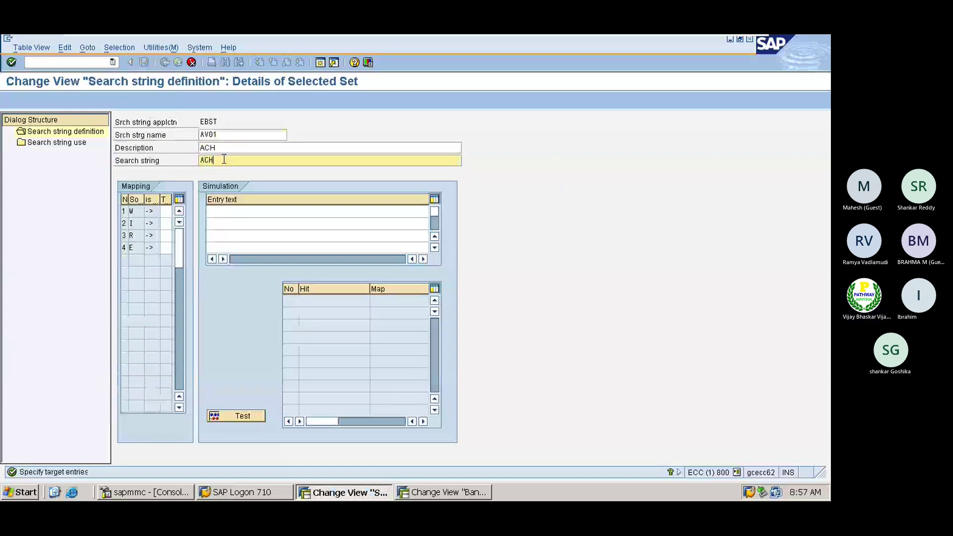
# - Name the copied search string 2AV01 and regenerate its mapping
pyautogui.press('Return')
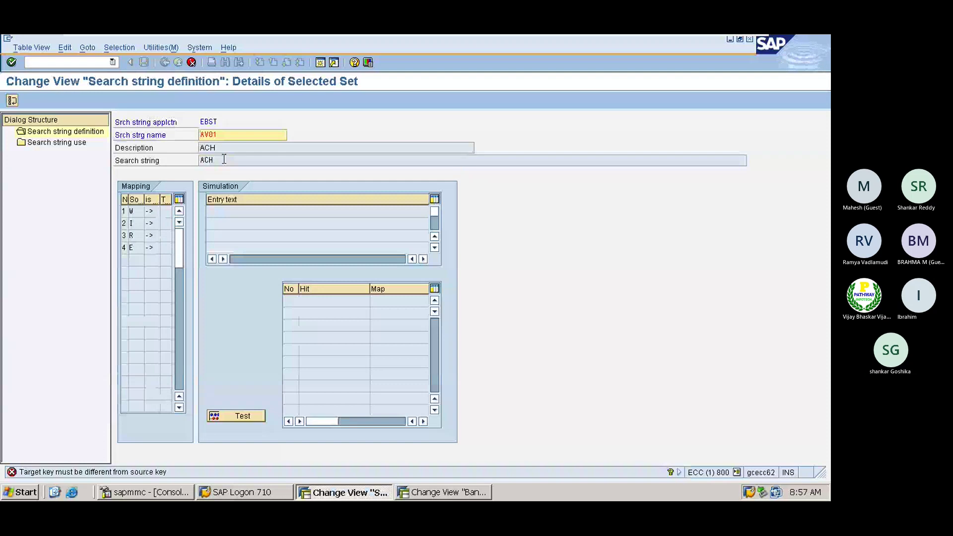
pyautogui.press('Right')
pyautogui.press('Right')
pyautogui.write('2')
pyautogui.press('Return')
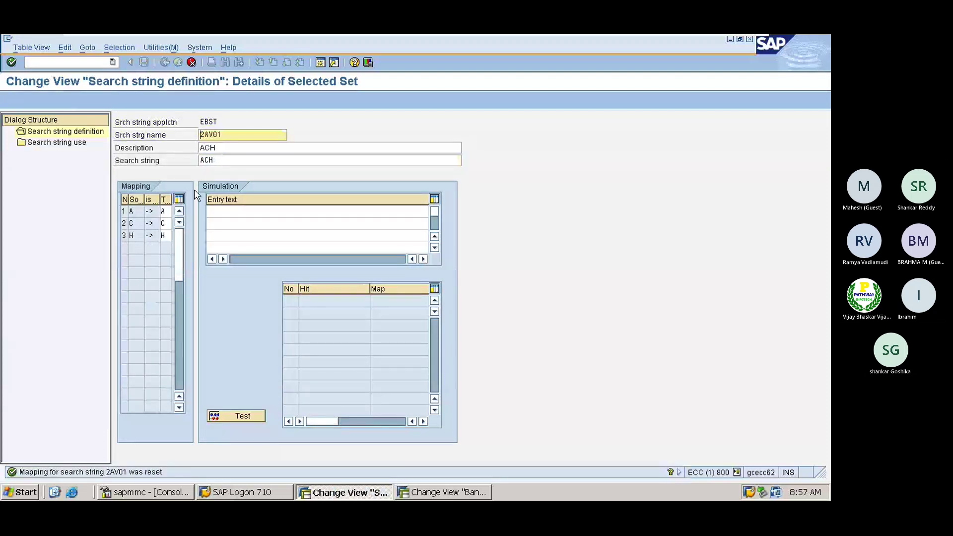
# - Clear the target characters for A, C and H in the 2AV01 mapping
pyautogui.click(164, 211)
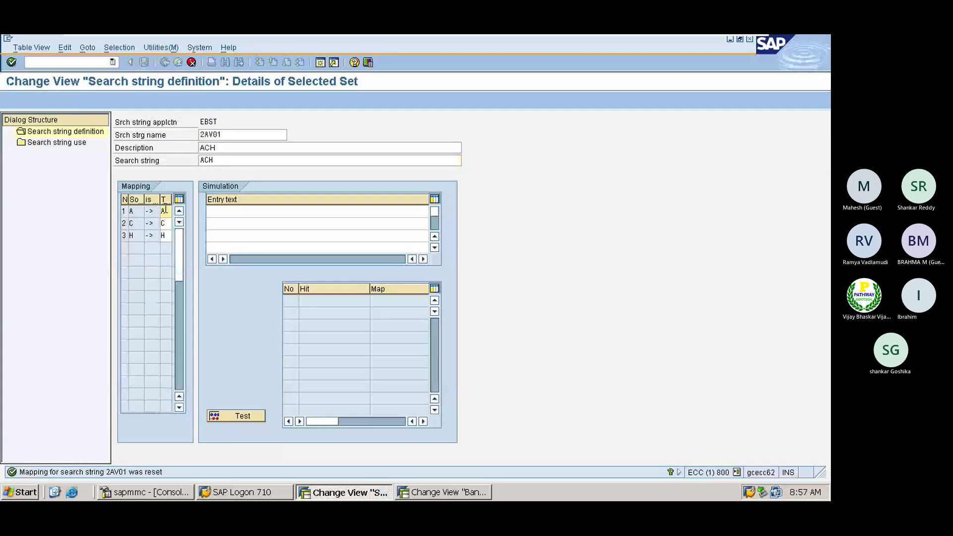
pyautogui.press('BackSpace')
pyautogui.press('Down')
pyautogui.press('Return')
# - Save search string 2AV01 and open the Search string use overview
pyautogui.hotkey('ctrl', 's')
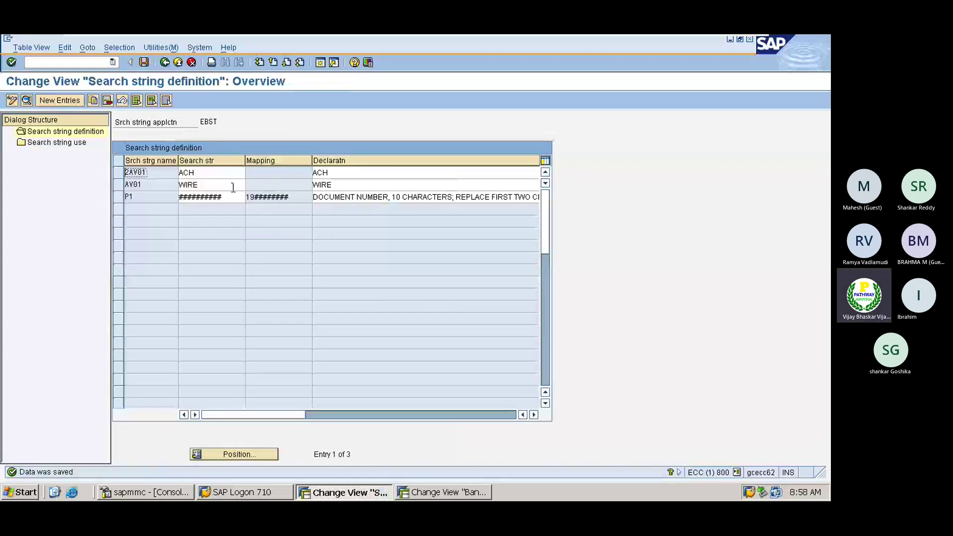
pyautogui.doubleClick(57, 142)
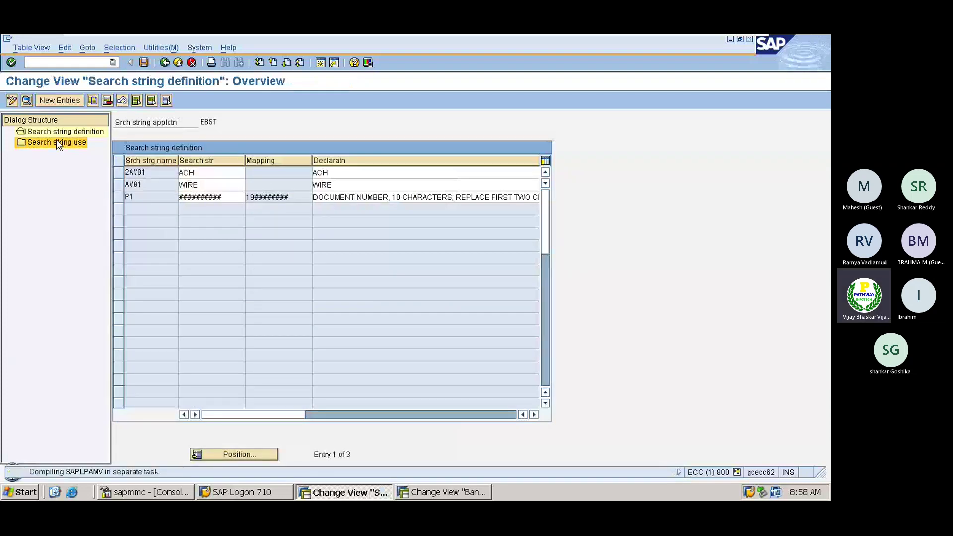
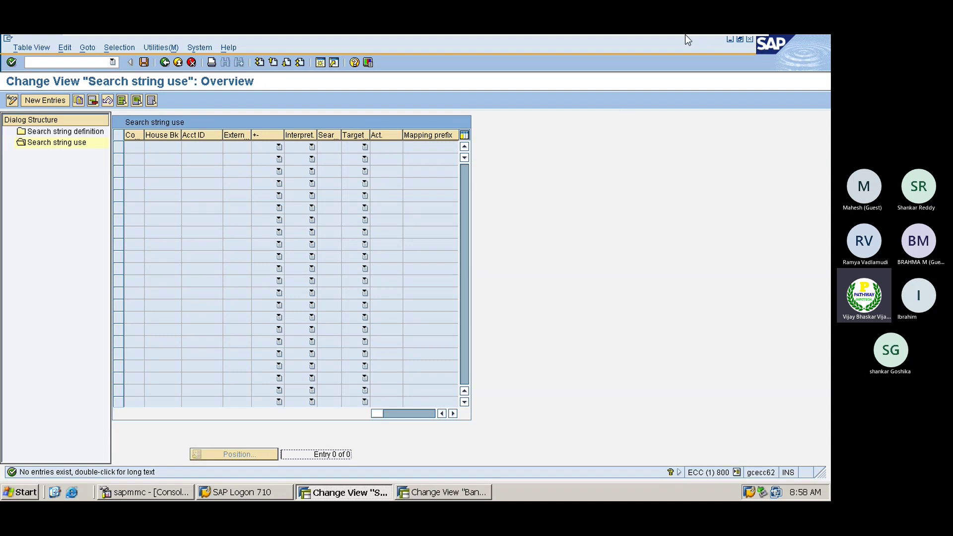
# - Switch to the CITI Current Test2 text file in Notepad and examine the record type and bank key of its 01 line
pyautogui.moveTo(684, 34)
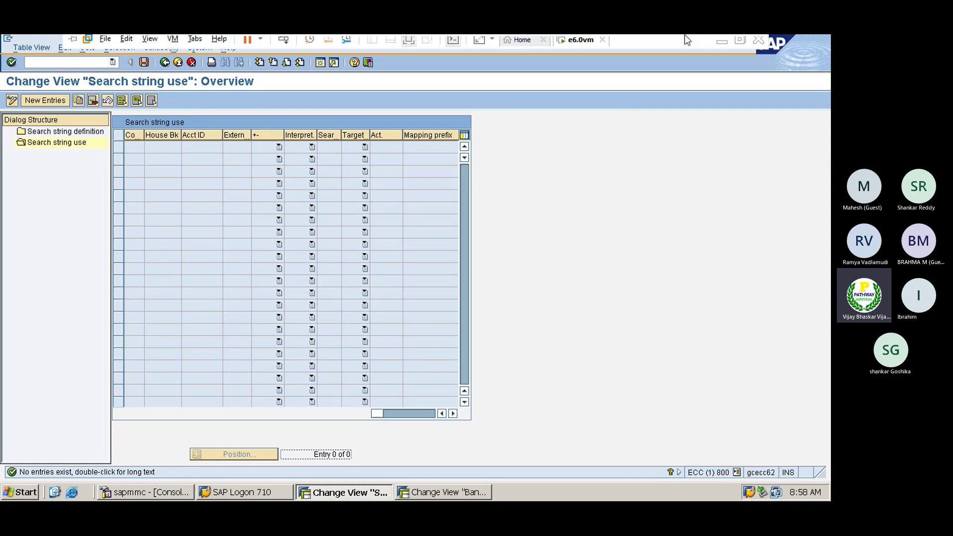
pyautogui.click(722, 47)
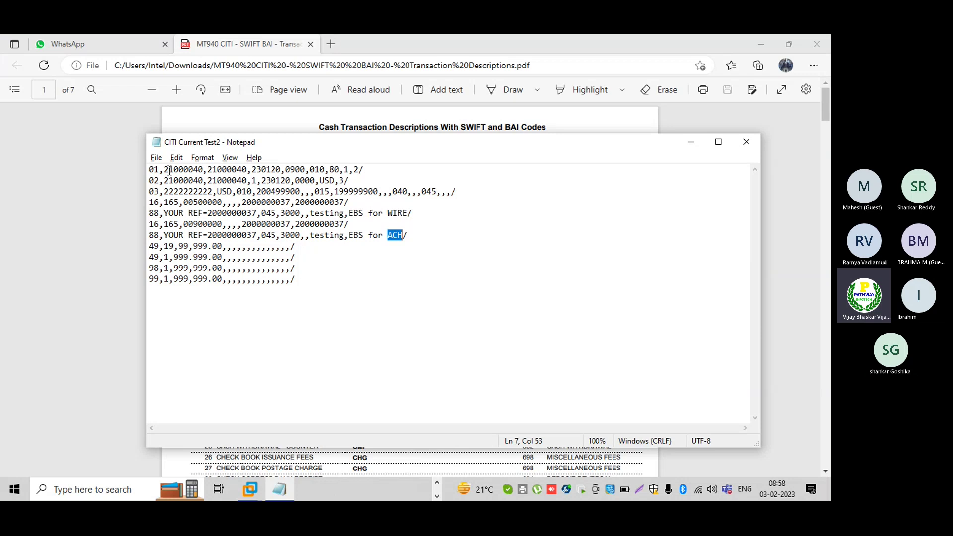
pyautogui.click(151, 169)
pyautogui.moveTo(150, 169); pyautogui.dragTo(159, 169)
pyautogui.moveTo(165, 170); pyautogui.dragTo(203, 171)
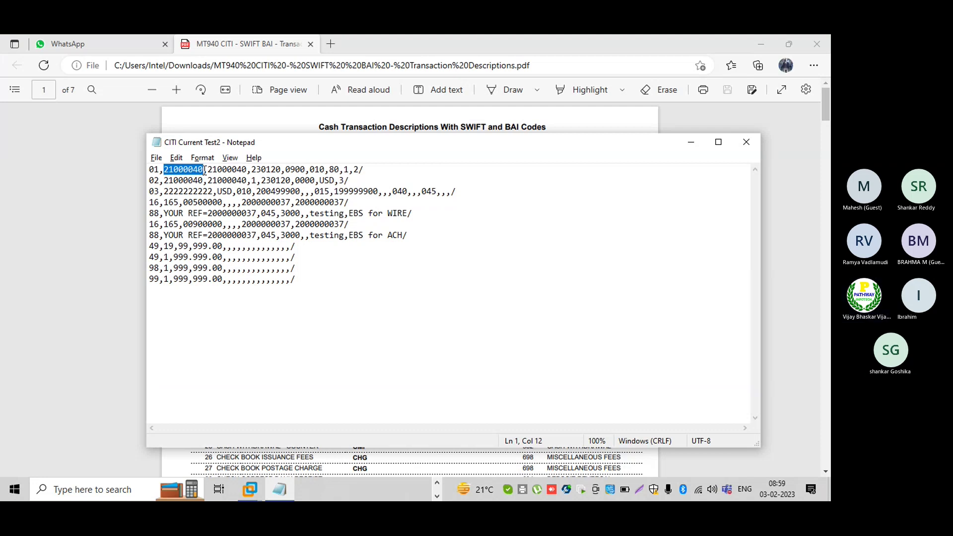
# - Switch back to SAP and check the bank key in the details of house bank ING
pyautogui.click(250, 491)
pyautogui.click(455, 496)
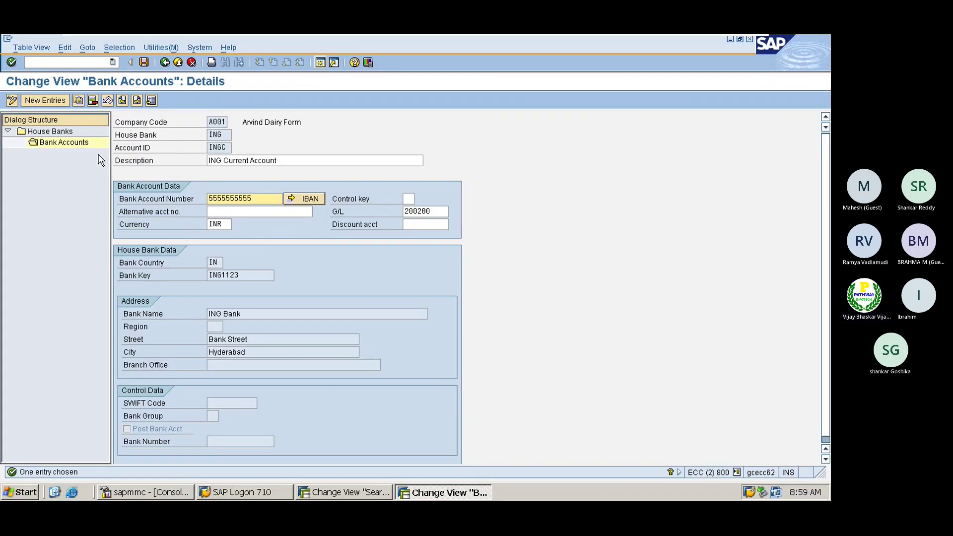
pyautogui.doubleClick(55, 132)
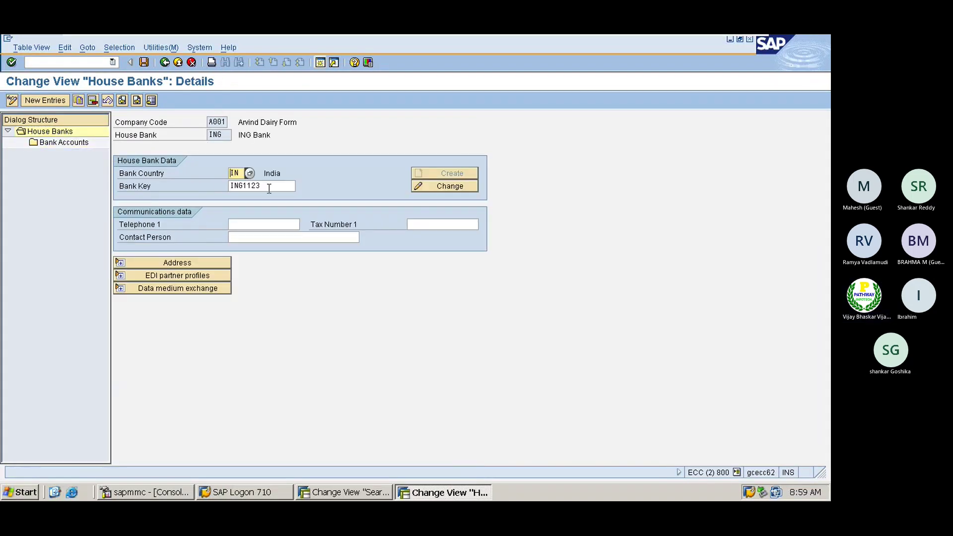
pyautogui.moveTo(270, 186); pyautogui.dragTo(226, 185)
pyautogui.click(289, 278)
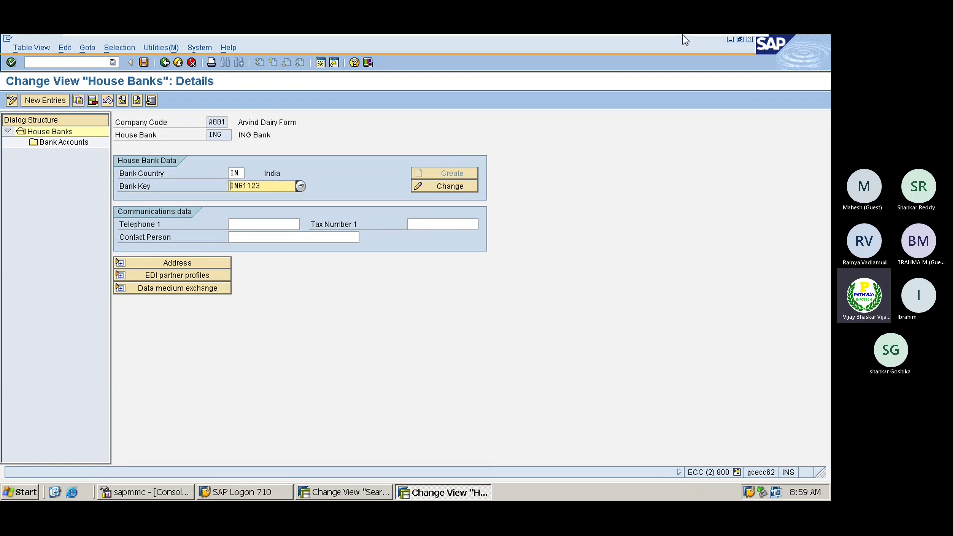
# - Close the CITI Current Test2 text file and try to copy the file from Downloads to the virtual machine
pyautogui.click(725, 44)
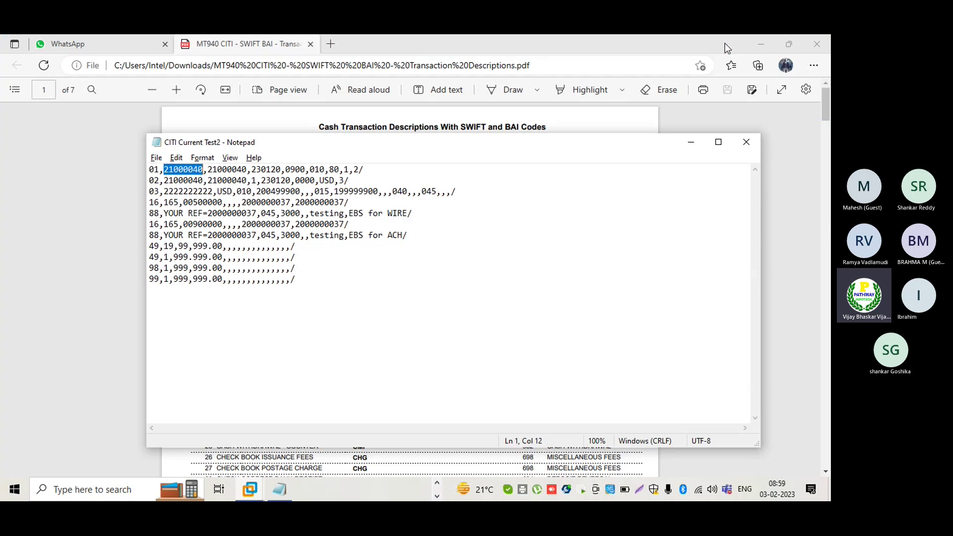
pyautogui.click(740, 143)
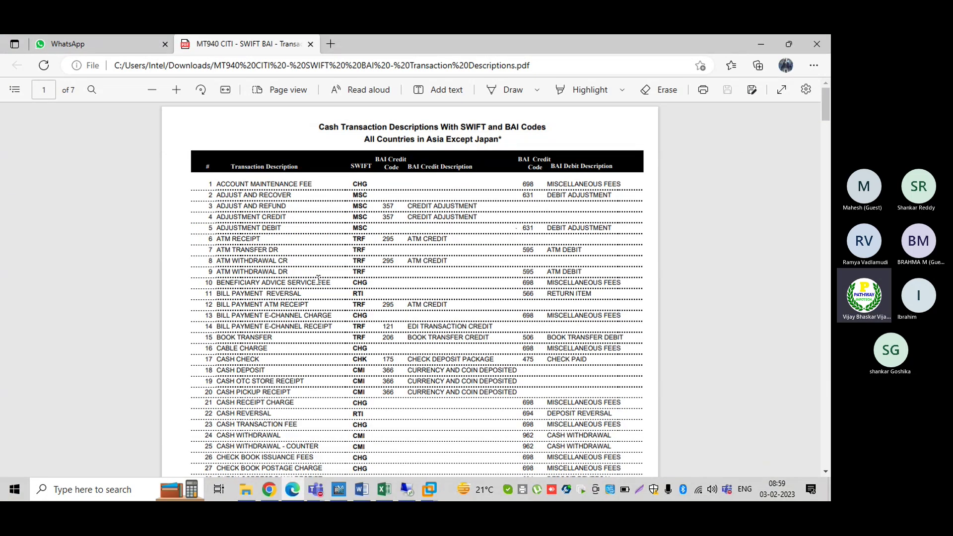
pyautogui.click(244, 491)
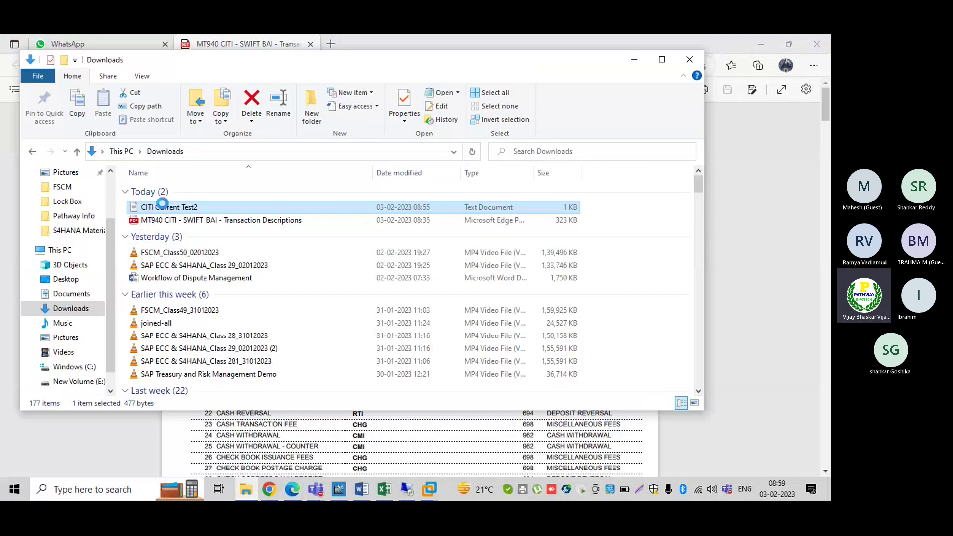
pyautogui.rightClick(164, 207)
pyautogui.click(208, 406)
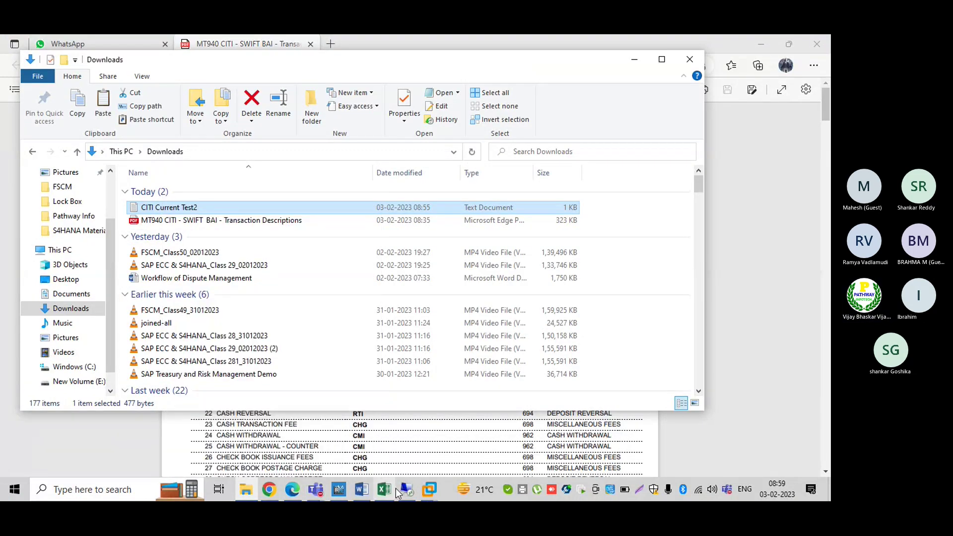
pyautogui.moveTo(430, 495)
pyautogui.click(464, 418)
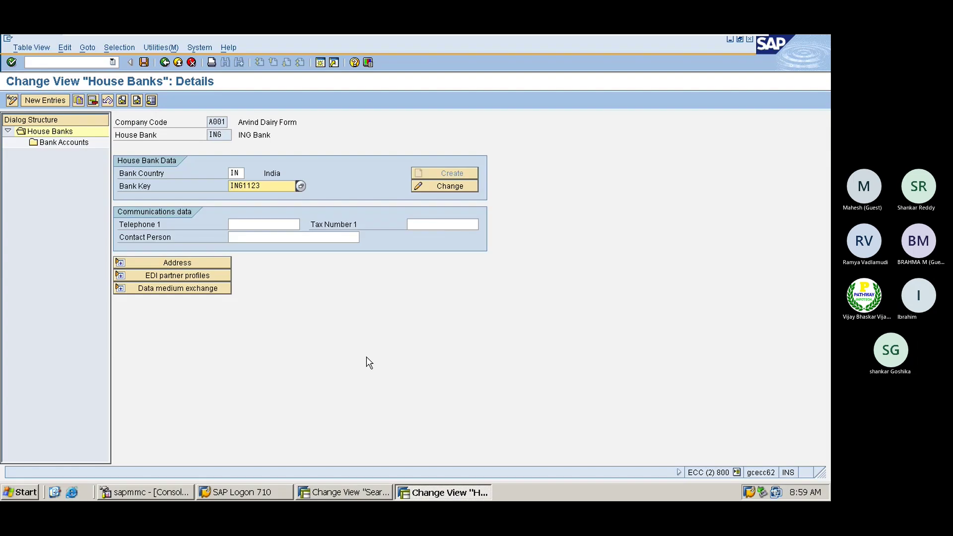
# - Create a text document named BAI on the virtual machine's desktop and open it in Notepad
pyautogui.press('super+d')
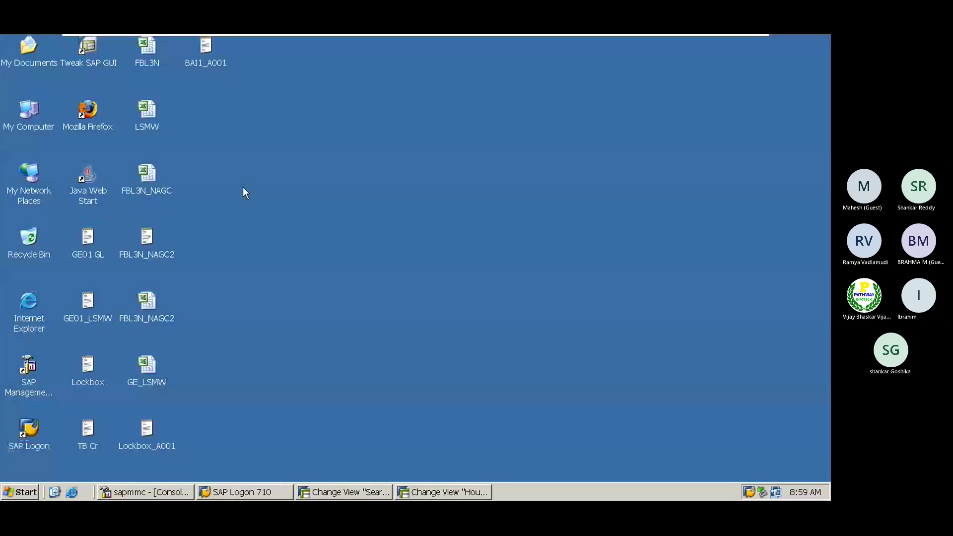
pyautogui.rightClick(225, 141)
pyautogui.moveTo(278, 217)
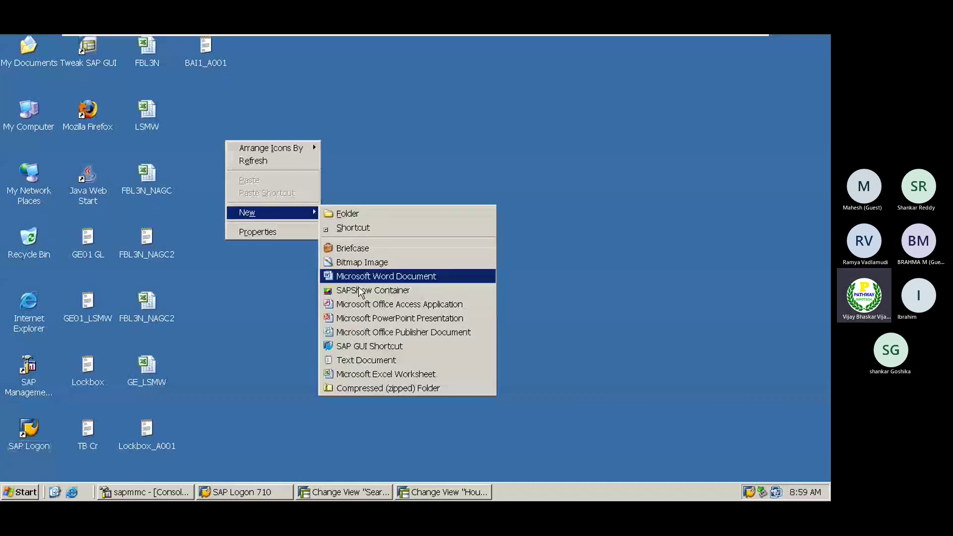
pyautogui.click(351, 360)
pyautogui.press('BackSpace')
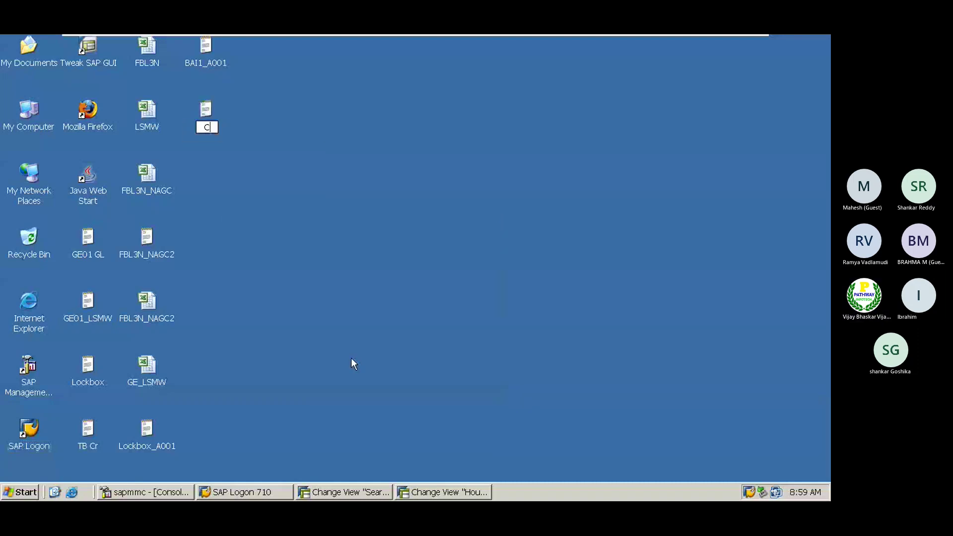
pyautogui.write('BAI')
pyautogui.press('Return')
pyautogui.press('Return')
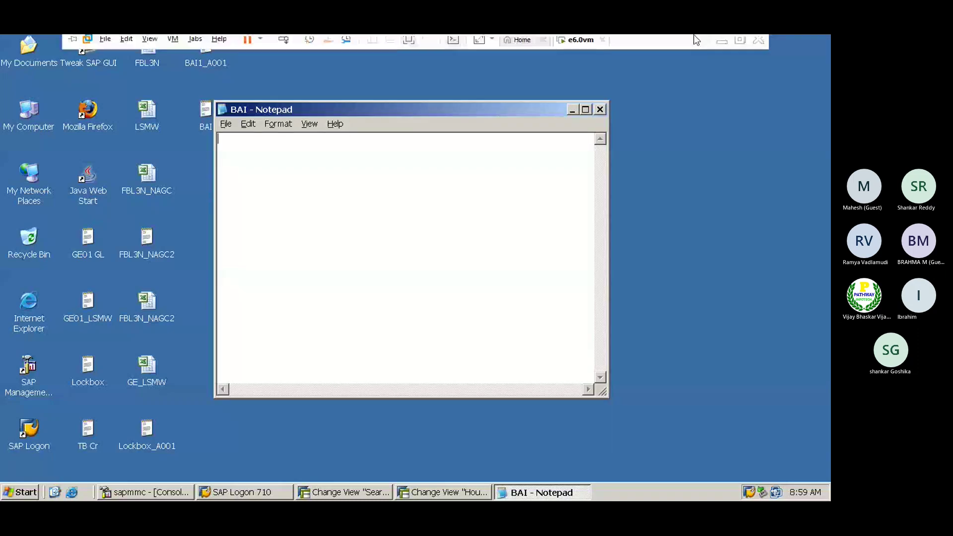
# - Copy the full contents of CITI Current Test2 from Downloads and paste them into the BAI text file
pyautogui.click(719, 39)
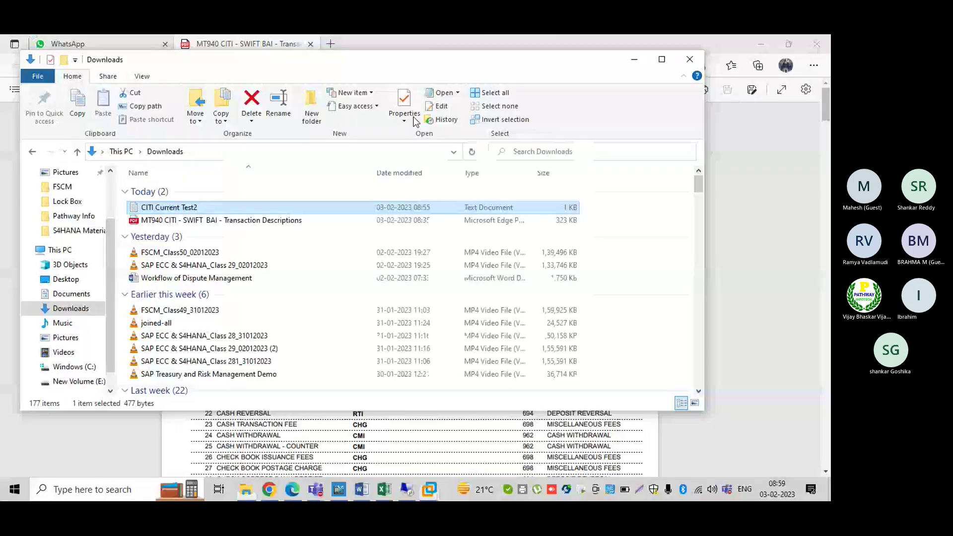
pyautogui.doubleClick(179, 208)
pyautogui.hotkey('ctrl', 'a')
pyautogui.hotkey('ctrl', 'c')
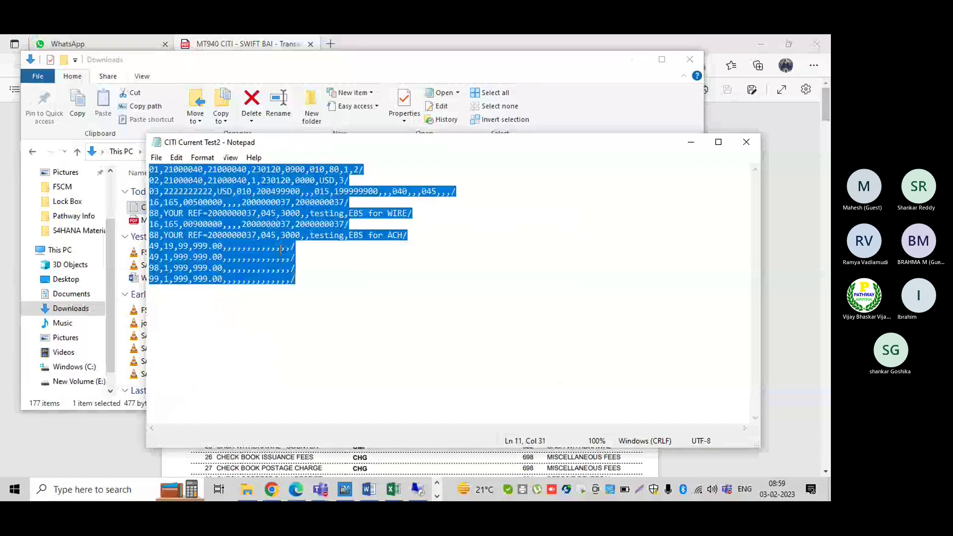
pyautogui.click(437, 495)
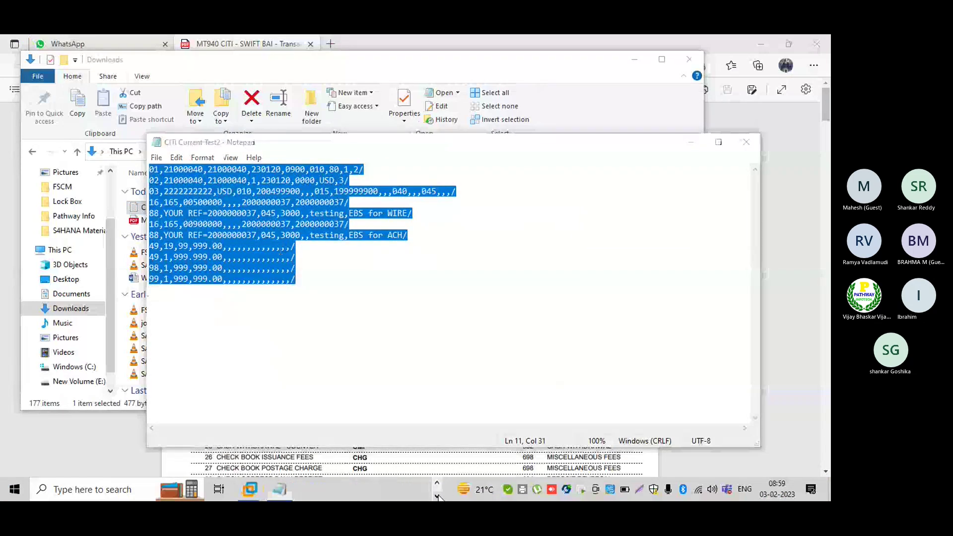
pyautogui.moveTo(250, 490)
pyautogui.click(302, 415)
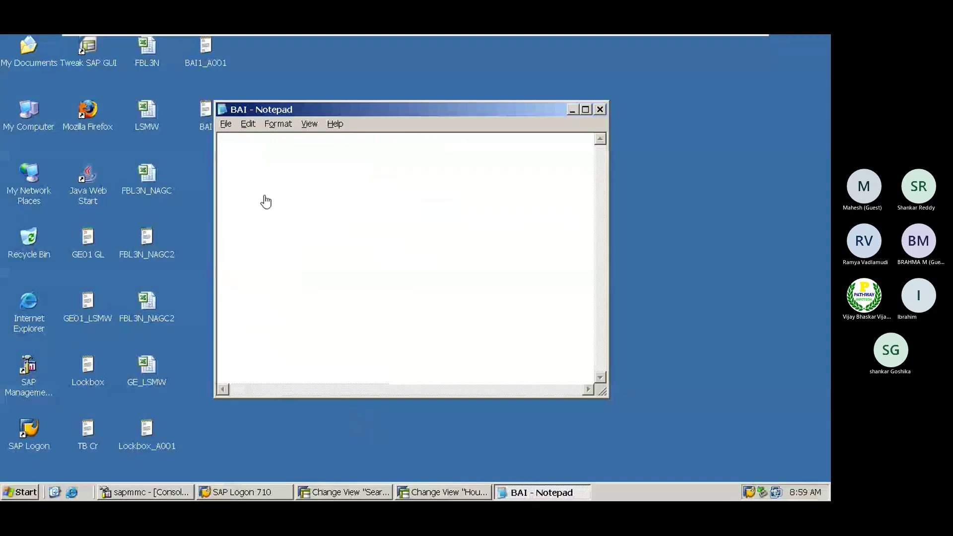
pyautogui.hotkey('ctrl', 'v')
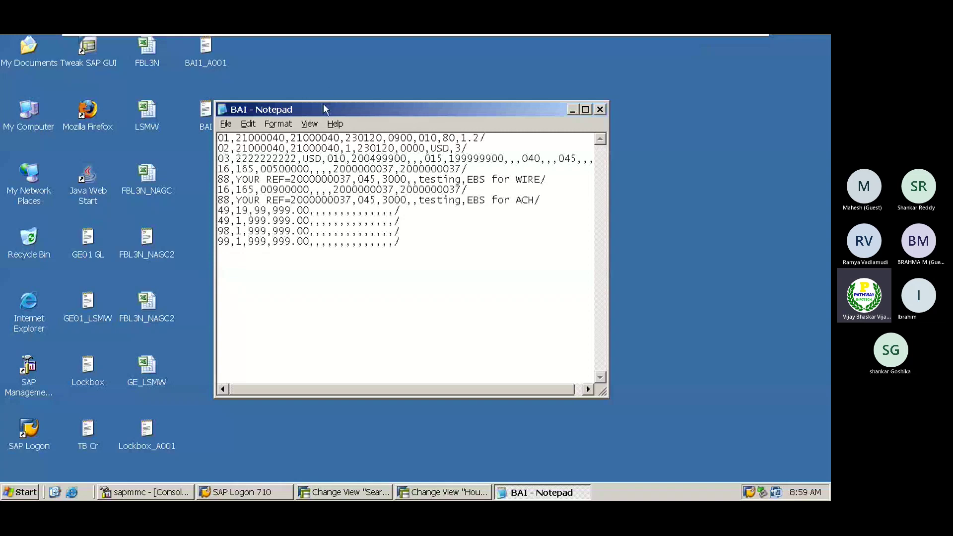
pyautogui.moveTo(323, 108); pyautogui.dragTo(379, 93)
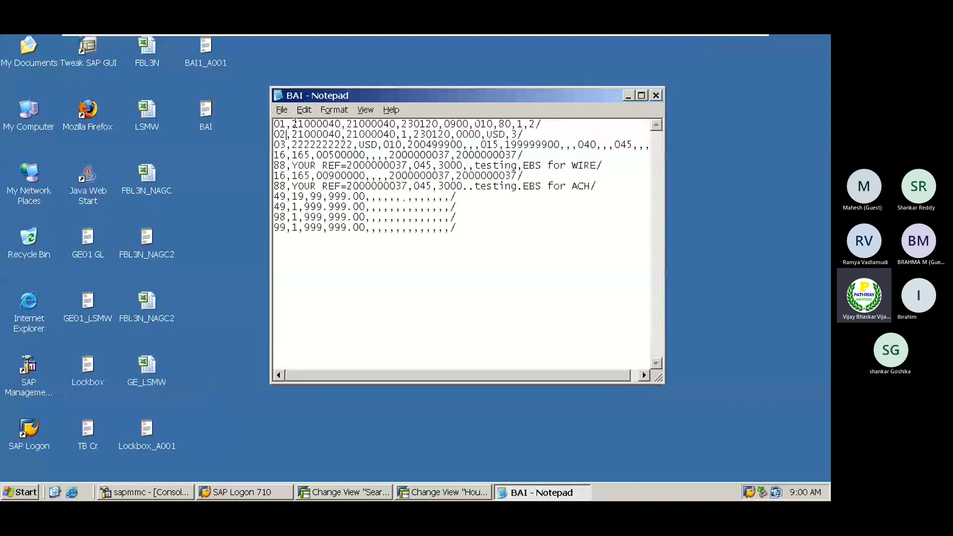
# - Review the bank key in the 01 line and the complete set of statement records in the BAI file
pyautogui.moveTo(297, 124); pyautogui.dragTo(323, 124)
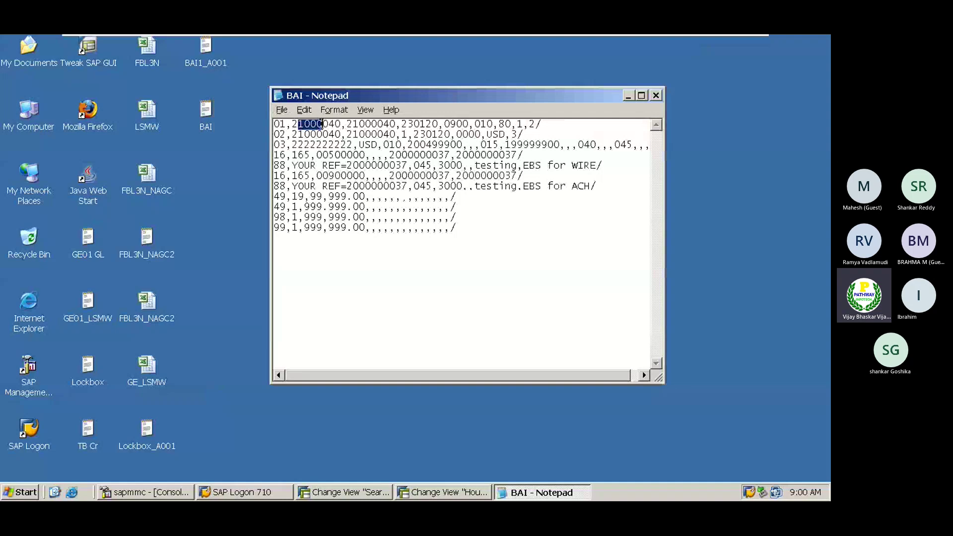
pyautogui.click(293, 125)
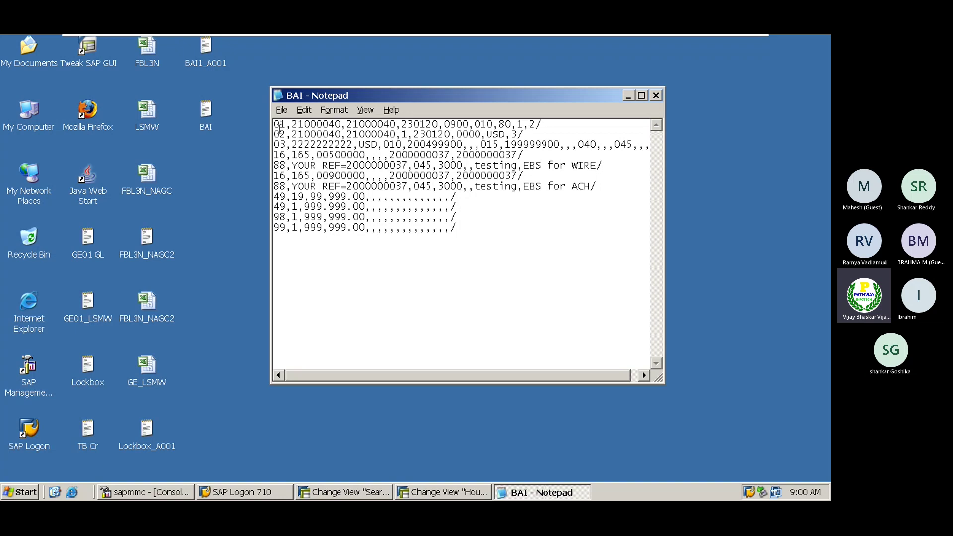
pyautogui.moveTo(275, 124); pyautogui.dragTo(476, 233)
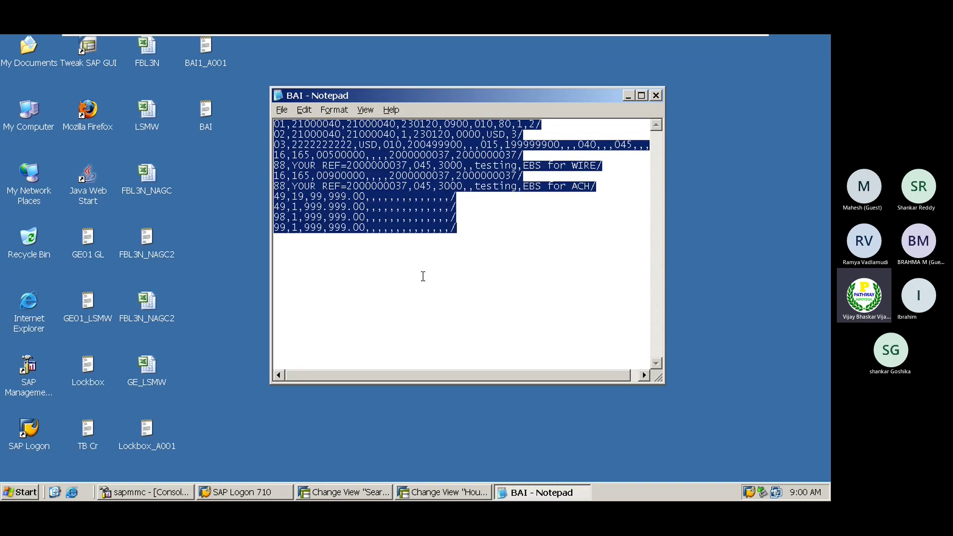
pyautogui.click(277, 248)
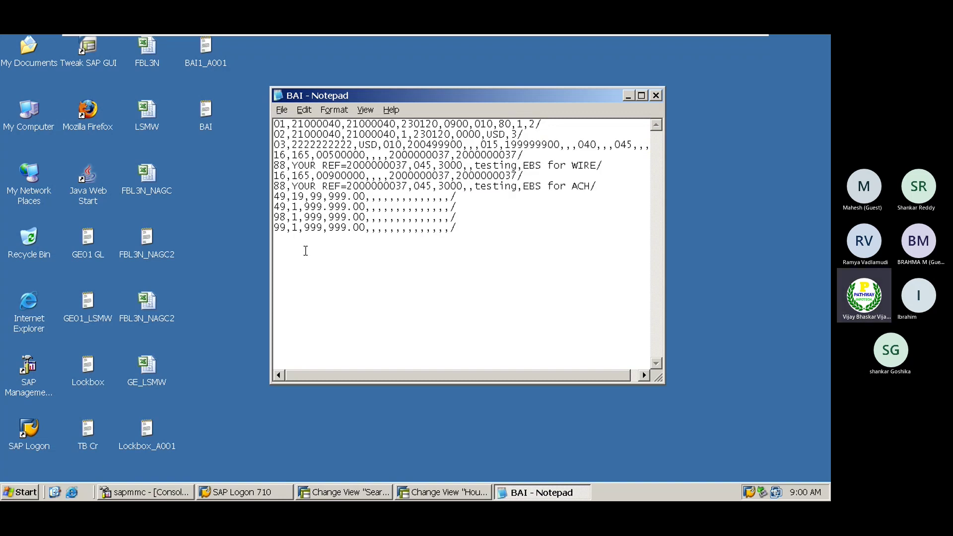
# - Paste a second copy of the statement records below the original ones in the BAI file, separated by blank lines
pyautogui.click(465, 233)
pyautogui.press('Return')
pyautogui.press('Return')
pyautogui.hotkey('ctrl', 'v')
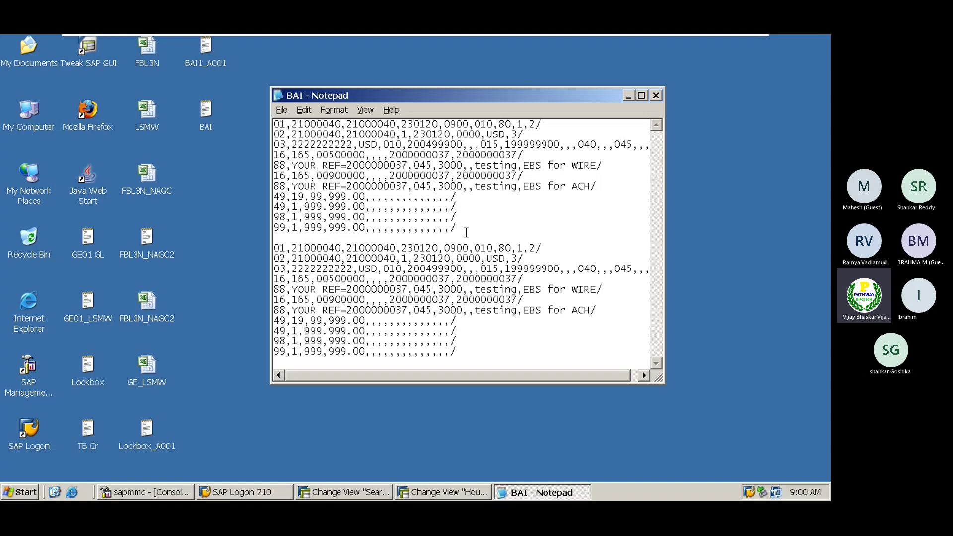
pyautogui.click(283, 240)
pyautogui.press('Return')
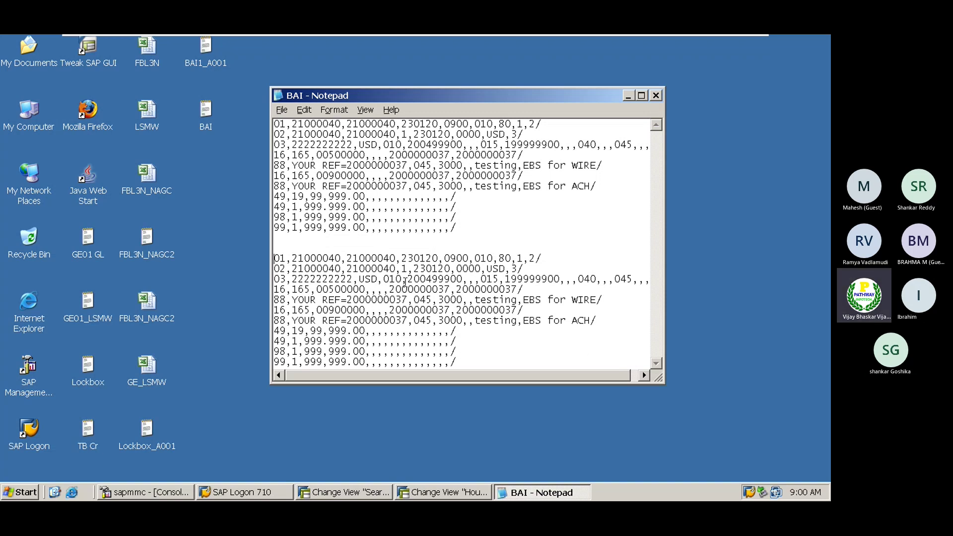
# - Copy the bank key of house bank ING from the SAP house bank details and return to the BAI file
pyautogui.moveTo(297, 258); pyautogui.dragTo(322, 258)
pyautogui.click(400, 493)
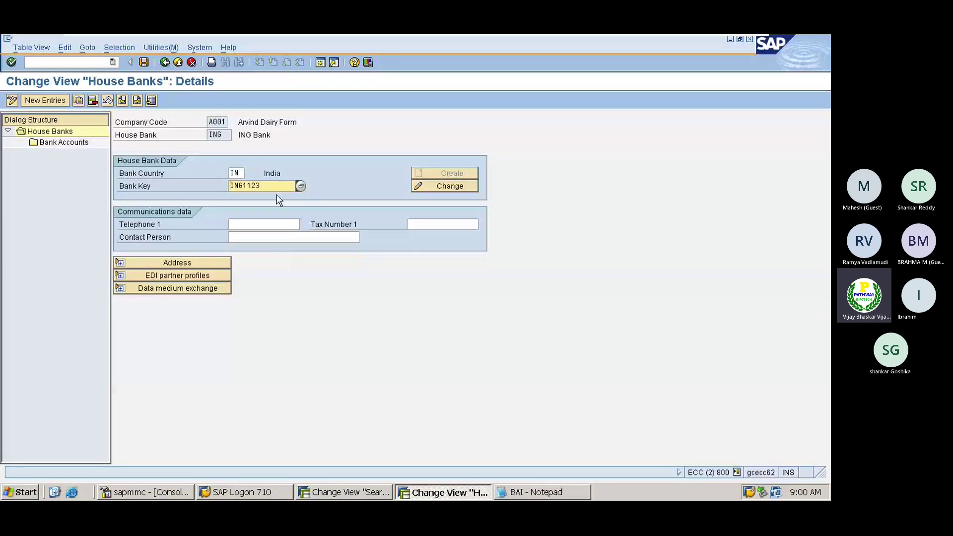
pyautogui.moveTo(261, 186); pyautogui.dragTo(229, 185)
pyautogui.hotkey('ctrl', 'c')
pyautogui.click(229, 186)
pyautogui.hotkey('alt', 'Tab')
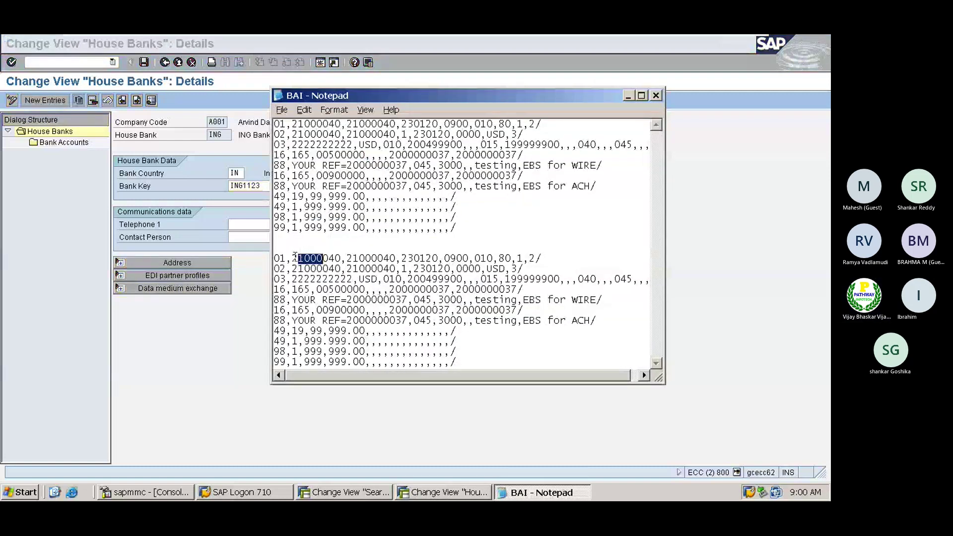
# - Replace both bank keys in the 01 line of the second record set with ING1123
pyautogui.click(295, 256)
pyautogui.hotkey('shift', 'Right')
pyautogui.hotkey('shift', 'Right')
pyautogui.hotkey('shift', 'Right')
pyautogui.hotkey('shift', 'Right')
pyautogui.hotkey('shift', 'Right')
pyautogui.hotkey('shift', 'Right')
pyautogui.hotkey('shift', 'Right')
pyautogui.hotkey('shift', 'Right')
pyautogui.hotkey('shift', 'Right')
pyautogui.hotkey('shift', 'Left')
pyautogui.hotkey('ctrl', 'v')
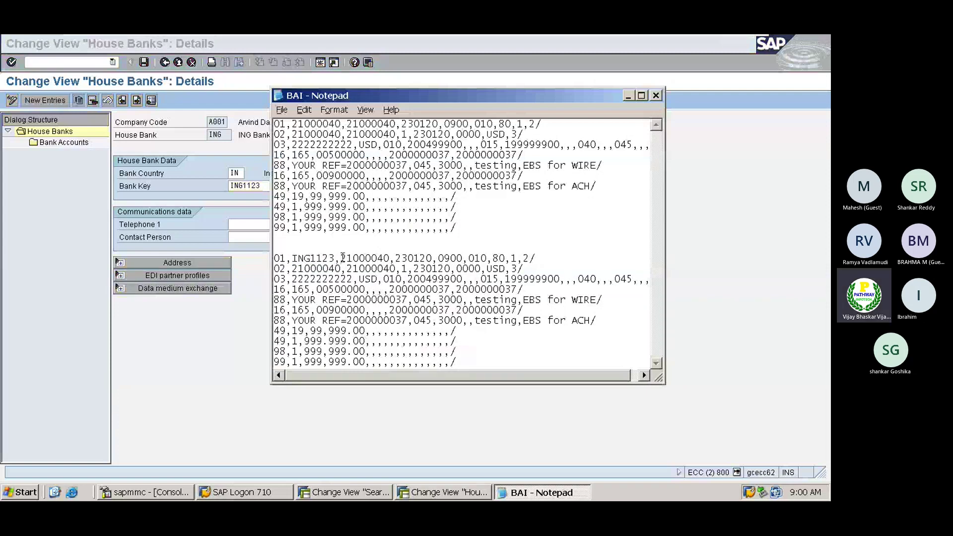
pyautogui.hotkey('shift', 'Right')
pyautogui.hotkey('shift', 'Right')
pyautogui.hotkey('shift', 'Right')
pyautogui.hotkey('shift', 'Right')
pyautogui.hotkey('shift', 'Right')
pyautogui.hotkey('shift', 'Right')
pyautogui.hotkey('shift', 'Right')
pyautogui.hotkey('shift', 'Right')
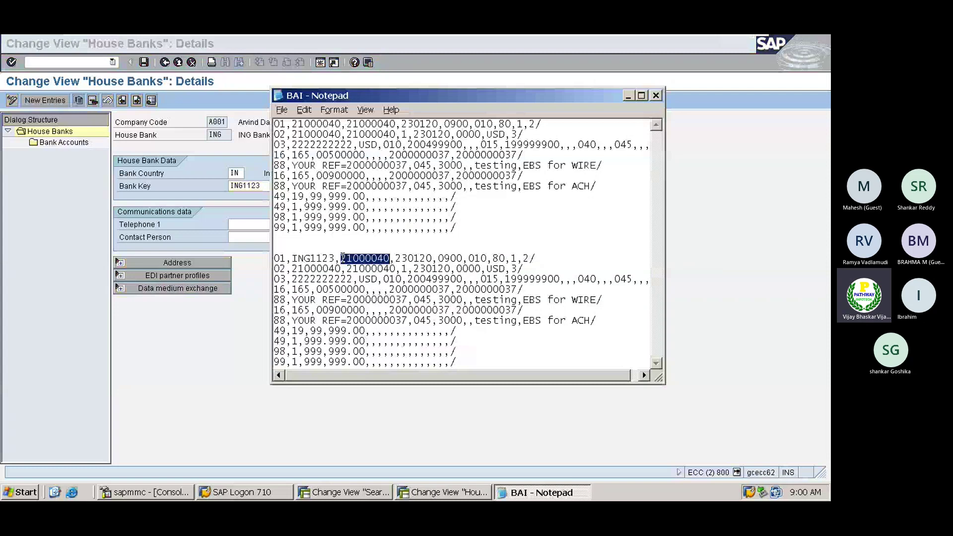
pyautogui.hotkey('ctrl', 'v')
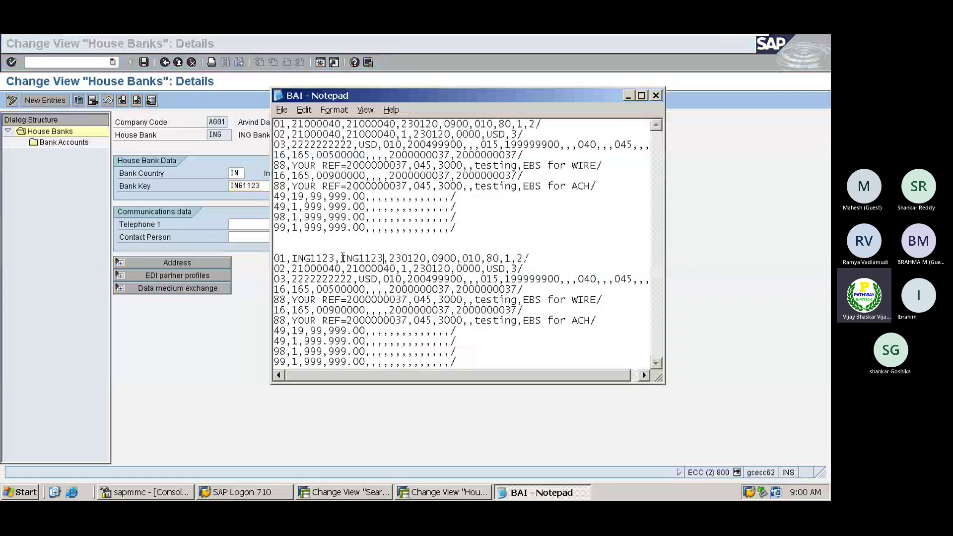
# - Set the date in the 01 line of the second record set to 230202
pyautogui.click(423, 258)
pyautogui.press('BackSpace')
pyautogui.press('BackSpace')
pyautogui.press('BackSpace')
pyautogui.press('BackSpace')
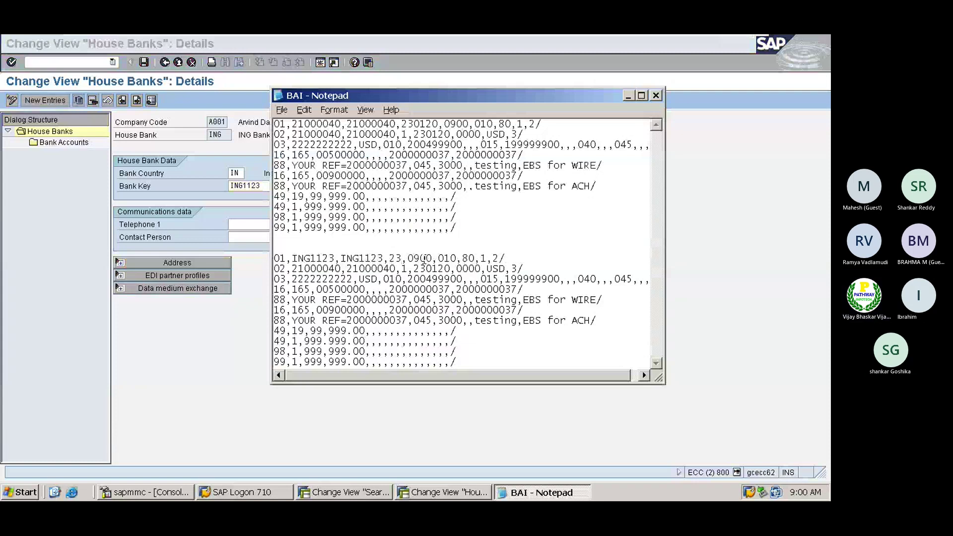
pyautogui.write('02')
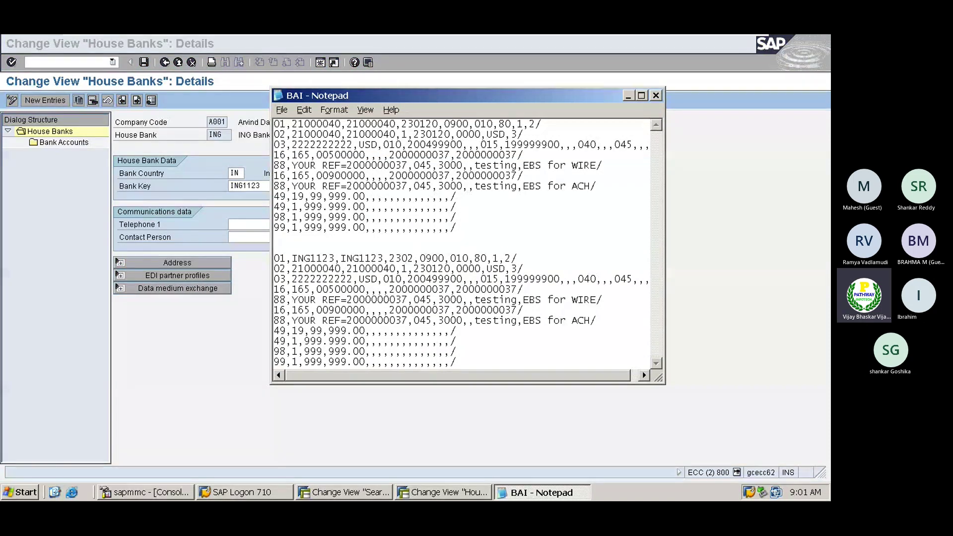
pyautogui.write('02')
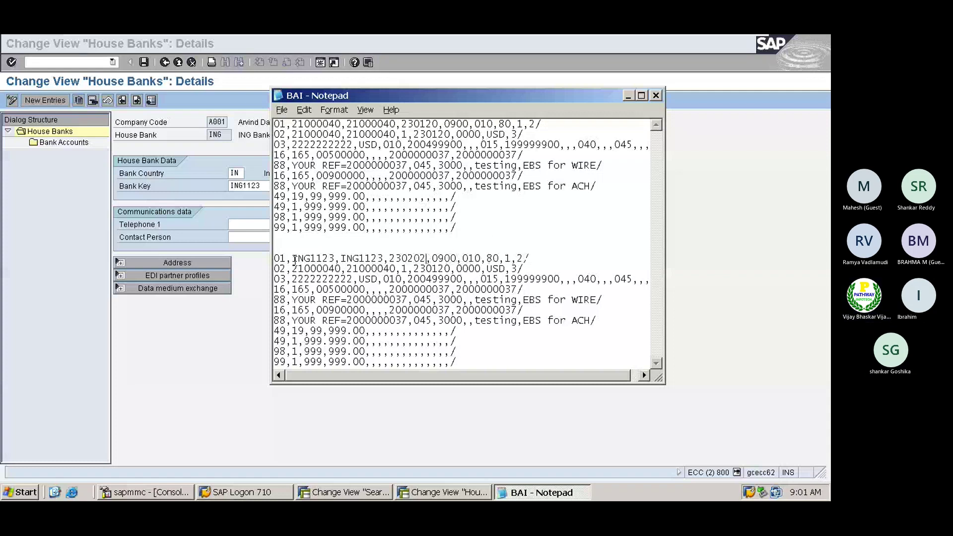
# - Copy ING1123 from the 01 line over both bank keys in the 02 line of the second record set
pyautogui.moveTo(298, 258); pyautogui.dragTo(304, 258)
pyautogui.click(294, 258)
pyautogui.hotkey('shift', 'Right')
pyautogui.hotkey('shift', 'Right')
pyautogui.hotkey('shift', 'Right')
pyautogui.hotkey('shift', 'Right')
pyautogui.hotkey('shift', 'Right')
pyautogui.hotkey('shift', 'Right')
pyautogui.hotkey('shift', 'Right')
pyautogui.hotkey('ctrl', 'c')
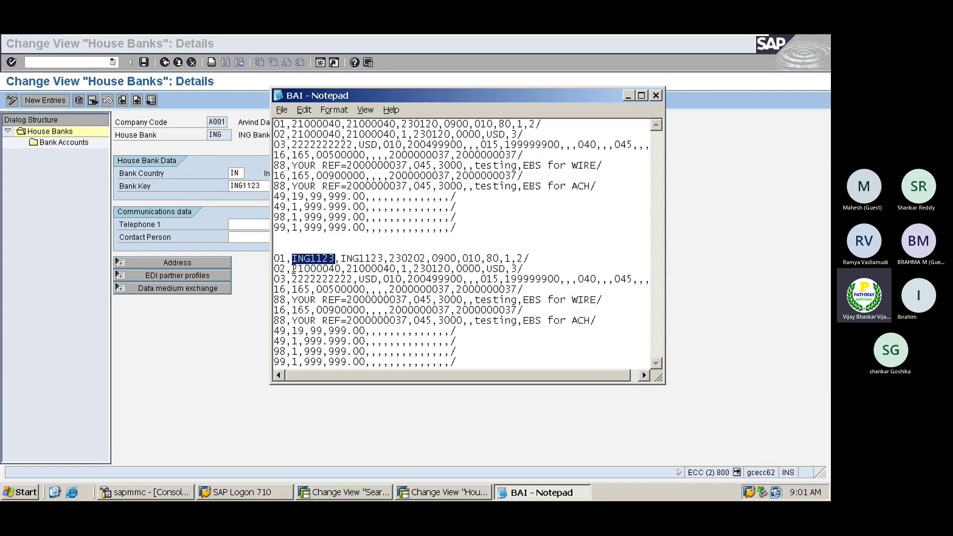
pyautogui.click(293, 269)
pyautogui.hotkey('shift', 'Right')
pyautogui.hotkey('shift', 'Right')
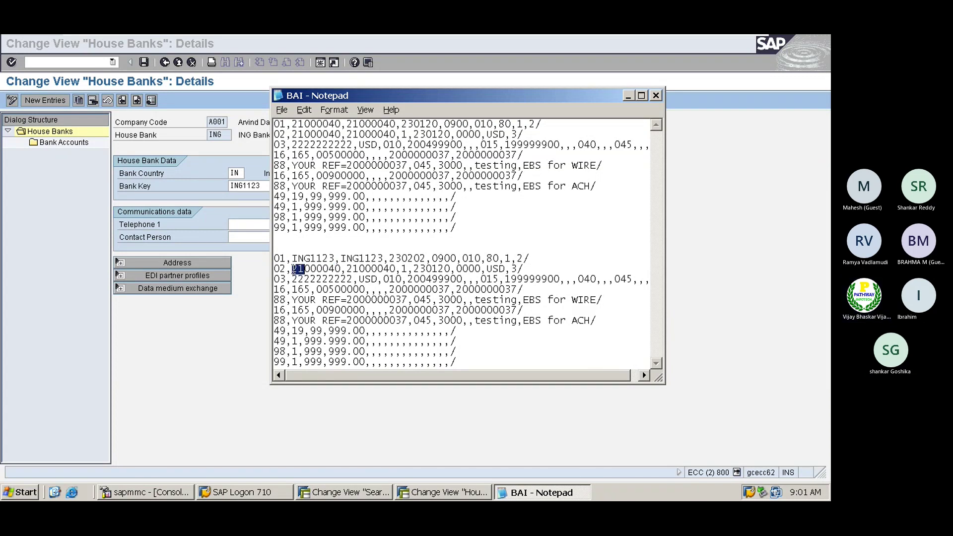
pyautogui.hotkey('shift', 'Right')
pyautogui.hotkey('shift', 'Right')
pyautogui.hotkey('shift', 'Right')
pyautogui.hotkey('shift', 'Right')
pyautogui.hotkey('shift', 'Right')
pyautogui.hotkey('shift', 'Right')
pyautogui.hotkey('shift', 'Right')
pyautogui.hotkey('shift', 'Left')
pyautogui.hotkey('ctrl', 'v')
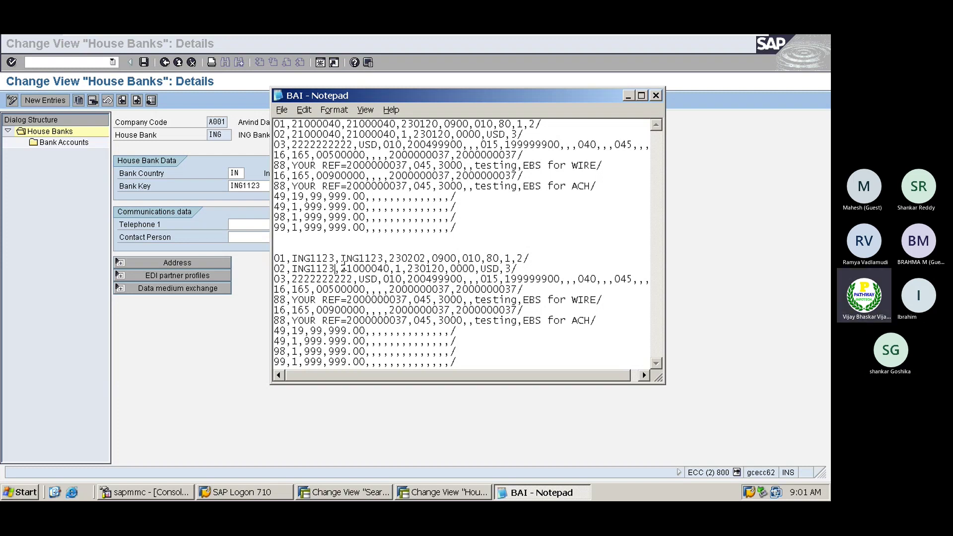
pyautogui.hotkey('shift', 'Right')
pyautogui.hotkey('shift', 'Right')
pyautogui.hotkey('shift', 'Right')
pyautogui.hotkey('shift', 'Right')
pyautogui.hotkey('shift', 'Right')
pyautogui.hotkey('shift', 'Right')
pyautogui.hotkey('shift', 'Right')
pyautogui.hotkey('shift', 'Right')
pyautogui.hotkey('ctrl', 'v')
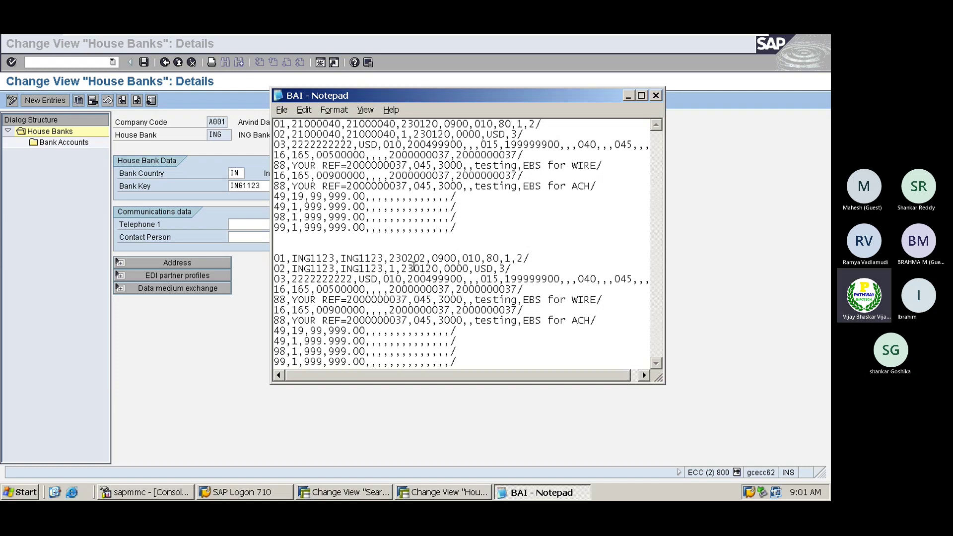
# - Set the date in the 02 line of the second record set to 230202
pyautogui.press('Delete')
pyautogui.press('Delete')
pyautogui.write('02')
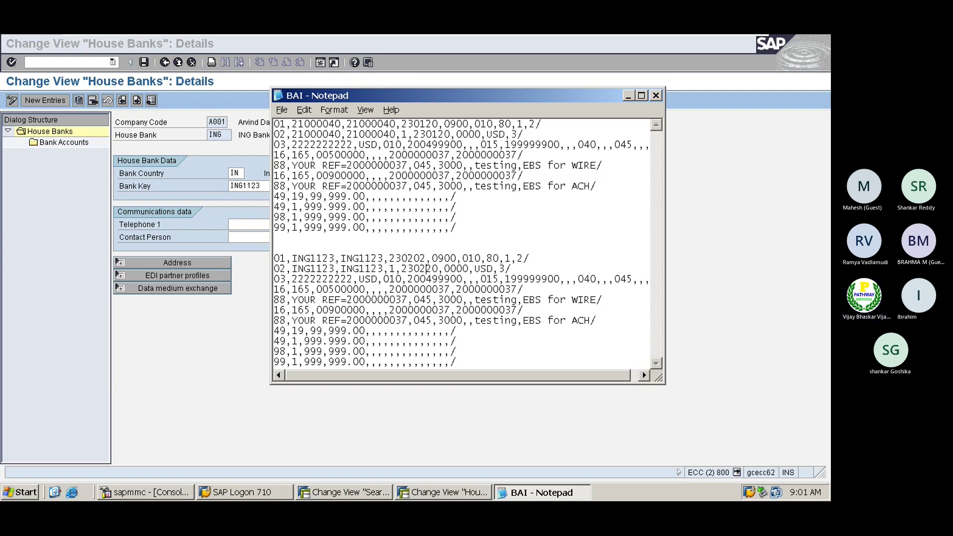
pyautogui.press('Delete')
pyautogui.press('Delete')
pyautogui.write('02')
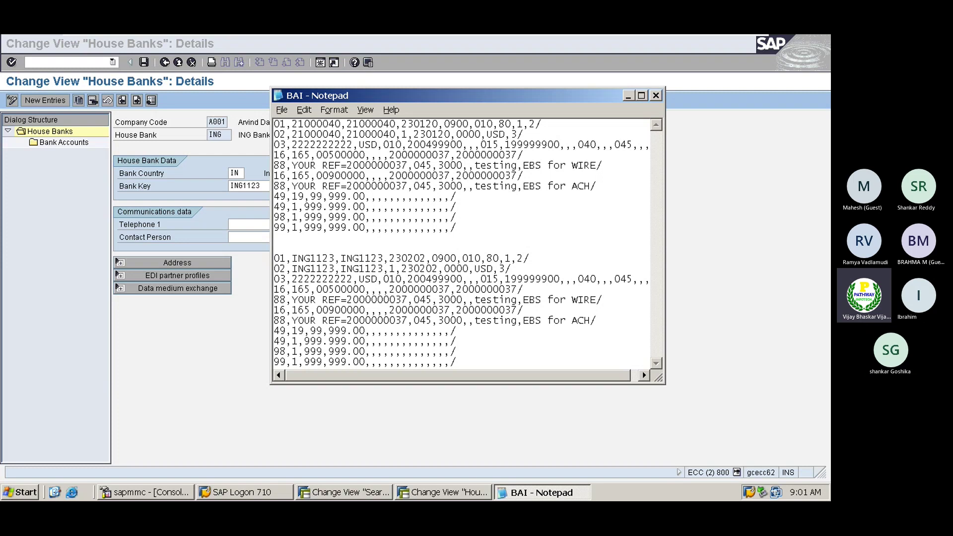
# - Set the currency in the 02 line of the second record set to INR
pyautogui.click(475, 271)
pyautogui.press('Delete')
pyautogui.press('Delete')
pyautogui.press('Delete')
pyautogui.write('INR')
# - Open the ING house bank's account details in SAP, copy the bank account number and return to the BAI file
pyautogui.click(193, 340)
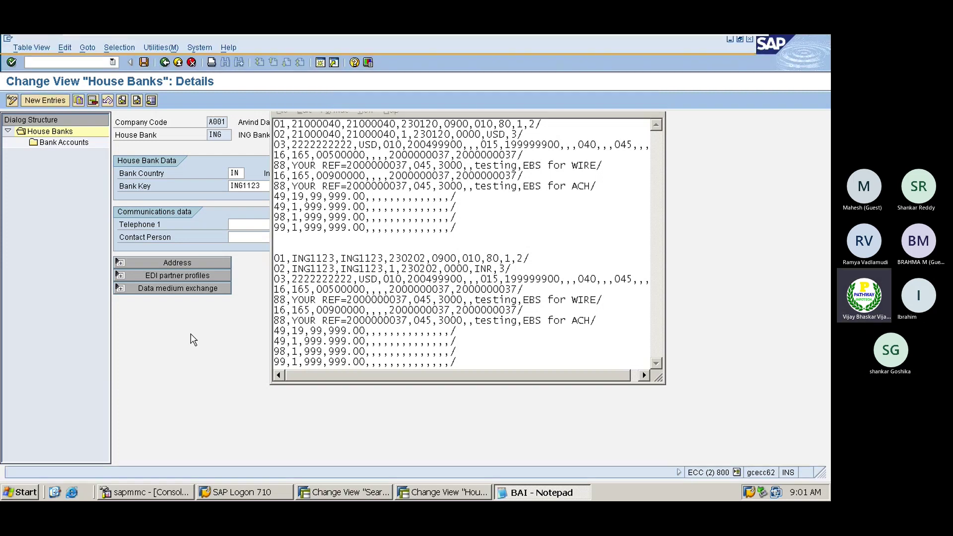
pyautogui.doubleClick(64, 141)
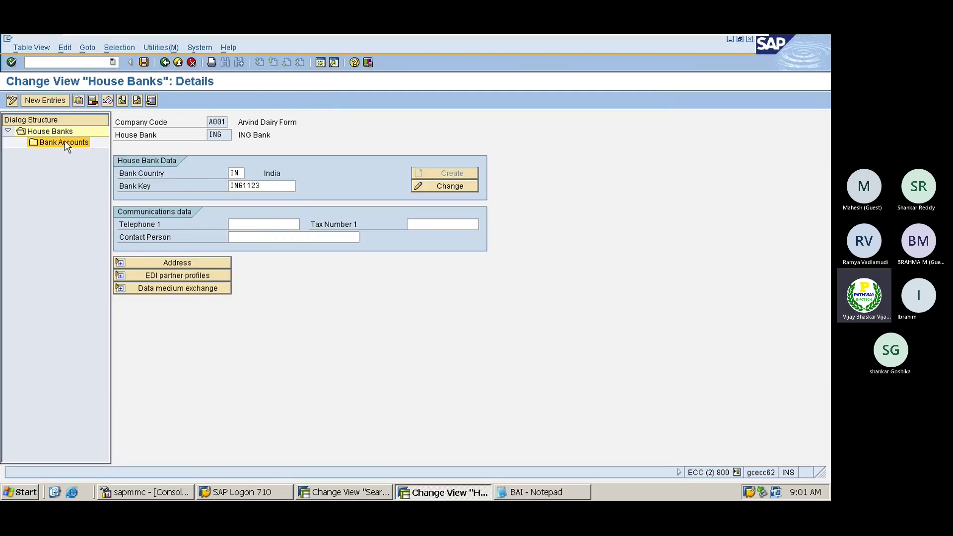
pyautogui.moveTo(253, 198); pyautogui.dragTo(208, 197)
pyautogui.hotkey('ctrl', 'c')
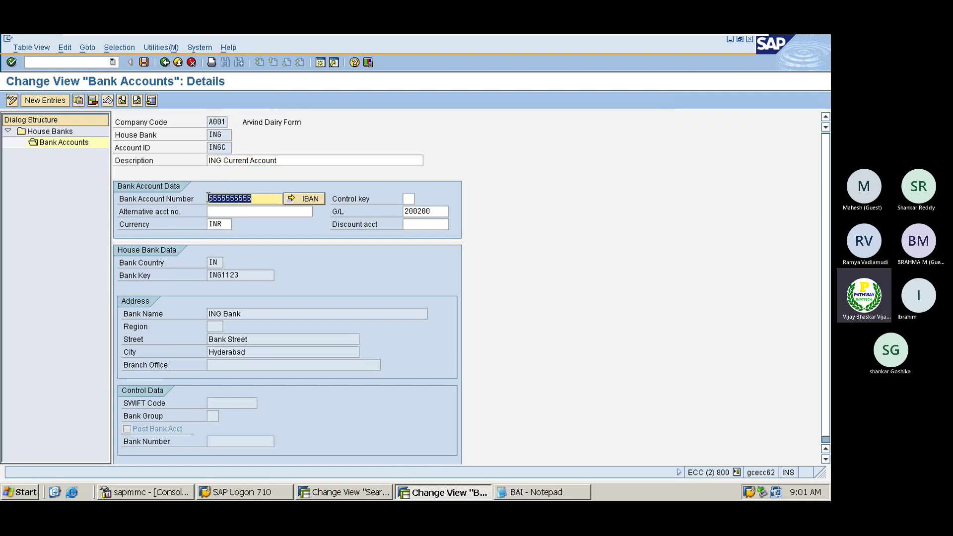
pyautogui.click(207, 197)
pyautogui.hotkey('alt', 'Tab')
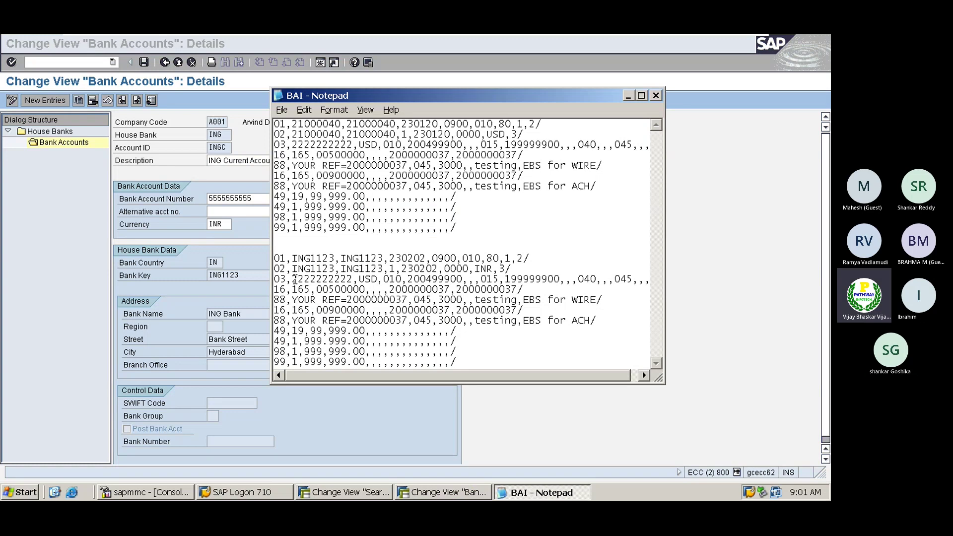
# - Replace the account number in the 03 line of the second record set with the copied ING bank account number
pyautogui.moveTo(311, 280); pyautogui.dragTo(292, 280)
pyautogui.hotkey('shift', 'Right')
pyautogui.hotkey('shift', 'Right')
pyautogui.hotkey('shift', 'Right')
pyautogui.hotkey('shift', 'Right')
pyautogui.hotkey('shift', 'Right')
pyautogui.hotkey('shift', 'Right')
pyautogui.hotkey('shift', 'Right')
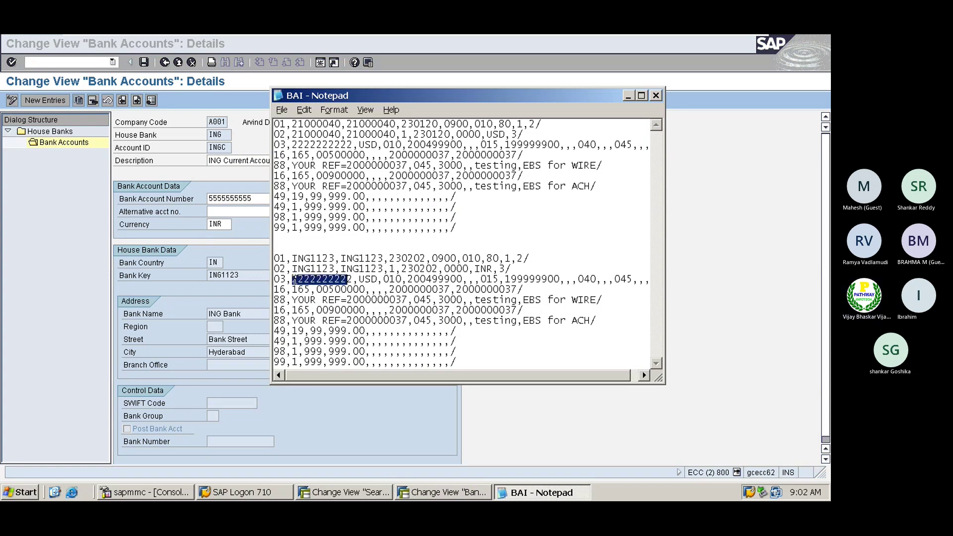
pyautogui.hotkey('ctrl', 'v')
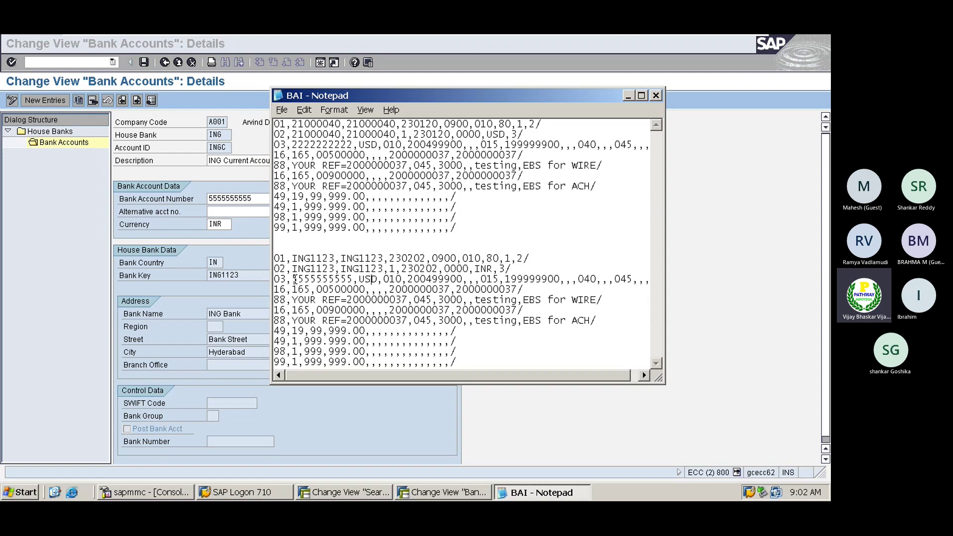
# - Set the currency in the 03 line of the second record set to INR
pyautogui.press('BackSpace')
pyautogui.press('BackSpace')
pyautogui.press('BackSpace')
pyautogui.write('INR')
# - Set the amount after code 010 in the second record set's 03 line to 0000000
pyautogui.click(384, 278)
pyautogui.moveTo(385, 277); pyautogui.dragTo(462, 278)
pyautogui.click(408, 279)
pyautogui.press('Delete')
pyautogui.press('Delete')
pyautogui.press('Delete')
pyautogui.press('Delete')
pyautogui.press('Delete')
pyautogui.press('Delete')
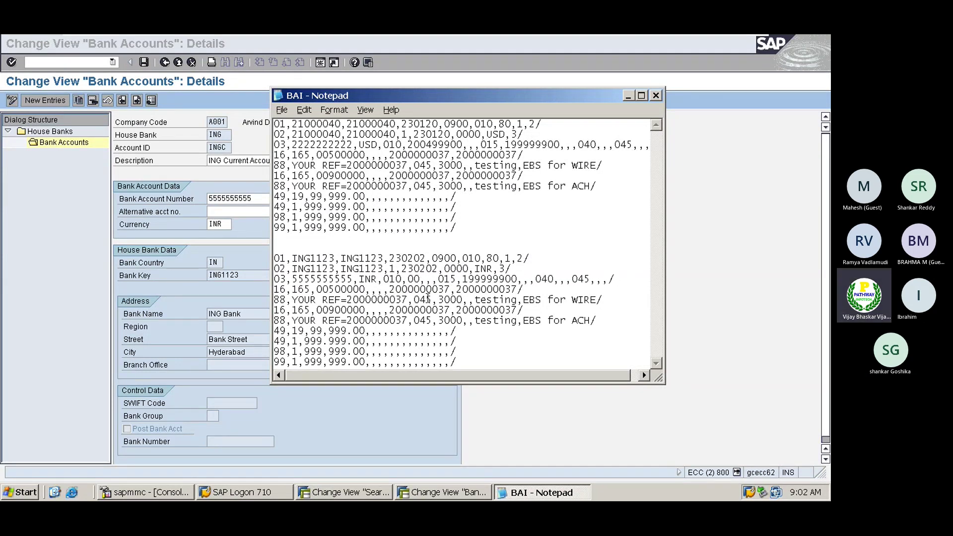
pyautogui.write('00000')
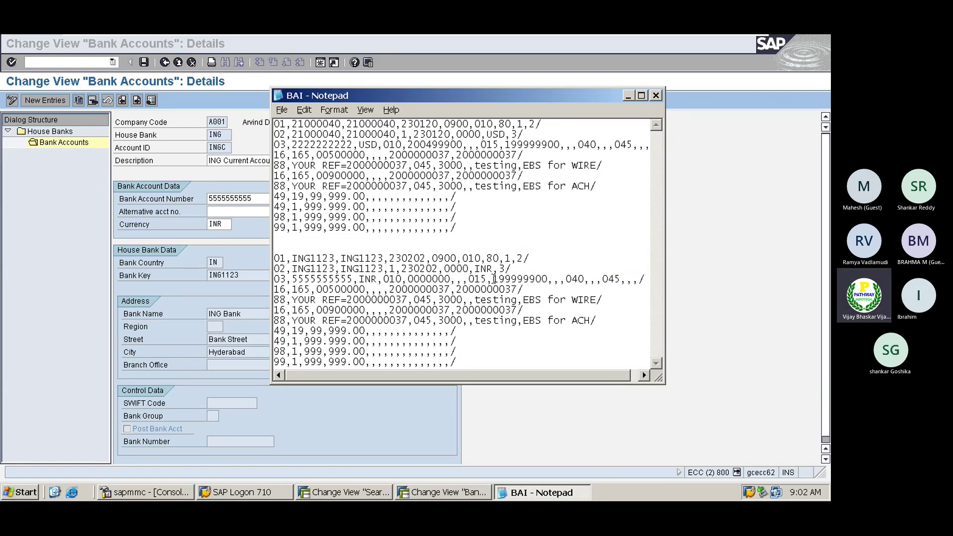
# - Set the amount after code 015 in the second record set's 03 line to 000000
pyautogui.click(493, 280)
pyautogui.press('Delete')
pyautogui.press('Delete')
pyautogui.press('Delete')
pyautogui.press('Delete')
pyautogui.press('Delete')
pyautogui.press('Delete')
pyautogui.press('Delete')
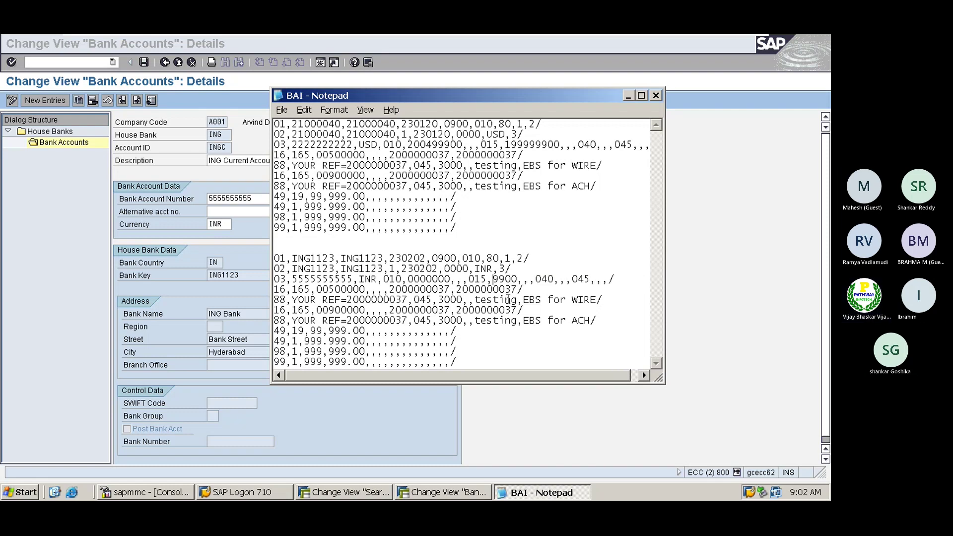
pyautogui.write('0000')
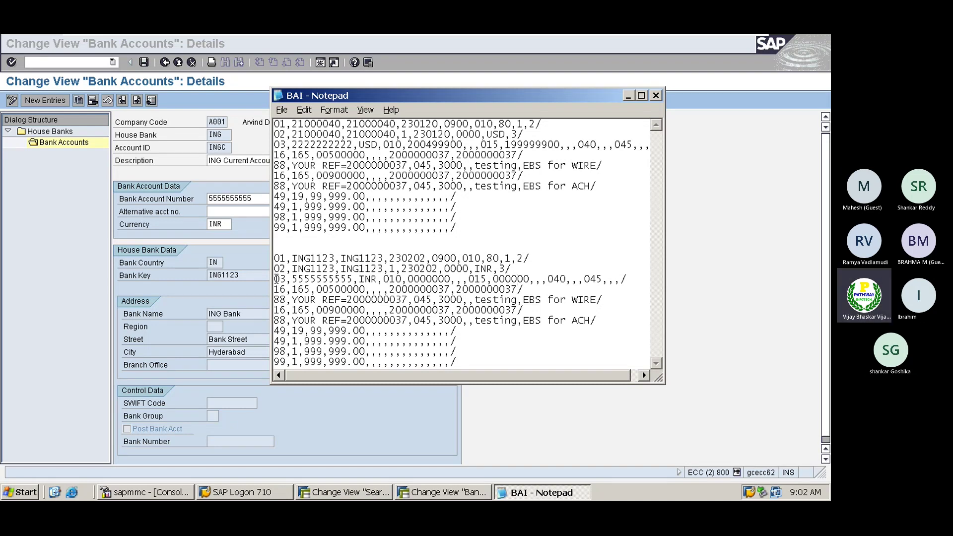
pyautogui.moveTo(276, 279); pyautogui.dragTo(624, 279)
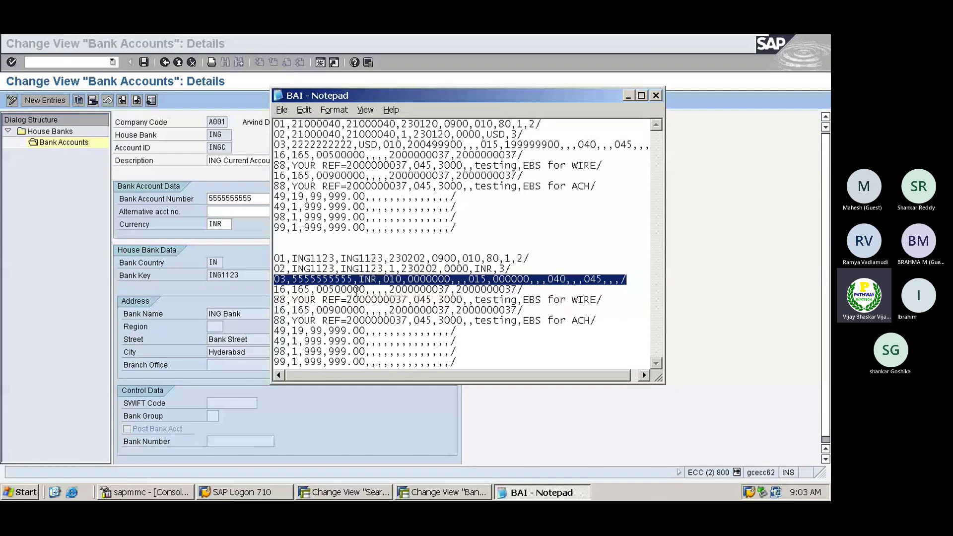
# - Display the open customer line items of company code A001 with transaction FBL5N to find document numbers for the 16 lines' references
pyautogui.click(391, 289)
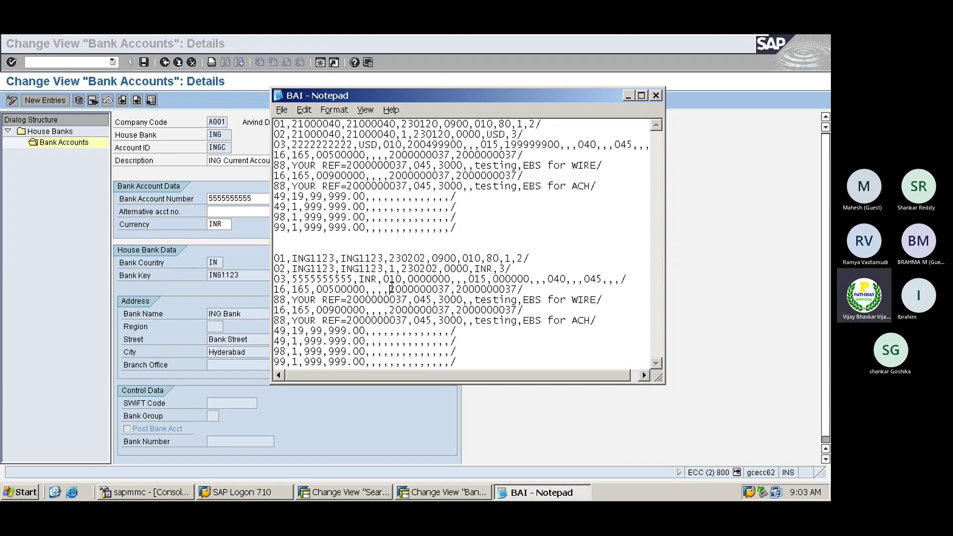
pyautogui.moveTo(390, 289); pyautogui.dragTo(449, 289)
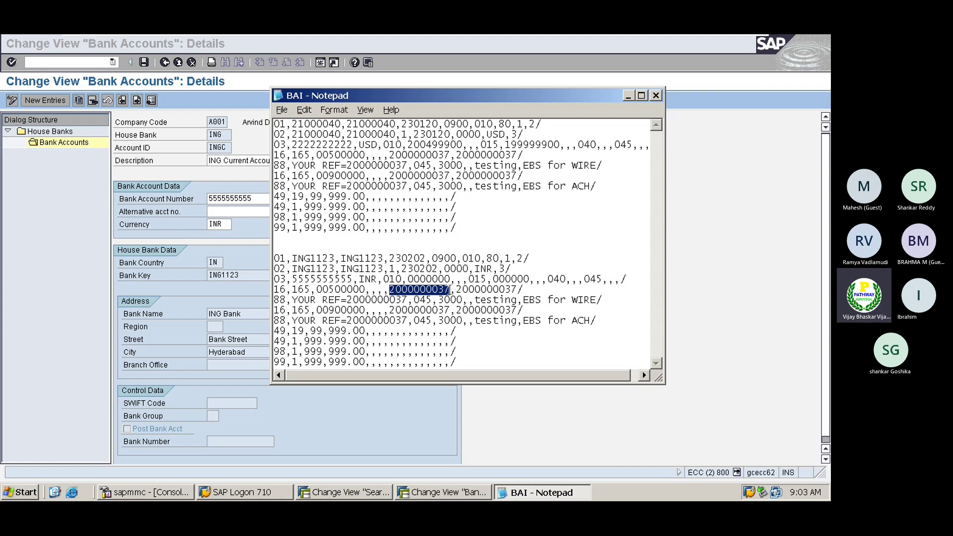
pyautogui.click(439, 492)
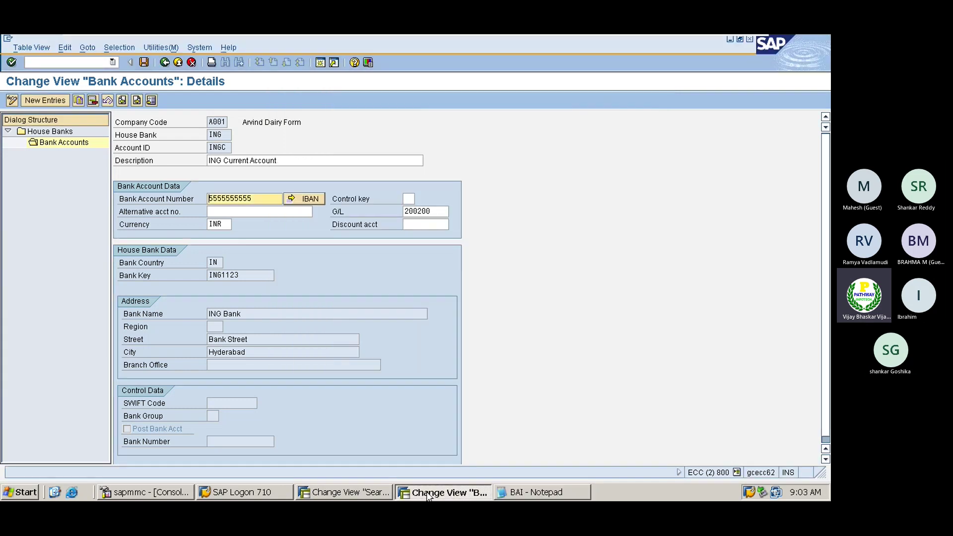
pyautogui.click(27, 62)
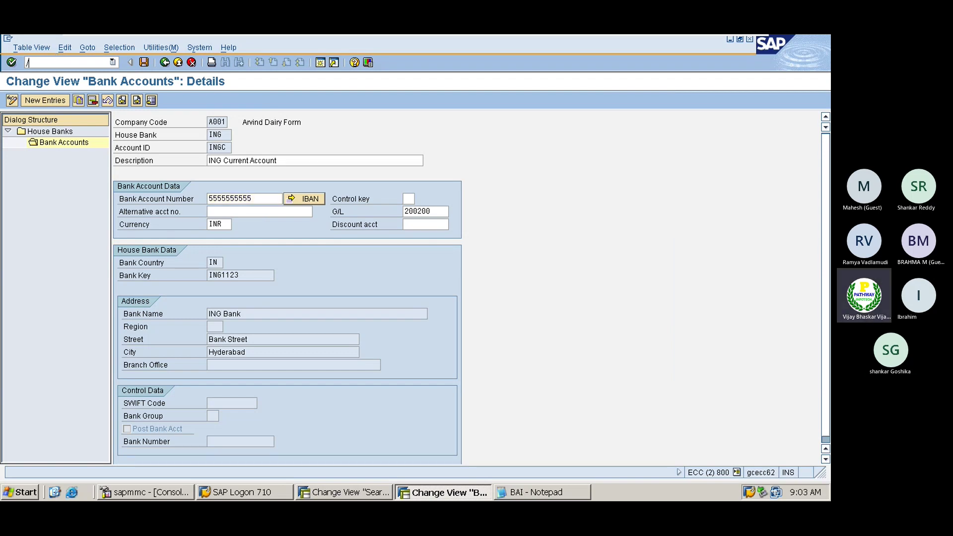
pyautogui.write('/nfbl5n')
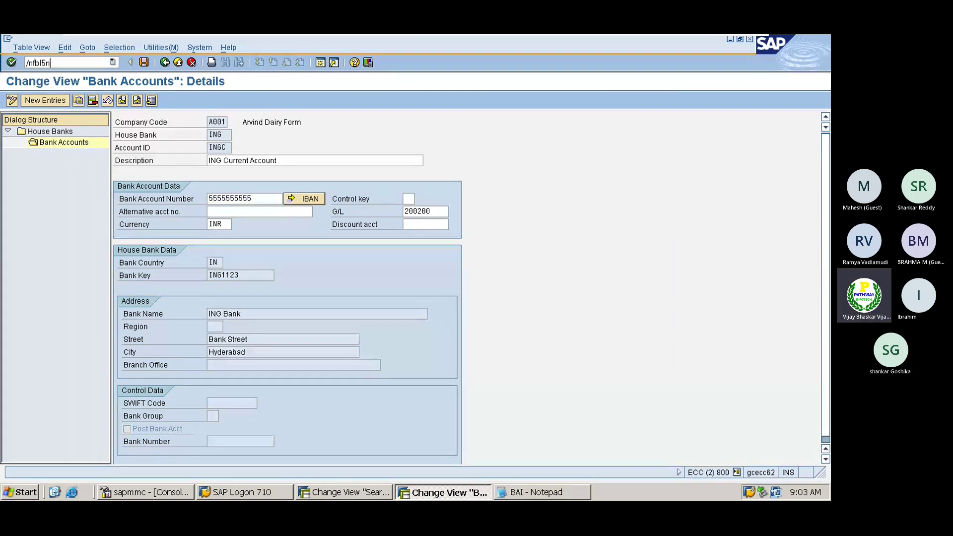
pyautogui.press('Return')
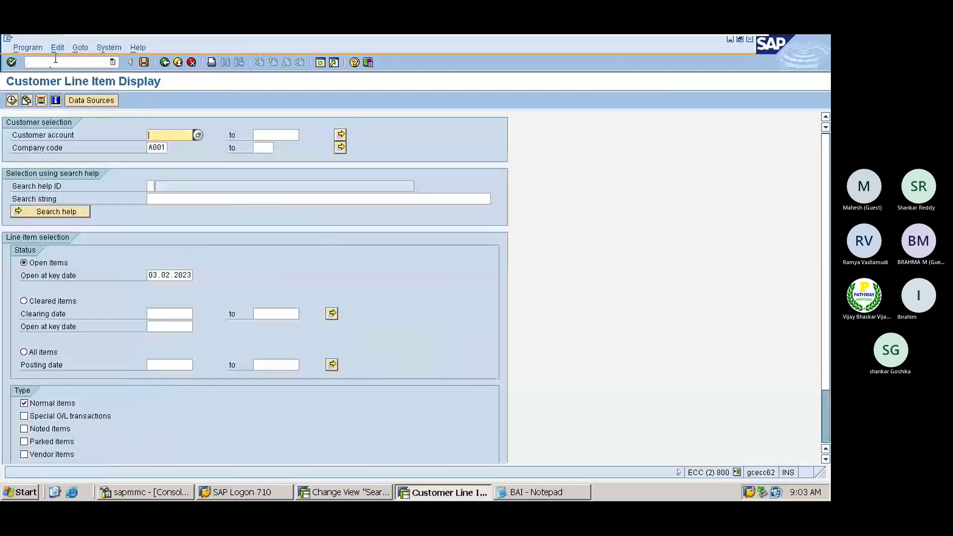
pyautogui.click(13, 100)
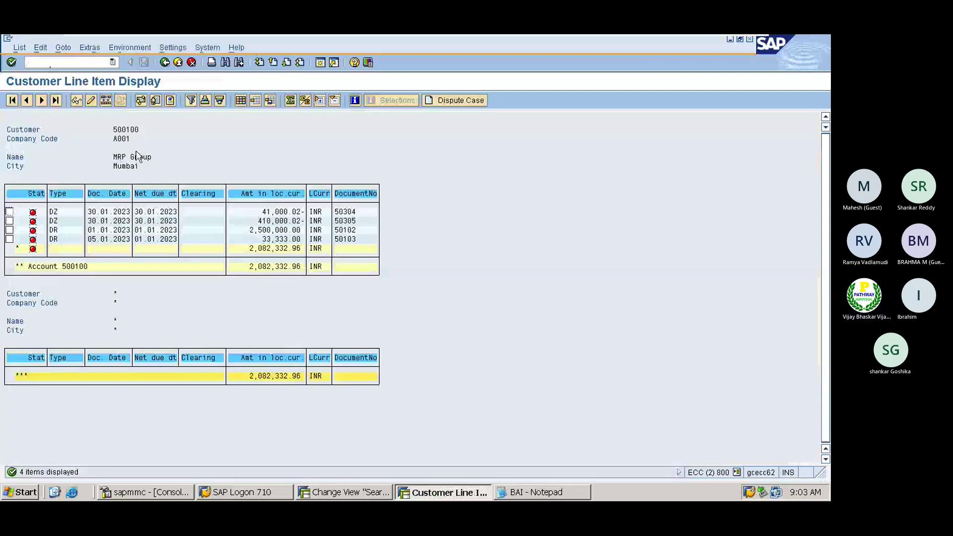
pyautogui.click(336, 212)
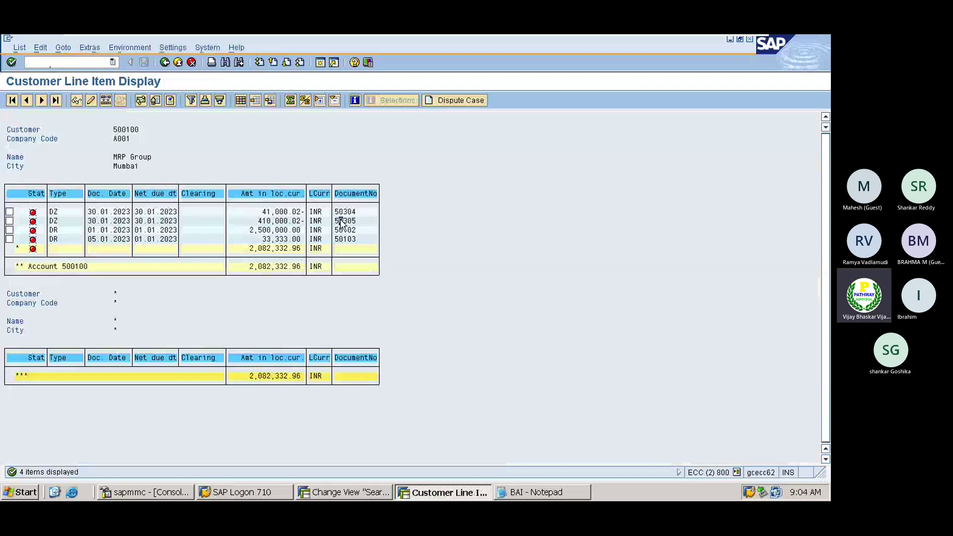
pyautogui.click(341, 221)
pyautogui.click(337, 239)
pyautogui.hotkey('alt', 'Tab')
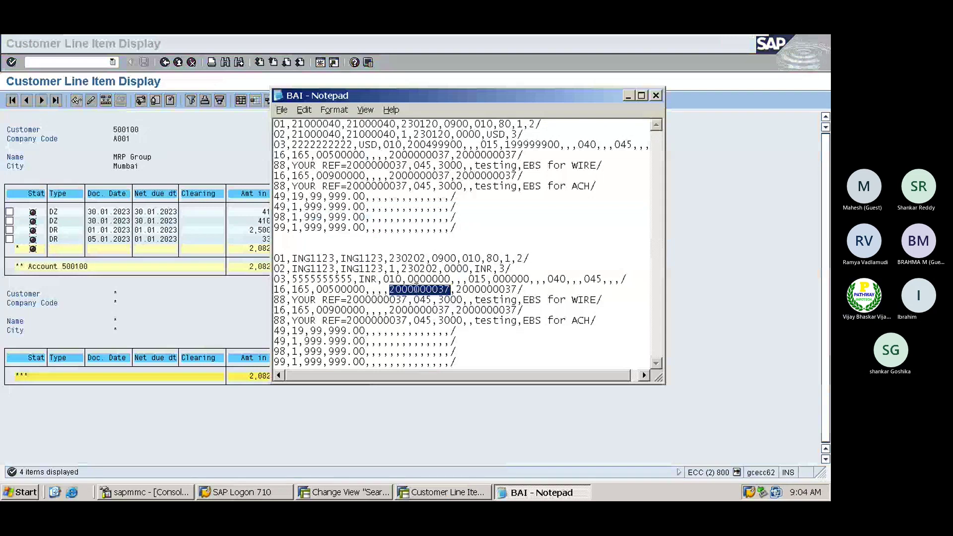
pyautogui.write('50103')
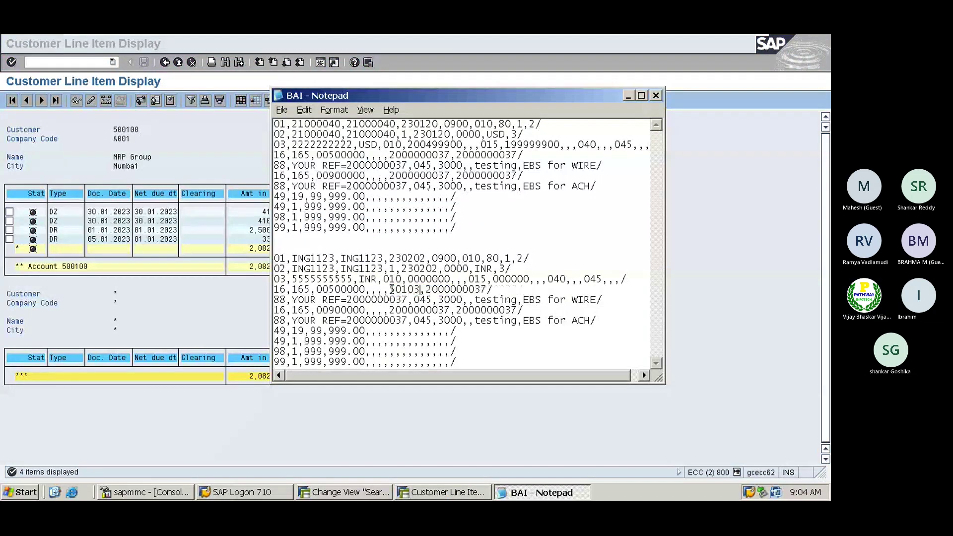
pyautogui.press('Left')
pyautogui.press('Left')
pyautogui.press('Left')
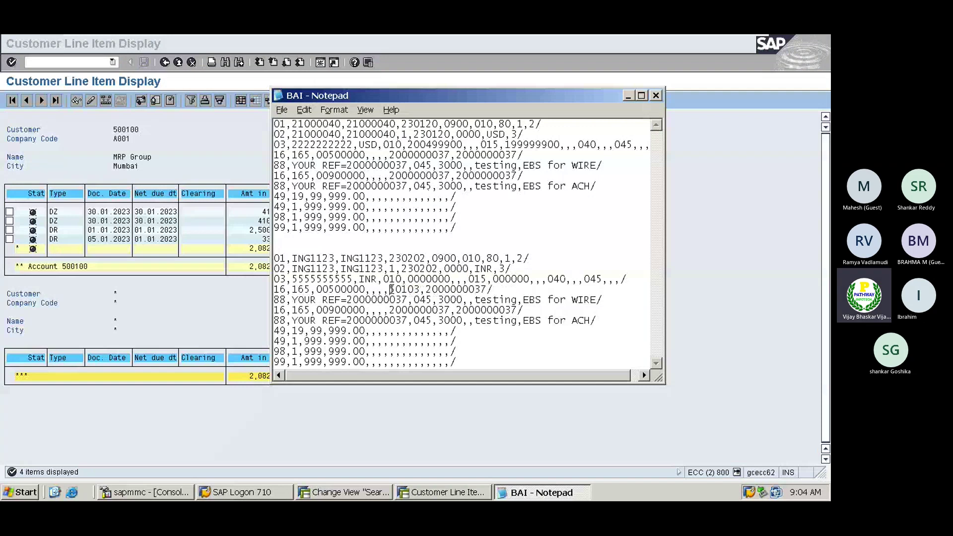
pyautogui.press('Left')
pyautogui.press('Left')
pyautogui.write('00000')
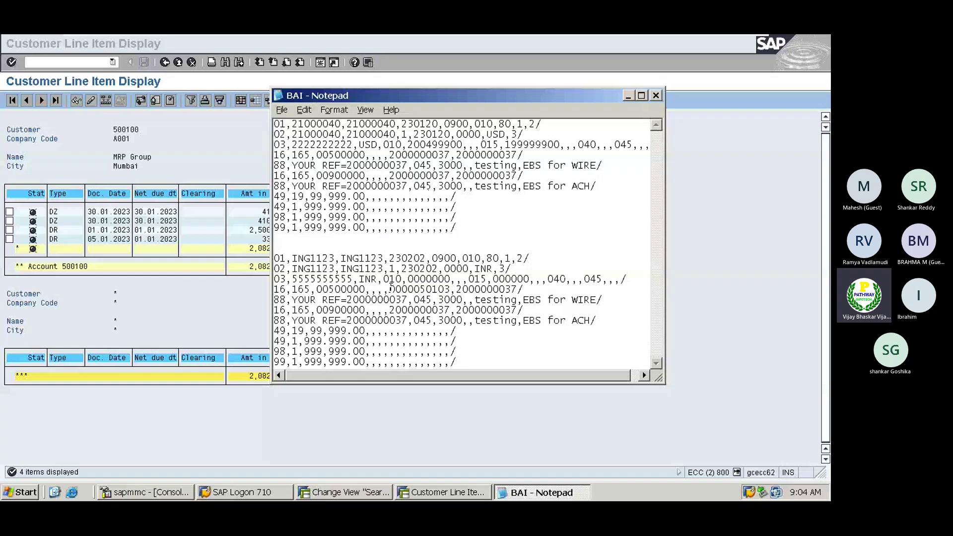
pyautogui.moveTo(390, 289); pyautogui.dragTo(449, 289)
pyautogui.hotkey('ctrl', 'c')
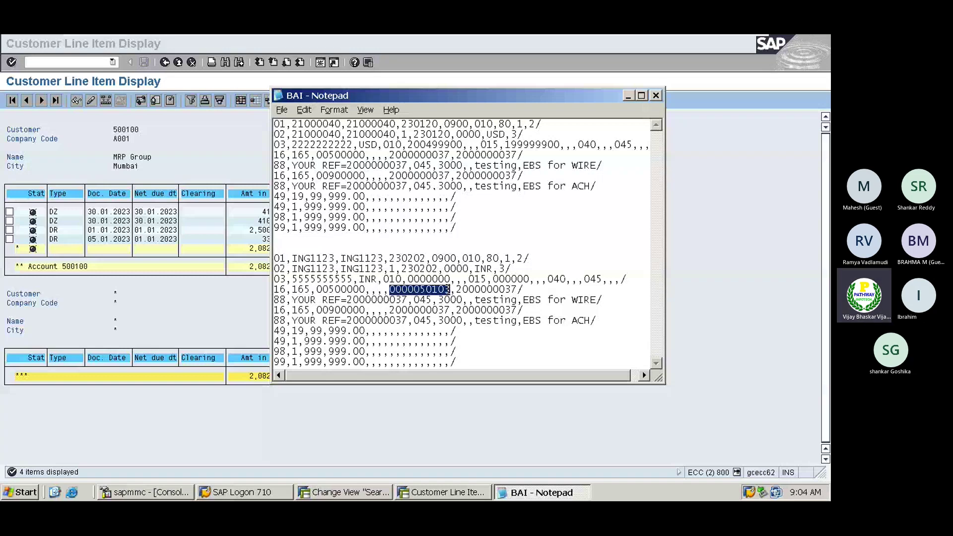
pyautogui.click(458, 289)
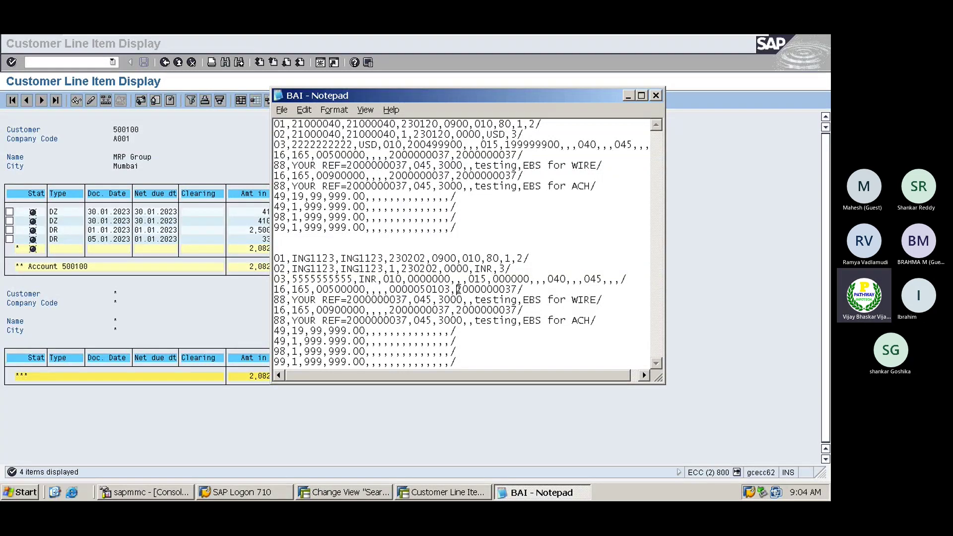
pyautogui.moveTo(457, 289); pyautogui.dragTo(468, 290)
pyautogui.doubleClick(460, 288)
pyautogui.hotkey('ctrl', 'v')
# - Set the amount in the second record set's first 16 line to 003333300, matching document 50103, with the line item list kept in view
pyautogui.hotkey('alt', 'Tab')
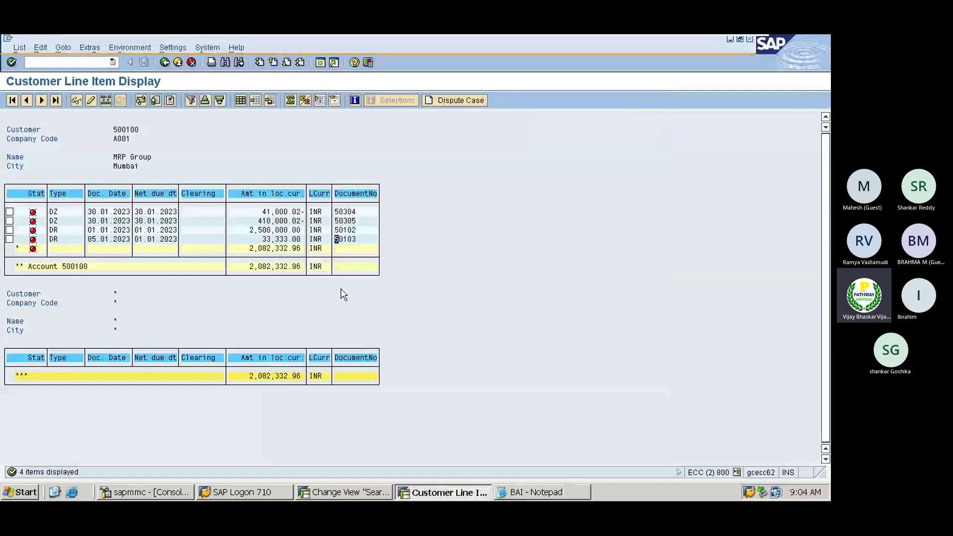
pyautogui.hotkey('alt', 'Tab')
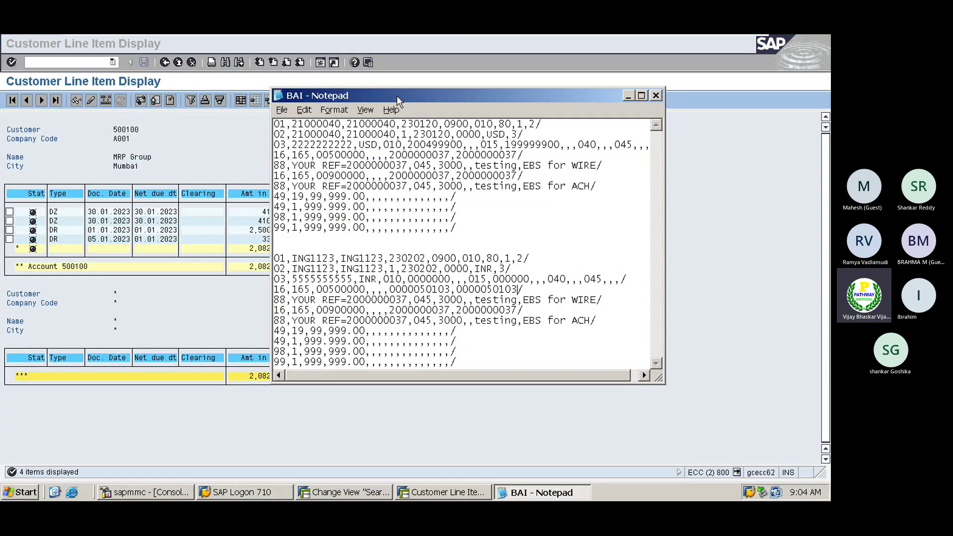
pyautogui.moveTo(397, 95); pyautogui.dragTo(513, 125)
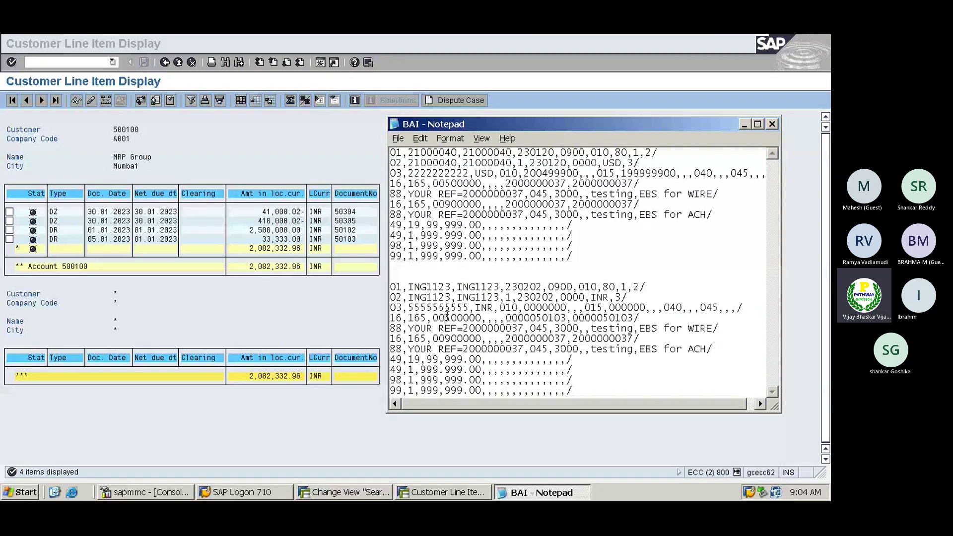
pyautogui.click(447, 316)
pyautogui.press('Delete')
pyautogui.press('Delete')
pyautogui.write('33')
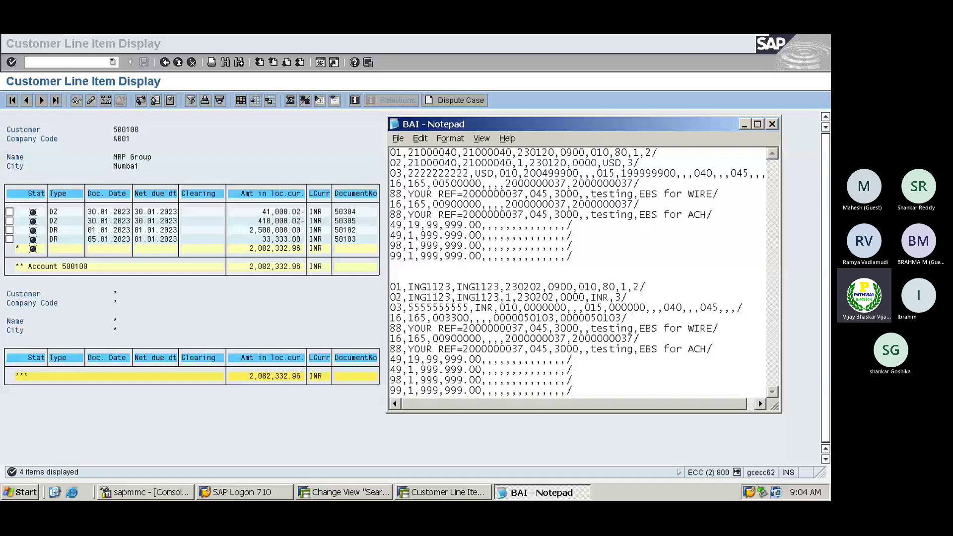
pyautogui.press('Delete')
pyautogui.press('Delete')
pyautogui.write('333')
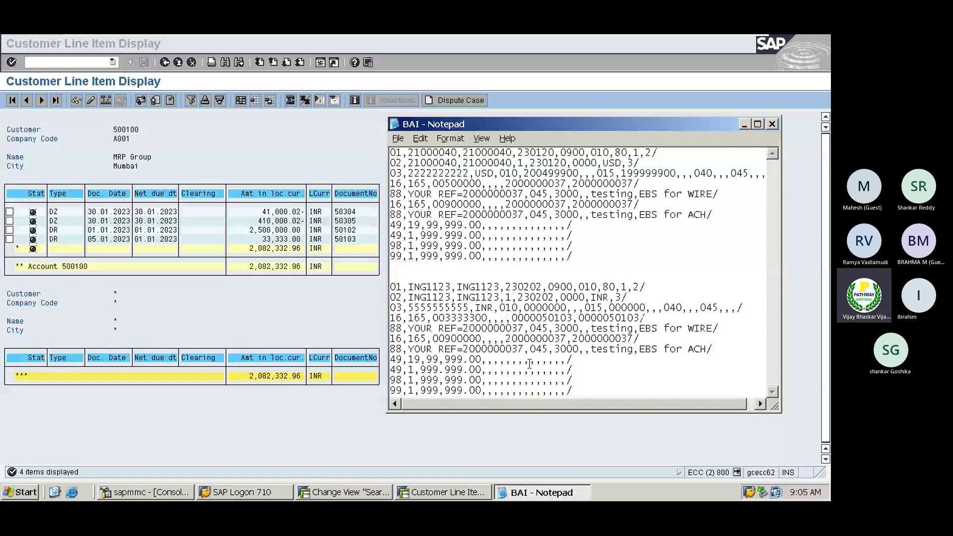
# - Replace the second record set's other 16 line, above the ACH text, with a copy of its first 16 line
pyautogui.click(339, 234)
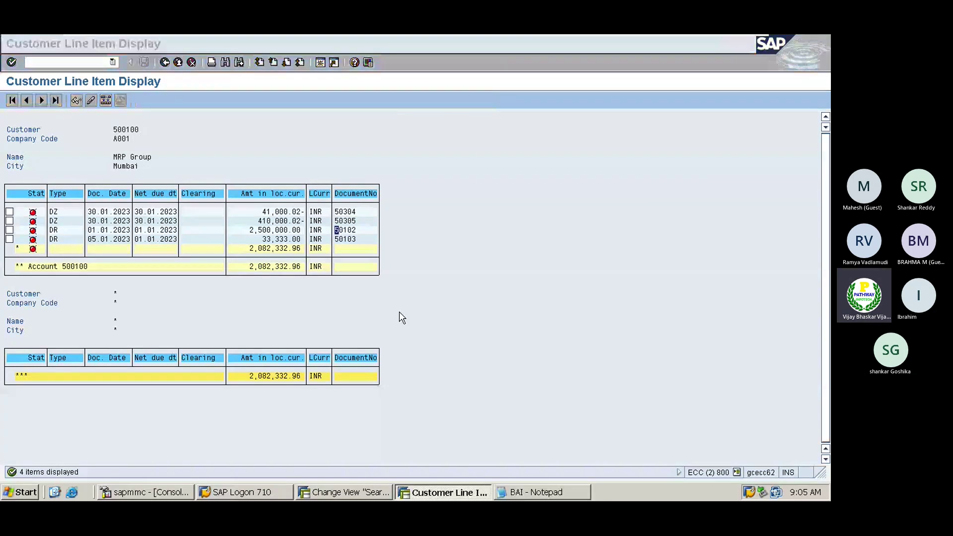
pyautogui.hotkey('alt', 'Tab')
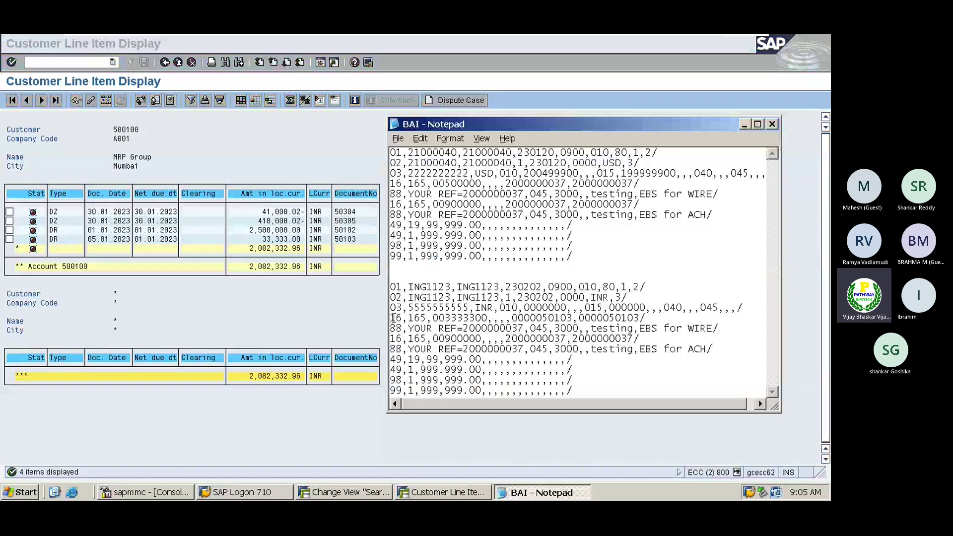
pyautogui.hotkey('shift', 'End')
pyautogui.hotkey('ctrl', 'c')
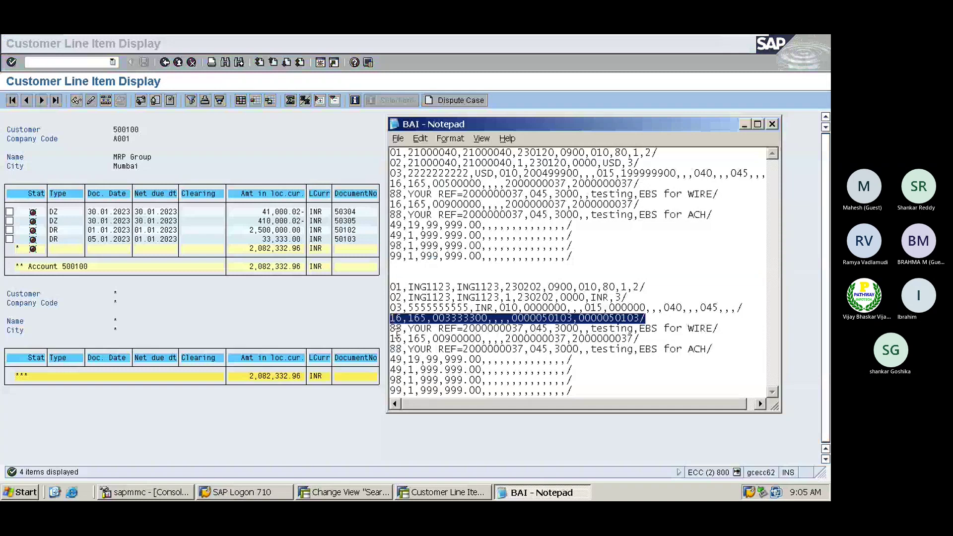
pyautogui.click(391, 338)
pyautogui.hotkey('shift', 'End')
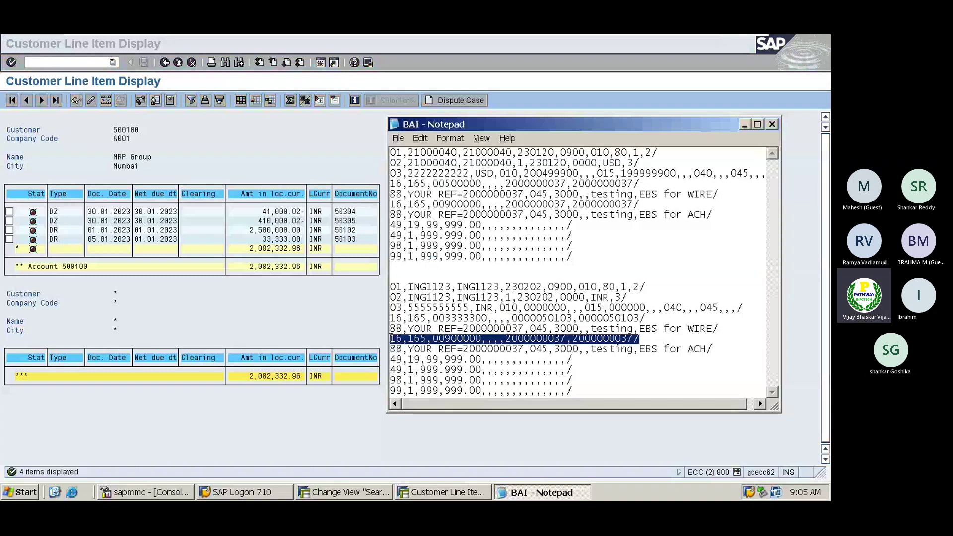
pyautogui.hotkey('ctrl', 'v')
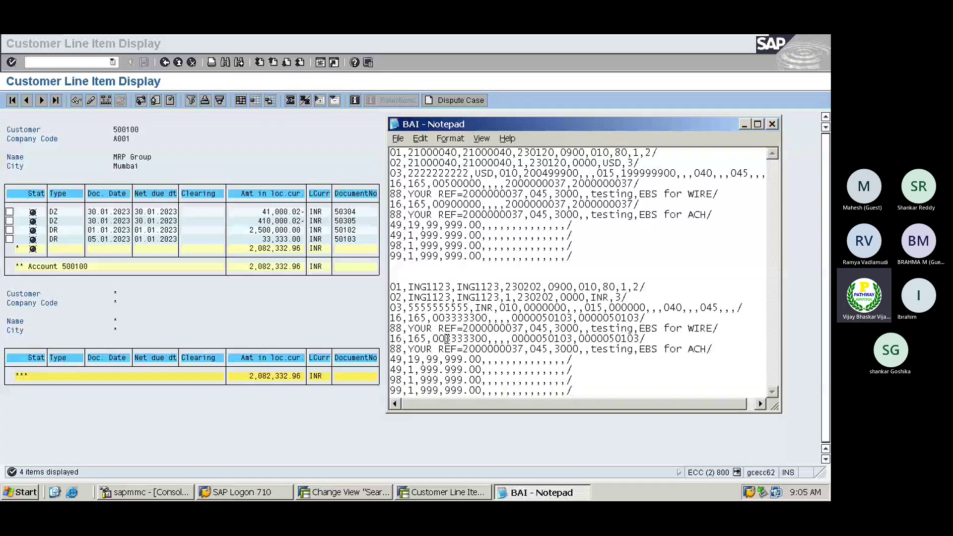
pyautogui.press('Delete')
pyautogui.press('Delete')
pyautogui.press('Delete')
pyautogui.press('Delete')
pyautogui.press('Delete')
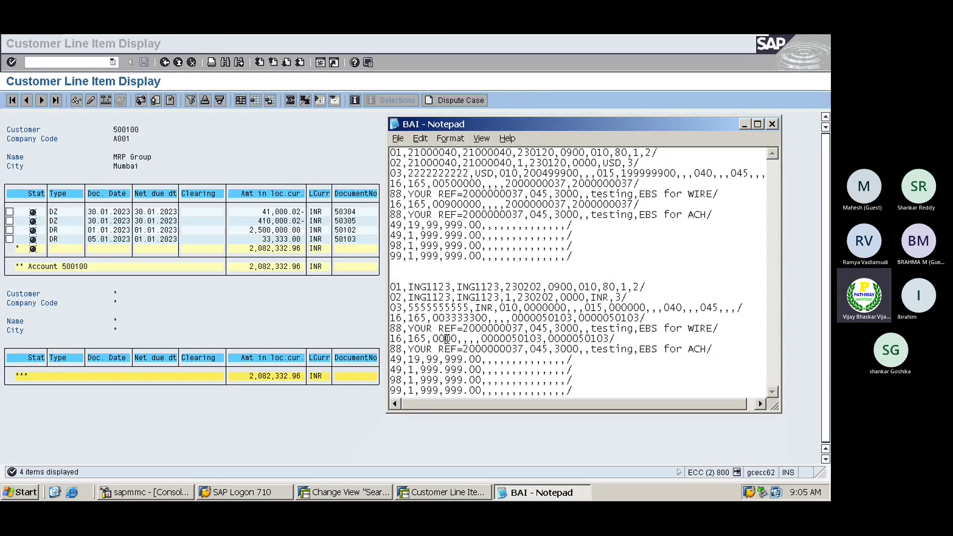
pyautogui.write('2500')
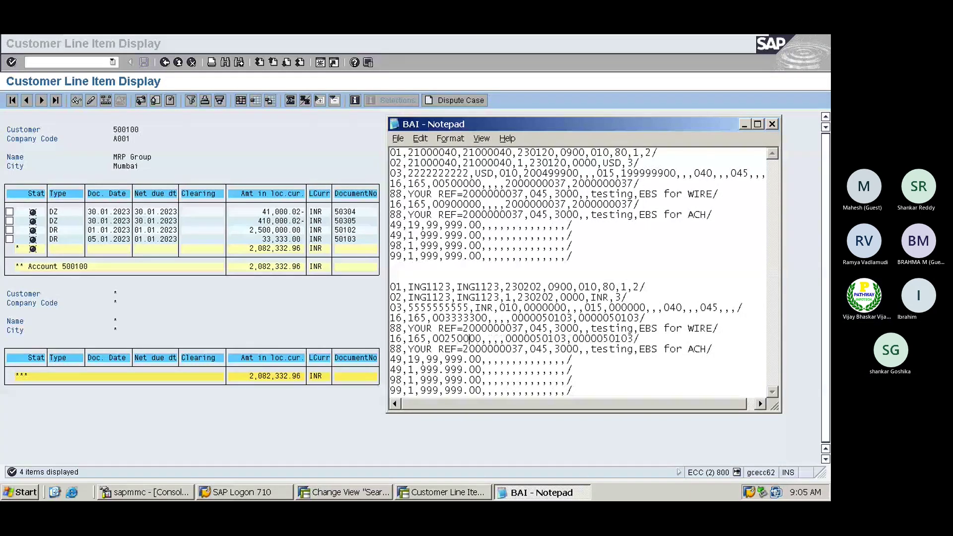
pyautogui.write('00000')
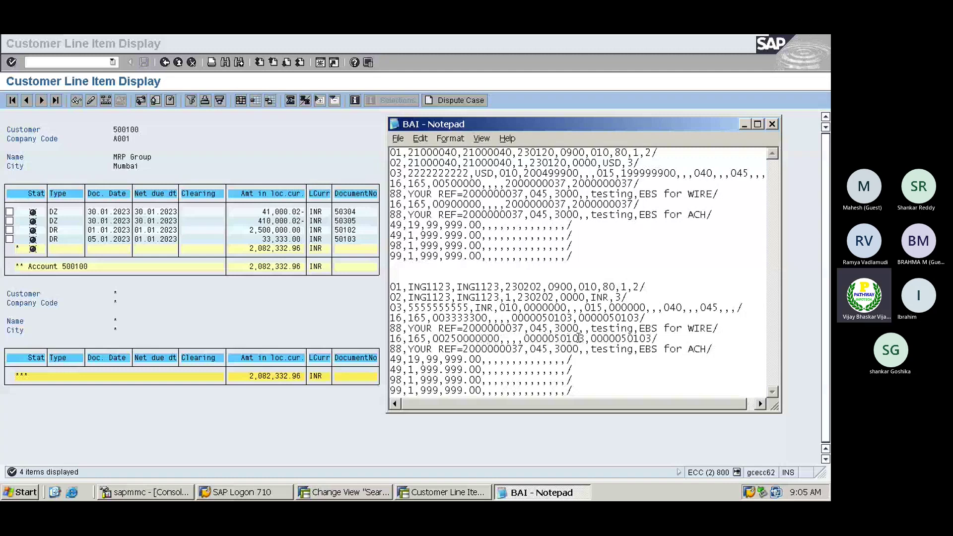
pyautogui.click(580, 338)
pyautogui.press('Delete')
pyautogui.write('2')
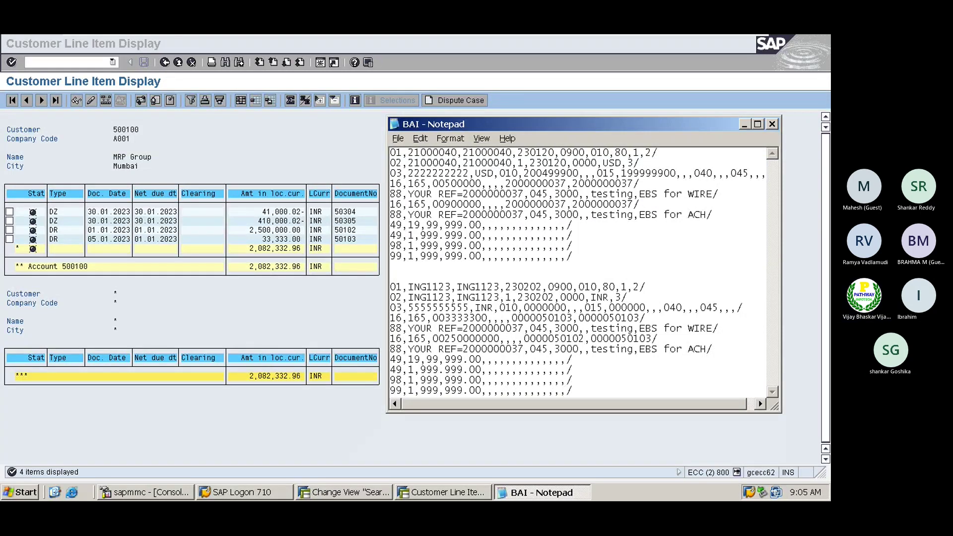
pyautogui.click(648, 339)
pyautogui.press('Delete')
pyautogui.write('2')
pyautogui.moveTo(513, 318); pyautogui.dragTo(572, 317)
pyautogui.hotkey('ctrl', 'c')
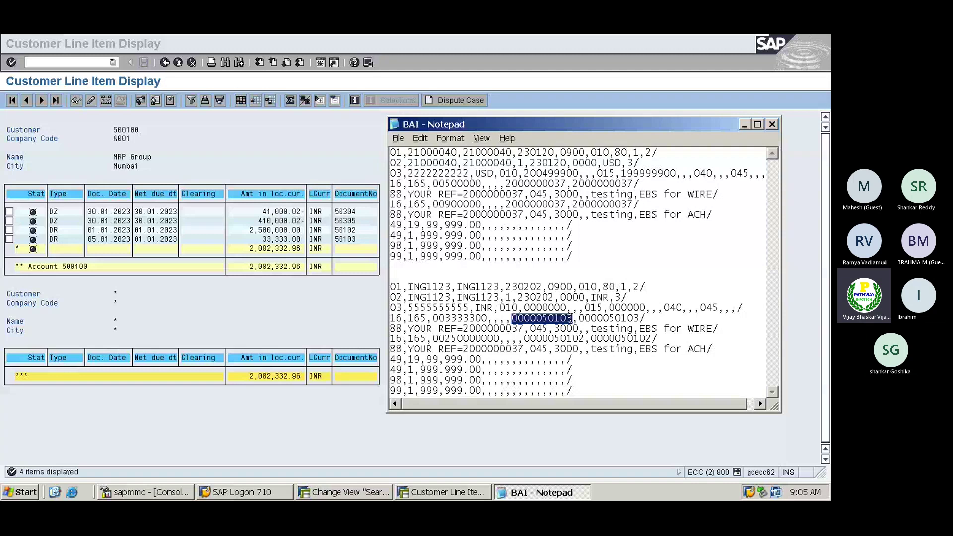
pyautogui.moveTo(464, 332); pyautogui.dragTo(520, 329)
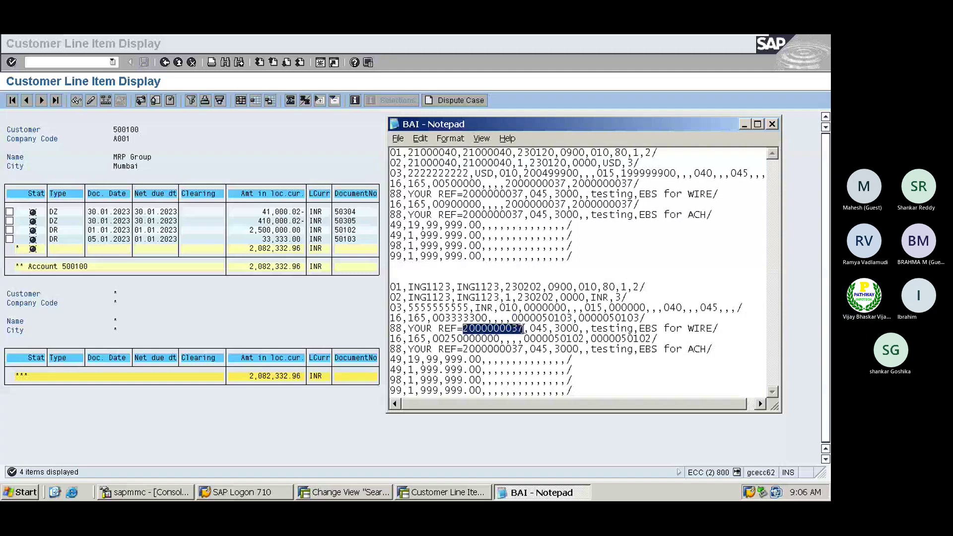
pyautogui.hotkey('ctrl', 'v')
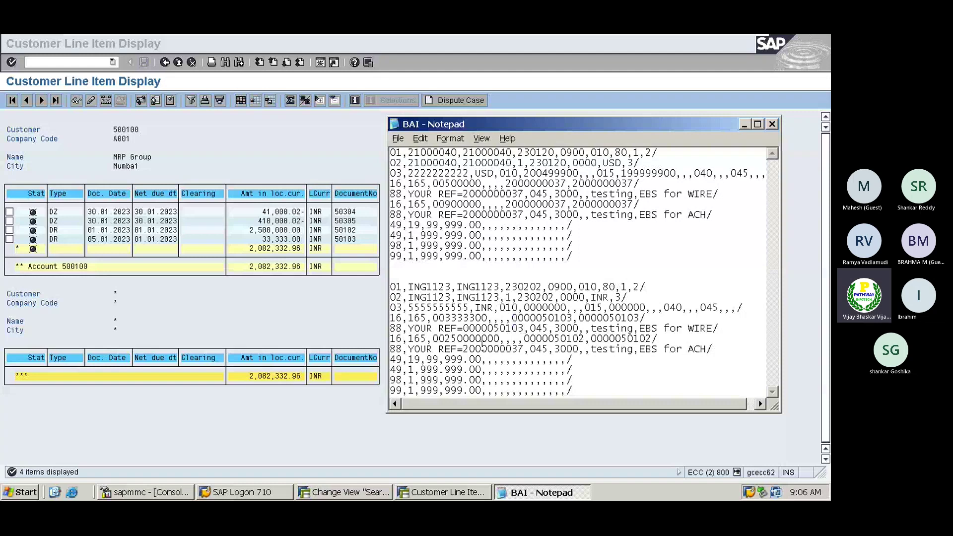
pyautogui.moveTo(463, 349); pyautogui.dragTo(524, 349)
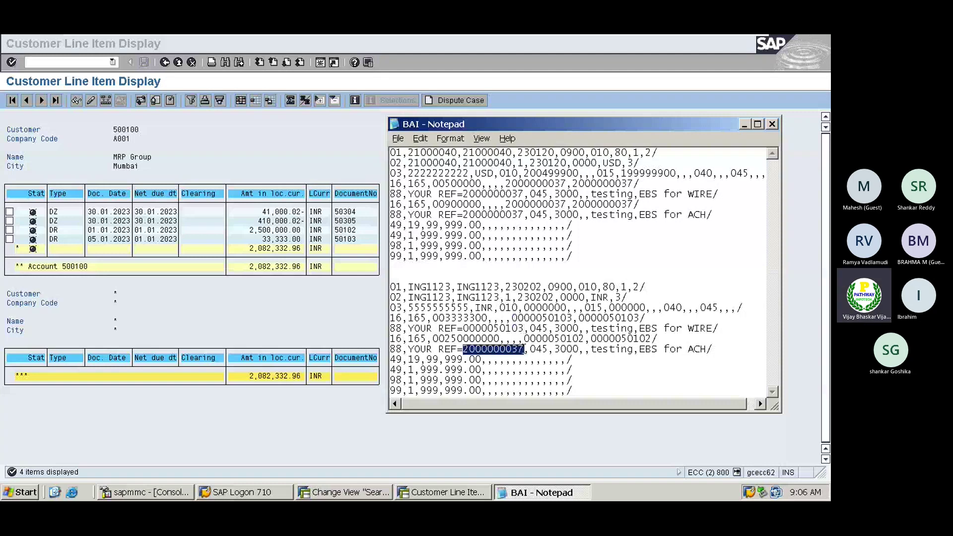
pyautogui.hotkey('ctrl', 'v')
pyautogui.press('BackSpace')
pyautogui.write('2')
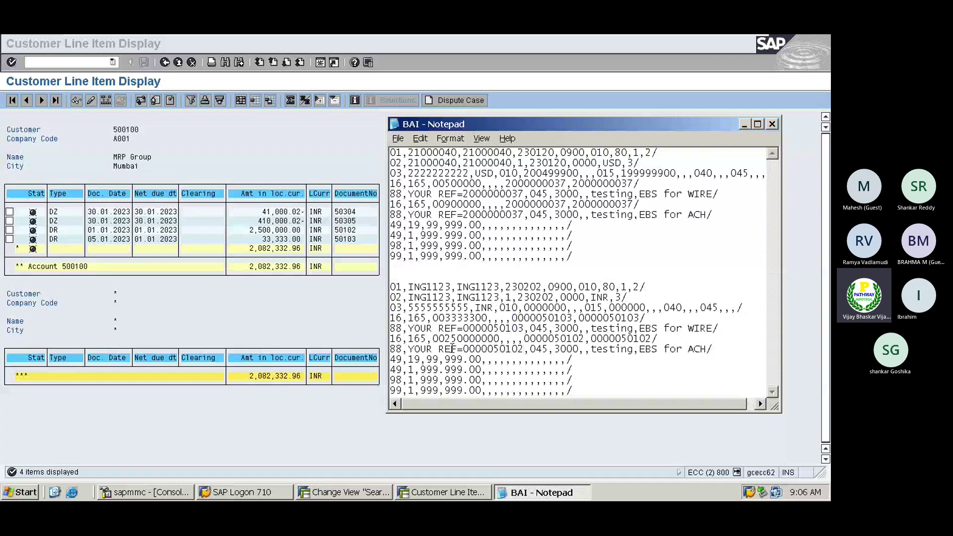
# - Set the amount in the second record set's first 49 line to 0000000.00
pyautogui.press('Down')
pyautogui.press('Home')
pyautogui.press('Right')
pyautogui.press('Right')
pyautogui.press('Right')
pyautogui.press('Delete')
pyautogui.press('Delete')
pyautogui.press('Delete')
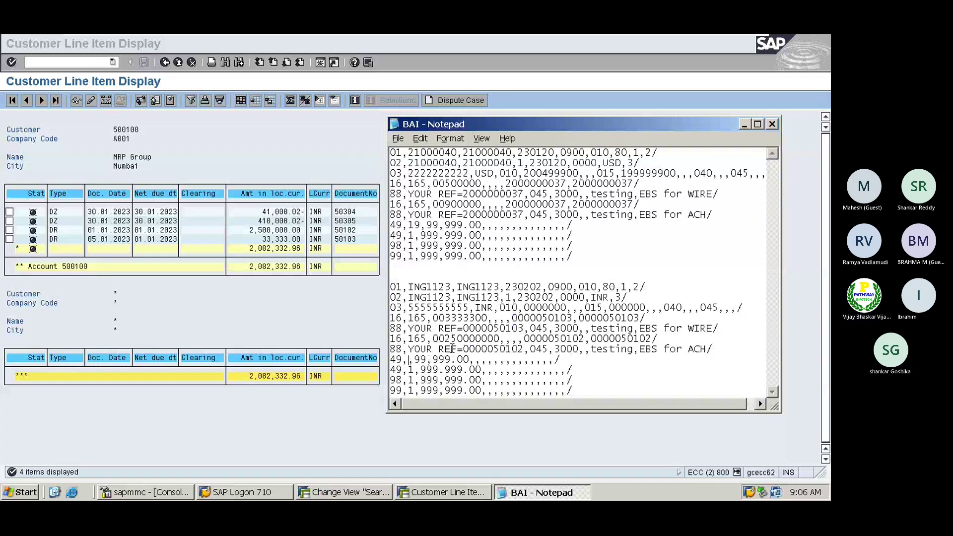
pyautogui.press('Delete')
pyautogui.press('Delete')
pyautogui.press('Delete')
pyautogui.press('Delete')
pyautogui.press('Delete')
pyautogui.press('Delete')
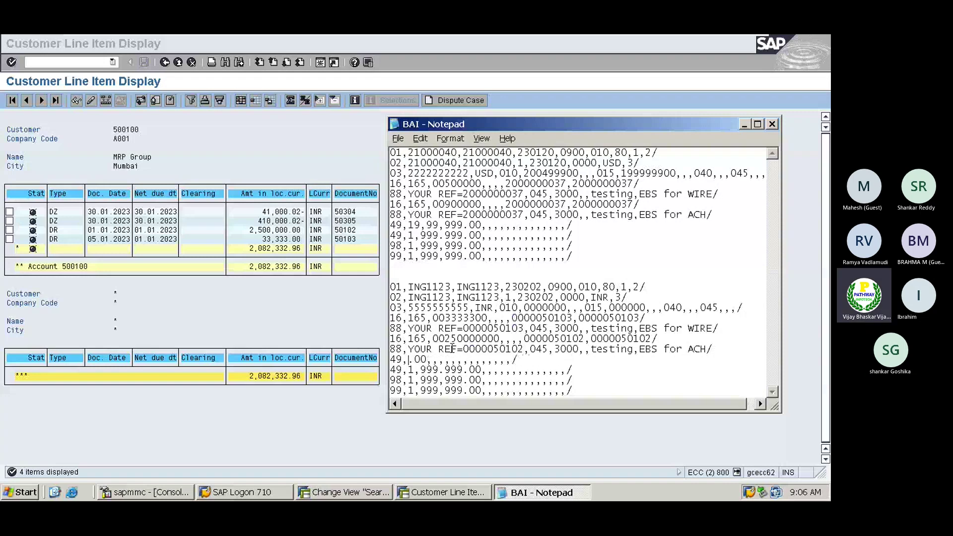
pyautogui.write('000000')
pyautogui.write('0')
pyautogui.hotkey('shift', 'End')
pyautogui.press('Delete')
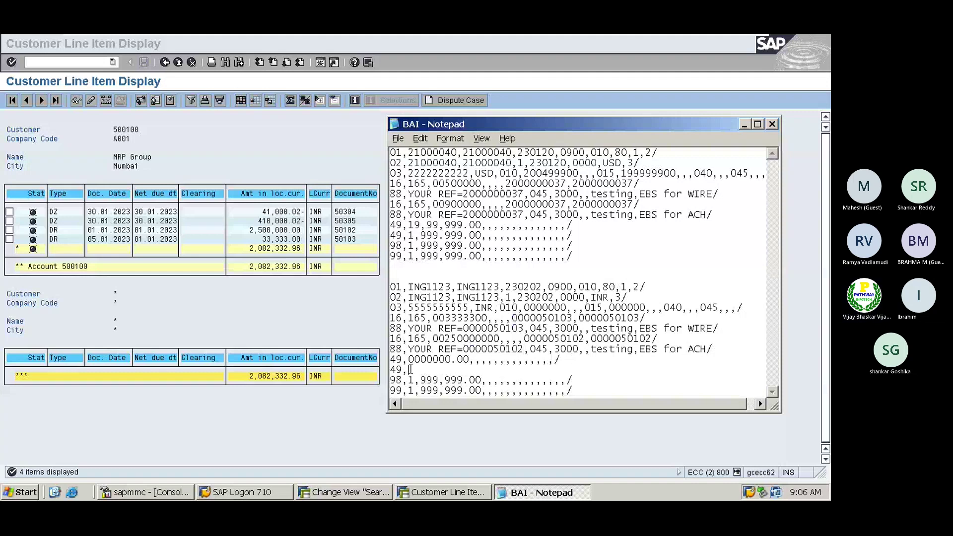
pyautogui.hotkey('ctrl', 'z')
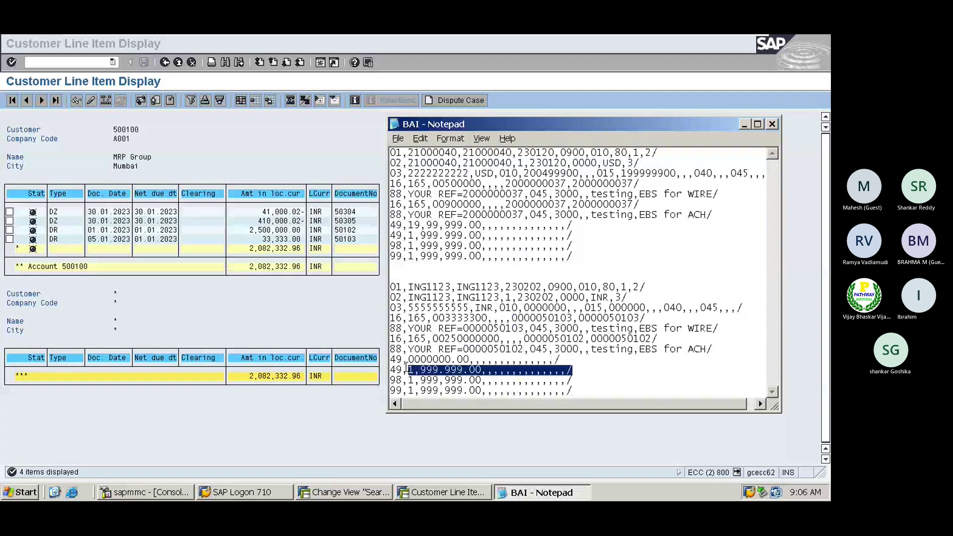
# - Set the amount in the second record set's second 49 line to 0000000.00
pyautogui.click(411, 371)
pyautogui.press('Delete')
pyautogui.press('Delete')
pyautogui.press('Delete')
pyautogui.press('Delete')
pyautogui.press('Delete')
pyautogui.press('Delete')
pyautogui.press('Delete')
pyautogui.press('Delete')
pyautogui.press('Delete')
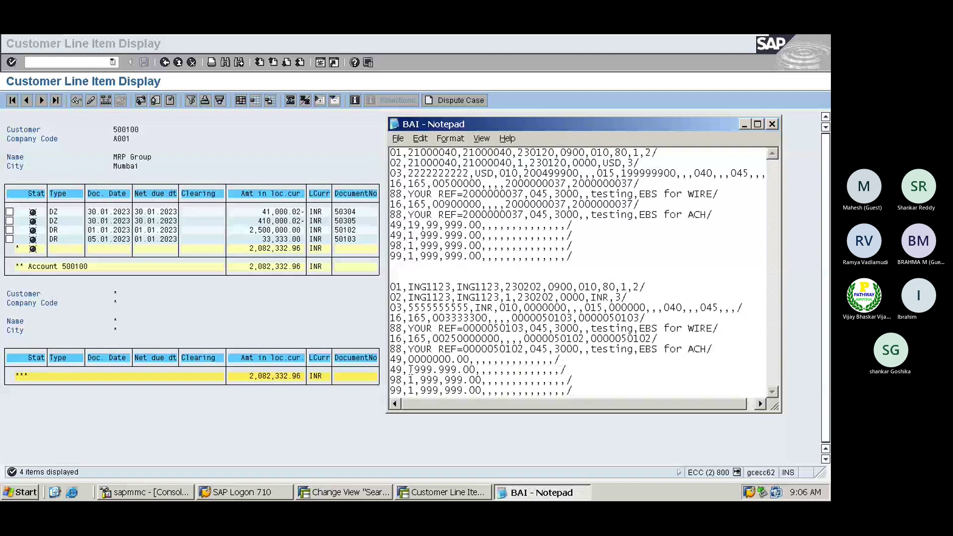
pyautogui.write('0')
pyautogui.press('Delete')
pyautogui.press('Delete')
pyautogui.press('Delete')
pyautogui.press('Delete')
pyautogui.write('0000000.00')
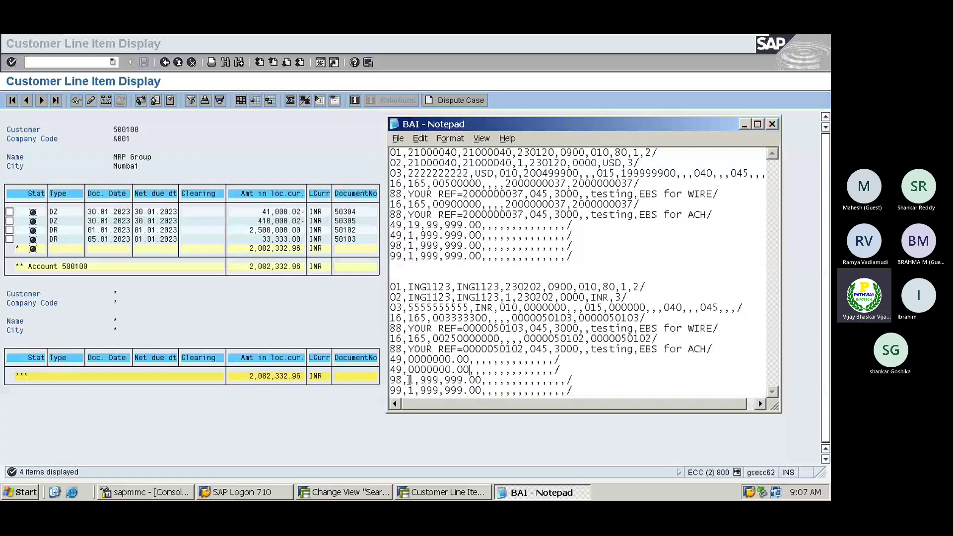
# - Set the amounts in the second record set's 98 and 99 lines to 0000000.00
pyautogui.click(410, 380)
pyautogui.moveTo(622, 172); pyautogui.dragTo(669, 173)
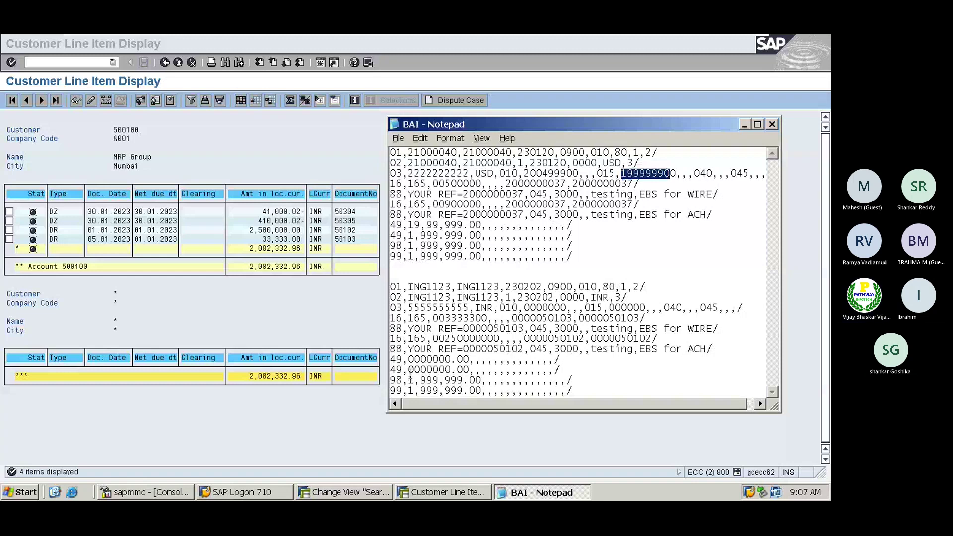
pyautogui.moveTo(408, 370); pyautogui.dragTo(470, 368)
pyautogui.hotkey('ctrl', 'c')
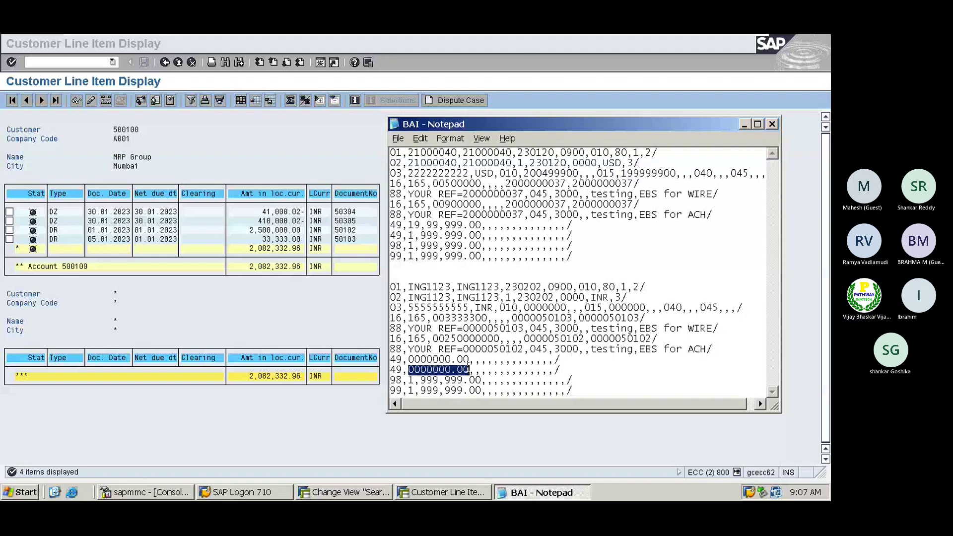
pyautogui.click(410, 381)
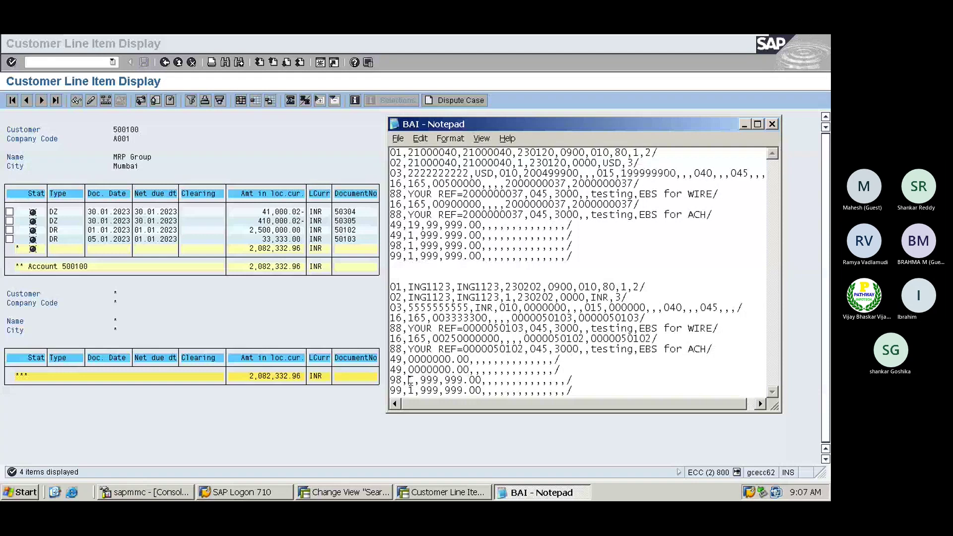
pyautogui.moveTo(410, 381); pyautogui.dragTo(463, 380)
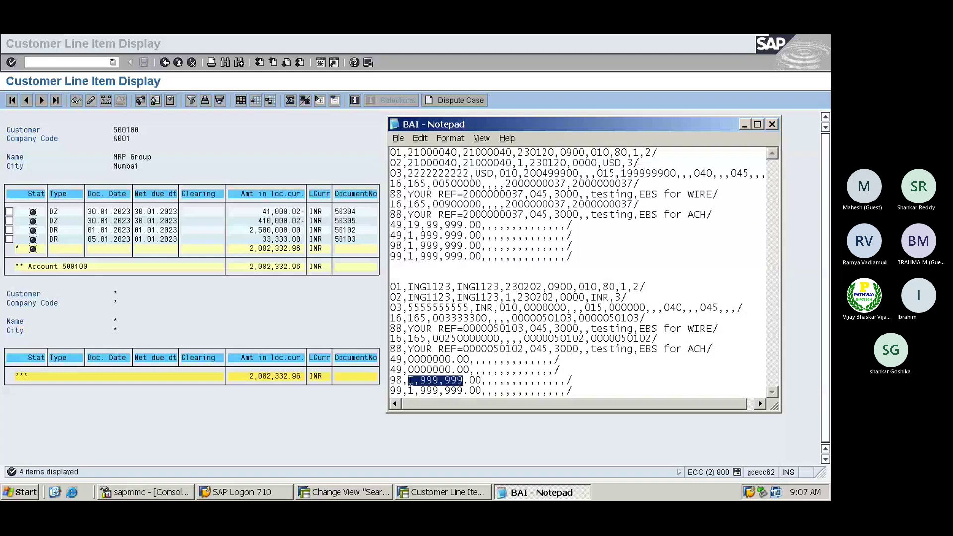
pyautogui.hotkey('ctrl', 'v')
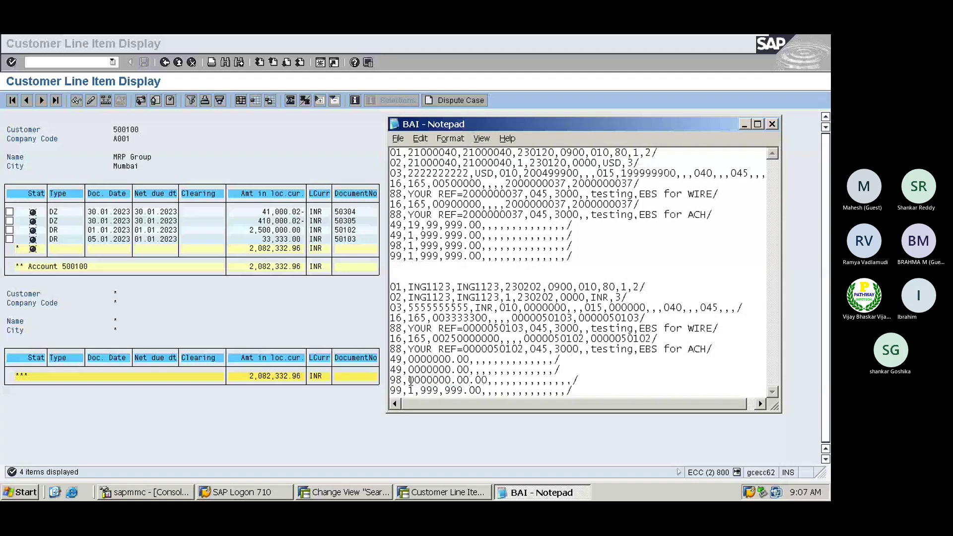
pyautogui.press('Delete')
pyautogui.press('Delete')
pyautogui.press('Delete')
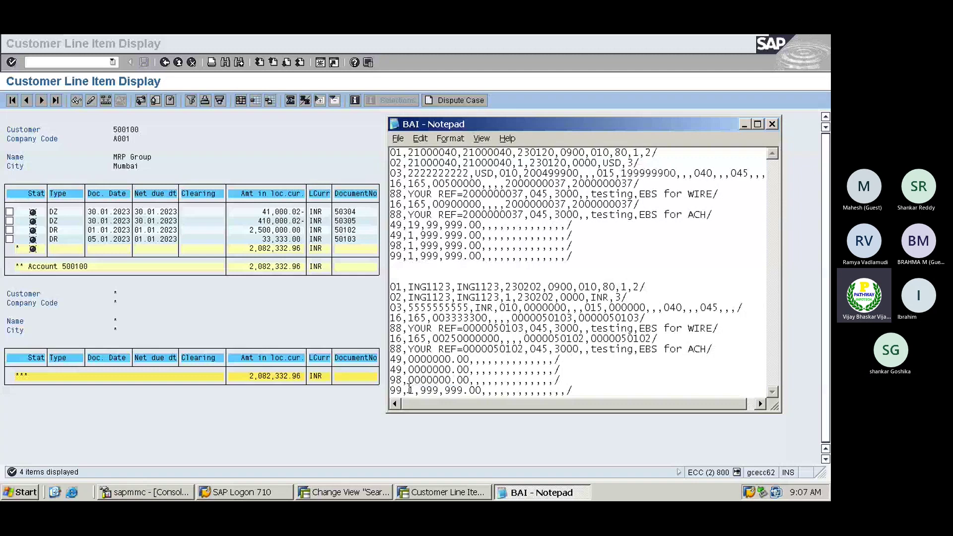
pyautogui.moveTo(409, 390); pyautogui.dragTo(481, 391)
pyautogui.hotkey('ctrl', 'v')
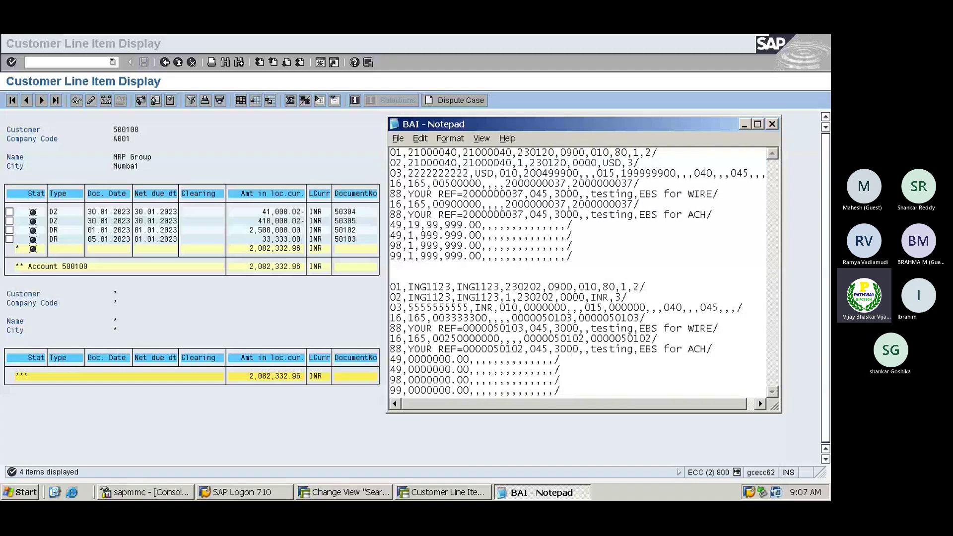
# - Delete the first record set from the BAI file along with the blank lines above the INR record set
pyautogui.moveTo(574, 256); pyautogui.dragTo(390, 154)
pyautogui.press('Delete')
pyautogui.press('Delete')
pyautogui.press('Delete')
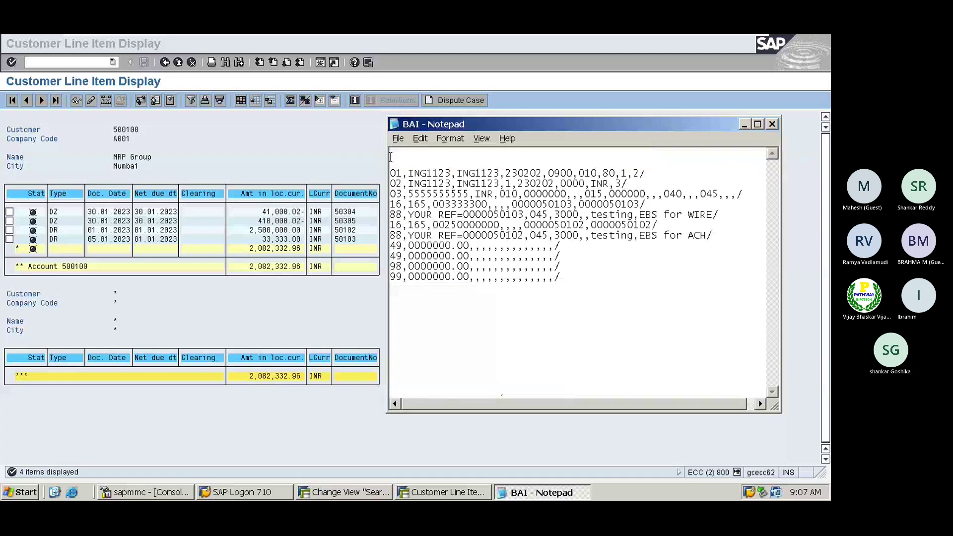
pyautogui.press('Delete')
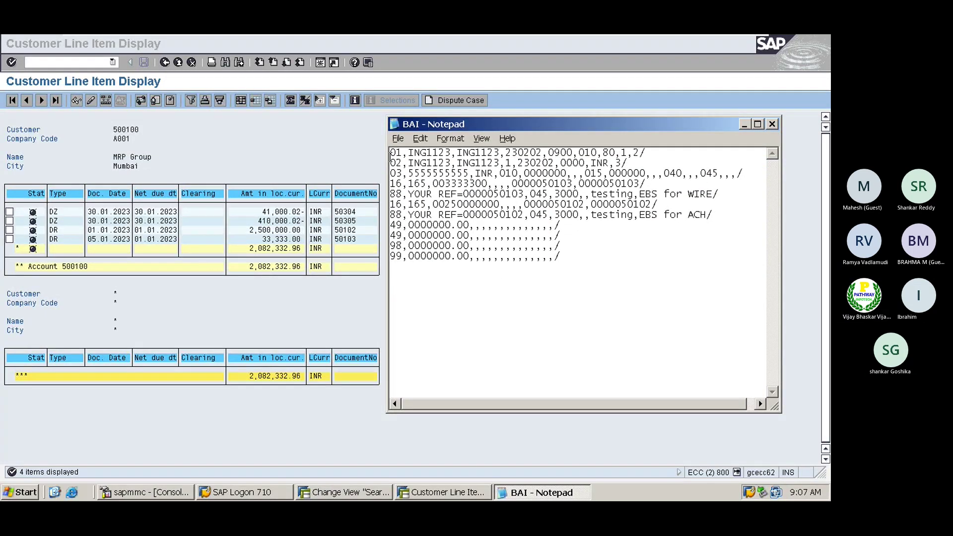
pyautogui.click(532, 300)
# - Switch to the SAP customer line item session and open the bank statement posting configuration in a new session for chart of accounts 0001
pyautogui.click(277, 312)
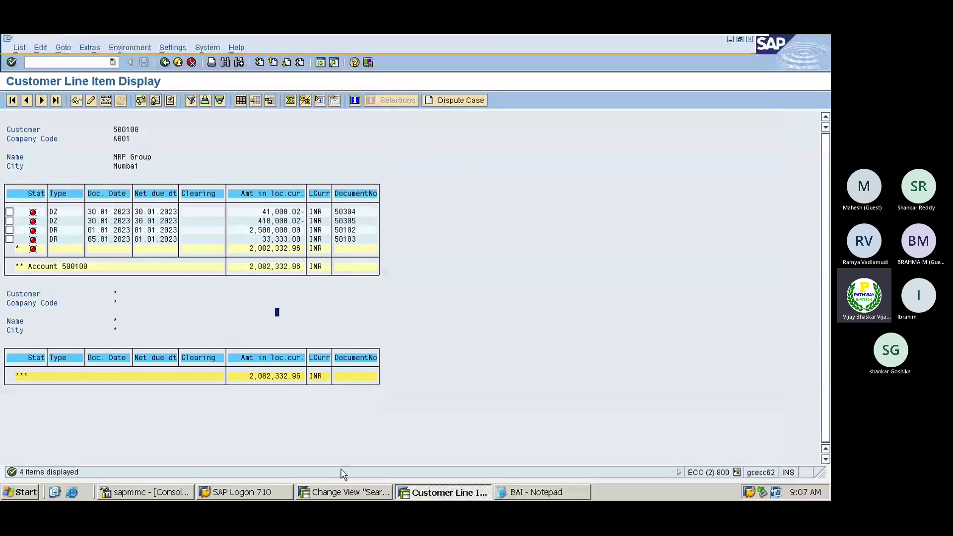
pyautogui.click(344, 492)
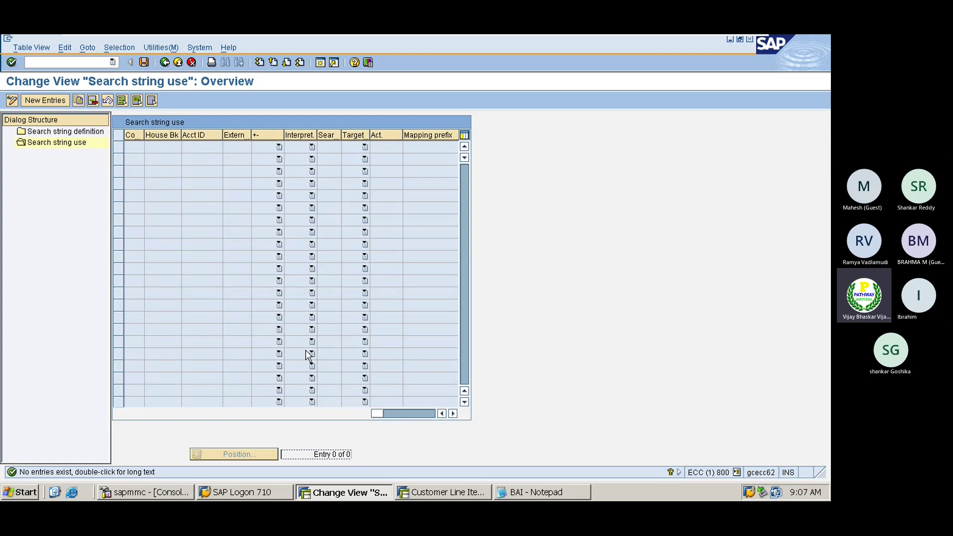
pyautogui.hotkey('alt', 'Tab')
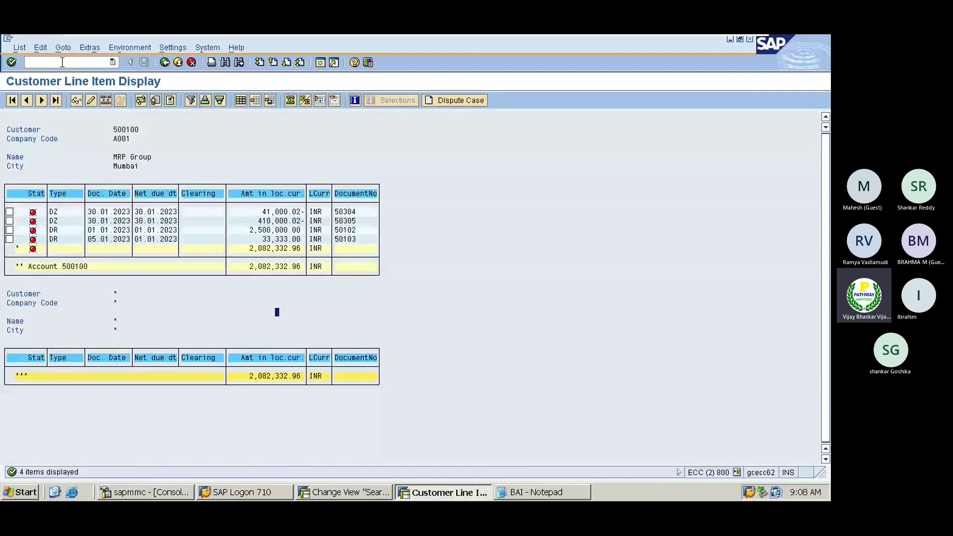
pyautogui.write('/oot8')
pyautogui.press('Return')
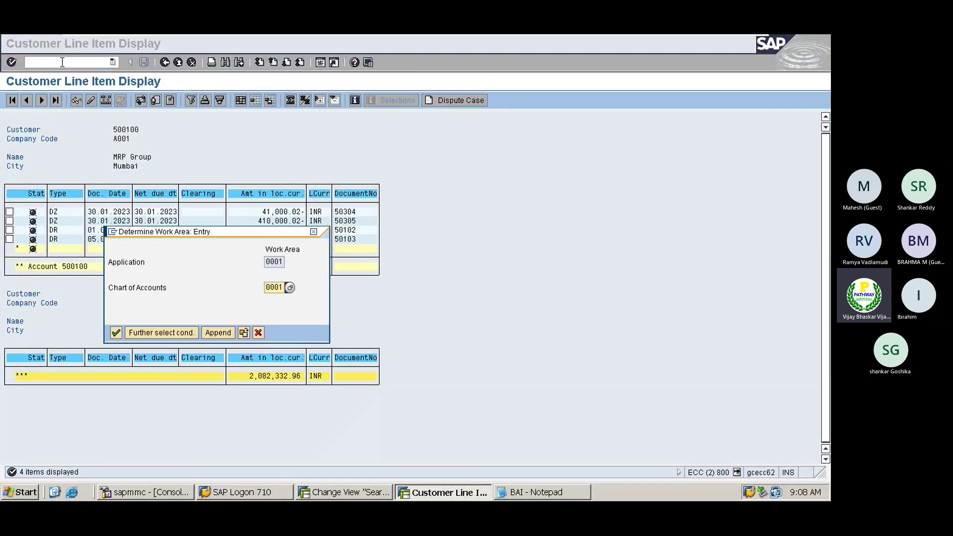
pyautogui.press('Return')
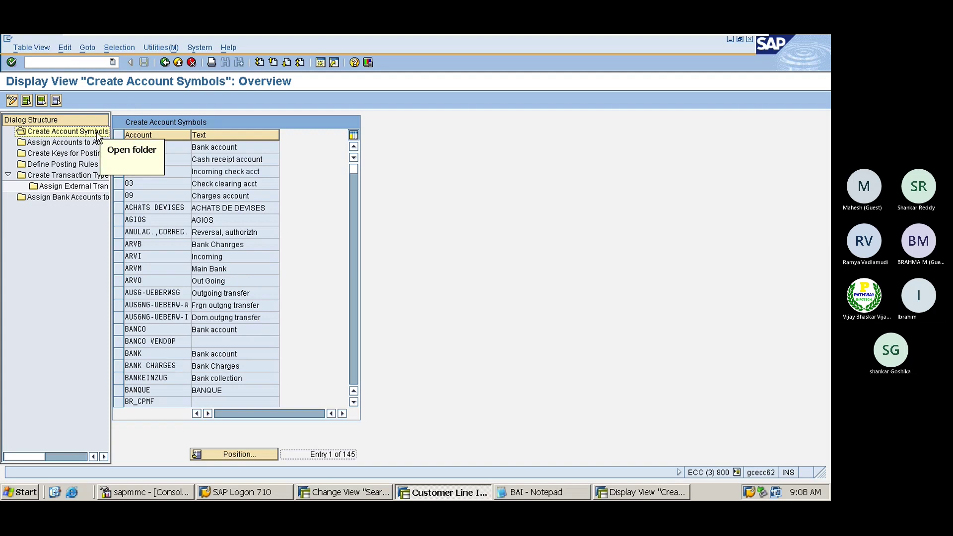
# - Open the posting rule definitions and display the details of rule AV01 for posting area 2
pyautogui.doubleClick(63, 164)
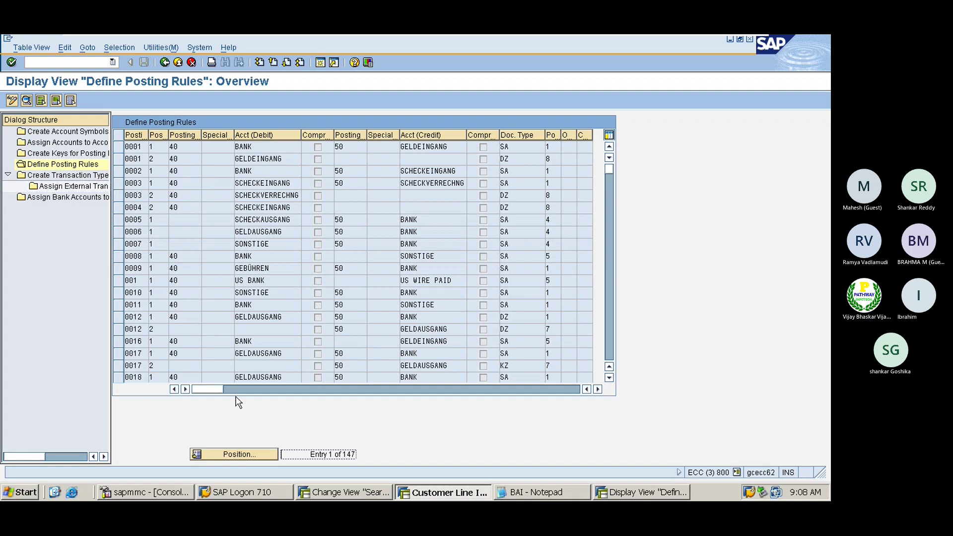
pyautogui.doubleClick(608, 344)
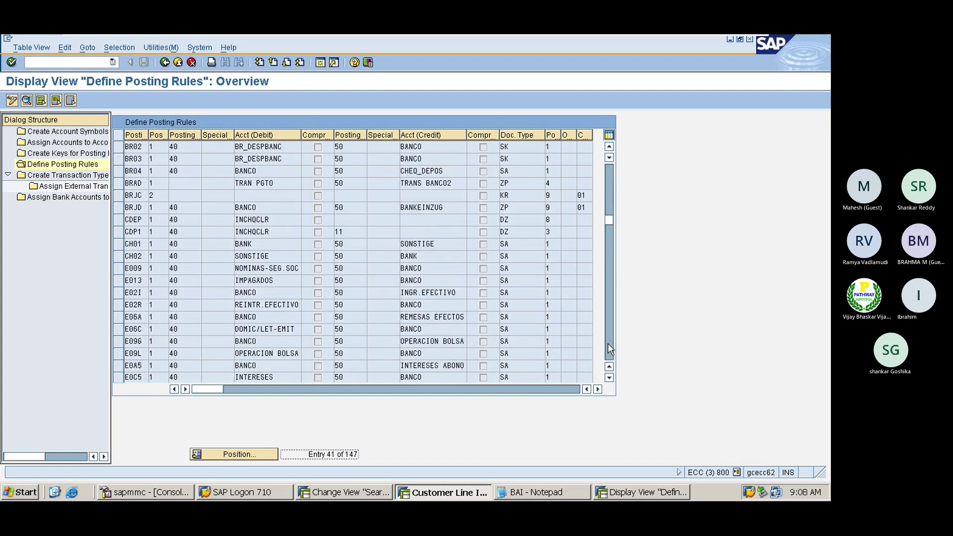
pyautogui.click(607, 343)
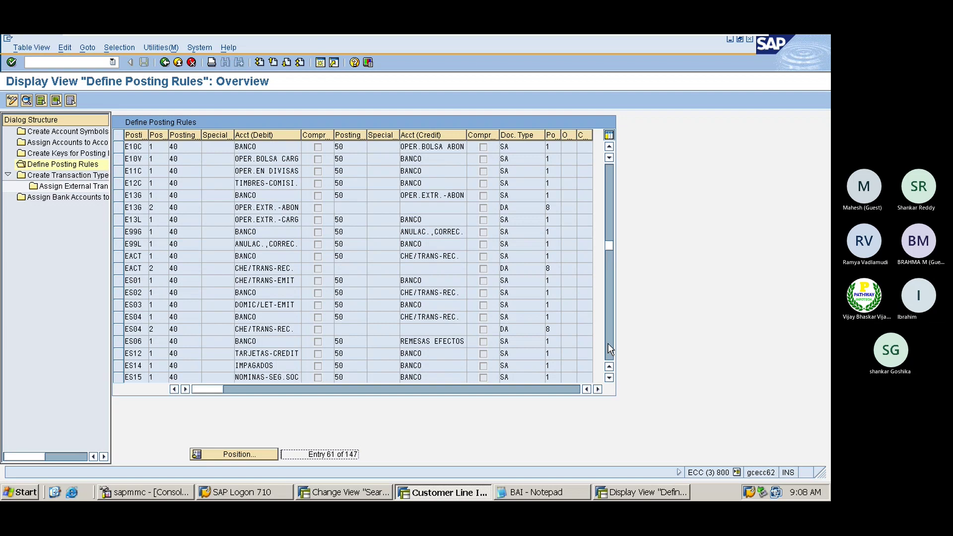
pyautogui.click(612, 175)
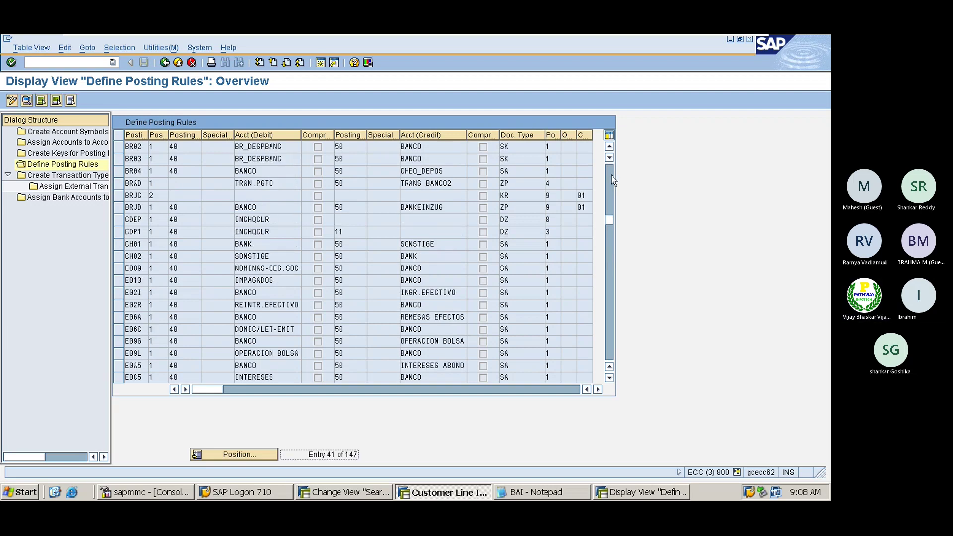
pyautogui.click(613, 179)
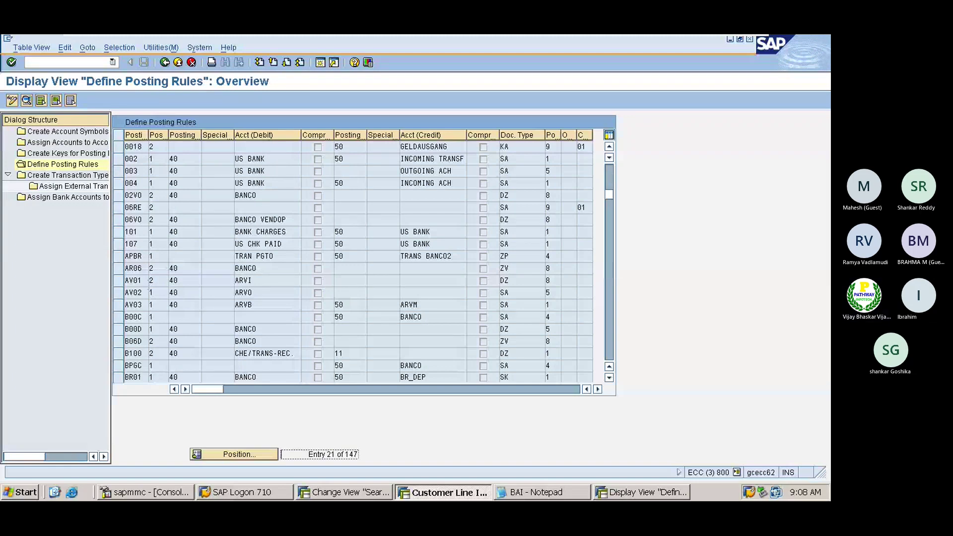
pyautogui.click(142, 282)
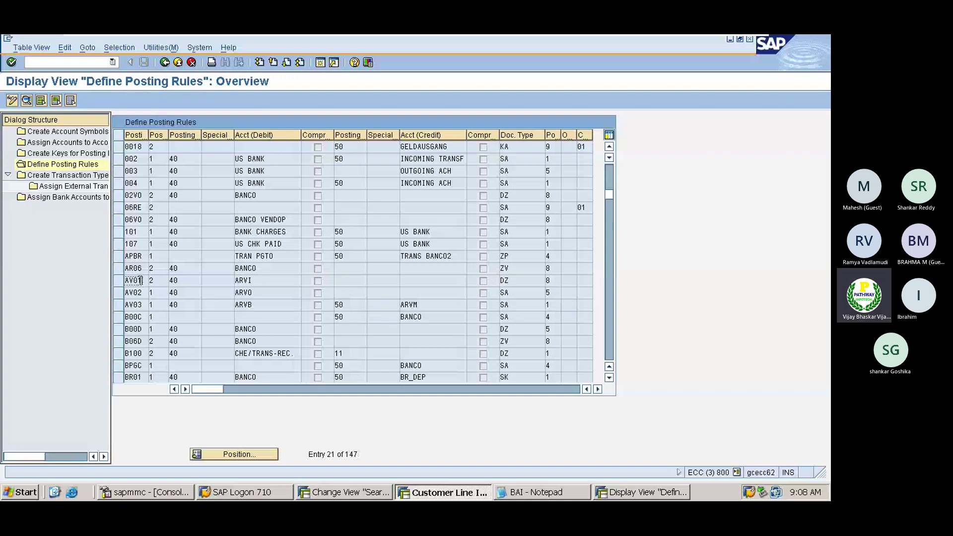
pyautogui.doubleClick(134, 281)
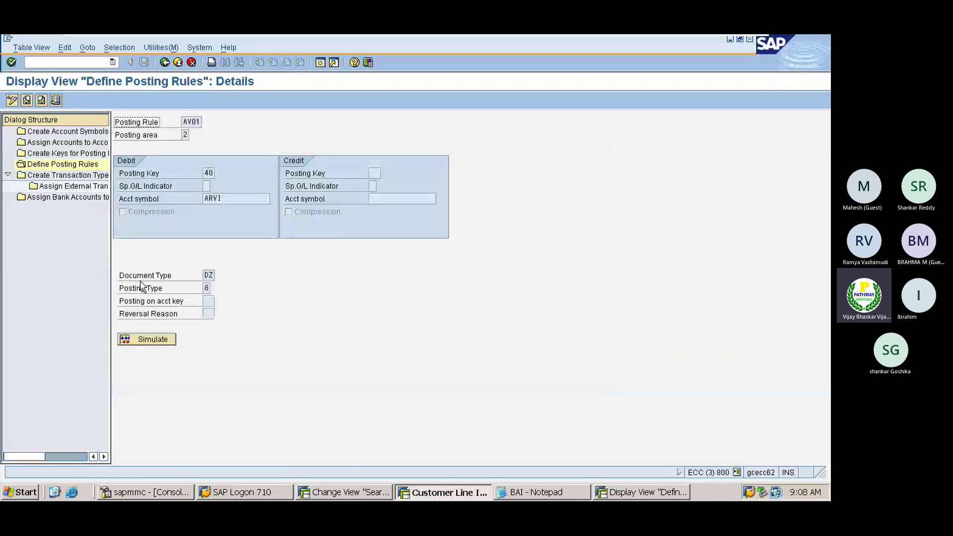
# - Switch the posting rule definitions to change mode, review the details of rule AV01, and return to the overview
pyautogui.click(12, 101)
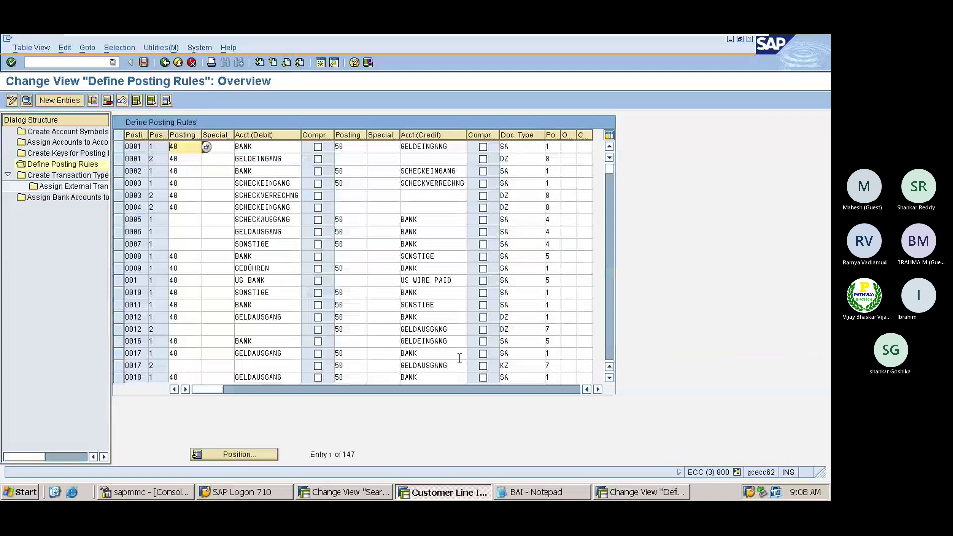
pyautogui.click(609, 340)
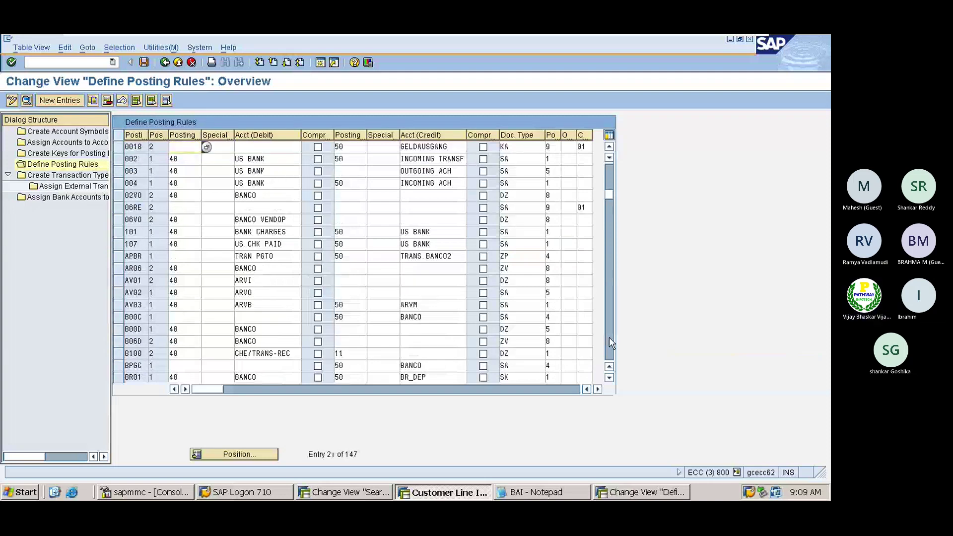
pyautogui.click(609, 340)
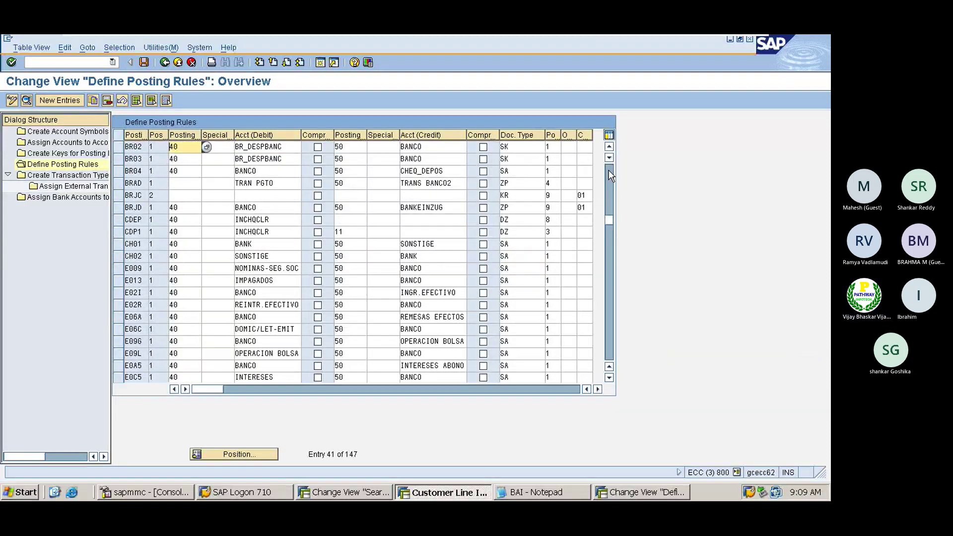
pyautogui.press('Return')
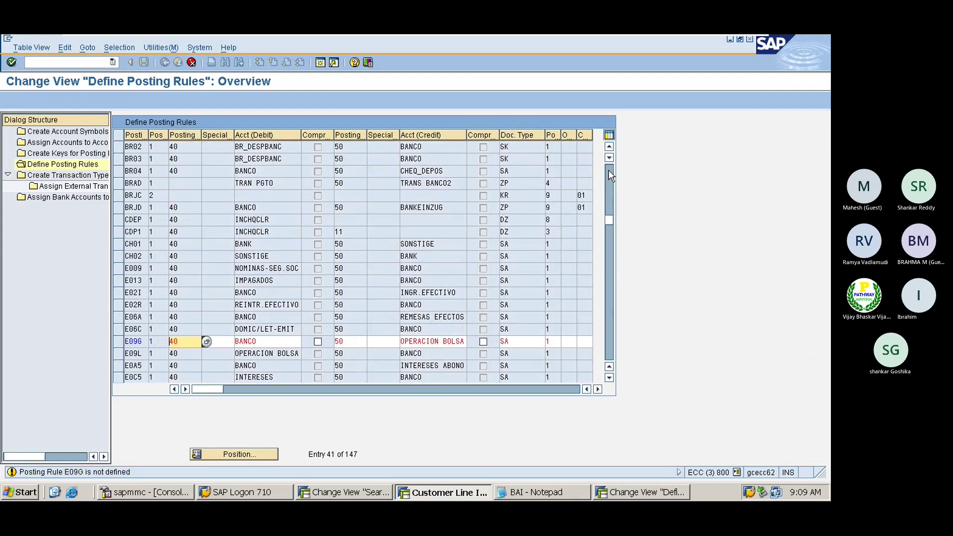
pyautogui.click(608, 169)
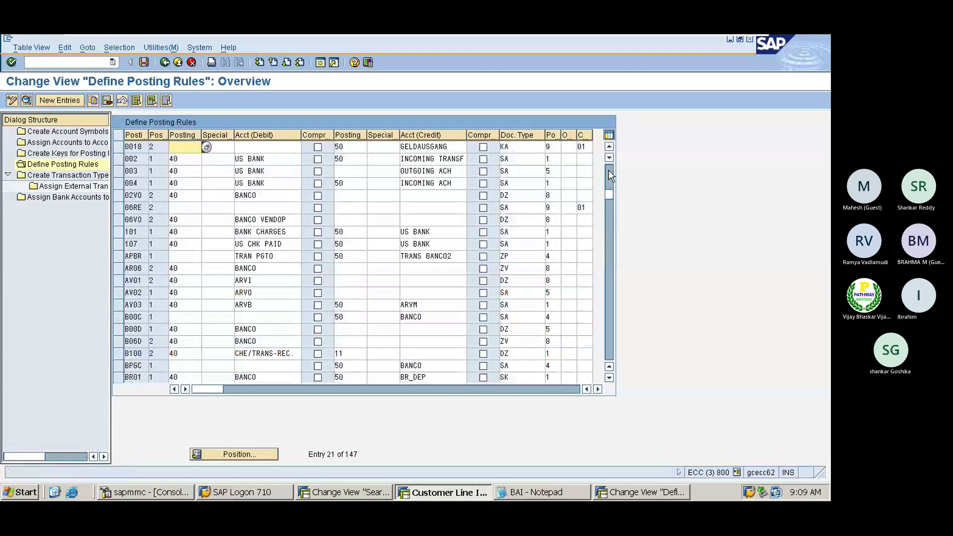
pyautogui.doubleClick(136, 280)
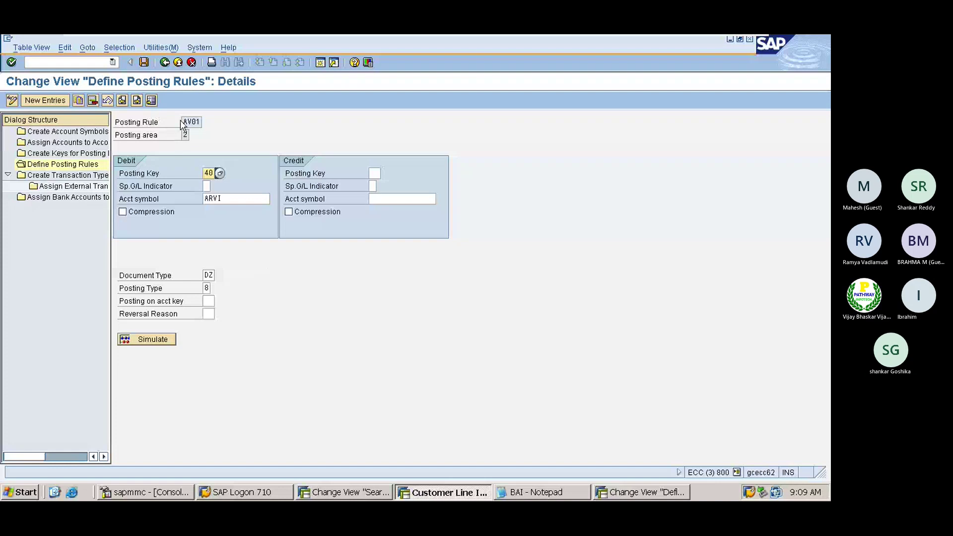
pyautogui.click(167, 63)
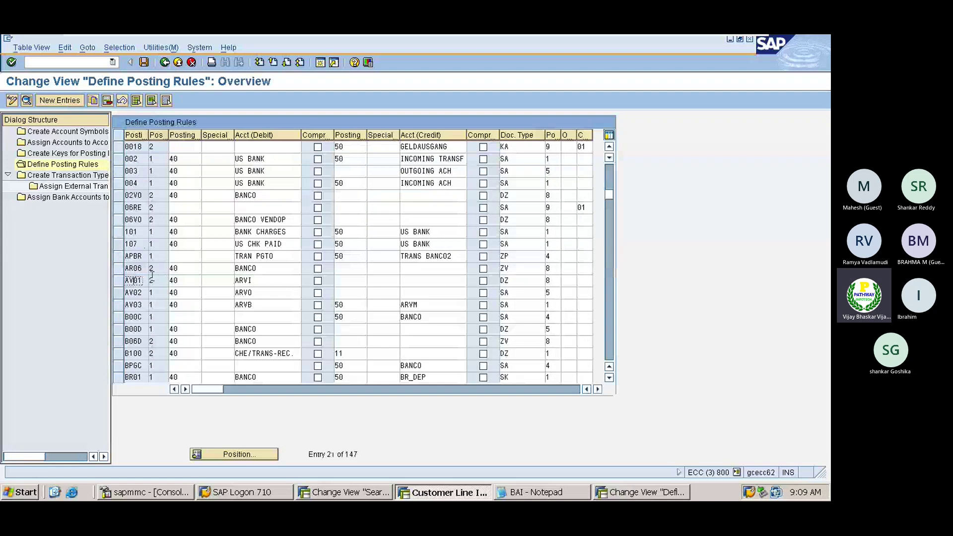
# - Copy the AV01 posting rule entry and set the copy's posting area to 1
pyautogui.click(118, 281)
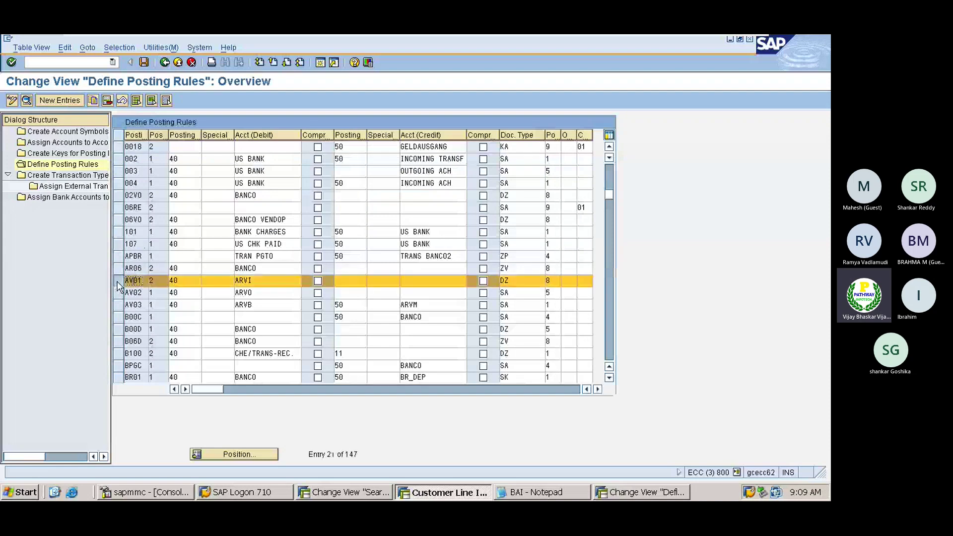
pyautogui.click(93, 101)
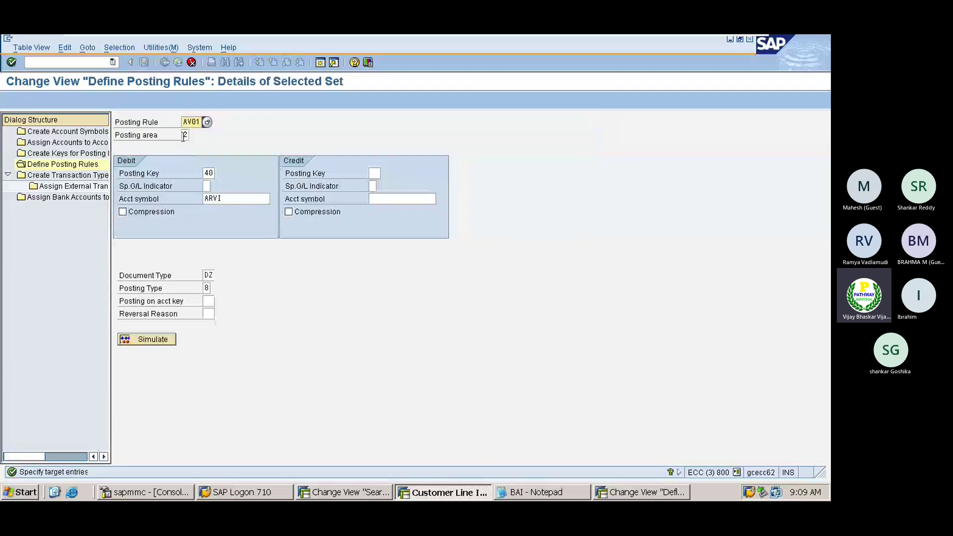
pyautogui.click(183, 135)
pyautogui.press('Delete')
pyautogui.write('1')
# - Set the copied rule's debit posting key to 40 and its debit account symbol to ARVM, the main bank
pyautogui.doubleClick(207, 174)
pyautogui.write('40')
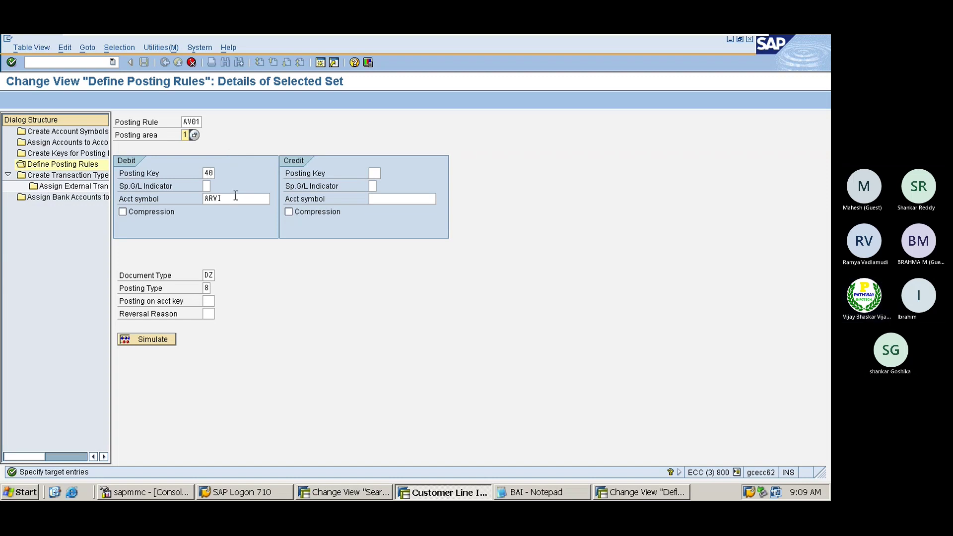
pyautogui.click(236, 196)
pyautogui.click(274, 199)
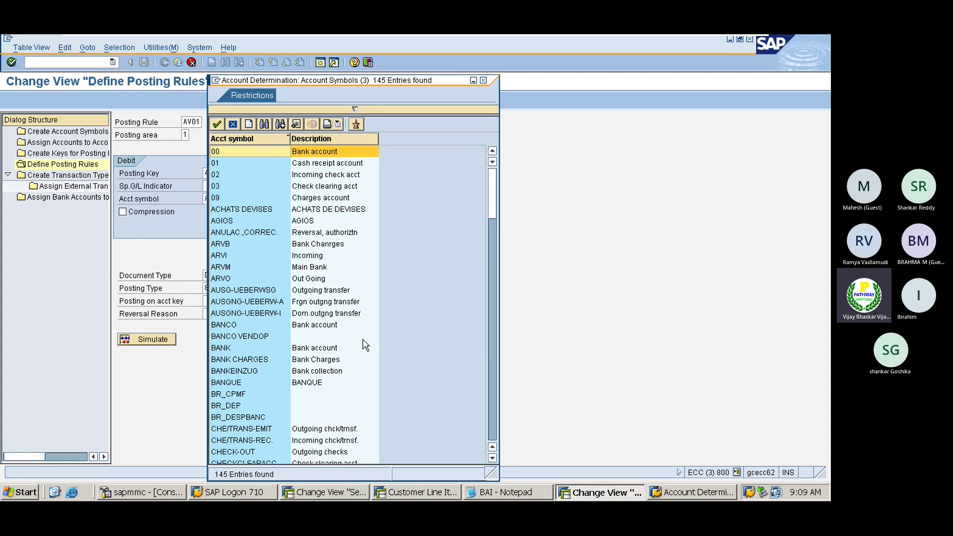
pyautogui.doubleClick(235, 267)
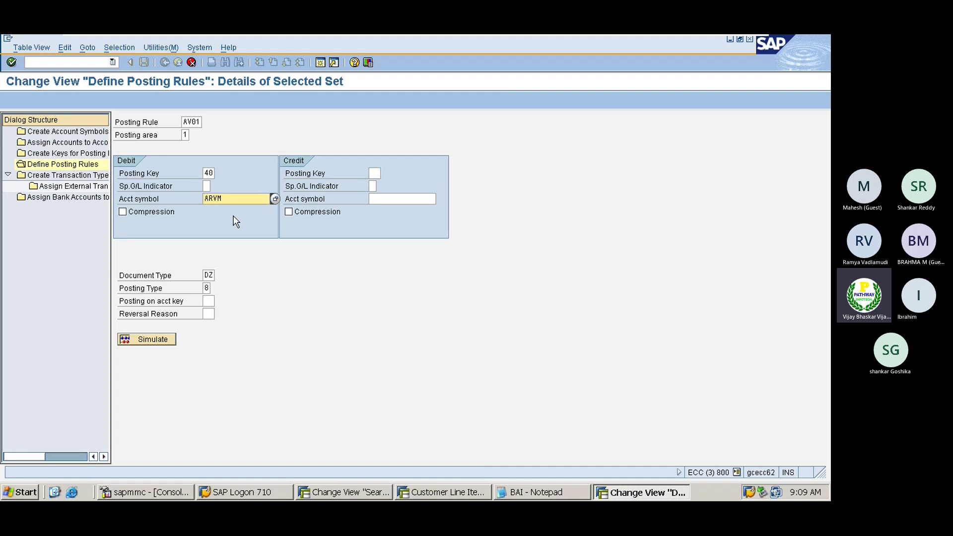
# - Set the copied AV01 rule's credit posting key to 50 and its credit account symbol to ARVI, the incoming account
pyautogui.click(376, 172)
pyautogui.write('50')
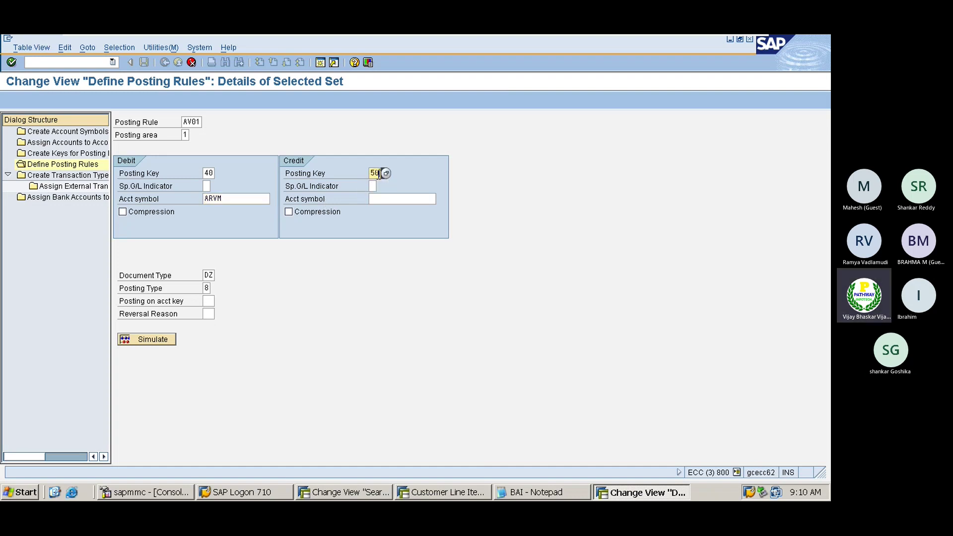
pyautogui.press('Tab')
pyautogui.click(382, 198)
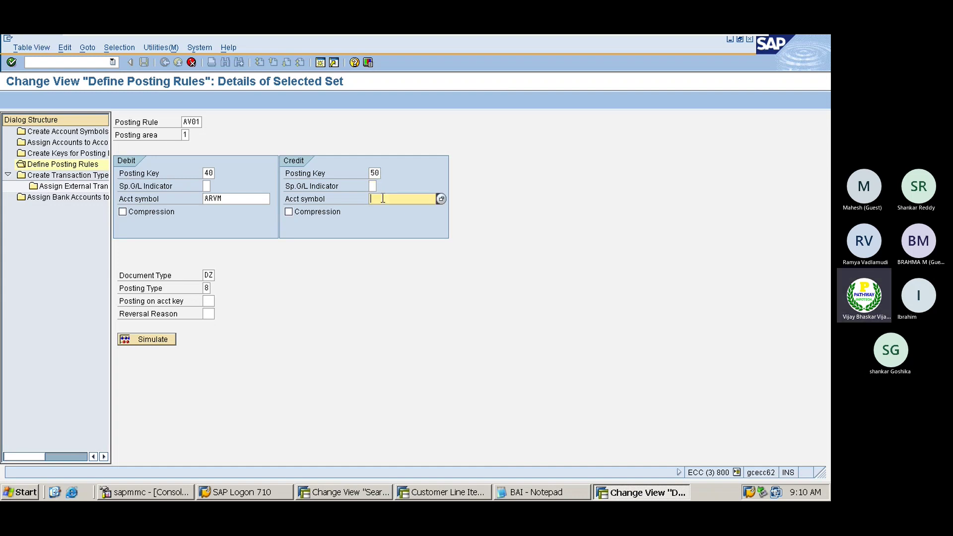
pyautogui.click(441, 198)
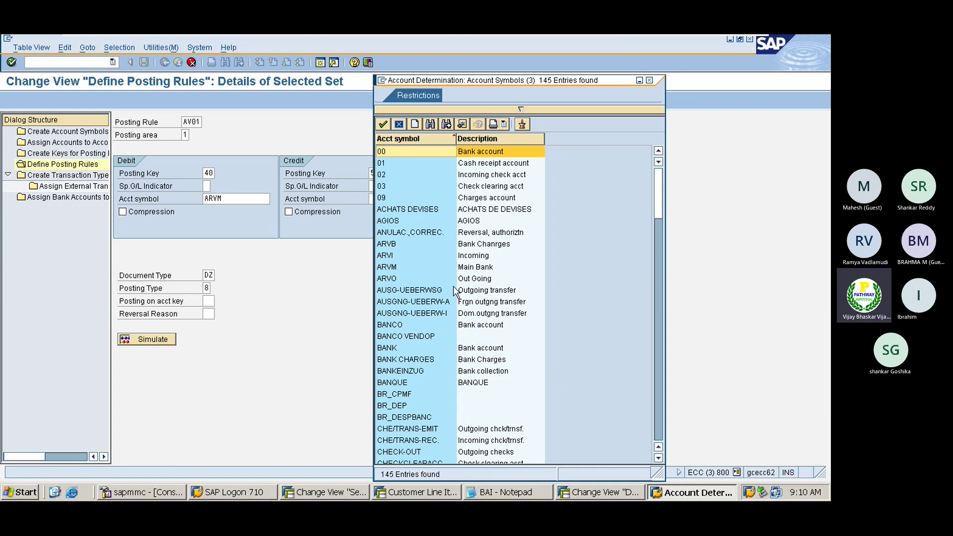
pyautogui.doubleClick(390, 255)
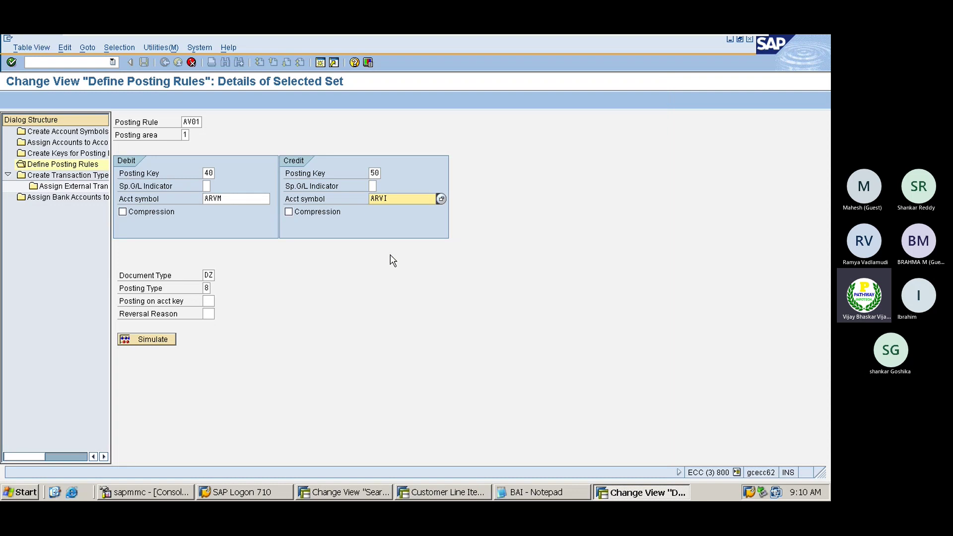
# - Set the copied rule's document type to SA and posting type to 1, Post to G/L account, and confirm the copy
pyautogui.click(203, 273)
pyautogui.press('Delete')
pyautogui.press('Delete')
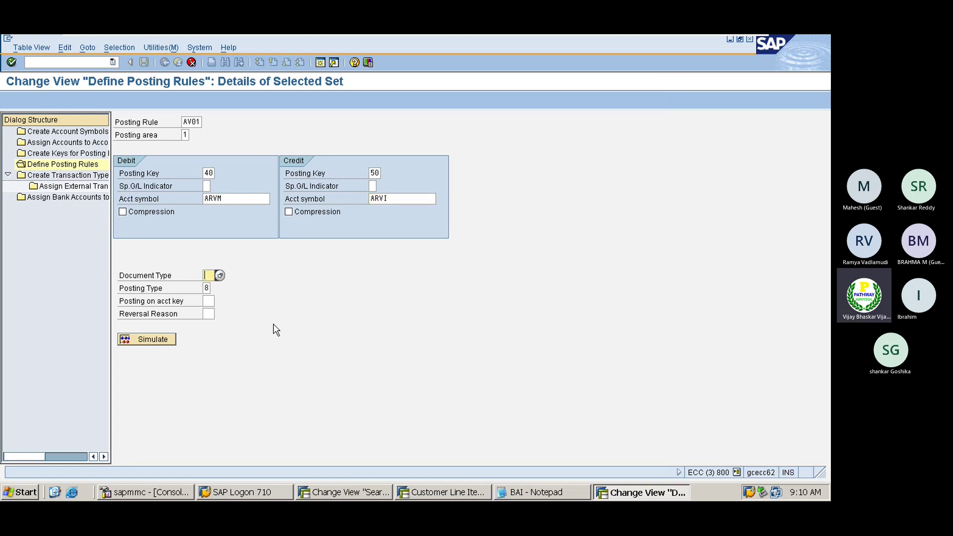
pyautogui.write('sa')
pyautogui.click(206, 288)
pyautogui.click(215, 288)
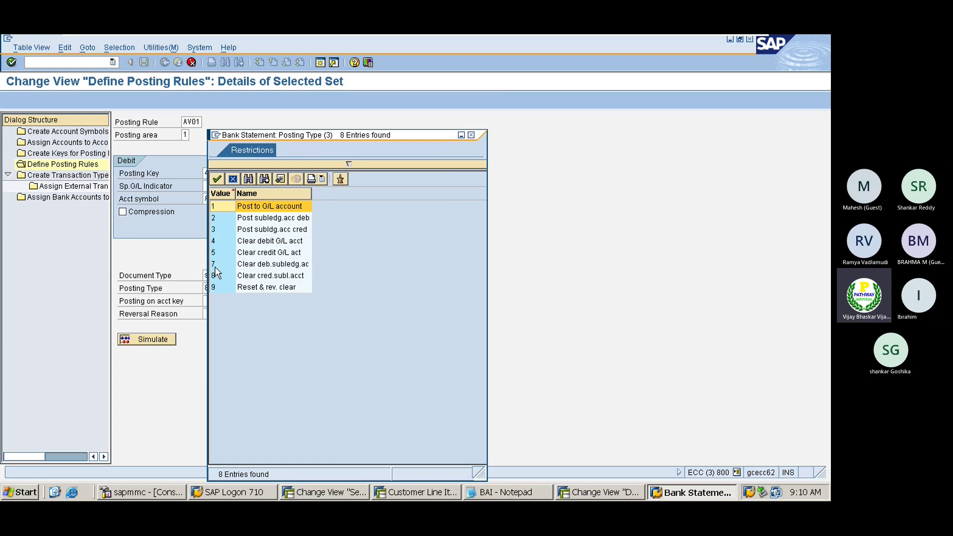
pyautogui.doubleClick(221, 206)
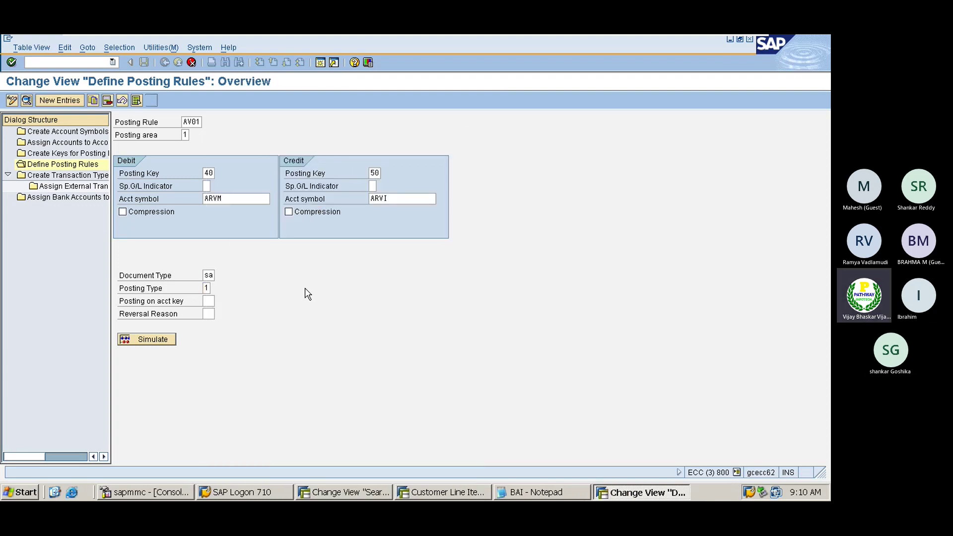
pyautogui.press('Return')
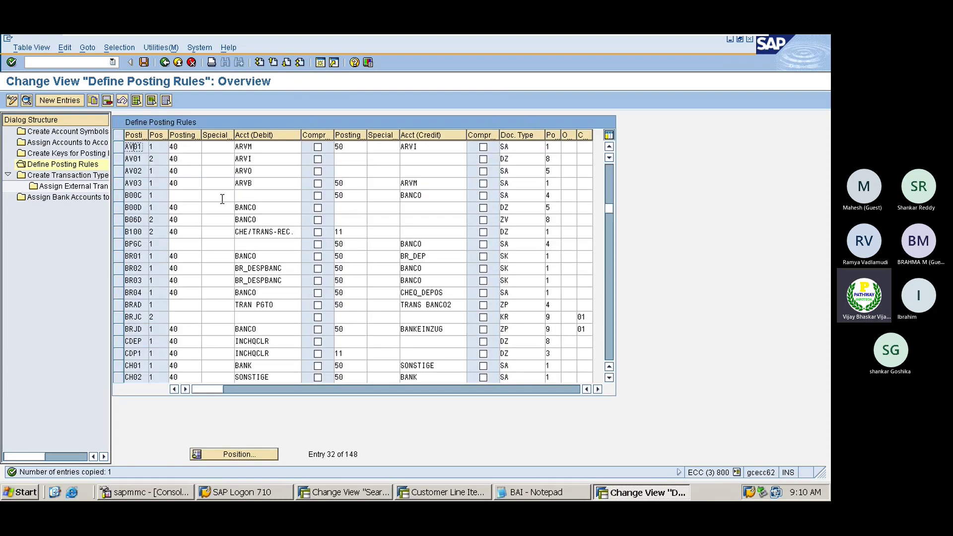
# - Open rule AV01 for posting area 2 and check its debit account symbol, document type and posting type
pyautogui.doubleClick(135, 158)
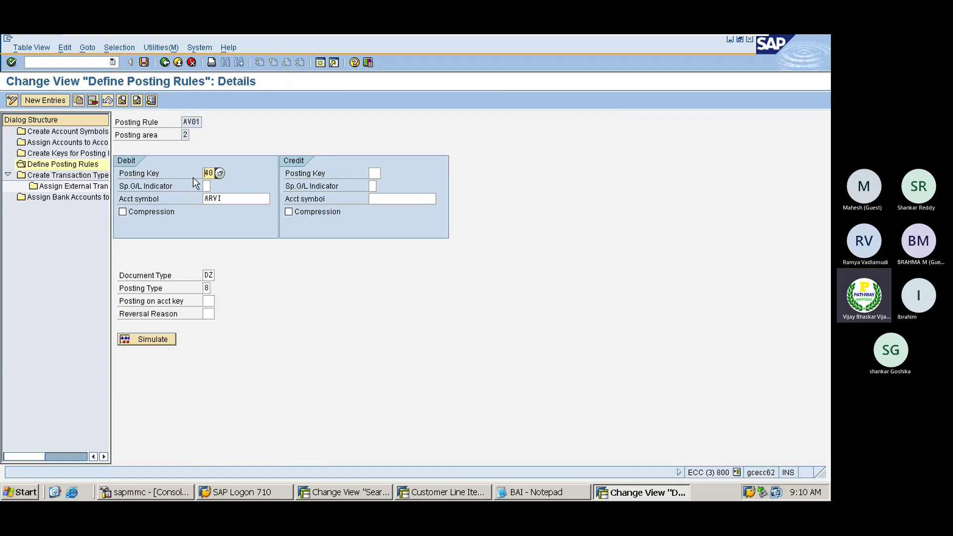
pyautogui.click(225, 199)
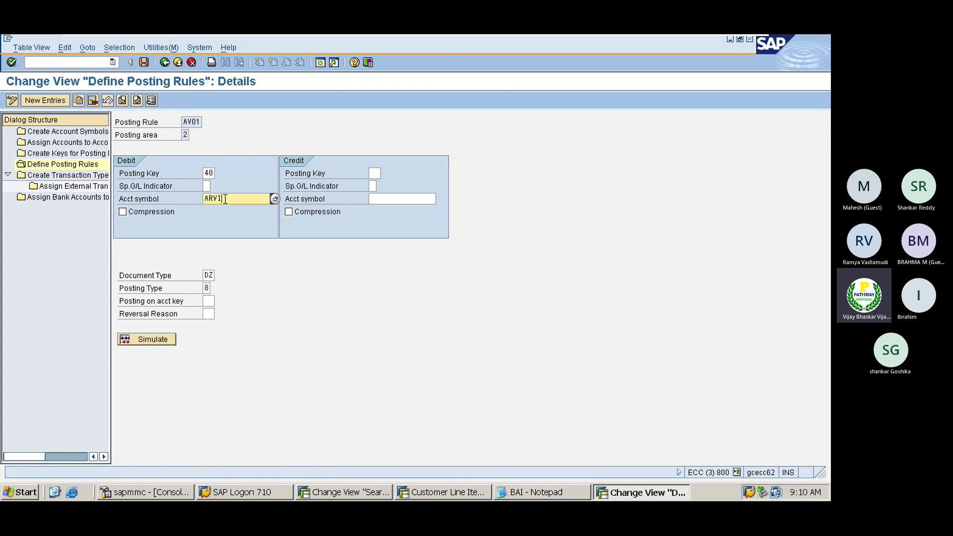
pyautogui.click(275, 199)
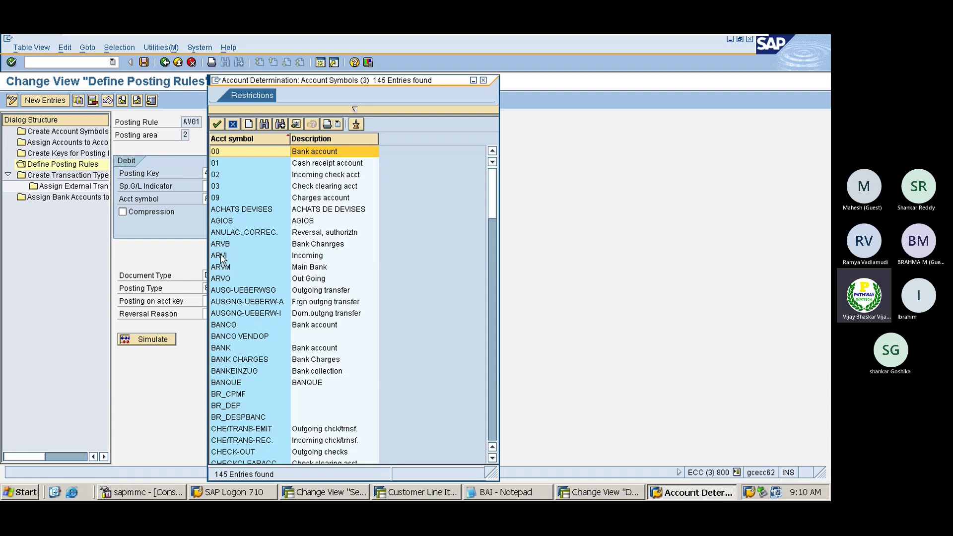
pyautogui.doubleClick(220, 255)
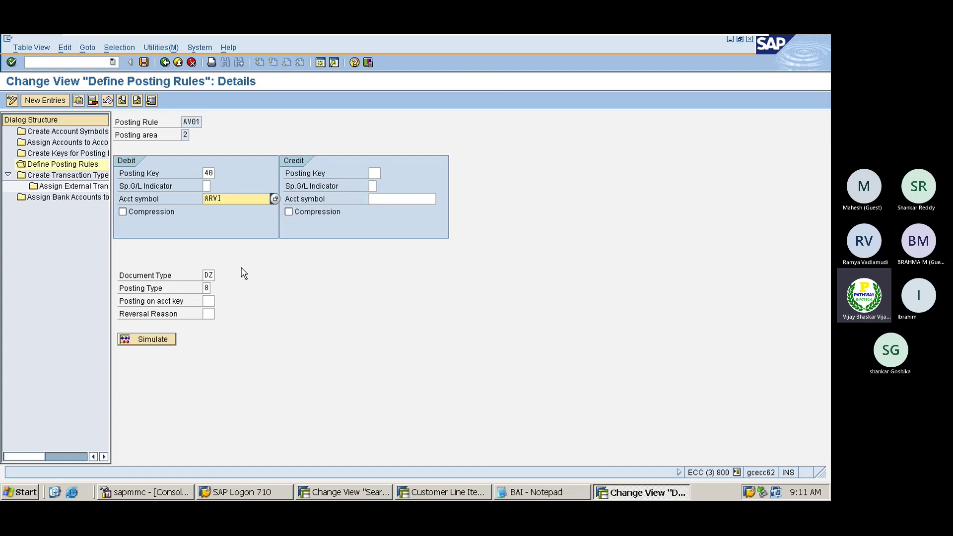
pyautogui.click(206, 275)
pyautogui.click(208, 288)
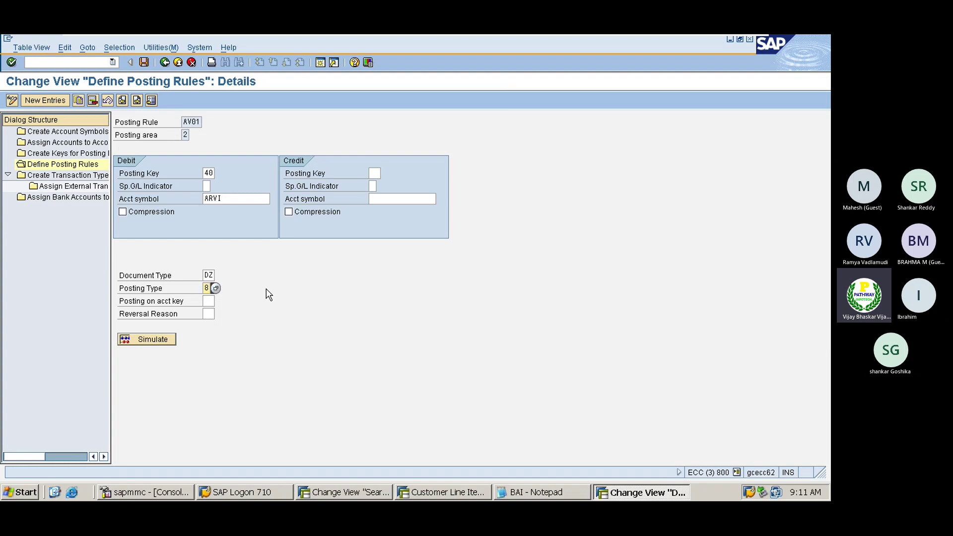
pyautogui.press('Return')
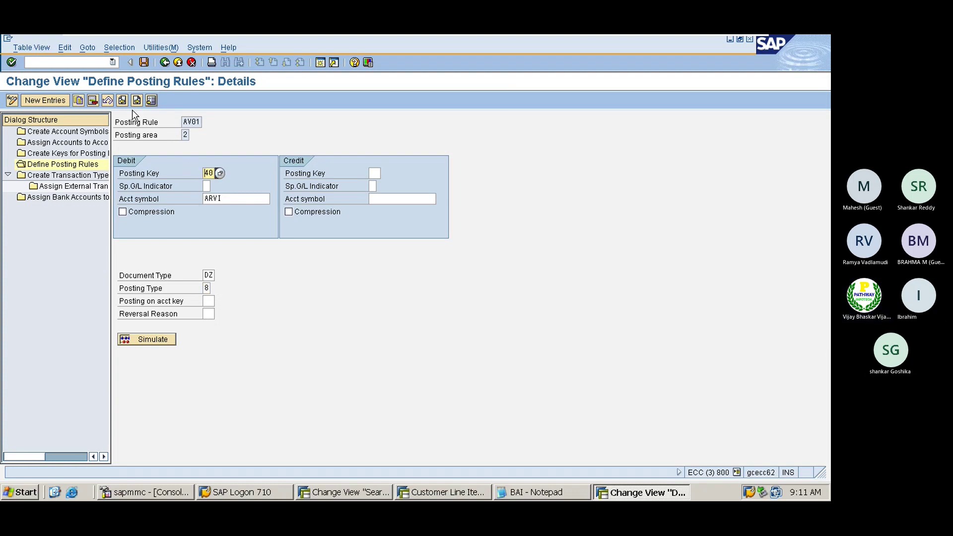
# - Save the posting rules under customizing request ECCK900066 and return to the overview
pyautogui.click(144, 63)
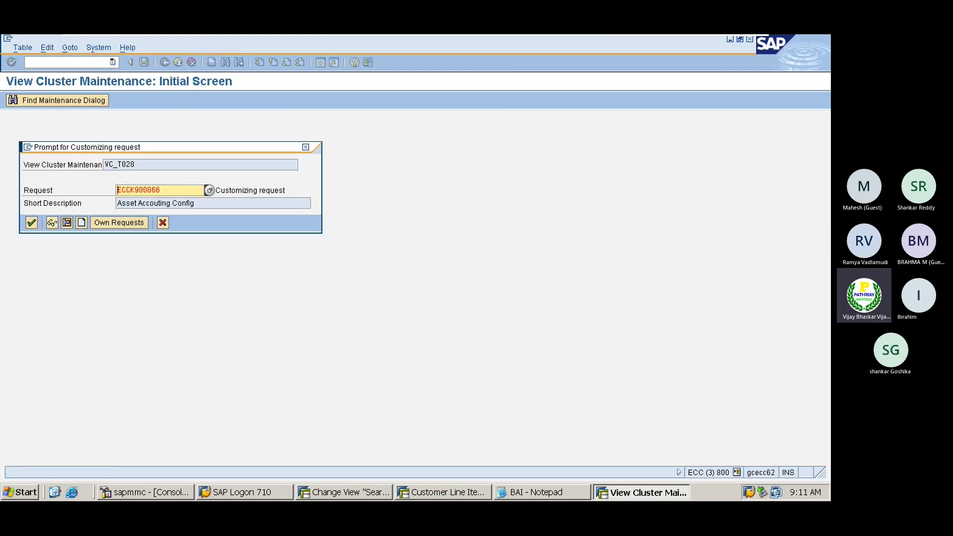
pyautogui.press('Return')
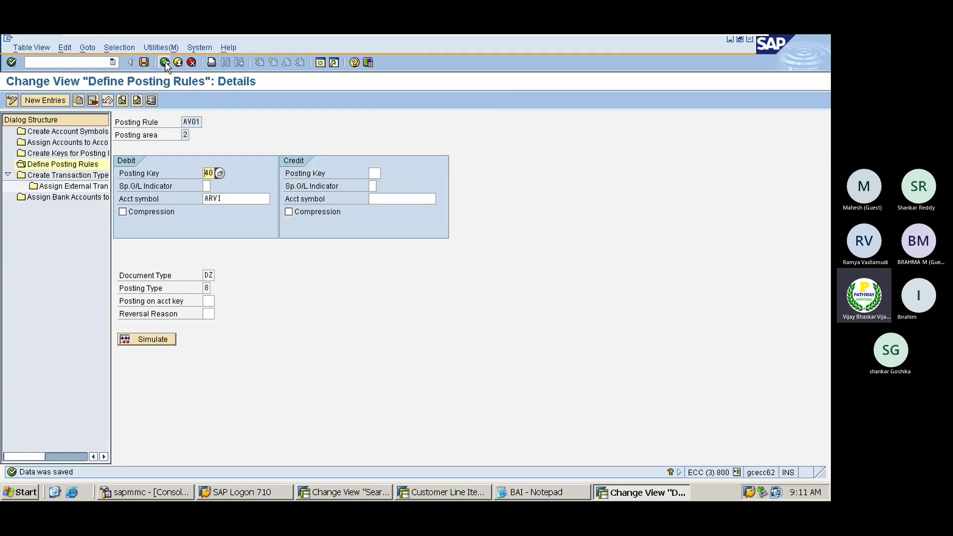
pyautogui.click(165, 62)
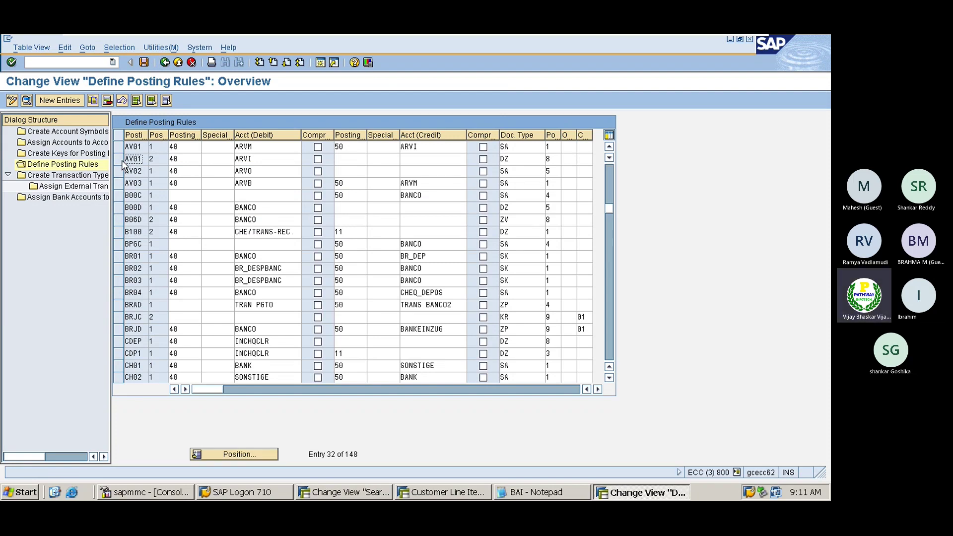
# - Review the AV01 entries and the details of rule AV02 in the posting rules, return to the overview and save
pyautogui.click(119, 159)
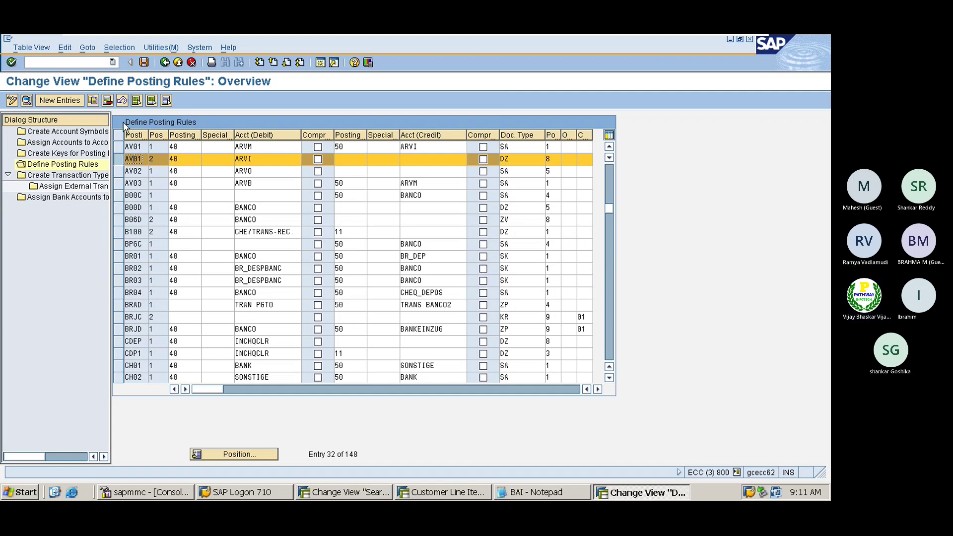
pyautogui.click(120, 161)
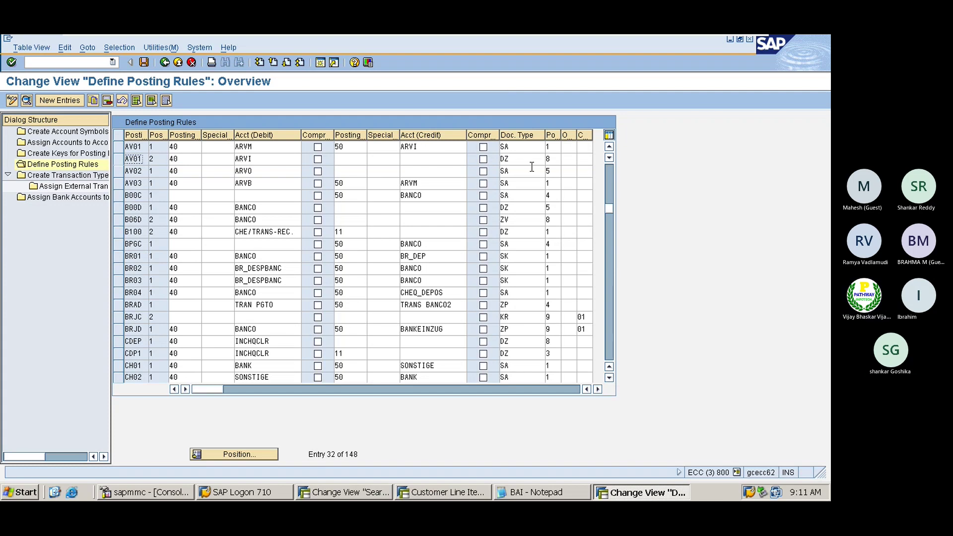
pyautogui.click(609, 147)
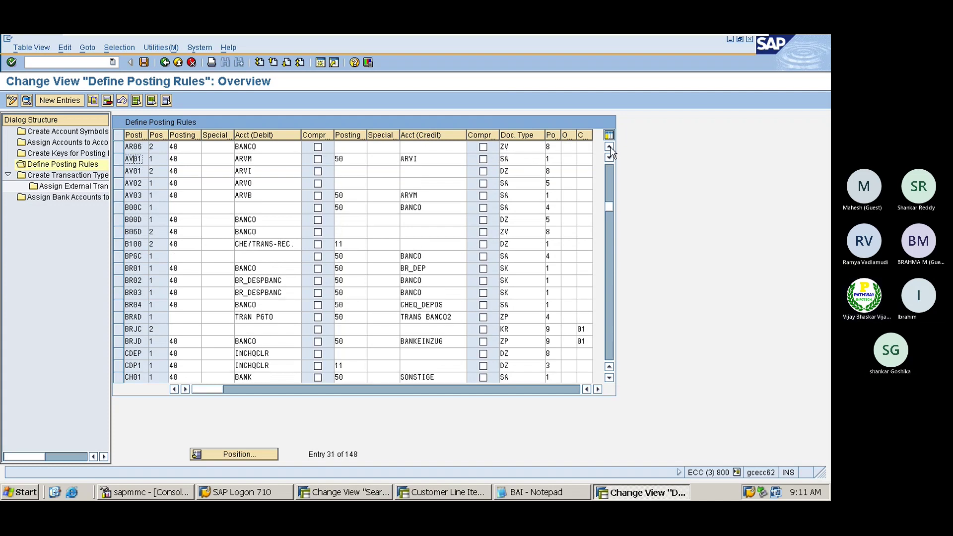
pyautogui.click(610, 147)
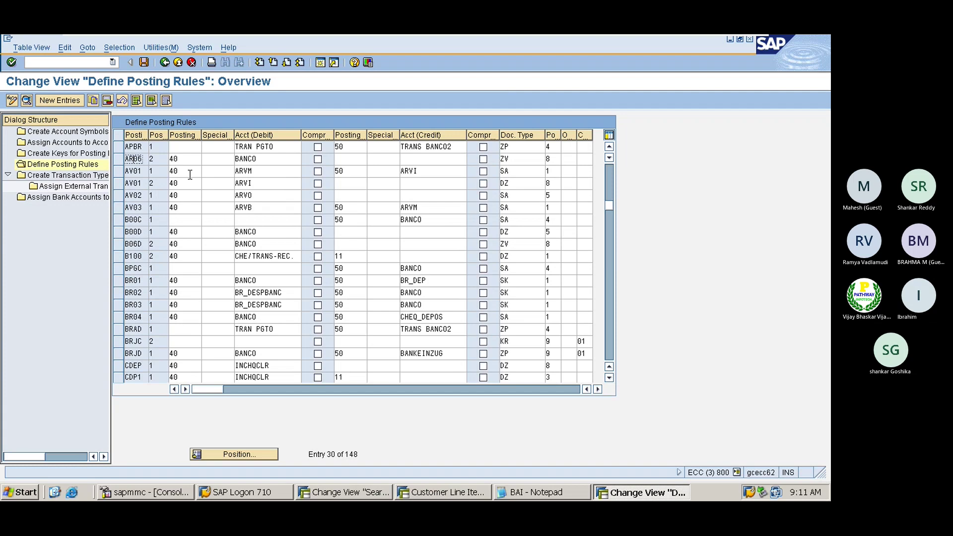
pyautogui.doubleClick(134, 196)
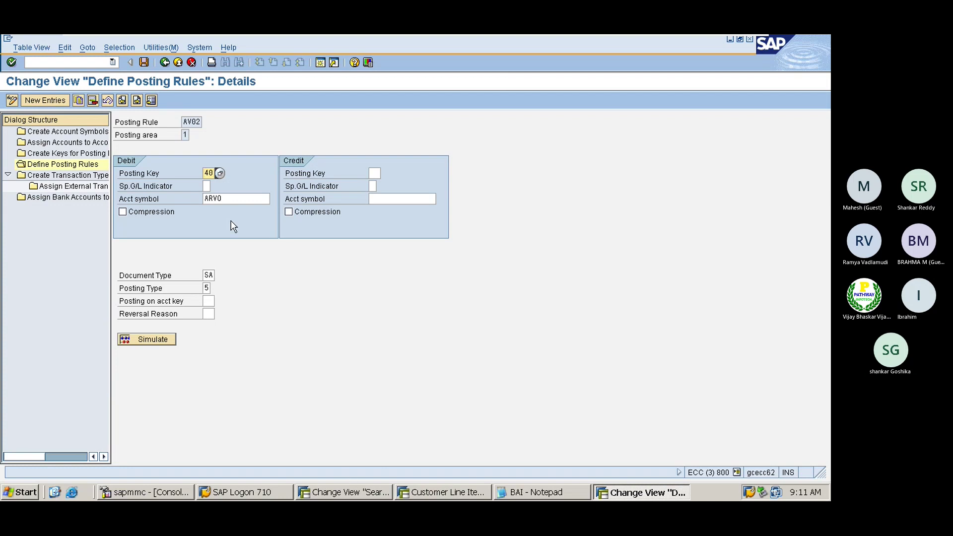
pyautogui.click(165, 62)
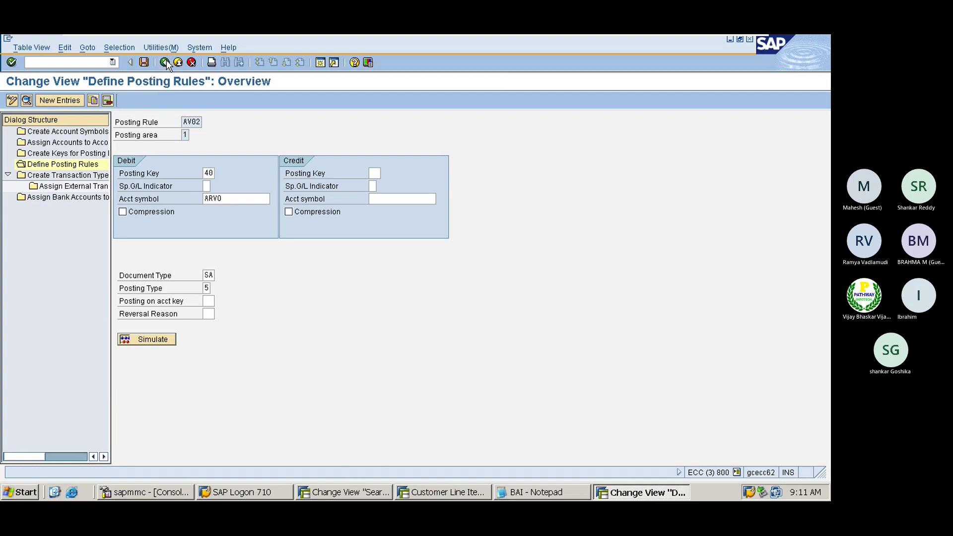
pyautogui.click(143, 62)
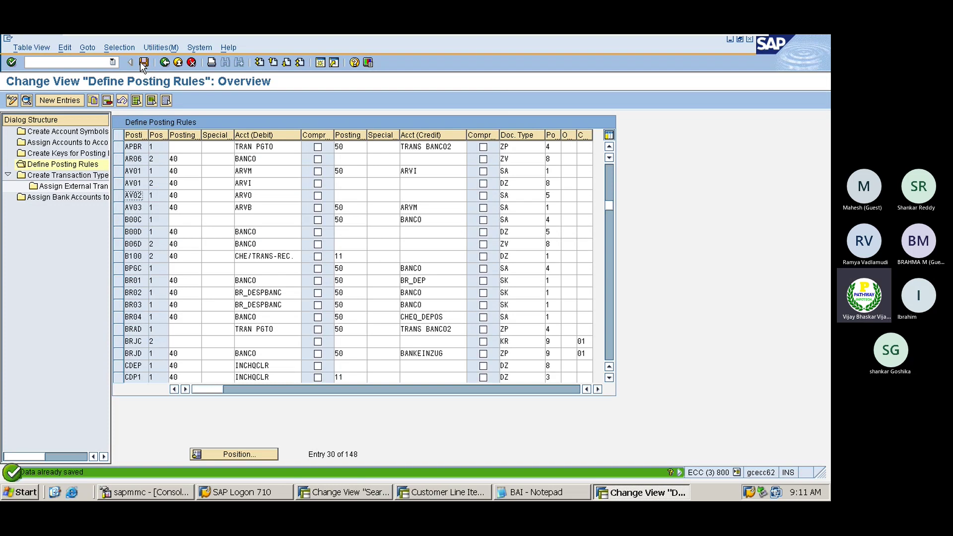
# - Leave the SAP virtual machine and switch to the ECC and S4HANA workbook in Excel
pyautogui.click(450, 490)
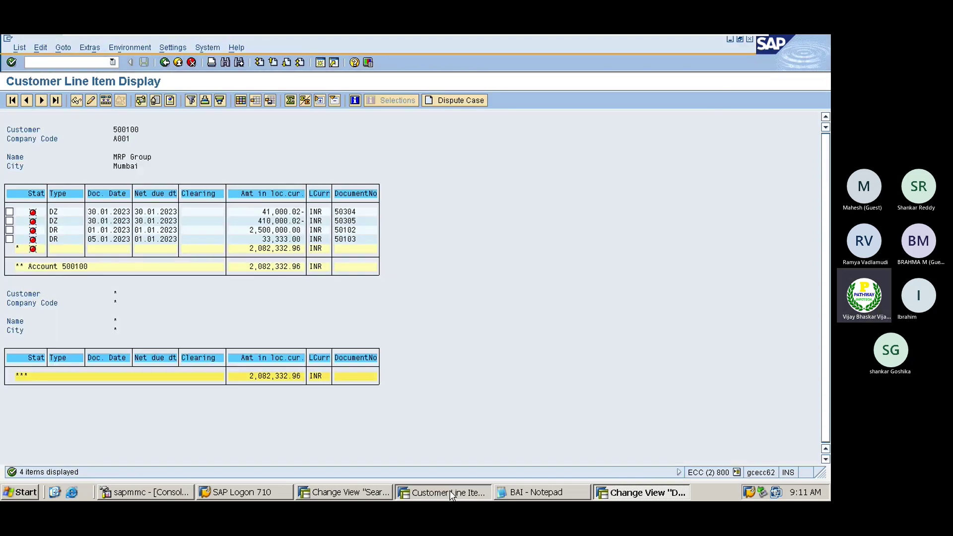
pyautogui.click(328, 492)
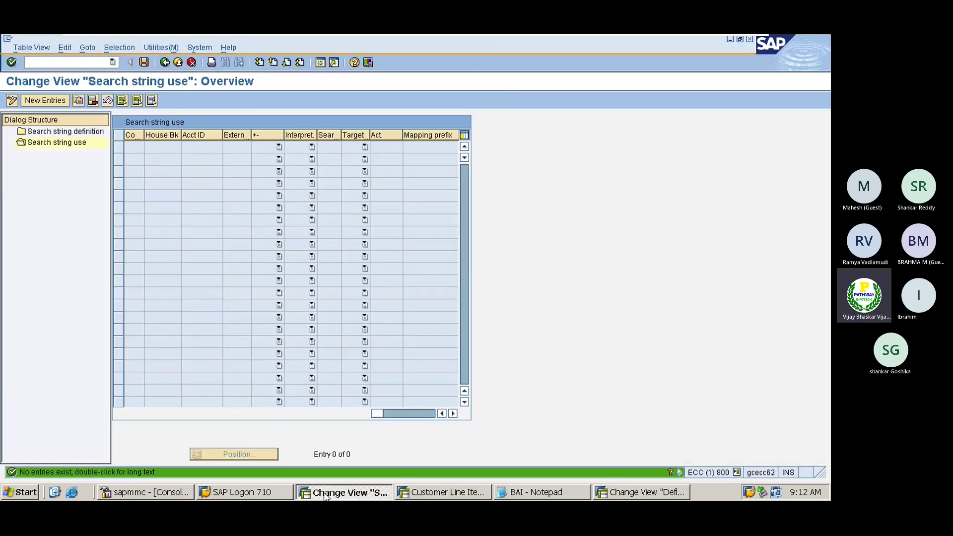
pyautogui.moveTo(642, 36)
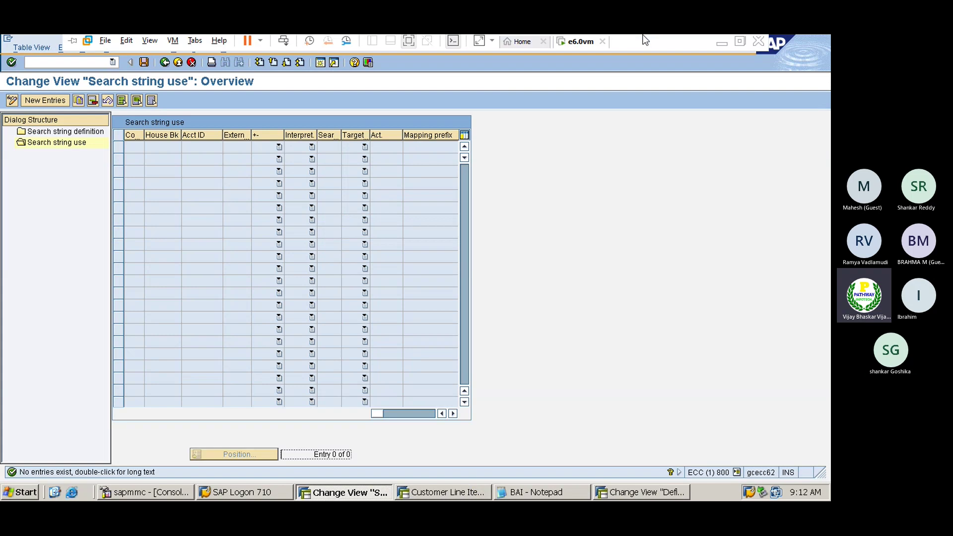
pyautogui.click(736, 43)
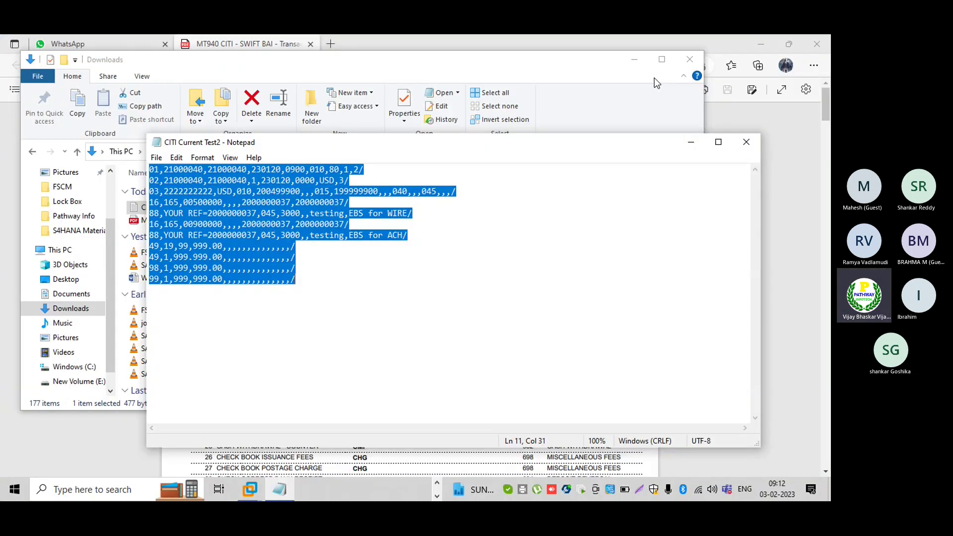
pyautogui.click(634, 59)
pyautogui.click(437, 484)
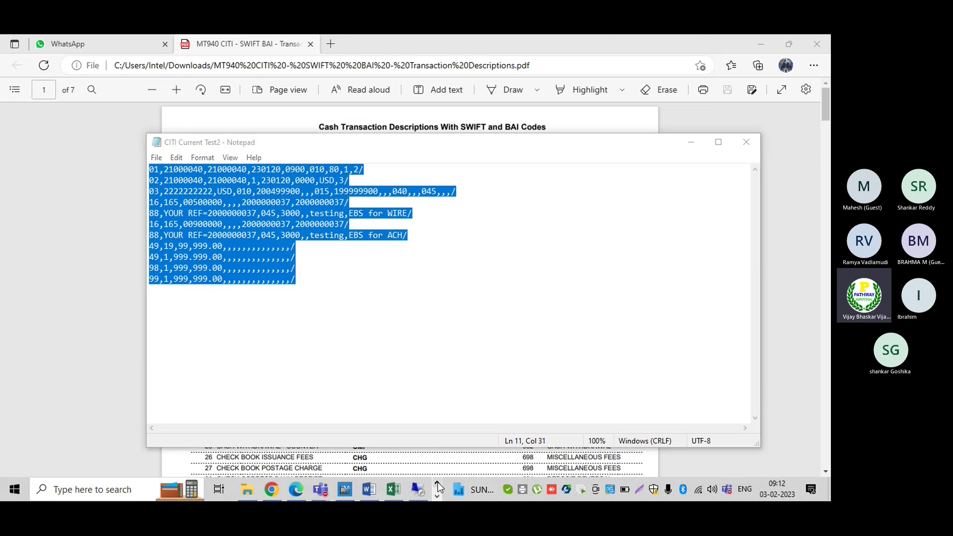
pyautogui.click(392, 490)
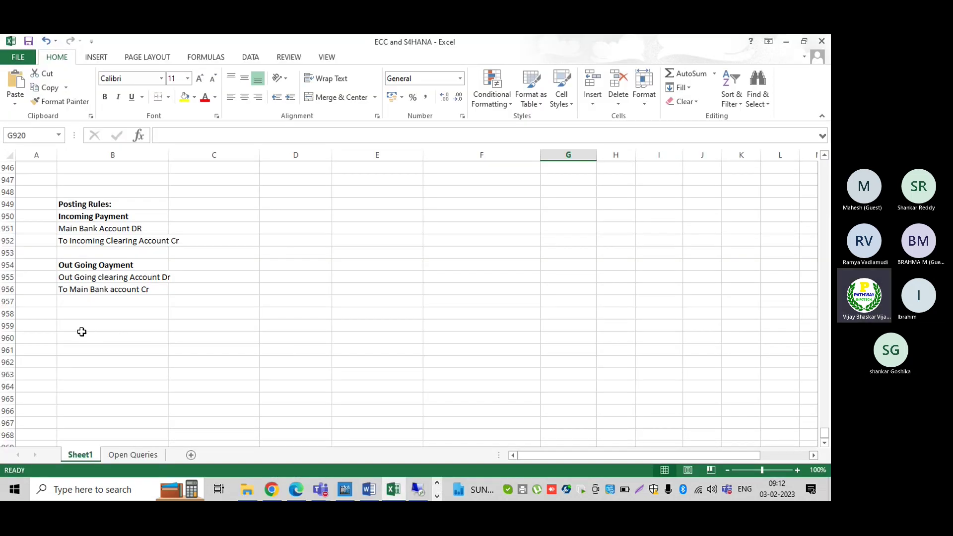
# - Insert three blank rows at row 953, between the incoming and outgoing payment posting rules
pyautogui.click(100, 323)
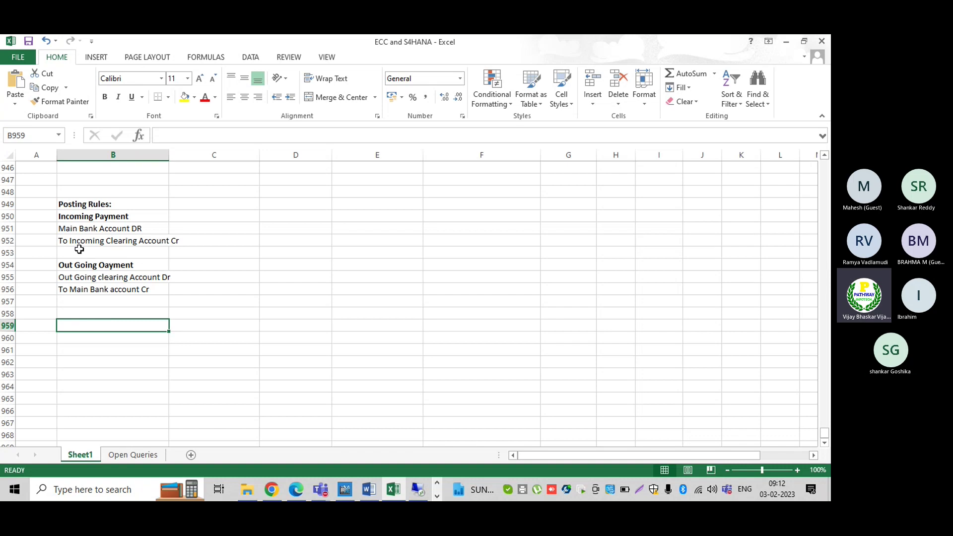
pyautogui.click(6, 252)
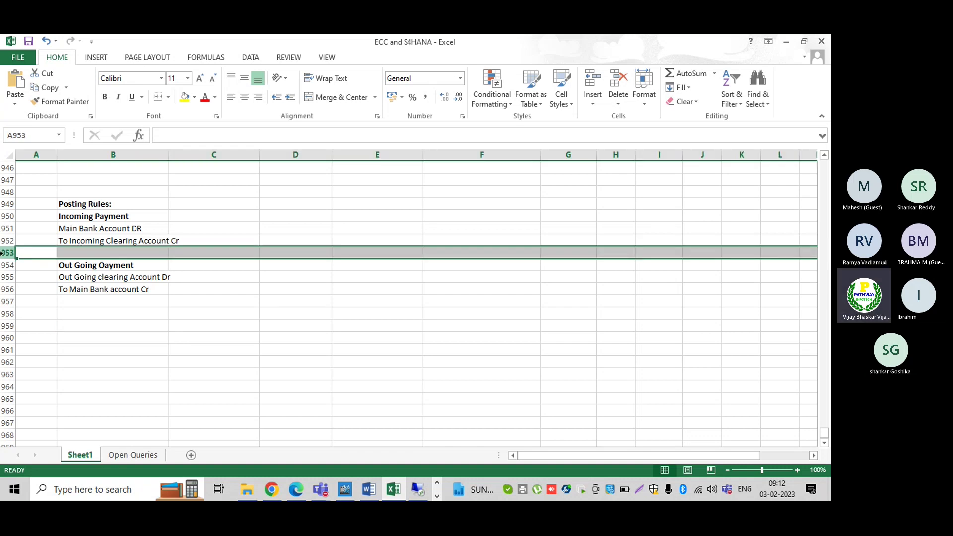
pyautogui.hotkey('ctrl', 'shift', '+')
pyautogui.hotkey('ctrl', 'shift', '+')
pyautogui.hotkey('ctrl', 'shift', '+')
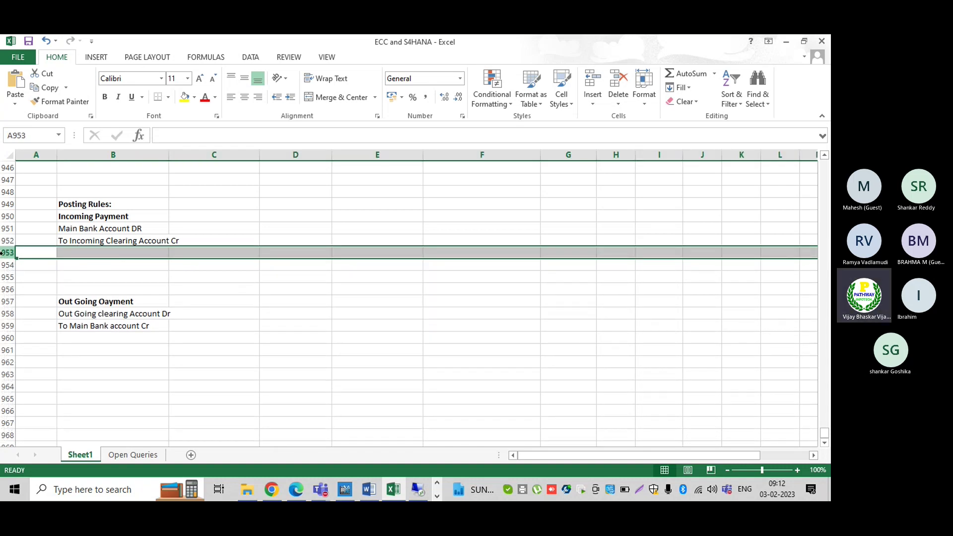
# - Enter "Customer Cr" in cell B954 below the incoming payment entries
pyautogui.click(68, 229)
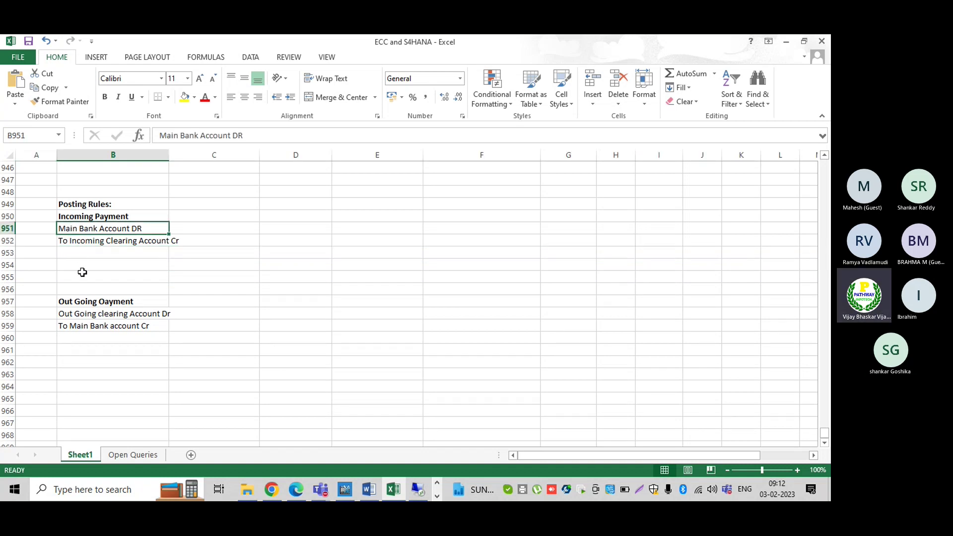
pyautogui.click(82, 274)
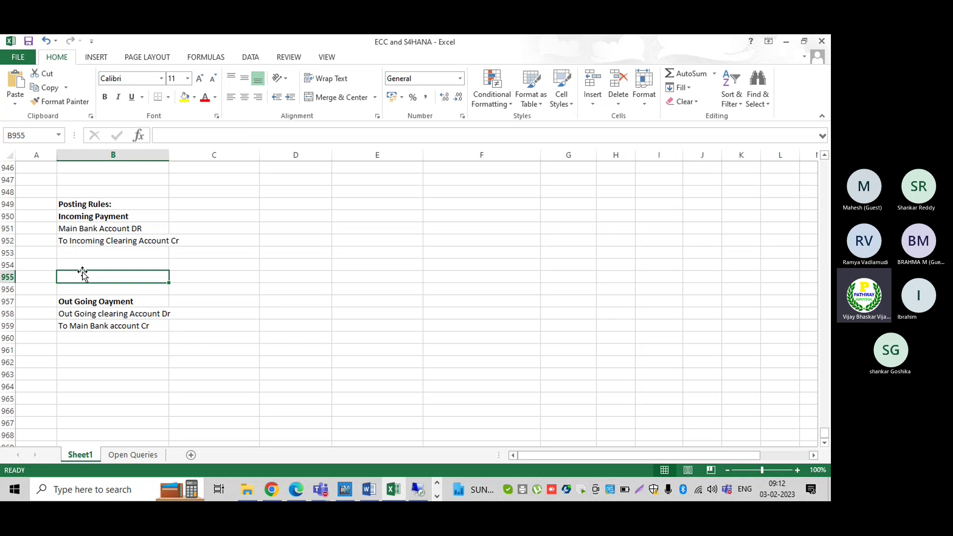
pyautogui.press('Up')
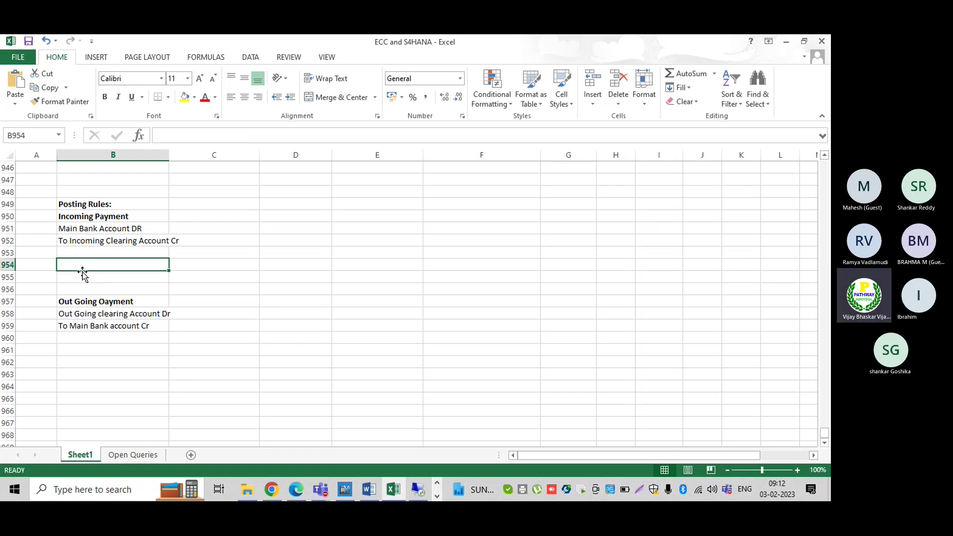
pyautogui.write('Cistomer ')
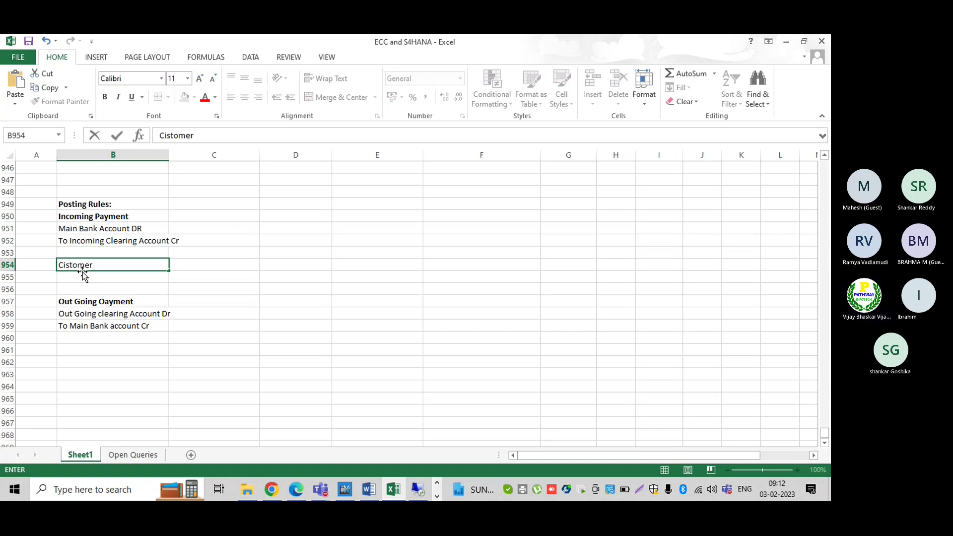
pyautogui.write('Cr')
pyautogui.click(82, 273)
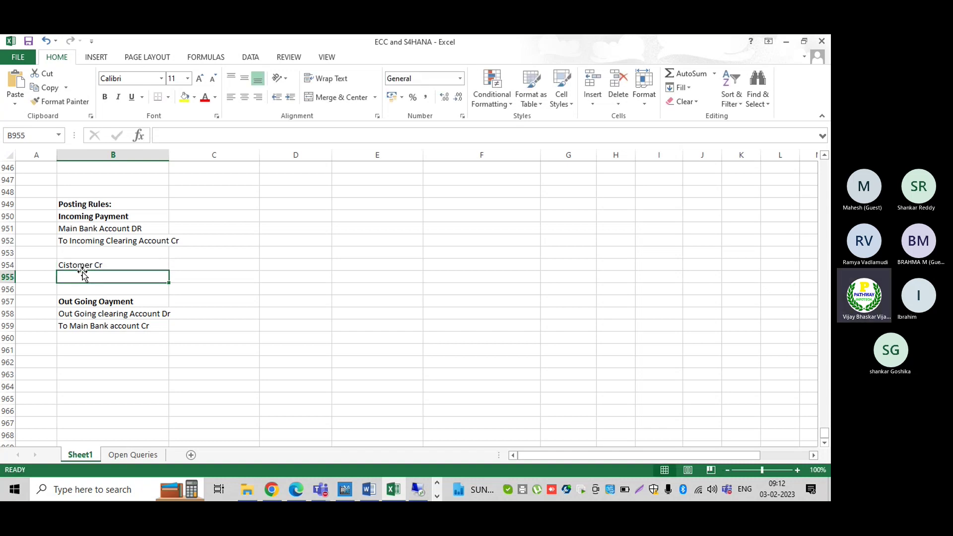
pyautogui.doubleClick(67, 267)
pyautogui.press('BackSpace')
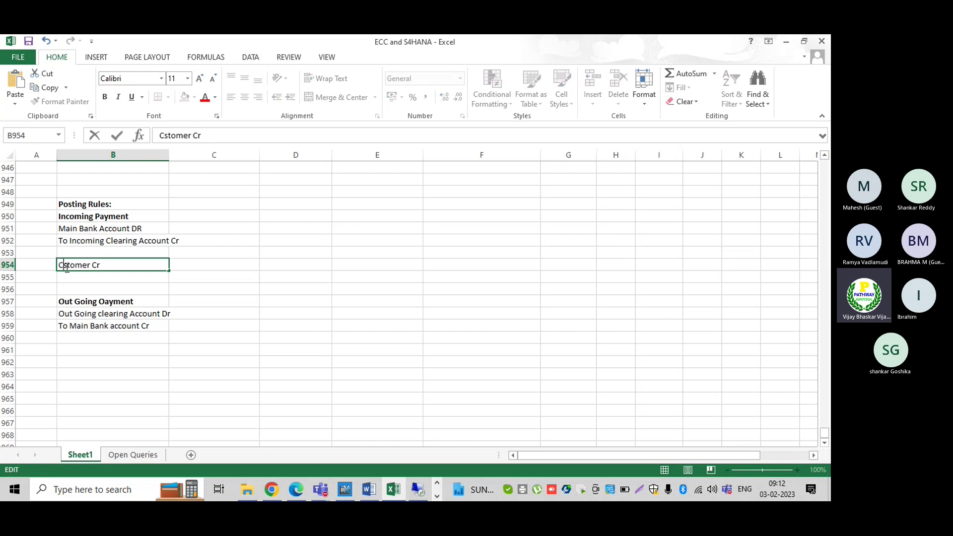
pyautogui.write('u')
pyautogui.press('Return')
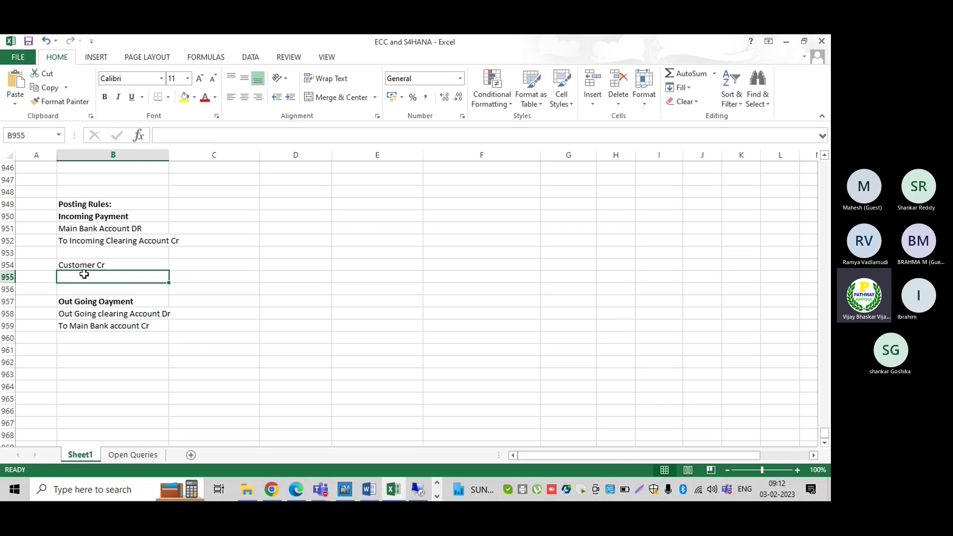
# - Move the Customer Cr entry from cell B954 down one row to B955
pyautogui.click(67, 257)
pyautogui.click(75, 264)
pyautogui.hotkey('ctrl', 'c')
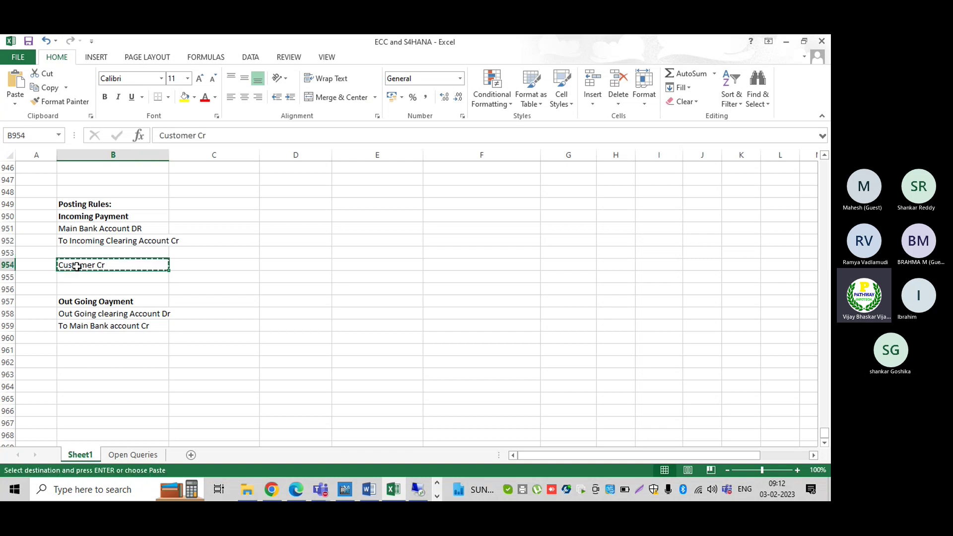
pyautogui.press('Down')
pyautogui.press('Return')
# - Enter "Incoming Clearing Acc Dr" in cell B954, above the Customer Cr line
pyautogui.click(77, 266)
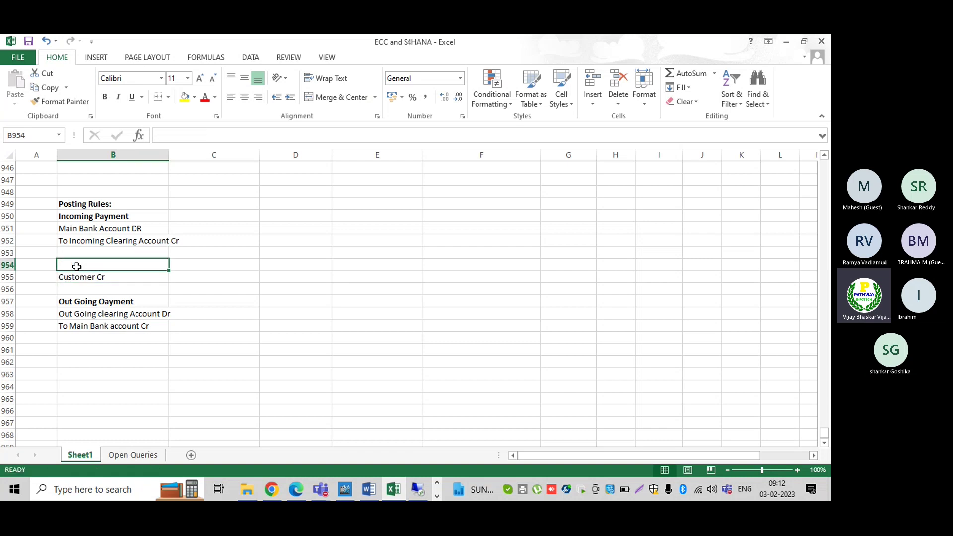
pyautogui.write('C')
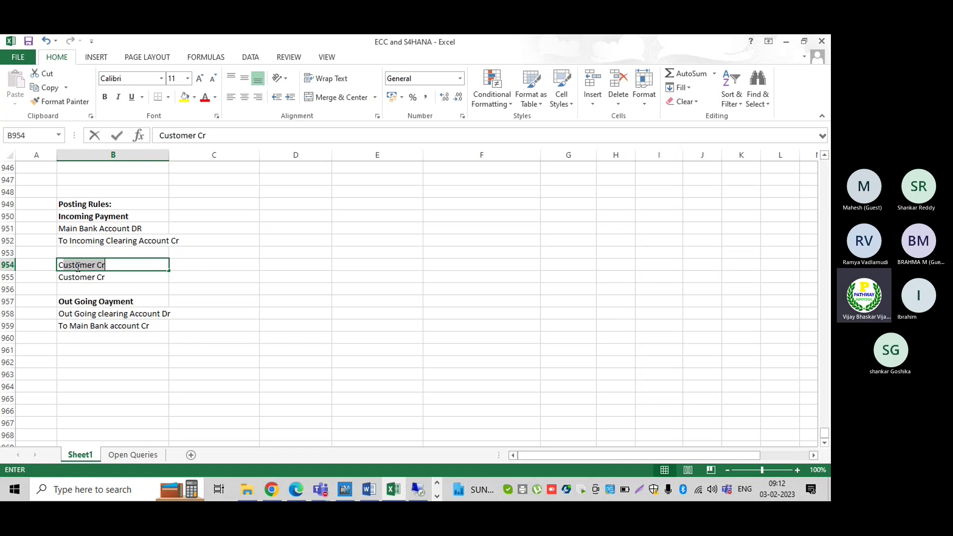
pyautogui.press('BackSpace')
pyautogui.press('BackSpace')
pyautogui.write('I')
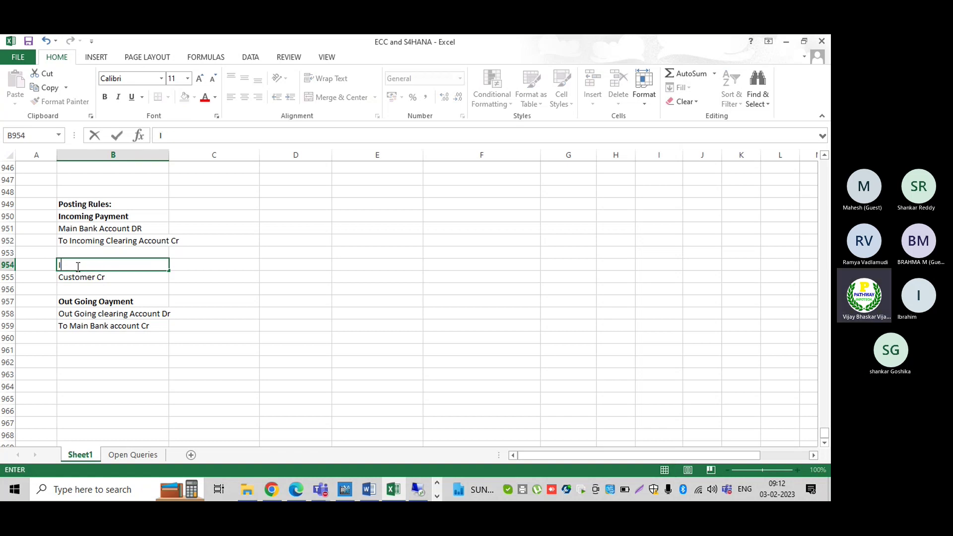
pyautogui.write('ncoming')
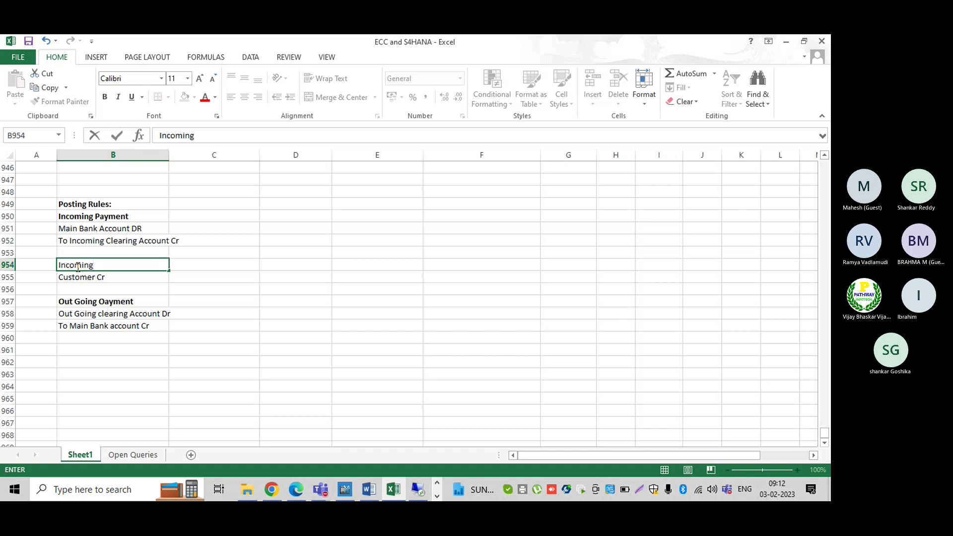
pyautogui.write(' Clearing Acc C')
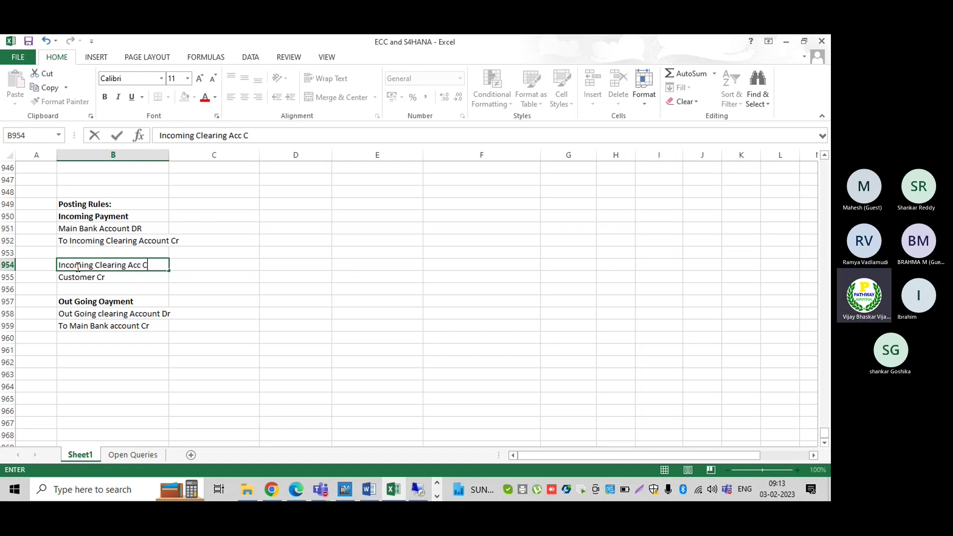
pyautogui.press('BackSpace')
pyautogui.write('Dr')
pyautogui.press('Return')
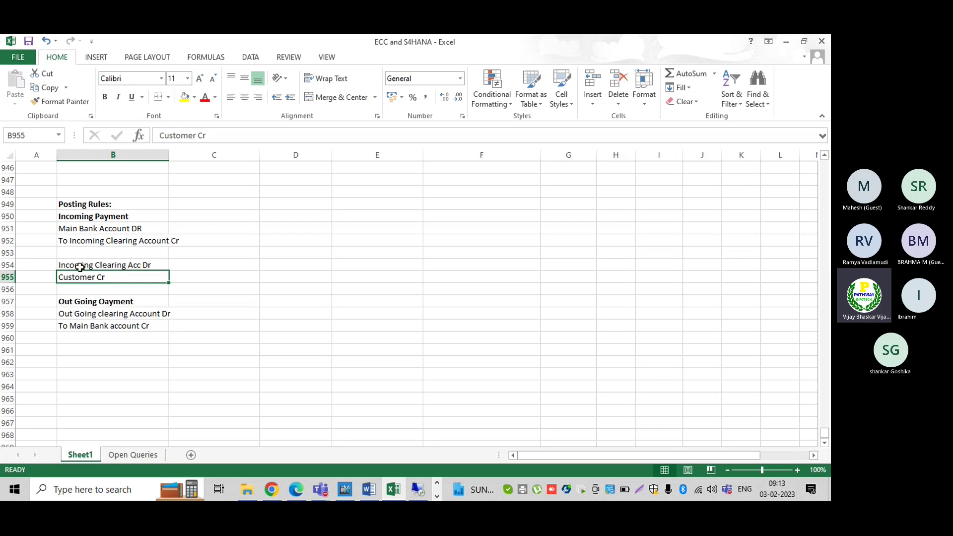
pyautogui.moveTo(80, 266); pyautogui.dragTo(73, 277)
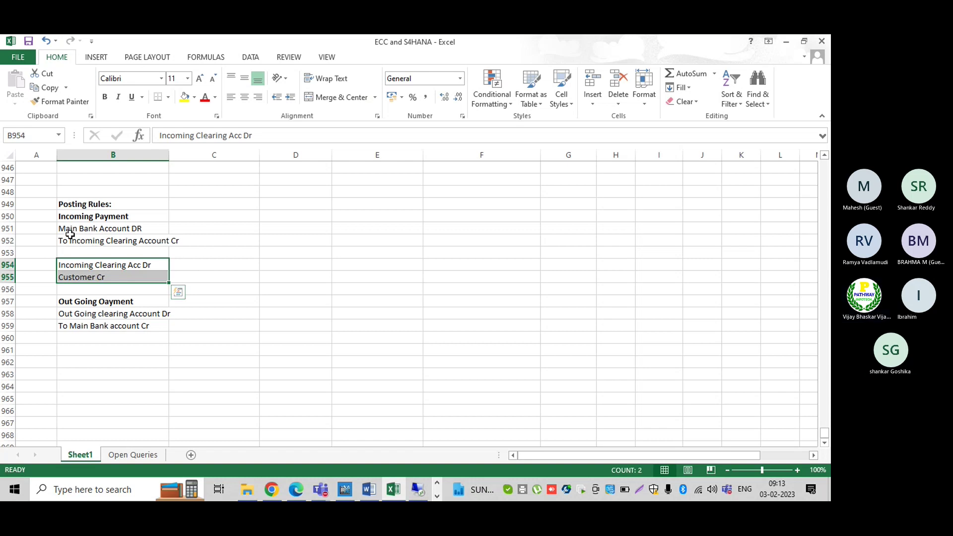
pyautogui.click(90, 278)
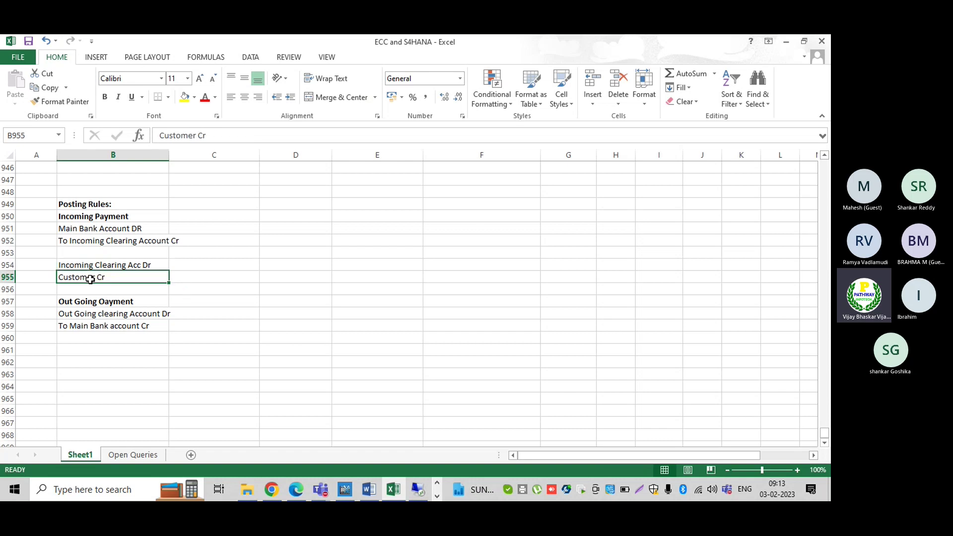
pyautogui.click(89, 242)
pyautogui.click(87, 265)
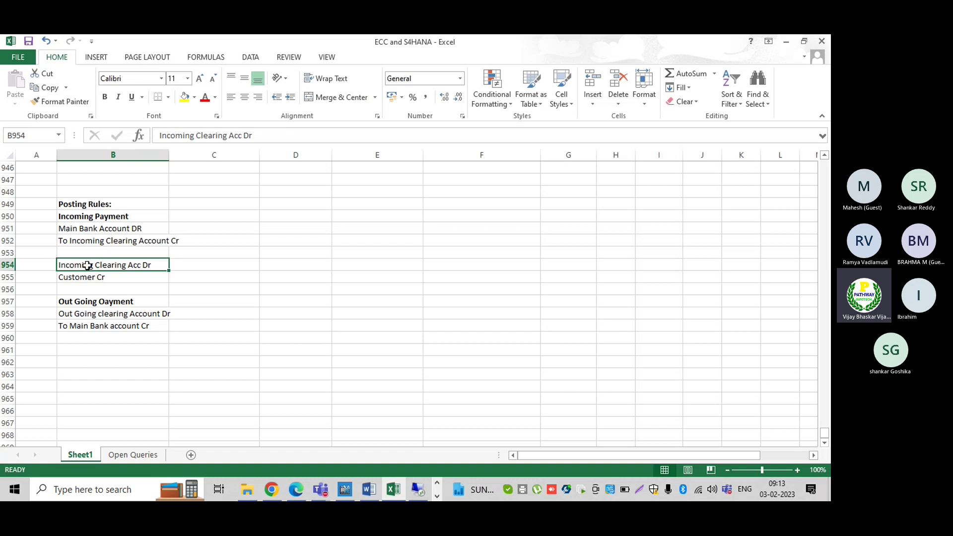
pyautogui.click(77, 240)
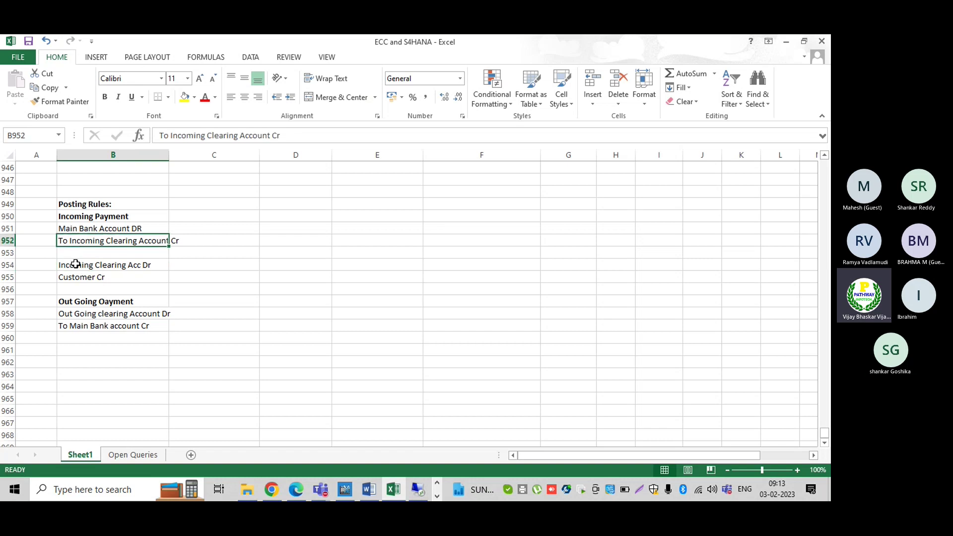
pyautogui.keyDown('ctrl'); pyautogui.click(74, 264); pyautogui.keyUp('ctrl')
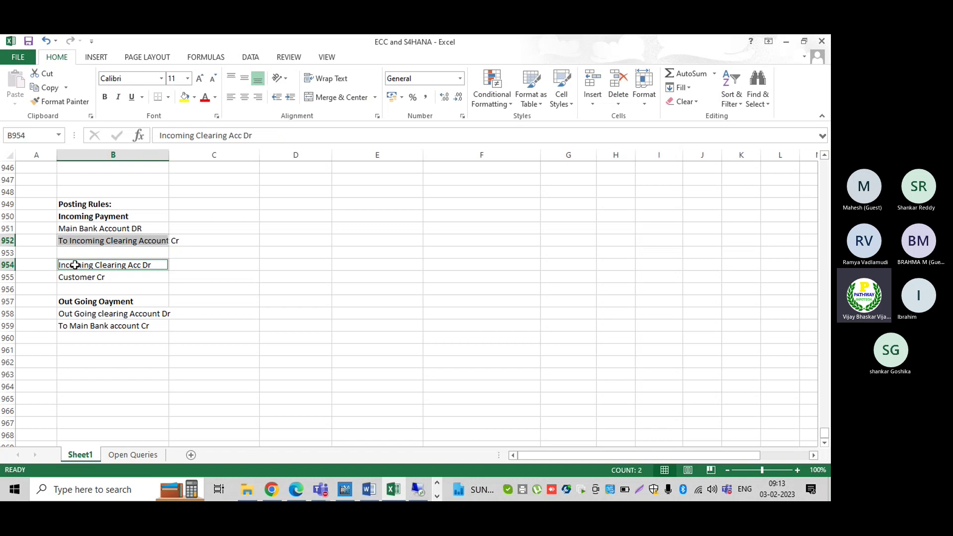
# - Enter the amounts in column C: -100 for Customer Cr and 100 for Incoming Clearing Acc Dr
pyautogui.click(185, 280)
pyautogui.write('100')
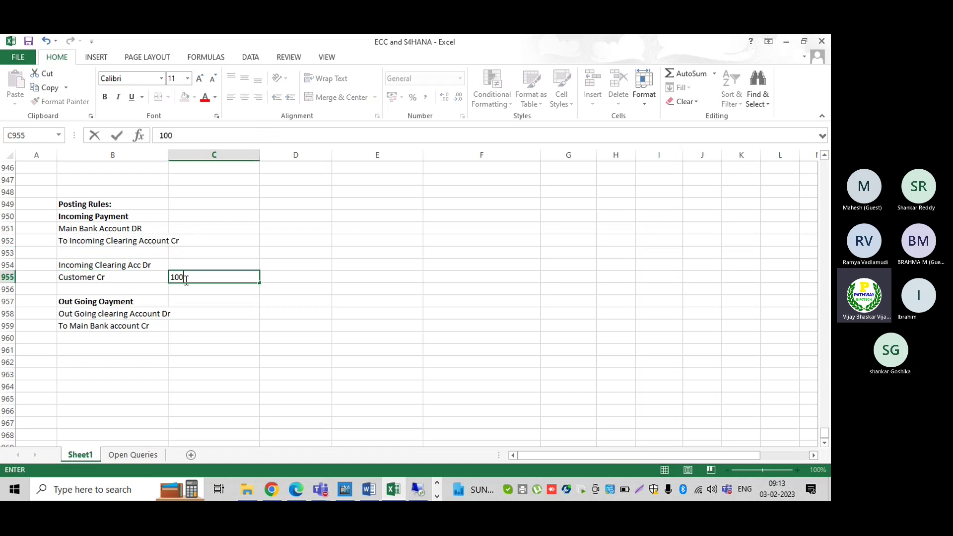
pyautogui.write('0')
pyautogui.press('BackSpace')
pyautogui.click(172, 277)
pyautogui.write('-')
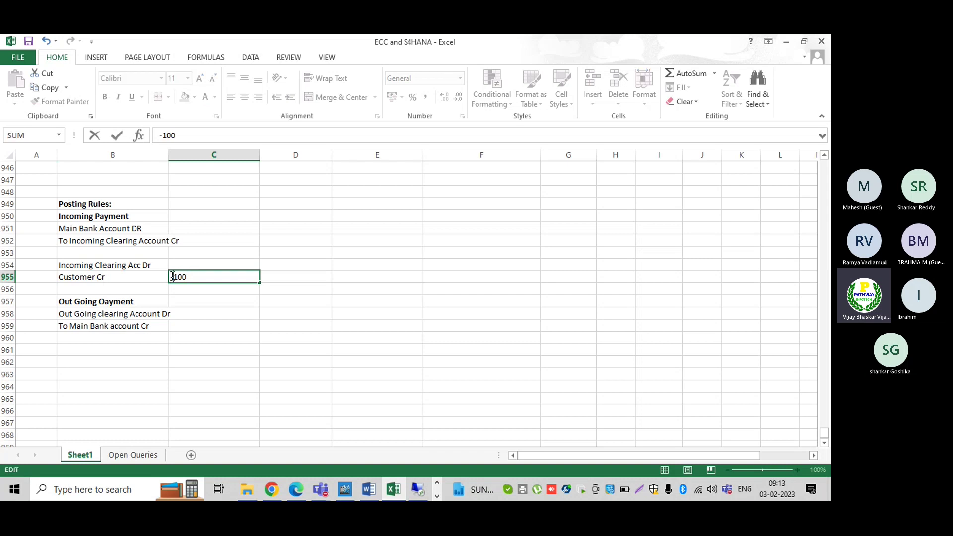
pyautogui.press('Return')
pyautogui.click(193, 263)
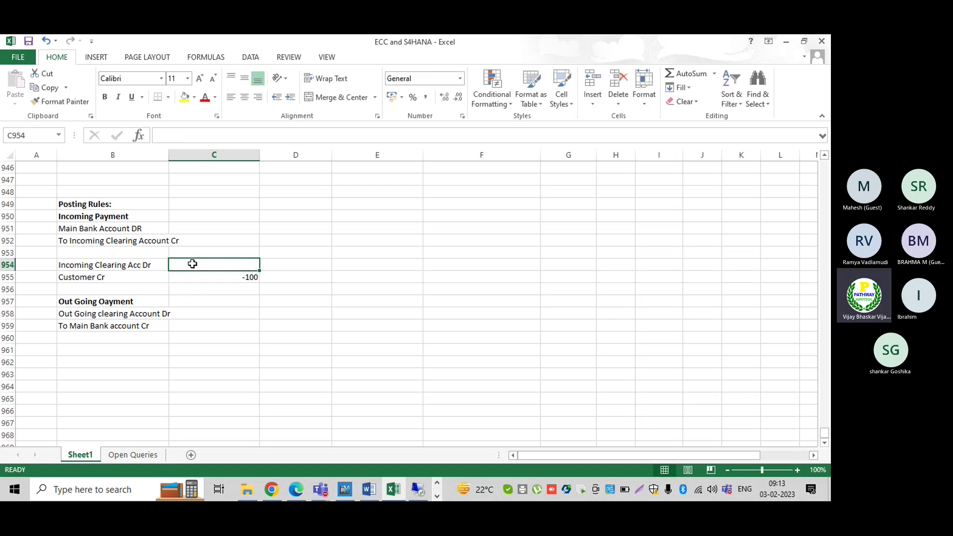
pyautogui.write('100')
pyautogui.press('Return')
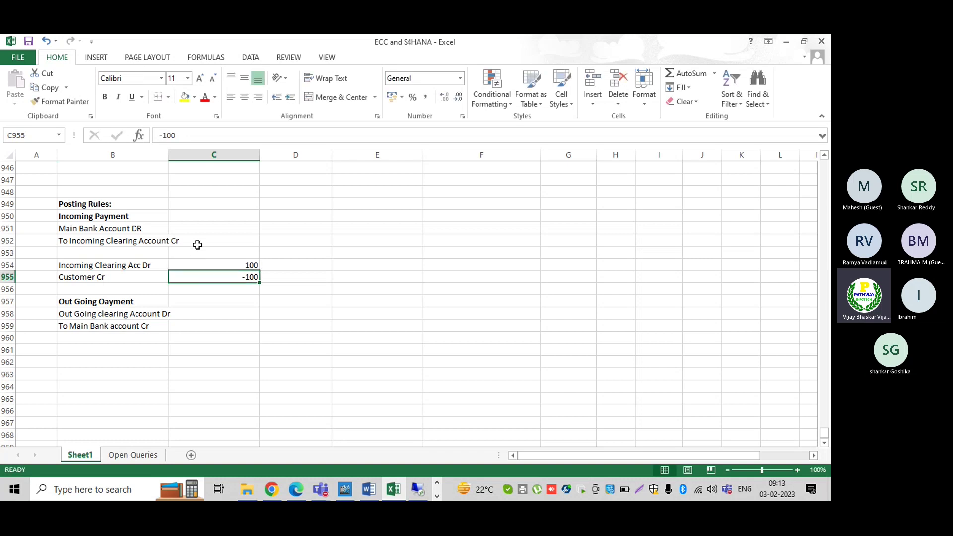
# - Enter 100 in column C for Main Bank Account DR and -100 for To Incoming Clearing Account Cr
pyautogui.click(197, 242)
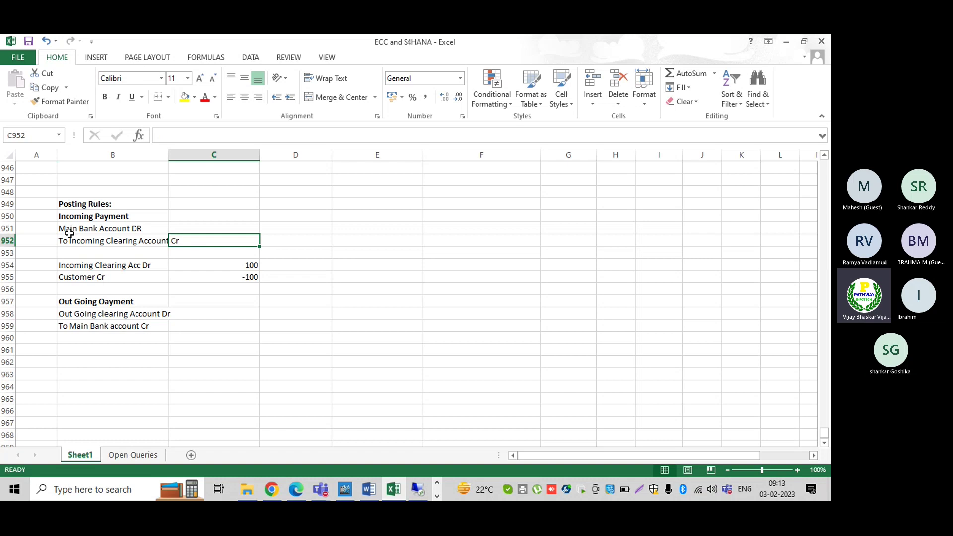
pyautogui.click(198, 228)
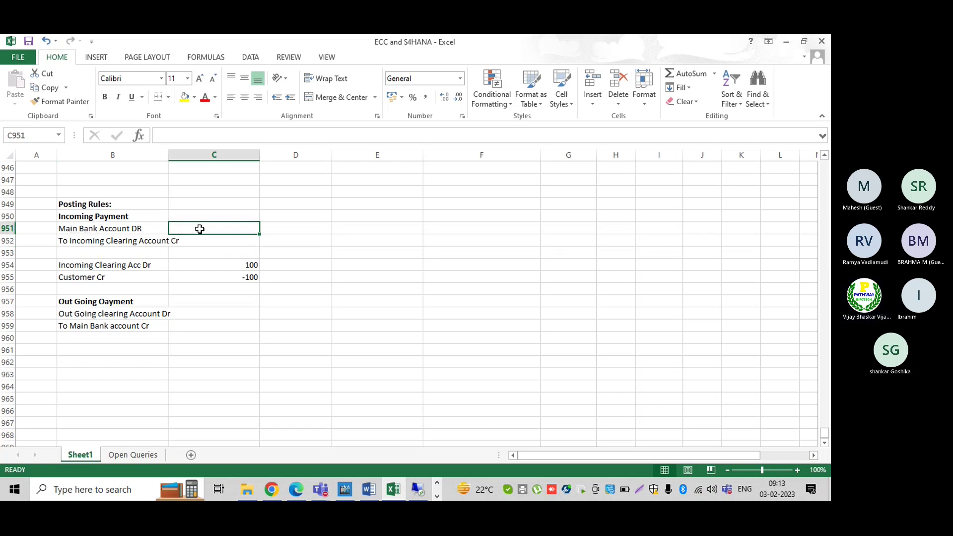
pyautogui.write('100')
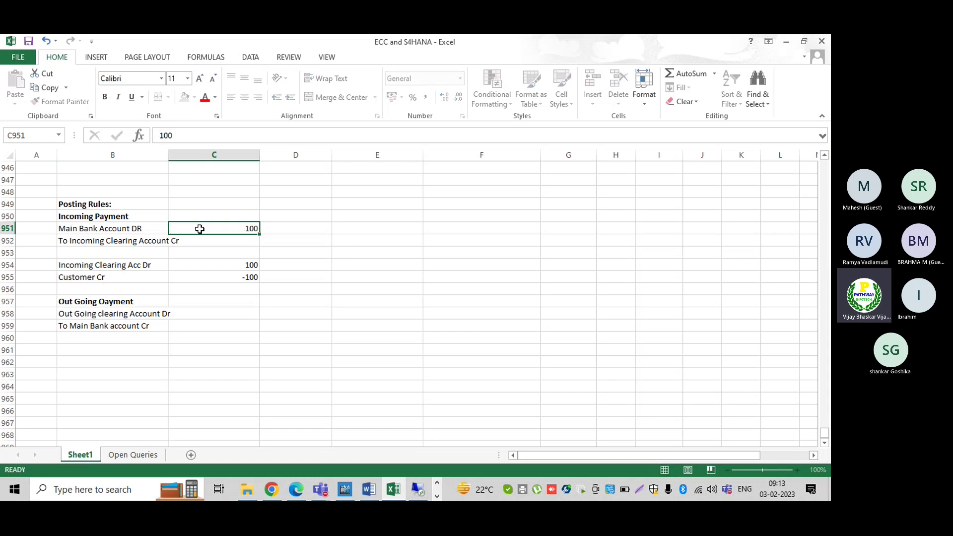
pyautogui.press('Return')
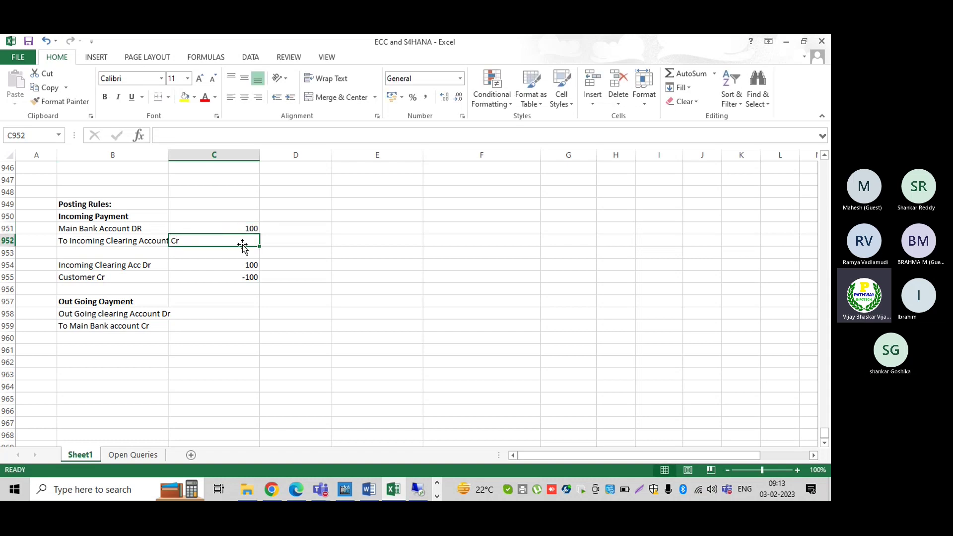
pyautogui.write('-100')
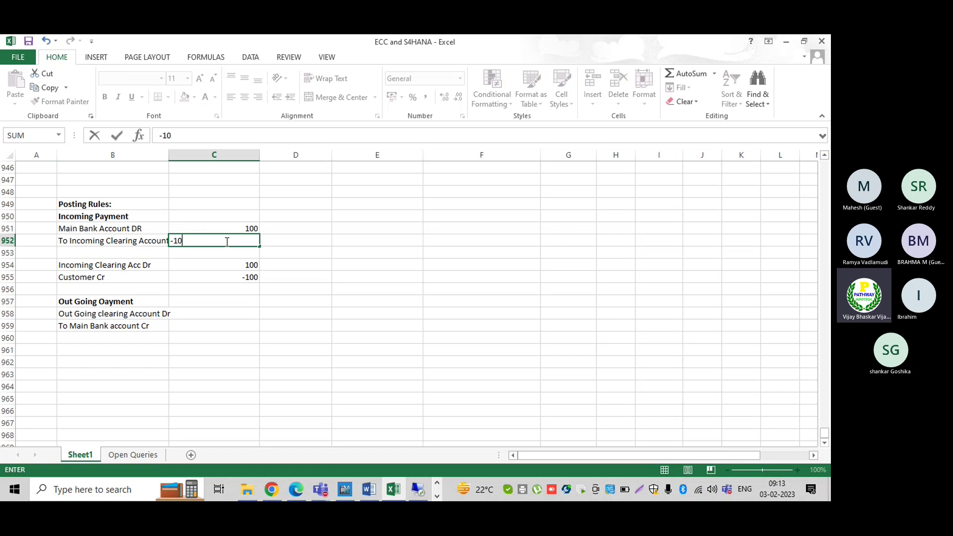
pyautogui.press('Return')
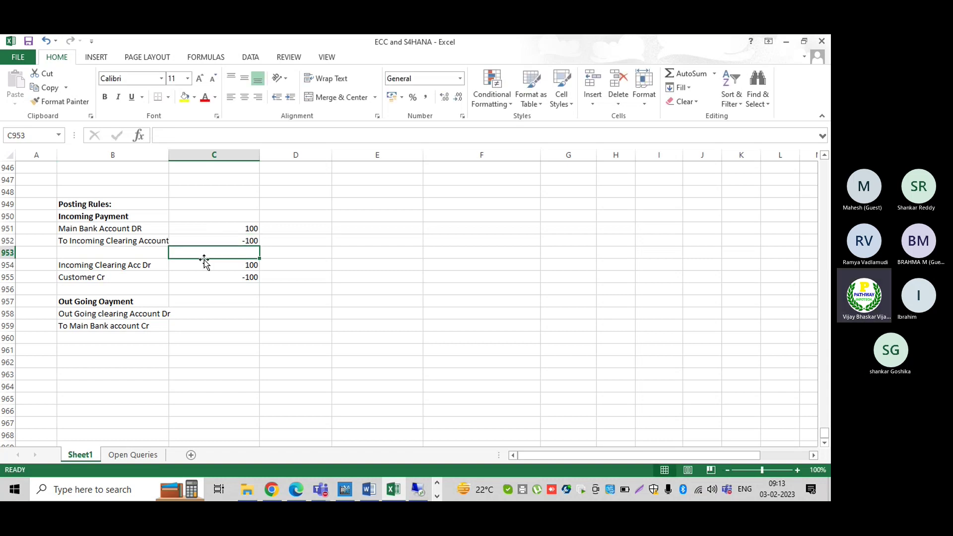
# - Fill both incoming clearing account lines, B952:C952 and B954:C954, with yellow
pyautogui.click(102, 241)
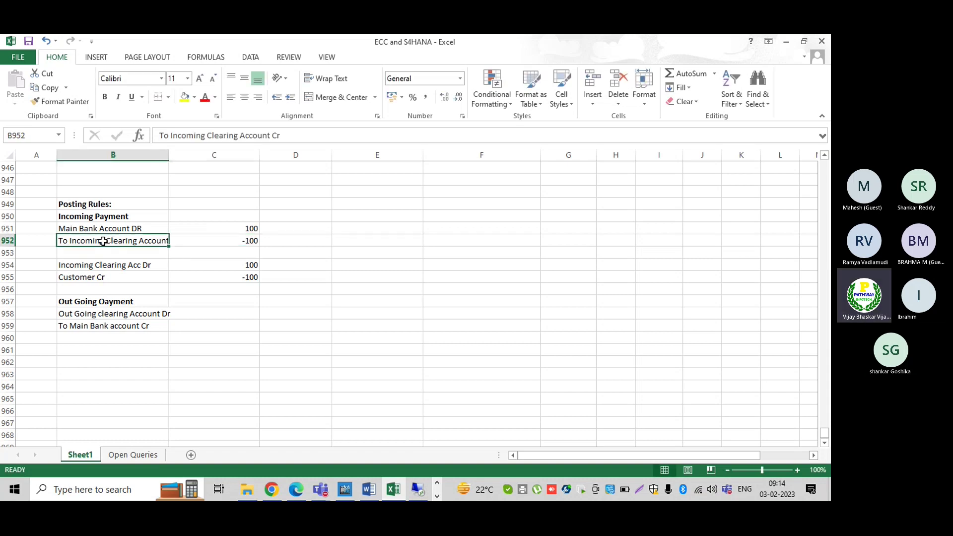
pyautogui.hotkey('shift', 'Right')
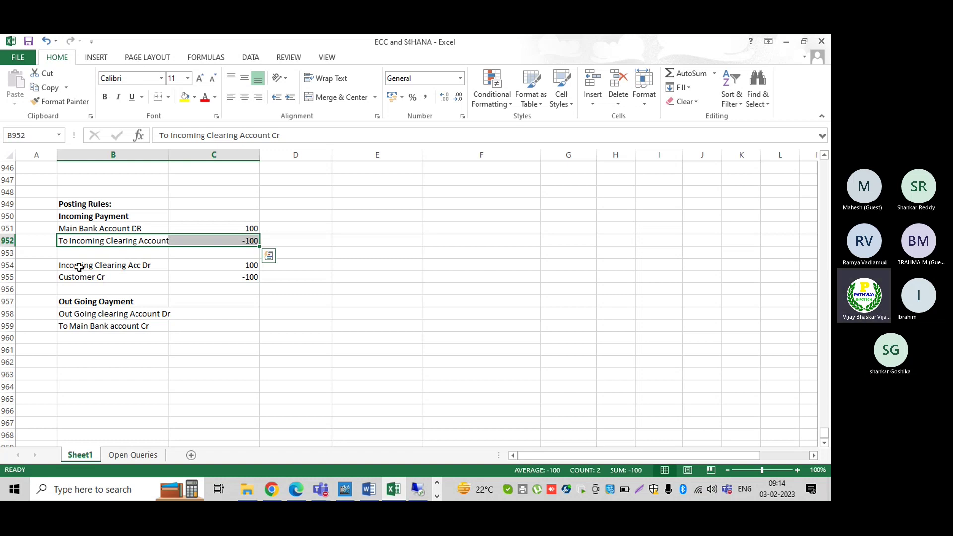
pyautogui.keyDown('ctrl'); pyautogui.click(79, 268); pyautogui.keyUp('ctrl')
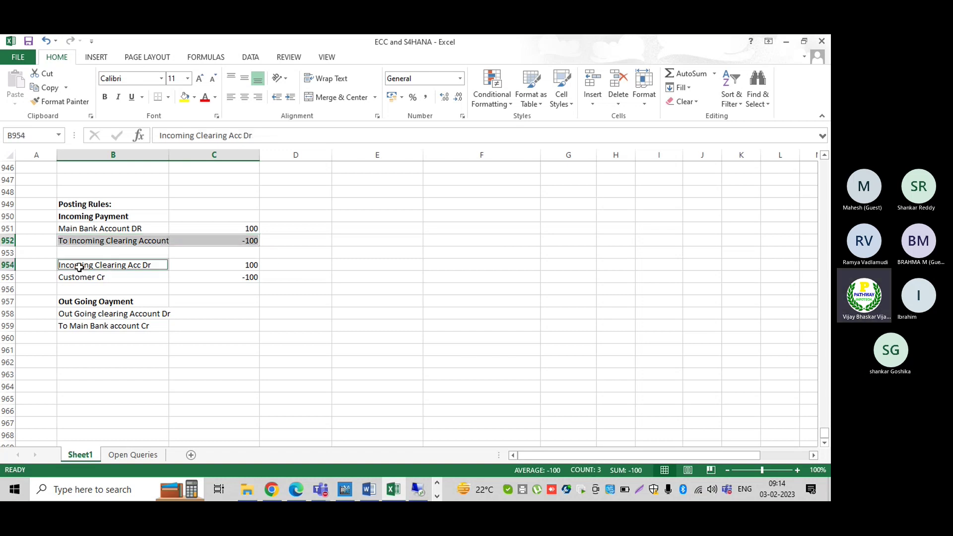
pyautogui.keyDown('ctrl'); pyautogui.click(231, 267); pyautogui.keyUp('ctrl')
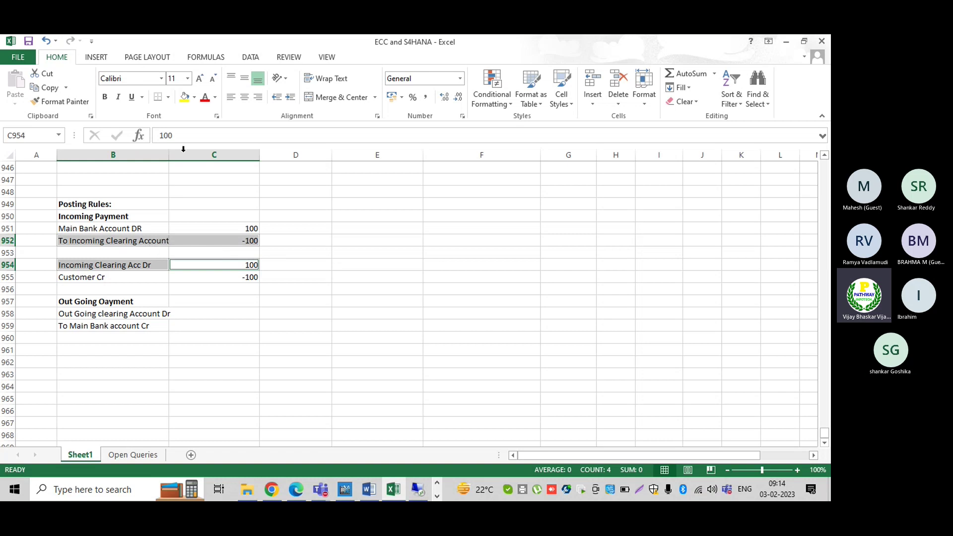
pyautogui.click(194, 97)
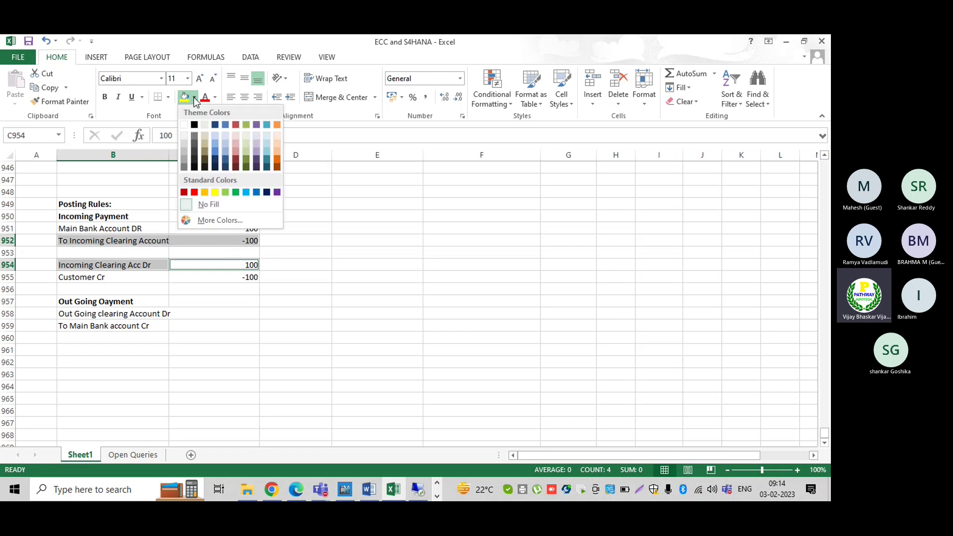
pyautogui.click(214, 193)
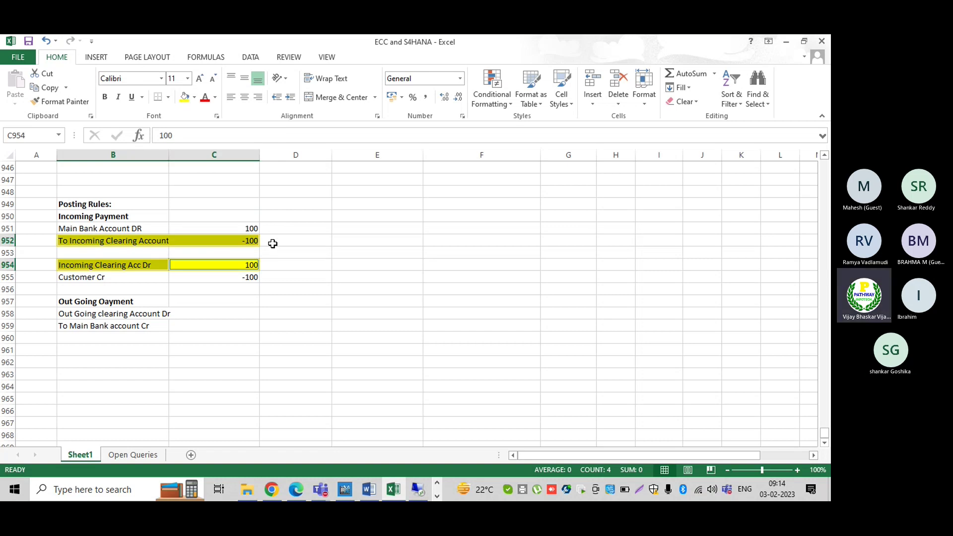
pyautogui.click(273, 243)
pyautogui.click(248, 240)
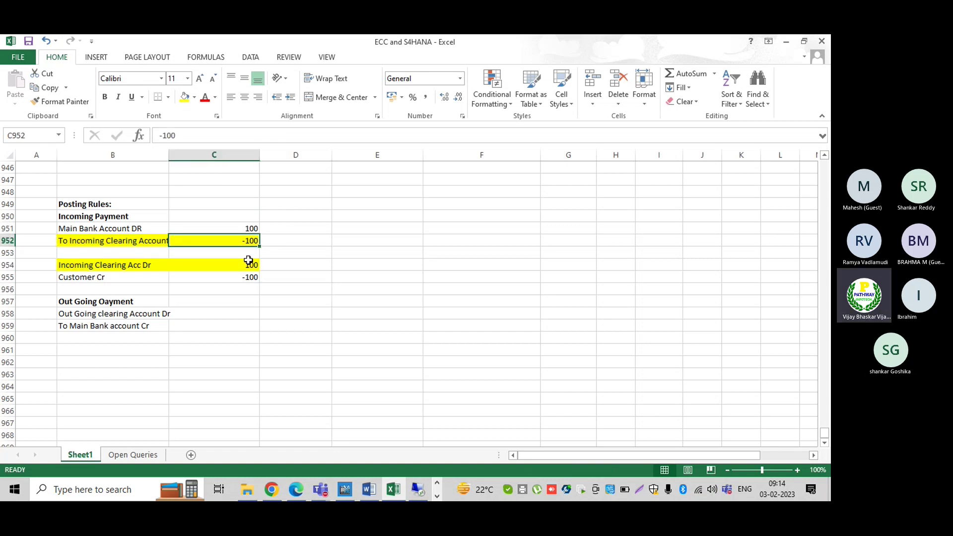
pyautogui.keyDown('ctrl'); pyautogui.click(248, 259); pyautogui.keyUp('ctrl')
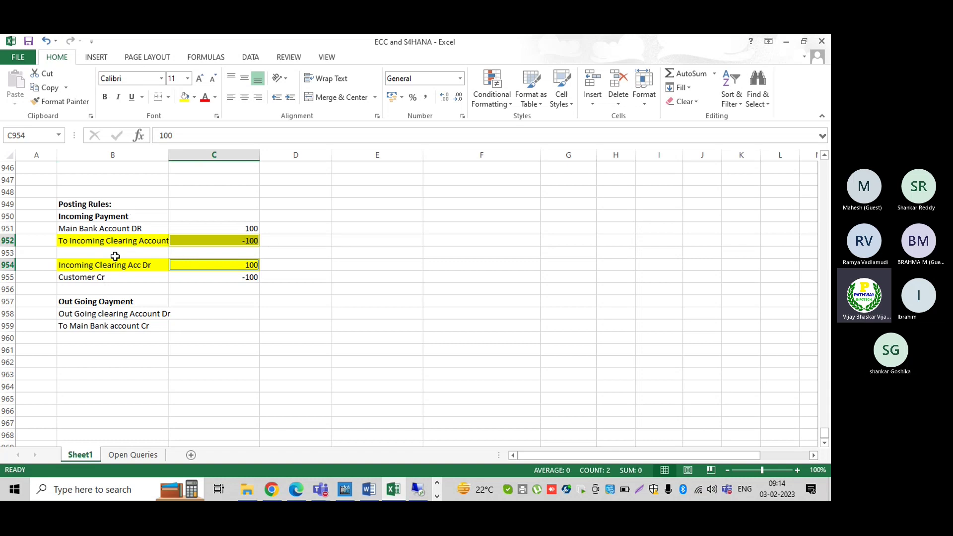
pyautogui.click(194, 314)
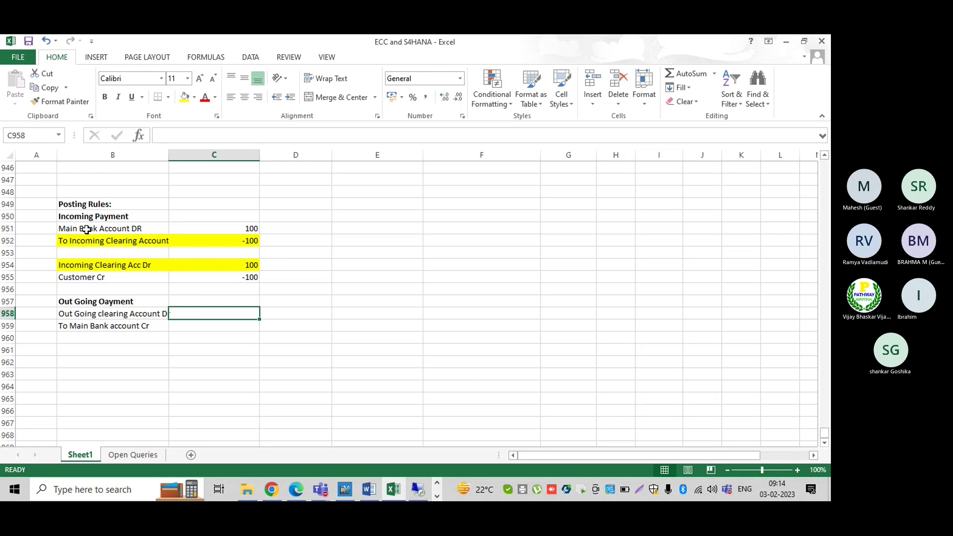
pyautogui.click(93, 230)
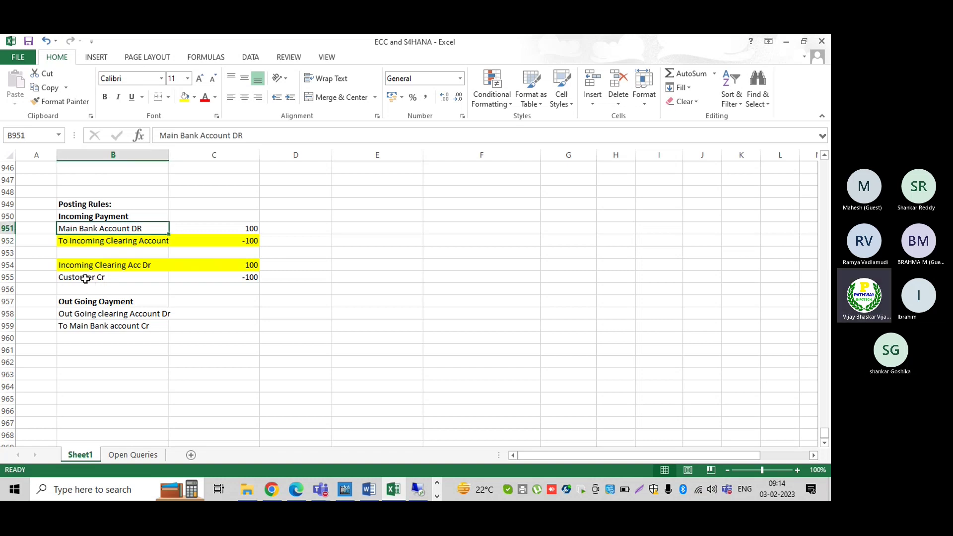
pyautogui.click(85, 278)
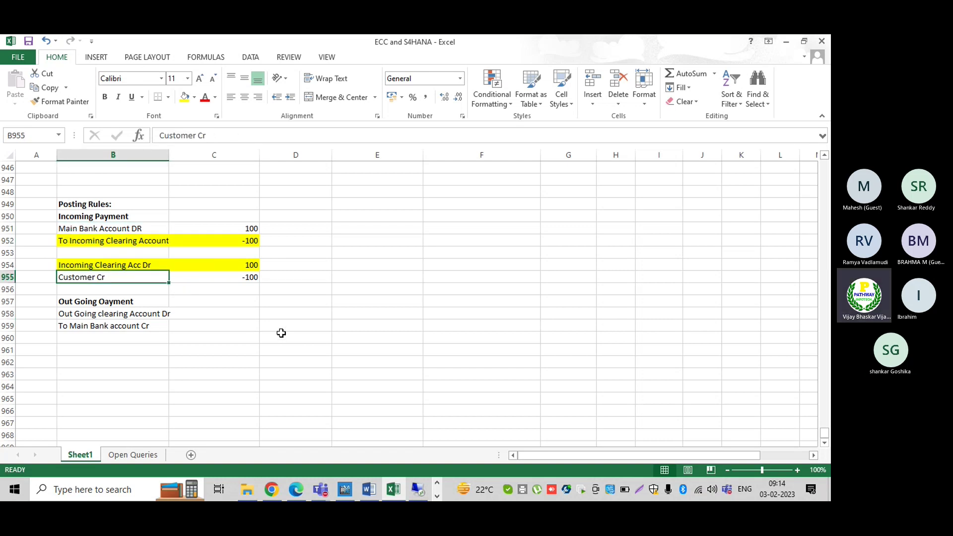
# - Save the workbook with the incoming payment posting entries
pyautogui.hotkey('ctrl', 's')
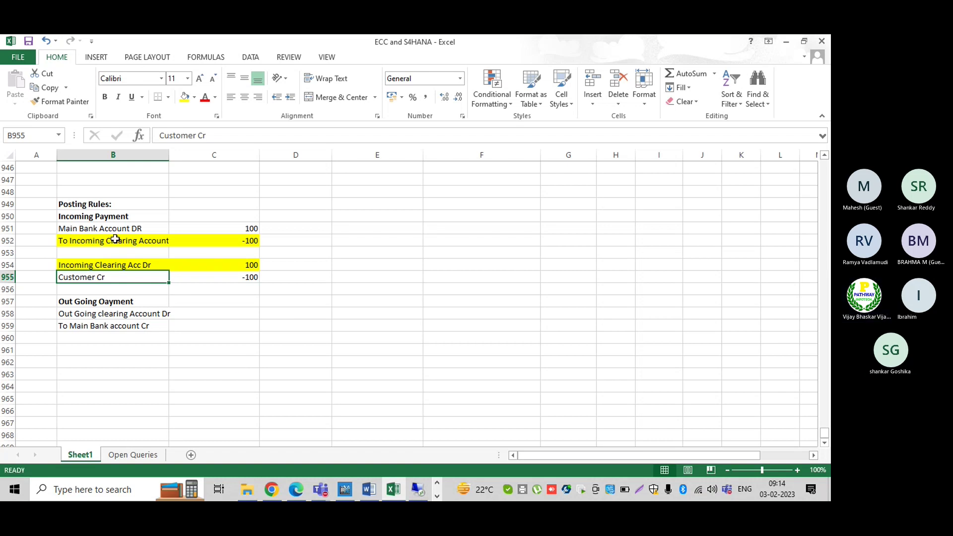
pyautogui.click(105, 229)
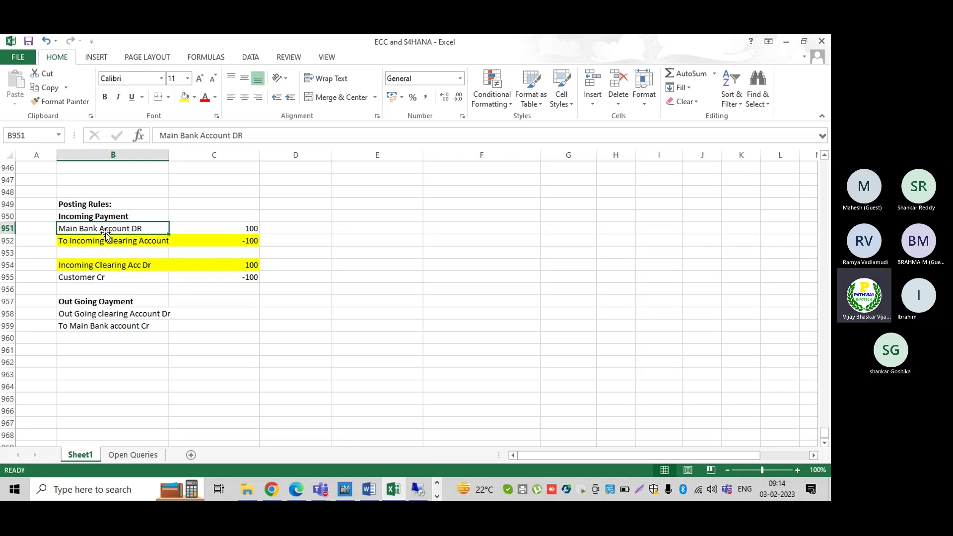
# - Insert three blank rows above the Out Going clearing Account Dr line in row 958
pyautogui.click(91, 277)
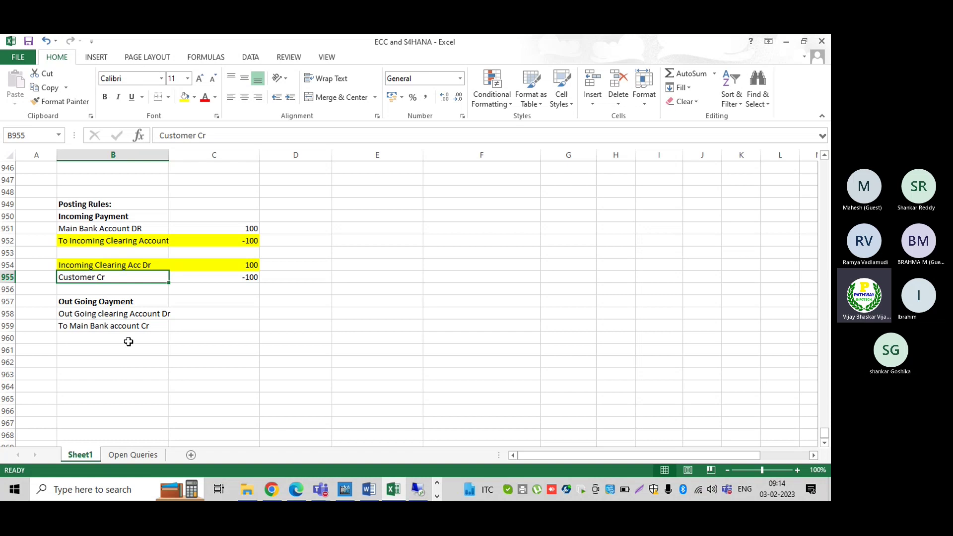
pyautogui.click(70, 350)
pyautogui.click(3, 313)
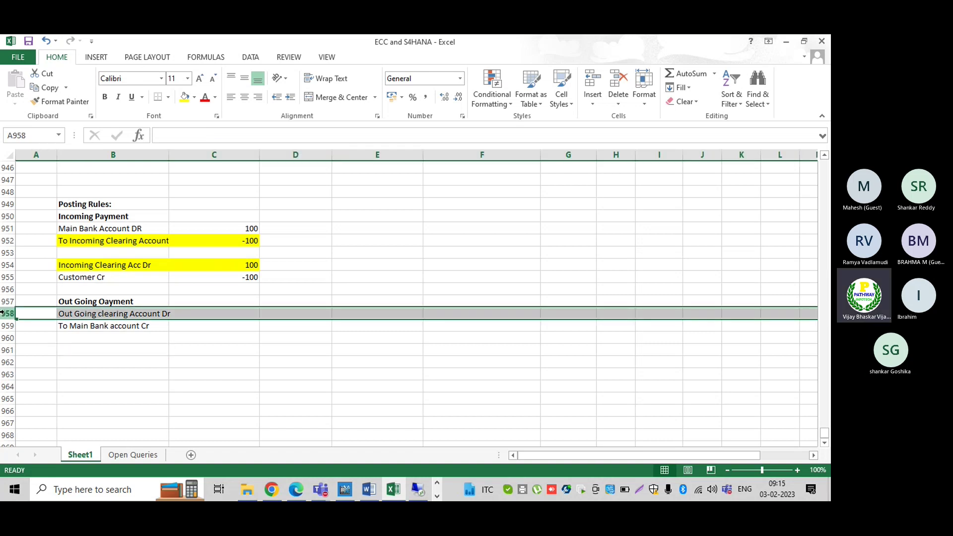
pyautogui.hotkey('ctrl', '+')
pyautogui.hotkey('ctrl', '+')
pyautogui.hotkey('ctrl', '+')
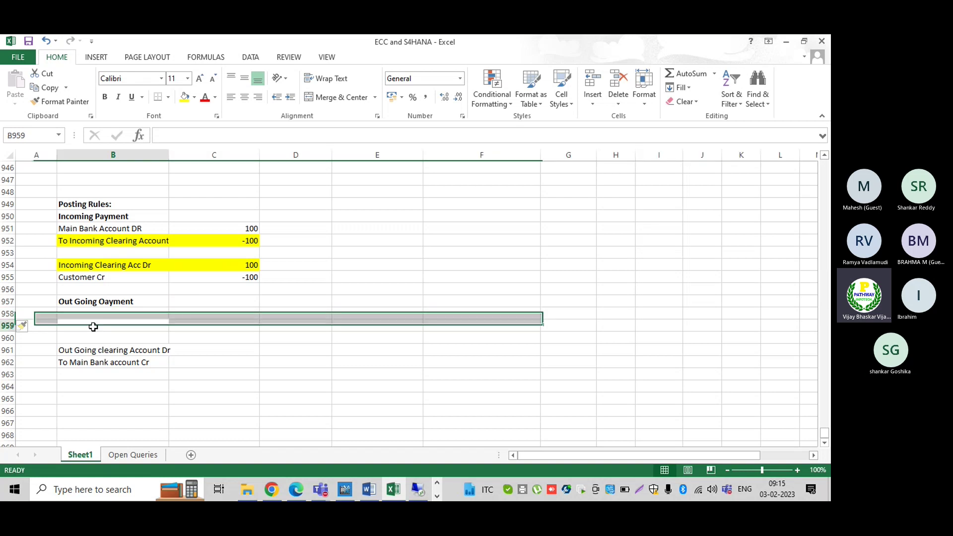
# - Enter "Vendor Acc DR" in B958 and "To Out going cloearing Cr" in B959 under the outgoing payment heading
pyautogui.click(85, 314)
pyautogui.write('Vendor')
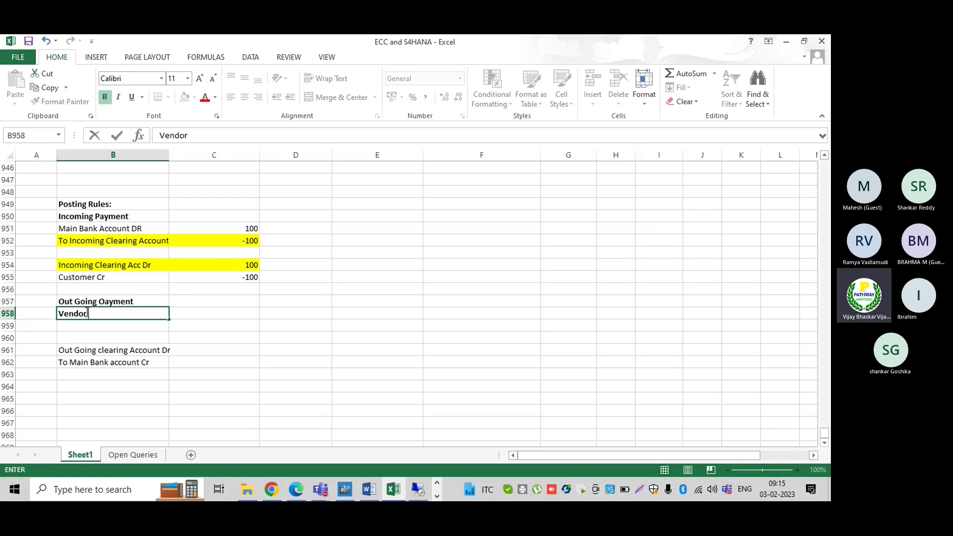
pyautogui.write(' Acc DR')
pyautogui.press('Return')
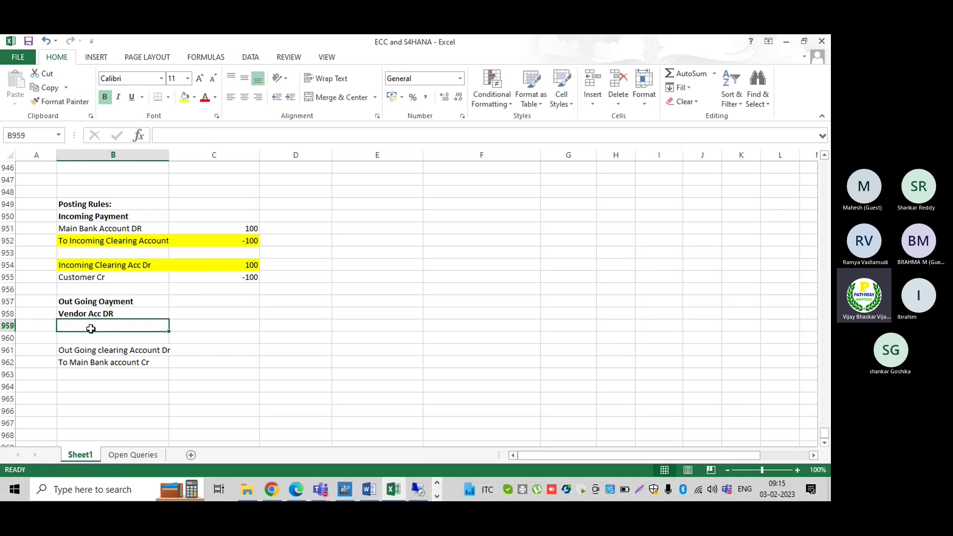
pyautogui.write('To')
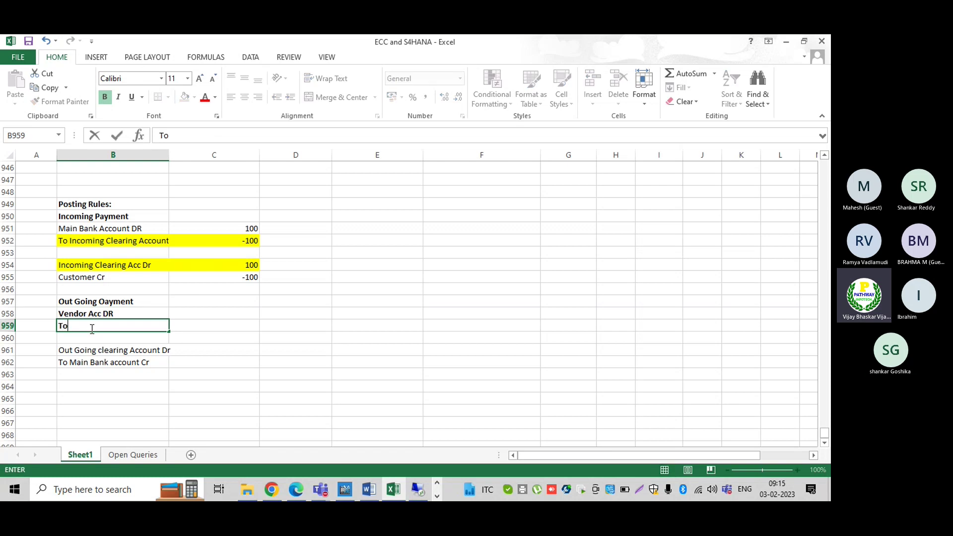
pyautogui.write(' Out going cloear')
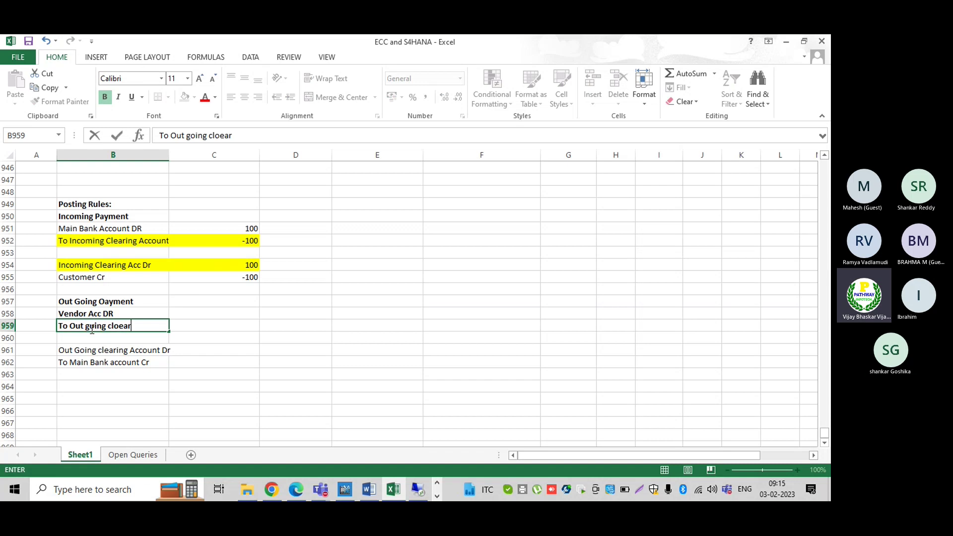
pyautogui.write('ing Cr')
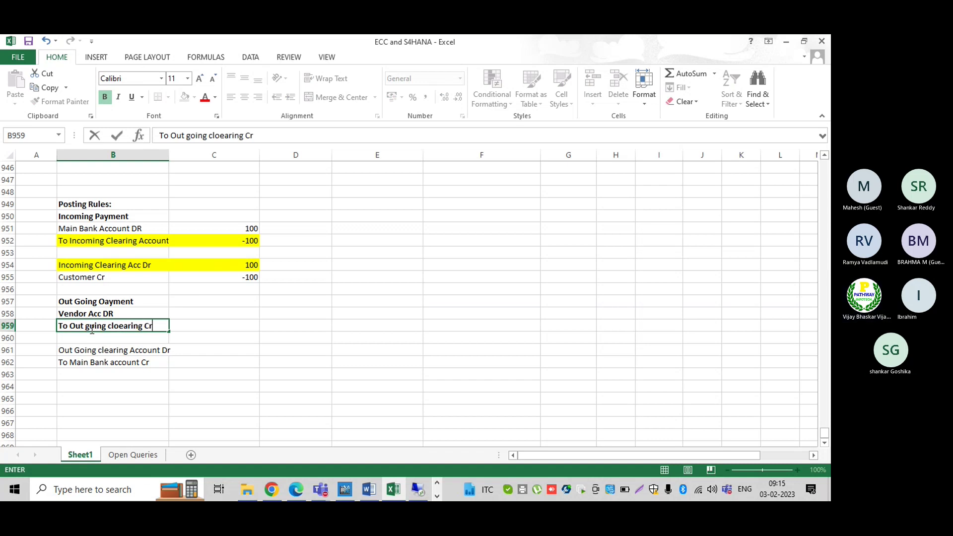
pyautogui.press('Return')
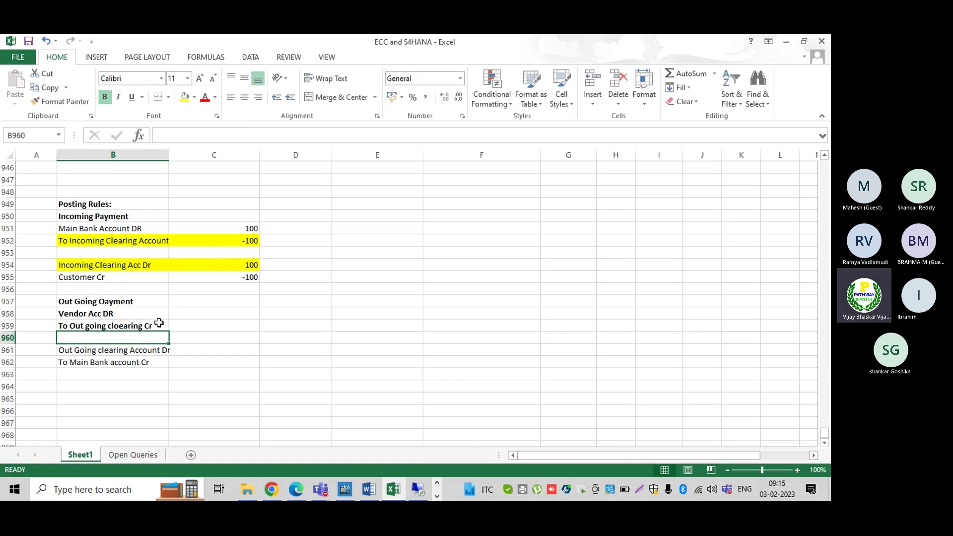
# - Enter the amounts in column C: 200 for Vendor Acc DR and -200 for To Out going cloearing Cr
pyautogui.click(189, 313)
pyautogui.write('200')
pyautogui.press('Return')
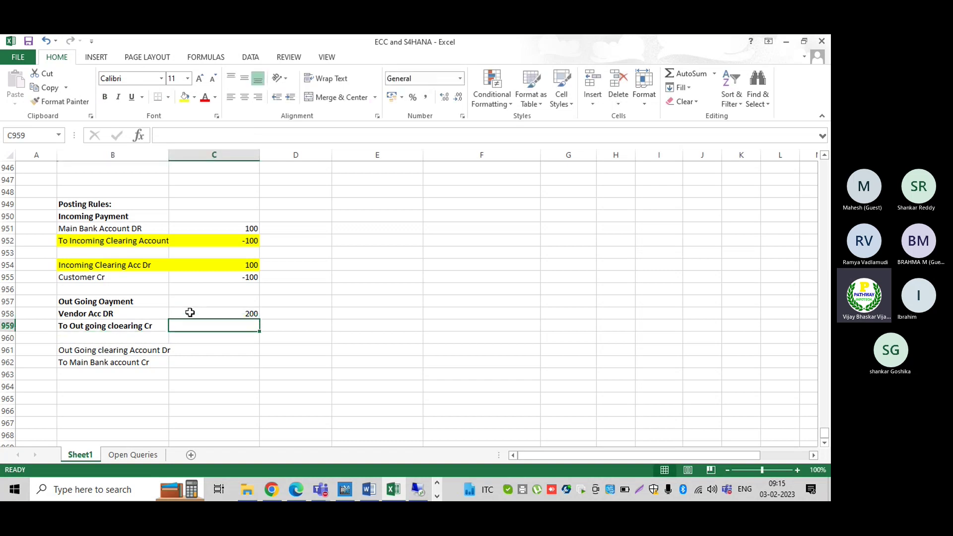
pyautogui.write('200')
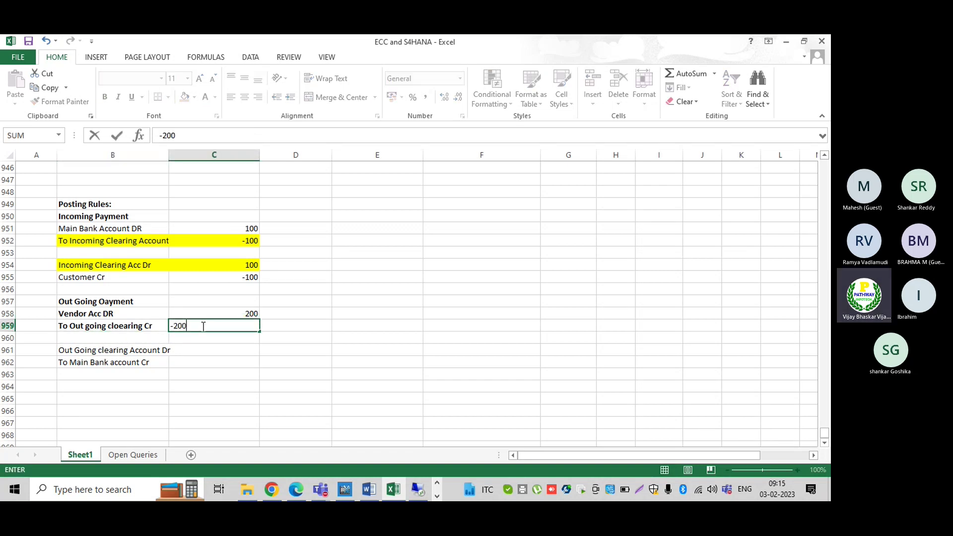
pyautogui.press('Return')
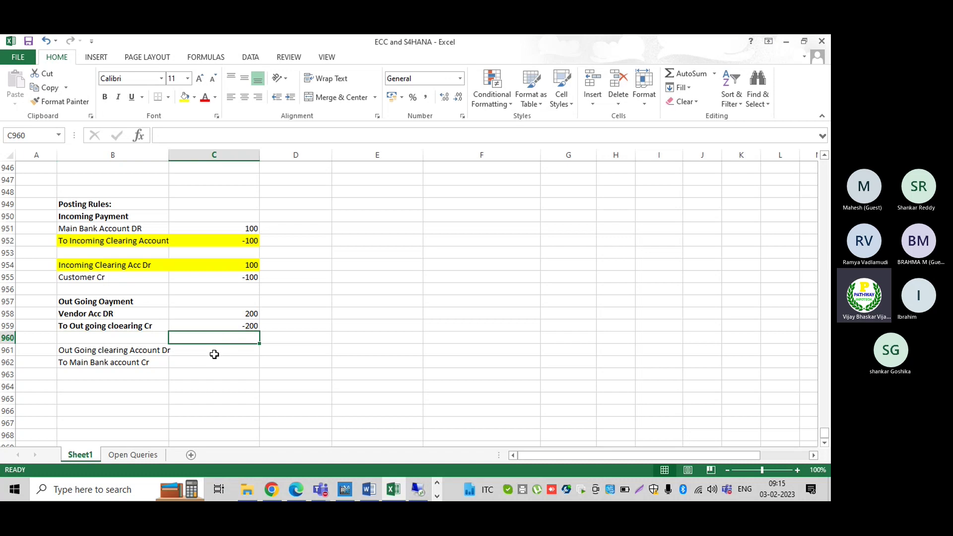
# - Enter -200 in C961 for the Out Going clearing Account Dr line
pyautogui.click(220, 351)
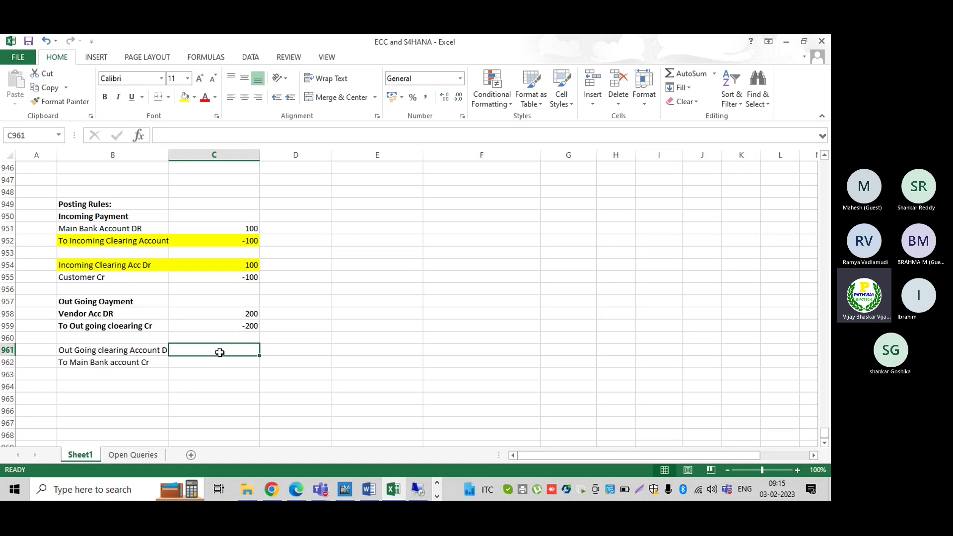
pyautogui.write('-200')
pyautogui.press('Return')
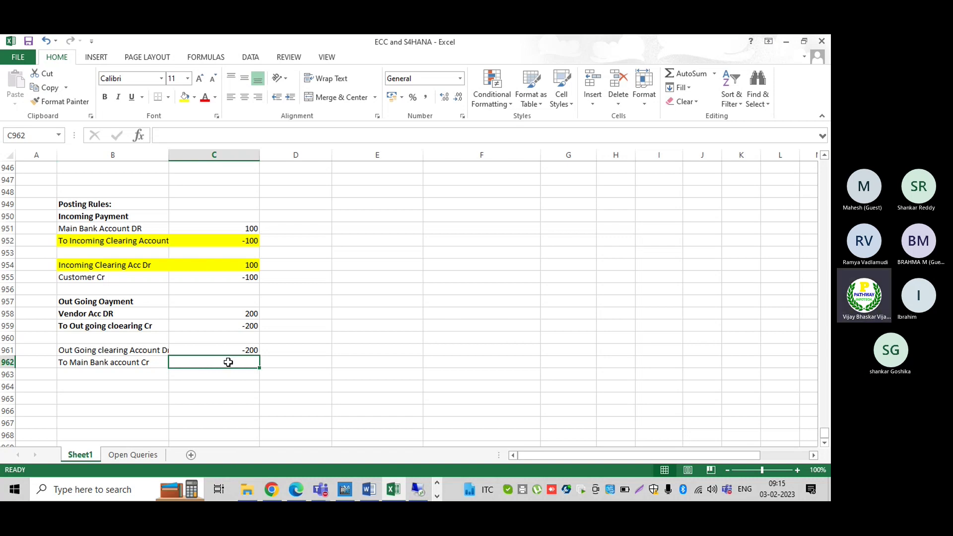
# - Set C961 to 200 for Out Going clearing Account Dr and enter -200 in C962 for To Main Bank account Cr
pyautogui.click(250, 350)
pyautogui.write('200')
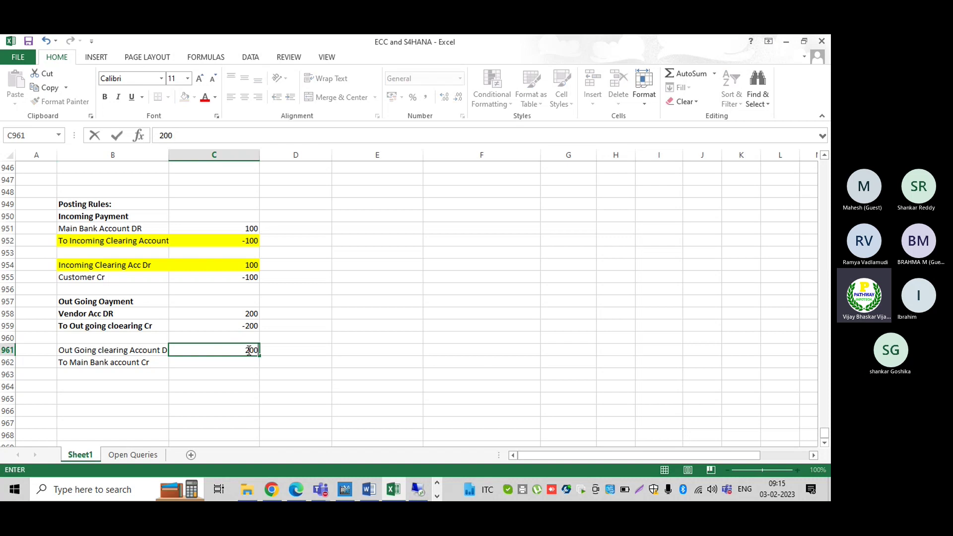
pyautogui.press('Return')
pyautogui.write('-200')
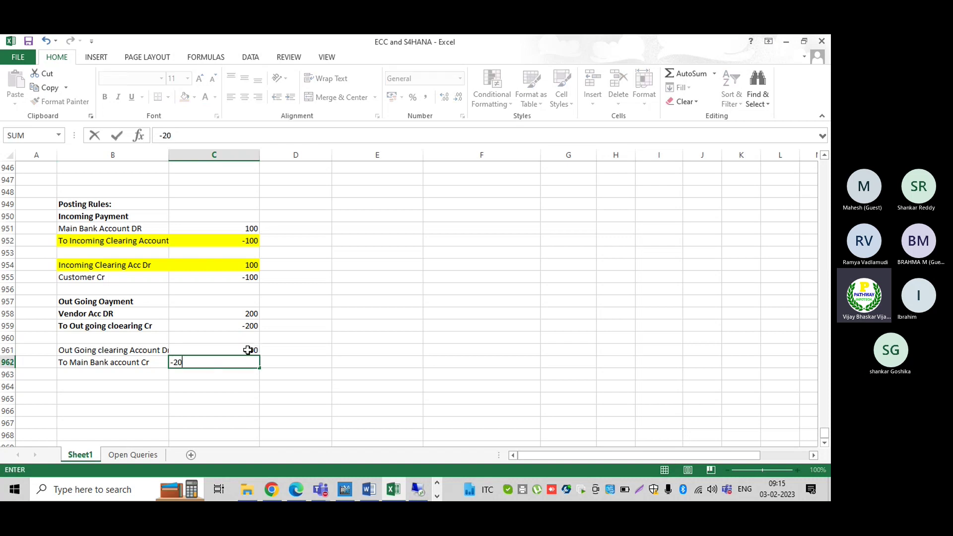
pyautogui.press('Return')
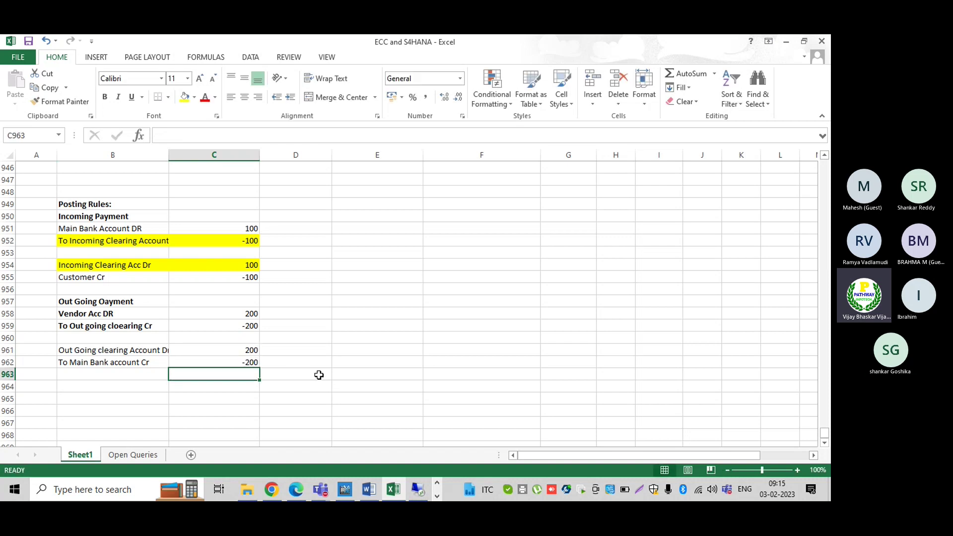
# - Fill both outgoing clearing account lines, B959:C959 and B961:C961, with yellow
pyautogui.click(136, 326)
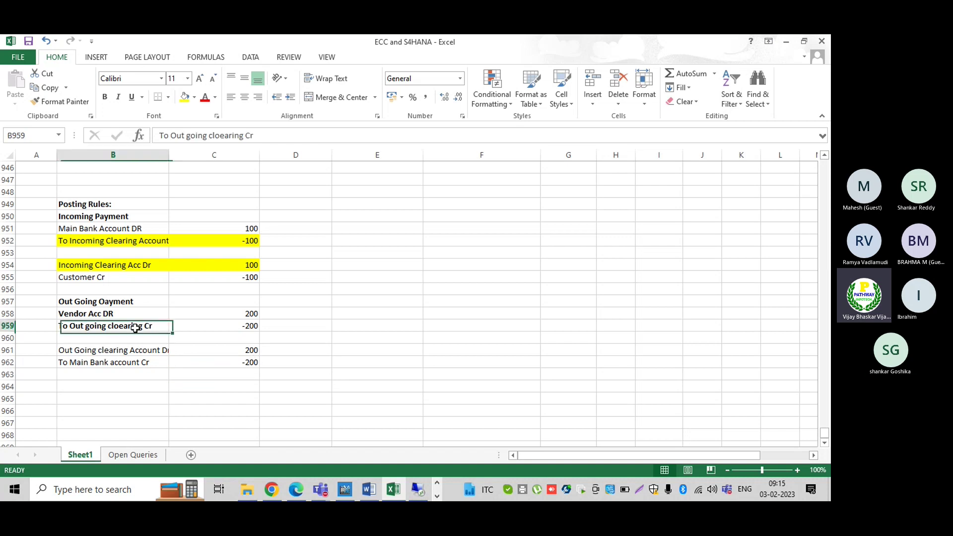
pyautogui.keyDown('ctrl'); pyautogui.click(223, 325); pyautogui.keyUp('ctrl')
pyautogui.keyDown('ctrl'); pyautogui.click(141, 349); pyautogui.keyUp('ctrl')
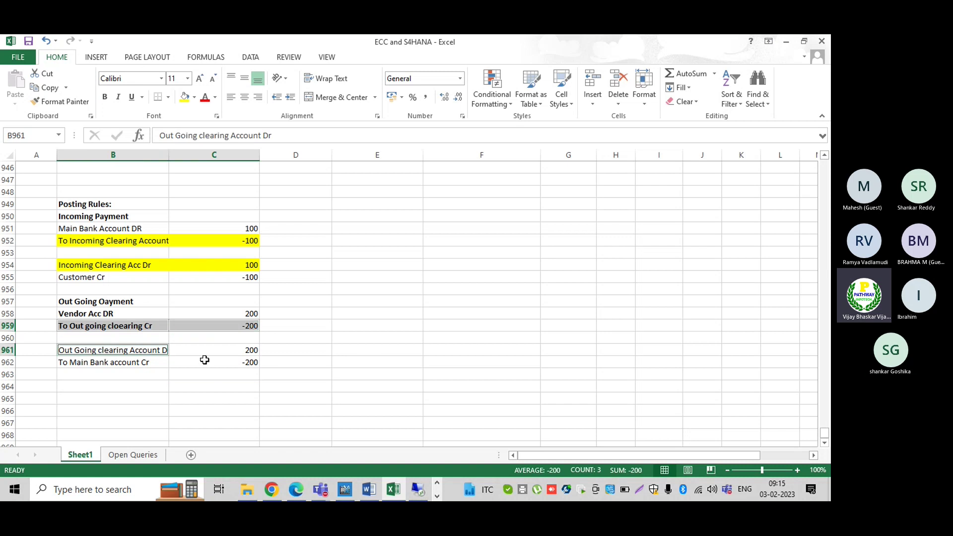
pyautogui.keyDown('ctrl'); pyautogui.click(229, 350); pyautogui.keyUp('ctrl')
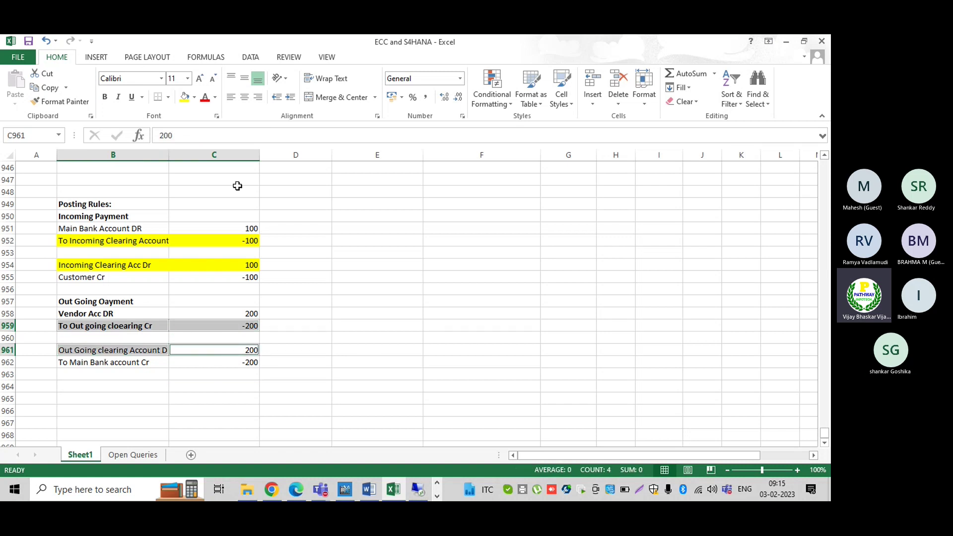
pyautogui.click(184, 97)
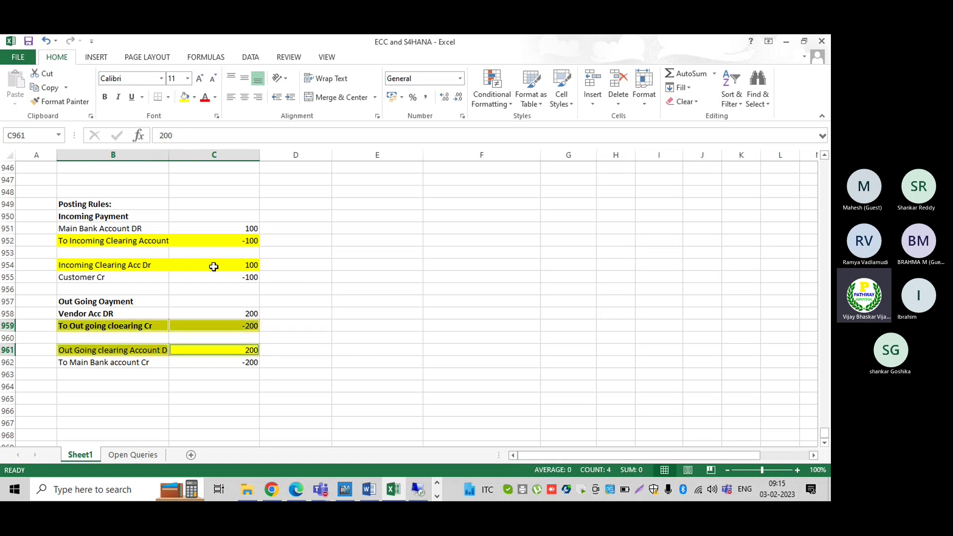
pyautogui.click(212, 385)
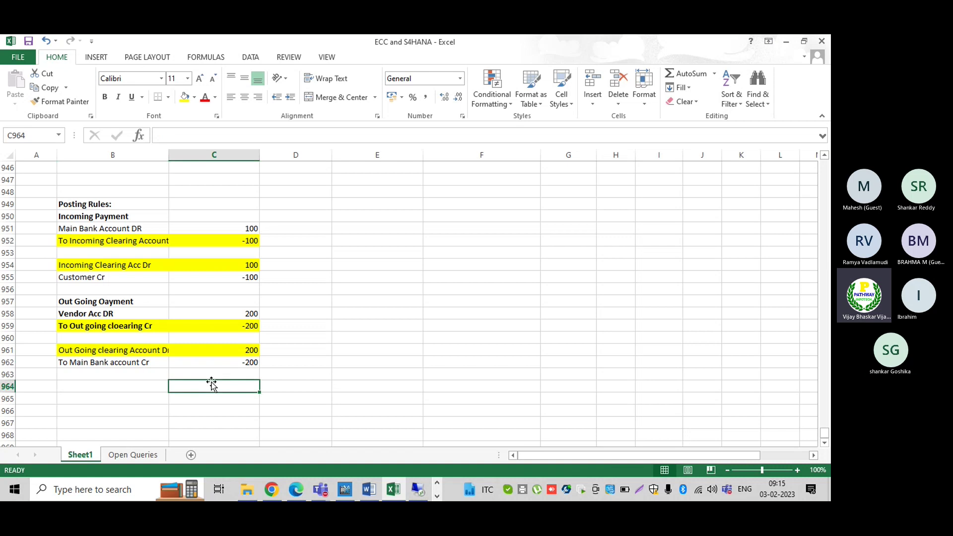
pyautogui.click(118, 314)
pyautogui.click(106, 373)
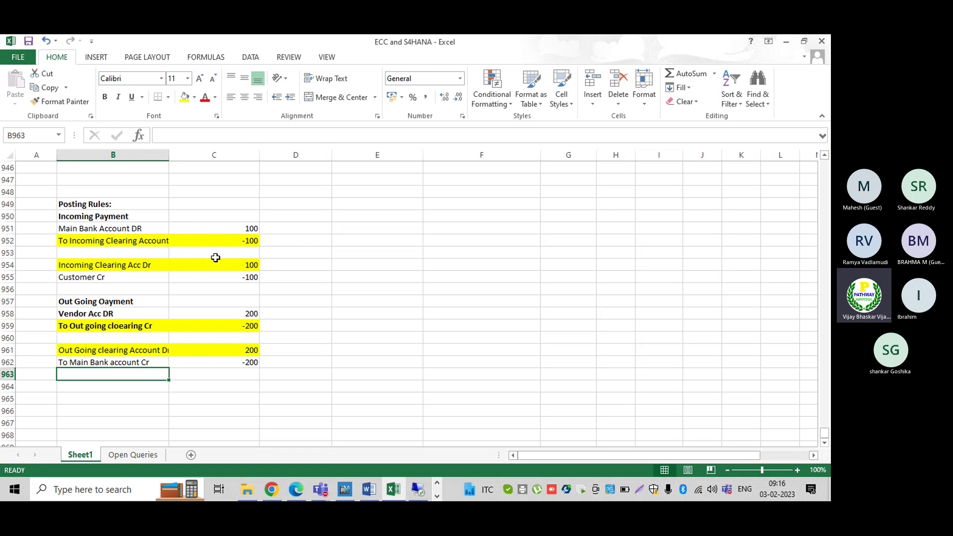
pyautogui.click(115, 267)
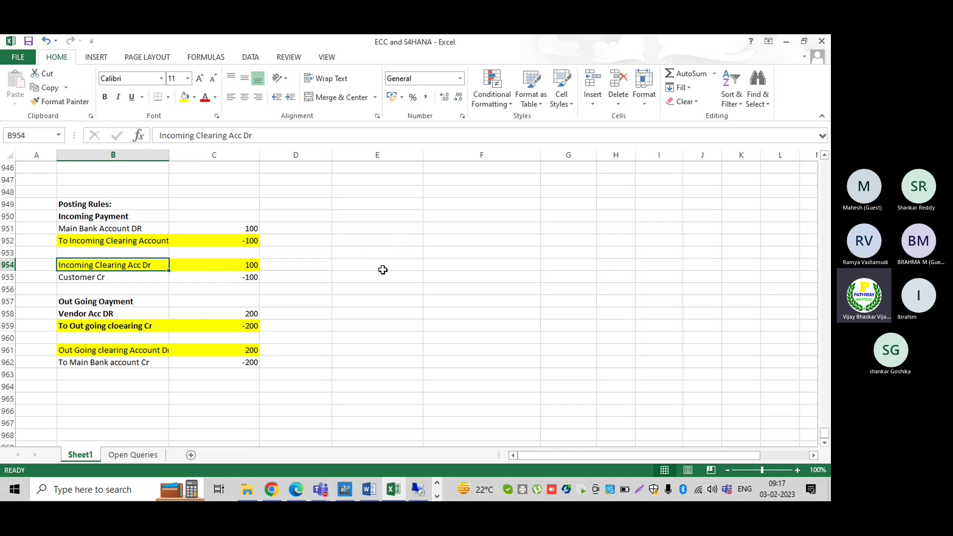
# - Enter FF_5 in B964 and the description "To upload the EBS file into SAP system" in C964
pyautogui.click(106, 391)
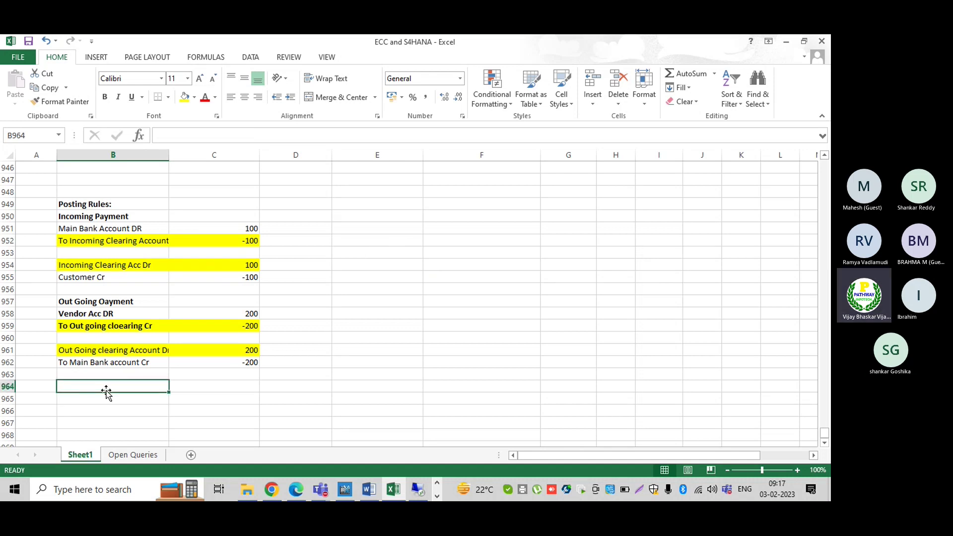
pyautogui.write('FF_')
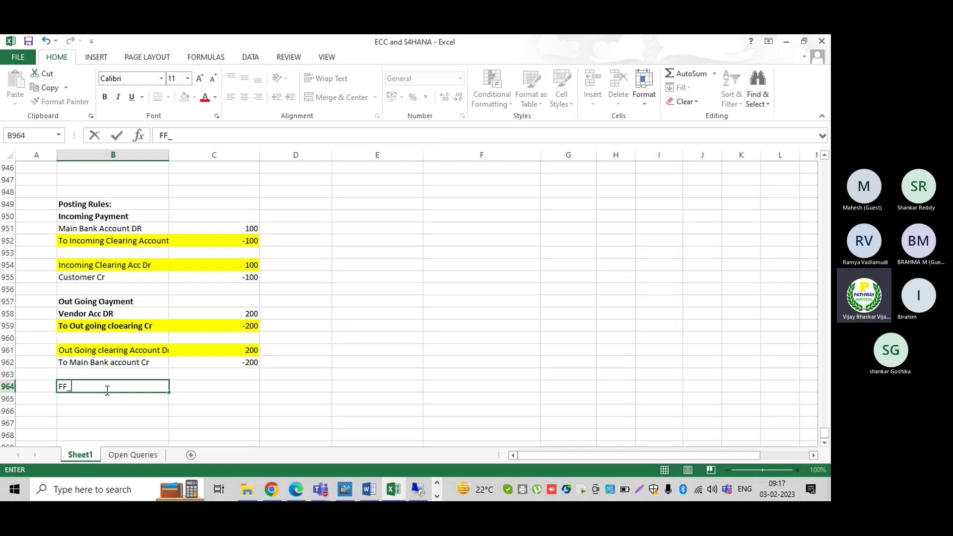
pyautogui.write('5')
pyautogui.press('Tab')
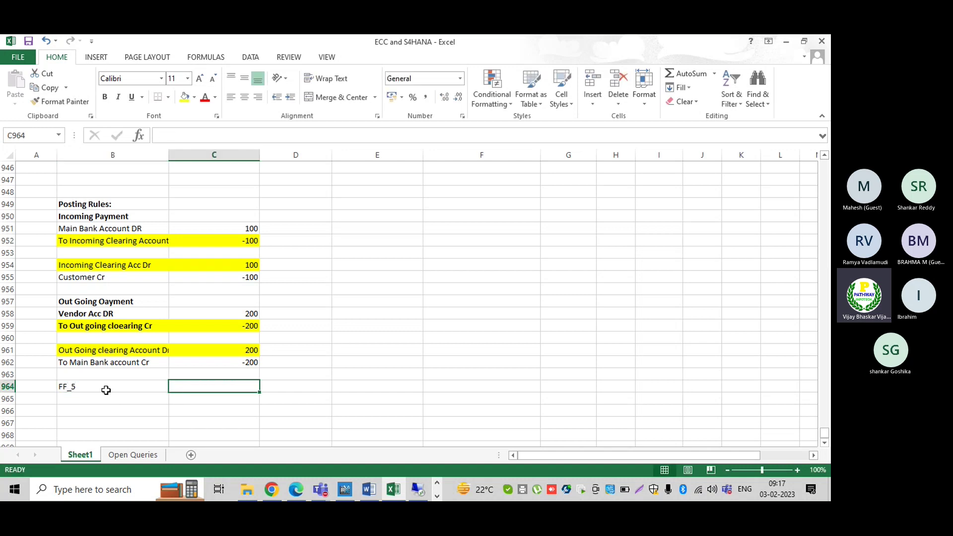
pyautogui.write('To upload ')
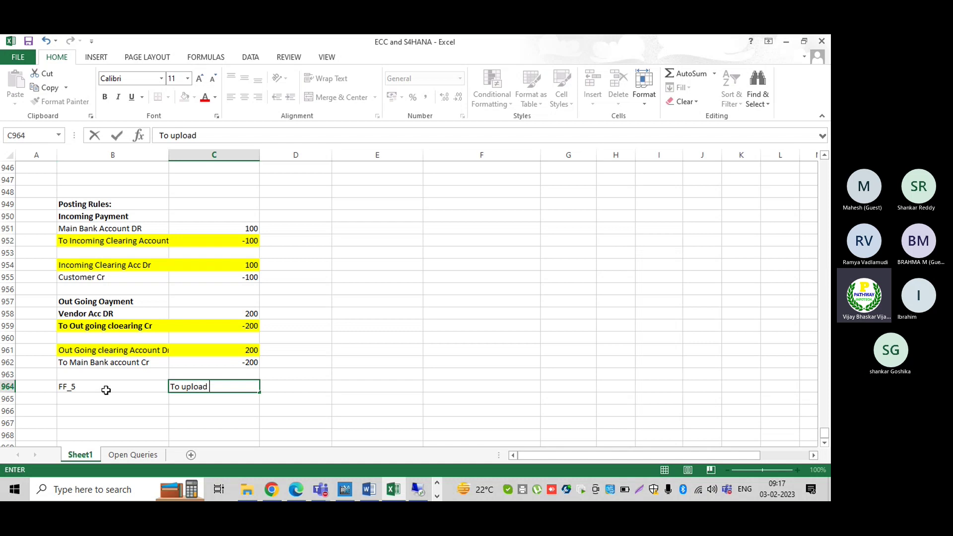
pyautogui.write('the ')
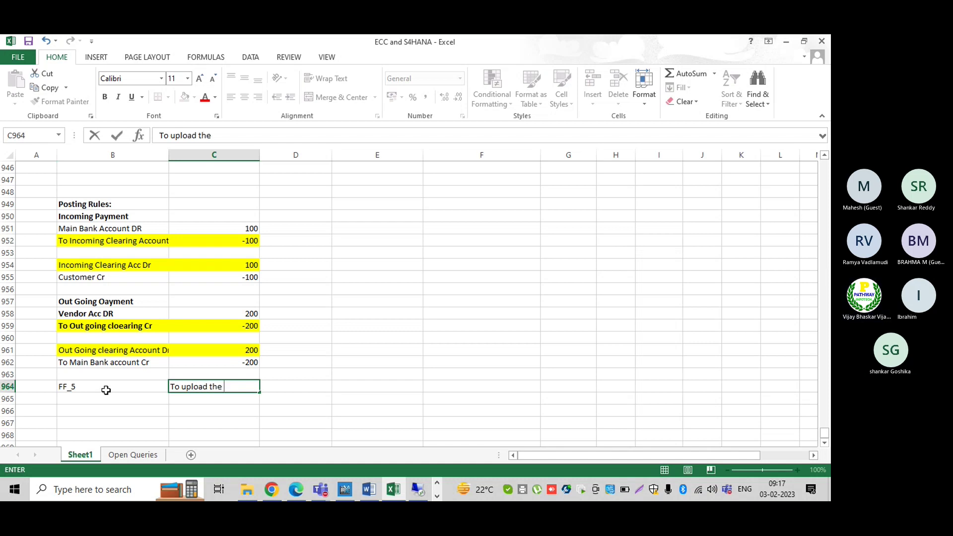
pyautogui.write('EBS file into')
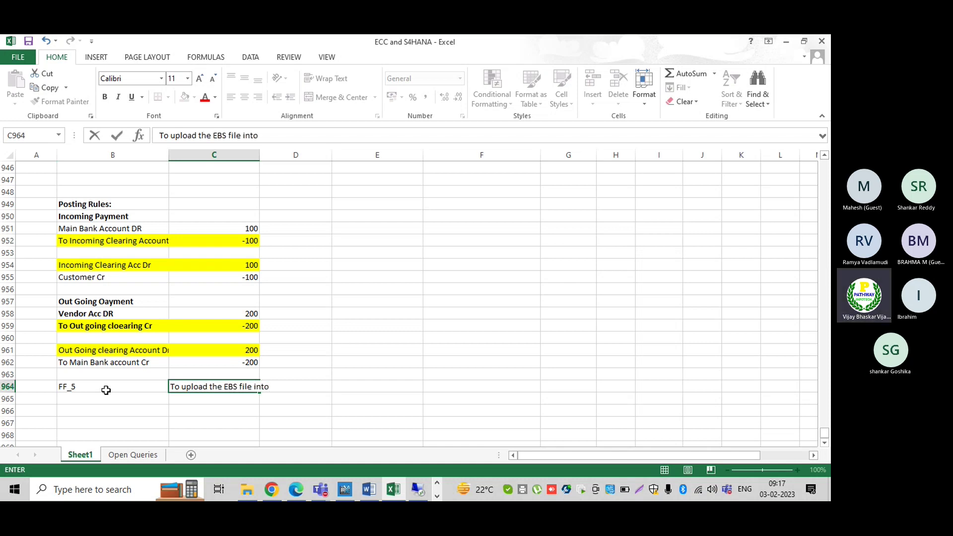
pyautogui.write(' SAP system,')
pyautogui.press('BackSpace')
pyautogui.press('Return')
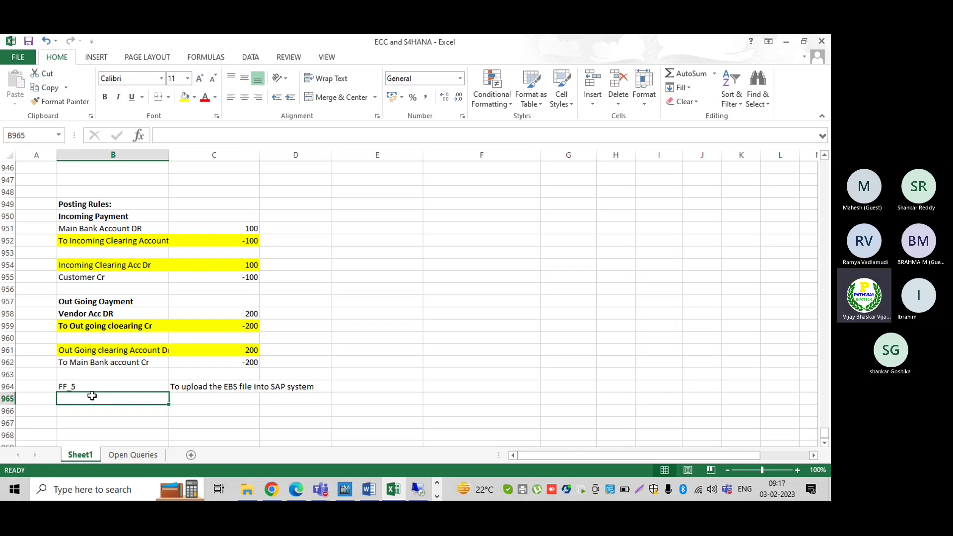
# - Move the EBS file upload description from C964 to B964, replacing its content, and enter FF_5 in D964
pyautogui.click(178, 386)
pyautogui.hotkey('ctrl', 'x')
pyautogui.press('Left')
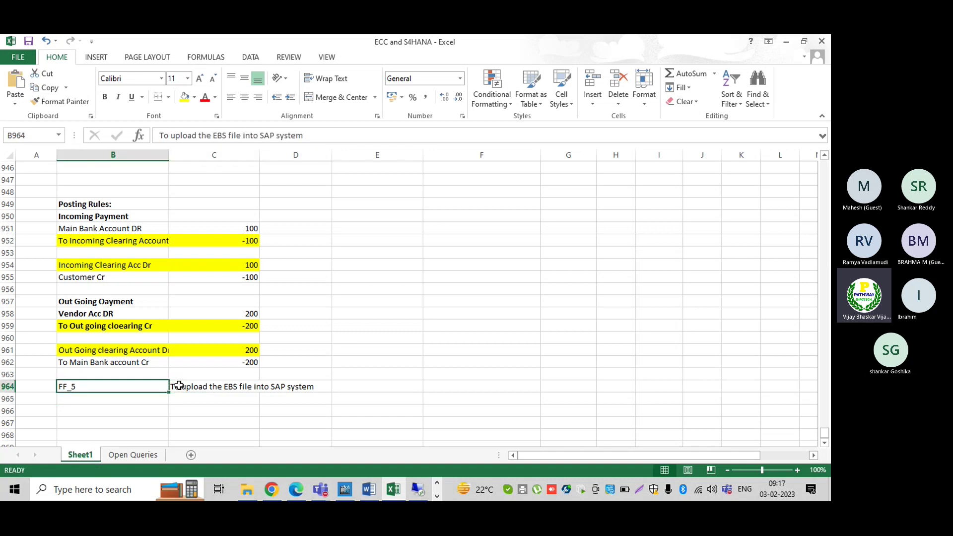
pyautogui.hotkey('ctrl', 'v')
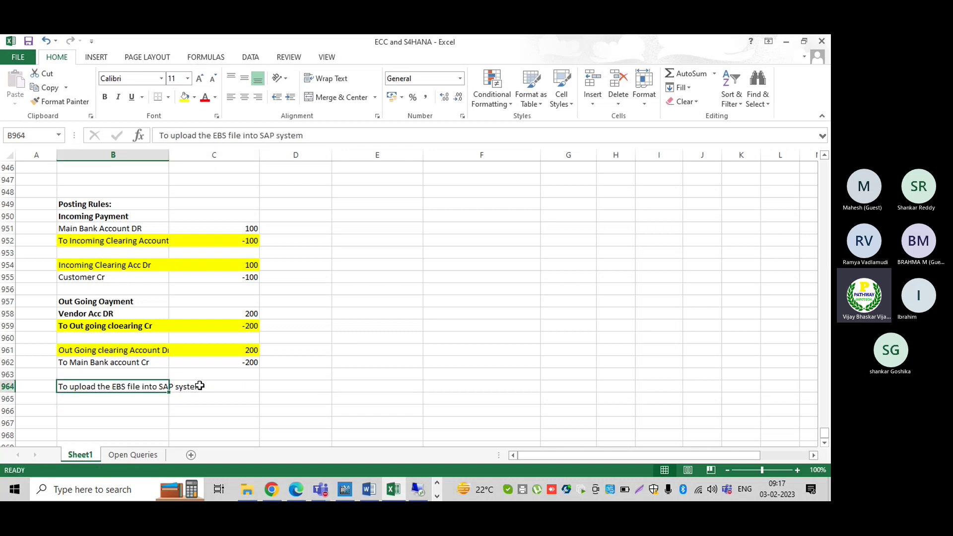
pyautogui.click(281, 385)
pyautogui.write('FF')
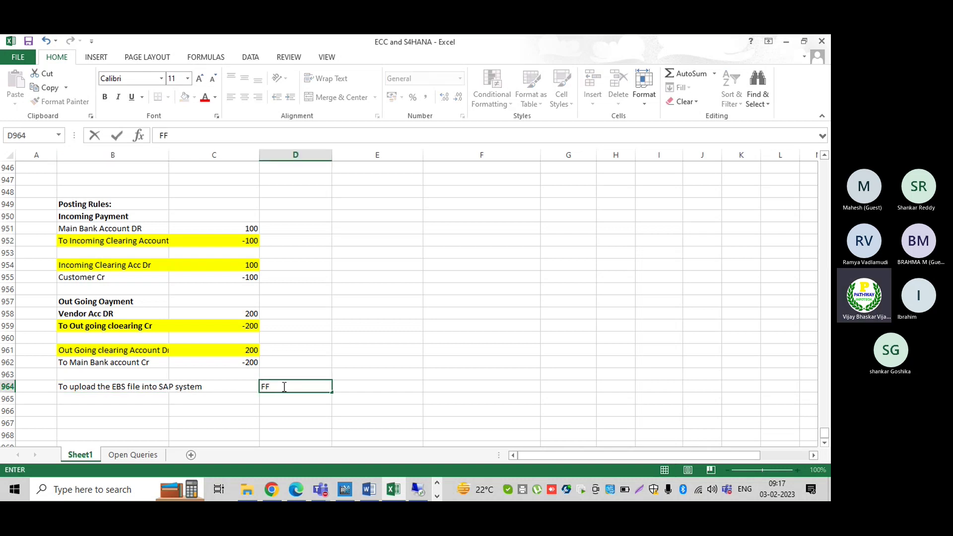
pyautogui.write('_5')
pyautogui.press('Return')
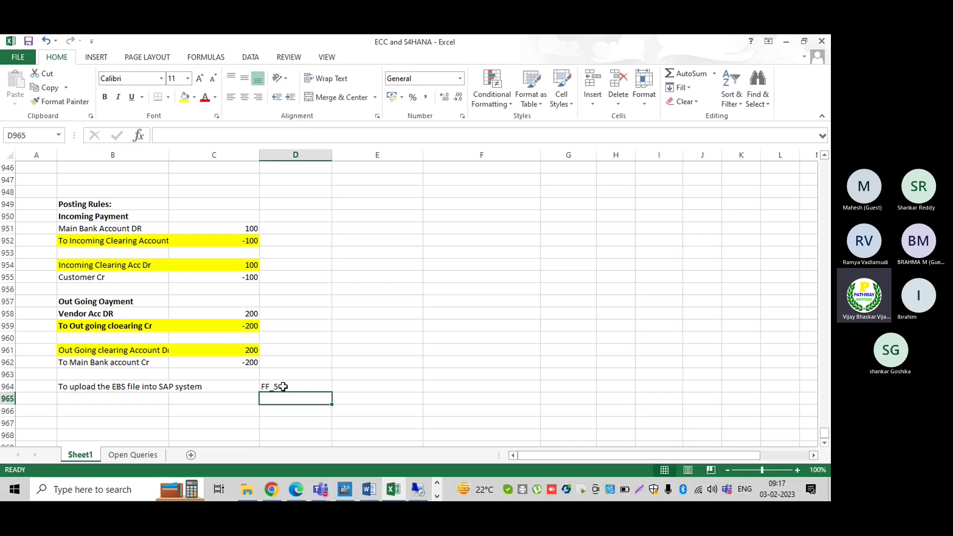
pyautogui.write('D')
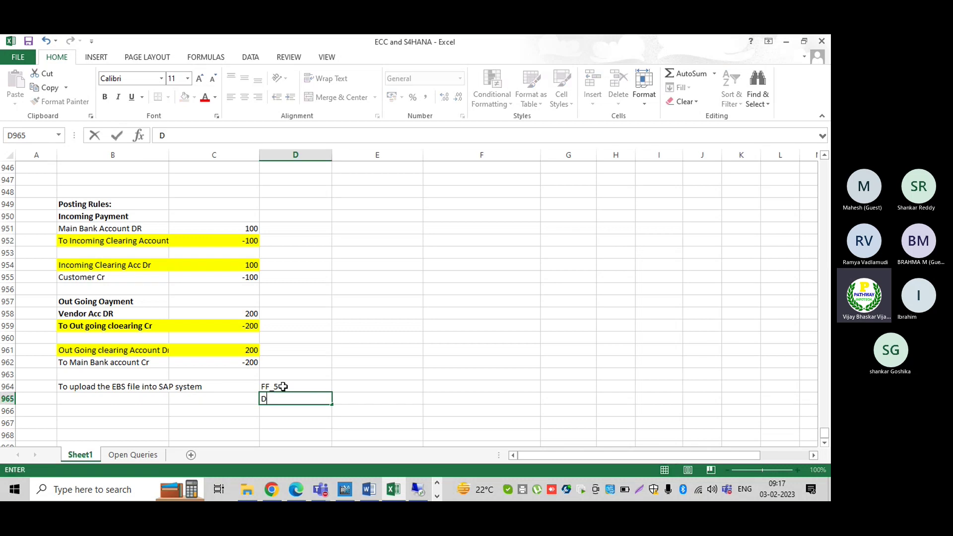
pyautogui.write('isplay the ba')
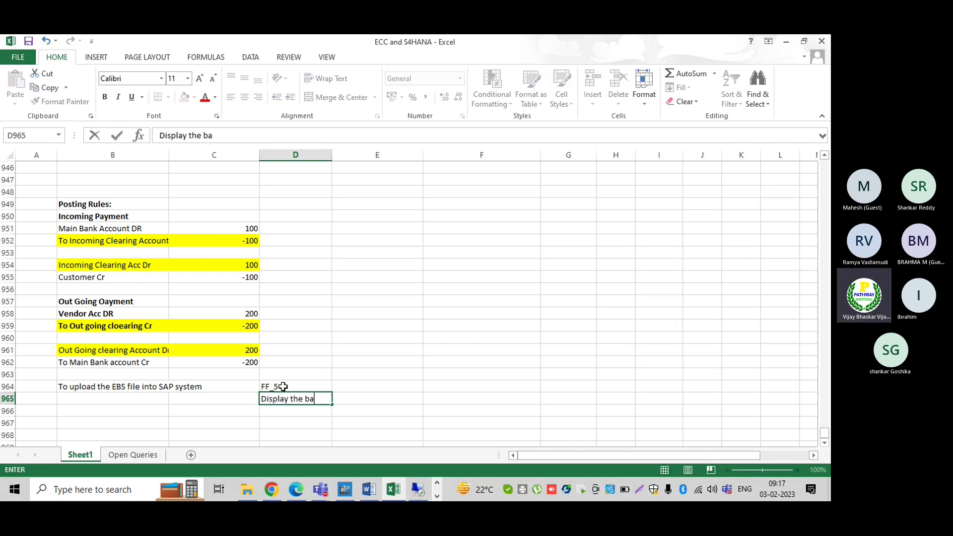
pyautogui.press('BackSpace')
pyautogui.press('BackSpace')
pyautogui.press('BackSpace')
pyautogui.press('BackSpace')
pyautogui.press('BackSpace')
pyautogui.press('BackSpace')
pyautogui.press('BackSpace')
pyautogui.press('BackSpace')
pyautogui.press('BackSpace')
pyautogui.press('BackSpace')
pyautogui.press('BackSpace')
pyautogui.press('BackSpace')
pyautogui.press('BackSpace')
pyautogui.press('BackSpace')
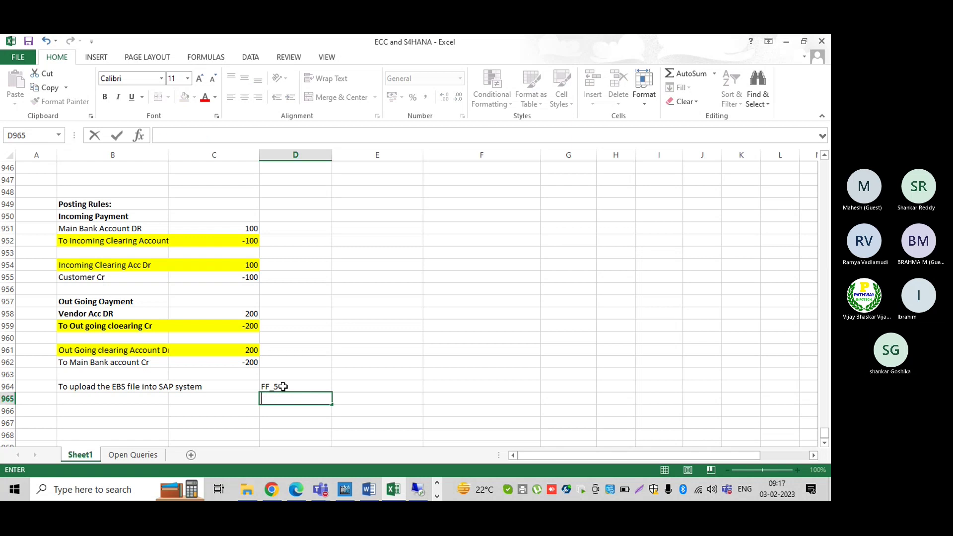
# - Enter the description "Display the bank statement" in B965 and its transaction code FF_6 in D965
pyautogui.press('Left')
pyautogui.press('Left')
pyautogui.write('Disp')
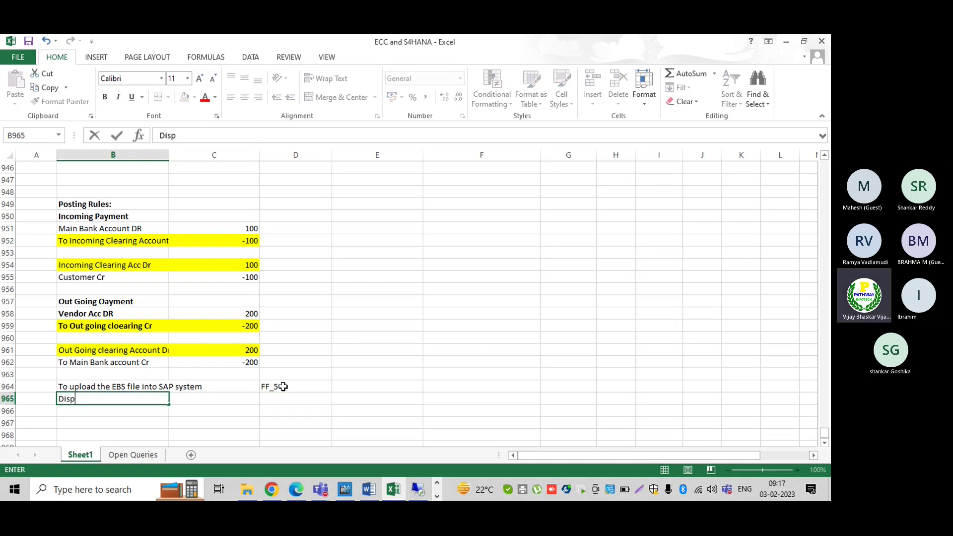
pyautogui.write('lay the bank statement')
pyautogui.press('Right')
pyautogui.press('Right')
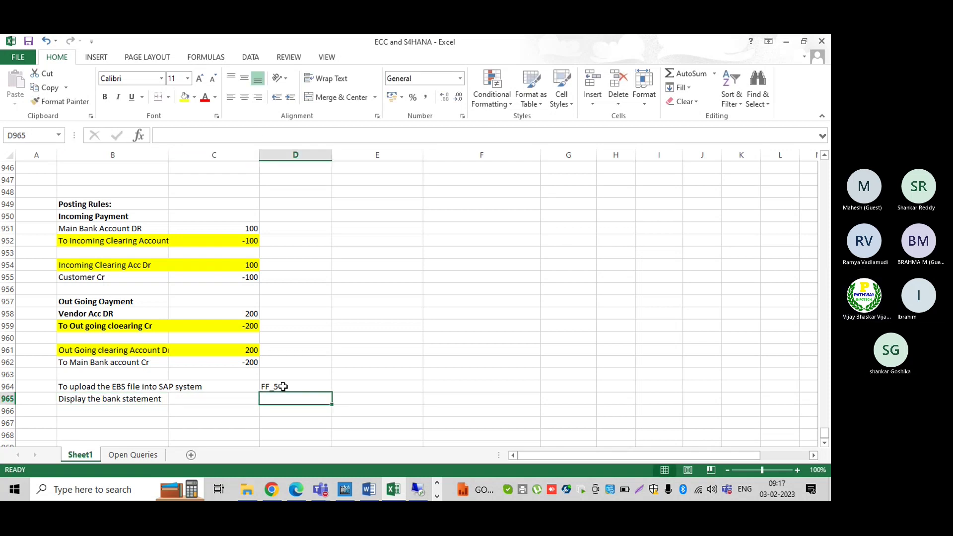
pyautogui.write('FF_6')
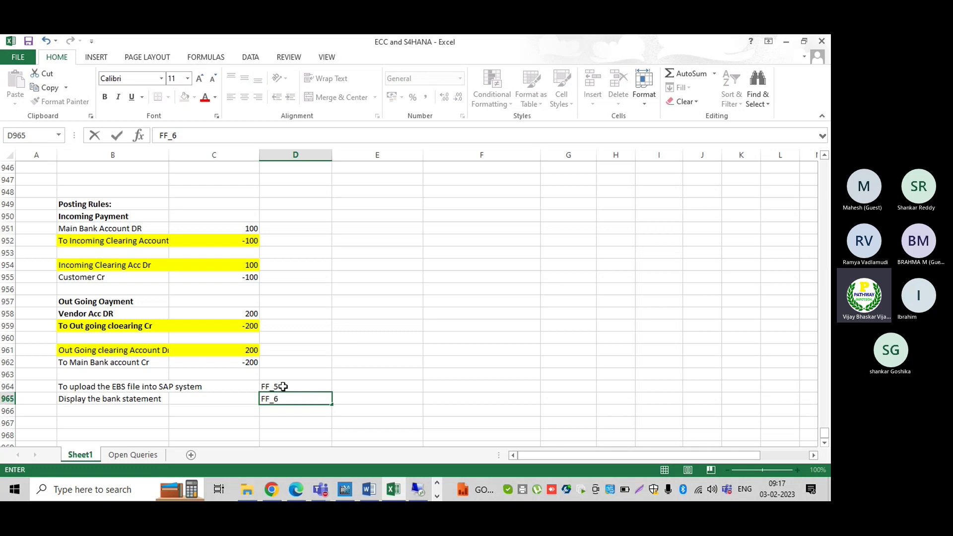
pyautogui.press('Return')
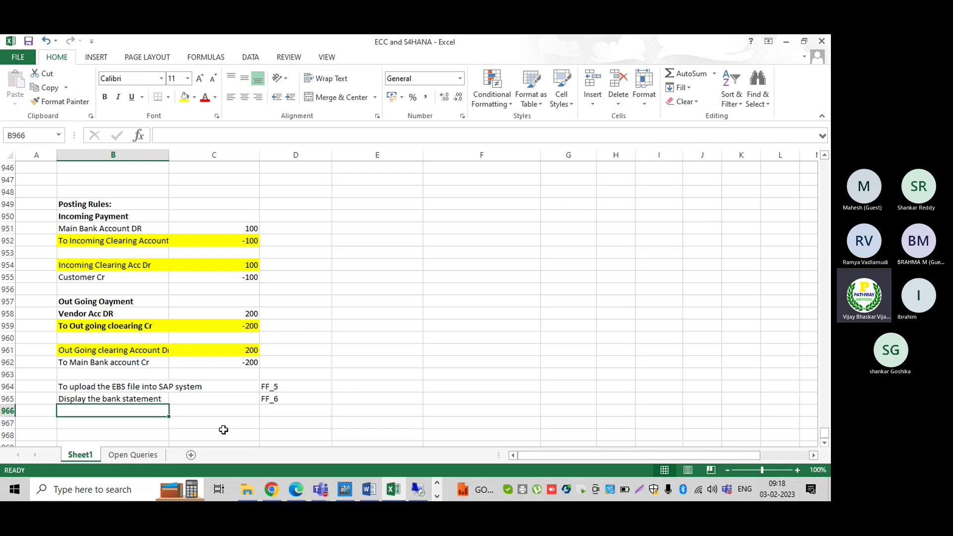
# - Enter the description "EBS file Manu Porcess" in B966
pyautogui.write('Manu ')
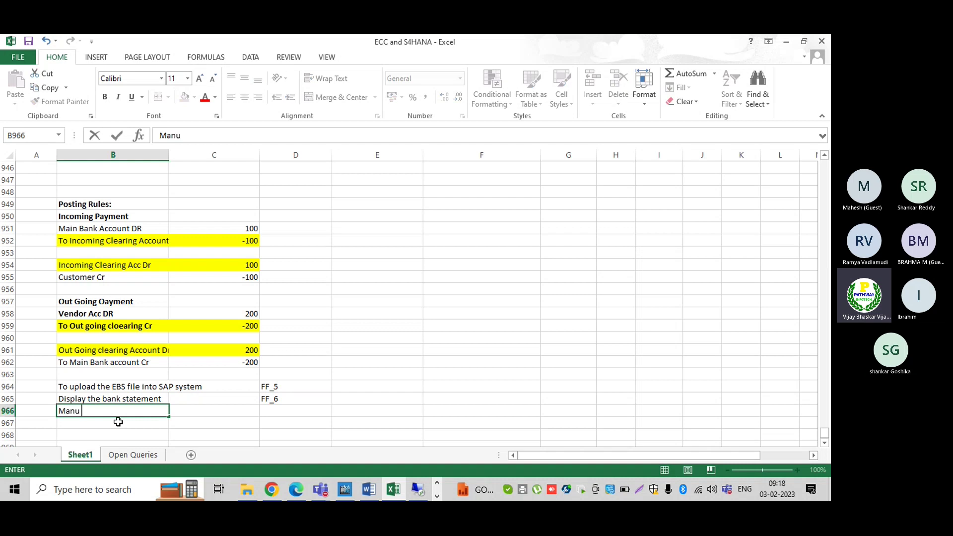
pyautogui.write('Porcess FF')
pyautogui.press('BackSpace')
pyautogui.press('BackSpace')
pyautogui.doubleClick(62, 409)
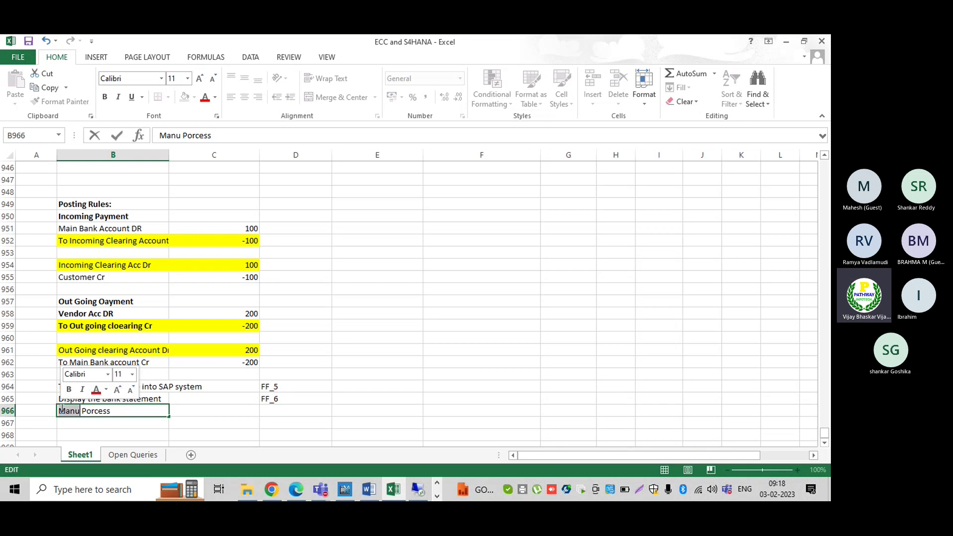
pyautogui.click(61, 408)
pyautogui.write('EBS ')
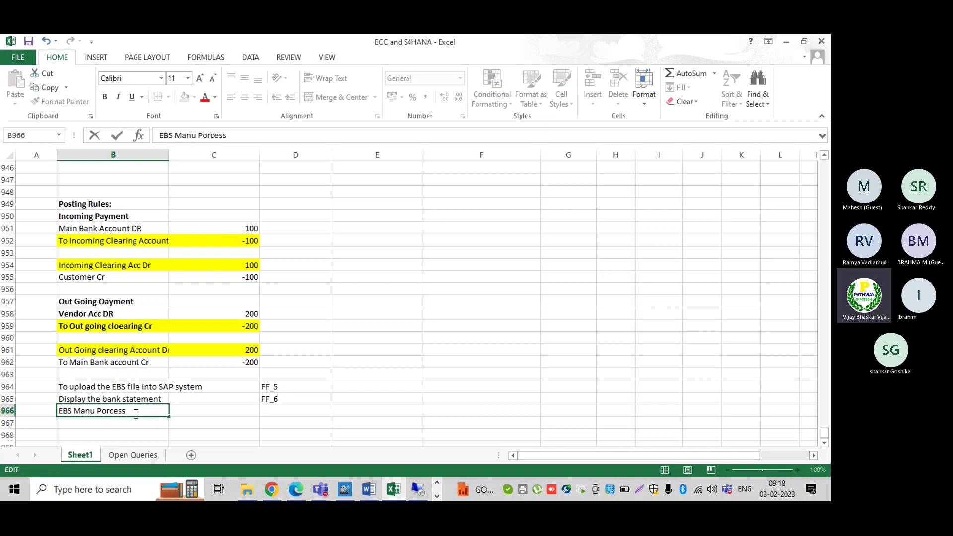
pyautogui.write('file')
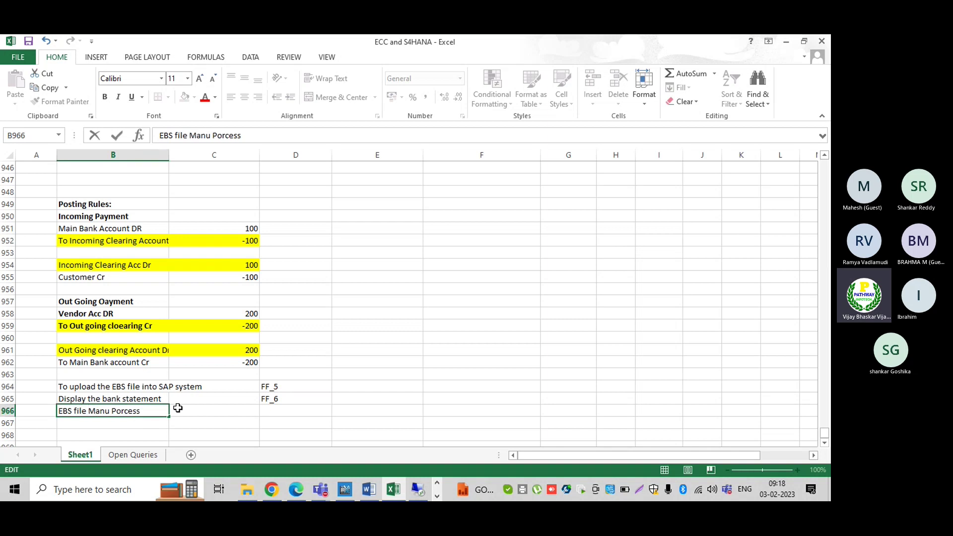
# - Enter the transaction codes "FEBA, FEBAN" in D966 for the EBS file process line
pyautogui.click(273, 413)
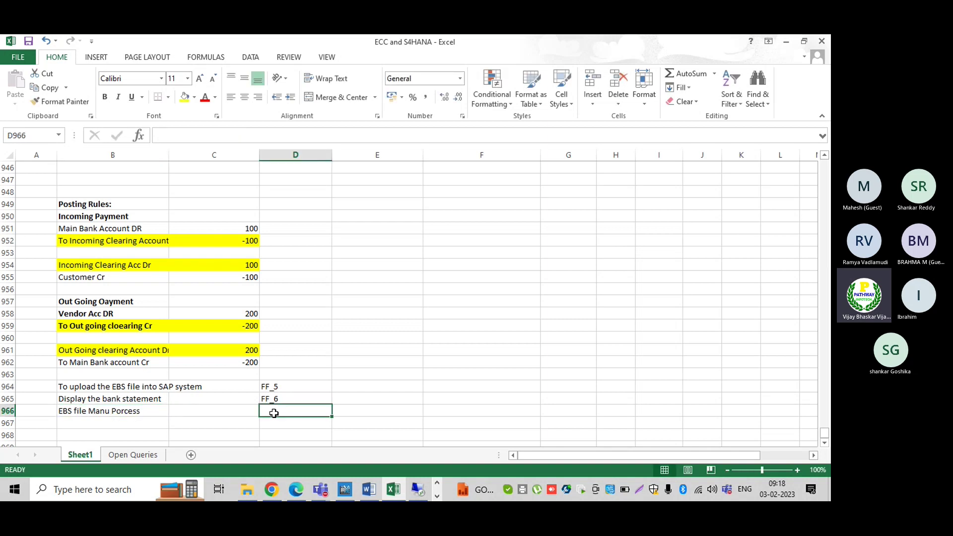
pyautogui.write('FEBA')
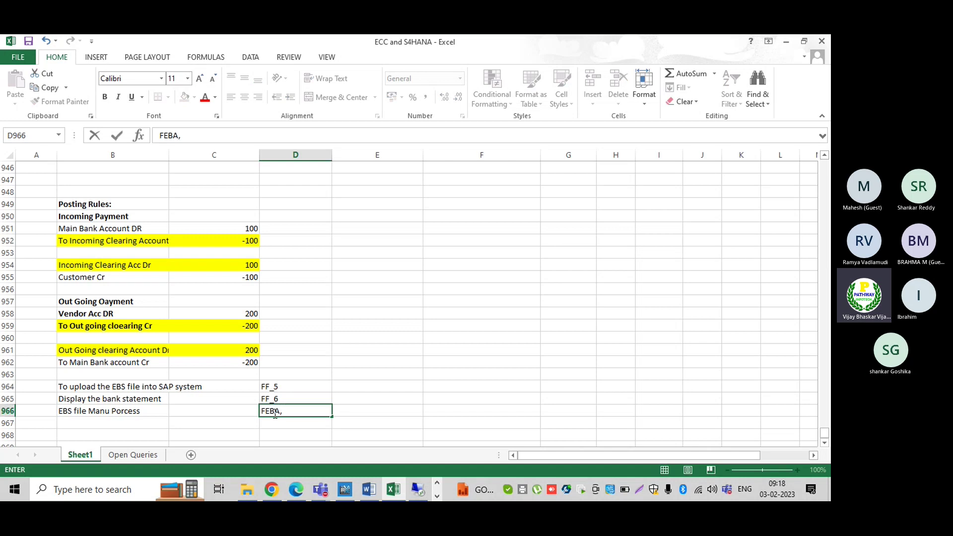
pyautogui.write(', FEBAN')
pyautogui.press('Return')
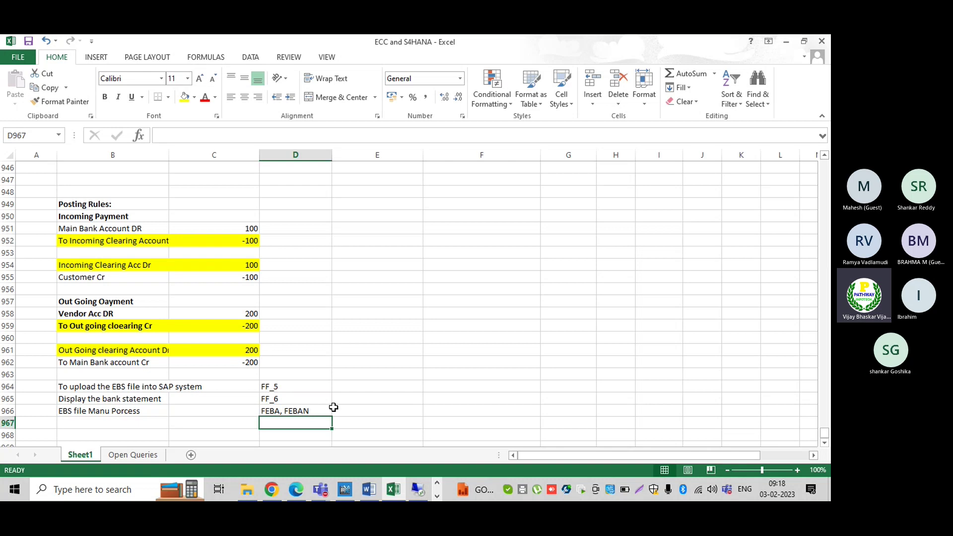
# - Copy the FF_5 code from D964 and switch to the SAP session with the Define Posting Rules overview
pyautogui.click(279, 388)
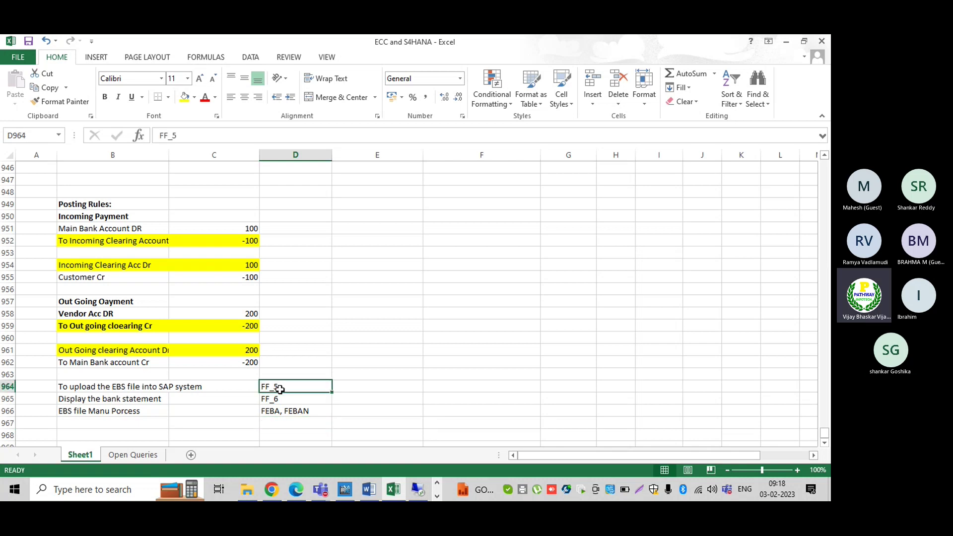
pyautogui.hotkey('ctrl', 'c')
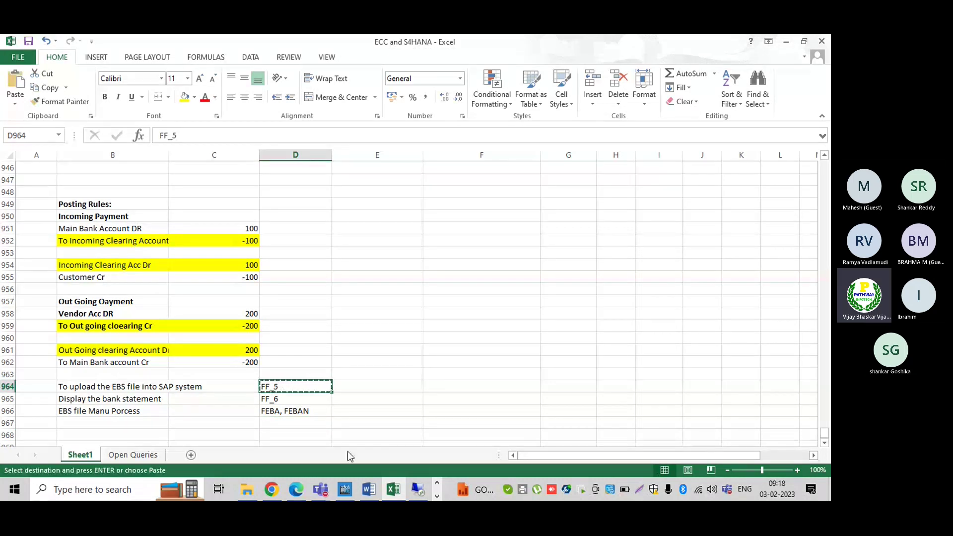
pyautogui.click(437, 495)
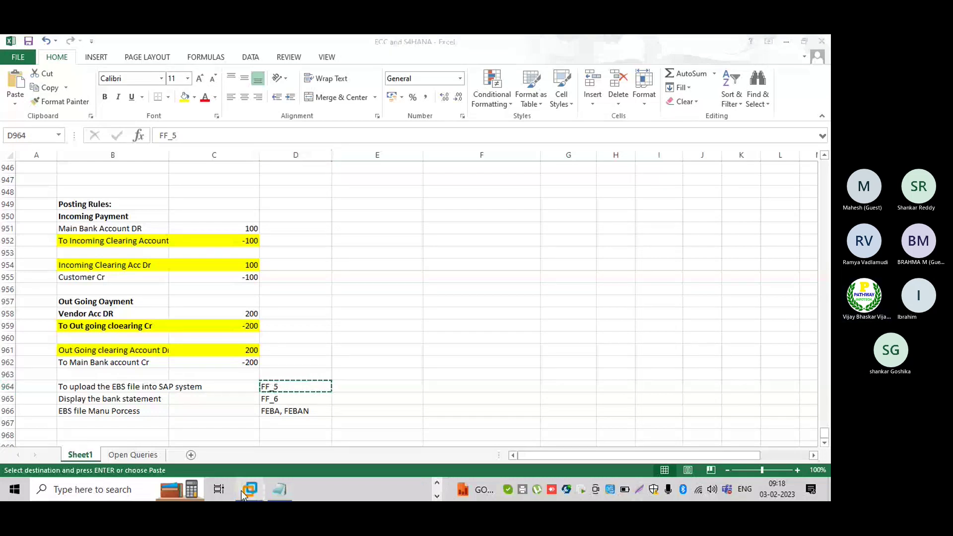
pyautogui.moveTo(248, 490)
pyautogui.click(288, 414)
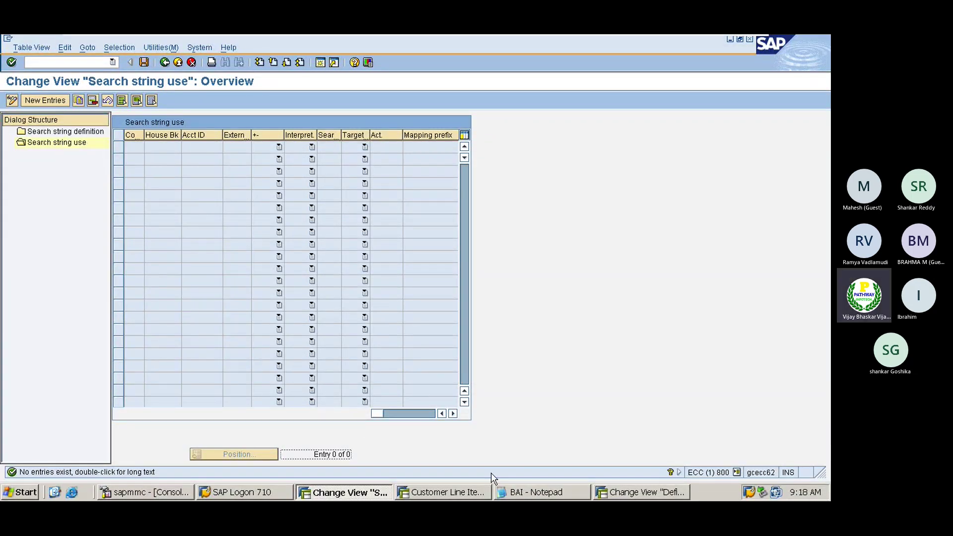
pyautogui.click(484, 491)
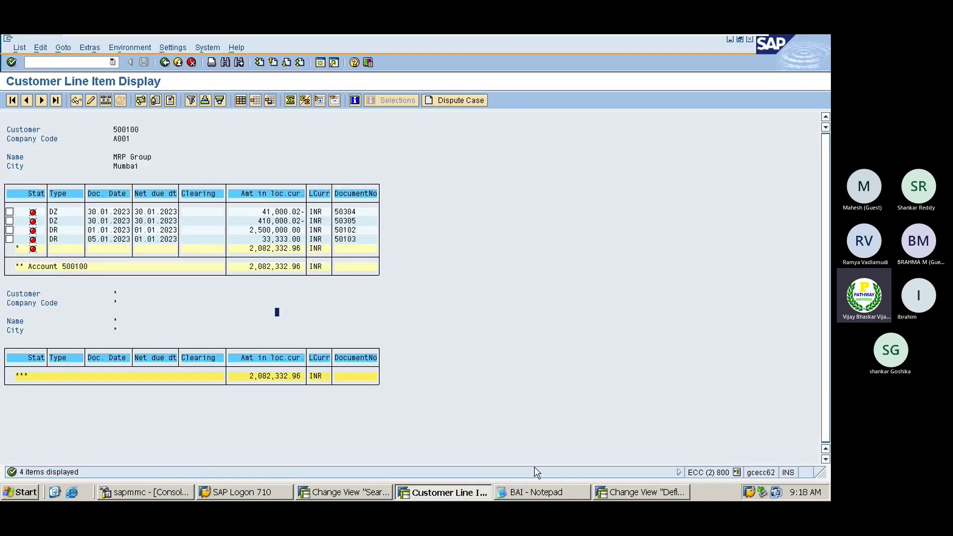
pyautogui.click(645, 492)
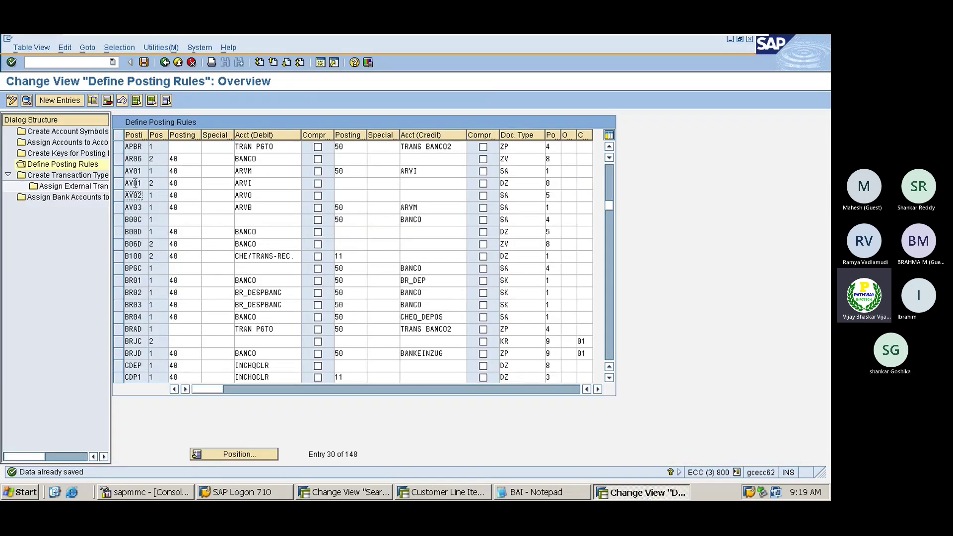
# - Open the details of posting rule AV01, posting area 2, and examine the possible posting types, including 8 Clear cred.subl.acct
pyautogui.doubleClick(135, 183)
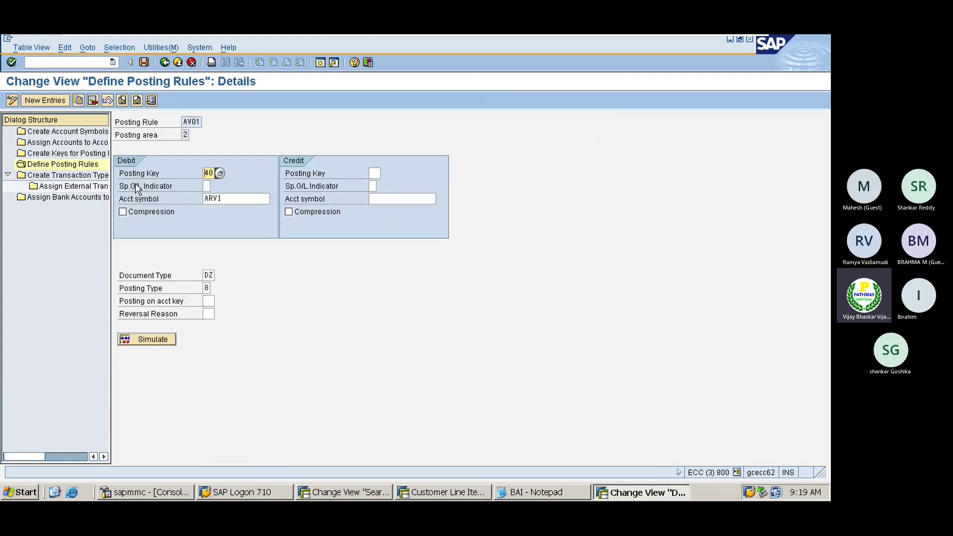
pyautogui.click(209, 288)
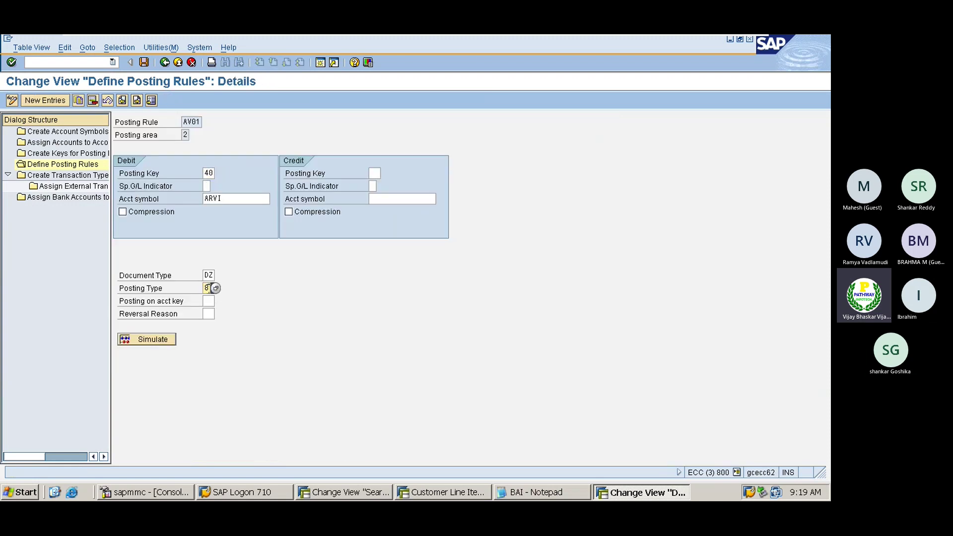
pyautogui.click(215, 288)
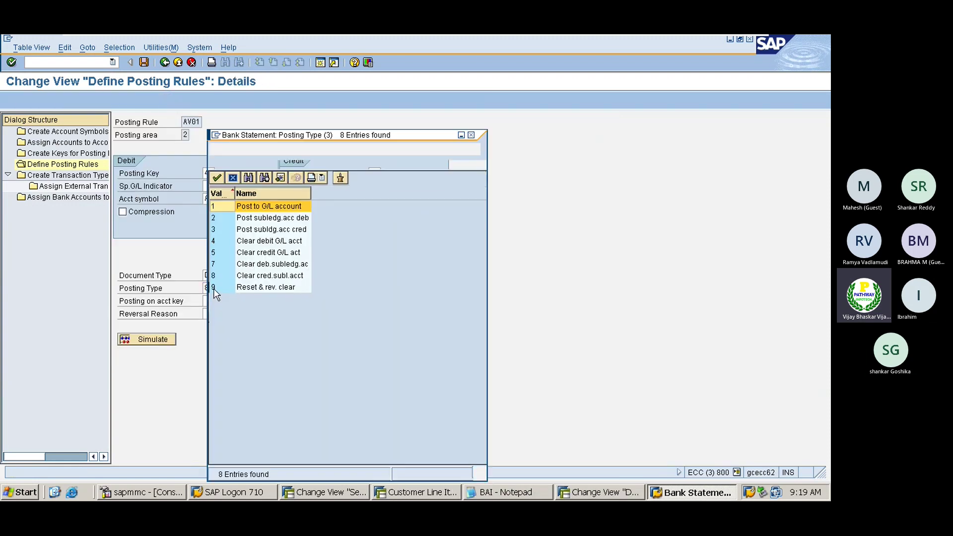
pyautogui.click(257, 279)
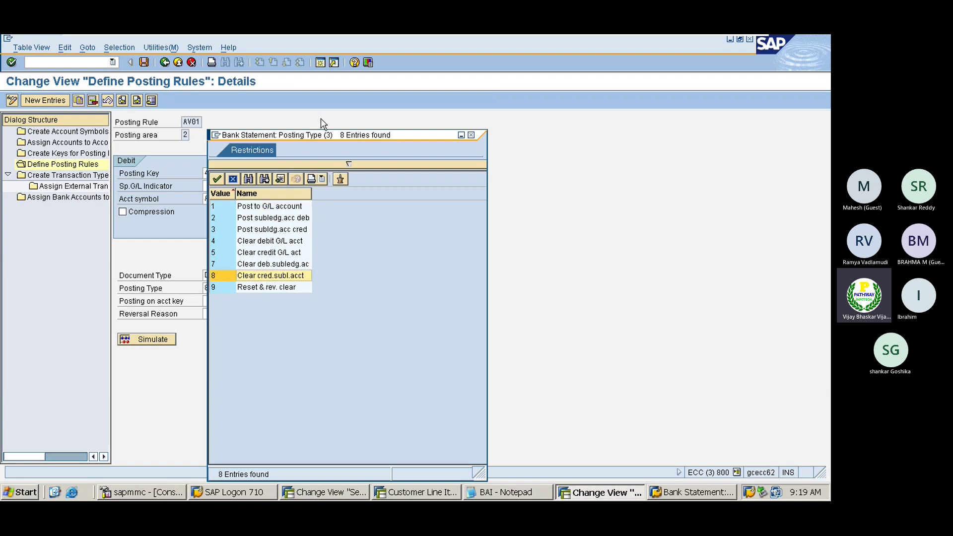
pyautogui.moveTo(291, 140); pyautogui.dragTo(466, 115)
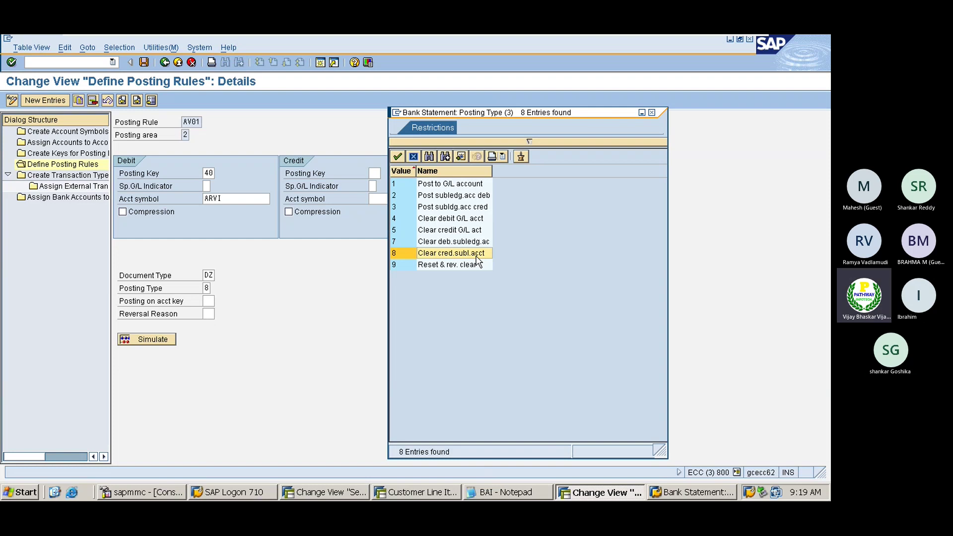
pyautogui.click(652, 113)
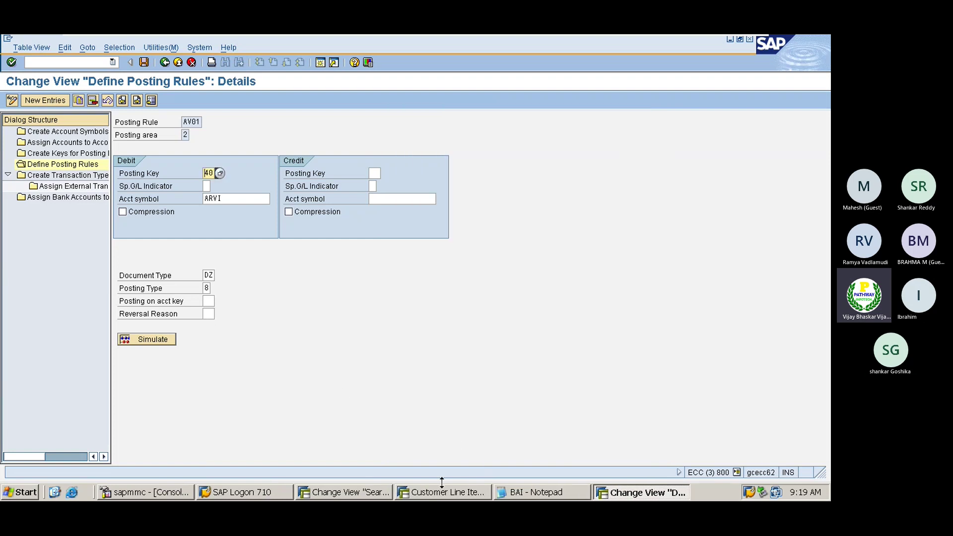
# - Open a new SAP session and start transaction FF_5 in it
pyautogui.click(429, 493)
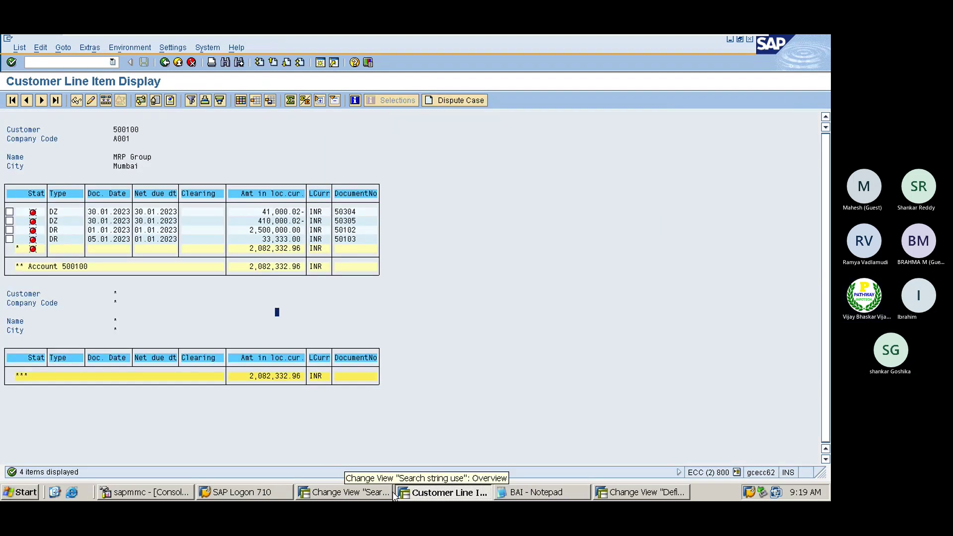
pyautogui.click(603, 492)
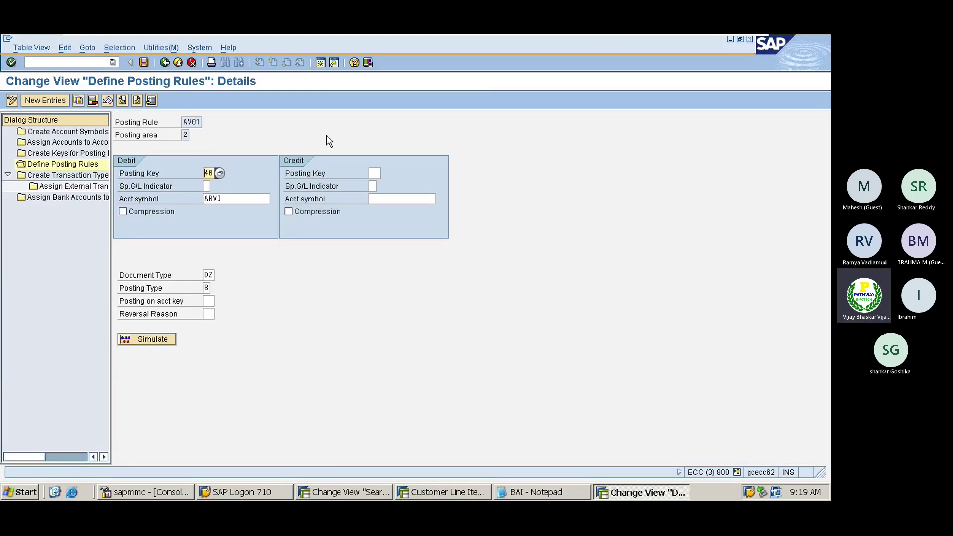
pyautogui.click(320, 63)
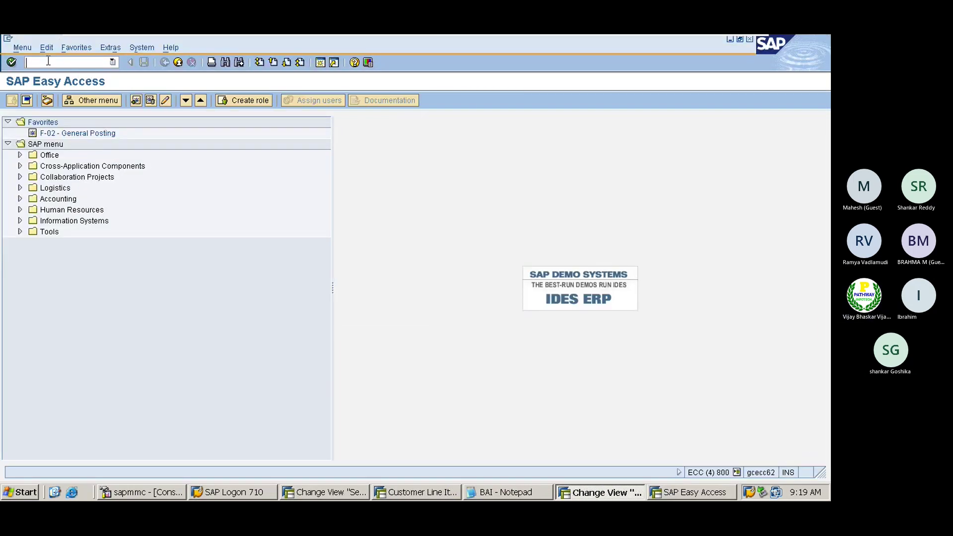
pyautogui.write('ff_5')
pyautogui.press('Return')
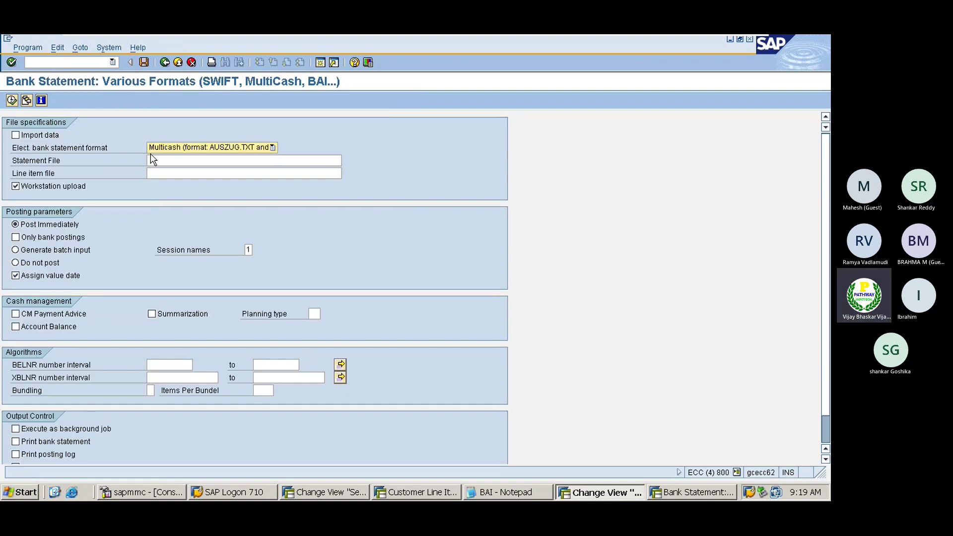
# - Set the electronic bank statement format to BAI format and enable Import data
pyautogui.click(164, 149)
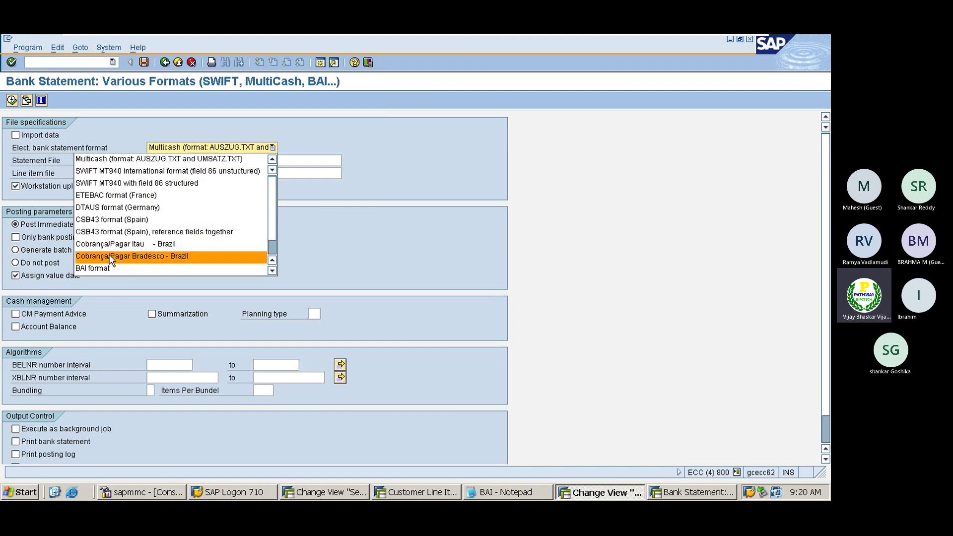
pyautogui.click(99, 269)
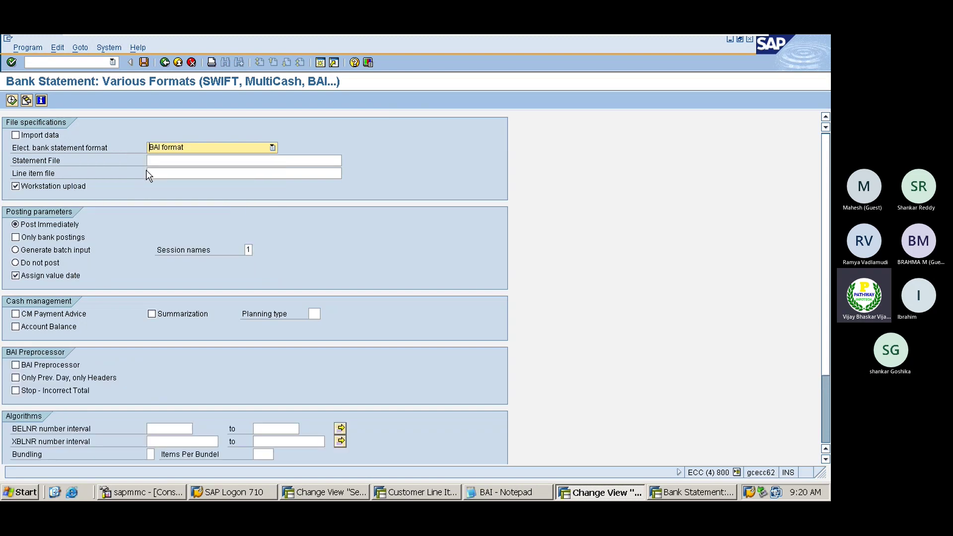
pyautogui.click(16, 136)
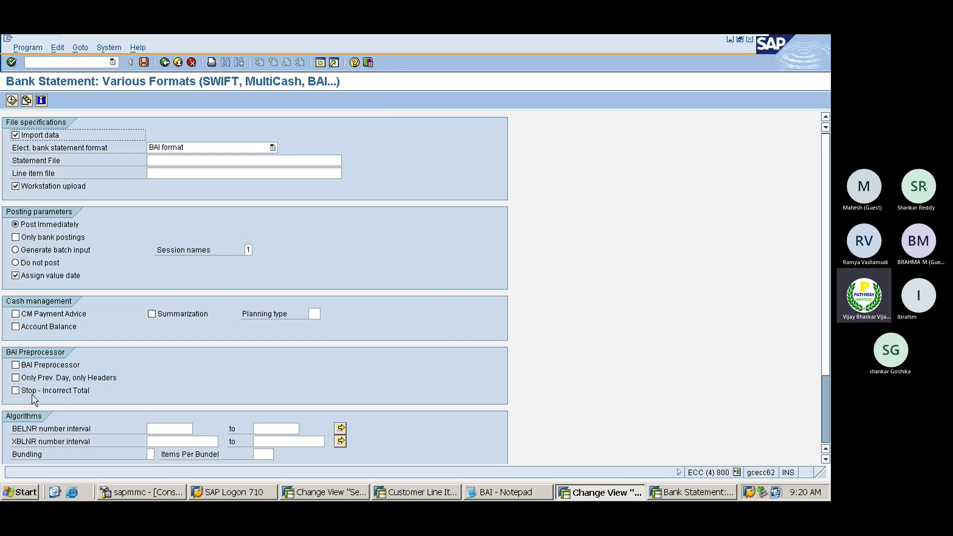
pyautogui.scroll(-3, 32, 394)
pyautogui.click(179, 330)
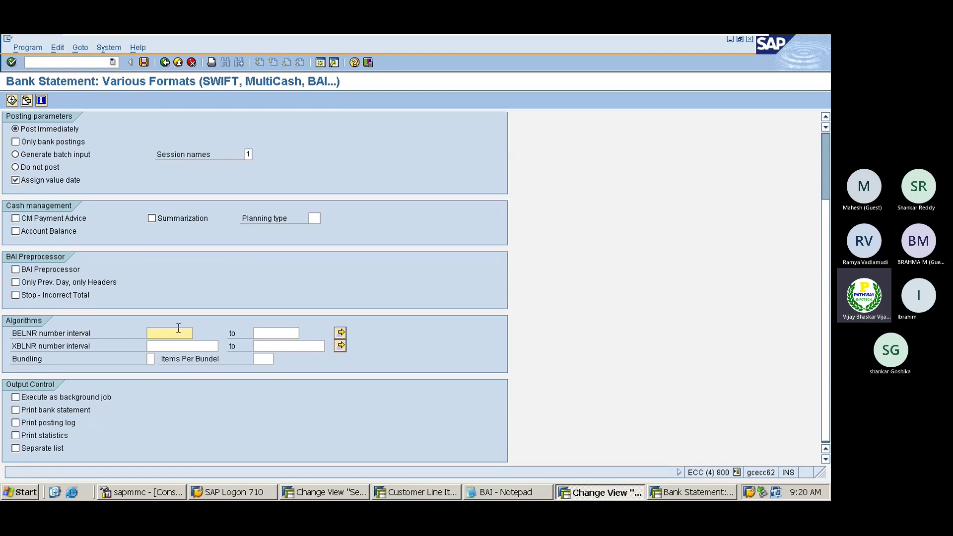
pyautogui.write('1')
pyautogui.press('Tab')
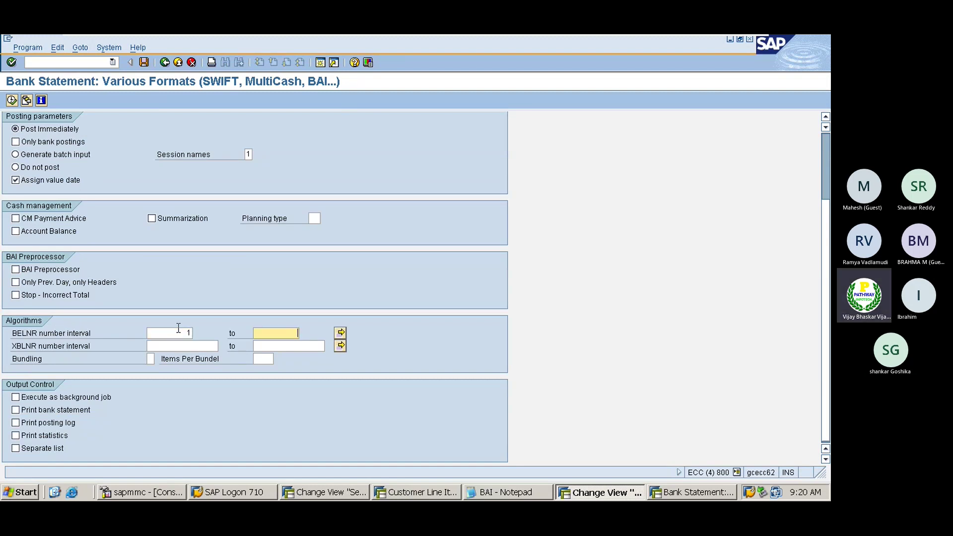
pyautogui.write('9999999')
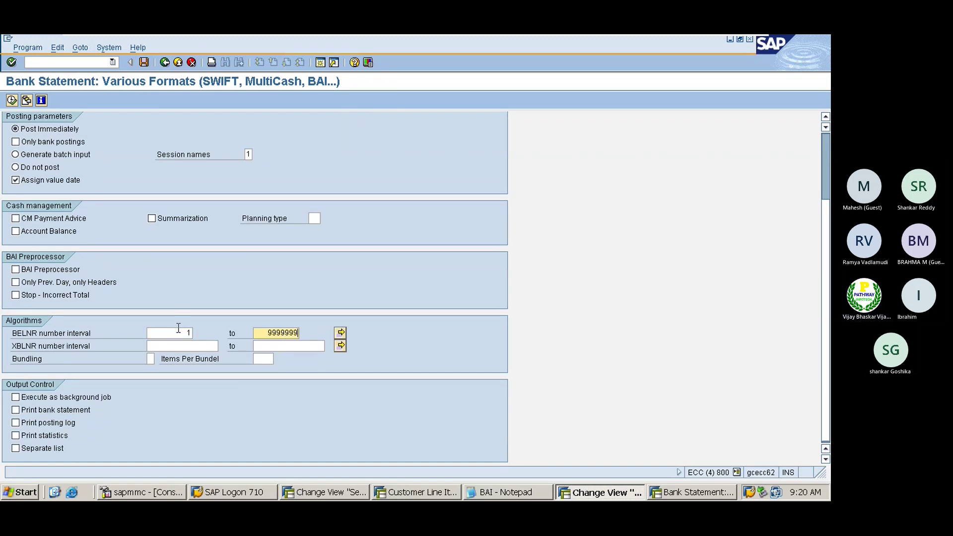
pyautogui.write('999')
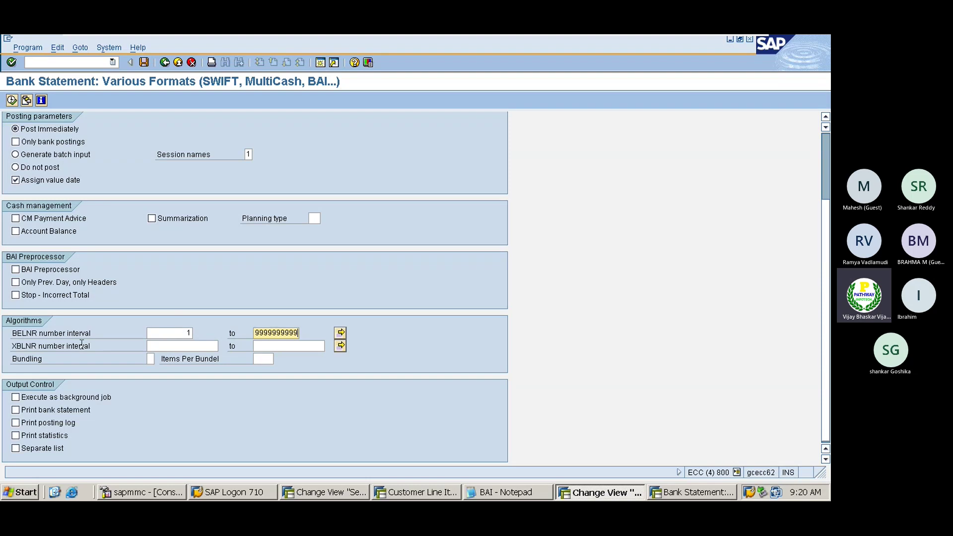
# - Start transaction SE11 in a new SAP session and display the dictionary definition of BELNR with its short description
pyautogui.click(38, 333)
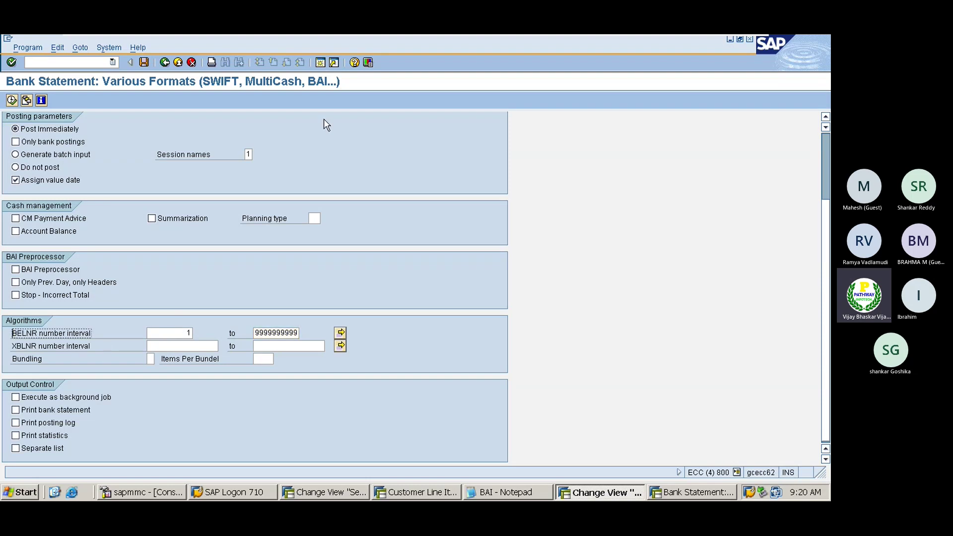
pyautogui.click(324, 61)
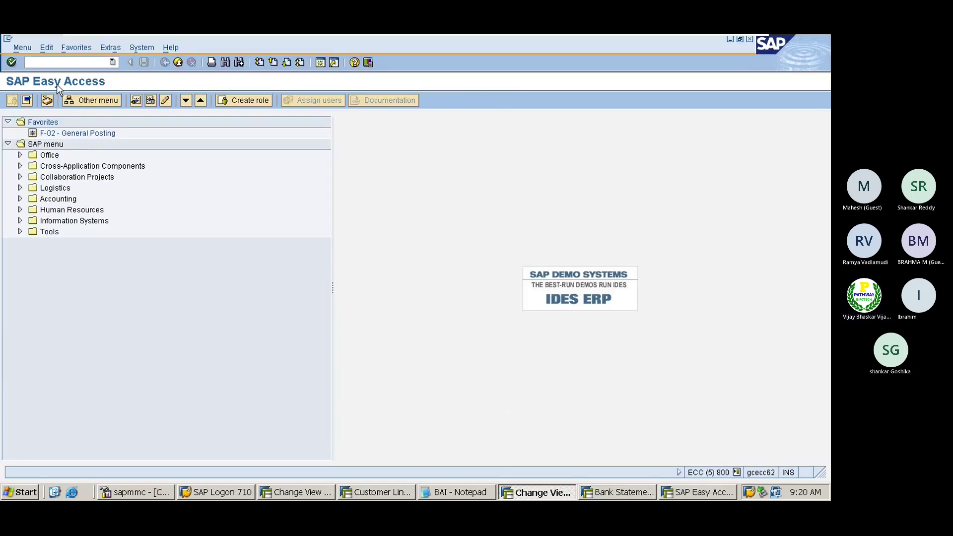
pyautogui.write('se11')
pyautogui.press('Return')
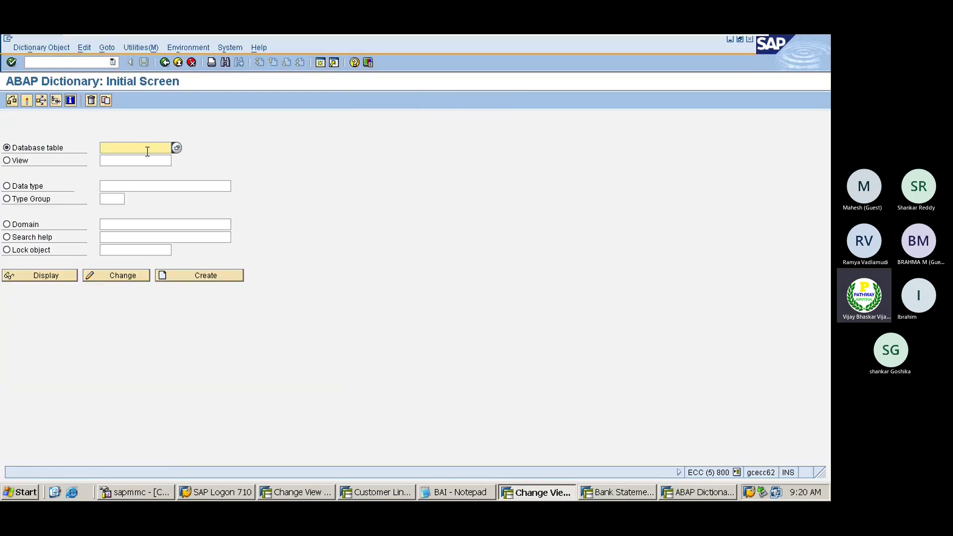
pyautogui.write('BELNR')
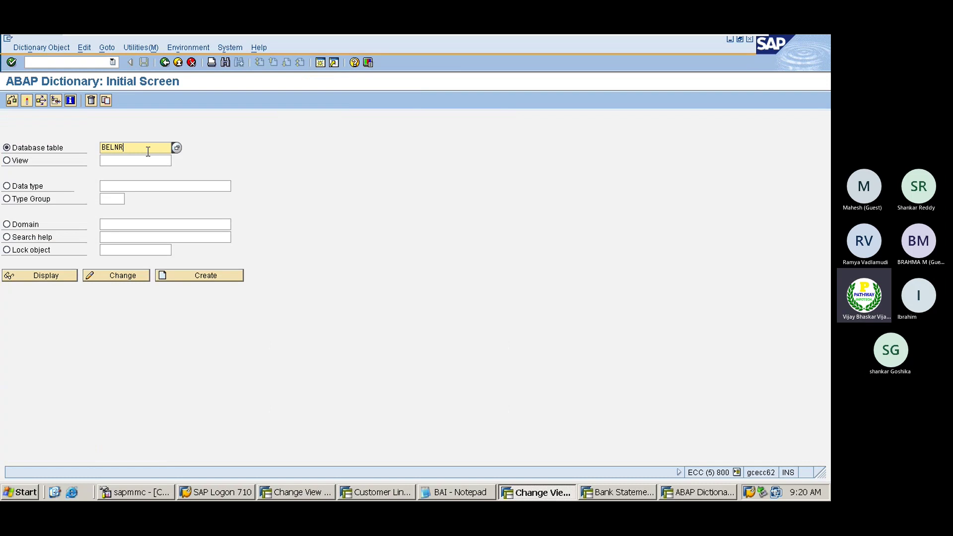
pyautogui.click(29, 277)
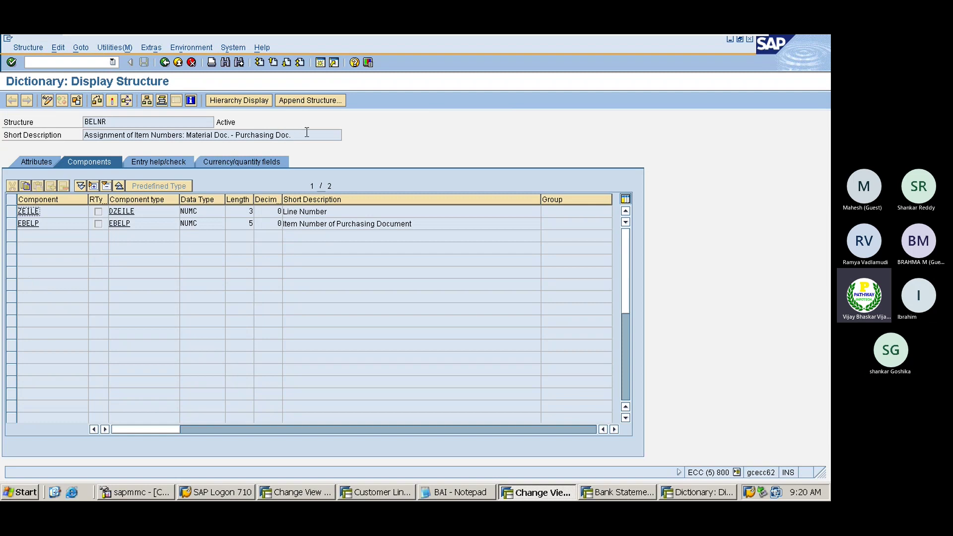
pyautogui.moveTo(305, 132); pyautogui.dragTo(81, 132)
pyautogui.click(137, 216)
# - Copy the XBLNR field name from the bank statement selection screen and display its definition in the ABAP Dictionary
pyautogui.hotkey('alt', 'Tab')
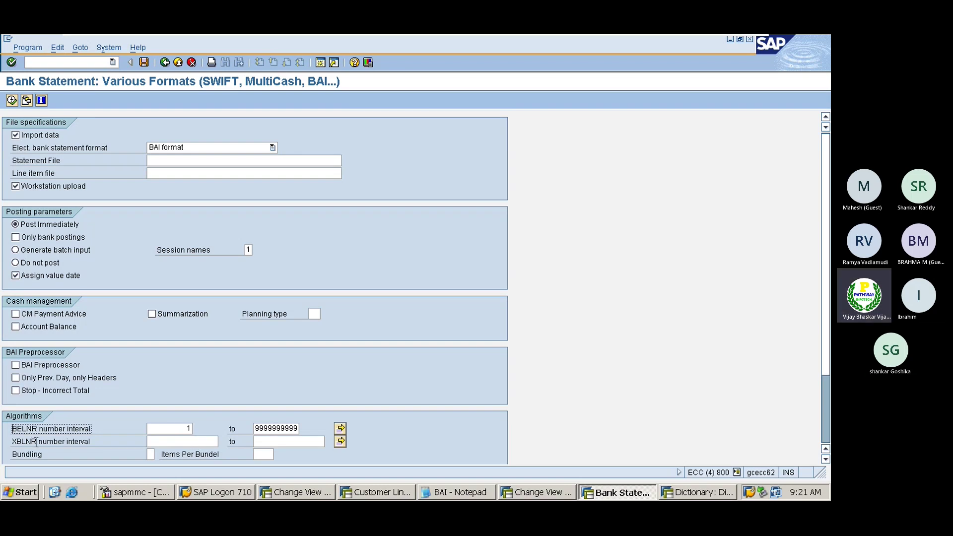
pyautogui.moveTo(37, 441); pyautogui.dragTo(13, 441)
pyautogui.hotkey('ctrl', 'c')
pyautogui.hotkey('alt', 'Tab')
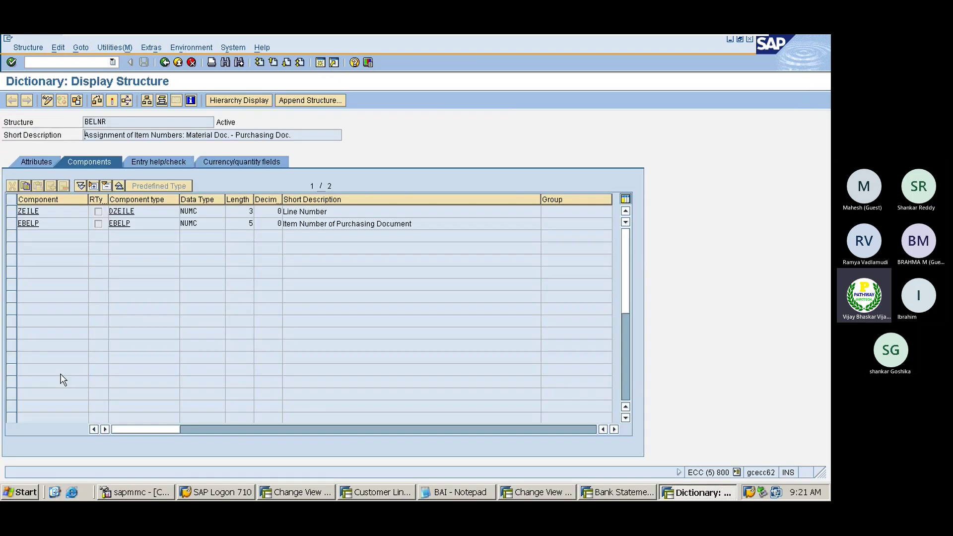
pyautogui.press('F3')
pyautogui.press('Delete')
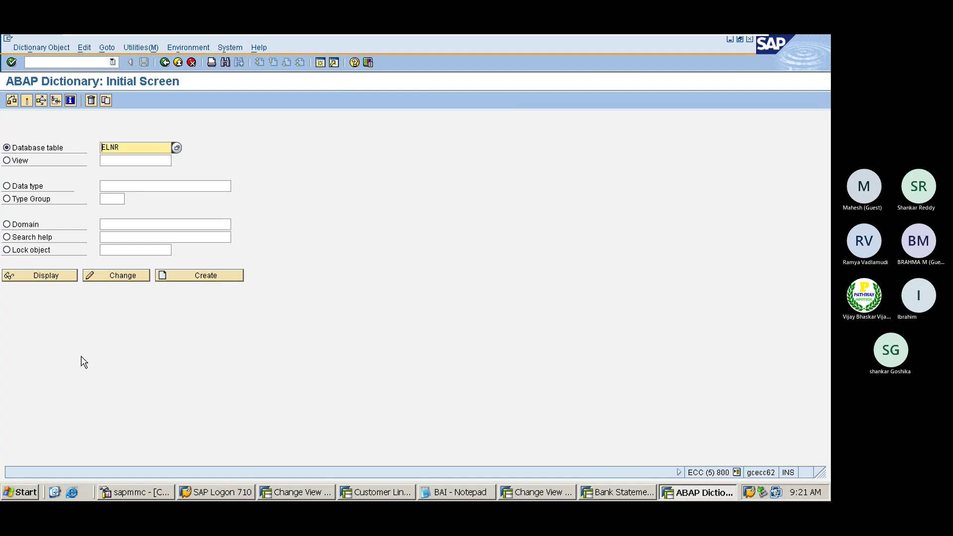
pyautogui.press('Delete')
pyautogui.press('Delete')
pyautogui.press('Delete')
pyautogui.press('Delete')
pyautogui.hotkey('ctrl', 'v')
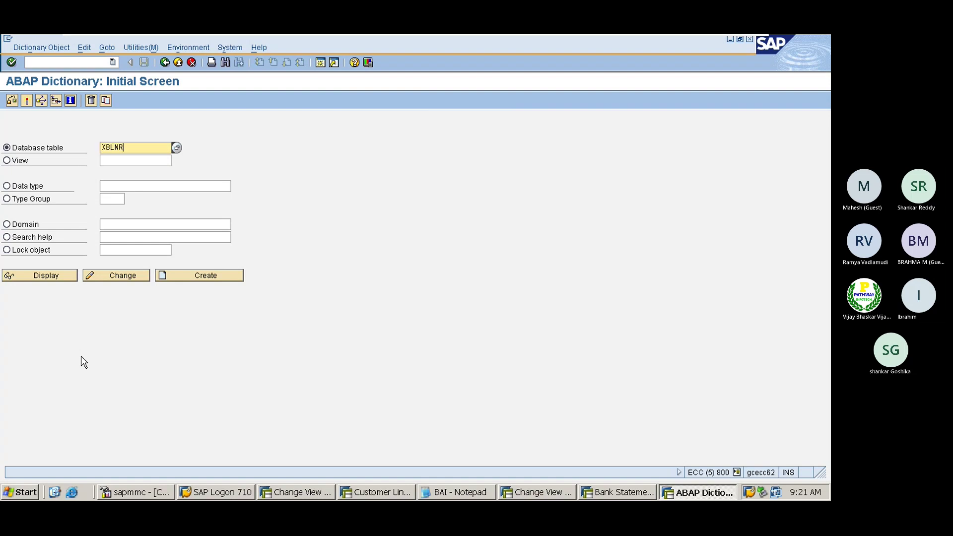
pyautogui.click(38, 274)
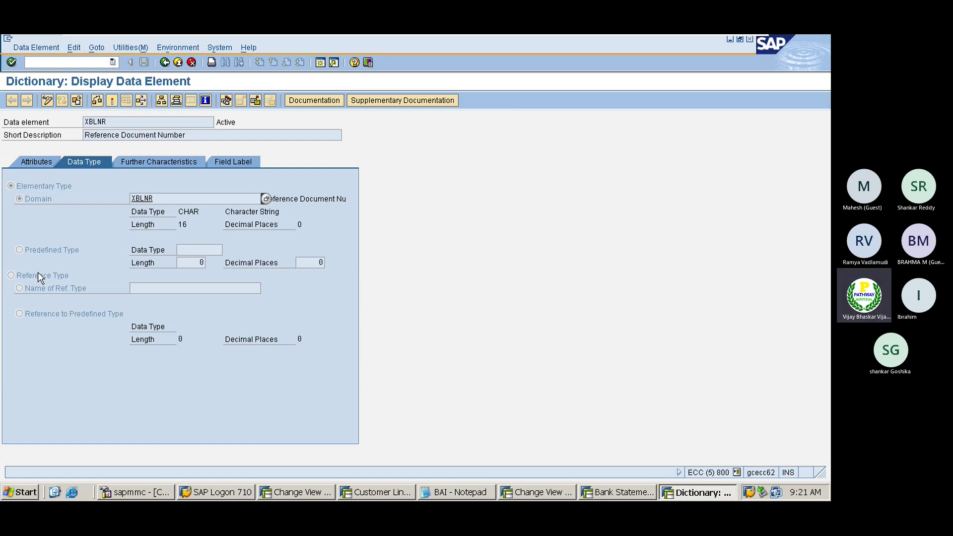
# - Return to the bank statement session and set the XBLNR number interval from 1 to zzzzzzzzzzzzzzz
pyautogui.hotkey('alt', 'Tab')
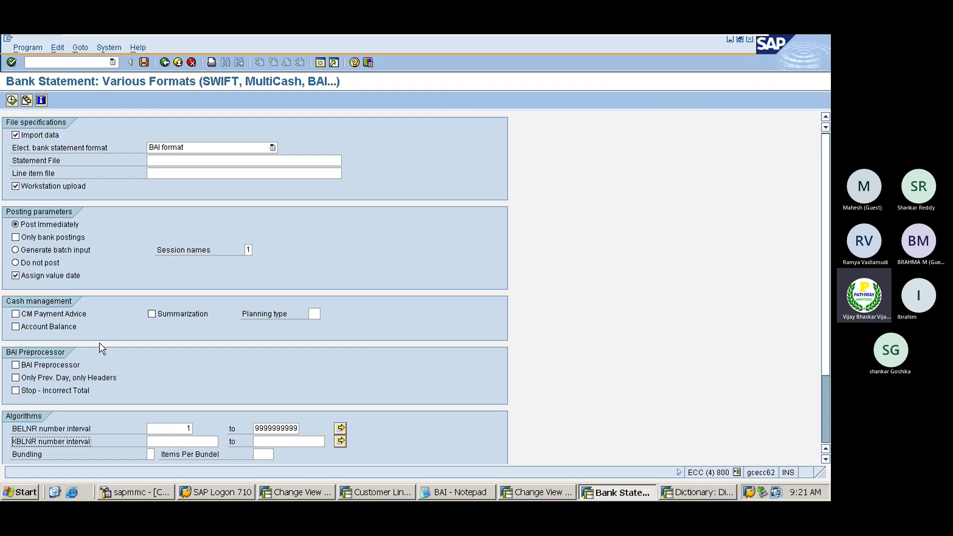
pyautogui.click(189, 441)
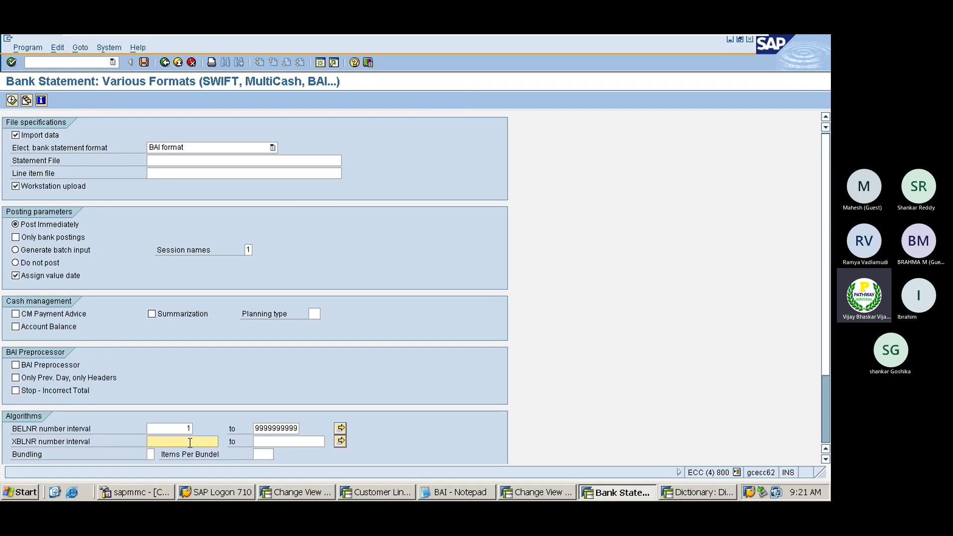
pyautogui.write('1')
pyautogui.press('Tab')
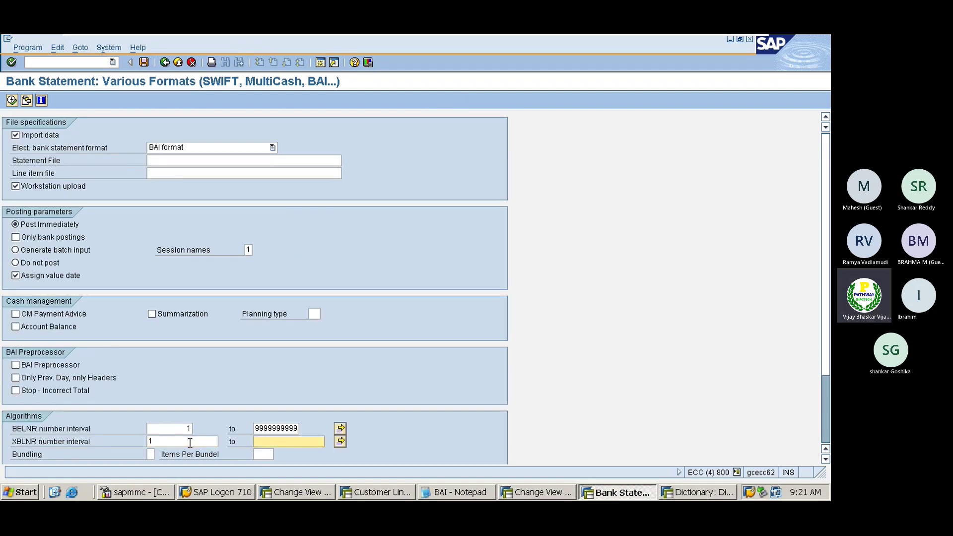
pyautogui.write('zzzzzzzzzzzzzzz')
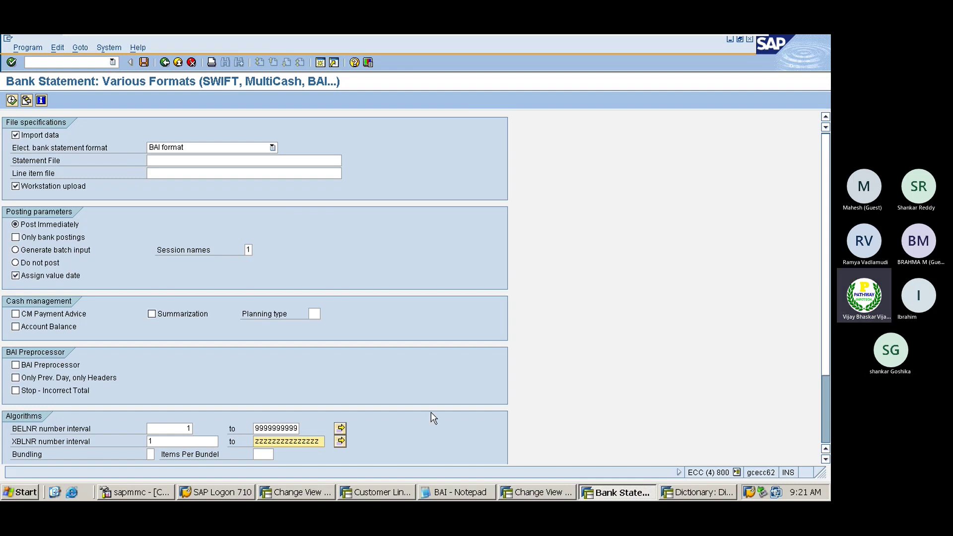
# - Enable Print bank statement, Print posting log and Print statistics in the output control
pyautogui.scroll(-3, 820, 450)
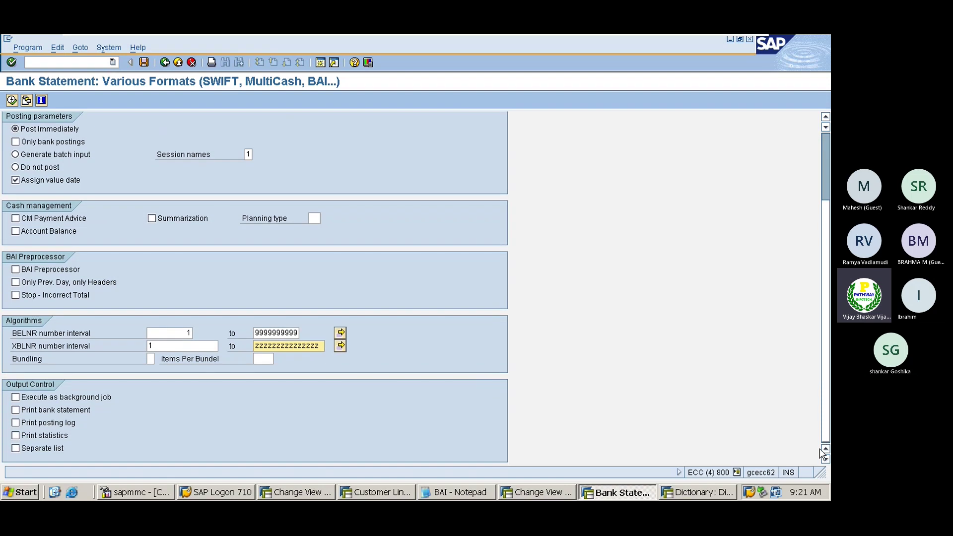
pyautogui.click(41, 409)
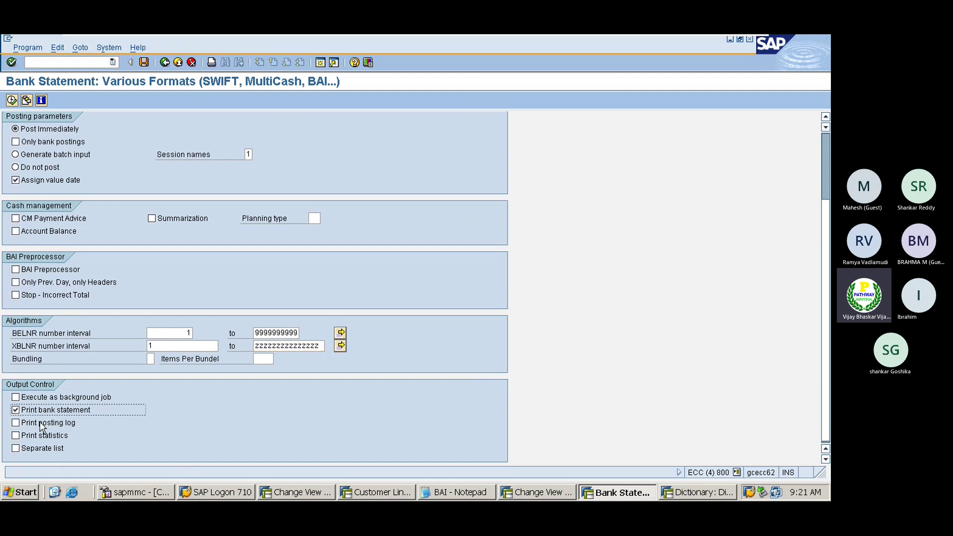
pyautogui.click(42, 425)
pyautogui.click(35, 437)
pyautogui.scroll(3, 802, 158)
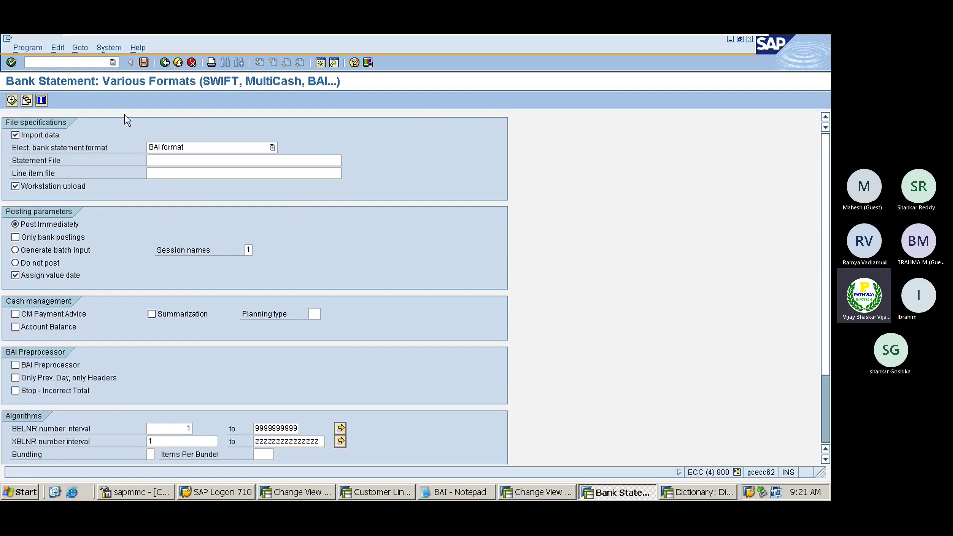
# - Save the current selections as a variant named BAI EBS with the meaning BAI EBS
pyautogui.click(157, 160)
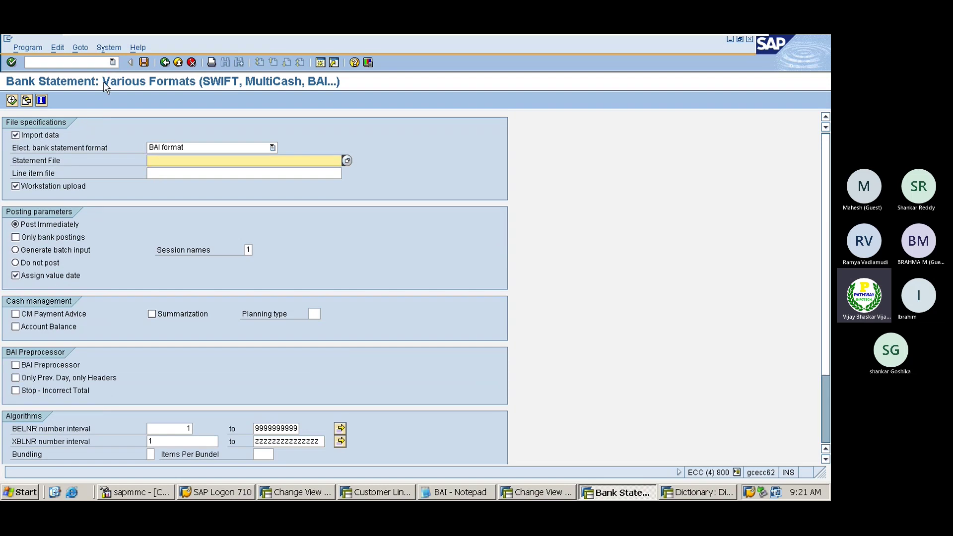
pyautogui.click(143, 63)
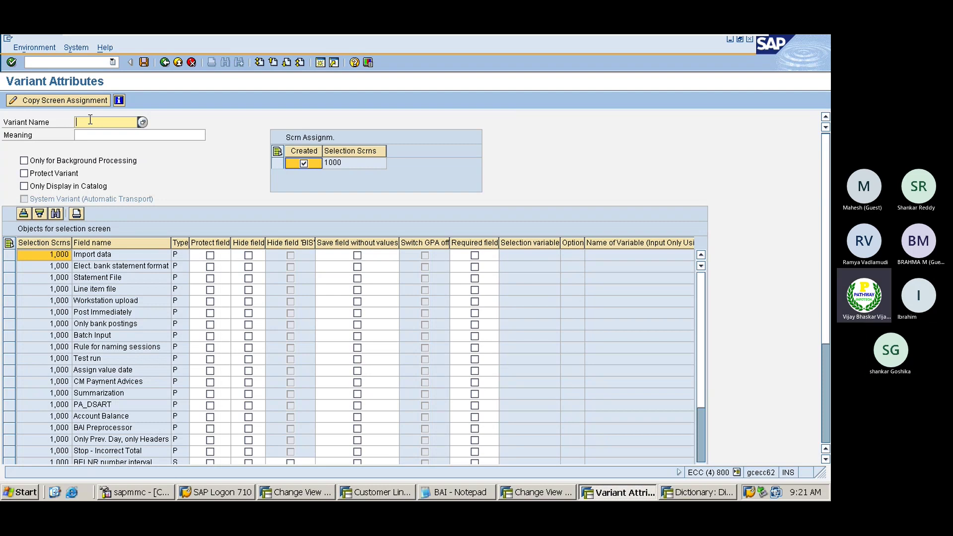
pyautogui.write('BHa')
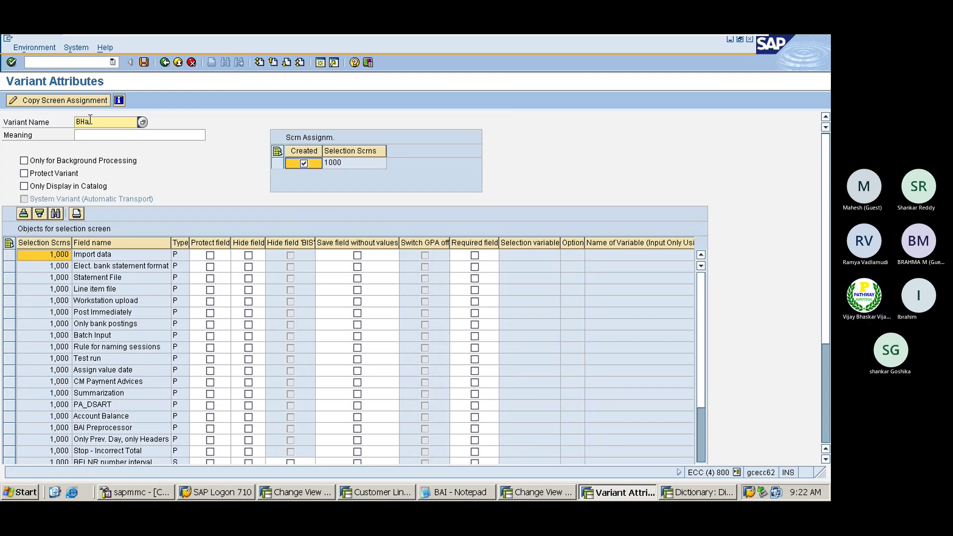
pyautogui.press('BackSpace')
pyautogui.press('BackSpace')
pyautogui.press('BackSpace')
pyautogui.write('EBS')
pyautogui.press('BackSpace')
pyautogui.press('BackSpace')
pyautogui.press('BackSpace')
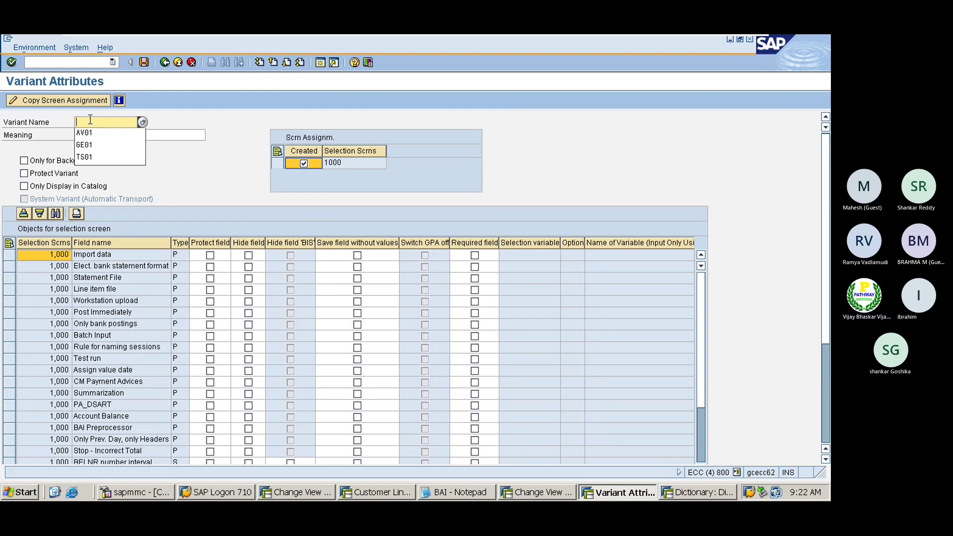
pyautogui.write('BAI EBS')
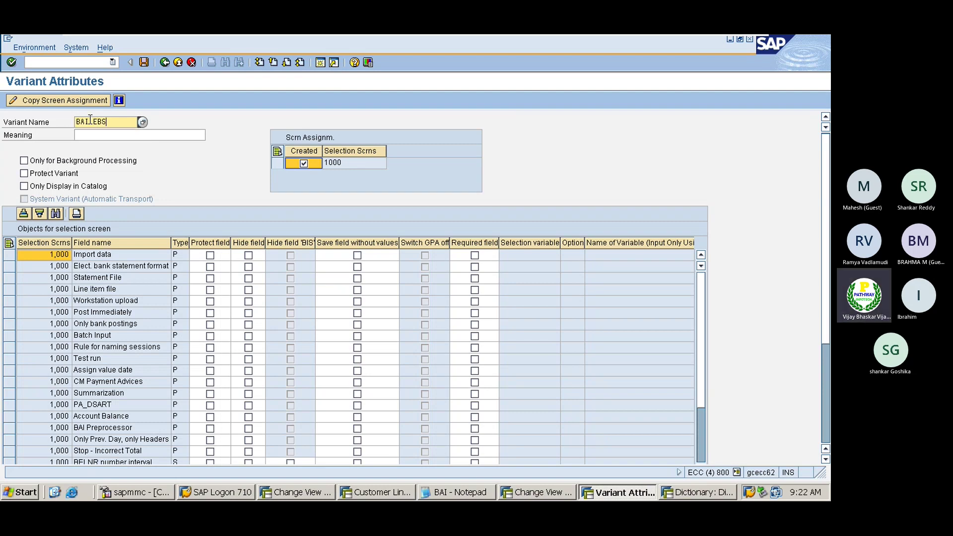
pyautogui.click(85, 135)
pyautogui.write('BAI EBS')
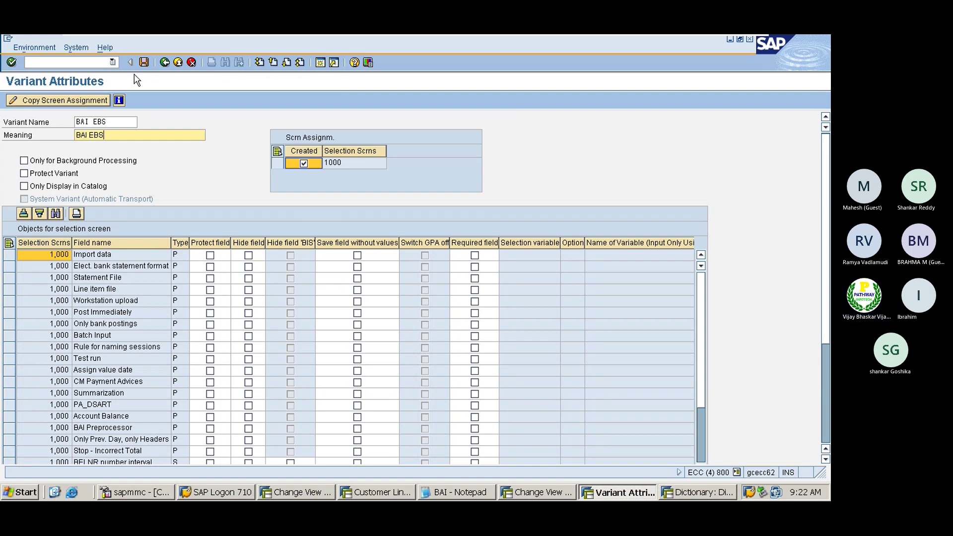
pyautogui.click(144, 62)
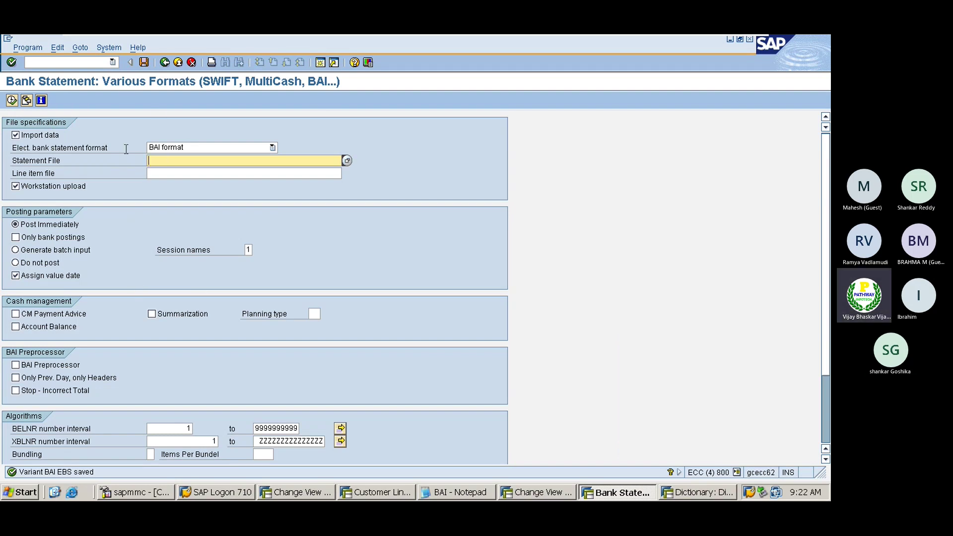
# - Restart transaction FF_5 with its default selection screen
pyautogui.click(91, 63)
pyautogui.write('/nff')
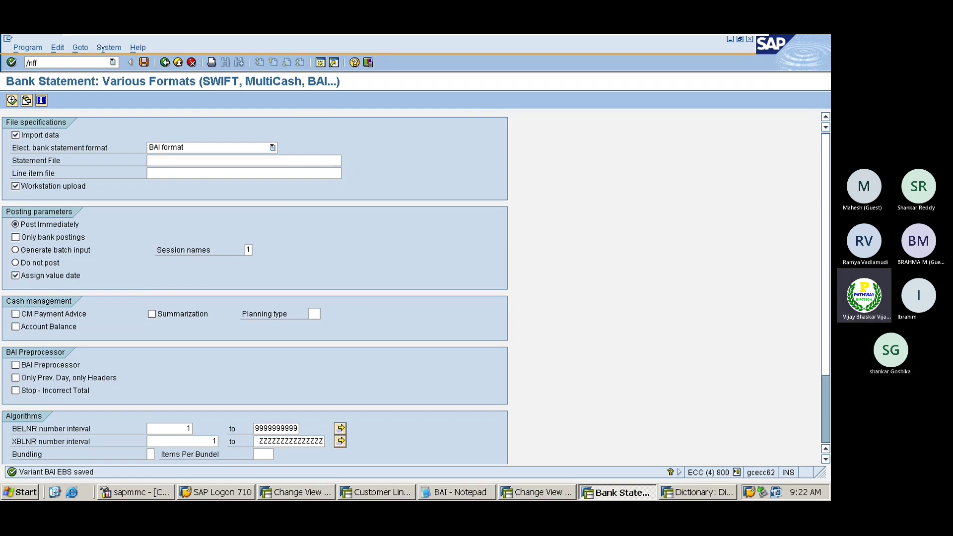
pyautogui.press('Return')
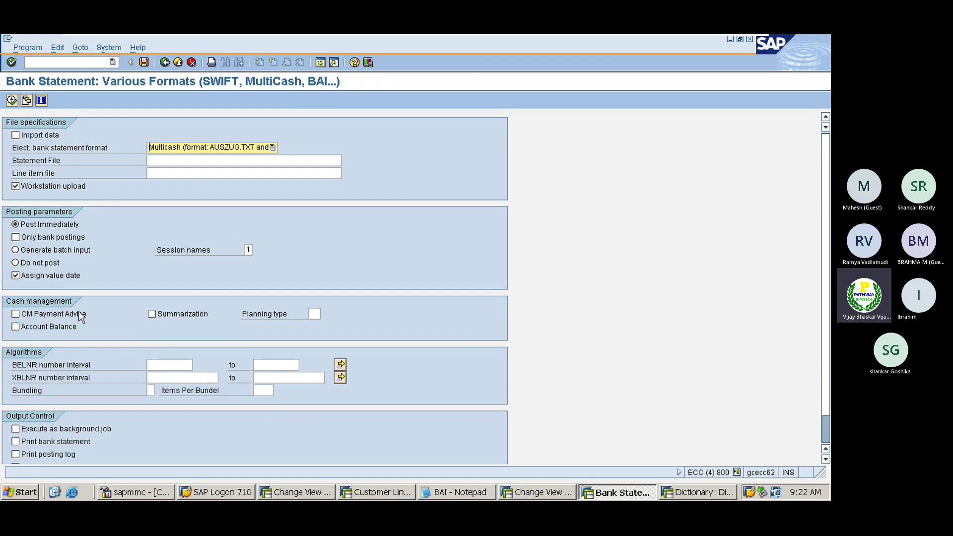
# - Find the saved variants of the bank statement program without restricting the search to a creator
pyautogui.click(26, 100)
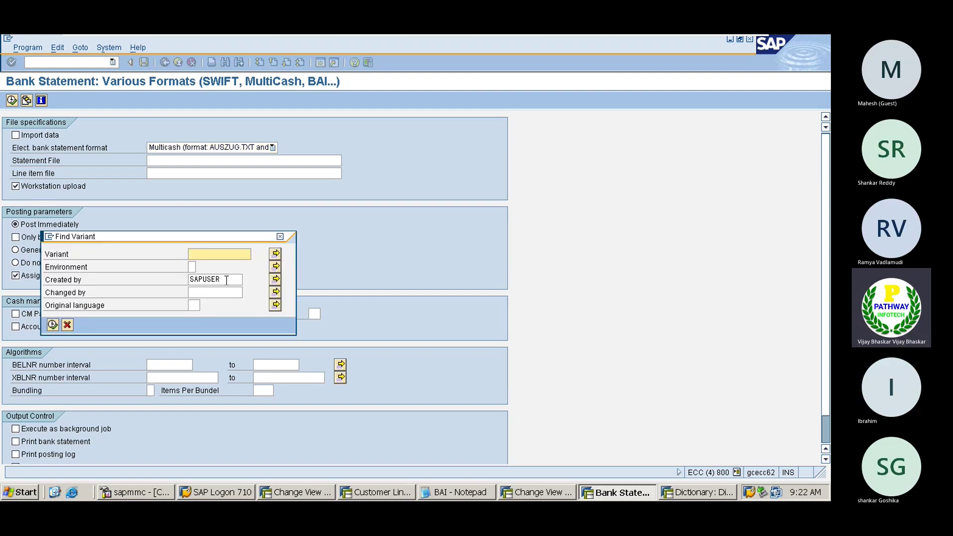
pyautogui.click(226, 280)
pyautogui.press('BackSpace')
pyautogui.press('BackSpace')
pyautogui.press('BackSpace')
pyautogui.press('BackSpace')
pyautogui.press('BackSpace')
pyautogui.press('BackSpace')
pyautogui.press('BackSpace')
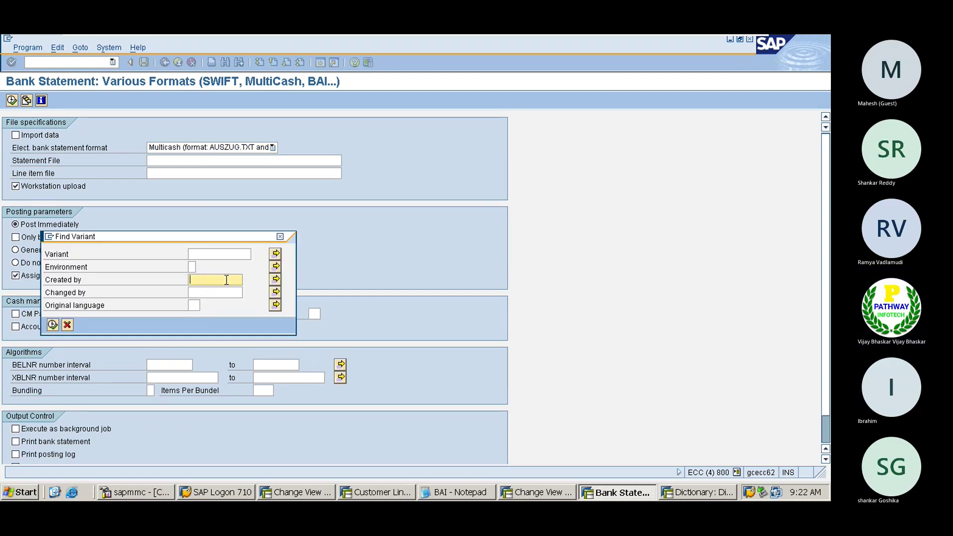
pyautogui.click(53, 324)
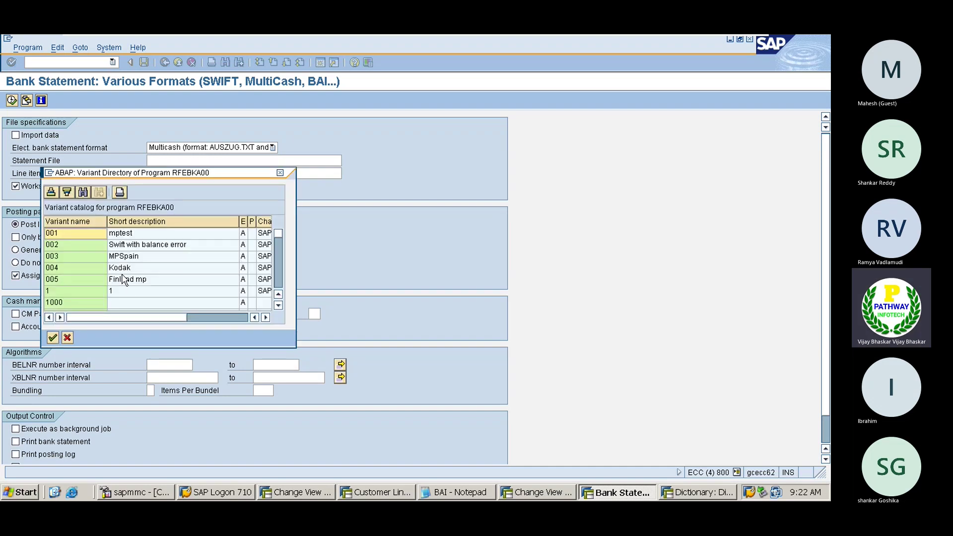
# - Locate the BAI EBS variant in the variant catalog and load it into the selection screen
pyautogui.click(278, 283)
pyautogui.click(278, 281)
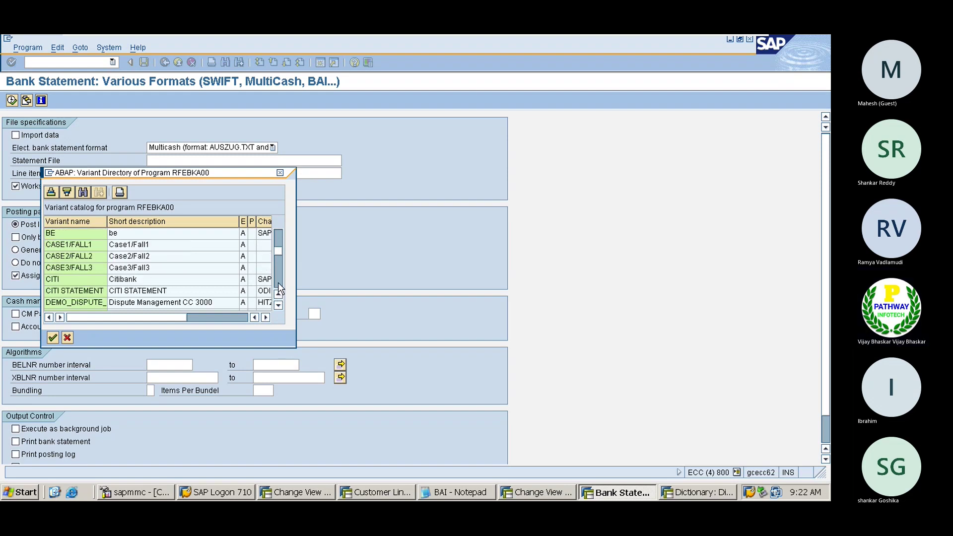
pyautogui.click(280, 242)
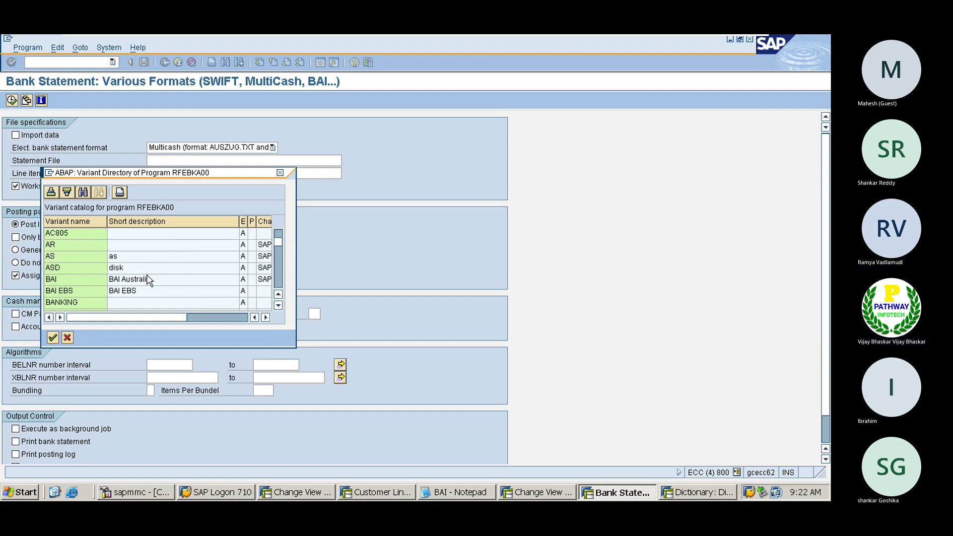
pyautogui.click(84, 292)
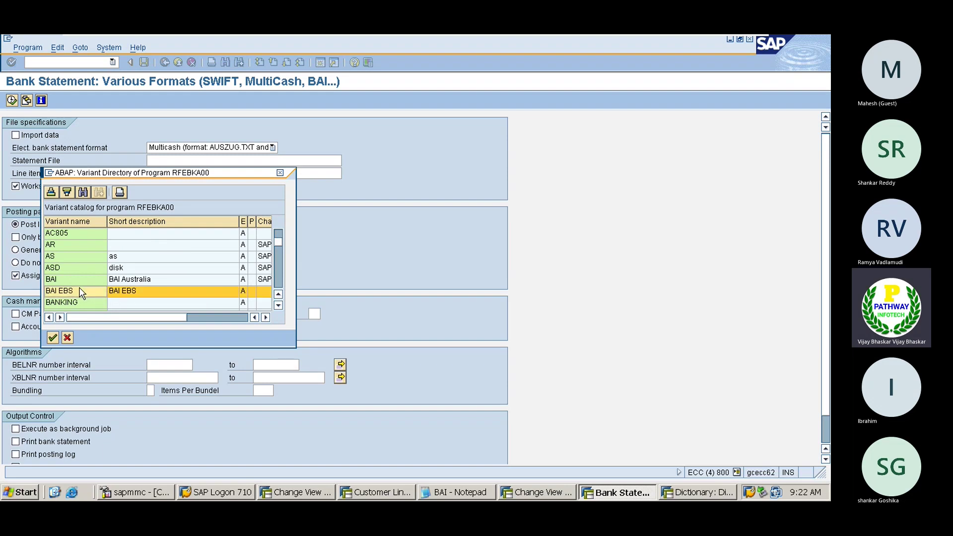
pyautogui.click(265, 317)
pyautogui.click(265, 317)
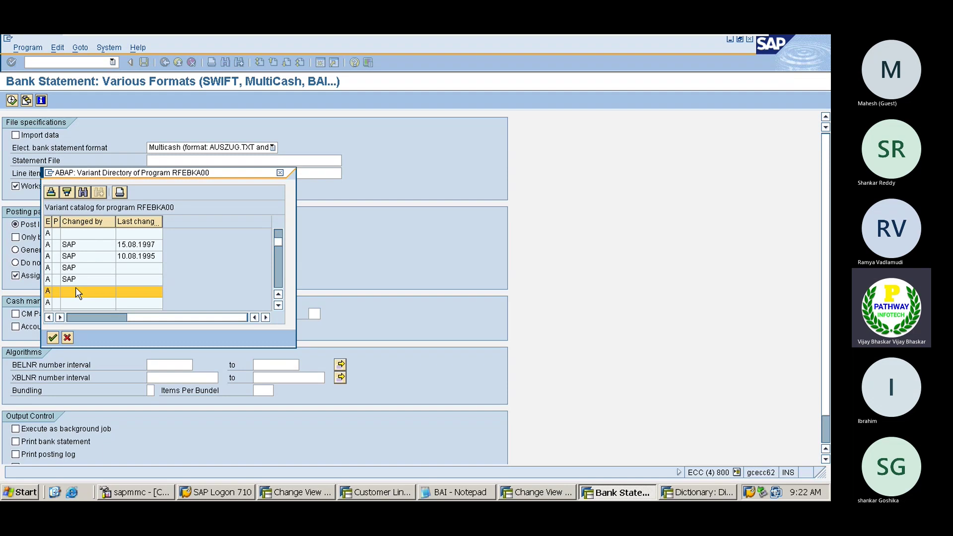
pyautogui.click(77, 318)
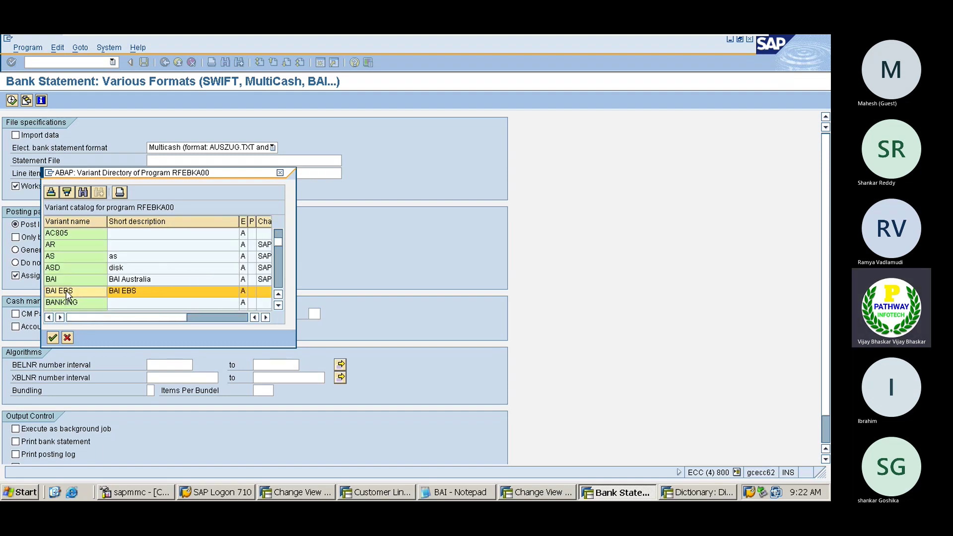
pyautogui.doubleClick(68, 295)
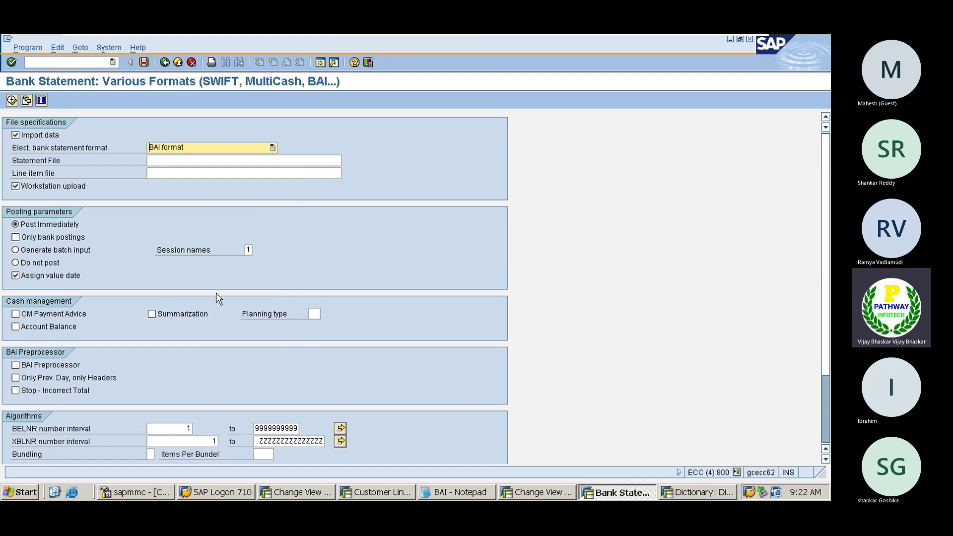
# - Choose the BAI text file on the Desktop as the statement file, checking it against the file open in Notepad
pyautogui.click(182, 160)
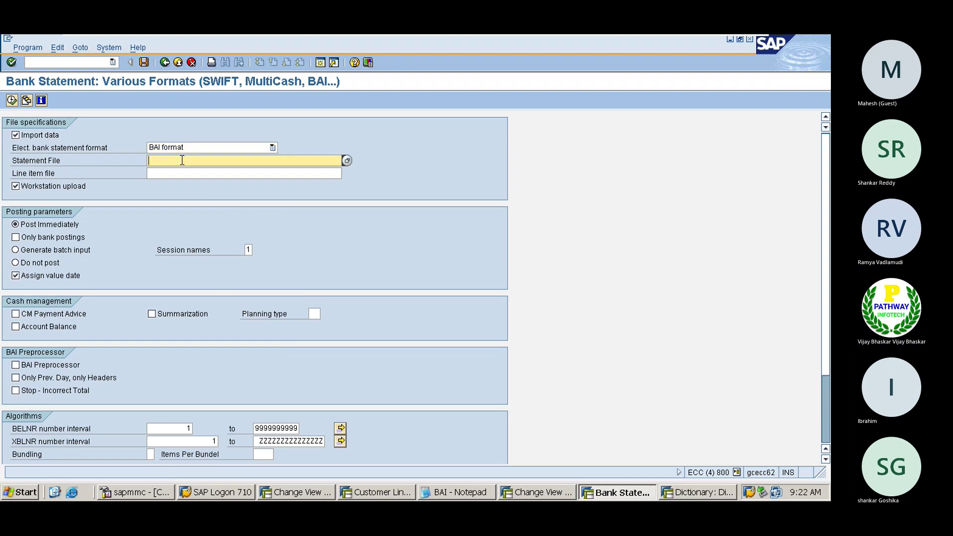
pyautogui.click(347, 160)
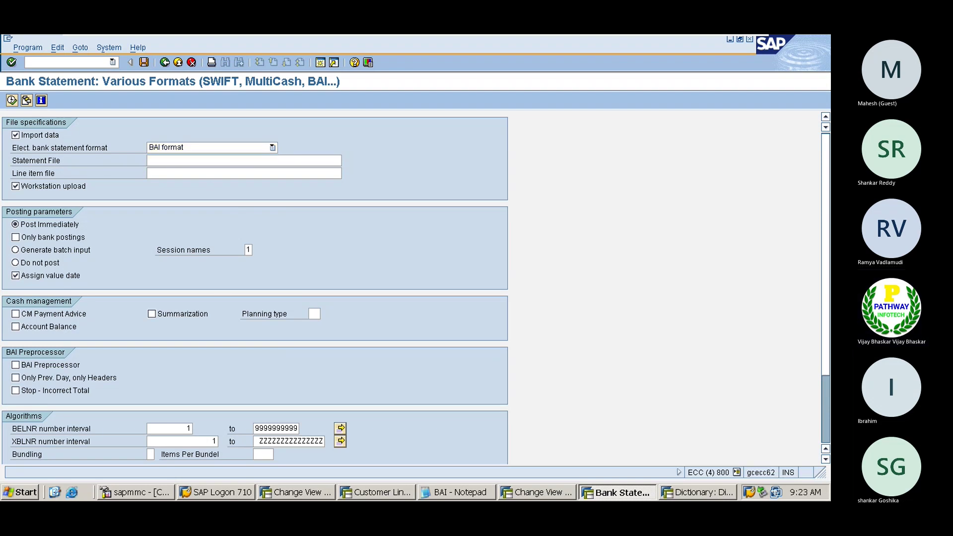
pyautogui.click(53, 137)
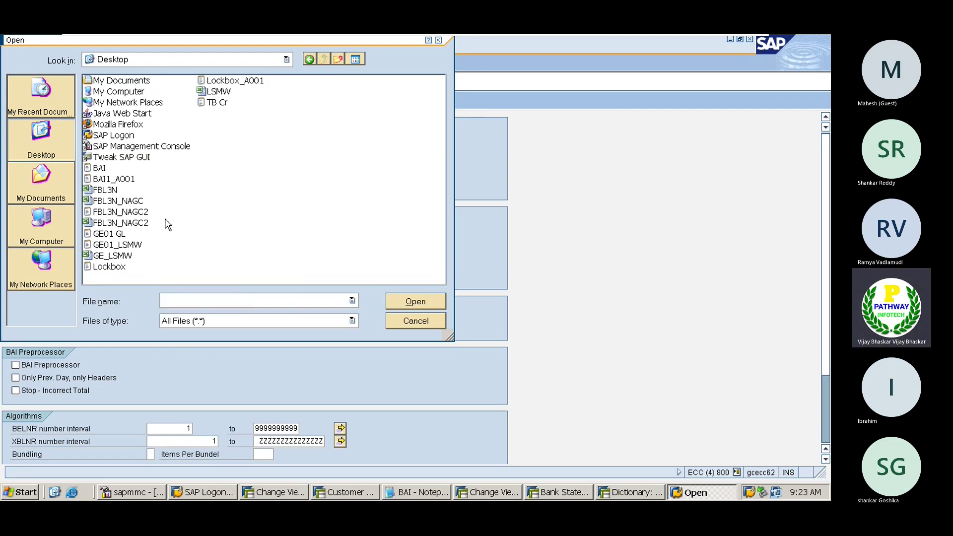
pyautogui.click(100, 169)
pyautogui.click(113, 179)
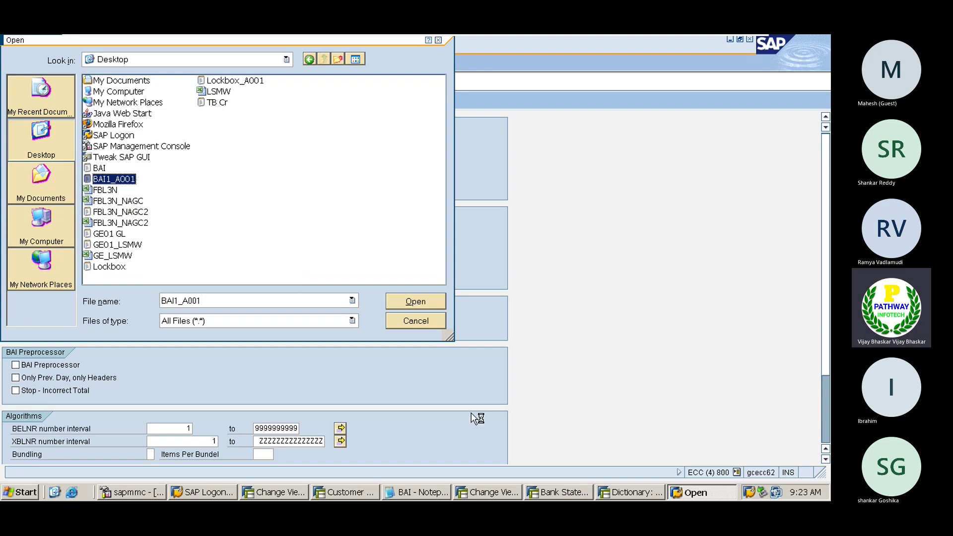
pyautogui.click(416, 493)
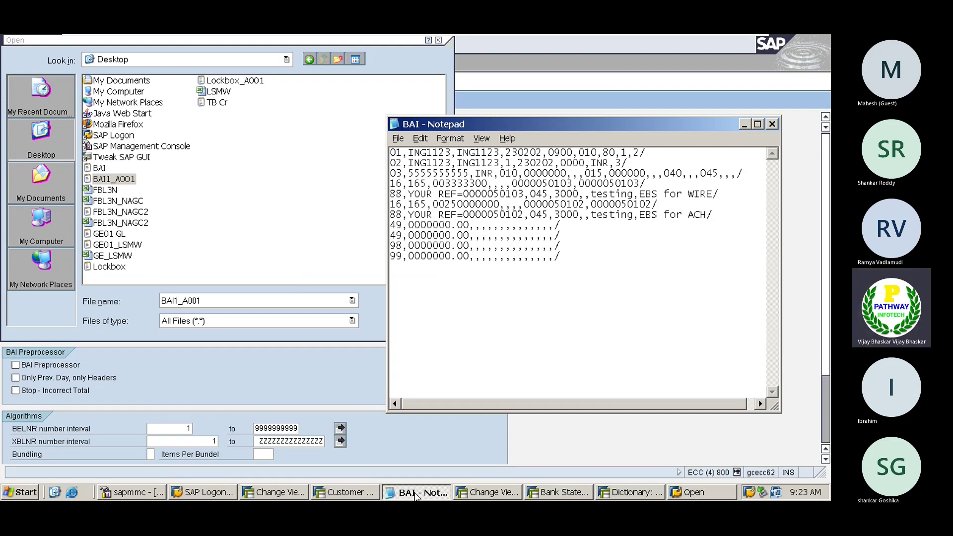
pyautogui.click(102, 170)
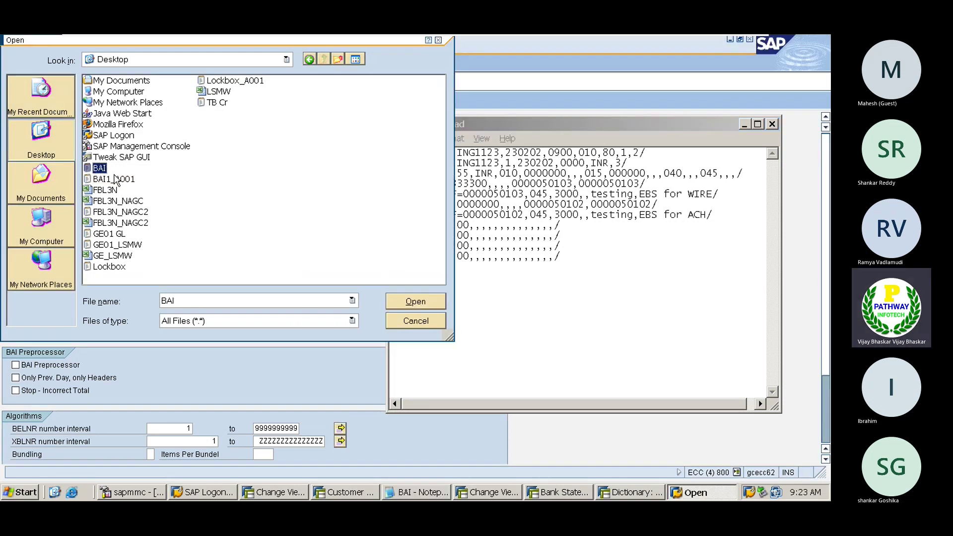
pyautogui.click(416, 302)
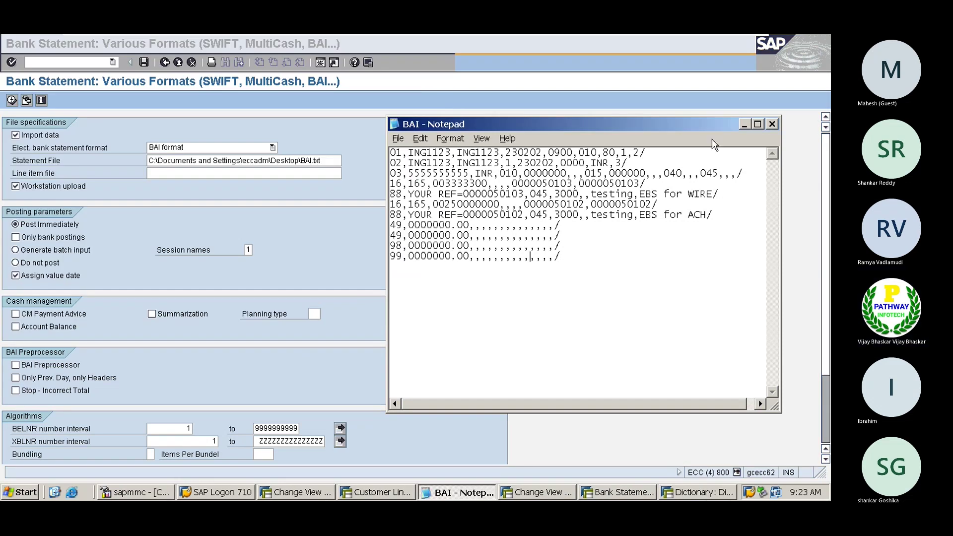
pyautogui.click(743, 124)
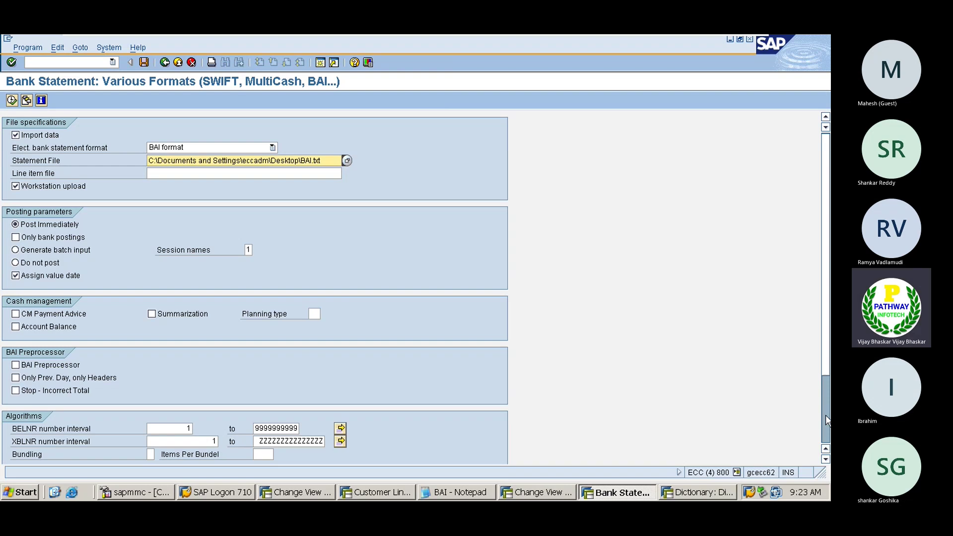
# - Review the loaded parameters and execute the bank statement upload
pyautogui.scroll(-3, 825, 420)
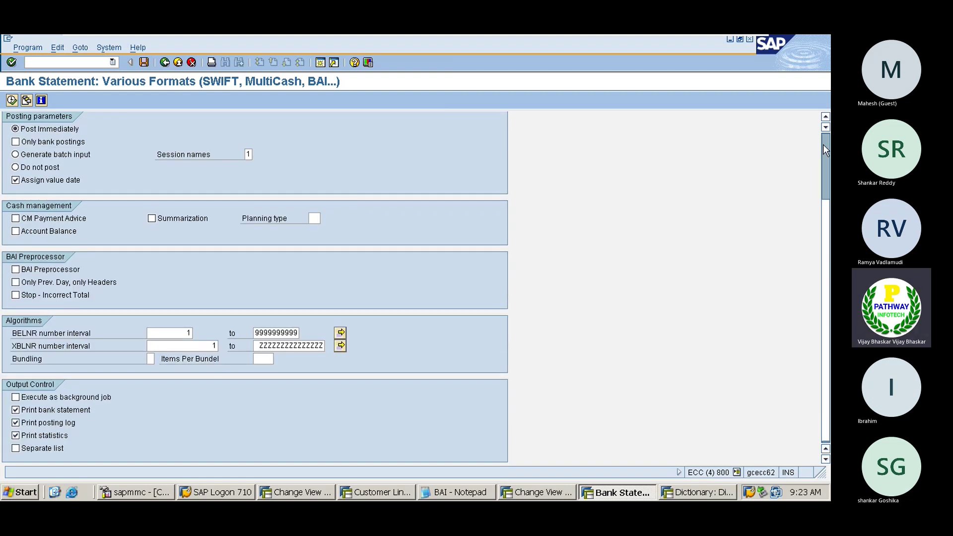
pyautogui.scroll(3, 825, 150)
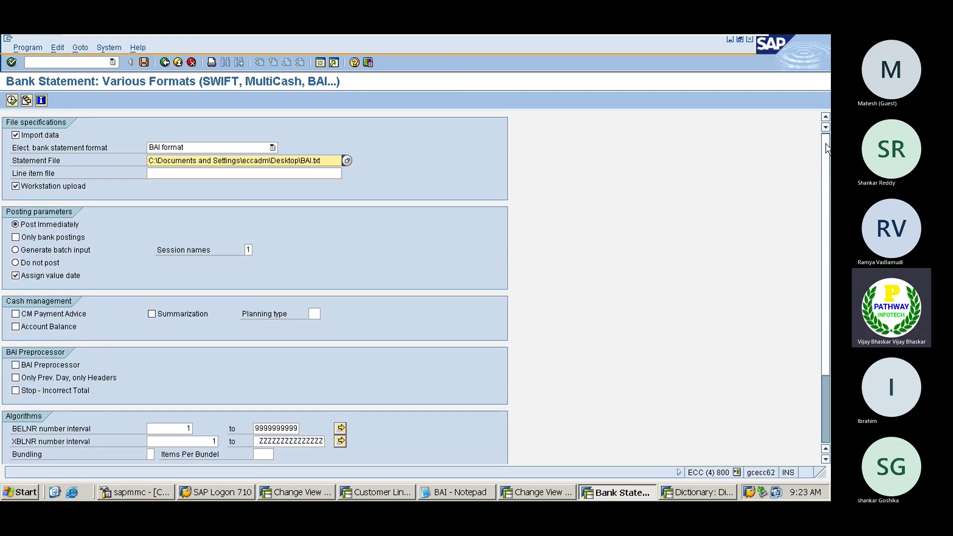
pyautogui.click(12, 101)
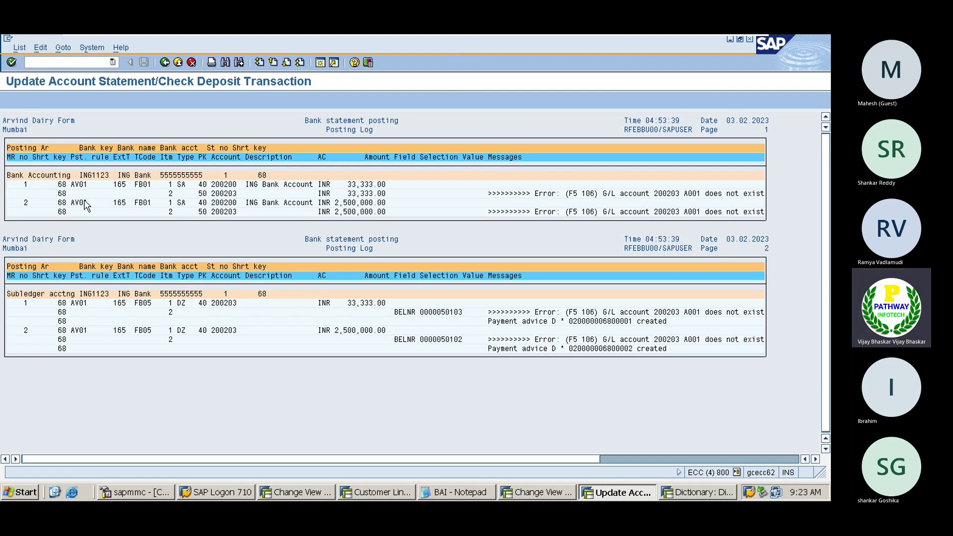
# - Examine the posting rules, accounts and messages in the posting log, and copy the G/L account number from the first error
pyautogui.click(73, 184)
pyautogui.click(73, 304)
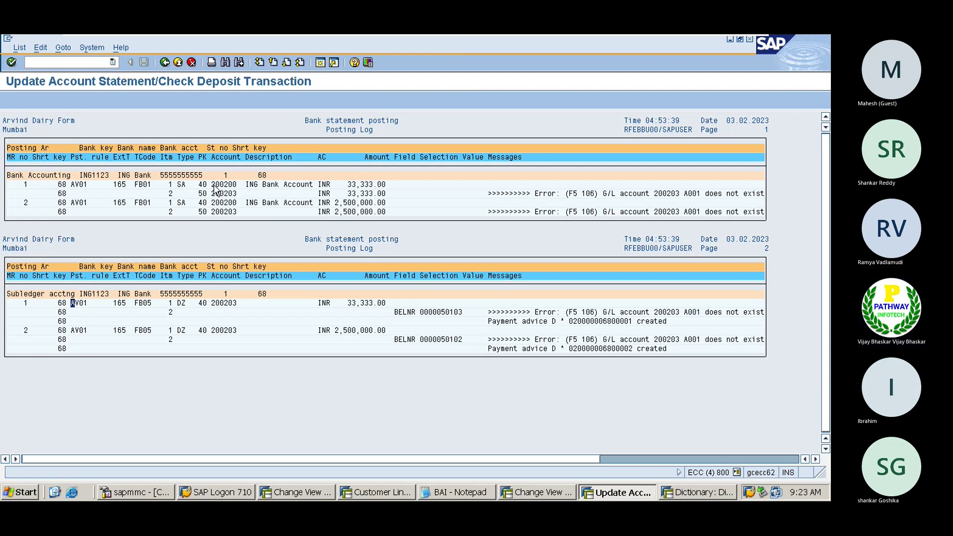
pyautogui.moveTo(214, 186); pyautogui.dragTo(237, 206)
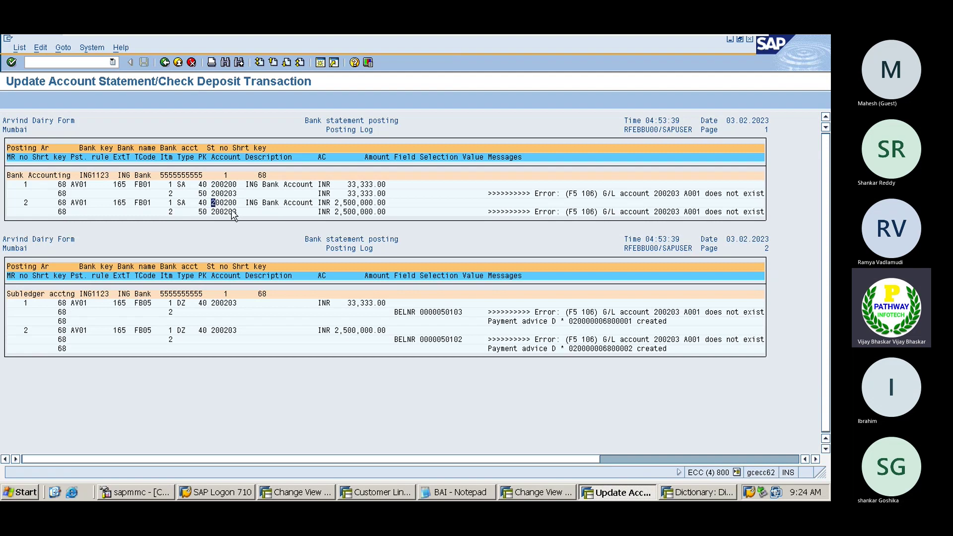
pyautogui.click(232, 212)
pyautogui.moveTo(71, 184); pyautogui.dragTo(95, 192)
pyautogui.click(815, 459)
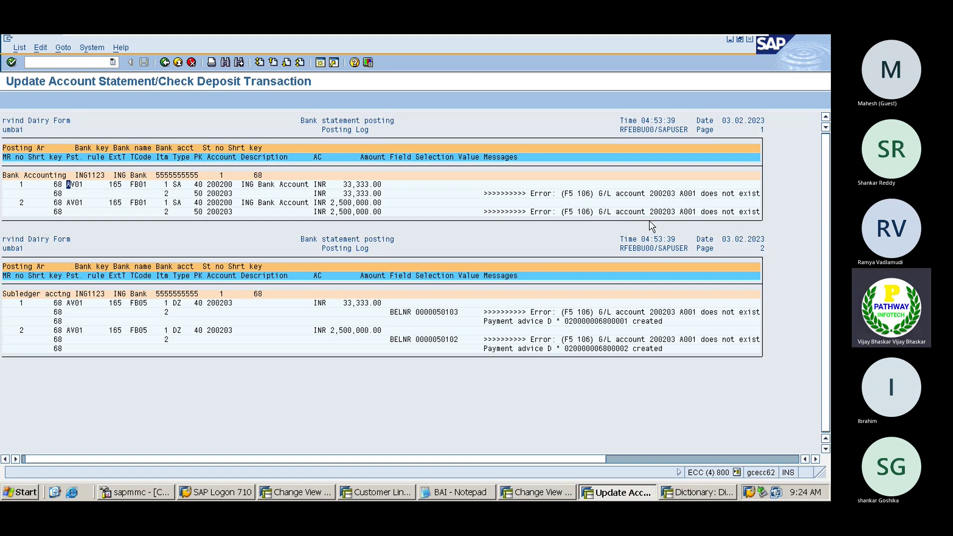
pyautogui.moveTo(650, 195); pyautogui.dragTo(677, 197)
pyautogui.hotkey('ctrl', 'c')
# - Switch to the posting rule configuration session and return from the details to the Define Posting Rules overview
pyautogui.click(376, 493)
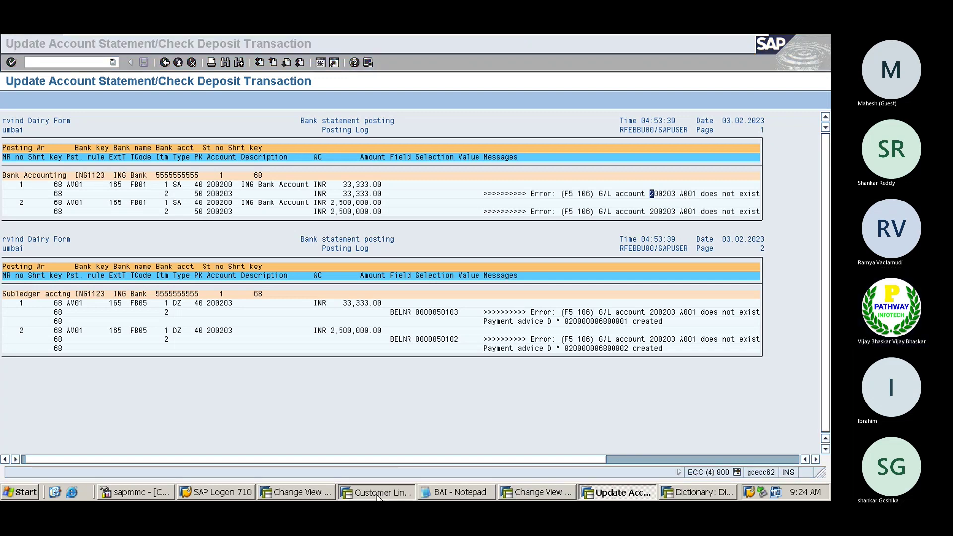
pyautogui.click(313, 494)
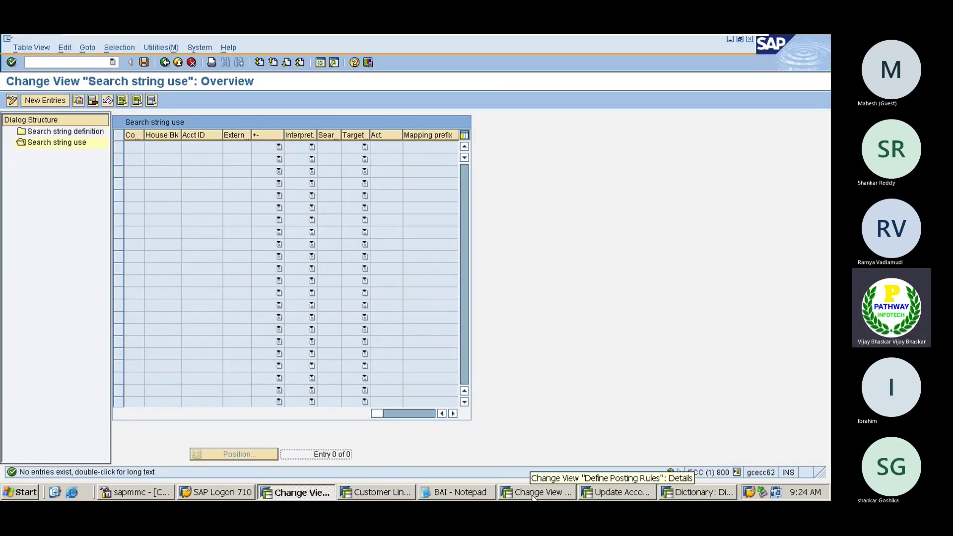
pyautogui.click(534, 495)
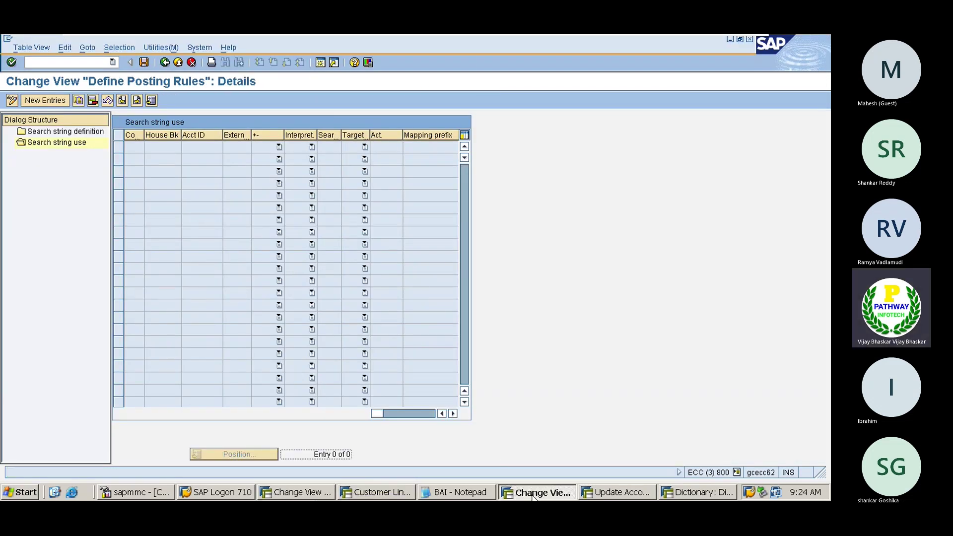
pyautogui.click(166, 63)
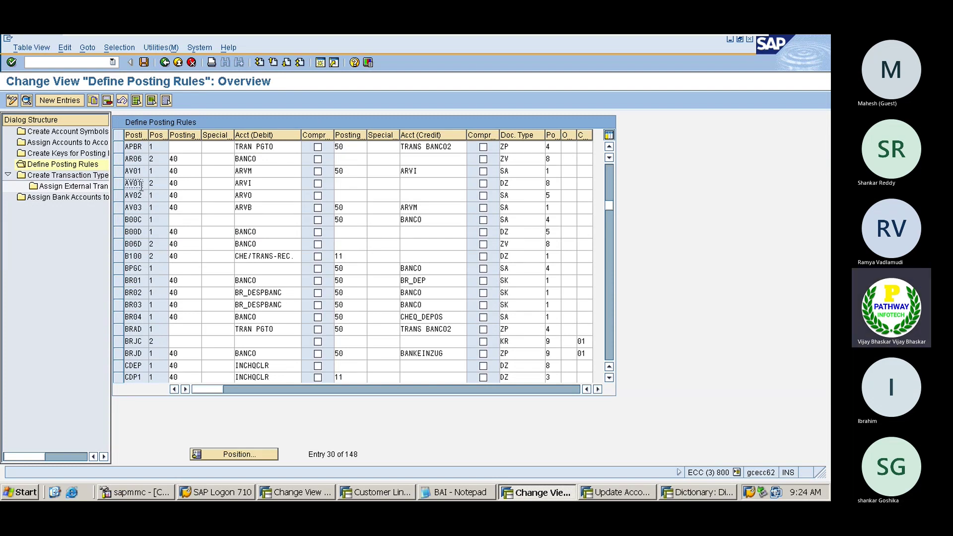
# - Compare the AV01 posting rule entries with the bank statement posting log by switching between the open sessions
pyautogui.hotkey('alt', 'Tab')
pyautogui.hotkey('alt', 'Tab')
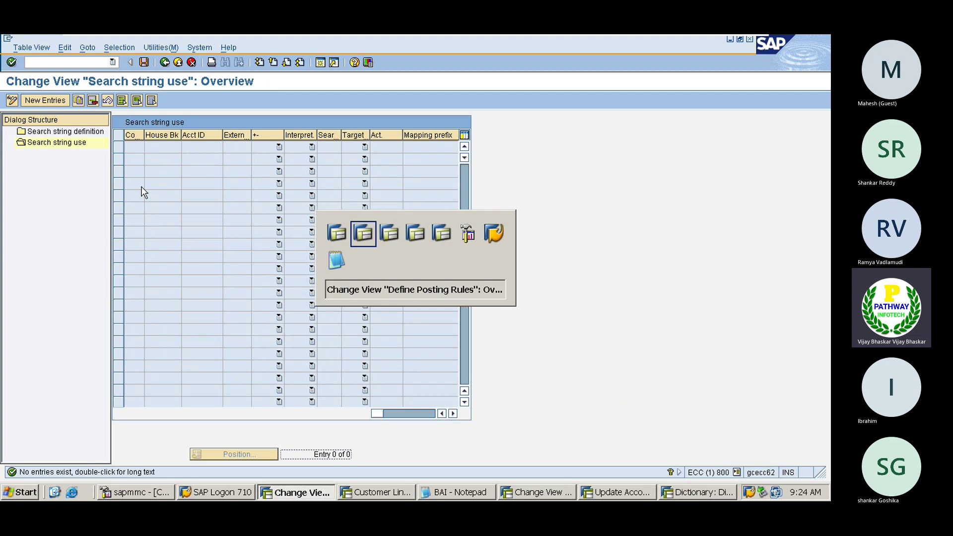
pyautogui.hotkey('alt', 'Tab')
pyautogui.hotkey('alt', 'Tab')
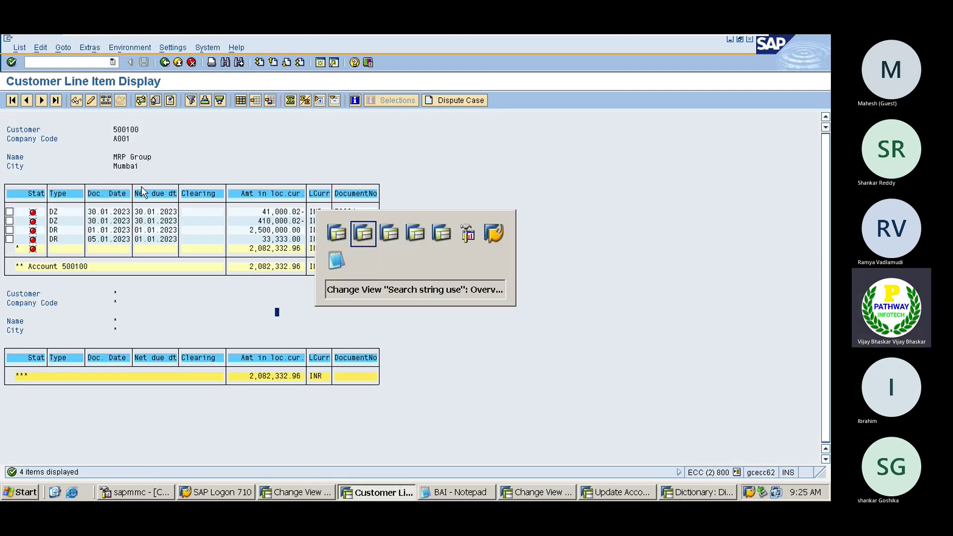
pyautogui.hotkey('alt', 'Tab')
pyautogui.hotkey('alt', 'Tab')
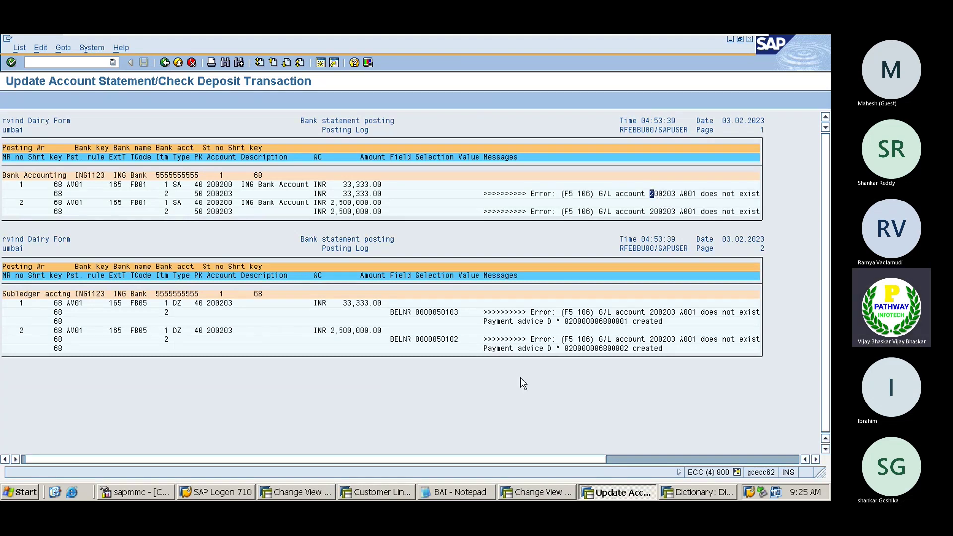
pyautogui.hotkey('alt', 'Tab')
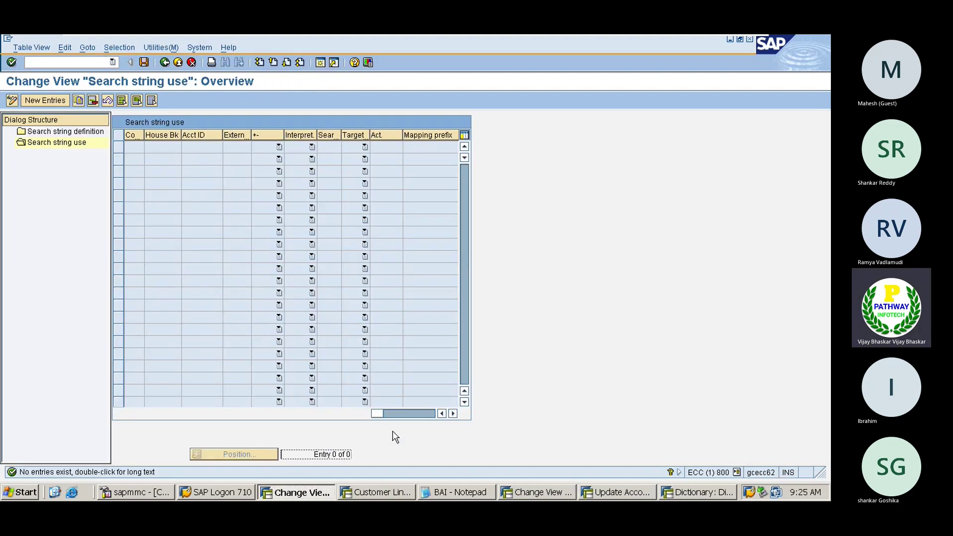
pyautogui.hotkey('alt', 'Tab')
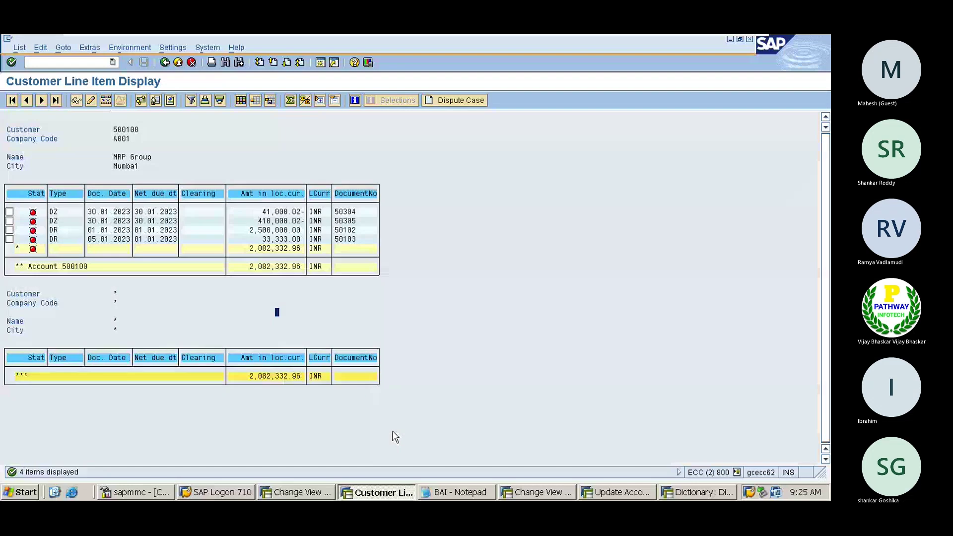
pyautogui.hotkey('alt', 'Tab')
pyautogui.press('Tab')
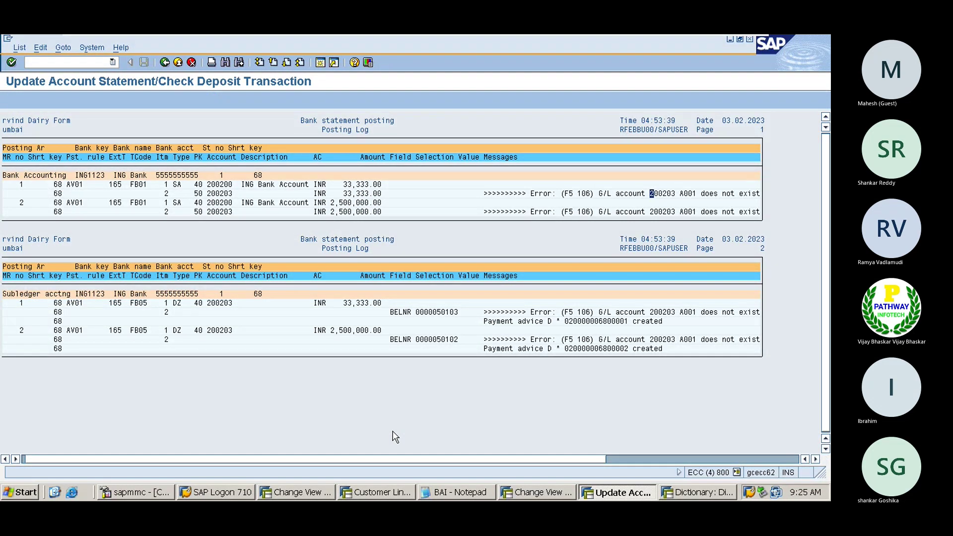
# - Compare the entries near the beginning of the Define Posting Rules list with the bank statement posting log
pyautogui.hotkey('alt', 'Tab')
pyautogui.press('Tab')
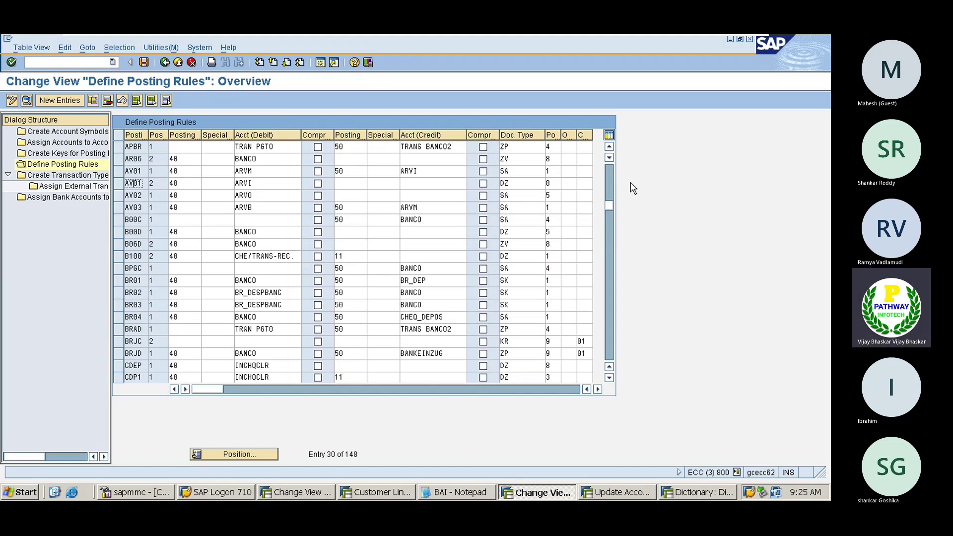
pyautogui.click(609, 176)
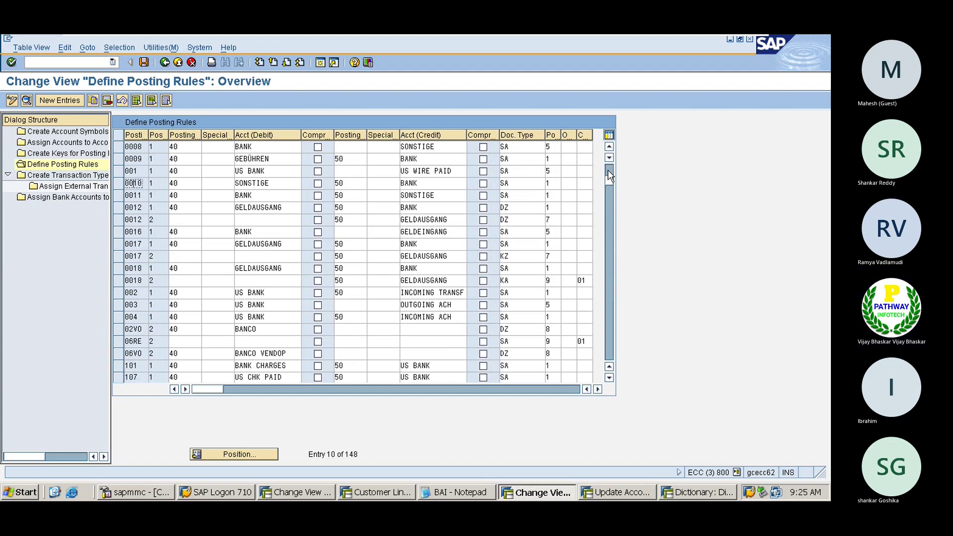
pyautogui.hotkey('alt', 'Tab')
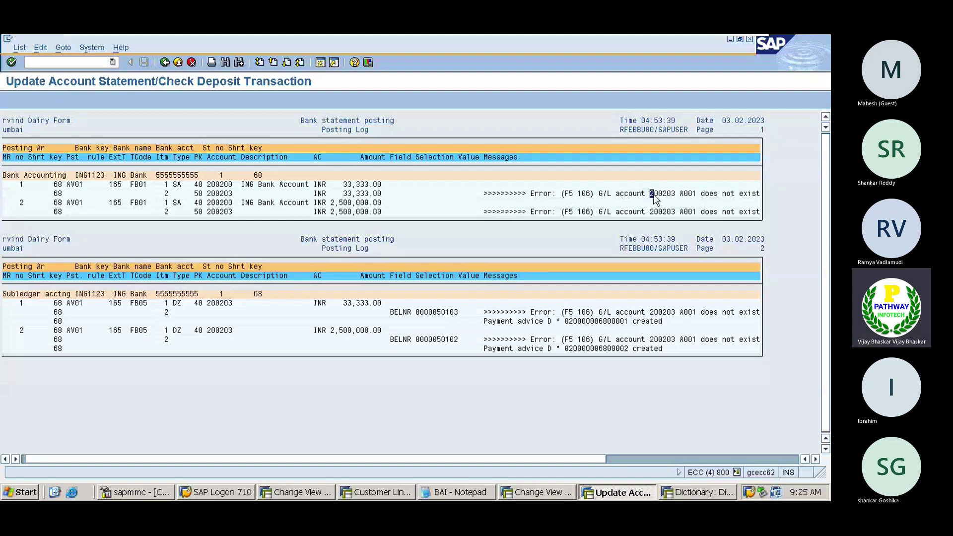
# - Copy the G/L account number from the first posting error and open transaction FS00 in a new session
pyautogui.moveTo(654, 195); pyautogui.dragTo(675, 195)
pyautogui.hotkey('ctrl', 'c')
pyautogui.click(215, 492)
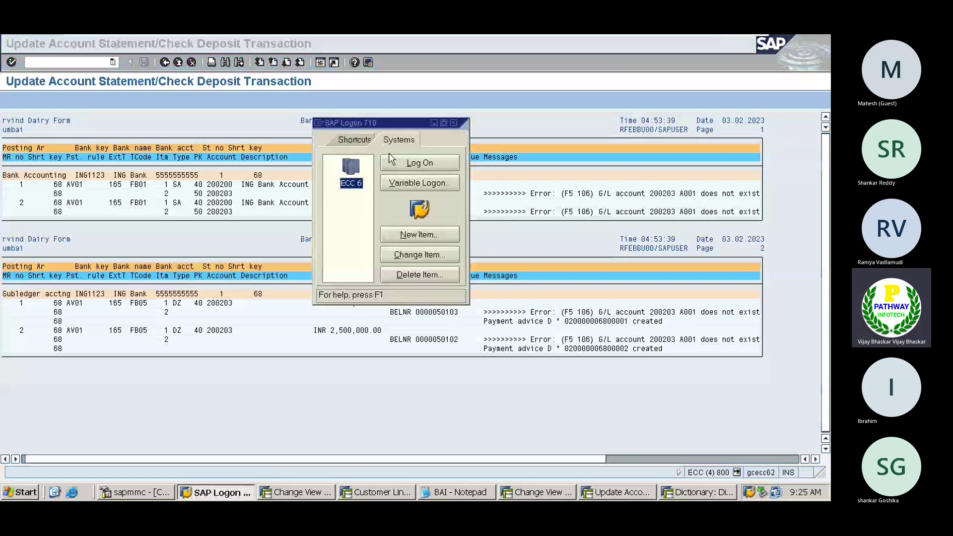
pyautogui.click(327, 56)
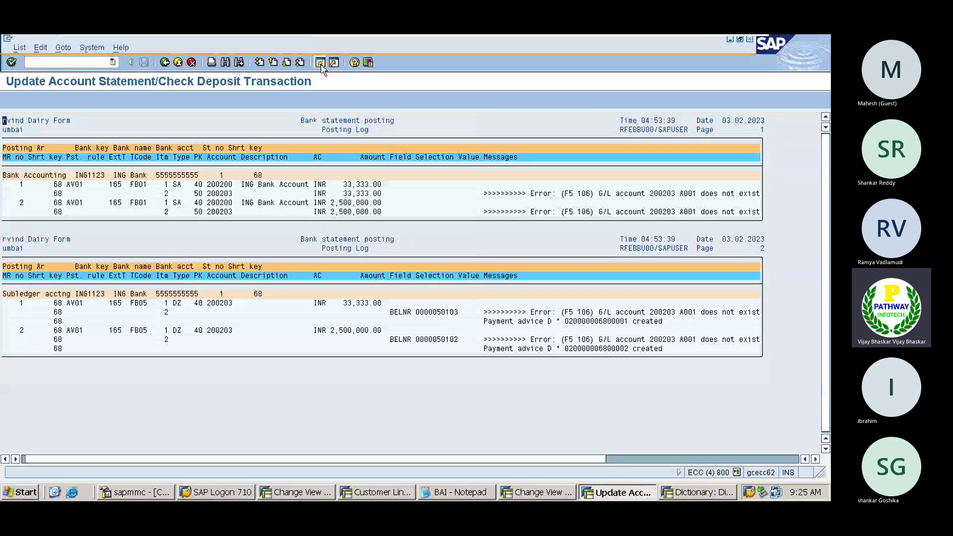
pyautogui.click(320, 63)
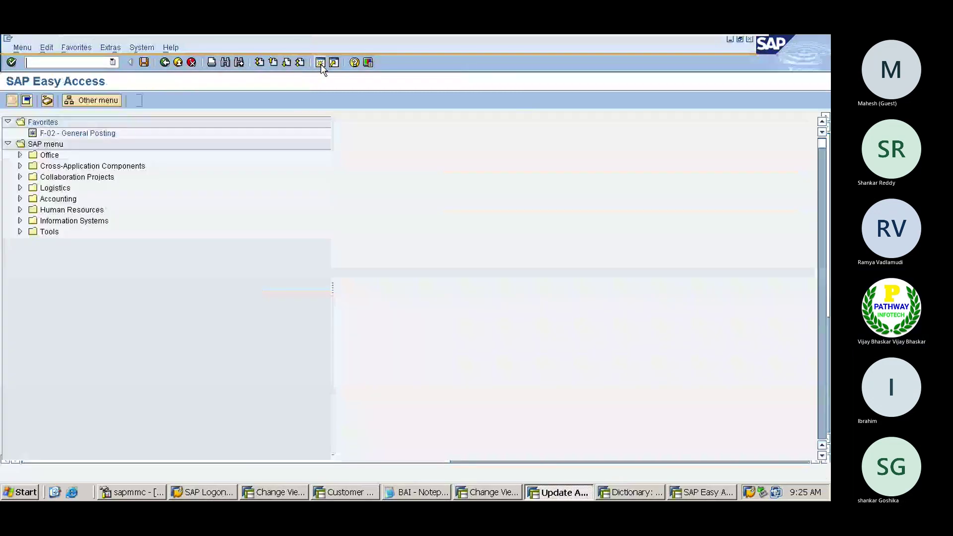
pyautogui.click(41, 59)
pyautogui.write('fs00')
pyautogui.press('Return')
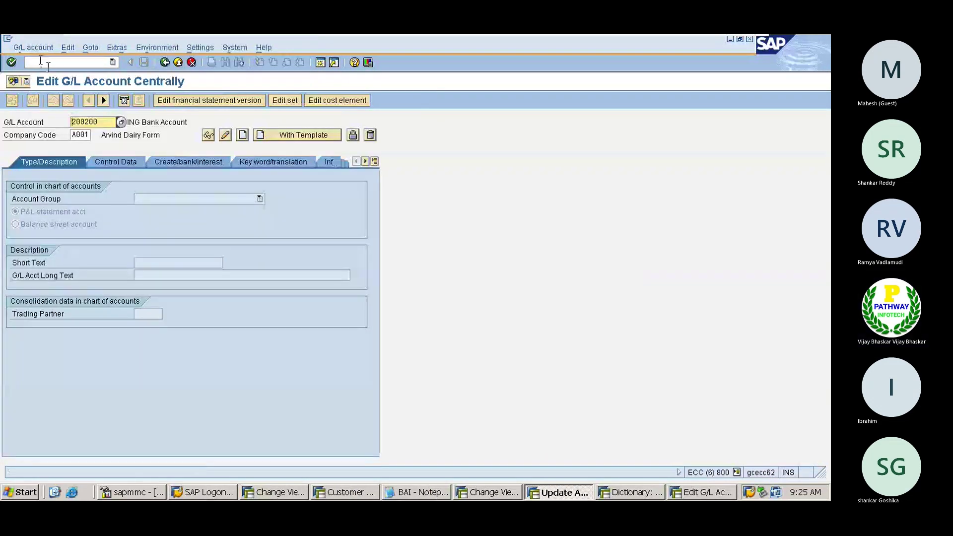
# - Replace the prefilled G/L account with the account number from the posting error and look it up in company code A001
pyautogui.click(103, 101)
pyautogui.press('BackSpace')
pyautogui.click(103, 100)
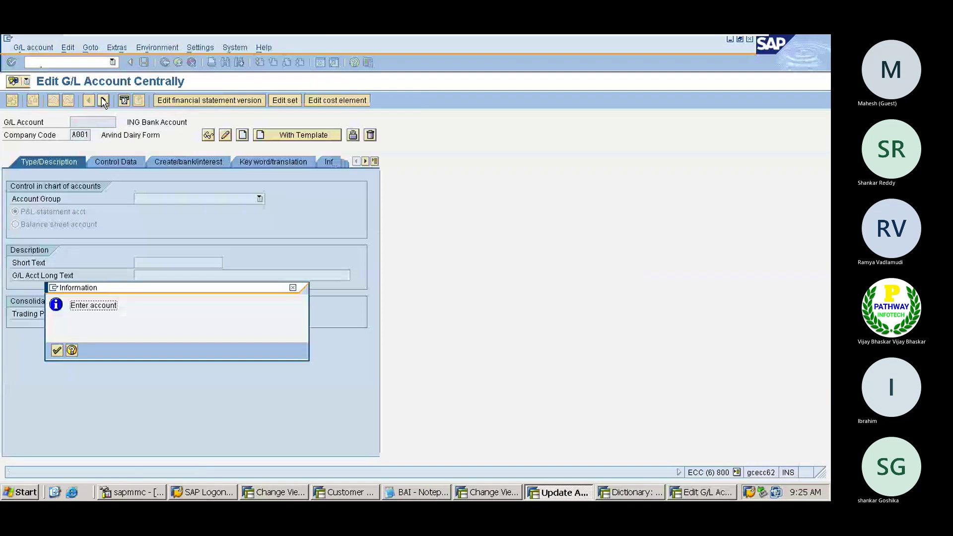
pyautogui.click(56, 350)
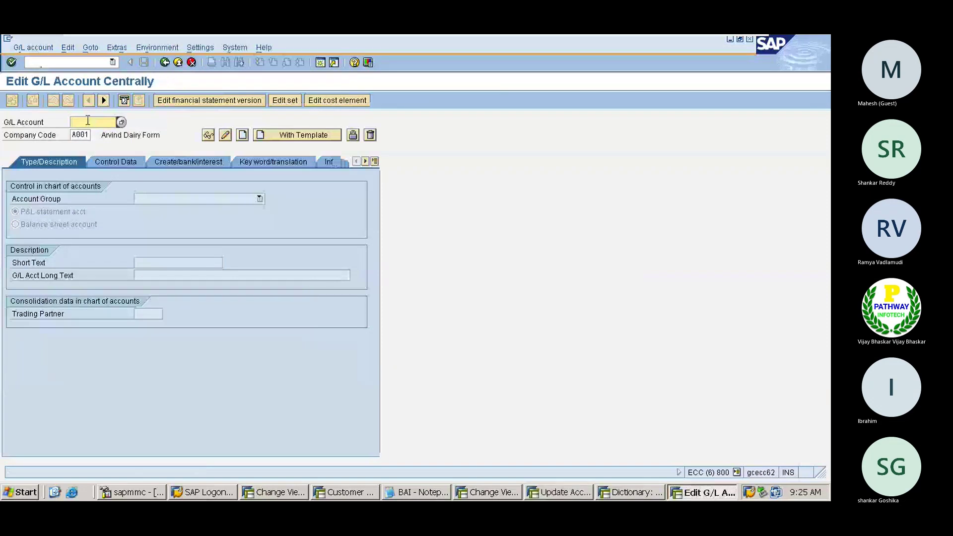
pyautogui.hotkey('alt', 'Tab')
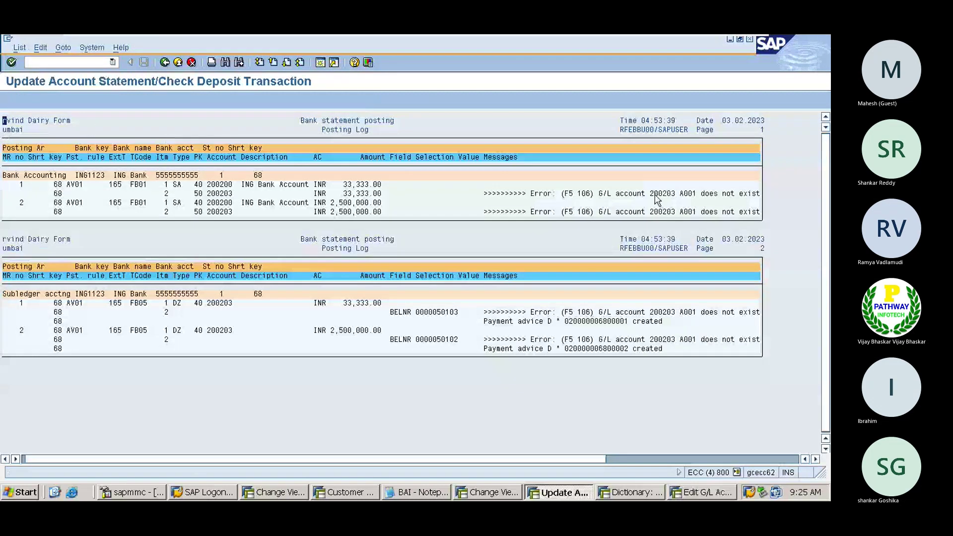
pyautogui.hotkey('alt', 'Tab')
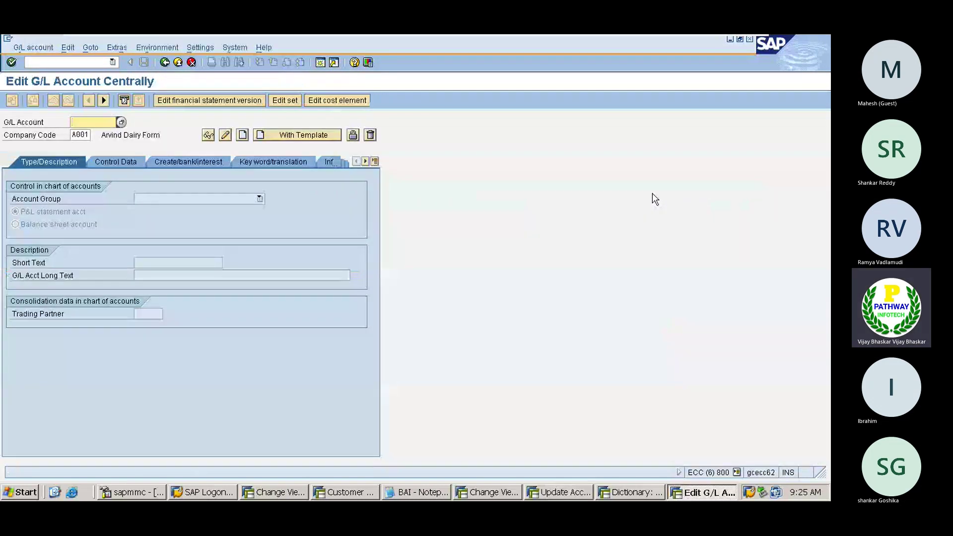
pyautogui.write('200203')
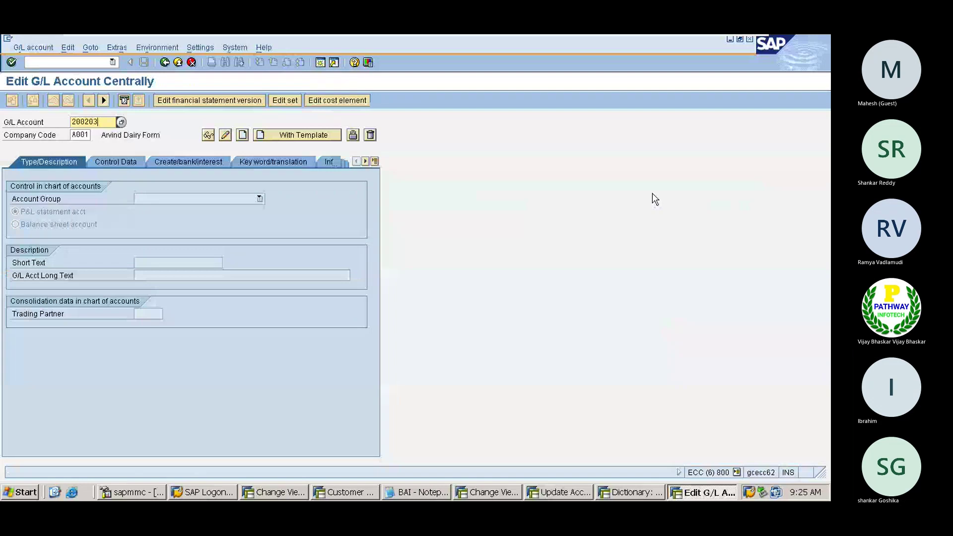
pyautogui.press('Return')
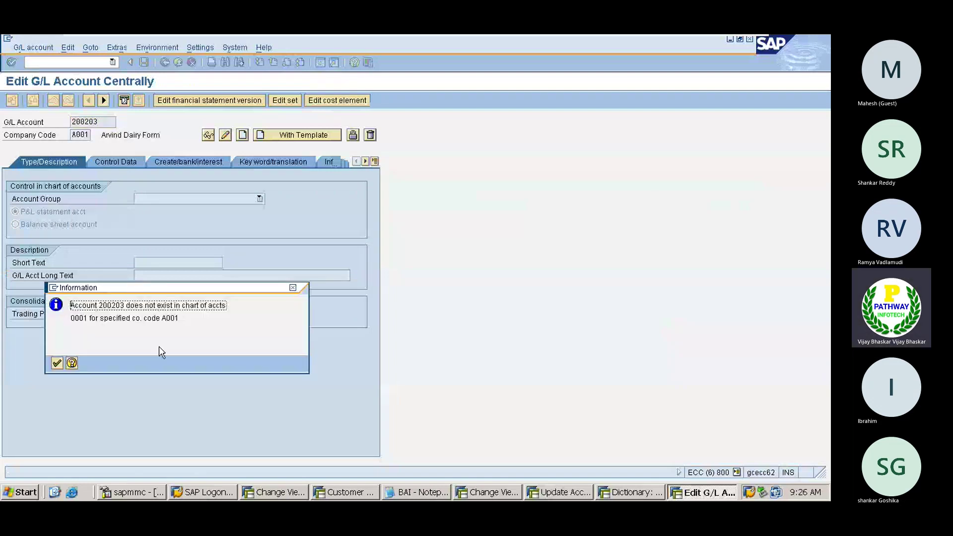
pyautogui.click(56, 363)
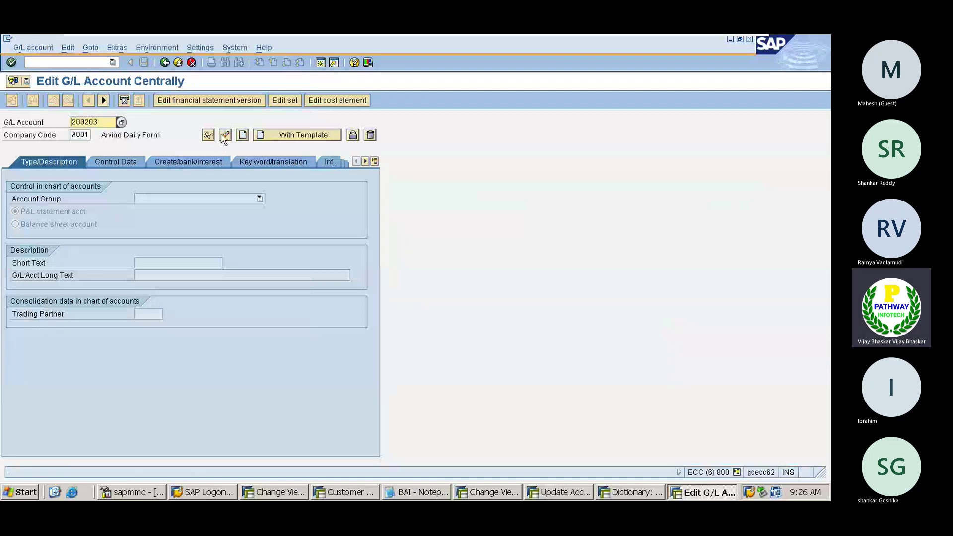
# - Examine the list of G/L accounts in company code A001 for the account named in the posting error, including the entries around ING Bank Account
pyautogui.hotkey('alt', 'Tab')
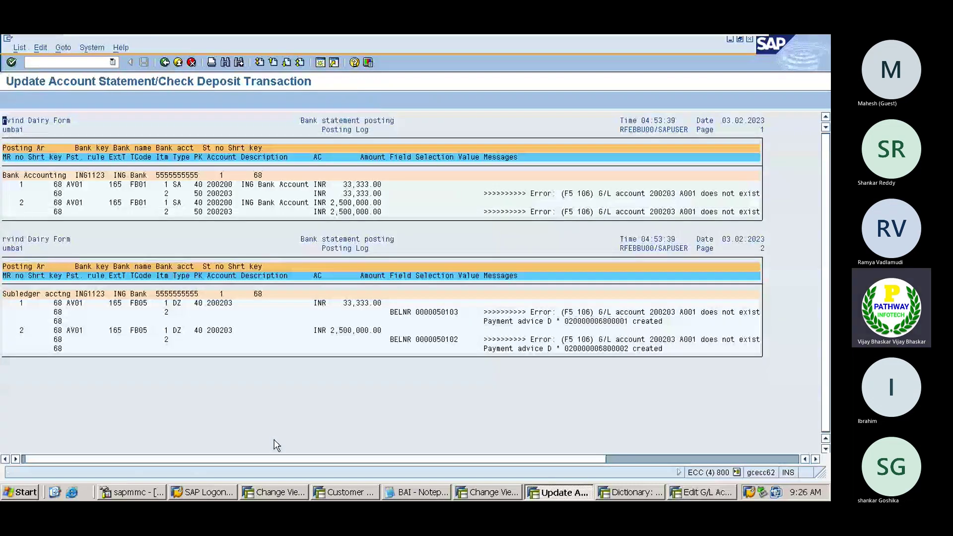
pyautogui.hotkey('alt', 'Tab')
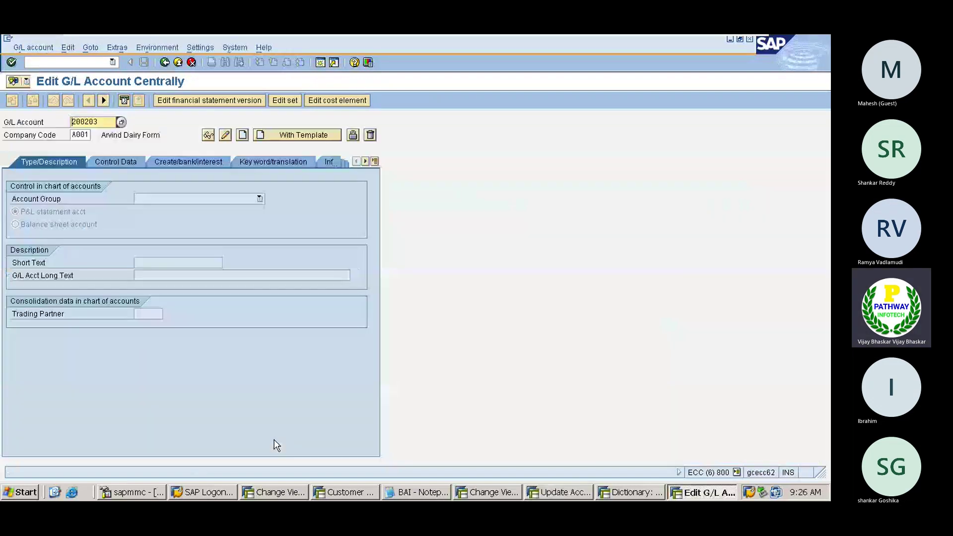
pyautogui.click(122, 123)
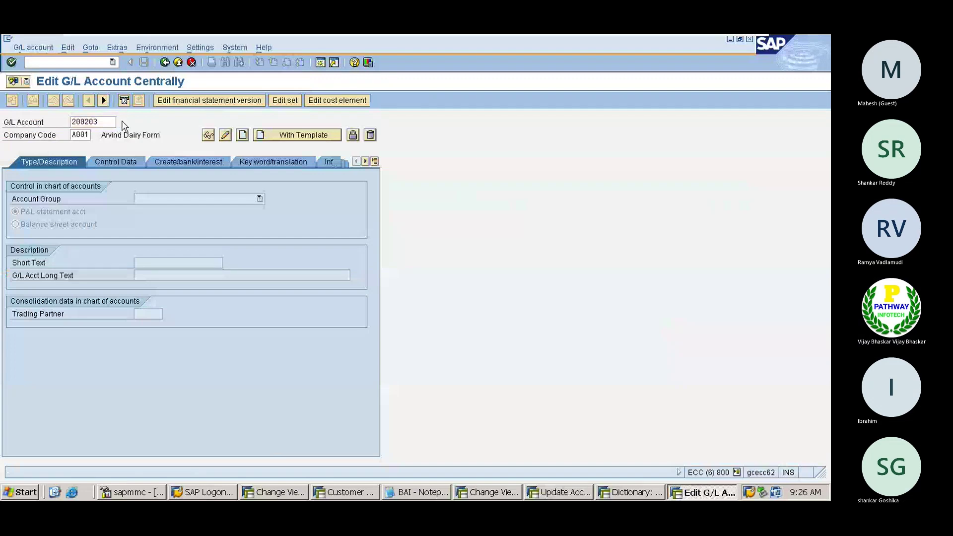
pyautogui.press('Return')
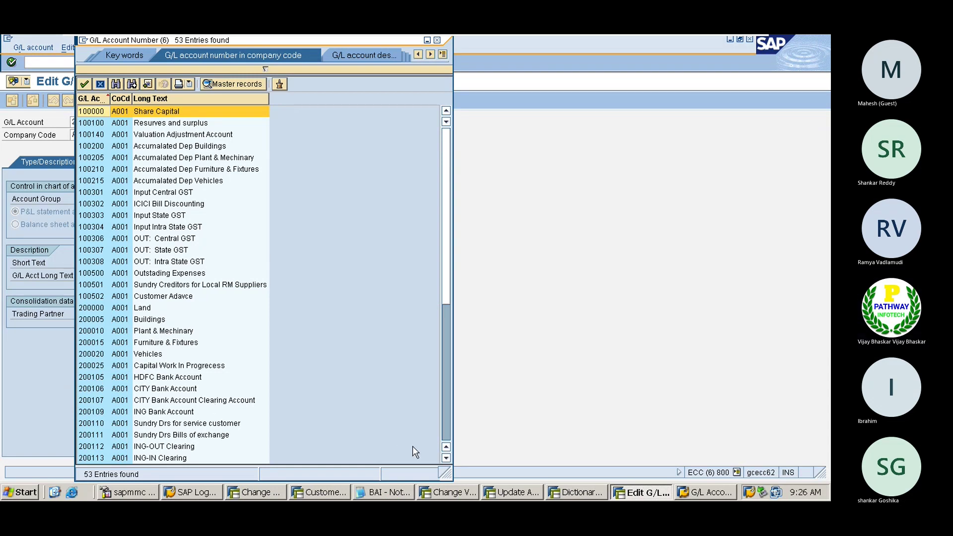
pyautogui.click(446, 458)
pyautogui.click(446, 457)
pyautogui.click(446, 457)
pyautogui.click(446, 457)
pyautogui.click(446, 457)
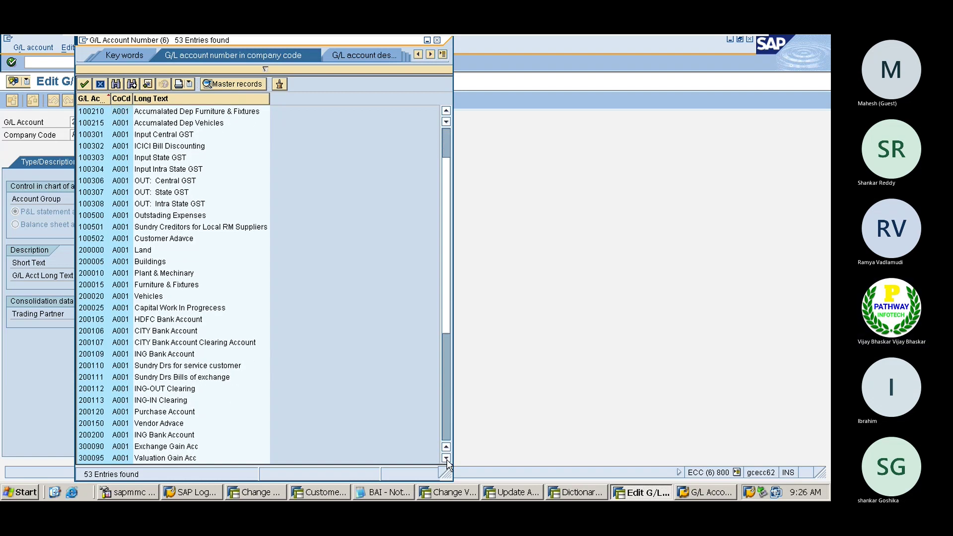
pyautogui.click(446, 457)
pyautogui.click(446, 457)
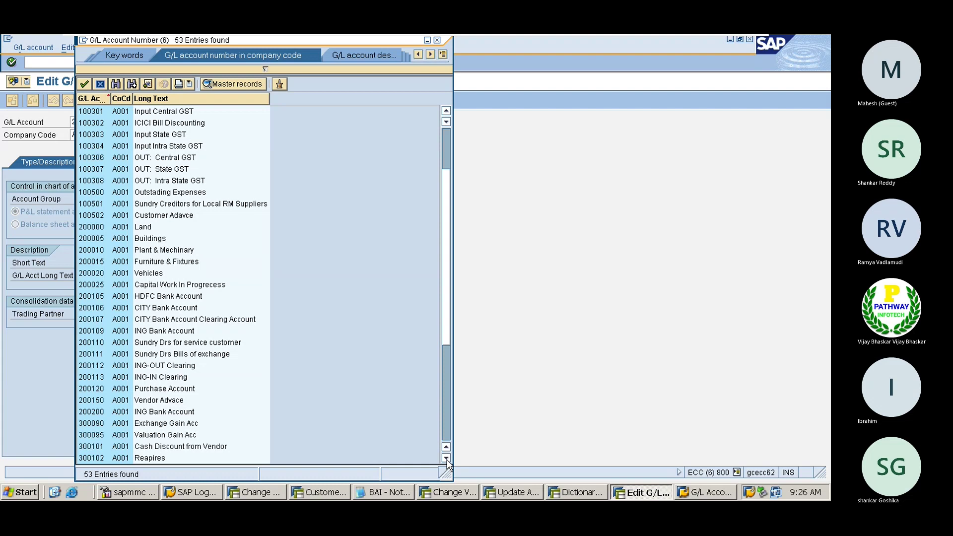
pyautogui.click(102, 413)
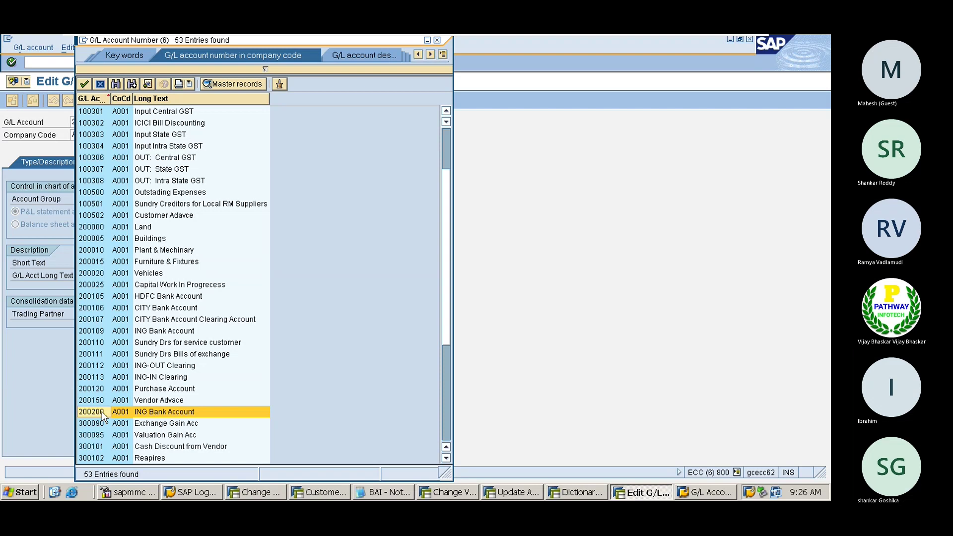
pyautogui.click(446, 458)
pyautogui.click(446, 458)
pyautogui.click(446, 458)
pyautogui.click(446, 458)
pyautogui.click(446, 458)
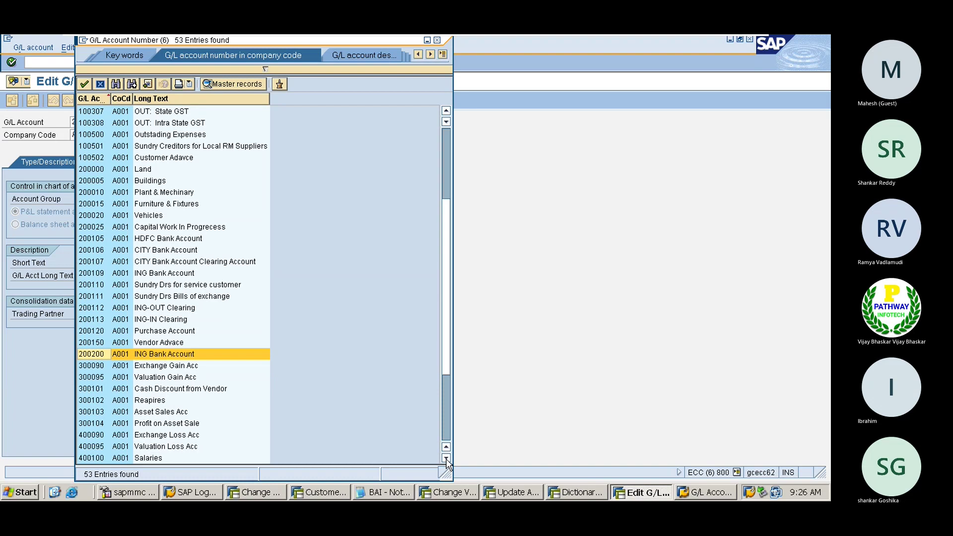
pyautogui.click(446, 458)
pyautogui.click(446, 458)
pyautogui.click(446, 458)
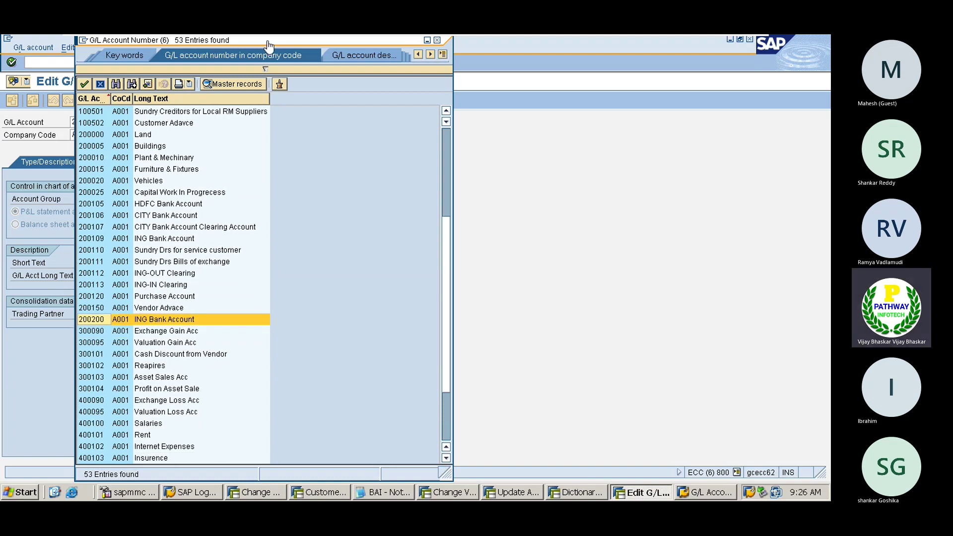
pyautogui.click(436, 40)
# - Change the company code to GE01 and check the same G/L account there
pyautogui.click(75, 135)
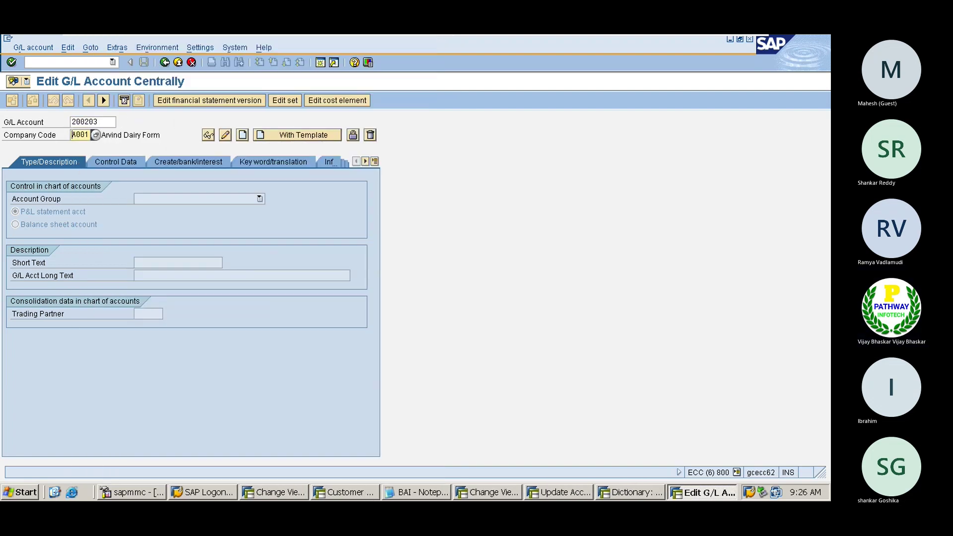
pyautogui.press('Delete')
pyautogui.press('Delete')
pyautogui.press('Delete')
pyautogui.press('Delete')
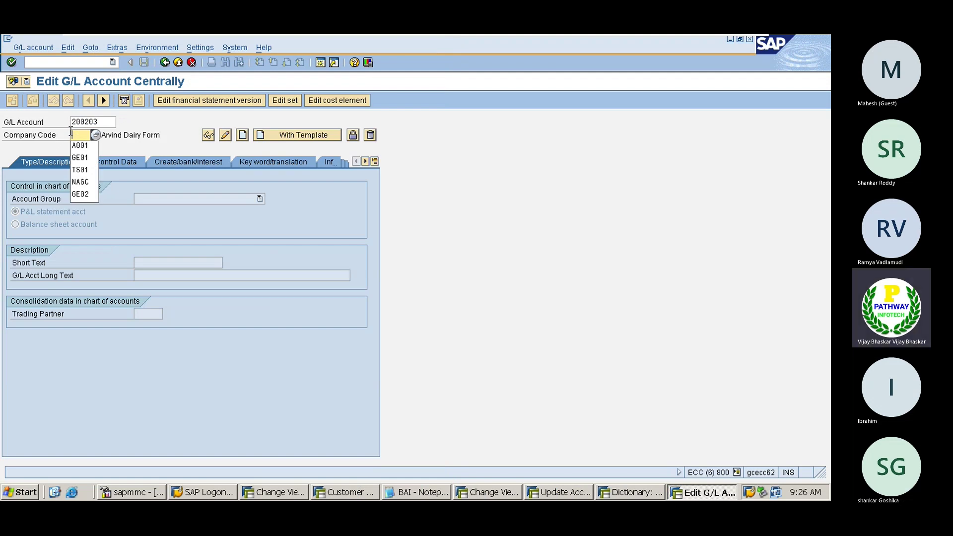
pyautogui.click(80, 157)
pyautogui.press('Return')
pyautogui.press('Return')
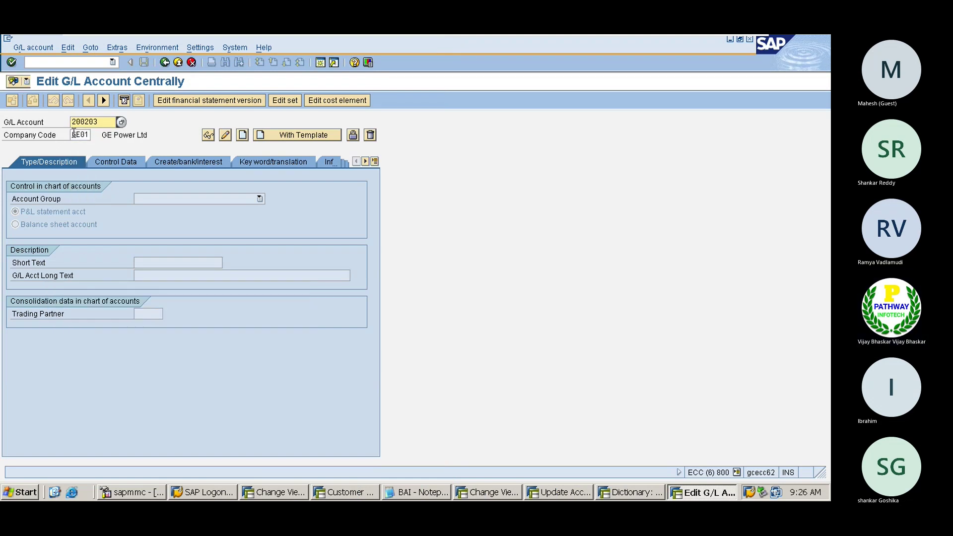
# - Set the company code back to A001 and acknowledge the message about the account
pyautogui.click(73, 134)
pyautogui.write('A')
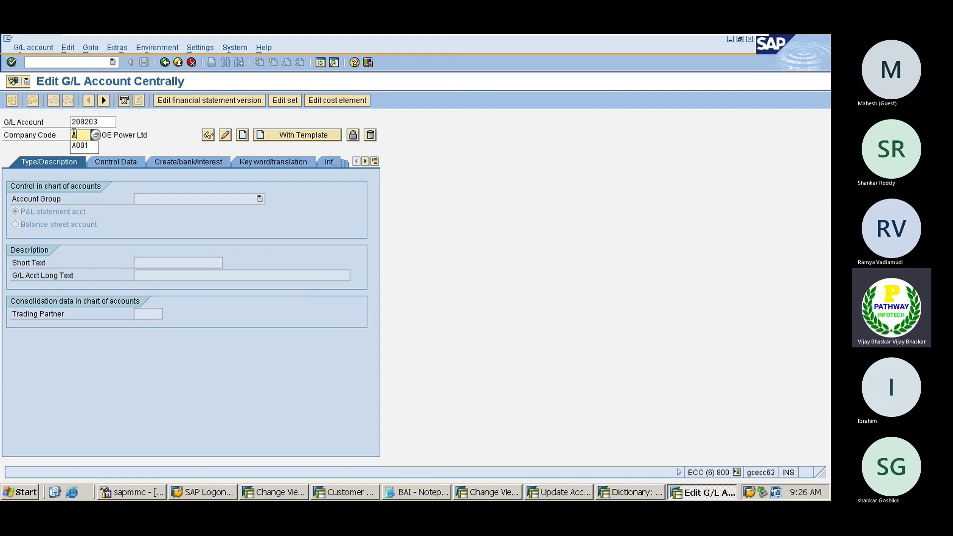
pyautogui.write('001')
pyautogui.press('Return')
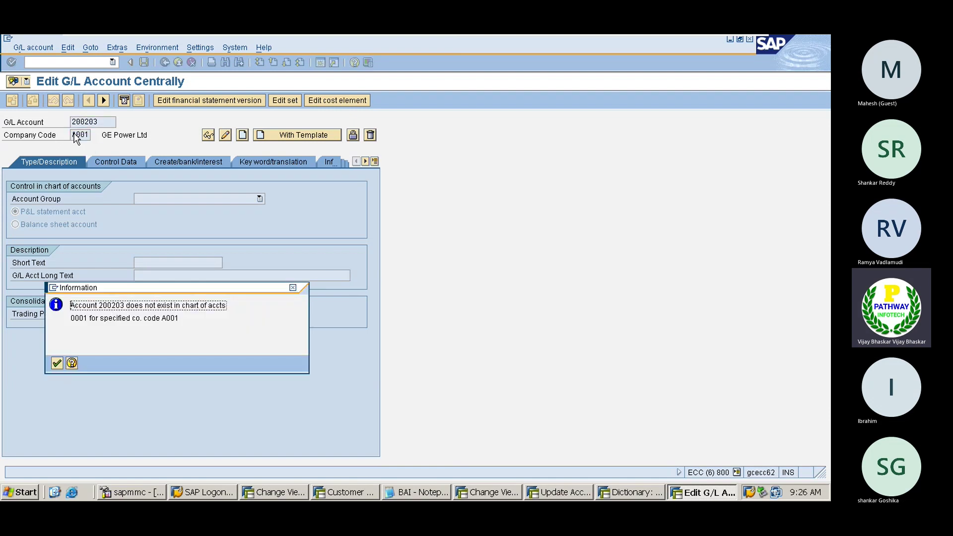
pyautogui.press('Return')
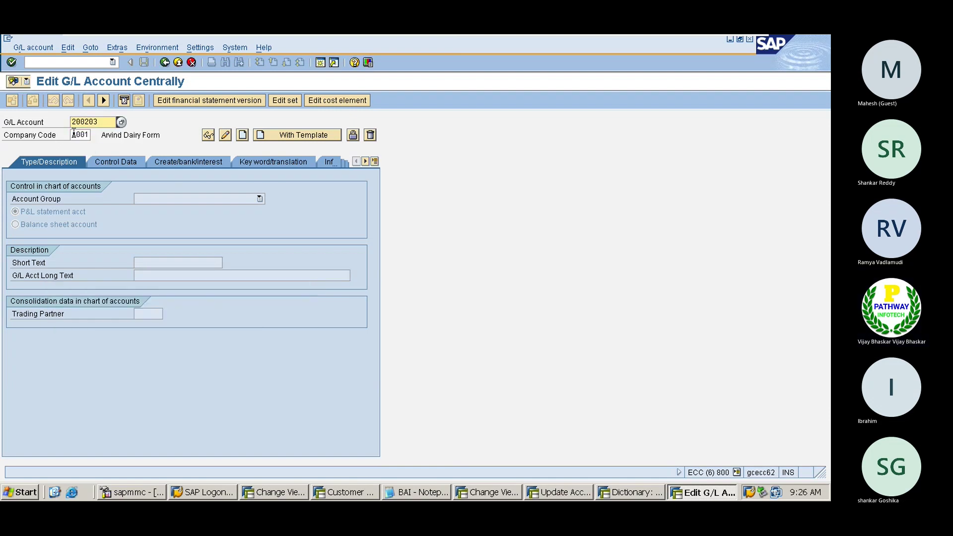
# - Start creating the missing G/L account in company code A001 as a balance sheet account in the Assets account group
pyautogui.click(243, 135)
pyautogui.click(22, 227)
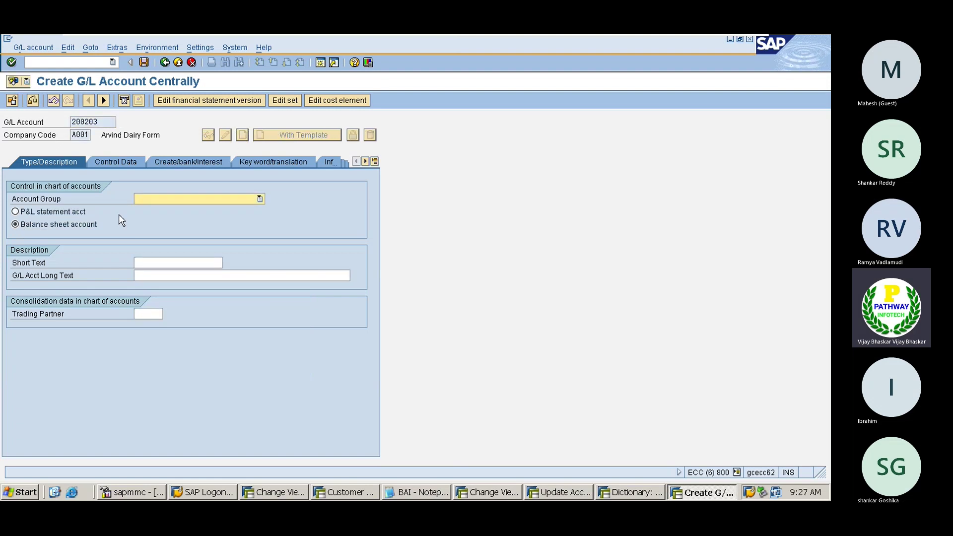
pyautogui.click(156, 199)
pyautogui.click(157, 204)
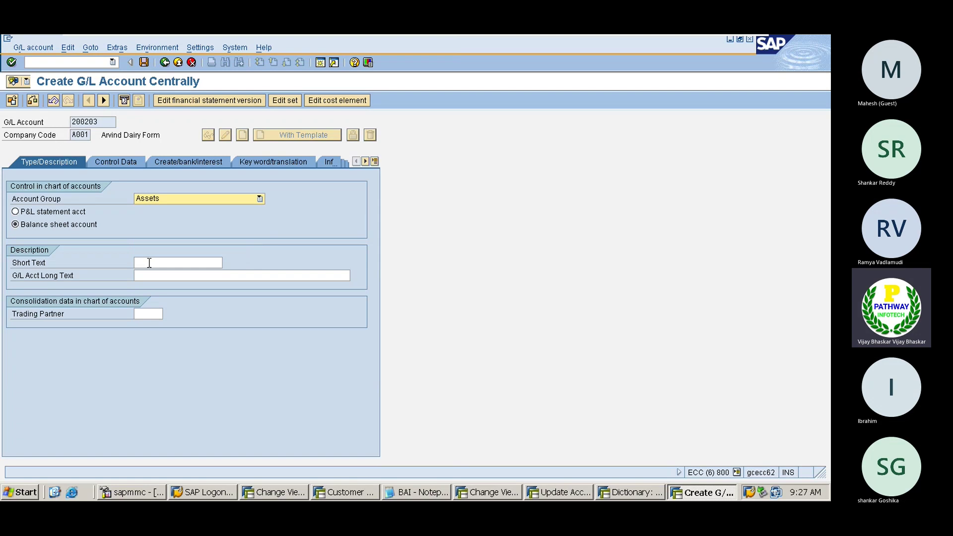
# - Enter ING-IN Clearing as both the short text and the long text of the new G/L account
pyautogui.click(149, 263)
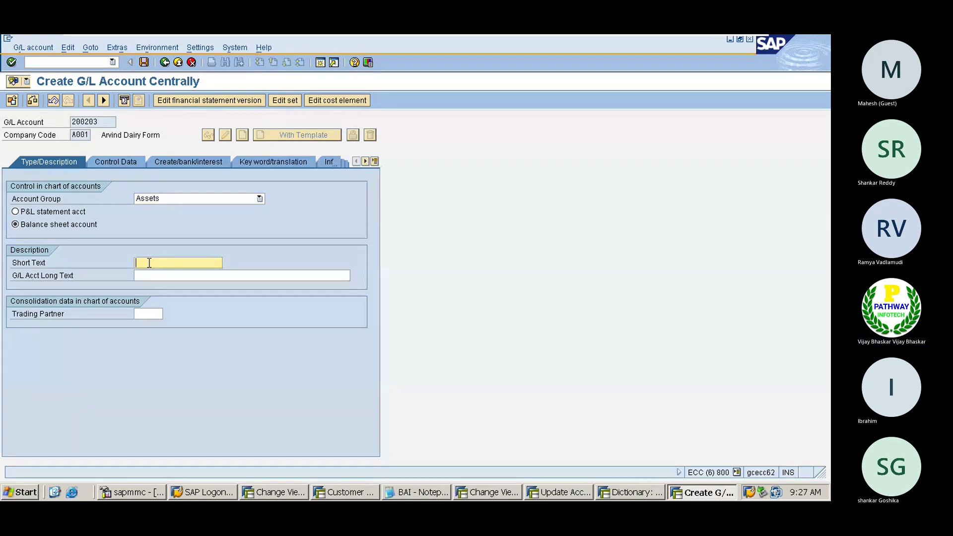
pyautogui.write('Ca')
pyautogui.press('BackSpace')
pyautogui.press('BackSpace')
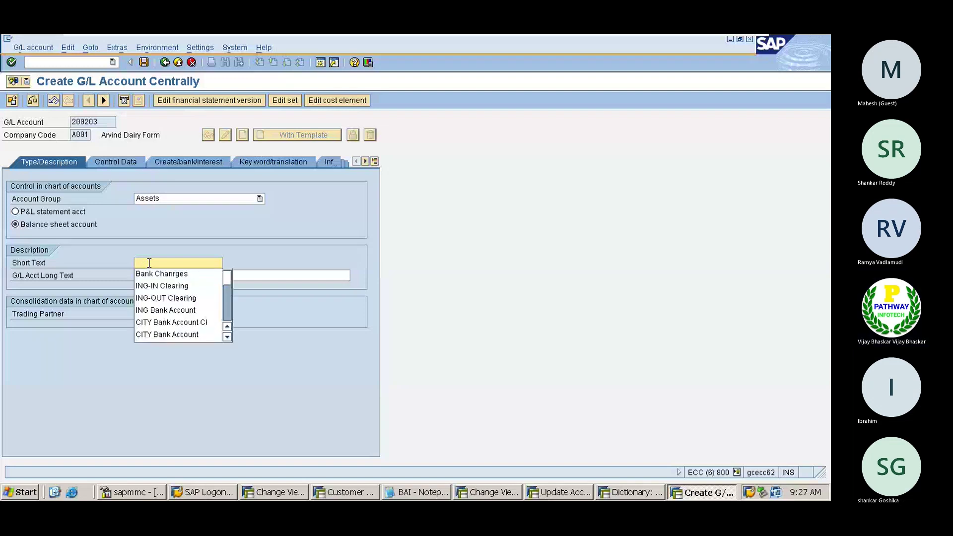
pyautogui.press('Down')
pyautogui.press('Down')
pyautogui.press('Return')
pyautogui.press('Tab')
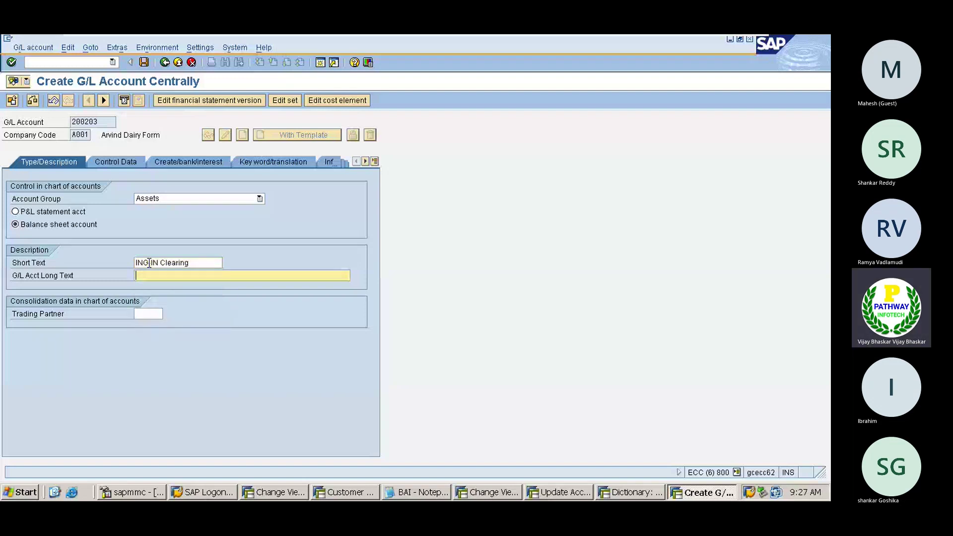
pyautogui.write('ING')
pyautogui.press('Down')
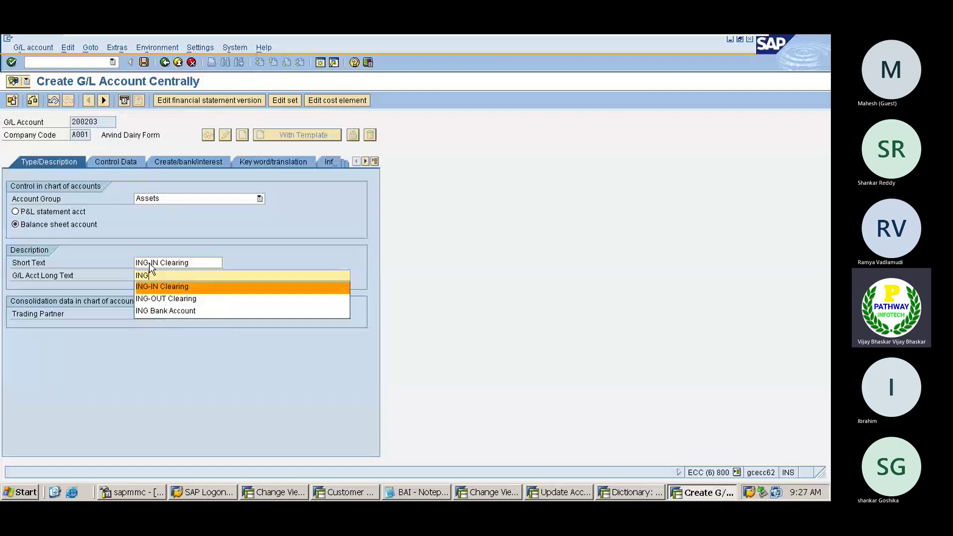
pyautogui.press('Return')
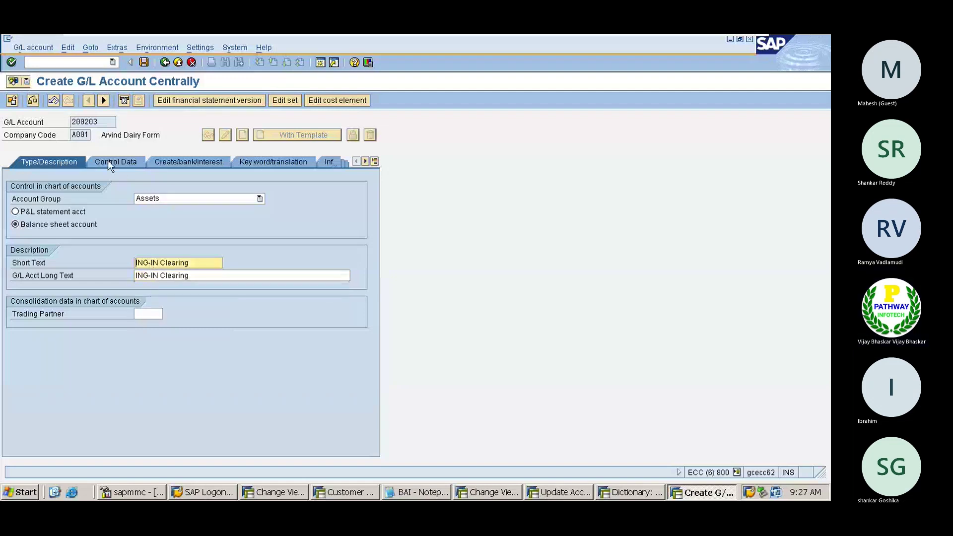
# - In the control data, enable only balances in local currency, open item management and line item display, and set sort key 001
pyautogui.click(108, 161)
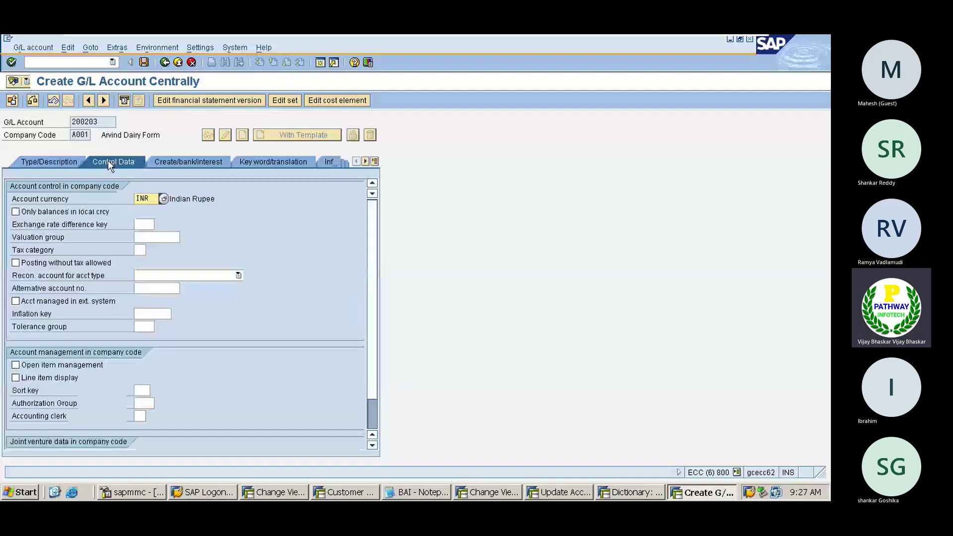
pyautogui.click(53, 212)
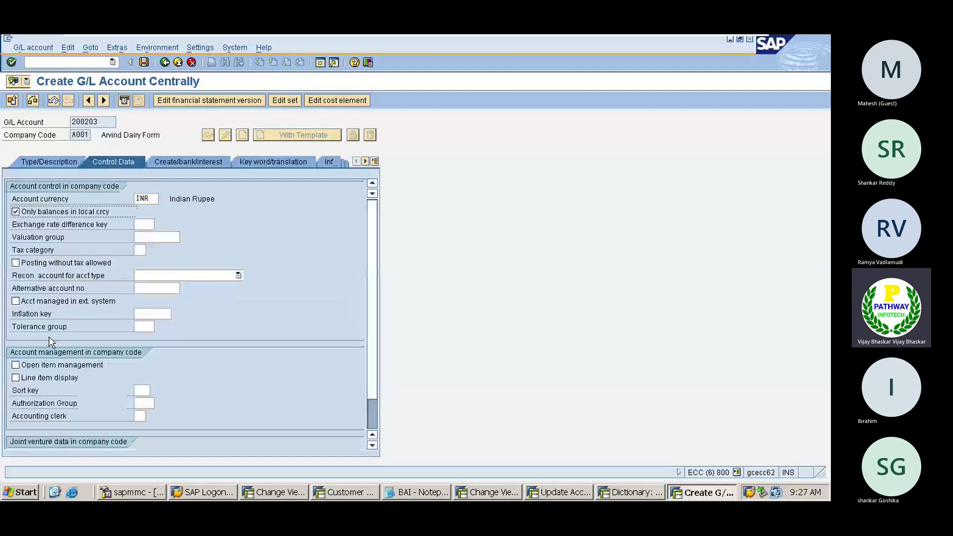
pyautogui.click(28, 367)
pyautogui.click(40, 378)
pyautogui.click(142, 390)
pyautogui.write('001')
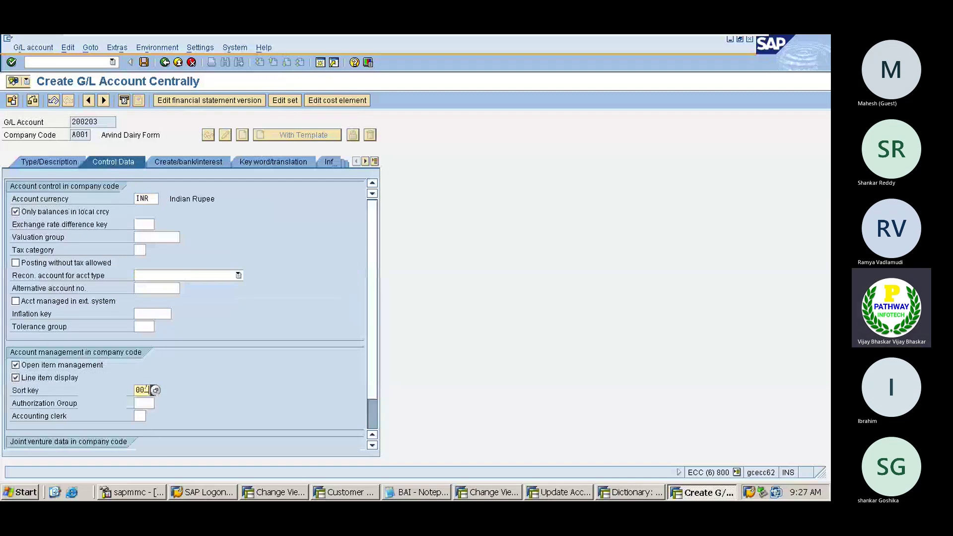
pyautogui.press('Return')
# - Assign field status group G001, mark the account as relevant to cash flow, and save it
pyautogui.click(175, 164)
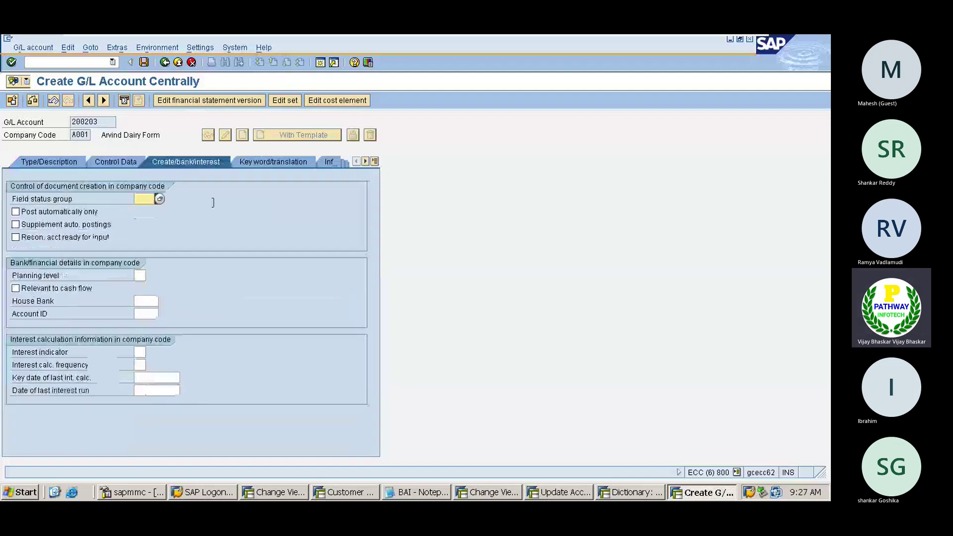
pyautogui.write('G001')
pyautogui.press('Return')
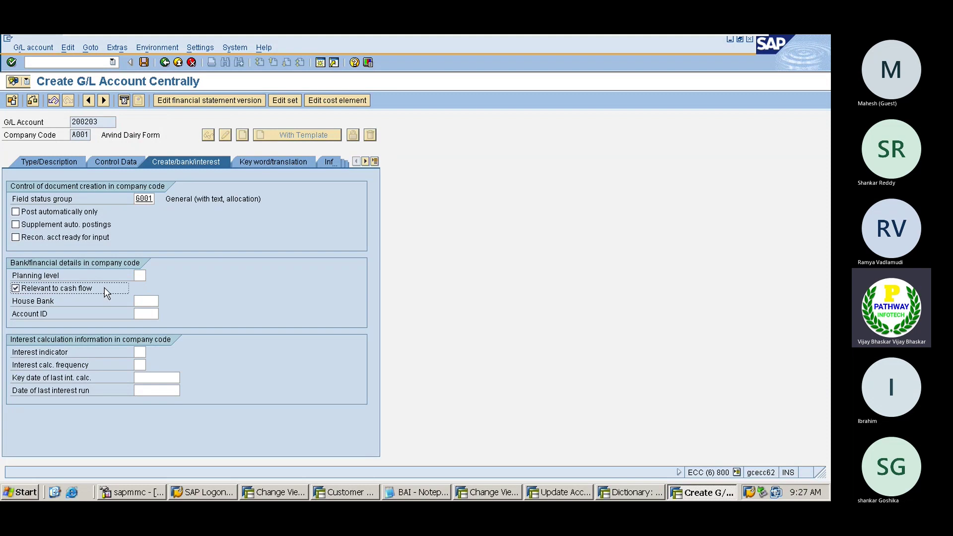
pyautogui.hotkey('ctrl', 's')
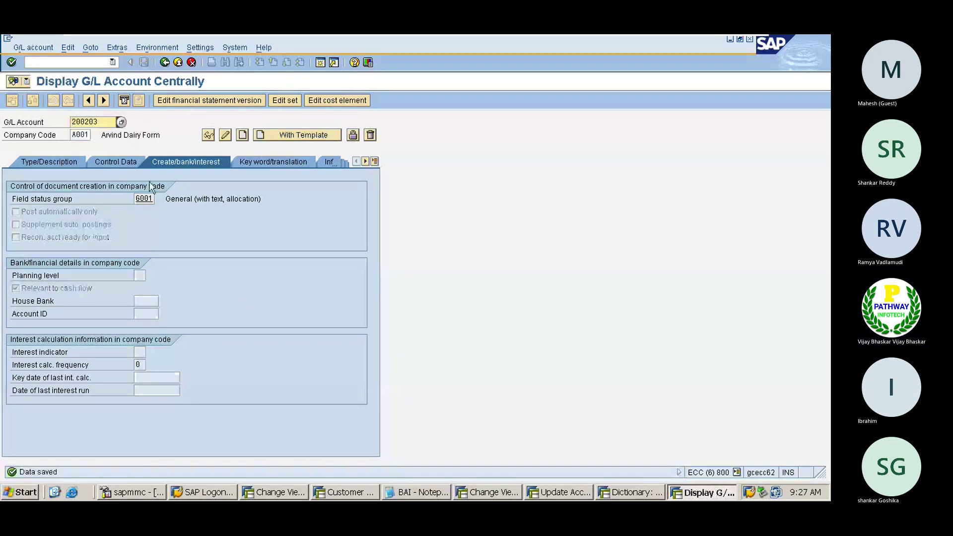
# - Check the saved G/L account number against the one named in the bank statement posting log errors
pyautogui.click(101, 122)
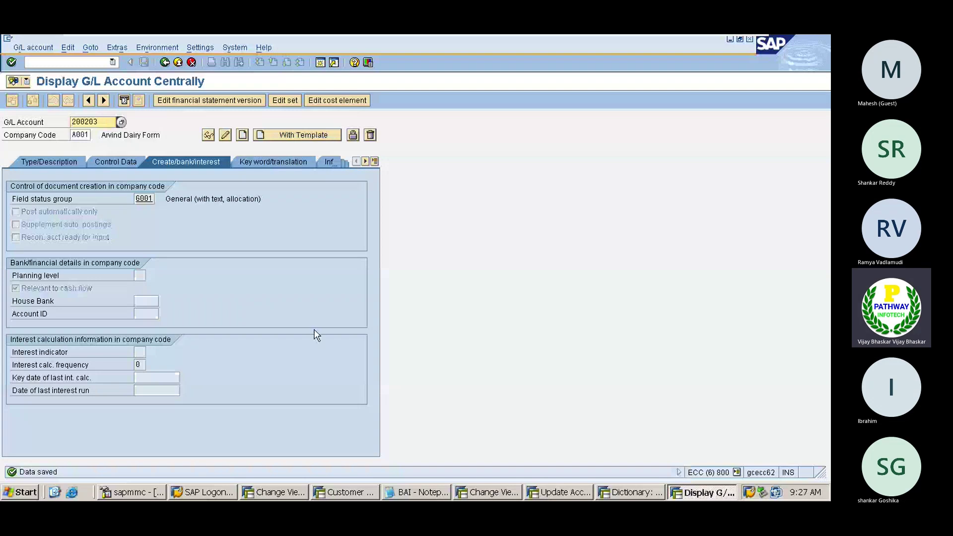
pyautogui.hotkey('alt', 'Tab')
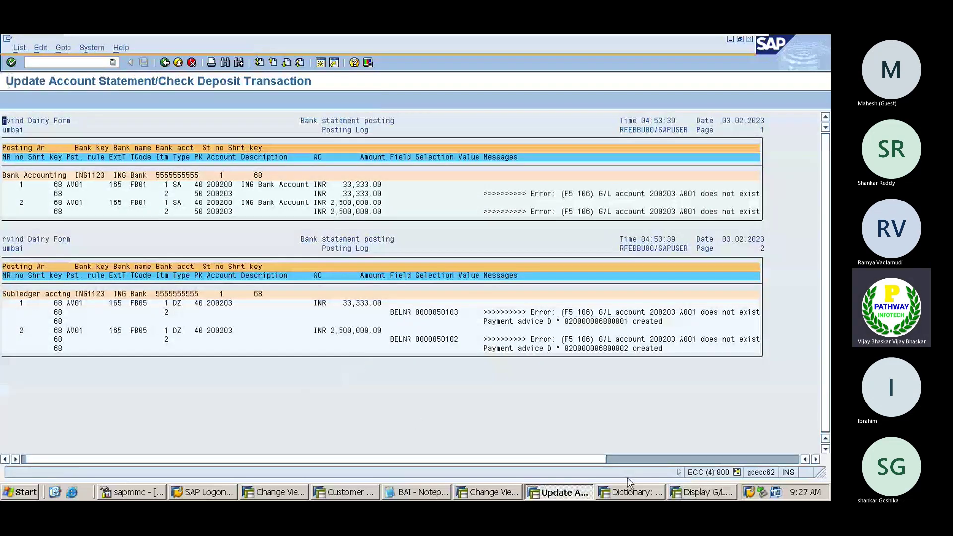
pyautogui.hotkey('alt', 'Tab')
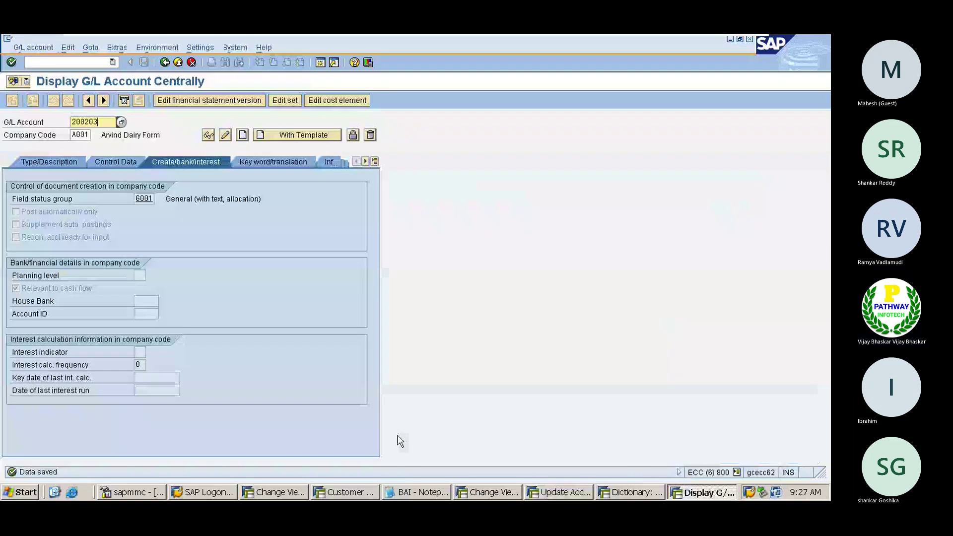
# - Run transaction FEBAN and display the bank statements for company code A001 and house bank ING
pyautogui.click(225, 135)
pyautogui.click(50, 62)
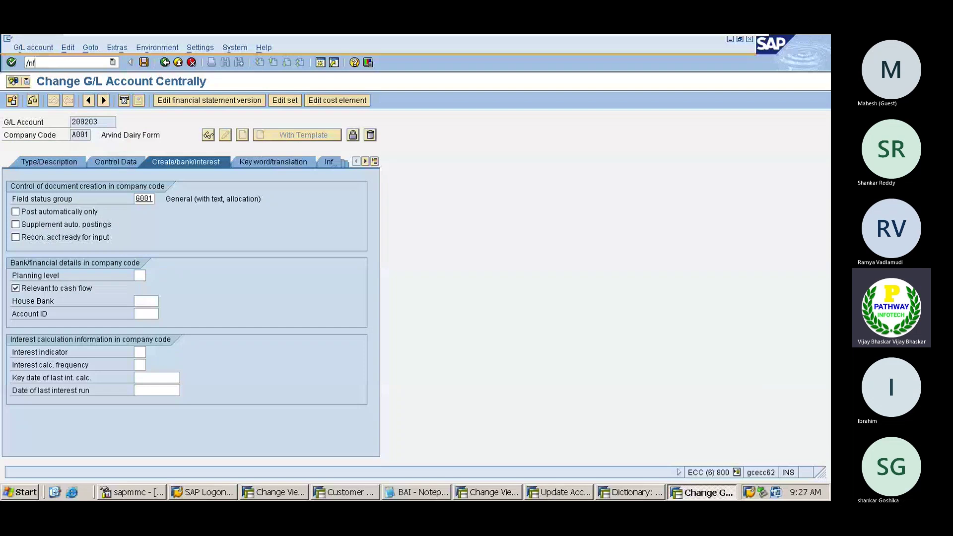
pyautogui.write('/nfeban')
pyautogui.press('Return')
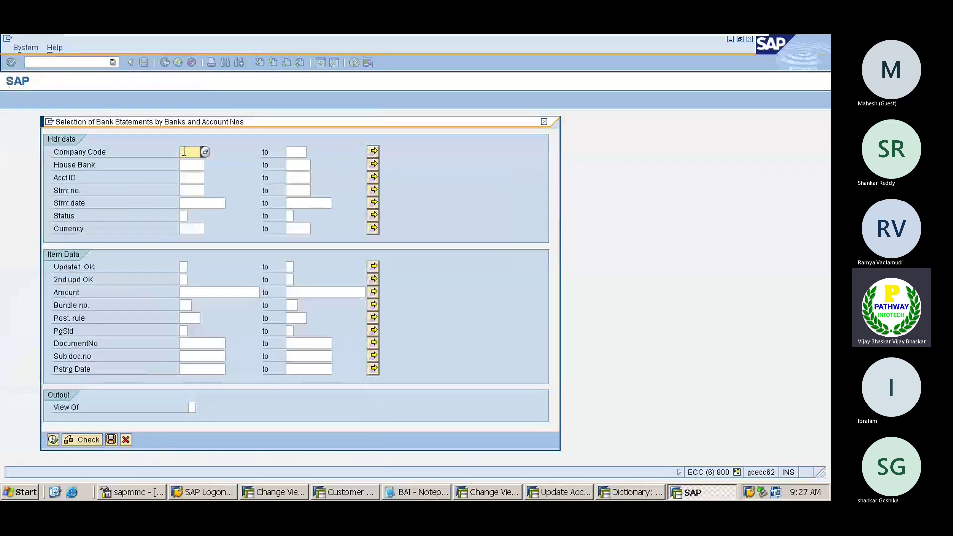
pyautogui.write('A001')
pyautogui.press('Tab')
pyautogui.click(191, 165)
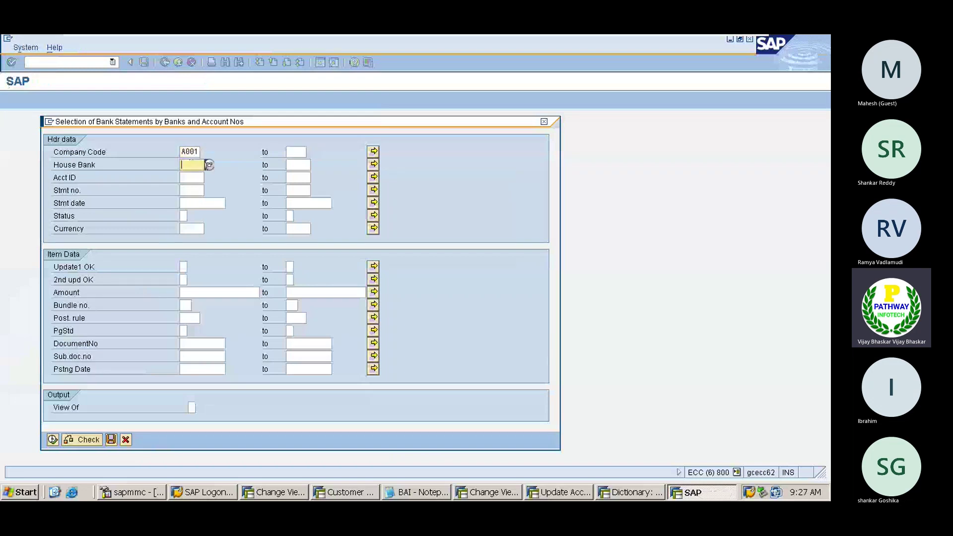
pyautogui.click(210, 166)
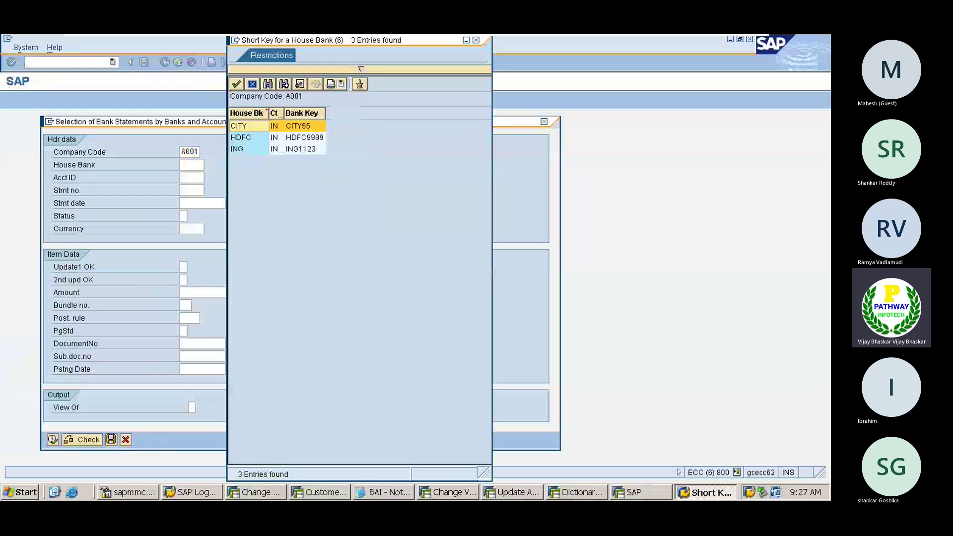
pyautogui.doubleClick(240, 149)
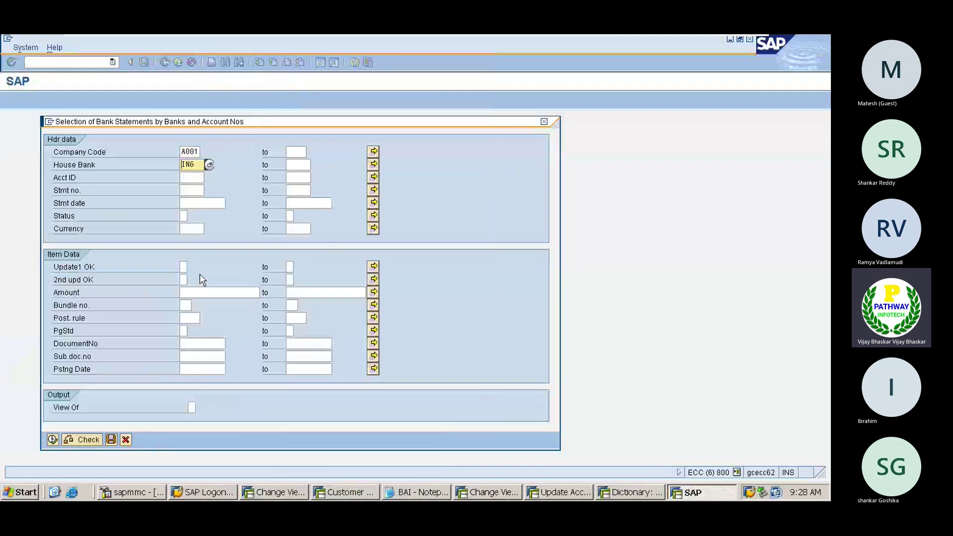
pyautogui.click(53, 439)
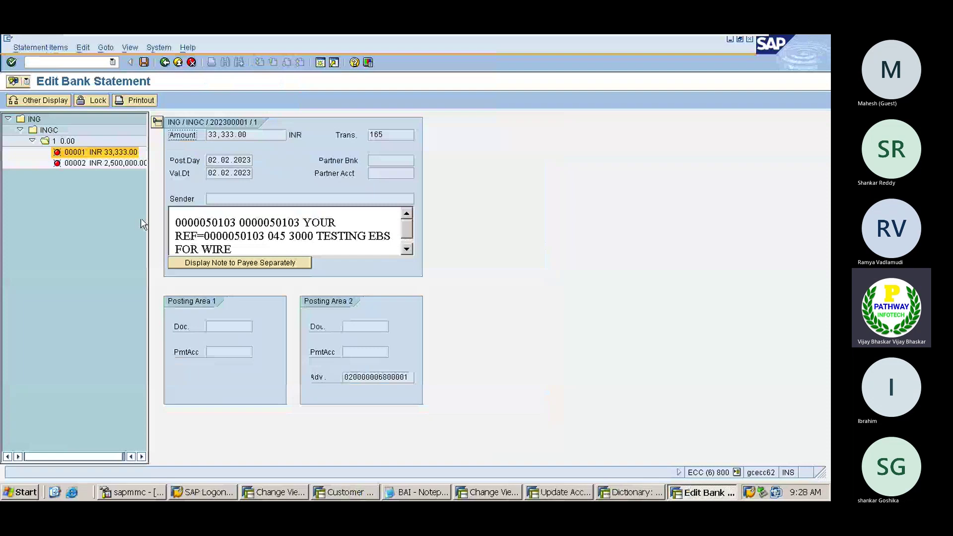
# - Show the statement items as a list and examine the first item's transaction type, posting areas and available layouts
pyautogui.click(52, 101)
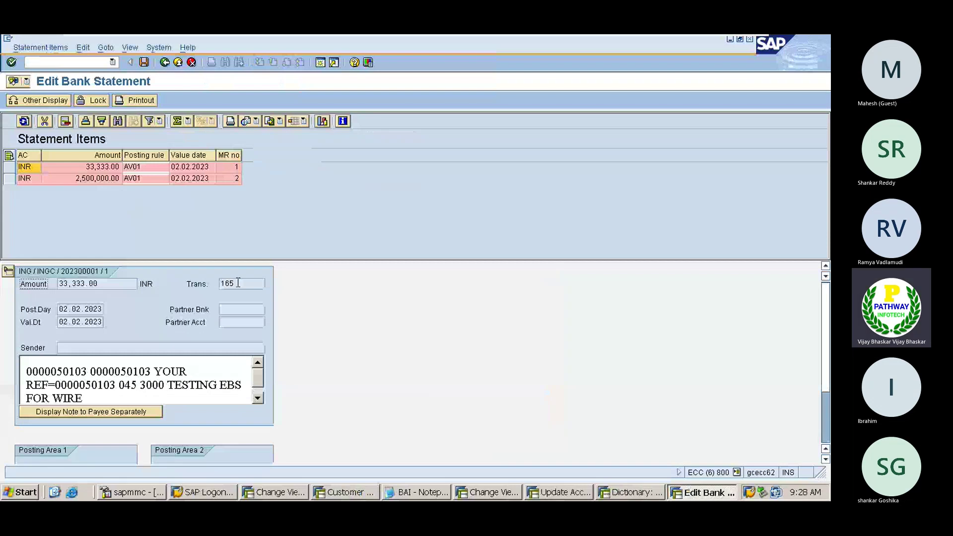
pyautogui.moveTo(235, 284); pyautogui.dragTo(221, 284)
pyautogui.click(222, 283)
pyautogui.click(825, 436)
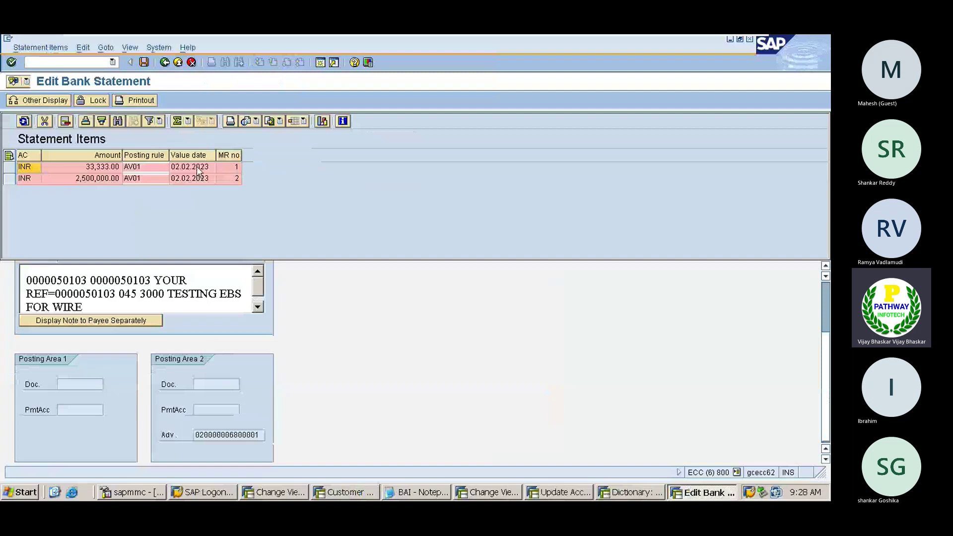
pyautogui.click(294, 121)
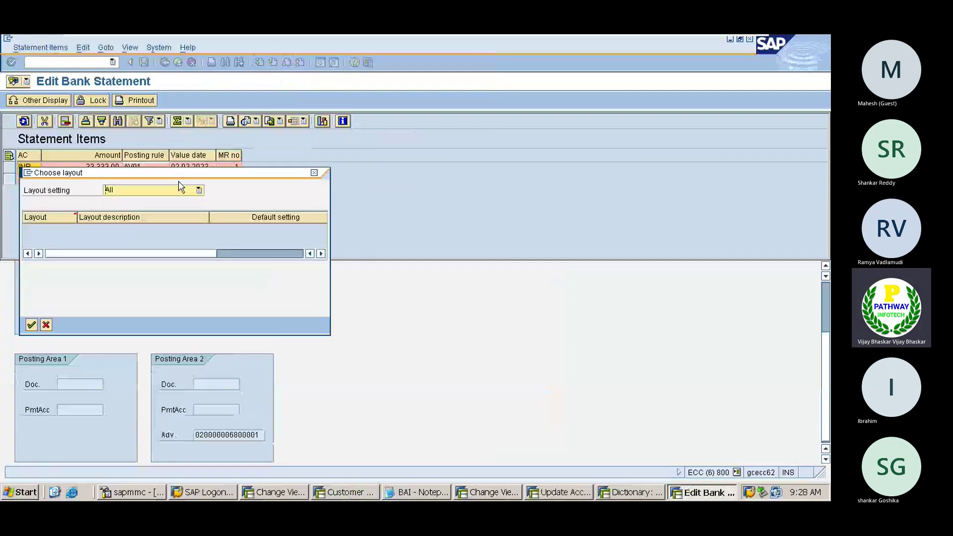
pyautogui.click(314, 172)
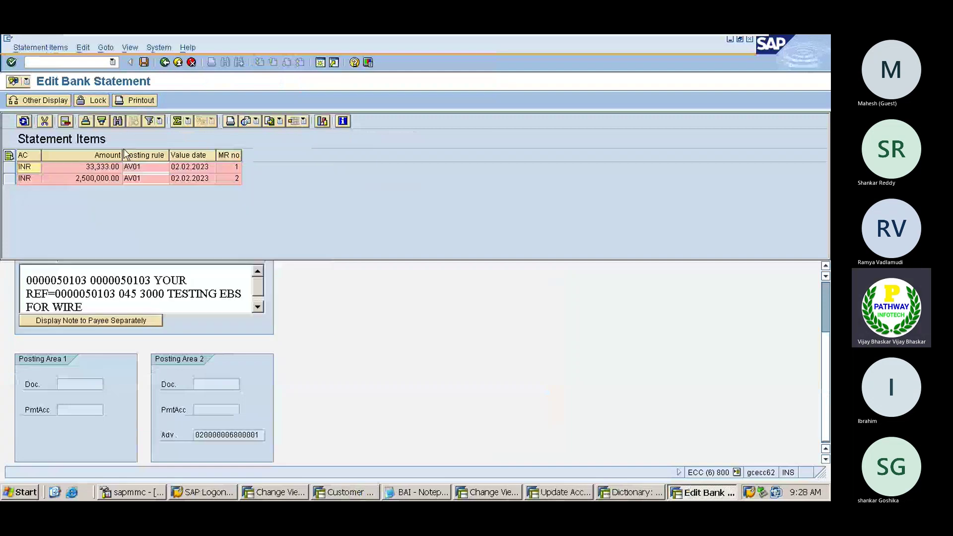
# - View the 33,333.00 item in the tree display and return to the list of statement items
pyautogui.click(37, 101)
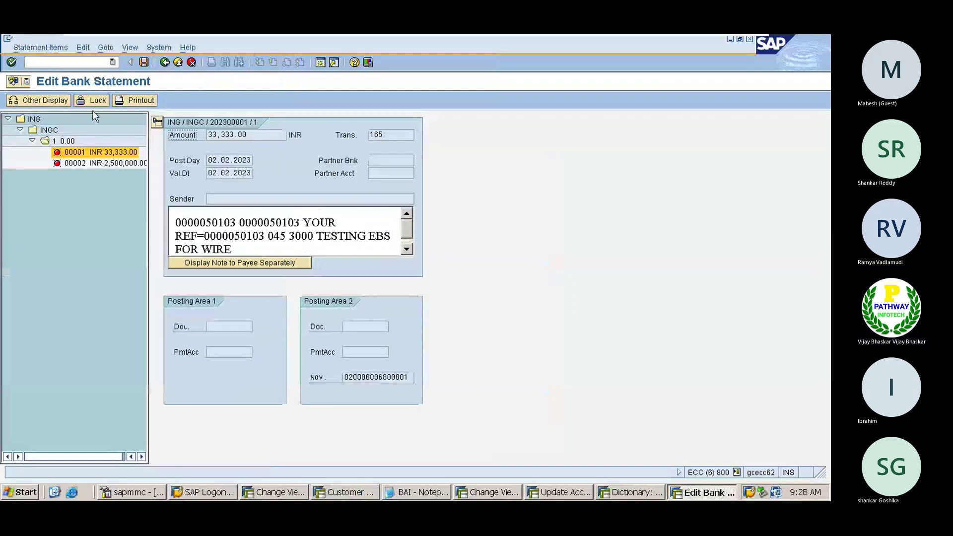
pyautogui.doubleClick(89, 156)
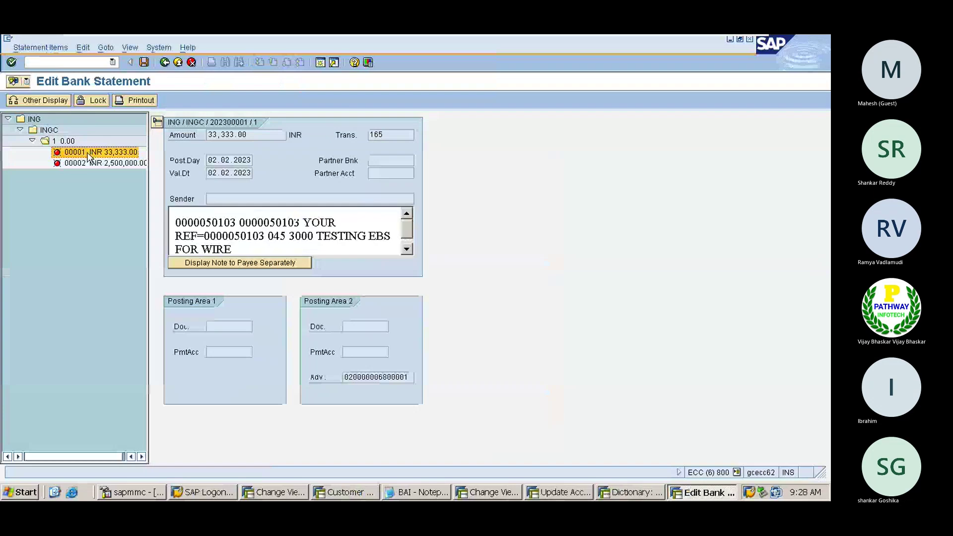
pyautogui.click(45, 101)
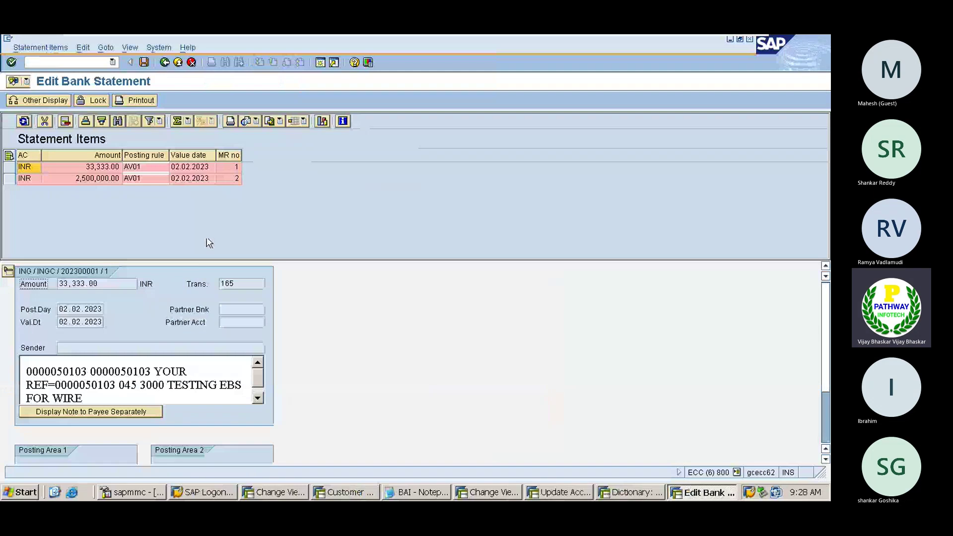
# - Review the upload's posting log and go back through the processing statistics to the uploaded bank statement
pyautogui.press('F3')
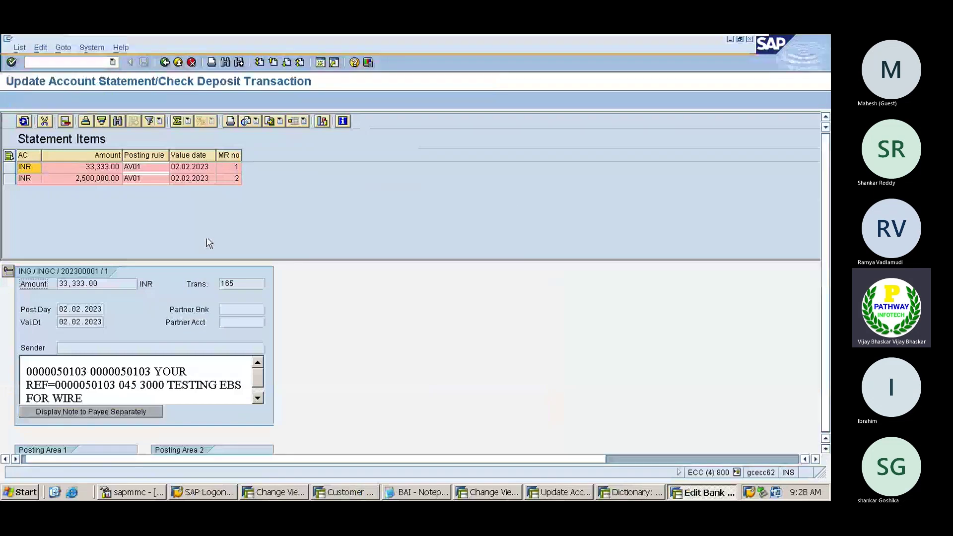
pyautogui.hotkey('alt', 'Tab')
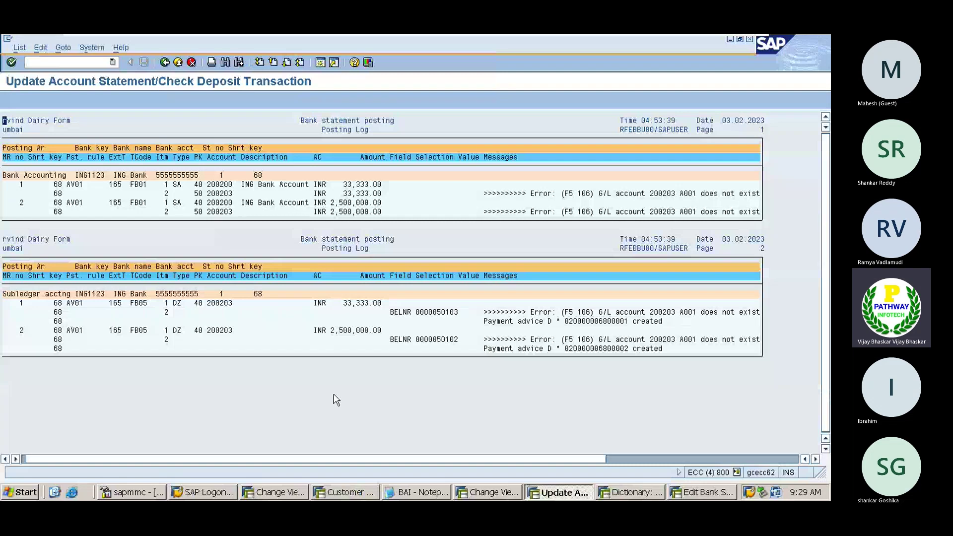
pyautogui.hotkey('alt', 'Tab')
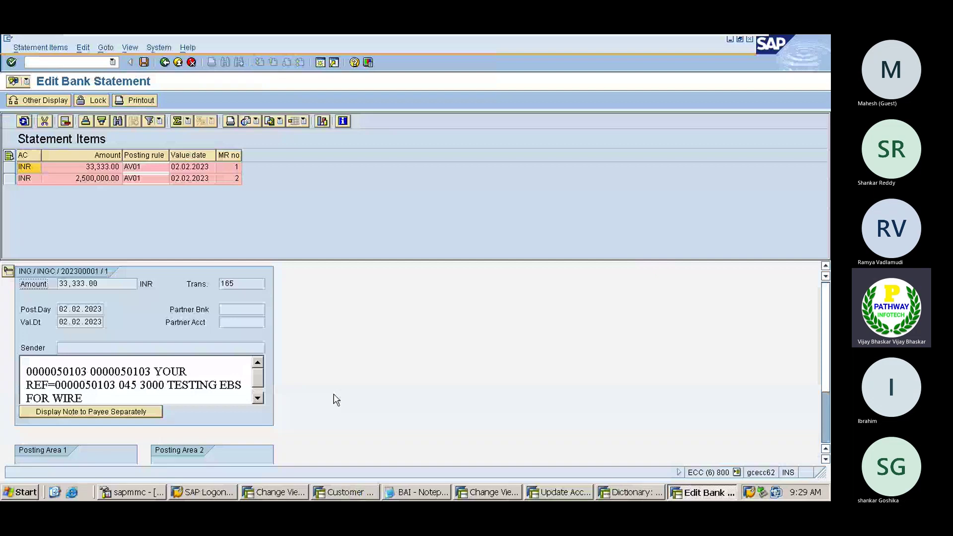
pyautogui.click(70, 63)
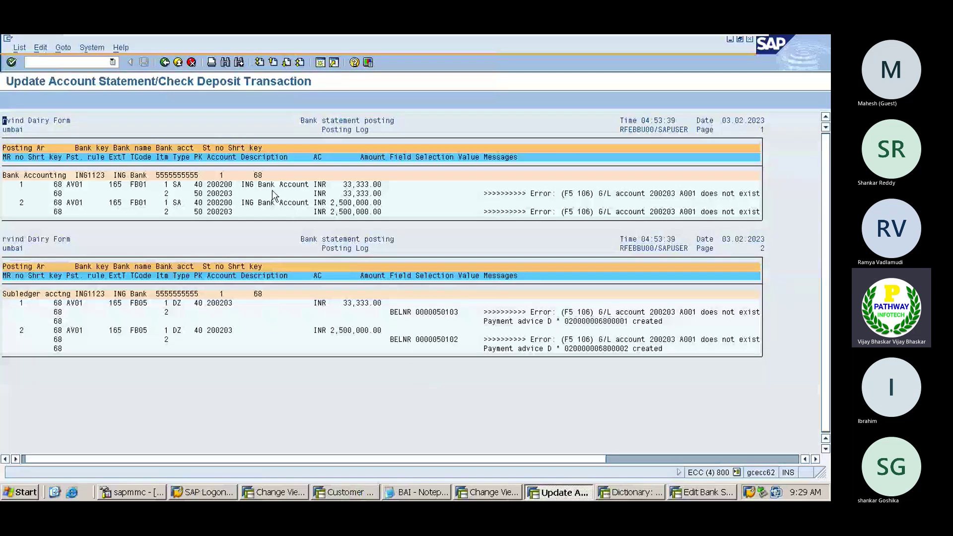
pyautogui.click(256, 176)
pyautogui.click(164, 62)
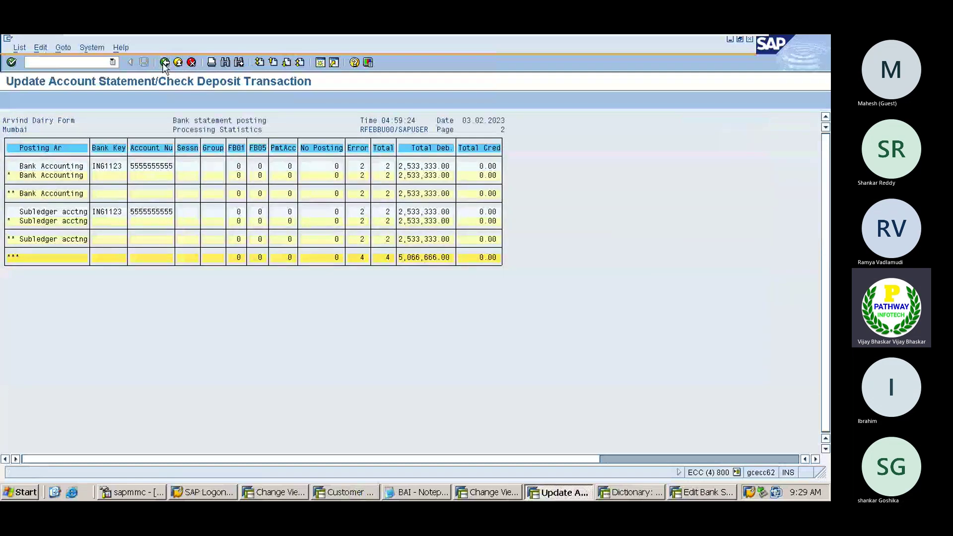
pyautogui.click(164, 62)
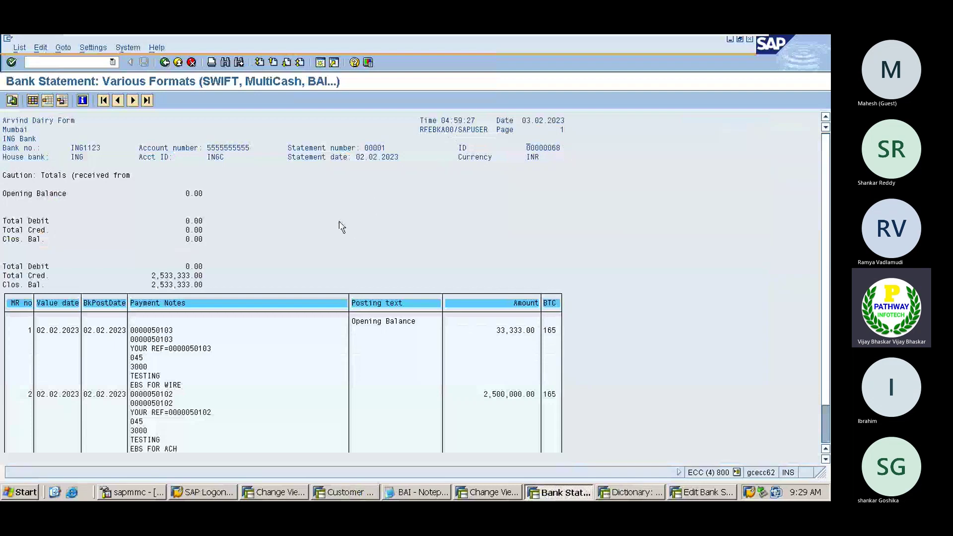
pyautogui.hotkey('alt', 'Tab')
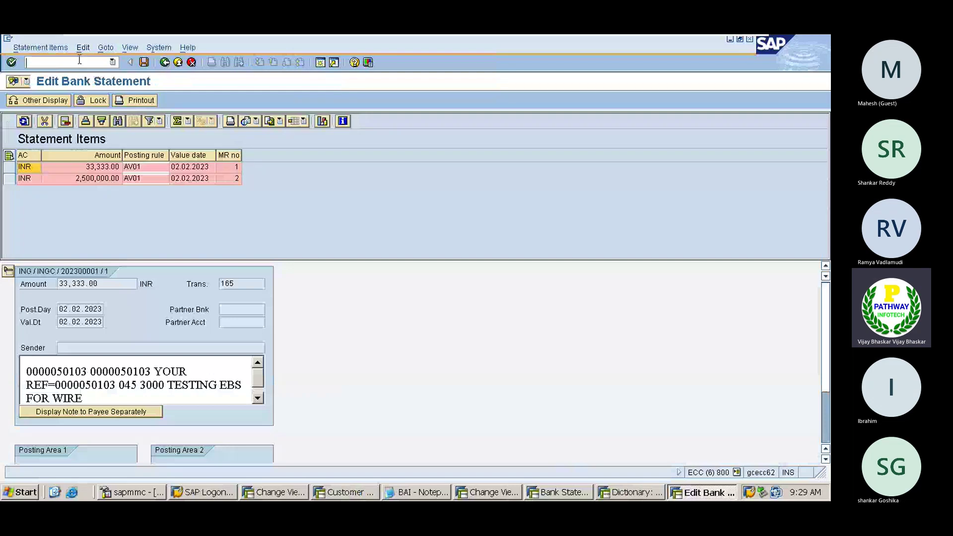
pyautogui.hotkey('alt', 'Tab')
pyautogui.hotkey('alt', 'Tab')
pyautogui.hotkey('alt', 'Tab')
pyautogui.hotkey('alt', 'Tab')
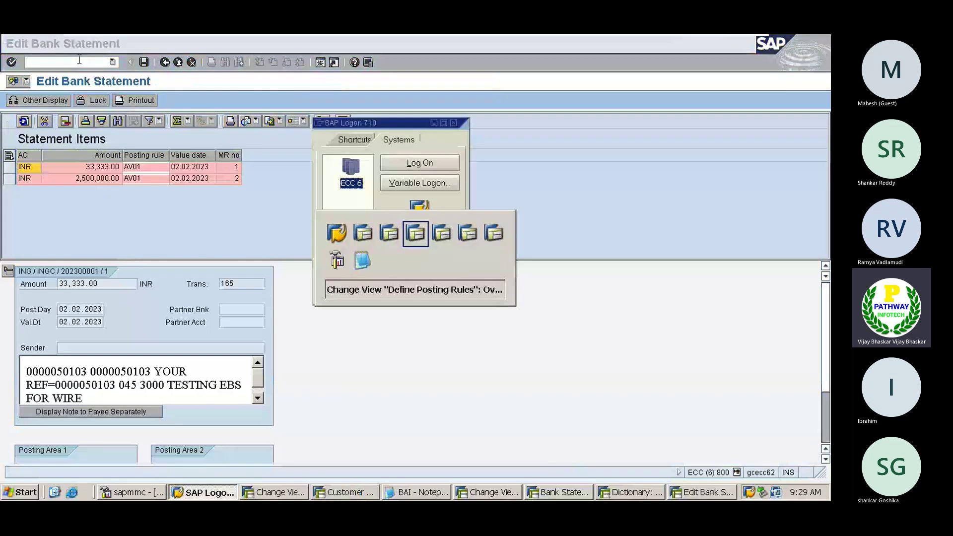
pyautogui.hotkey('alt', 'Tab')
pyautogui.hotkey('alt', 'Tab')
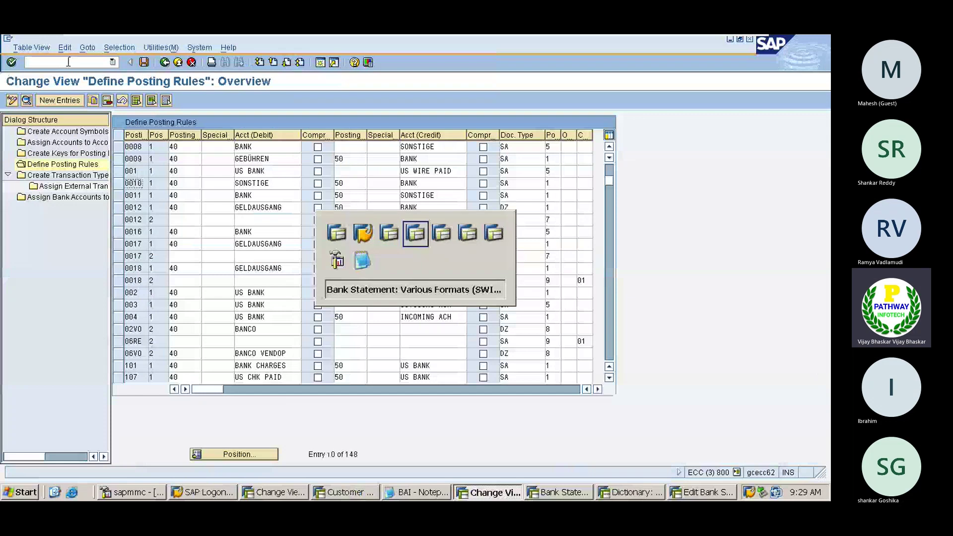
pyautogui.hotkey('alt', 'Tab')
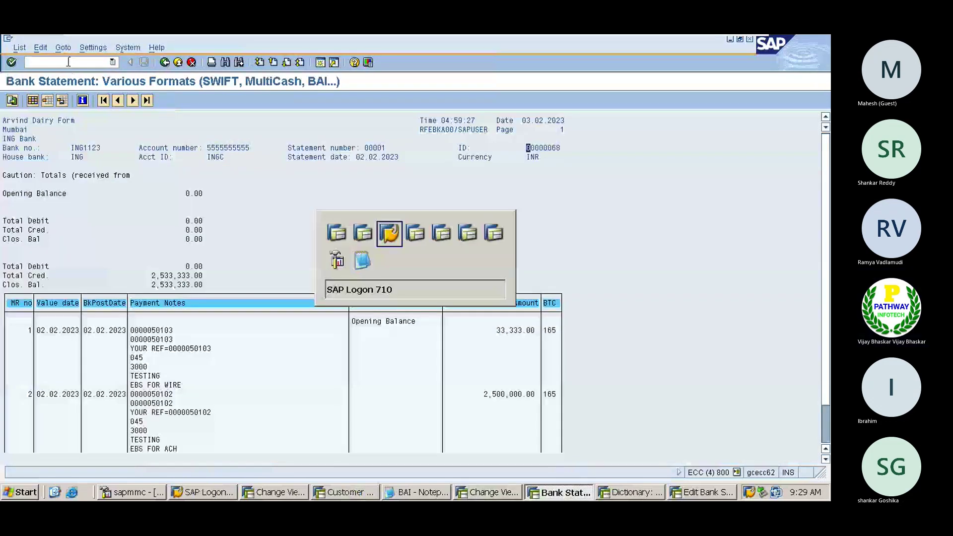
pyautogui.hotkey('alt', 'Tab')
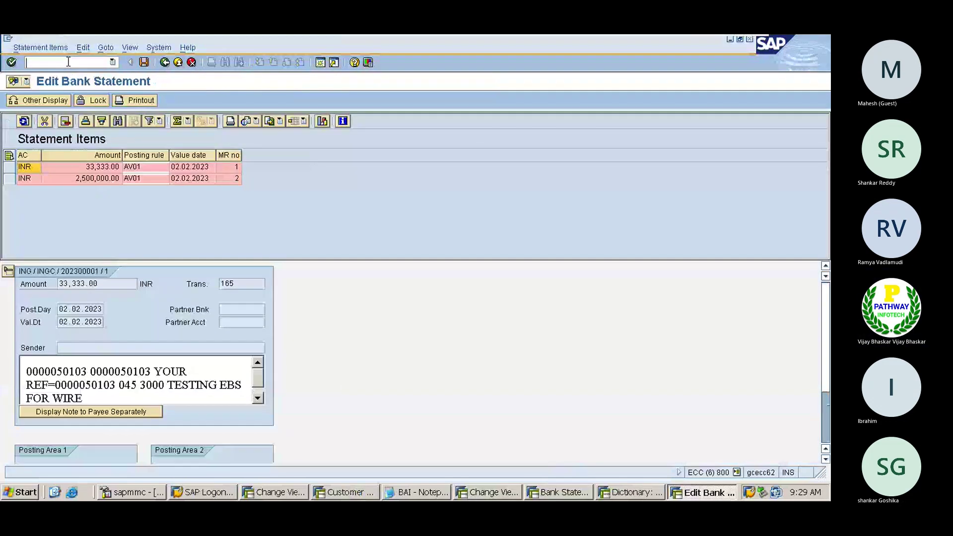
# - Switch to the customer line item display session and start transaction SE38 there in place of the list
pyautogui.hotkey('alt', 'Tab')
pyautogui.hotkey('alt', 'Tab')
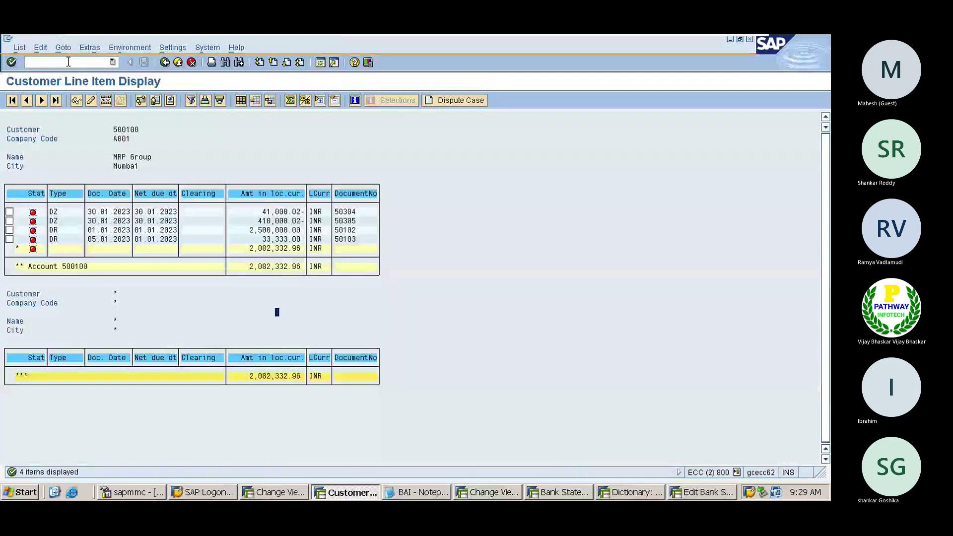
pyautogui.click(68, 61)
pyautogui.write('/')
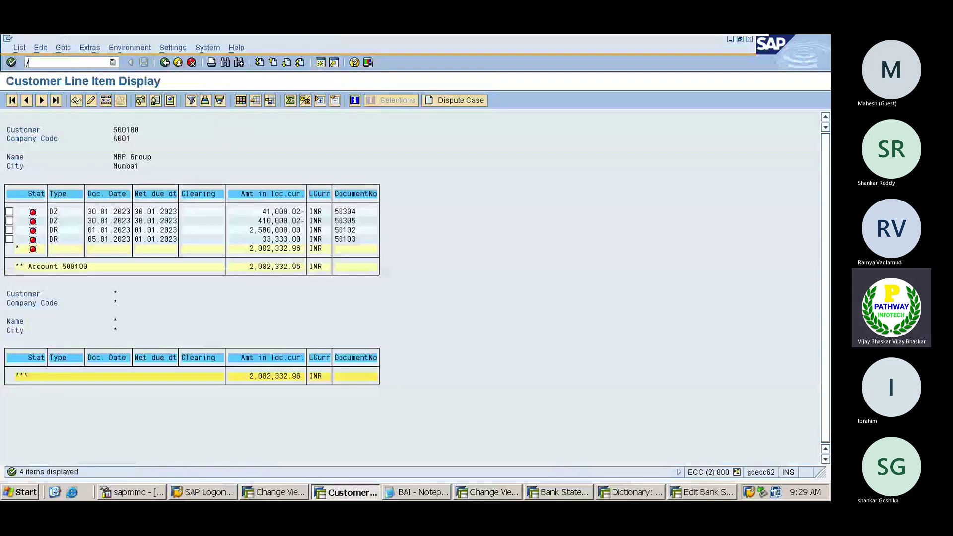
pyautogui.write('nse38')
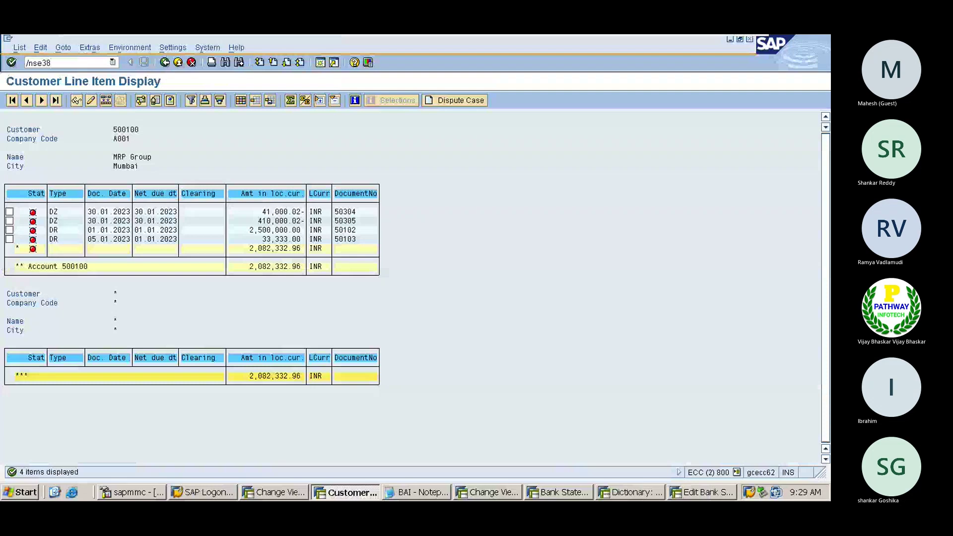
pyautogui.press('Return')
# - Choose the program RFEBKA96 in the ABAP Editor and execute it
pyautogui.press('BackSpace')
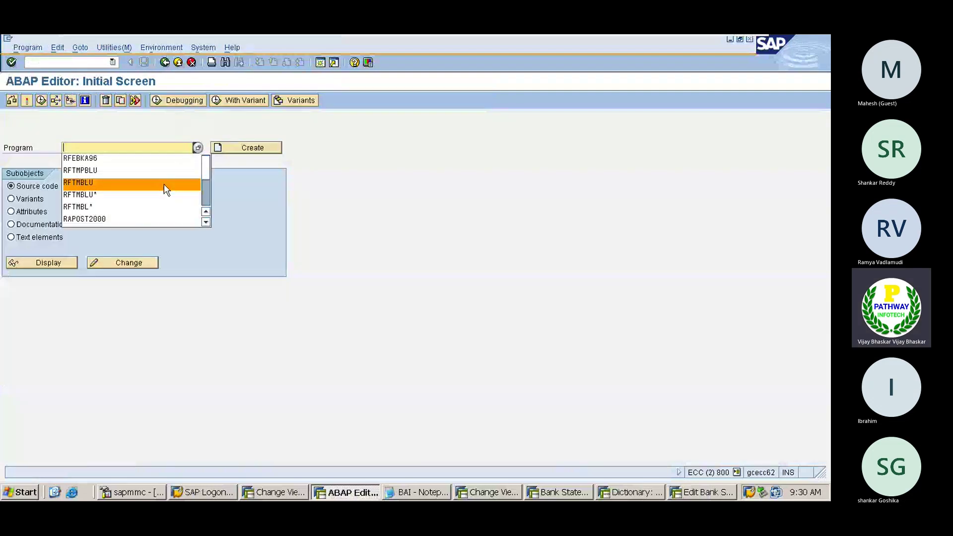
pyautogui.press('Up')
pyautogui.press('Up')
pyautogui.press('Return')
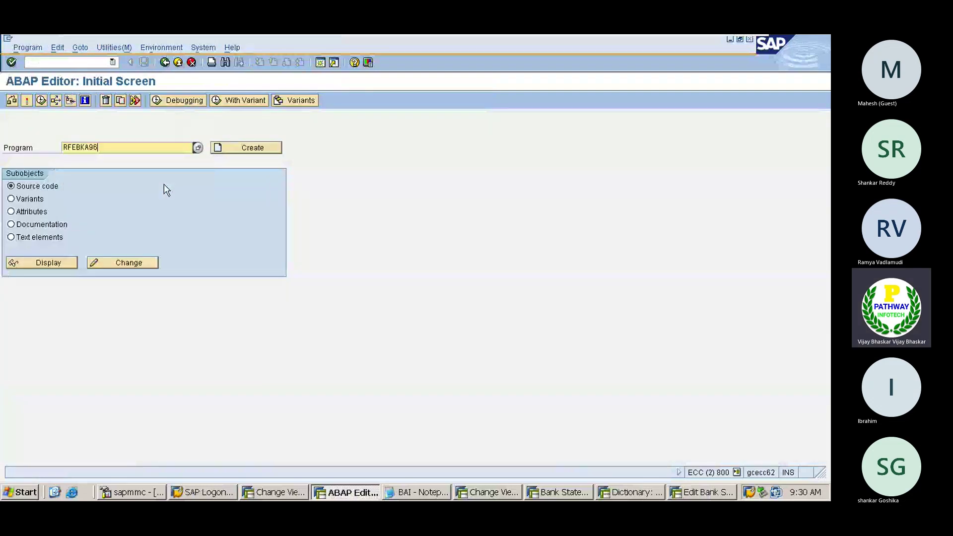
pyautogui.click(43, 259)
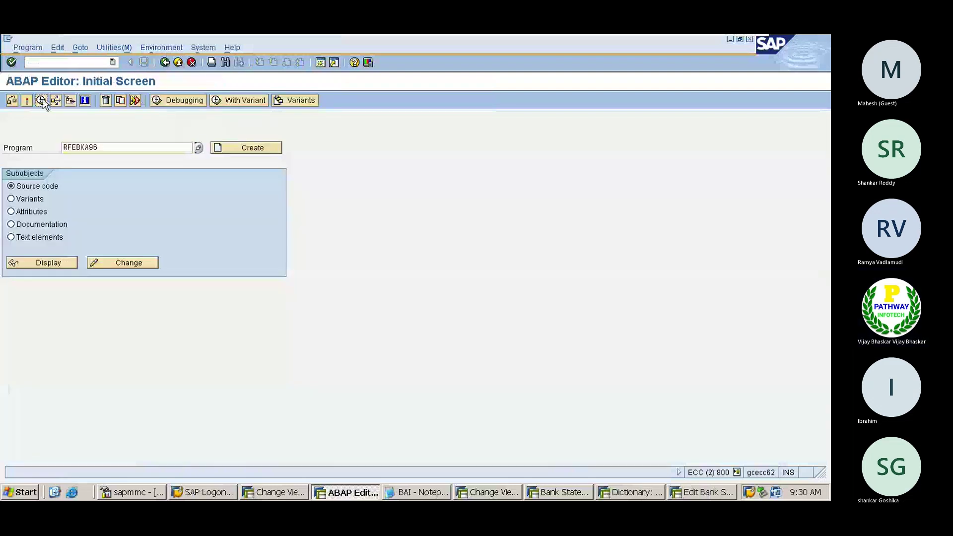
pyautogui.click(43, 99)
# - Find the buffered bank statement with ID 00000068 and delete it, confirming the deletion
pyautogui.click(162, 141)
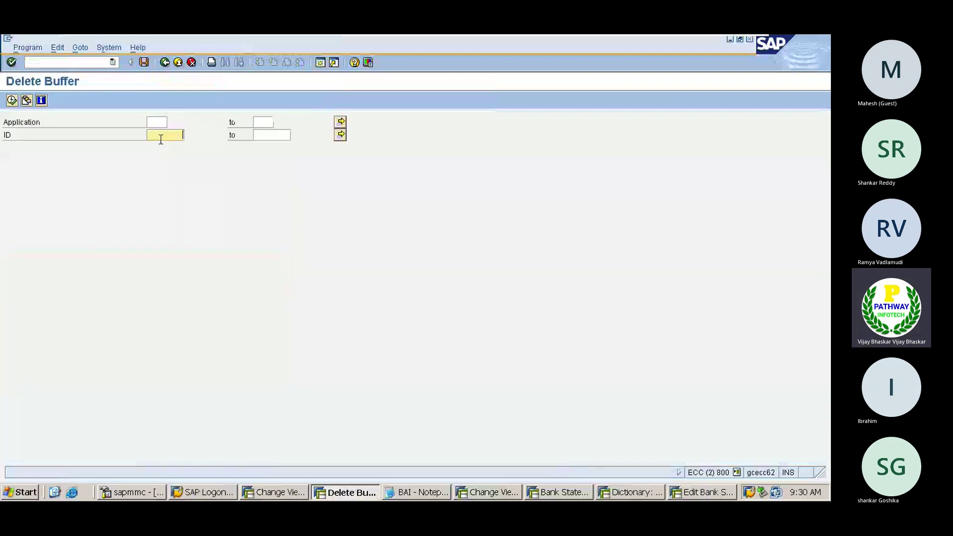
pyautogui.write('00000068')
pyautogui.click(12, 100)
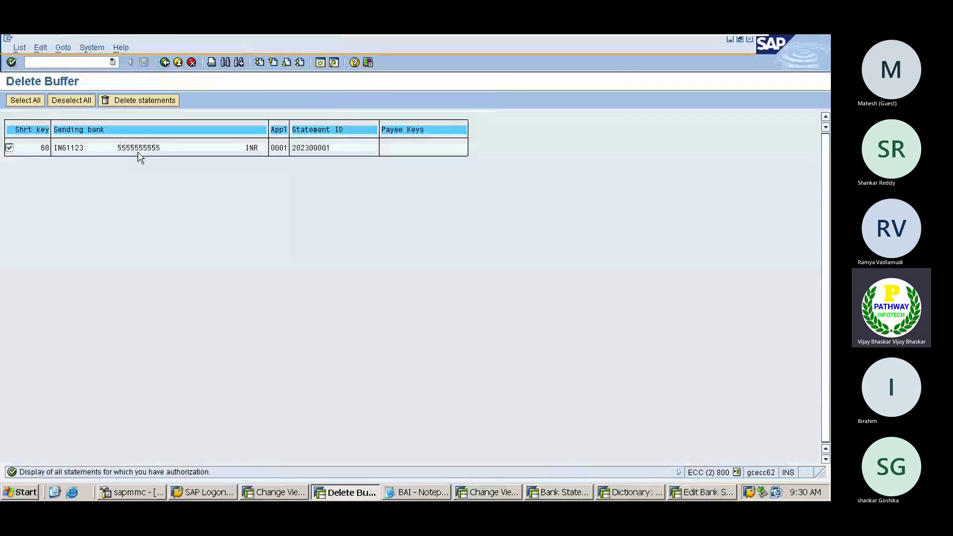
pyautogui.click(129, 101)
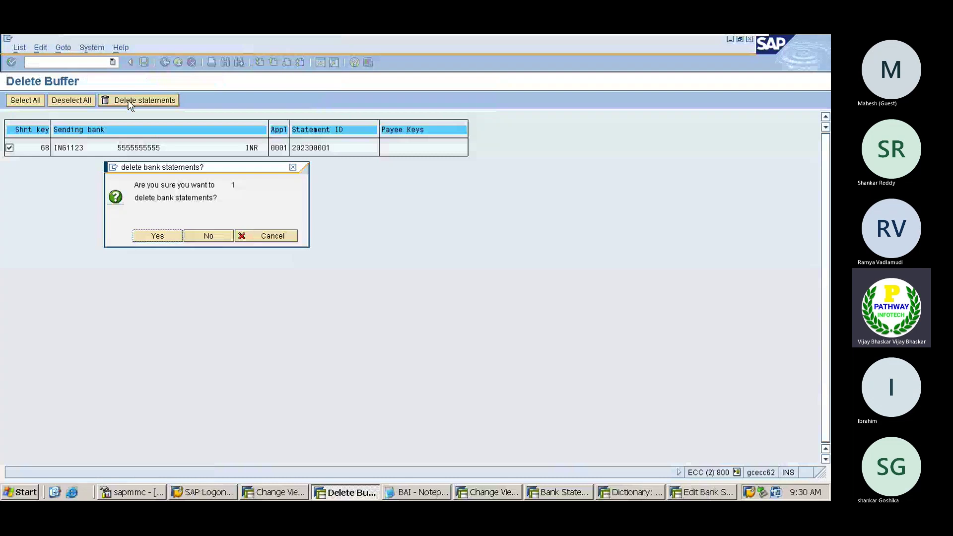
pyautogui.click(153, 235)
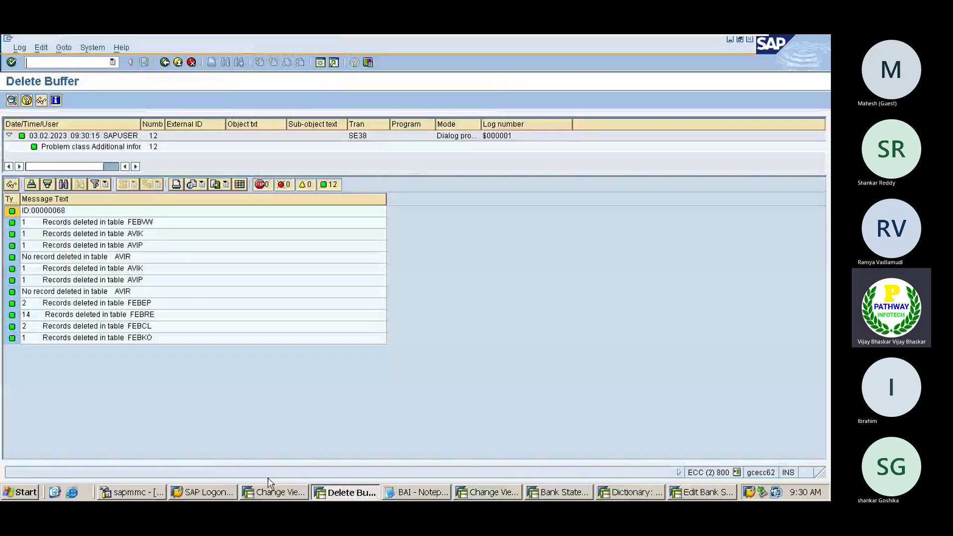
# - Go to the Edit Bank Statement session and leave it, returning to the SAP Easy Access screen
pyautogui.click(274, 492)
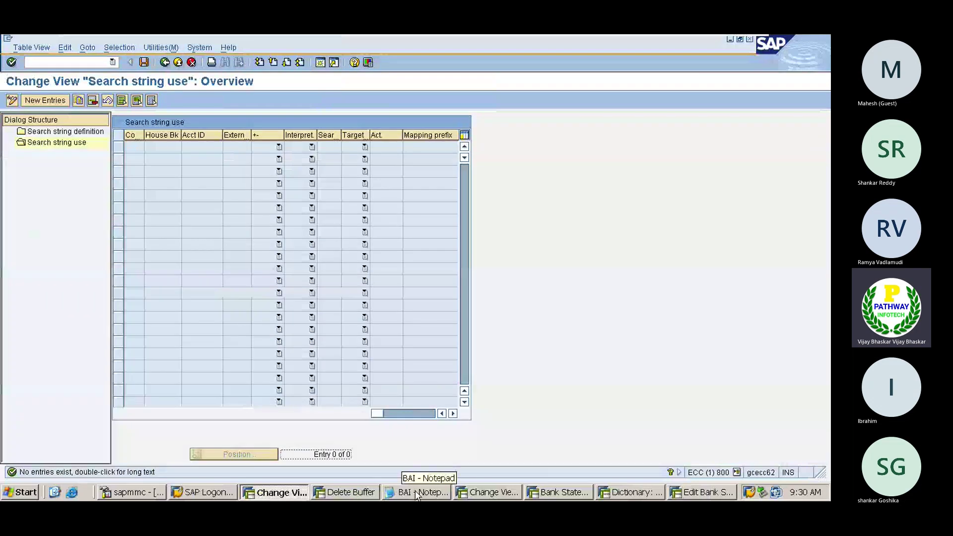
pyautogui.click(473, 494)
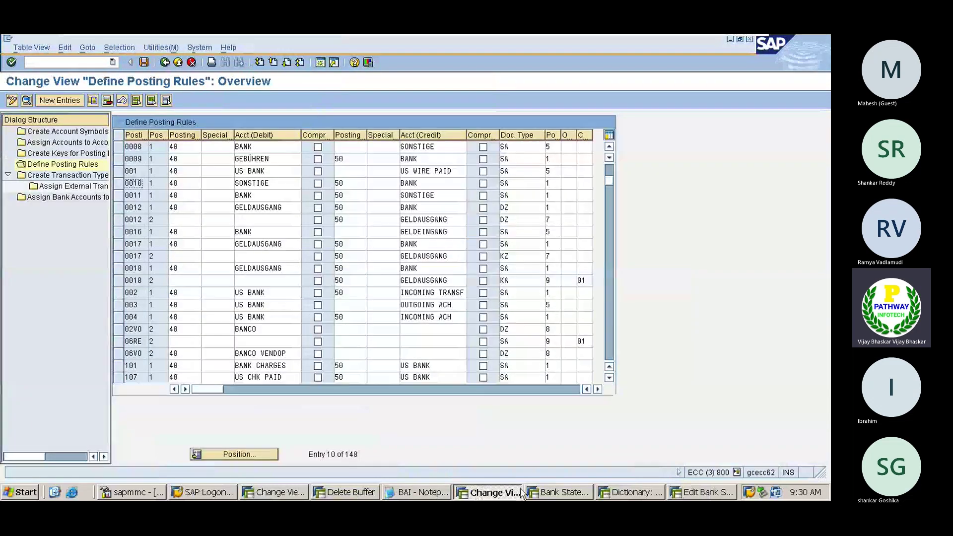
pyautogui.click(551, 494)
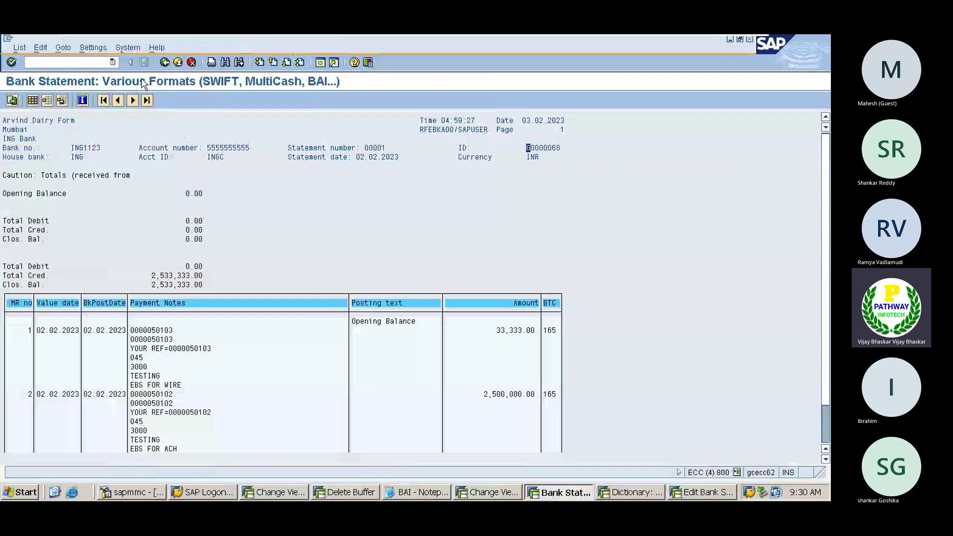
pyautogui.click(628, 492)
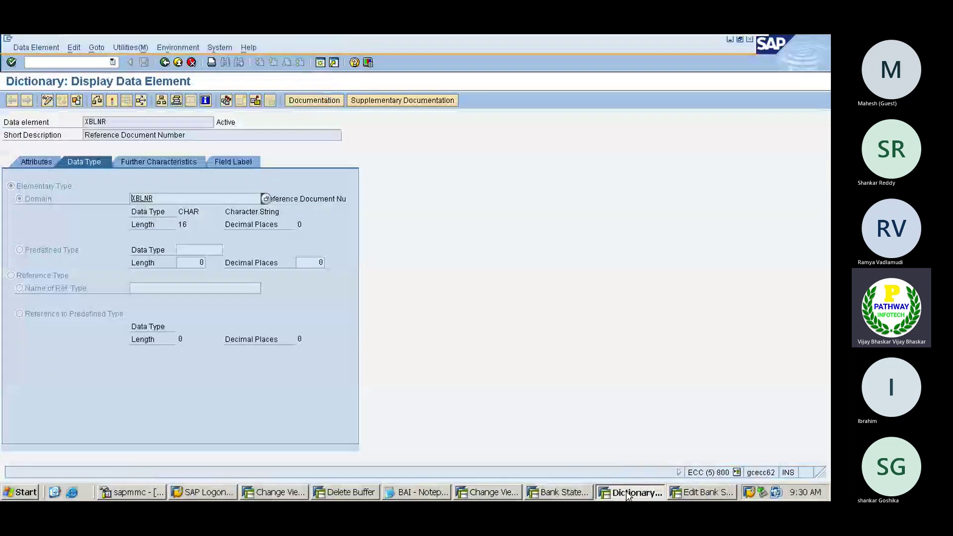
pyautogui.click(675, 493)
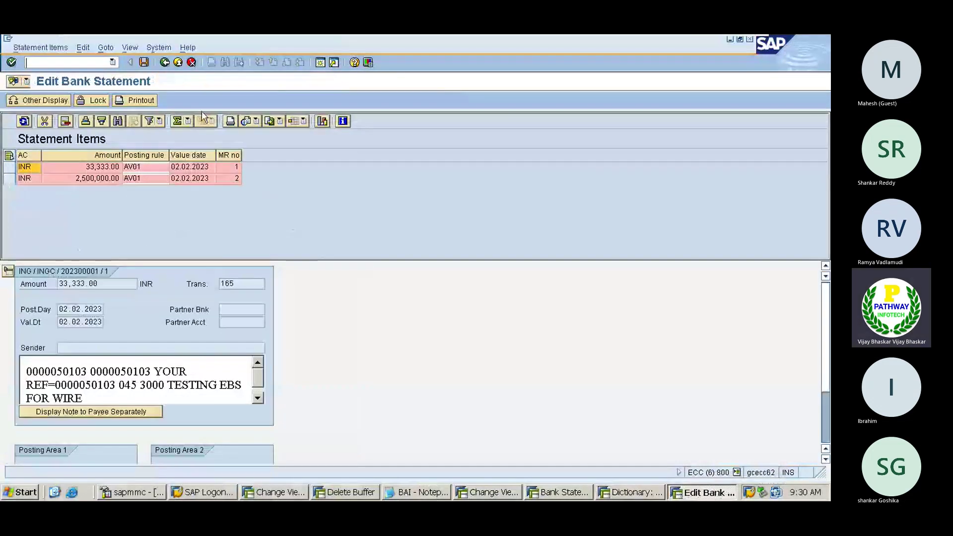
pyautogui.click(165, 66)
pyautogui.click(165, 66)
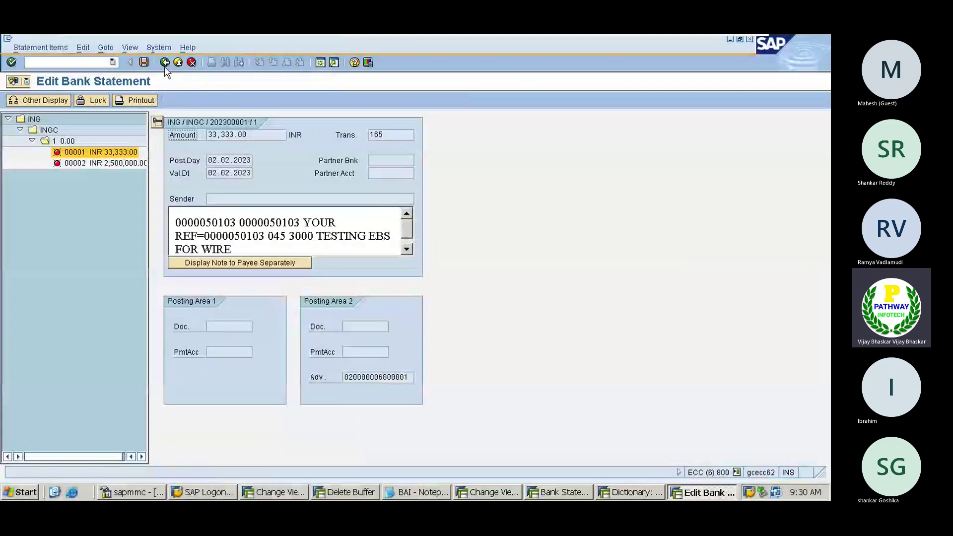
# - Run FEBAN again for company code A001 and house bank ING to check for remaining statements
pyautogui.write('feban')
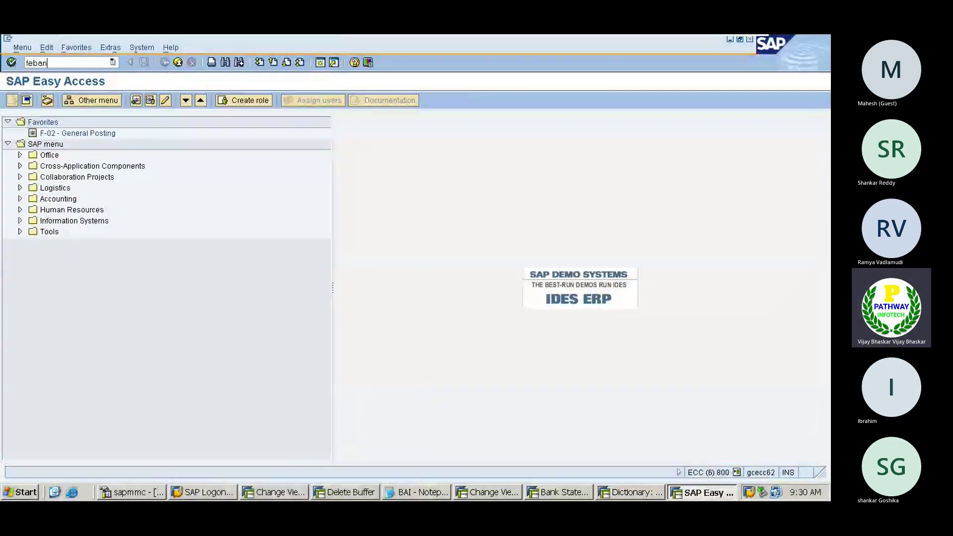
pyautogui.press('Return')
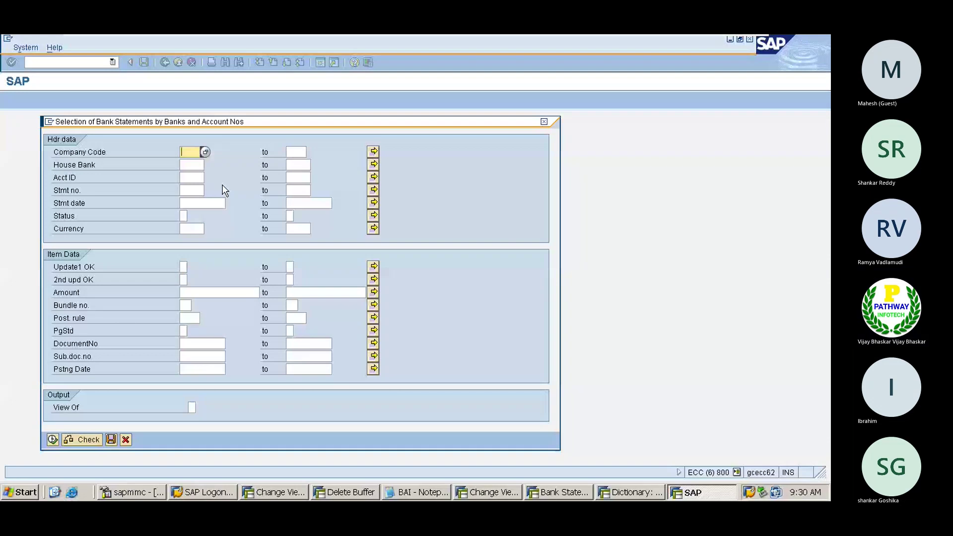
pyautogui.click(195, 165)
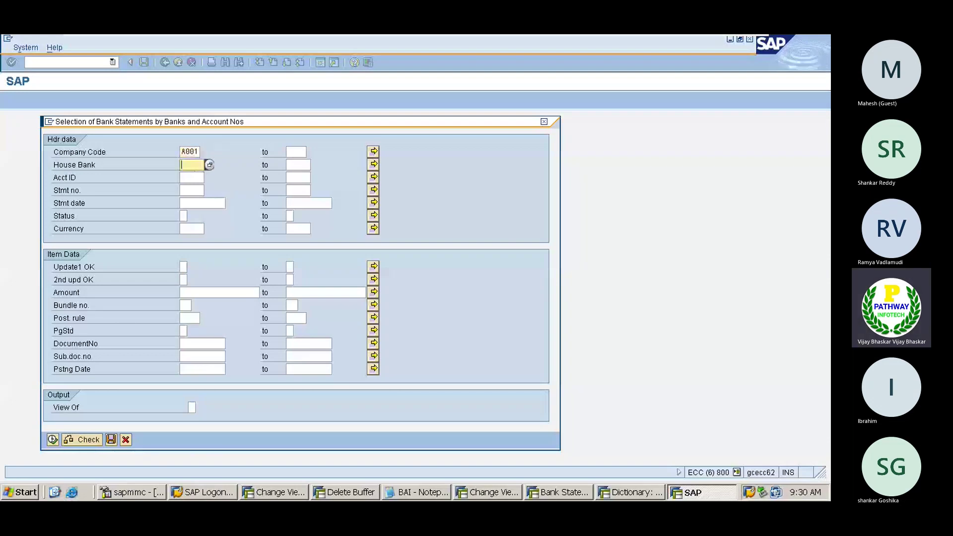
pyautogui.write('ING')
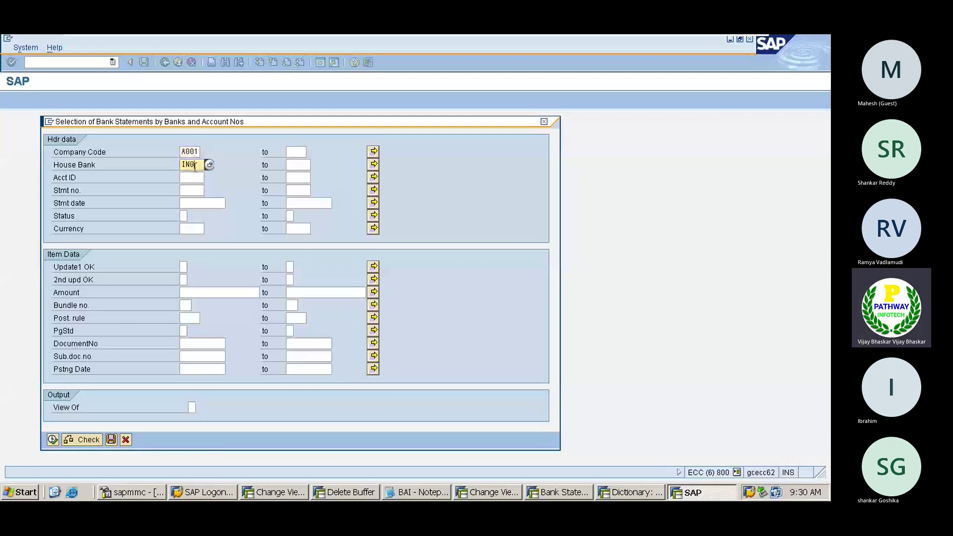
pyautogui.click(52, 439)
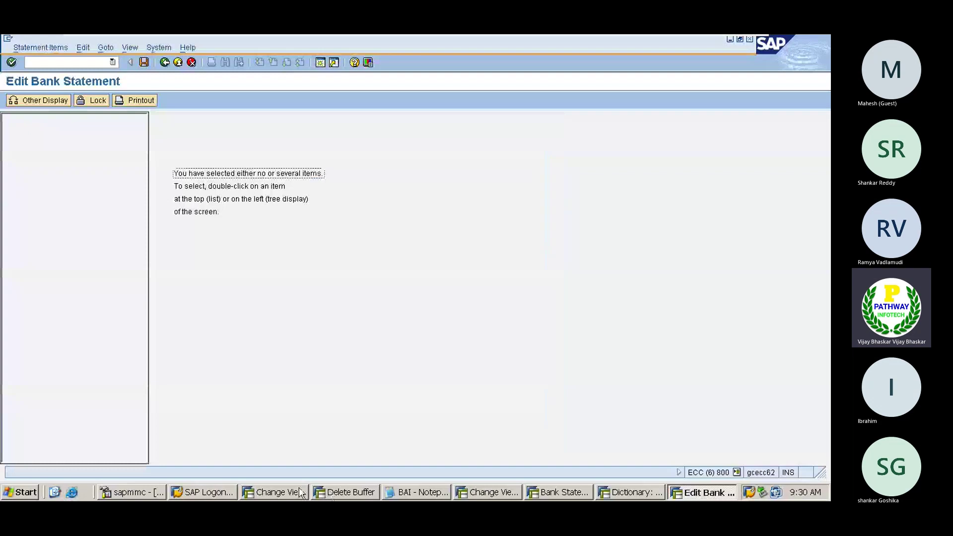
# - Leave the Delete Buffer log and exit the Edit Bank Statement screen to SAP Easy Access
pyautogui.click(352, 492)
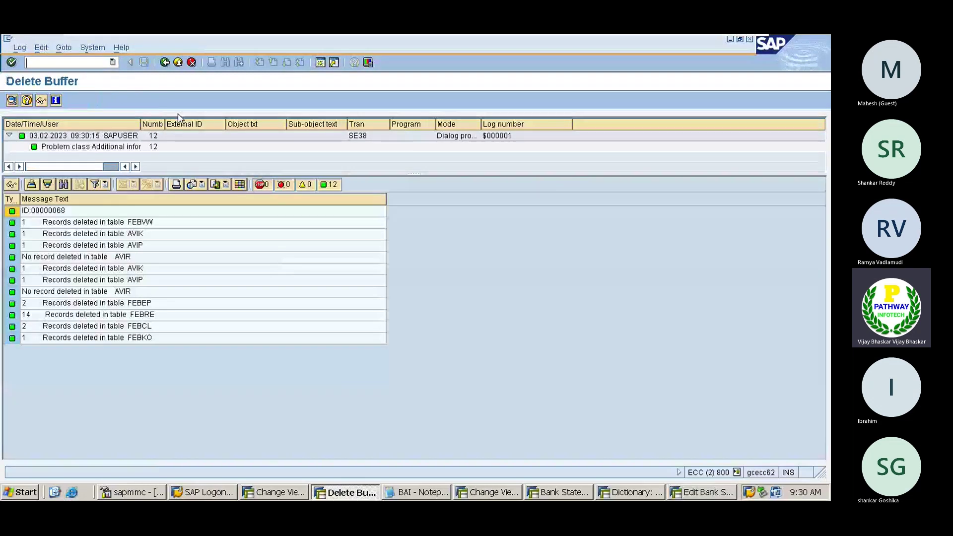
pyautogui.click(164, 62)
pyautogui.hotkey('alt', 'Tab')
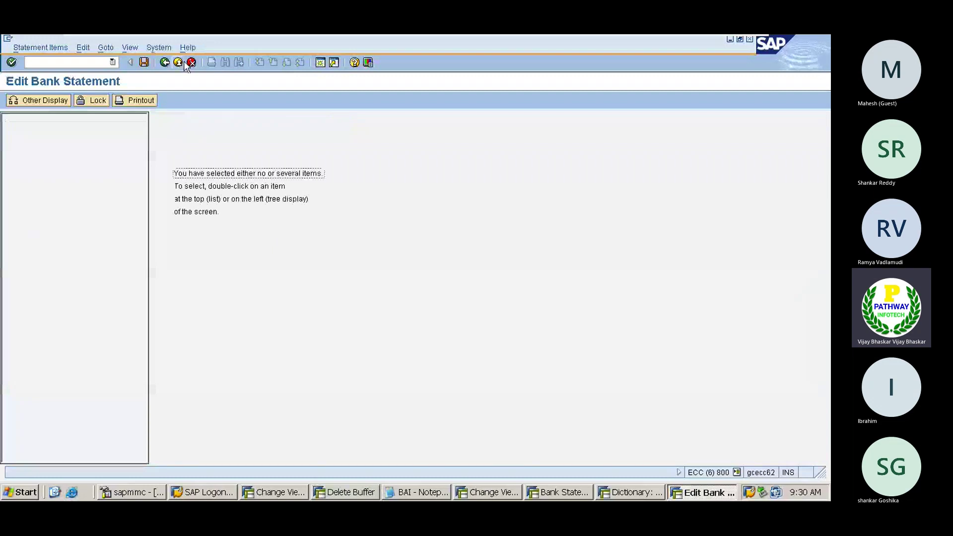
pyautogui.click(164, 62)
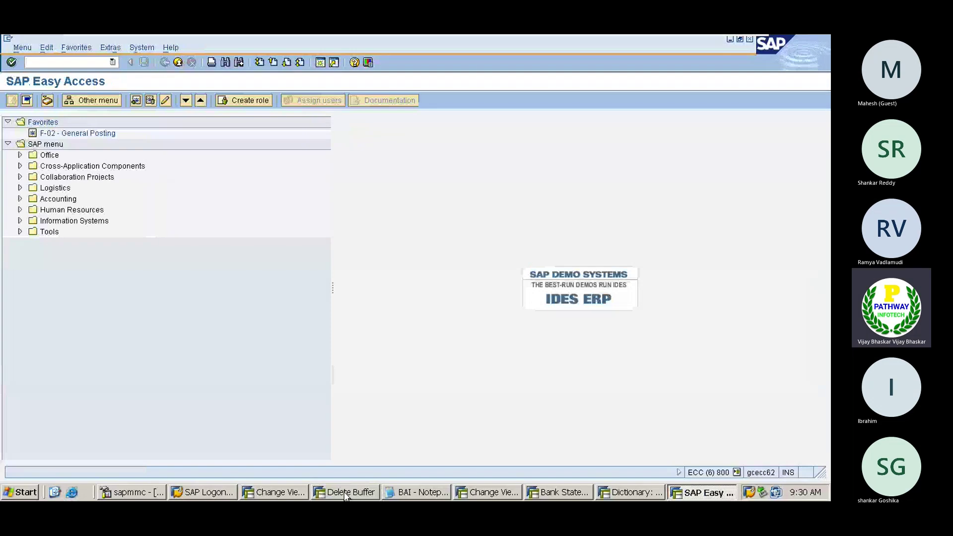
# - Return to the bank statement import selection, upload BAI.txt again in BAI format with immediate posting, and examine the posting log
pyautogui.click(345, 492)
pyautogui.click(276, 492)
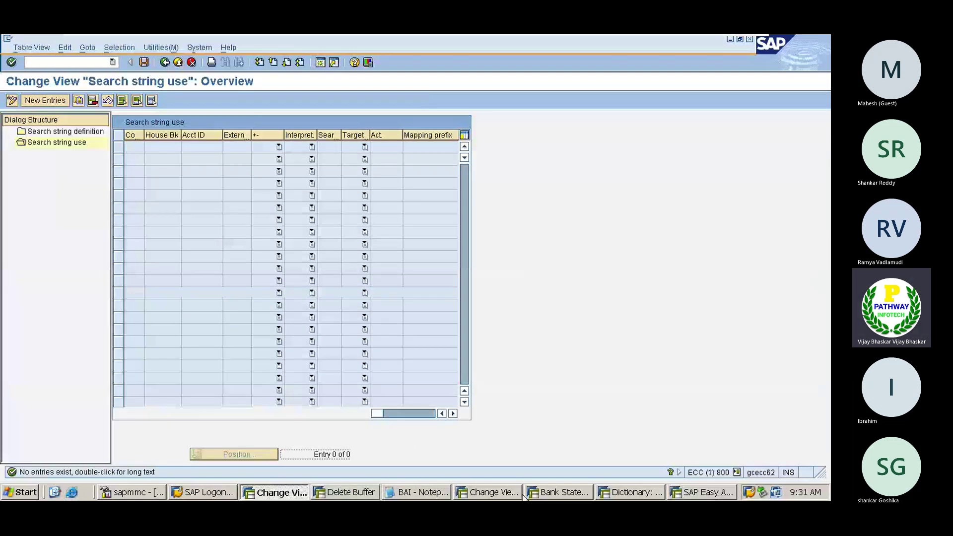
pyautogui.click(558, 492)
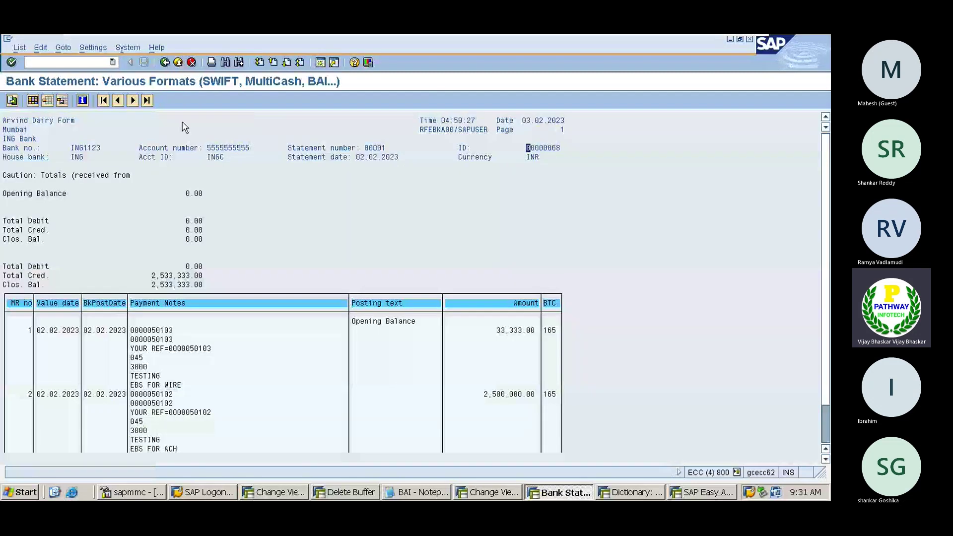
pyautogui.click(165, 62)
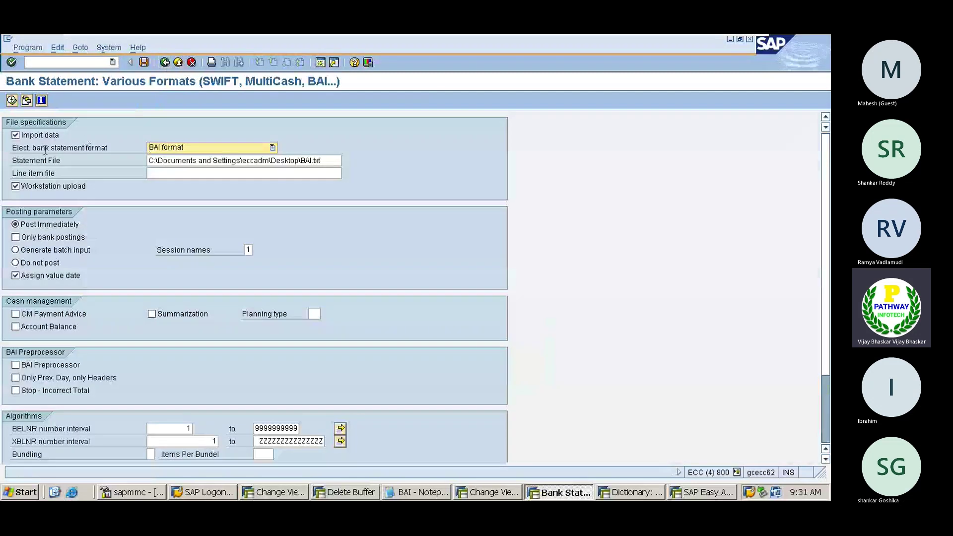
pyautogui.click(11, 102)
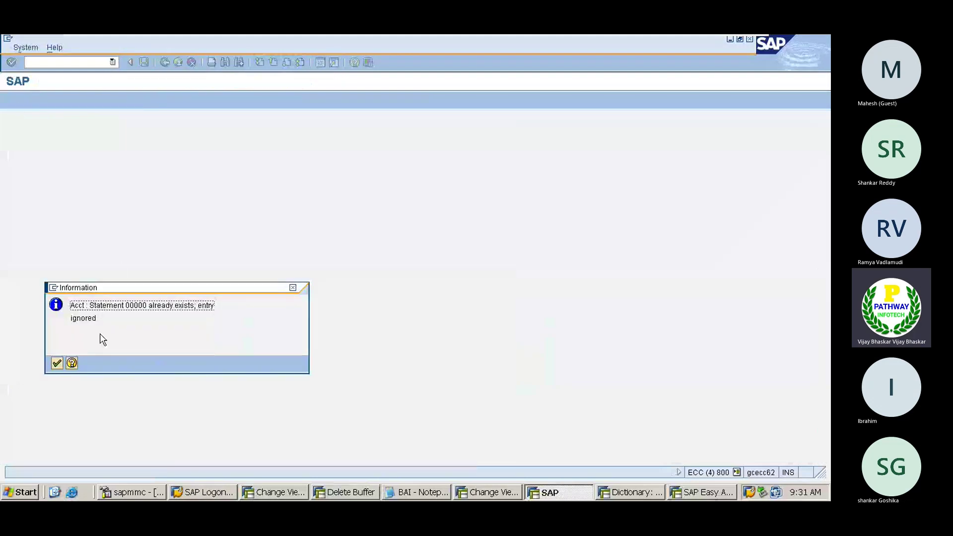
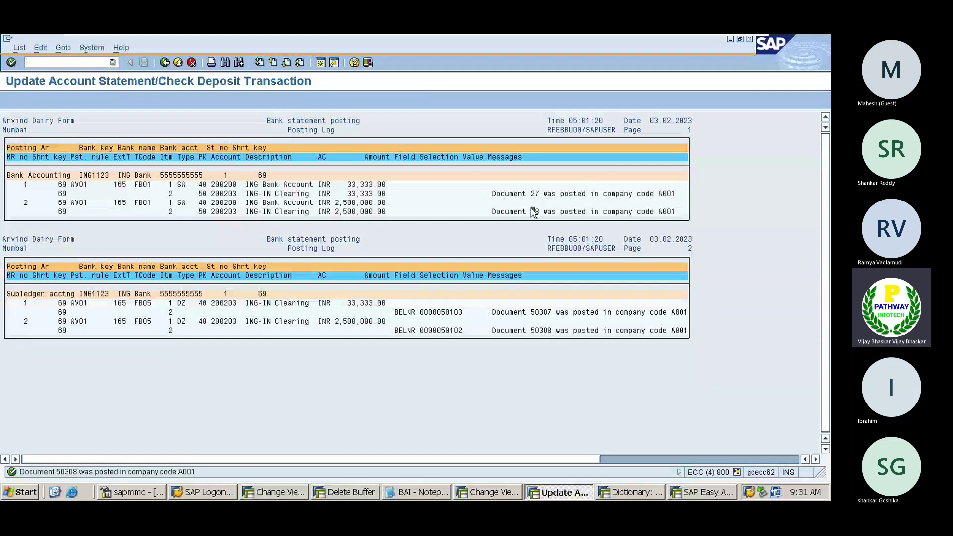
pyautogui.click(531, 208)
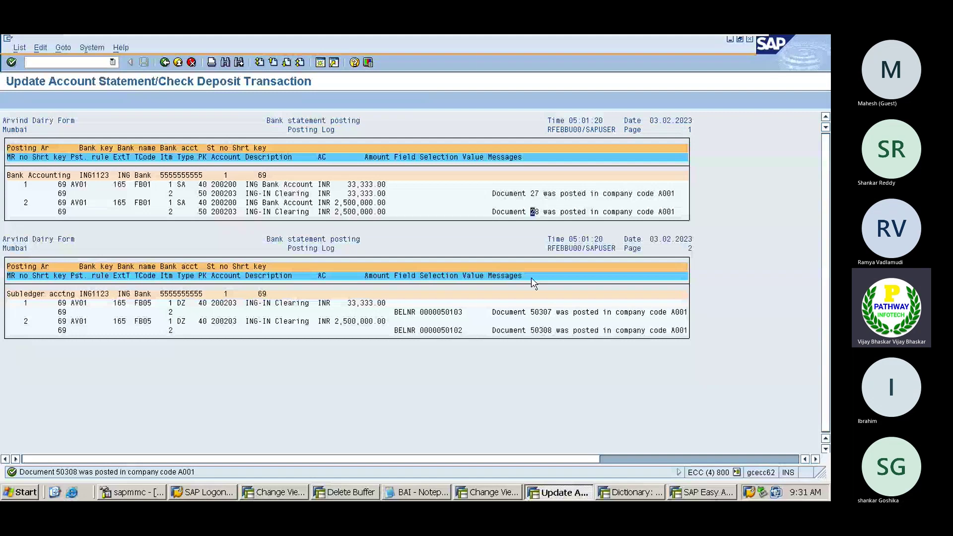
# - Run the customer line item display FBL5N for the open items in company code A001
pyautogui.click(531, 314)
pyautogui.click(269, 492)
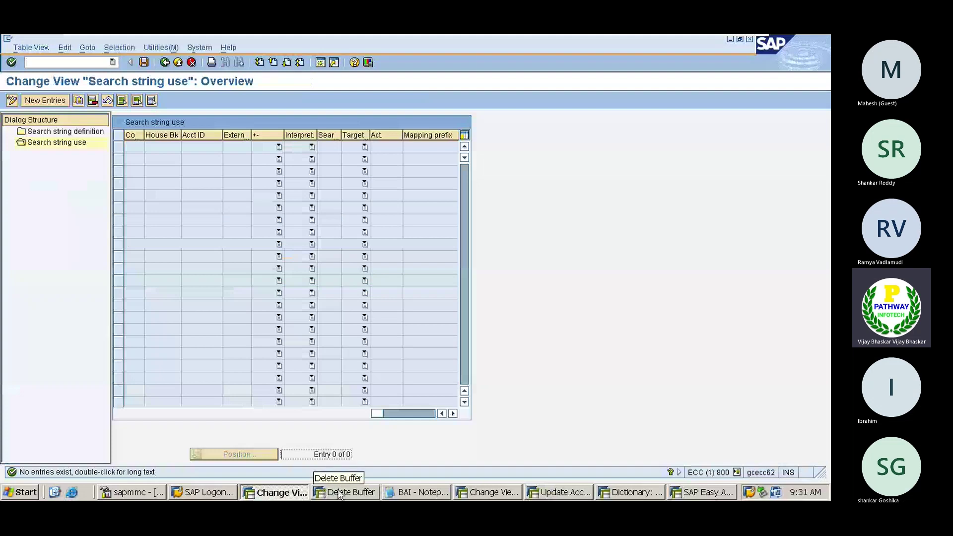
pyautogui.click(339, 493)
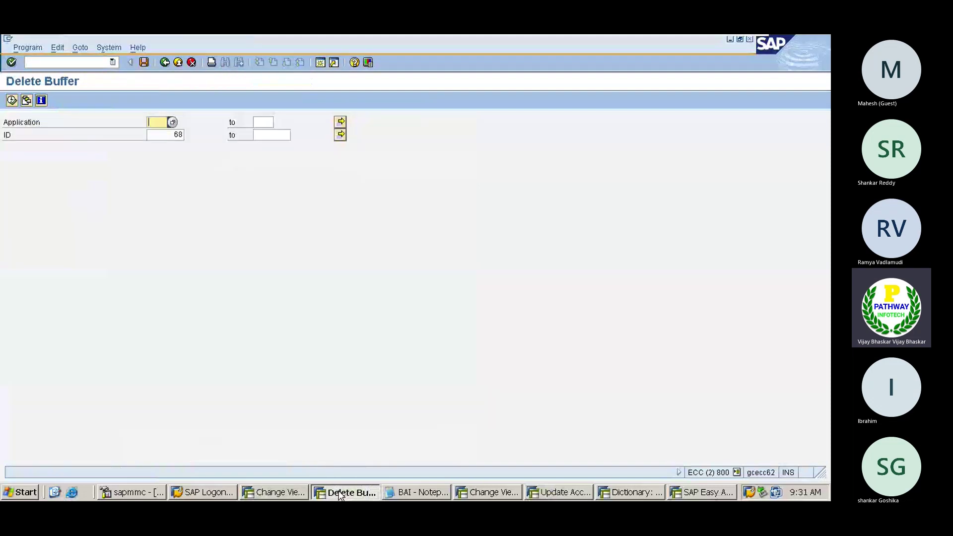
pyautogui.click(54, 63)
pyautogui.write('/nfbl5')
pyautogui.press('Return')
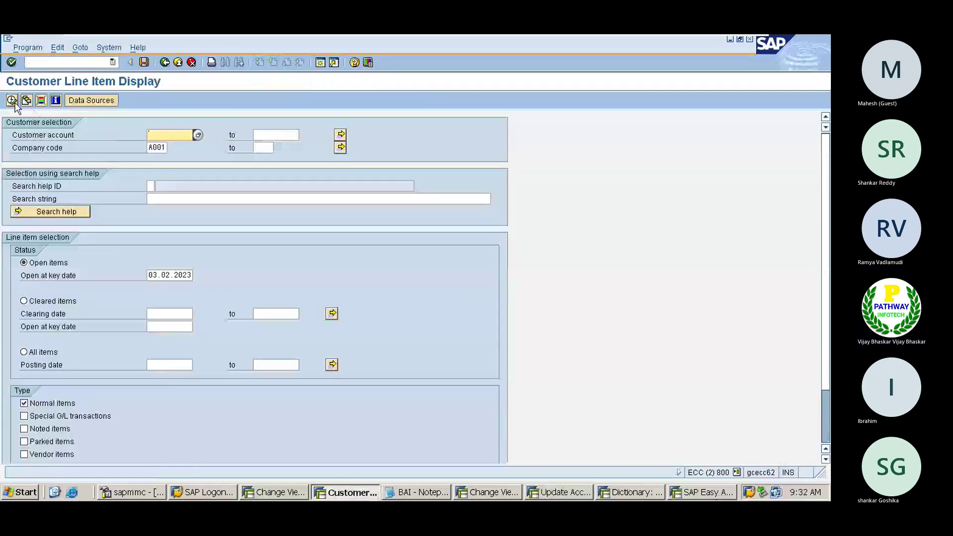
pyautogui.click(12, 100)
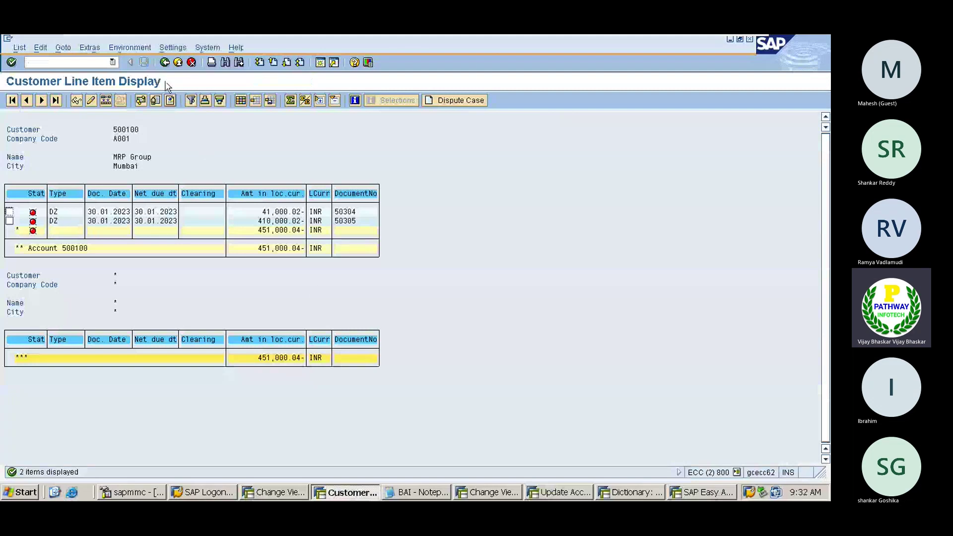
# - Rerun the customer line item display with all items and examine the cleared 33,333.00 entries
pyautogui.click(165, 65)
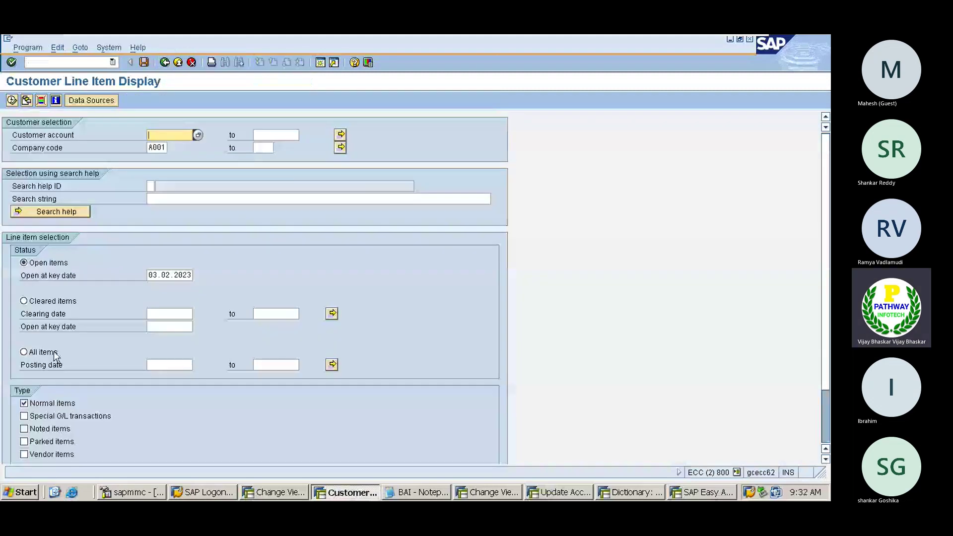
pyautogui.click(24, 352)
pyautogui.click(13, 101)
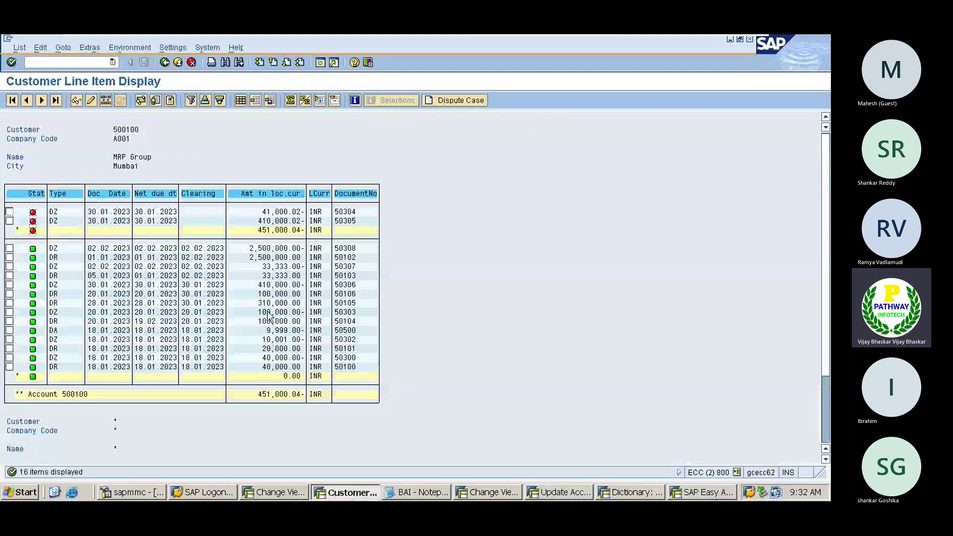
pyautogui.moveTo(258, 266); pyautogui.dragTo(293, 277)
# - Compare subledger documents 50307 and 50308 in the bank statement posting log with the customer's cleared line items
pyautogui.hotkey('alt', 'Tab')
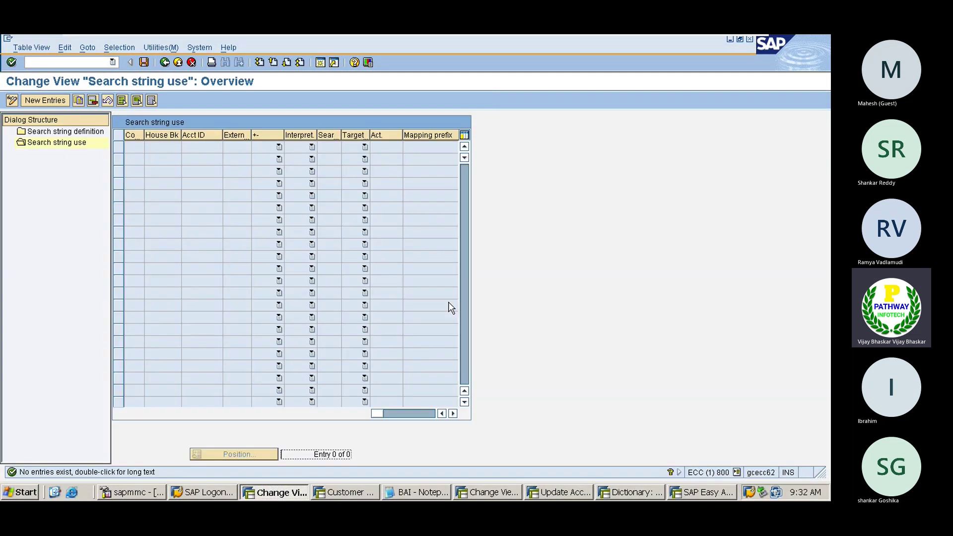
pyautogui.hotkey('alt', 'Tab')
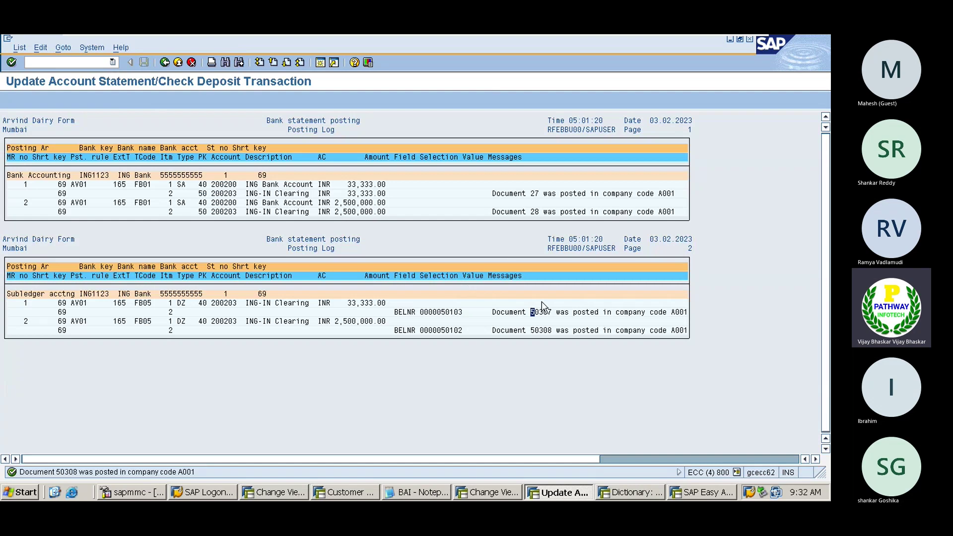
pyautogui.click(548, 330)
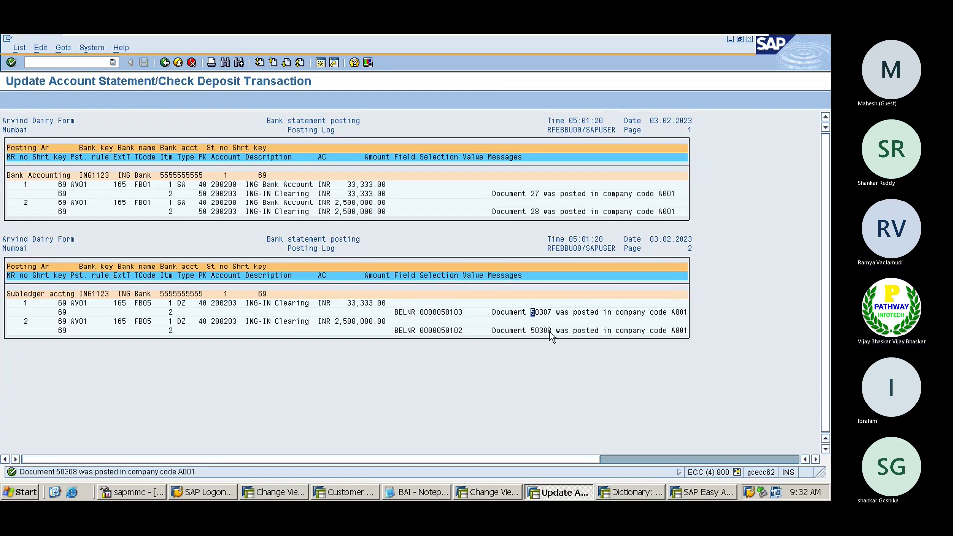
pyautogui.hotkey('alt', 'Tab')
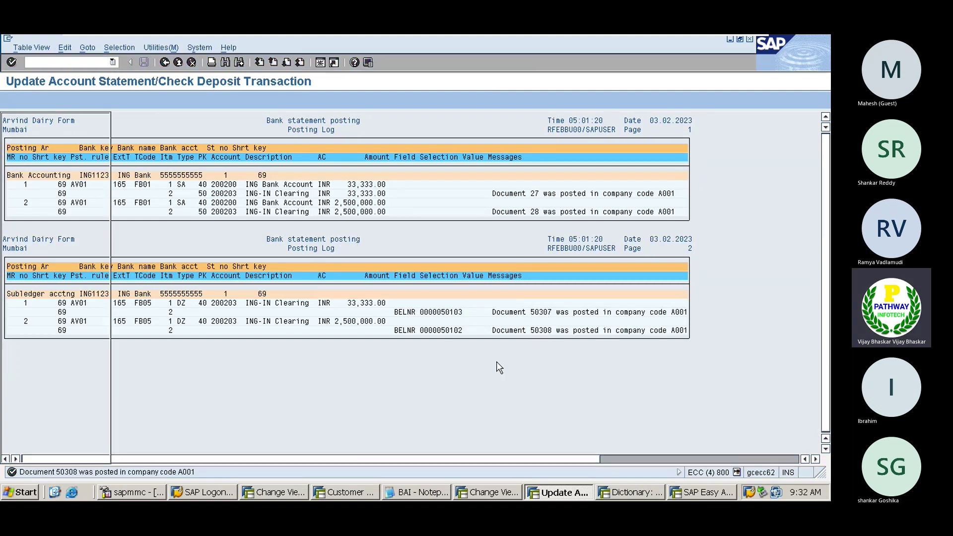
pyautogui.hotkey('alt', 'Tab')
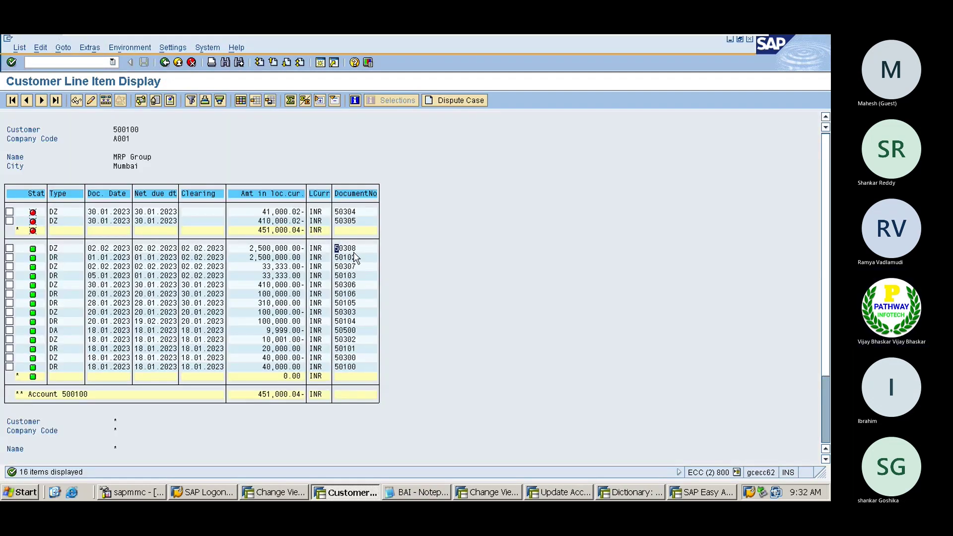
pyautogui.click(336, 266)
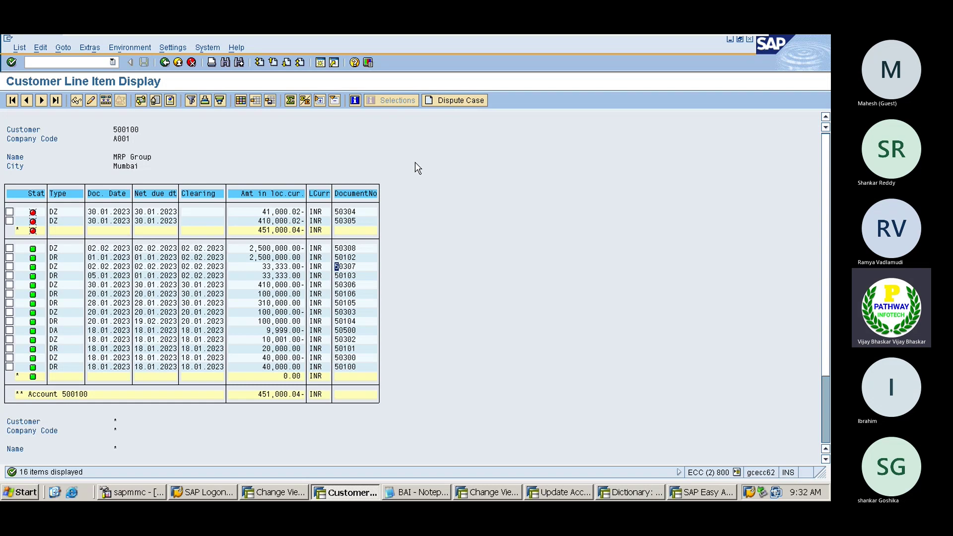
# - Run FBL3N for the open items of G/L account 200203 in company code A001 and check the account totals
pyautogui.click(271, 491)
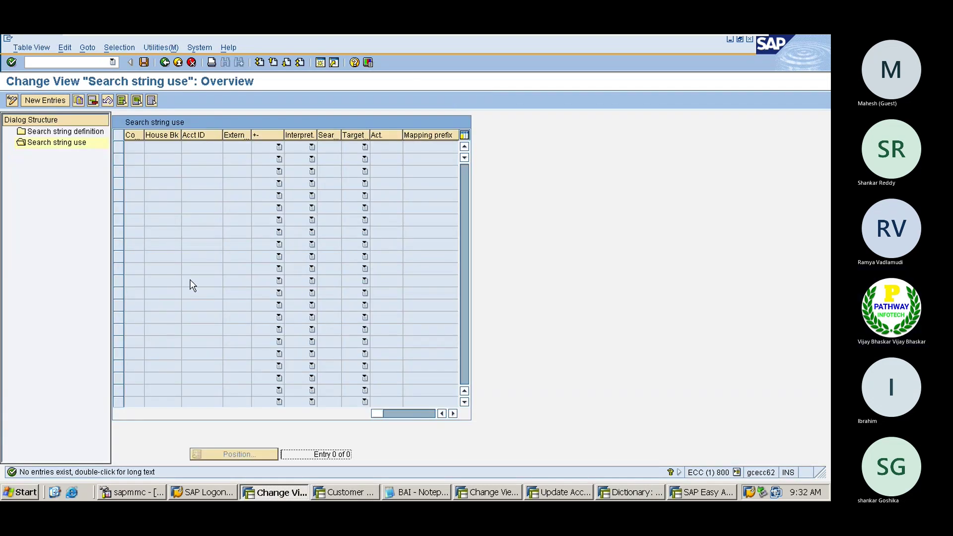
pyautogui.click(65, 62)
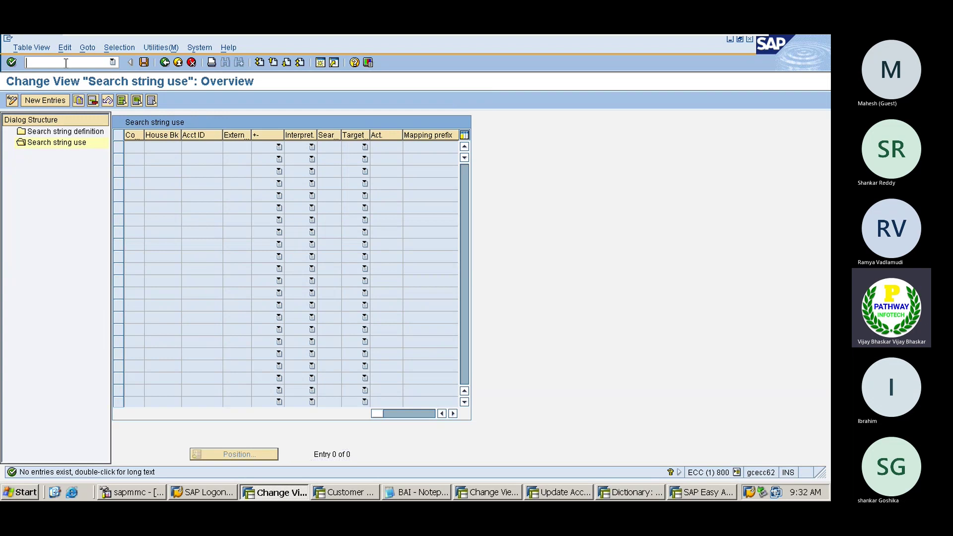
pyautogui.write('/nfb03')
pyautogui.press('BackSpace')
pyautogui.press('BackSpace')
pyautogui.write('l3')
pyautogui.press('Return')
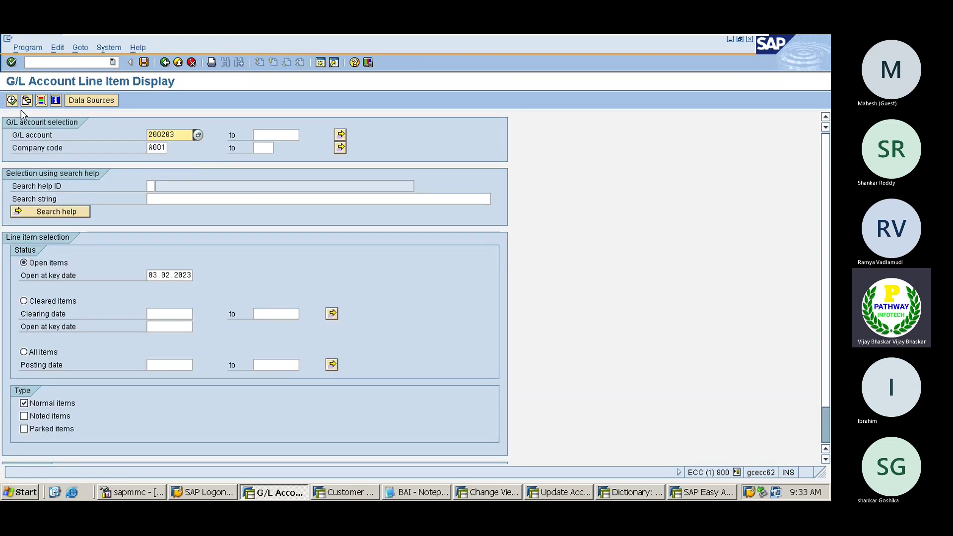
pyautogui.click(12, 100)
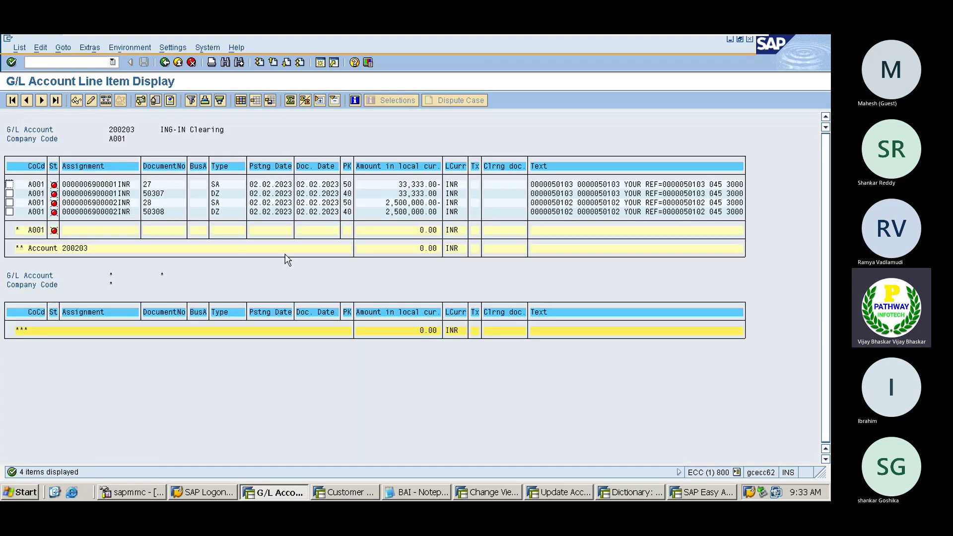
pyautogui.click(410, 229)
pyautogui.click(409, 249)
# - Display the open line items of G/L account 200200 in company code A001 and copy the subtotal amount
pyautogui.click(165, 63)
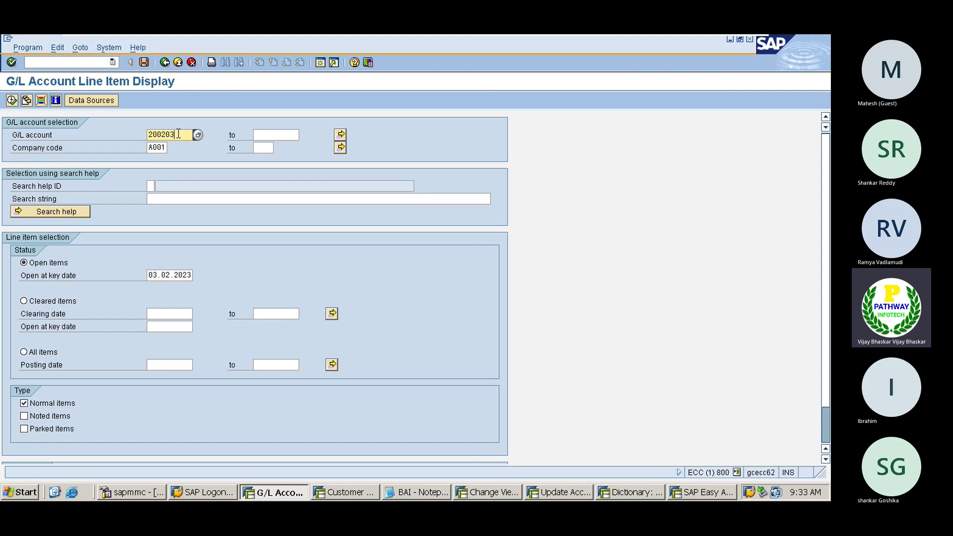
pyautogui.press('BackSpace')
pyautogui.write('0')
pyautogui.press('Return')
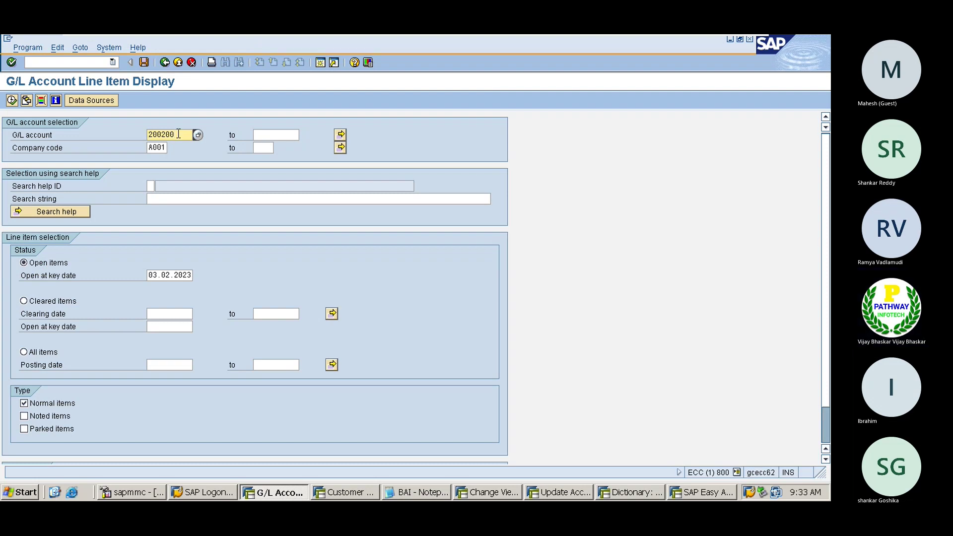
pyautogui.click(11, 100)
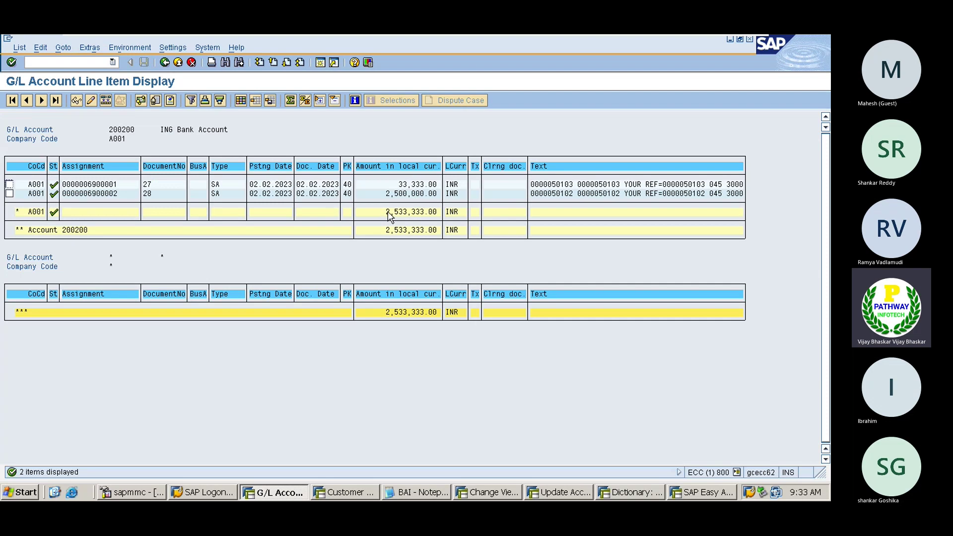
pyautogui.moveTo(386, 213); pyautogui.dragTo(437, 217)
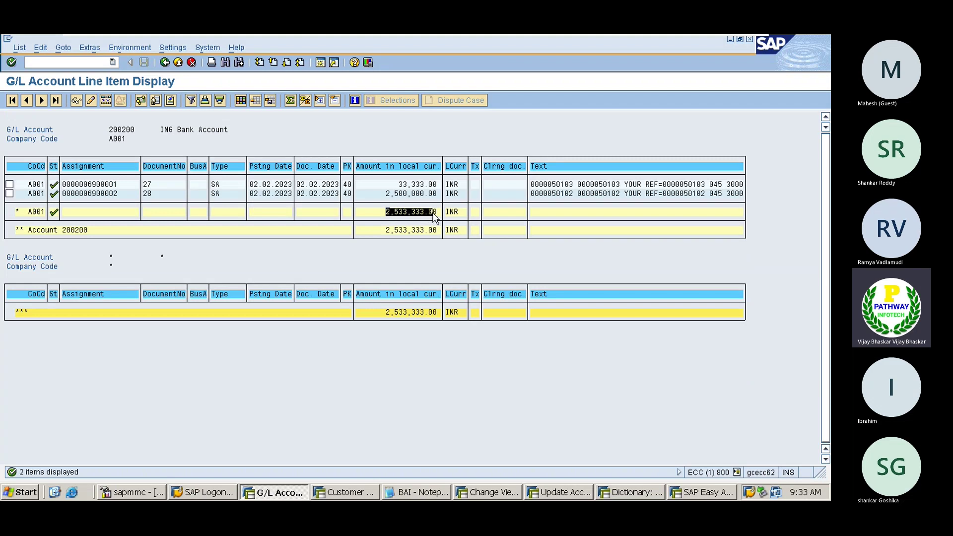
pyautogui.hotkey('ctrl', 'c')
# - Switch to the ECC and S4HANA Excel workbook and review the incoming payment posting rules for bank, clearing and customer accounts
pyautogui.moveTo(612, 35)
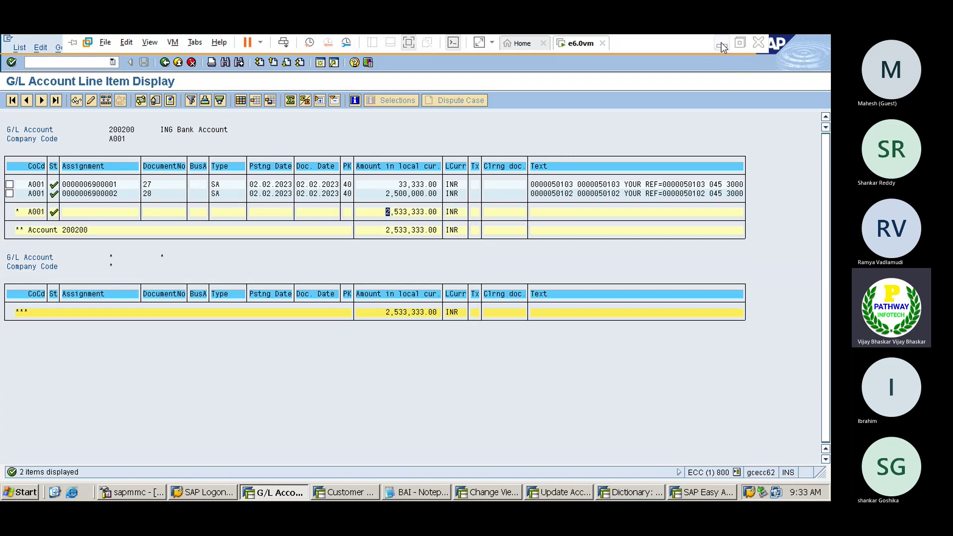
pyautogui.click(720, 45)
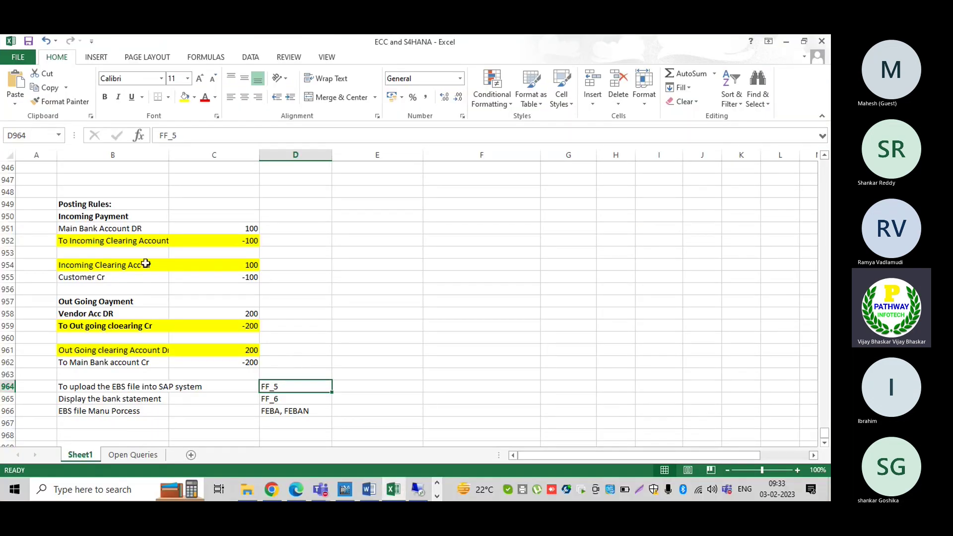
pyautogui.click(76, 249)
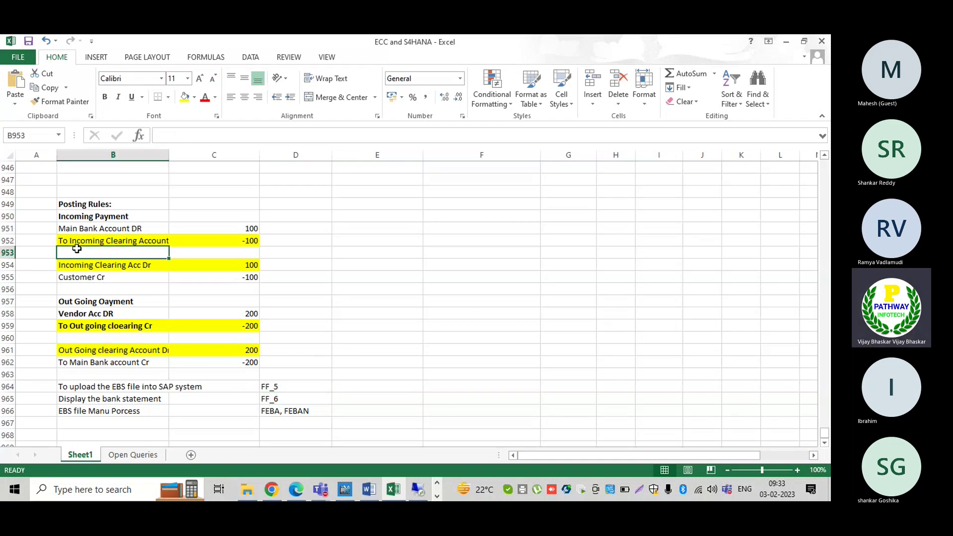
pyautogui.click(94, 244)
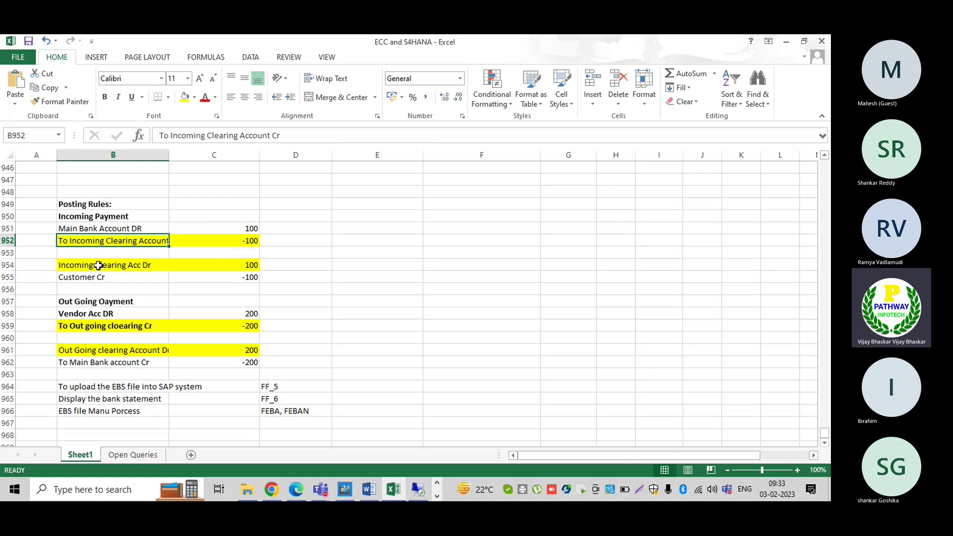
pyautogui.click(97, 266)
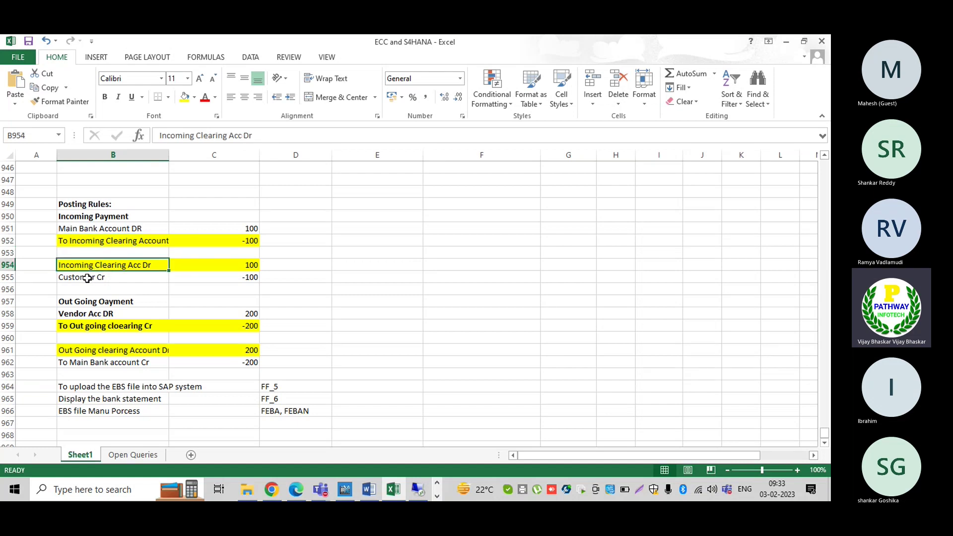
pyautogui.click(87, 279)
pyautogui.click(85, 230)
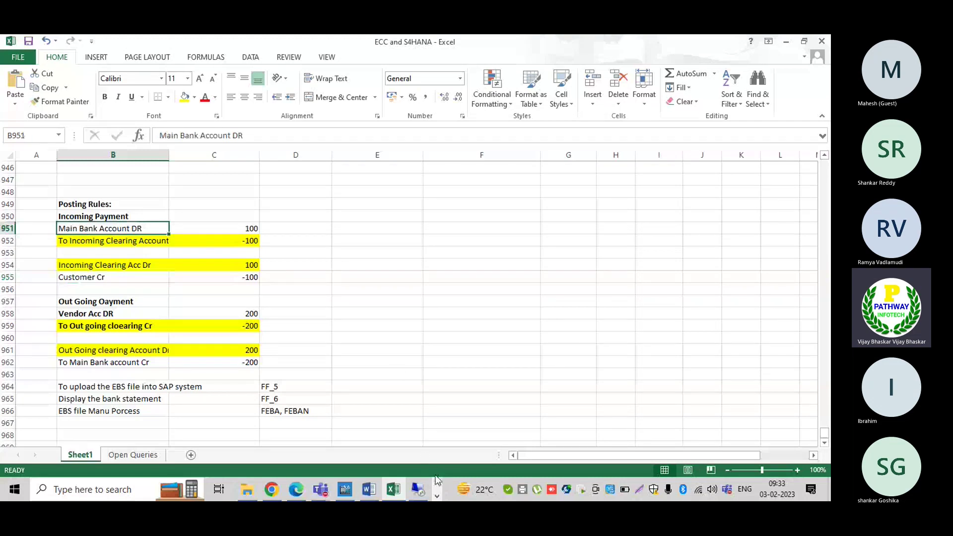
# - Return to the SAP line items of the ING Bank Account and copy the A001 subtotal amount again
pyautogui.click(437, 495)
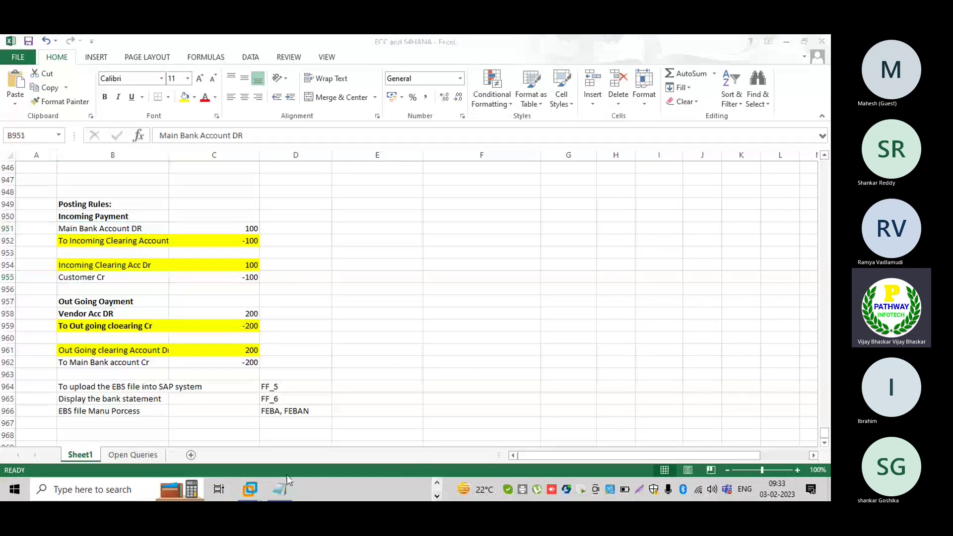
pyautogui.moveTo(283, 487)
pyautogui.click(317, 419)
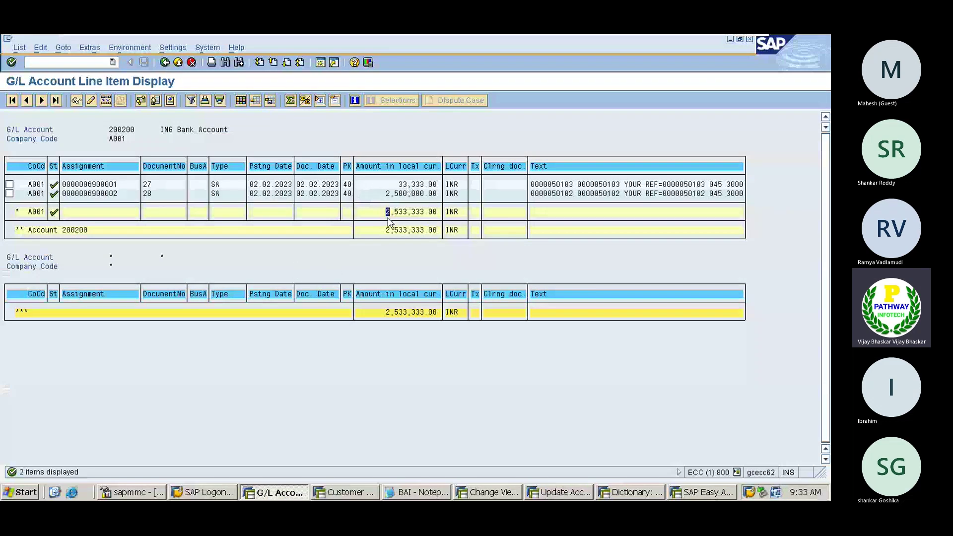
pyautogui.moveTo(385, 212); pyautogui.dragTo(440, 214)
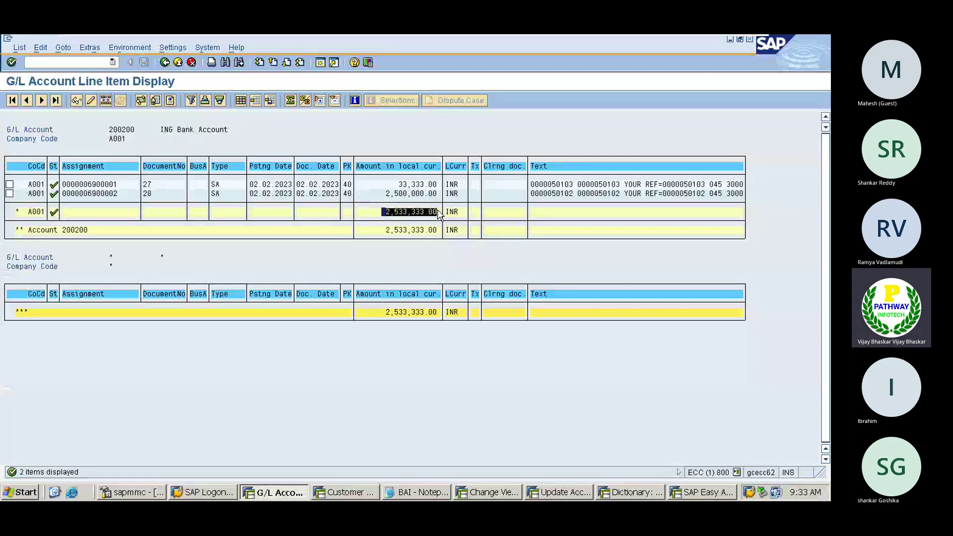
pyautogui.hotkey('ctrl', 'c')
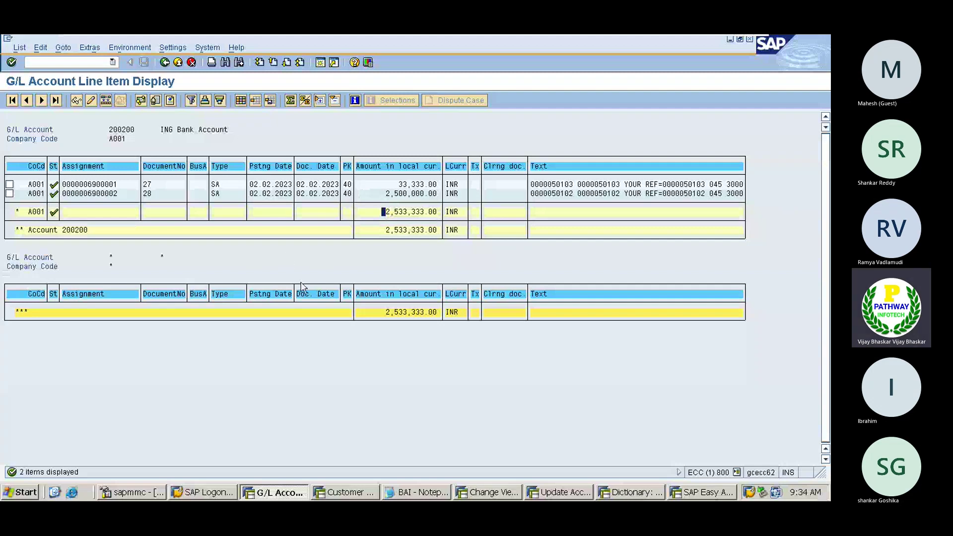
# - Examine the WIRE and ACH descriptions in the BAI file in Notepad and return to the bank statement posting log
pyautogui.click(408, 493)
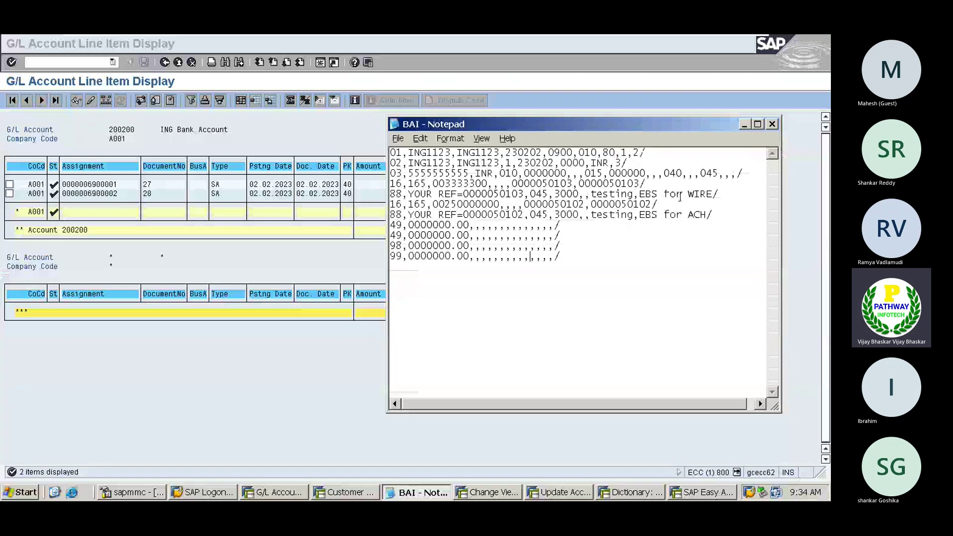
pyautogui.moveTo(689, 193); pyautogui.dragTo(712, 194)
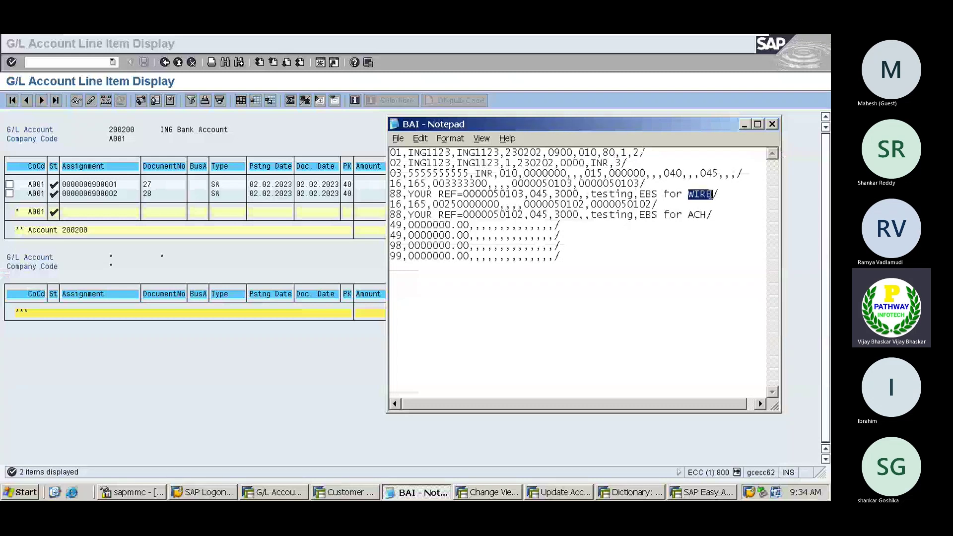
pyautogui.doubleClick(689, 215)
pyautogui.click(278, 377)
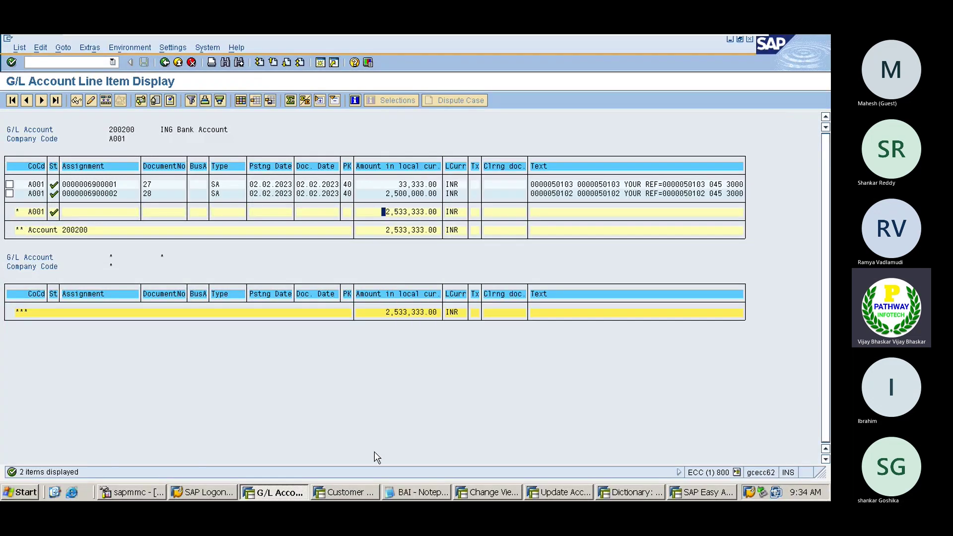
pyautogui.click(634, 493)
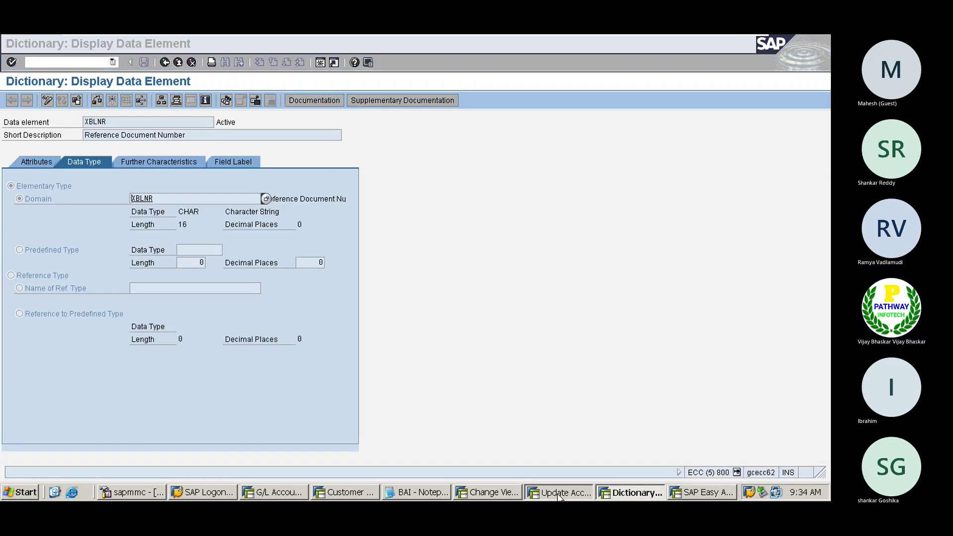
pyautogui.click(558, 492)
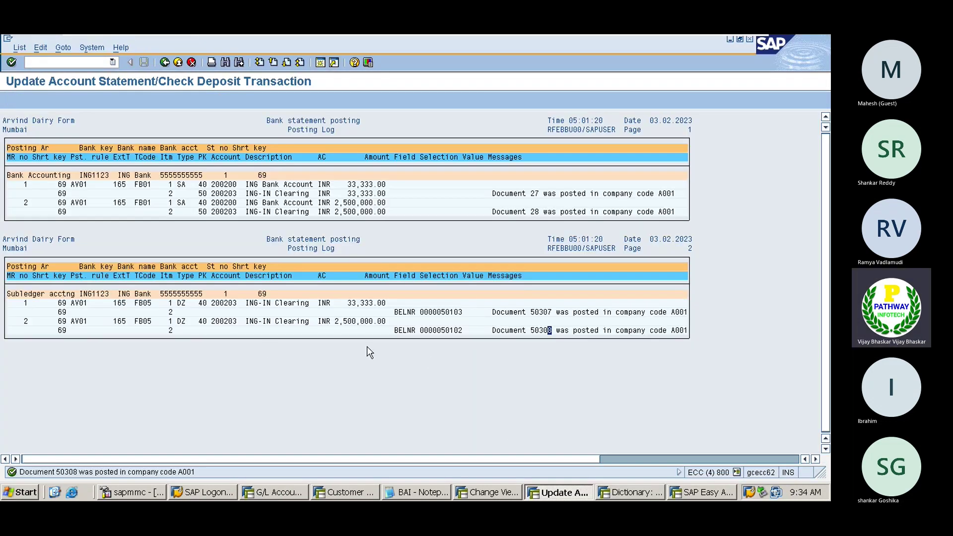
# - Open document 27 from the ING Bank Account line items and compare its text with the WIRE and ACH notes in the BAI file
pyautogui.click(297, 493)
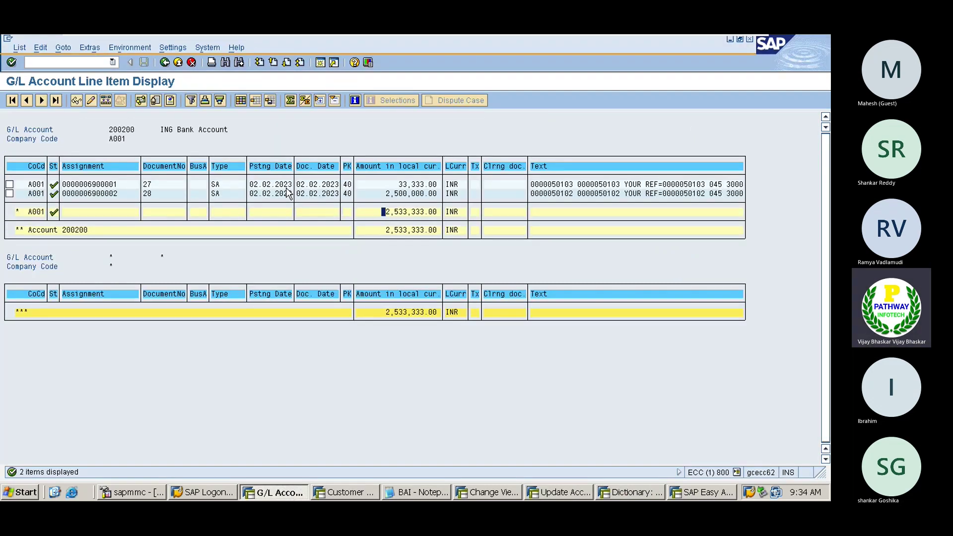
pyautogui.doubleClick(279, 185)
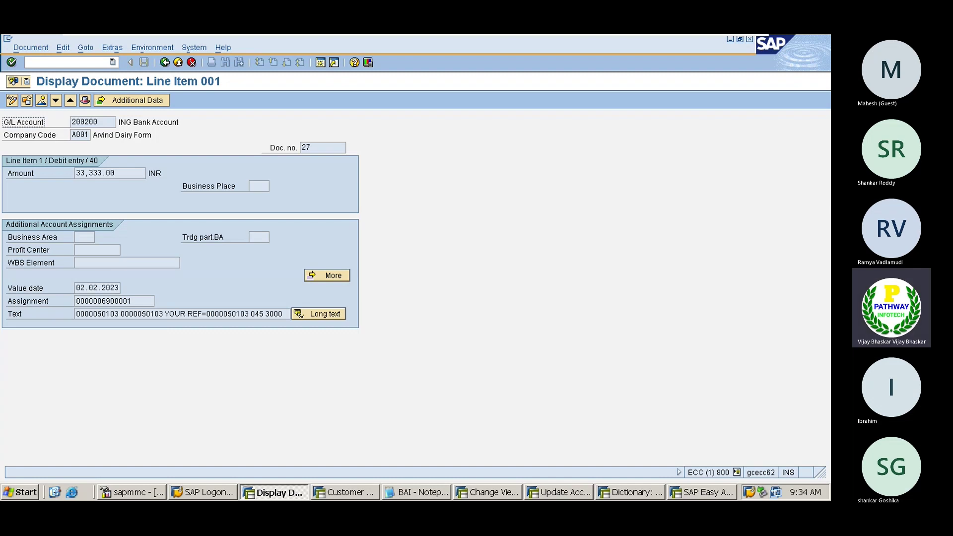
pyautogui.click(420, 492)
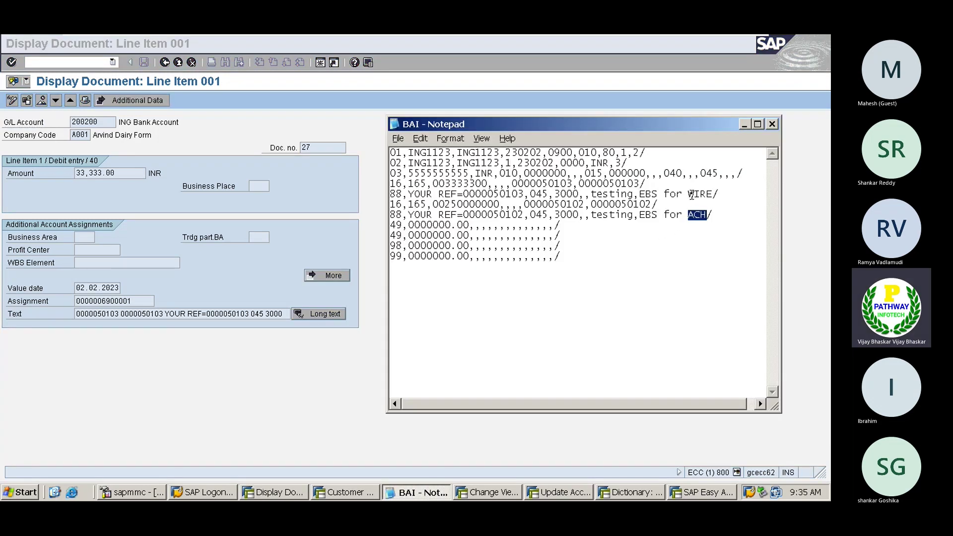
pyautogui.moveTo(688, 194); pyautogui.dragTo(712, 192)
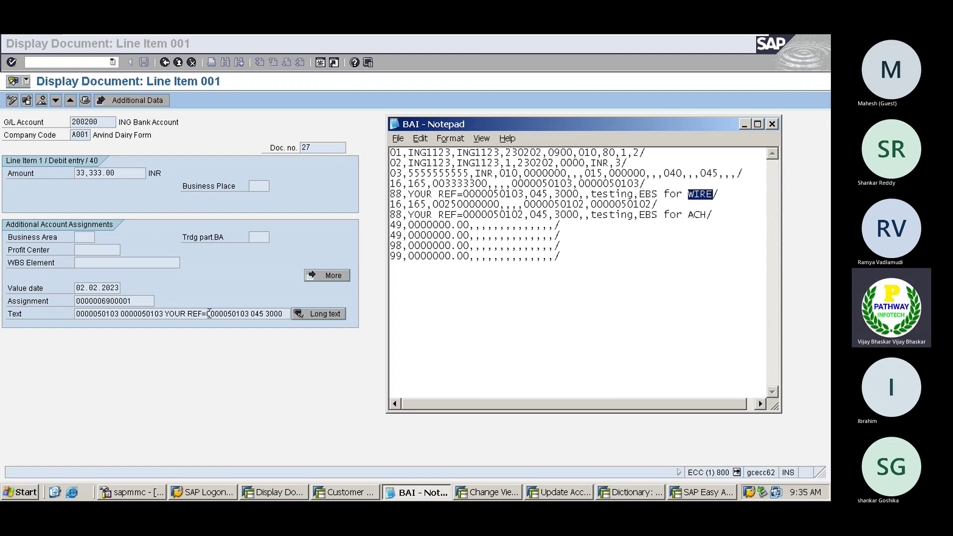
pyautogui.moveTo(688, 215); pyautogui.dragTo(707, 216)
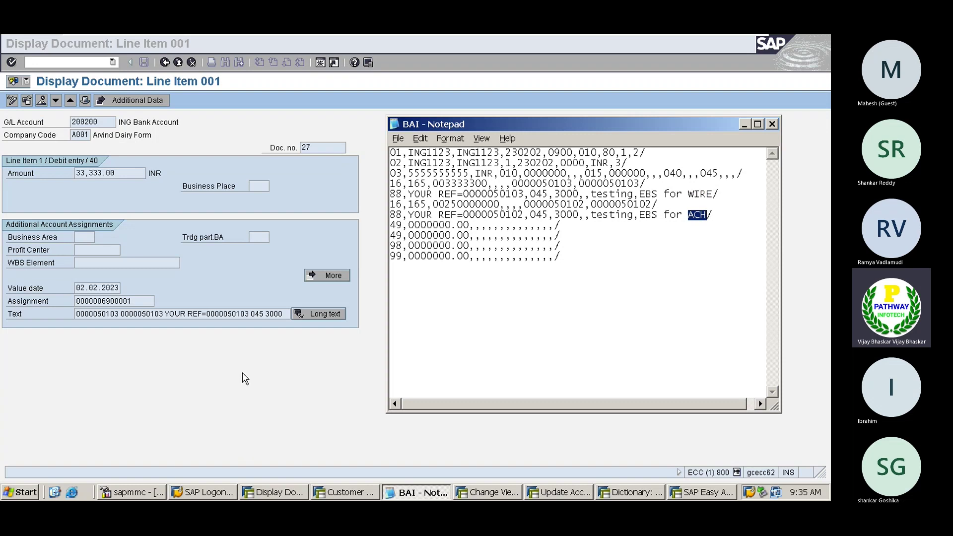
pyautogui.click(215, 377)
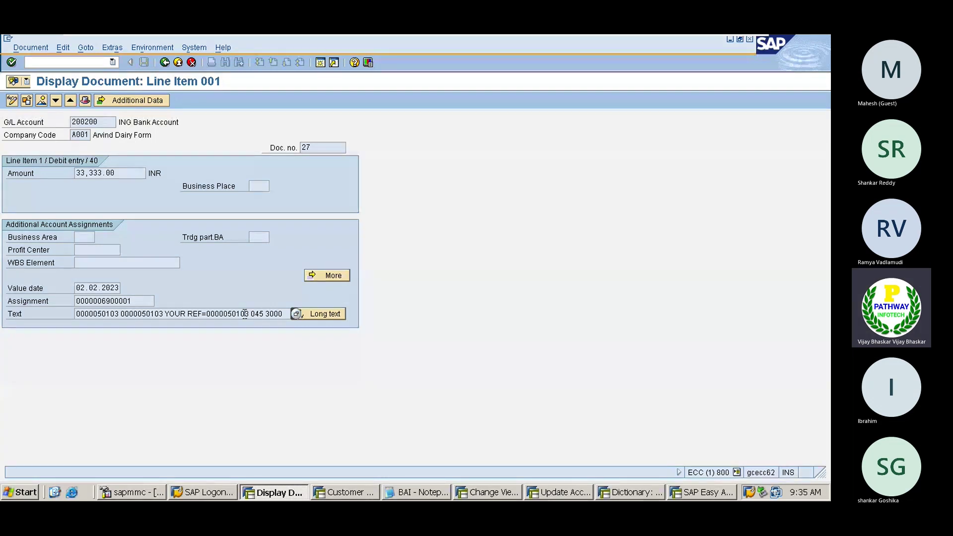
pyautogui.click(244, 313)
# - Go to the session showing data element XBLNR and start transaction OTPM there
pyautogui.click(342, 493)
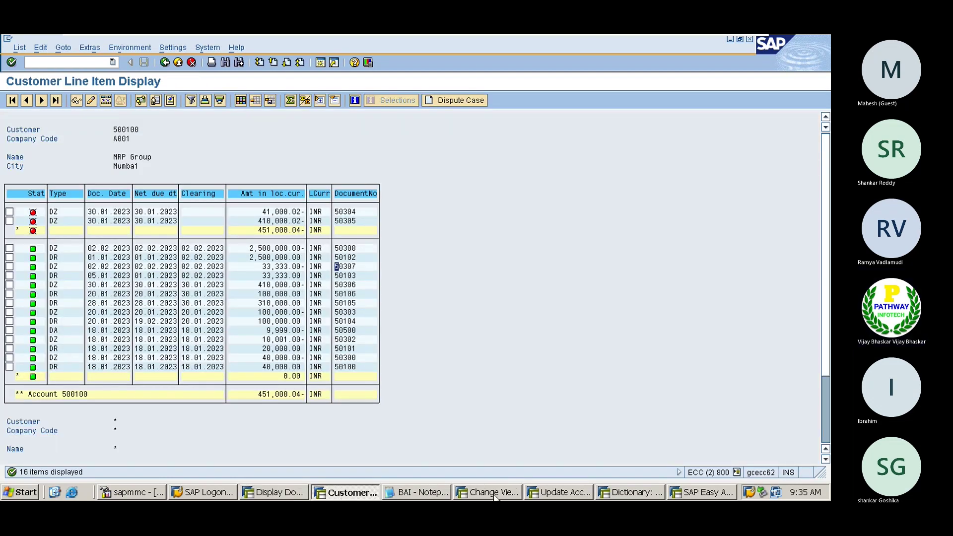
pyautogui.click(494, 495)
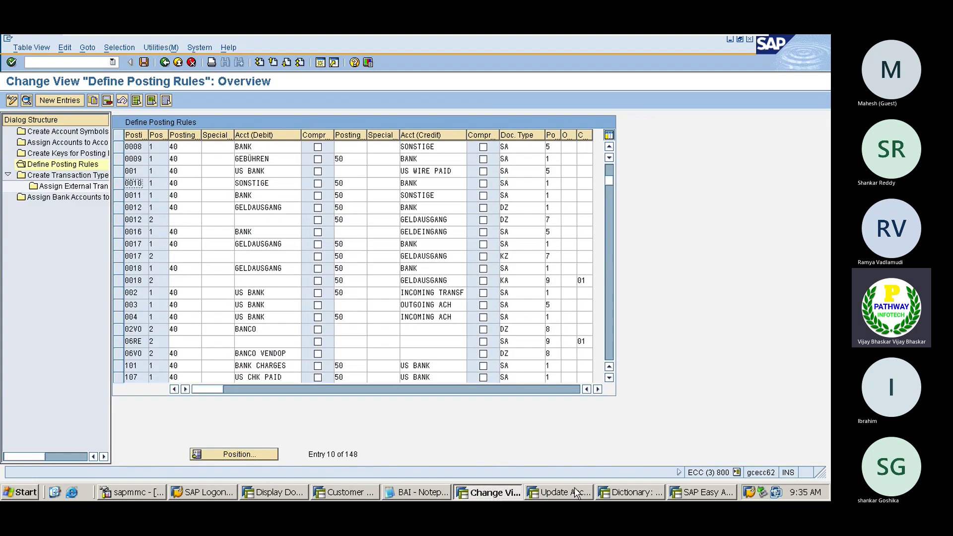
pyautogui.click(573, 490)
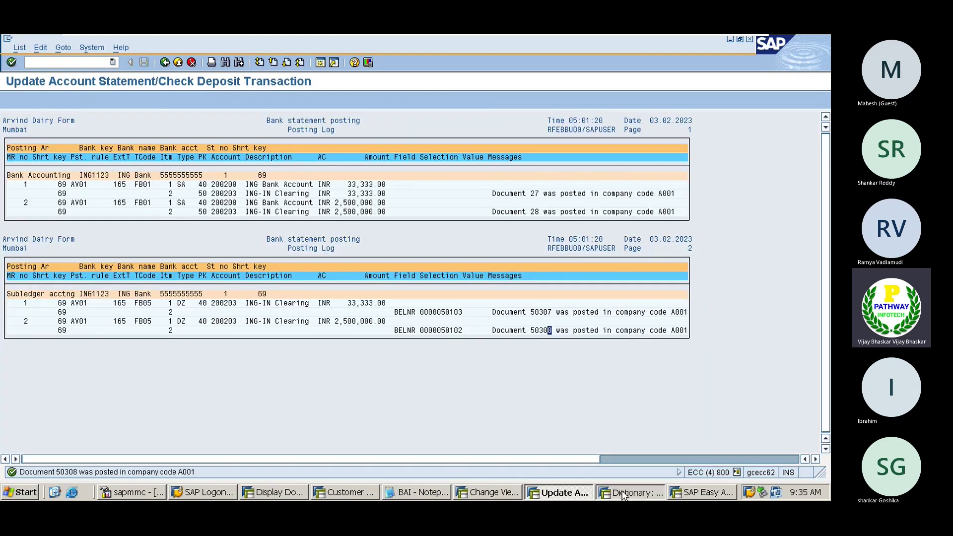
pyautogui.click(623, 494)
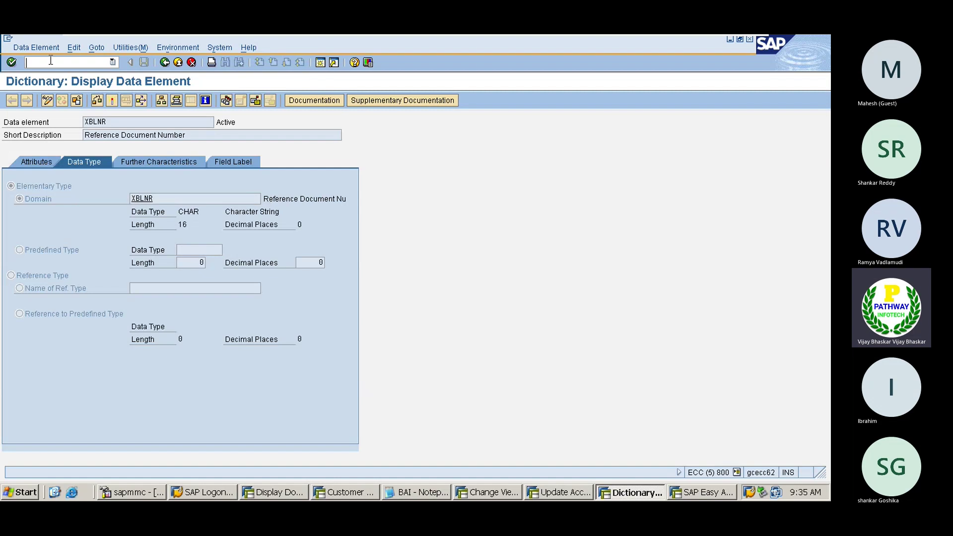
pyautogui.write('/notpm')
pyautogui.press('Return')
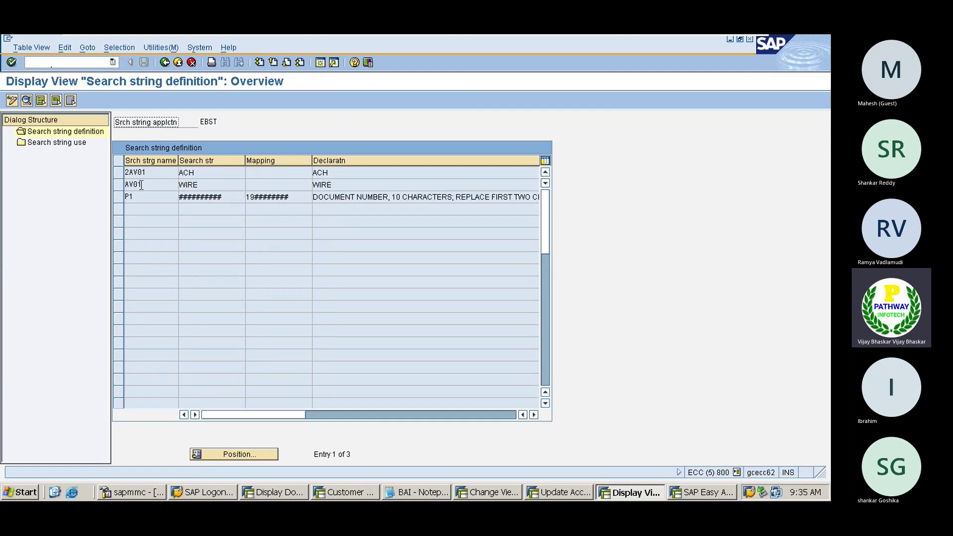
# - Open Search string use in change mode and begin a new entry
pyautogui.doubleClick(75, 143)
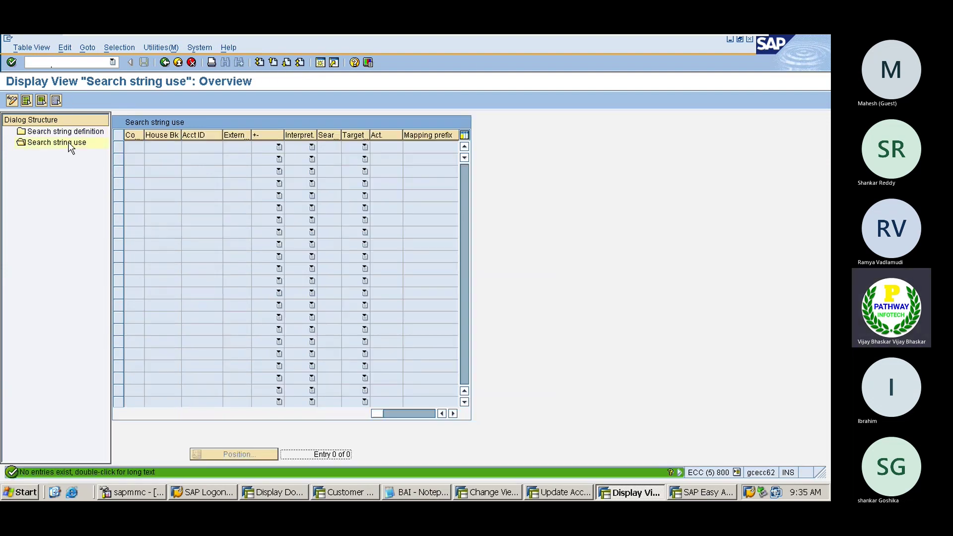
pyautogui.click(12, 100)
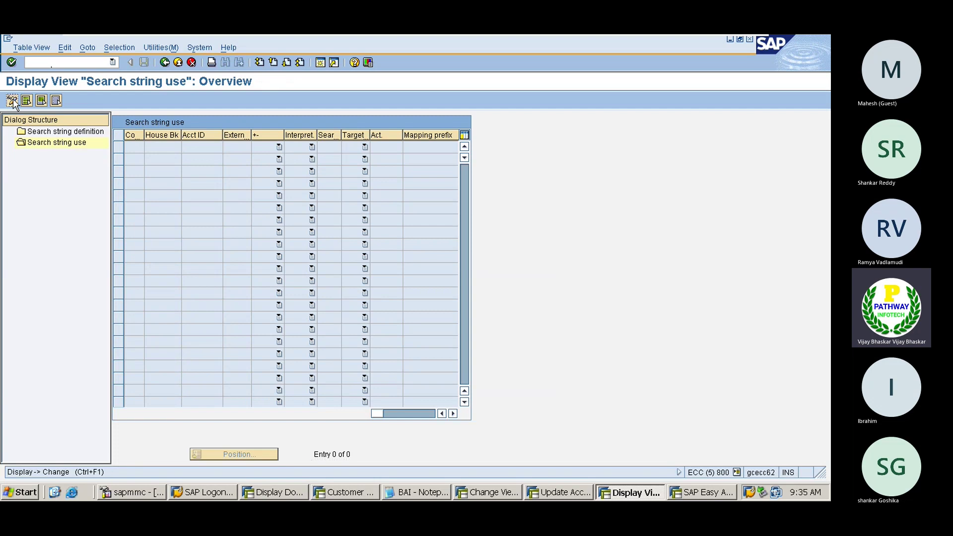
pyautogui.click(45, 100)
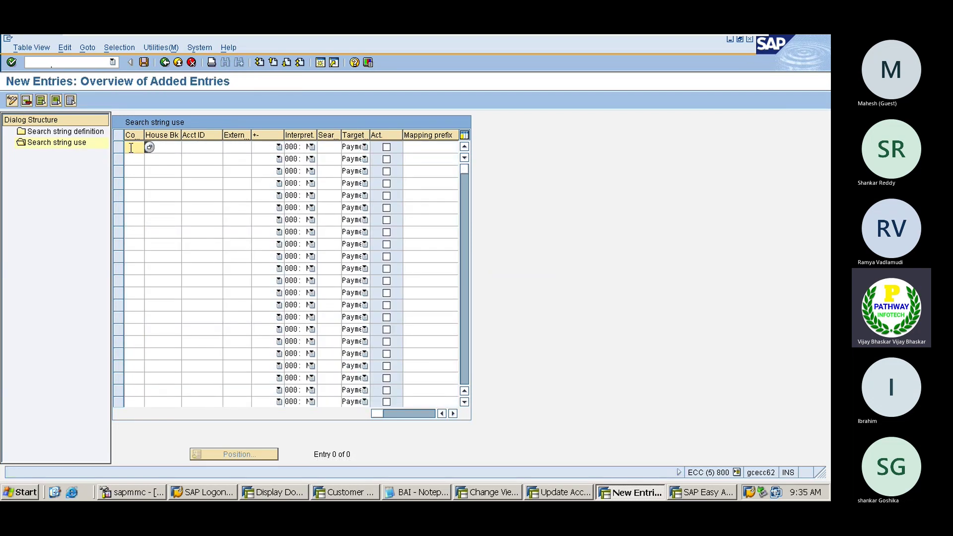
pyautogui.write('A')
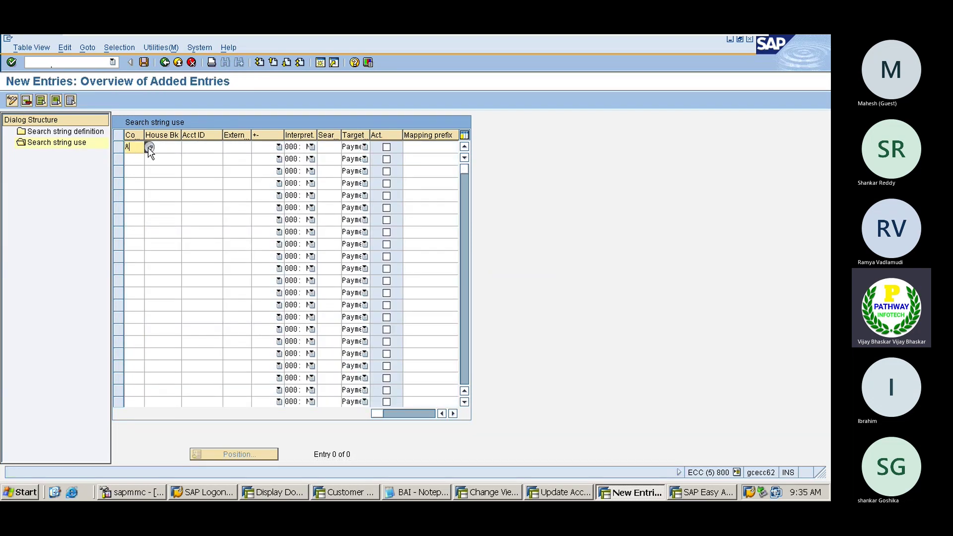
# - Search the company code value list for the matching house bank and account ID, then close it
pyautogui.click(149, 147)
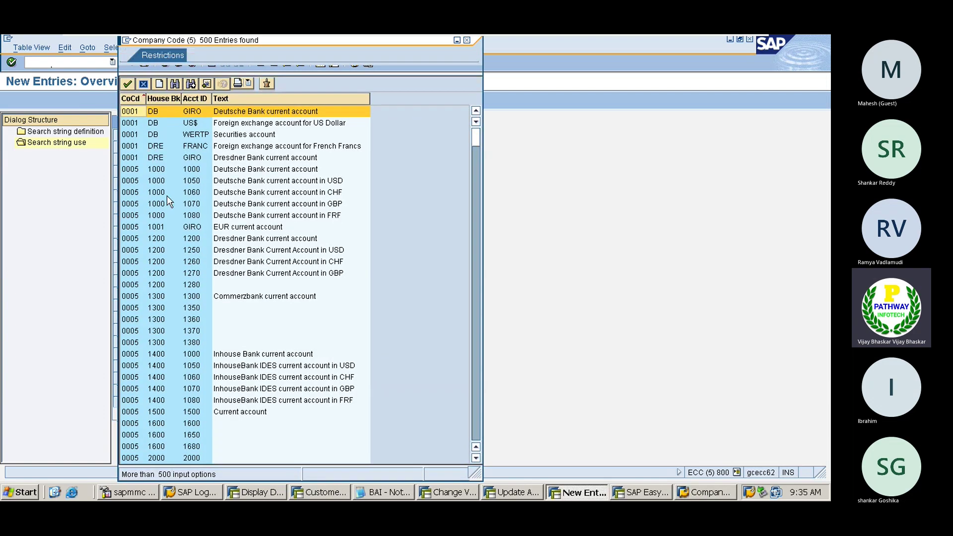
pyautogui.click(474, 409)
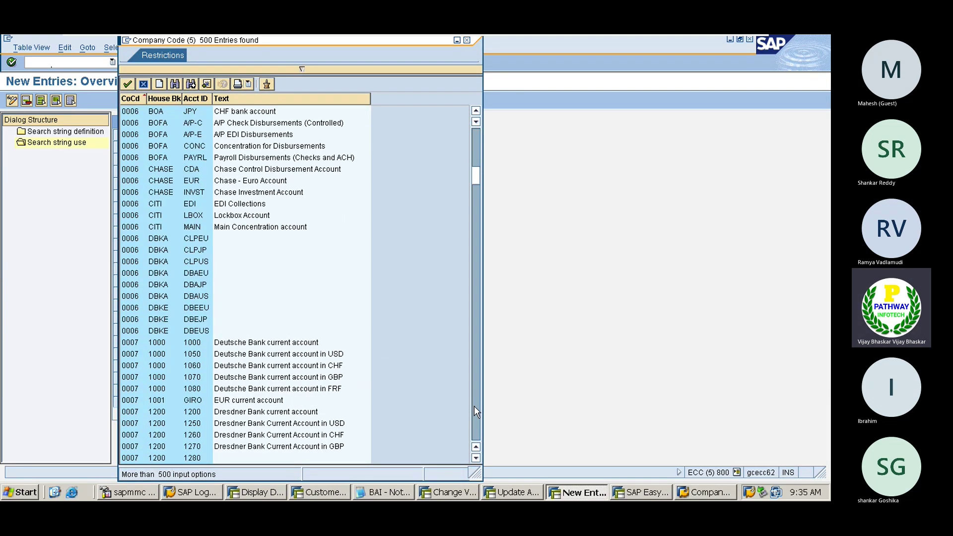
pyautogui.click(474, 406)
pyautogui.click(474, 406)
pyautogui.click(474, 406)
pyautogui.click(474, 407)
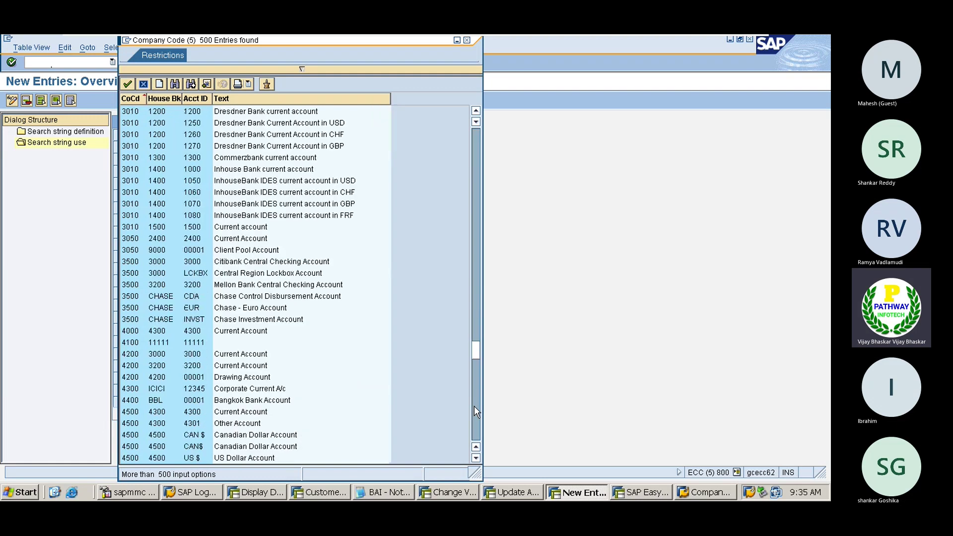
pyautogui.click(474, 405)
pyautogui.click(474, 408)
pyautogui.click(474, 420)
pyautogui.click(475, 431)
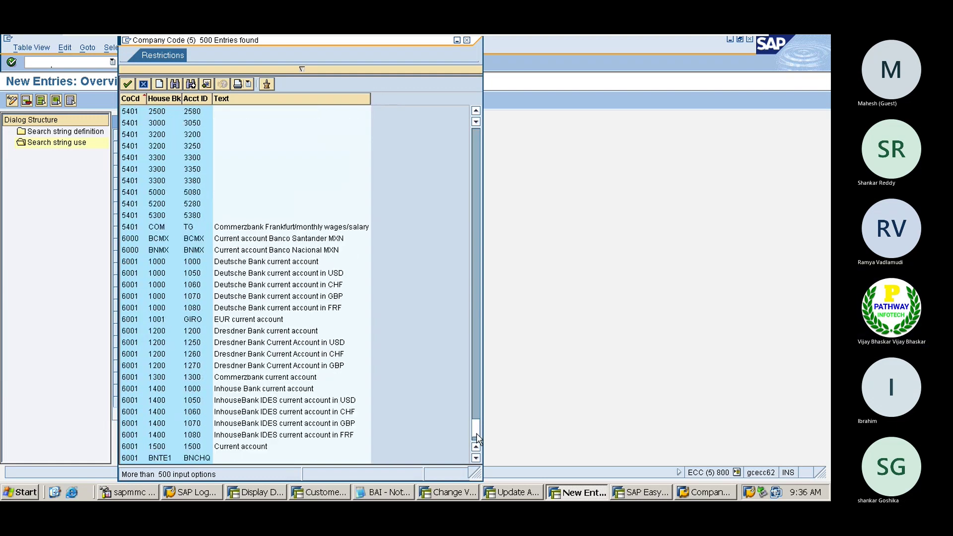
pyautogui.click(466, 40)
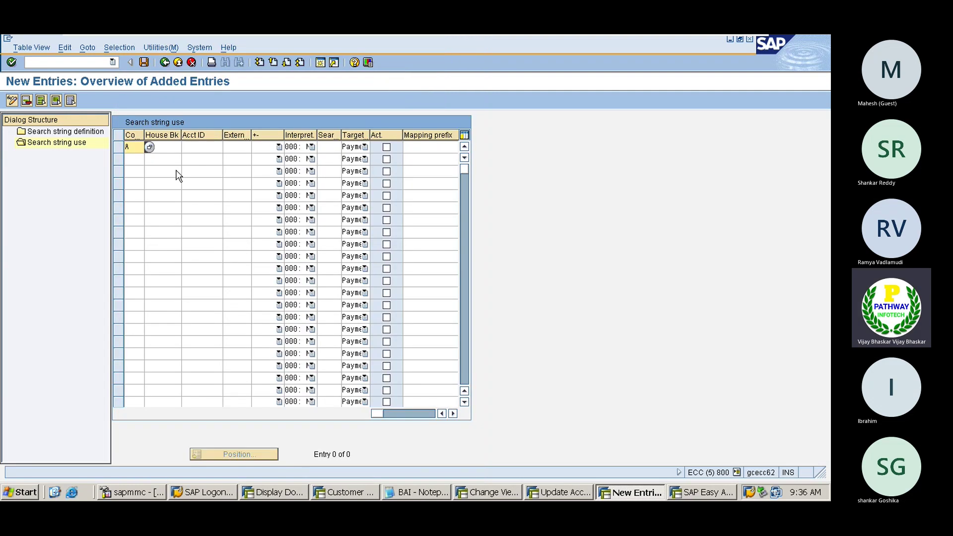
# - Set the new entry's company code to A001, house bank to ING and account ID to INGC
pyautogui.write('001')
pyautogui.press('Tab')
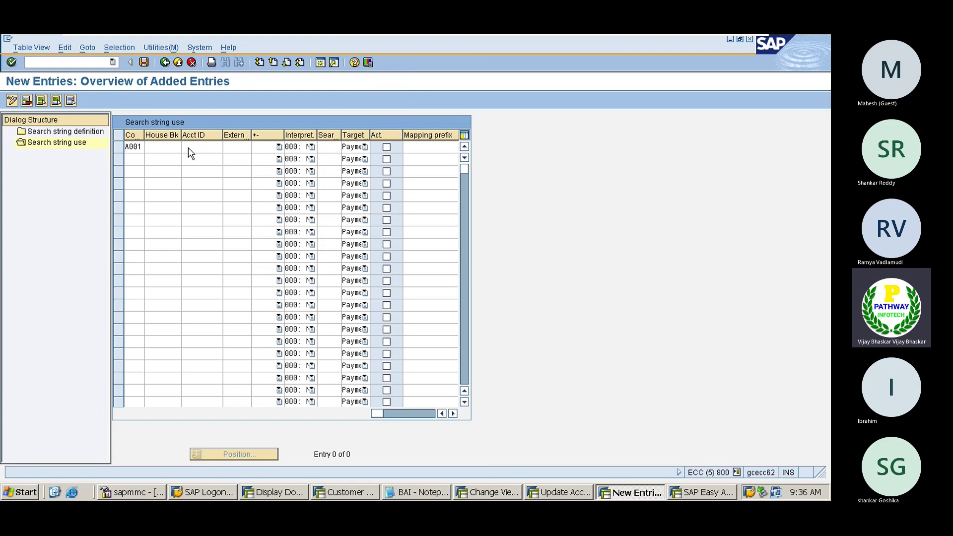
pyautogui.click(187, 147)
pyautogui.doubleClick(132, 149)
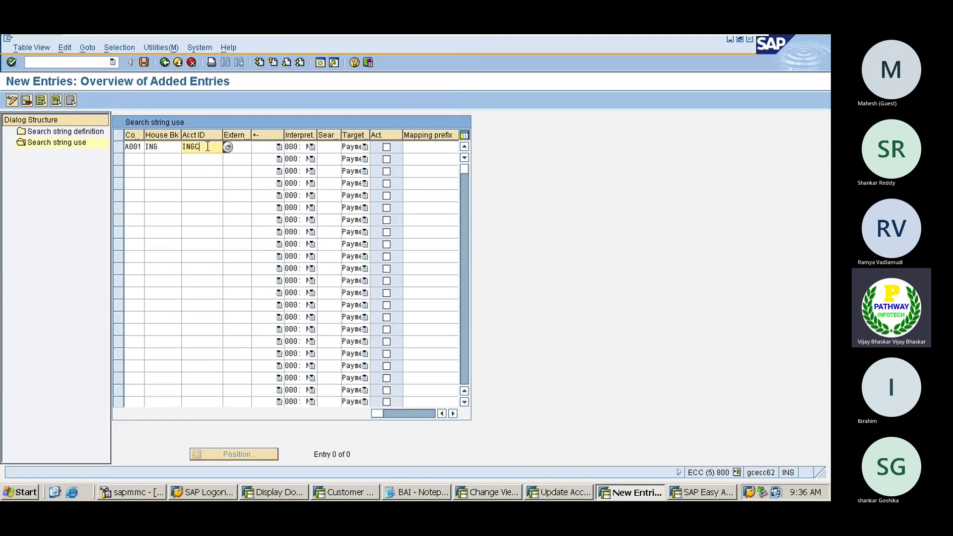
# - Check the external transaction types assigned to BAI and set the new entry's external transaction to 165 with a positive value
pyautogui.click(240, 146)
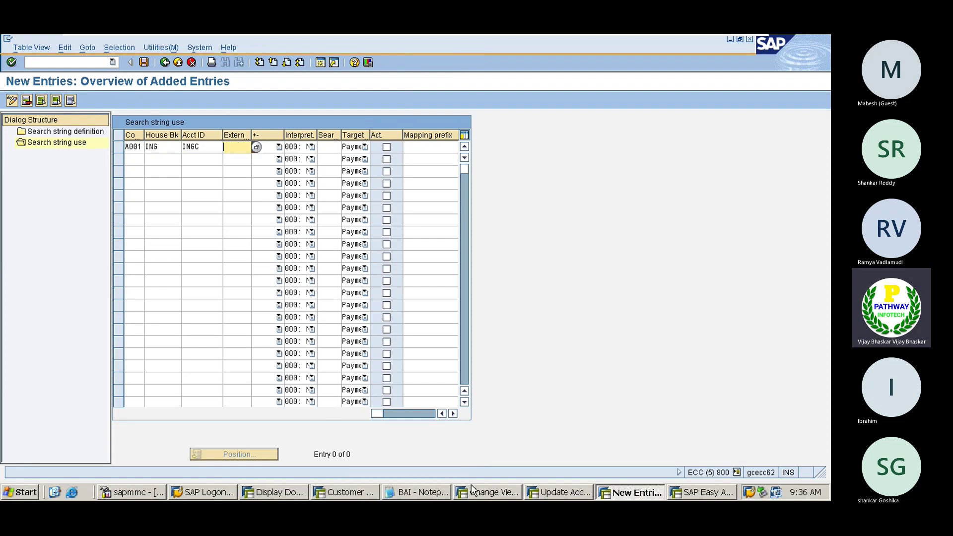
pyautogui.click(480, 494)
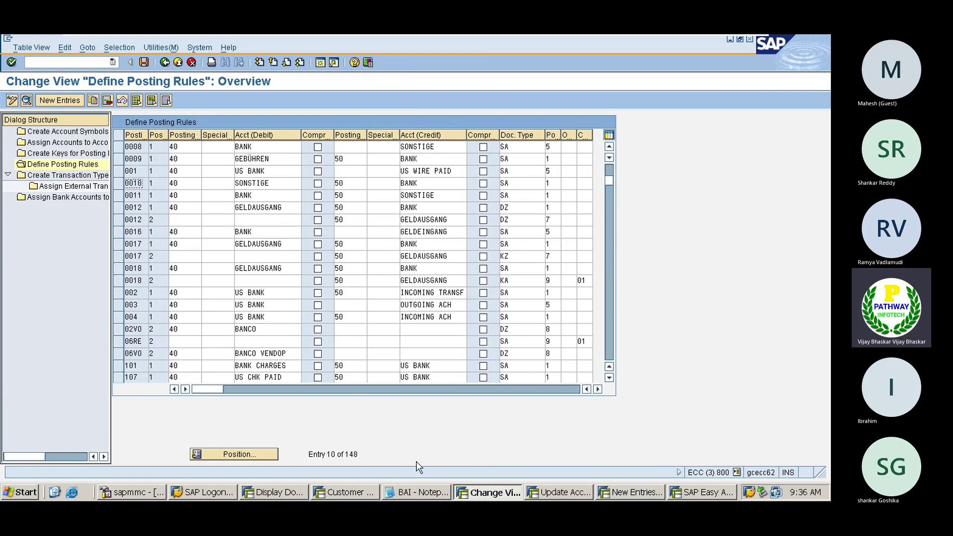
pyautogui.doubleClick(68, 175)
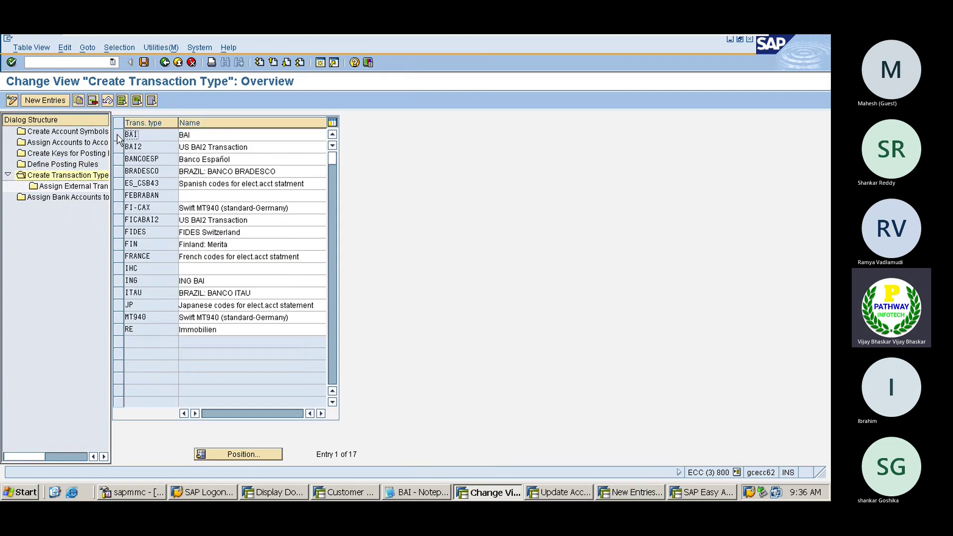
pyautogui.doubleClick(68, 187)
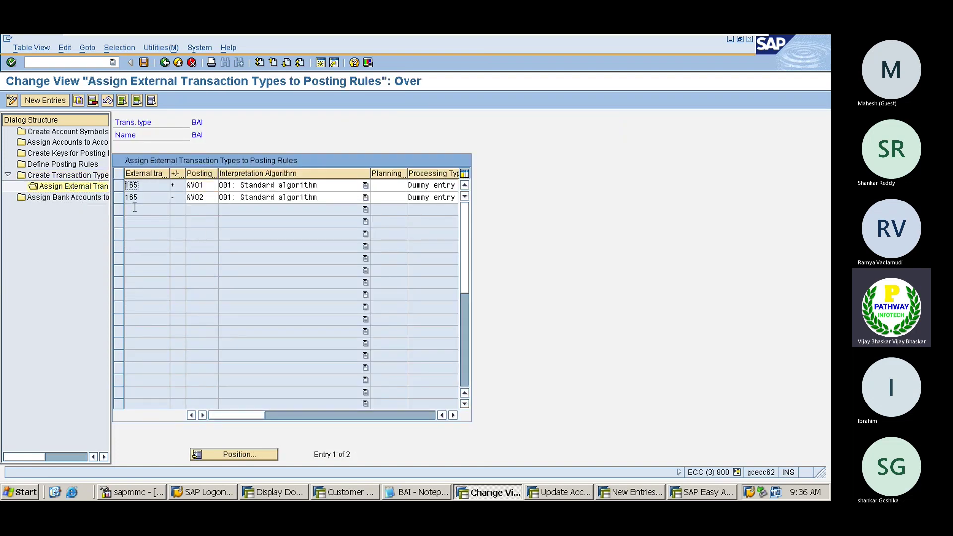
pyautogui.hotkey('alt', 'Tab')
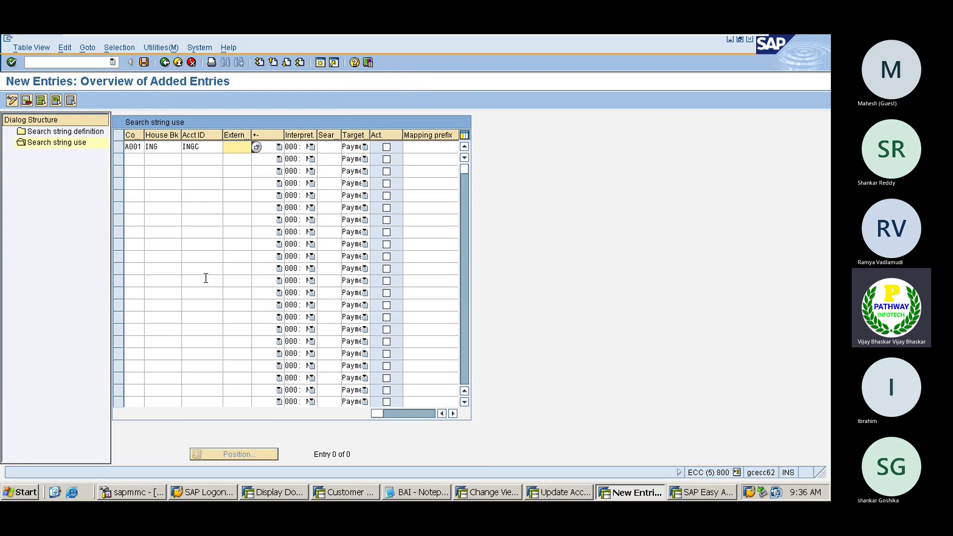
pyautogui.write('165')
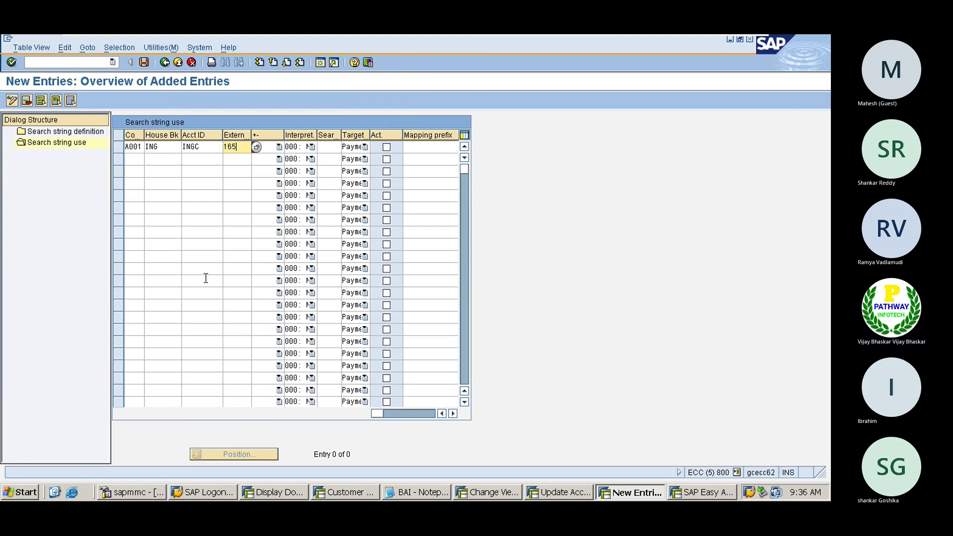
pyautogui.press('Tab')
pyautogui.click(263, 146)
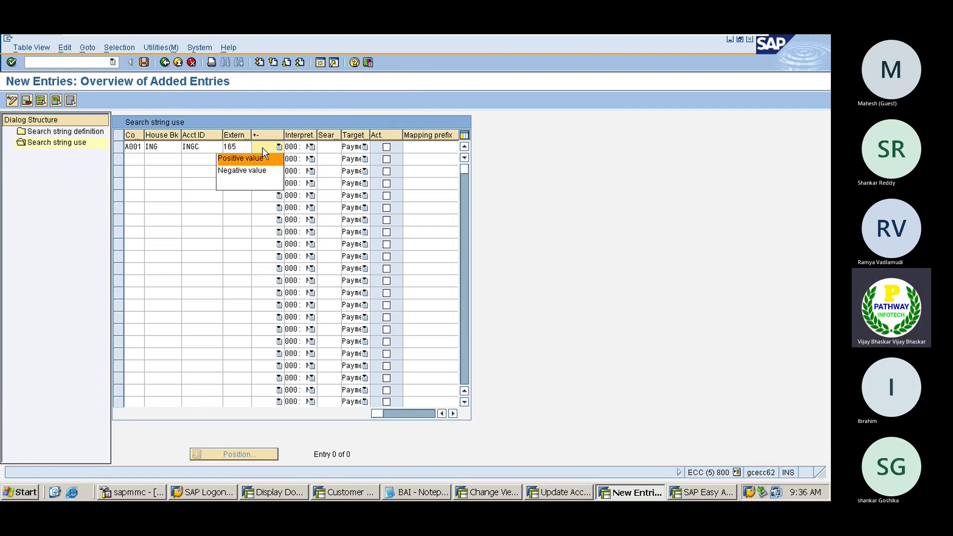
pyautogui.click(249, 158)
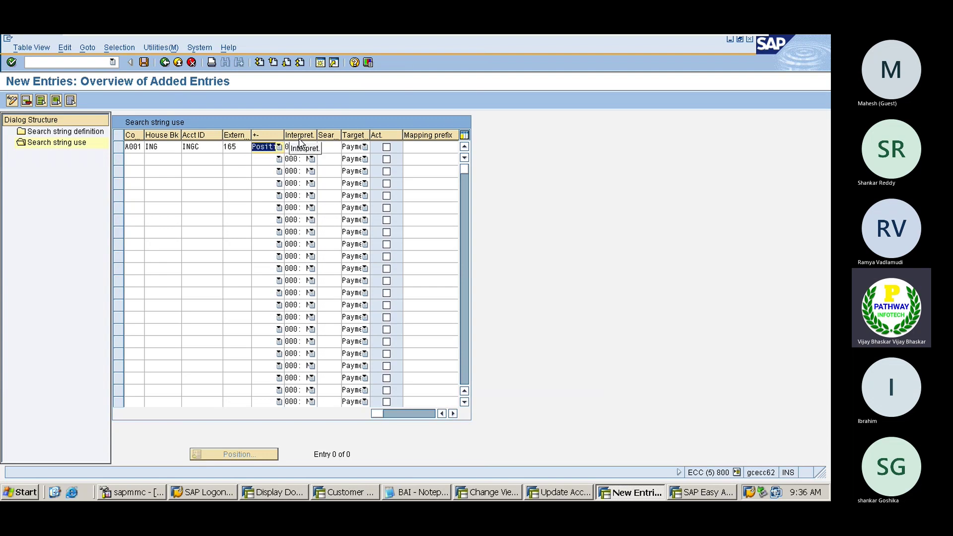
# - Assign search string 2AV01 (ACH) to the new A001 search string use entry
pyautogui.click(328, 147)
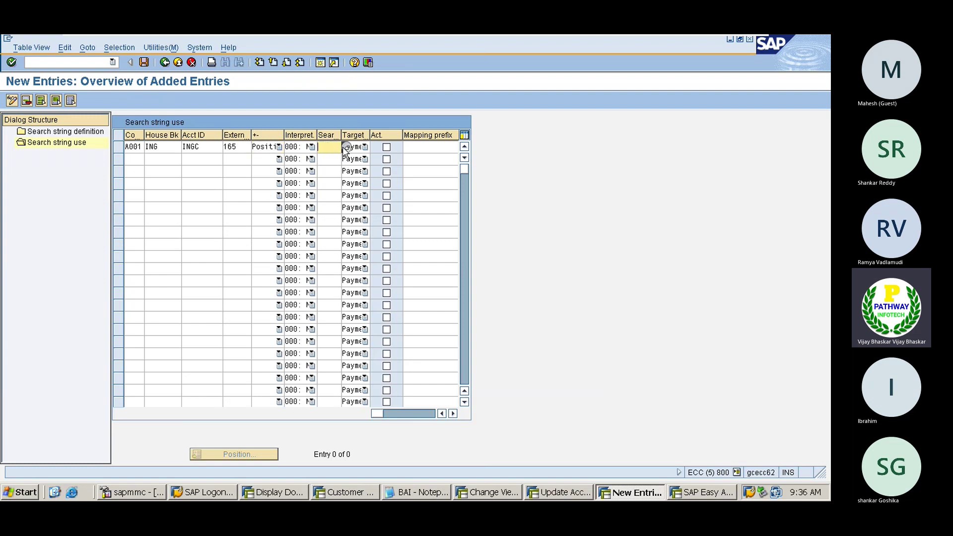
pyautogui.click(338, 147)
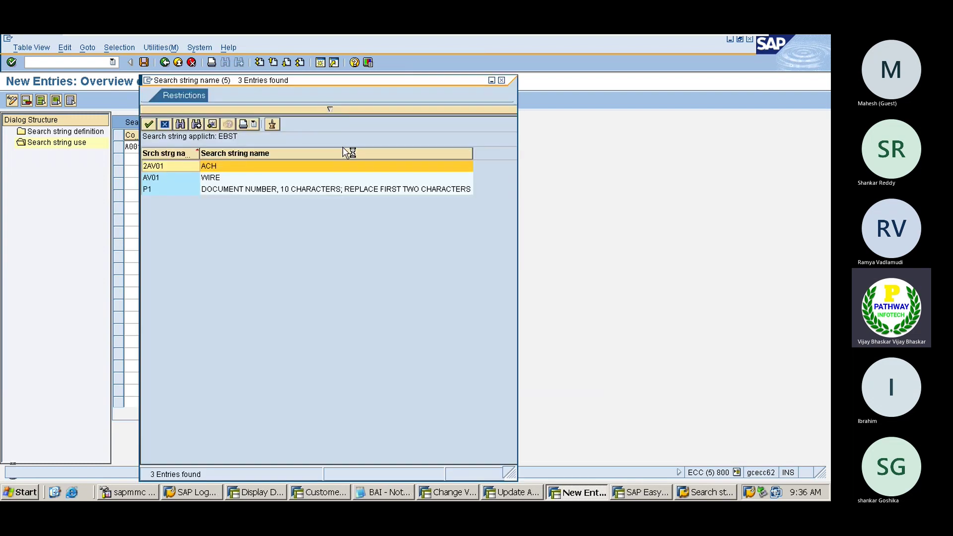
pyautogui.doubleClick(165, 168)
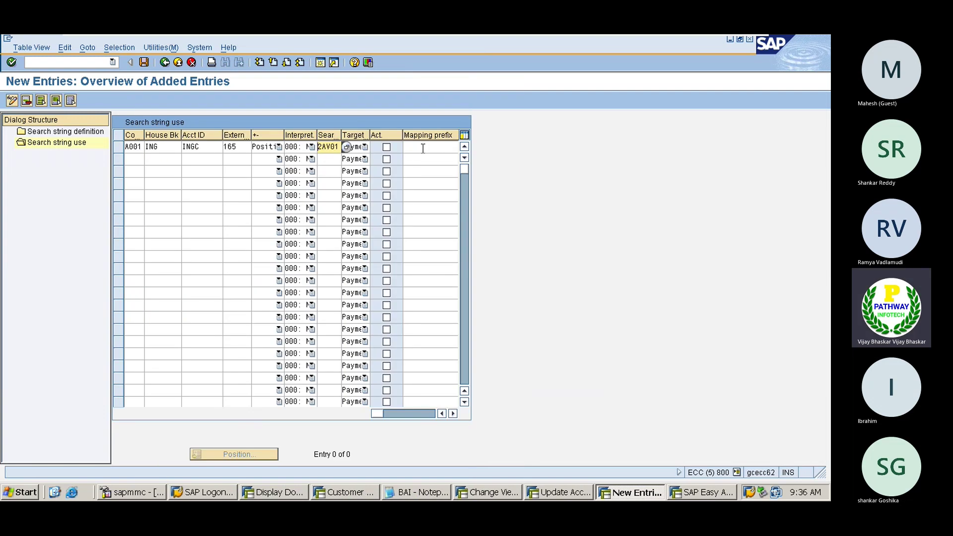
# - Copy posting rule AV01 of positive transaction 165 into the entry's mapping prefix and mark the entry as active
pyautogui.click(452, 414)
pyautogui.click(378, 413)
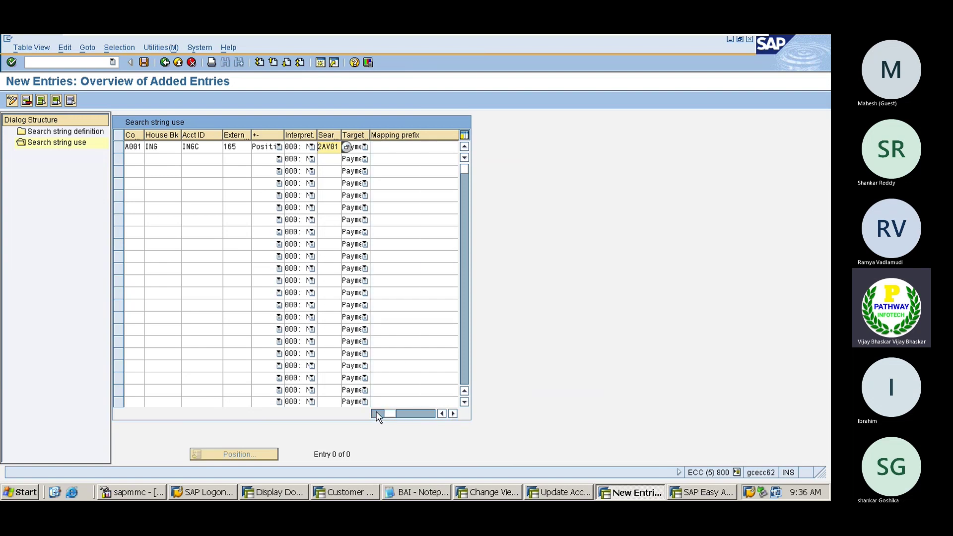
pyautogui.click(414, 148)
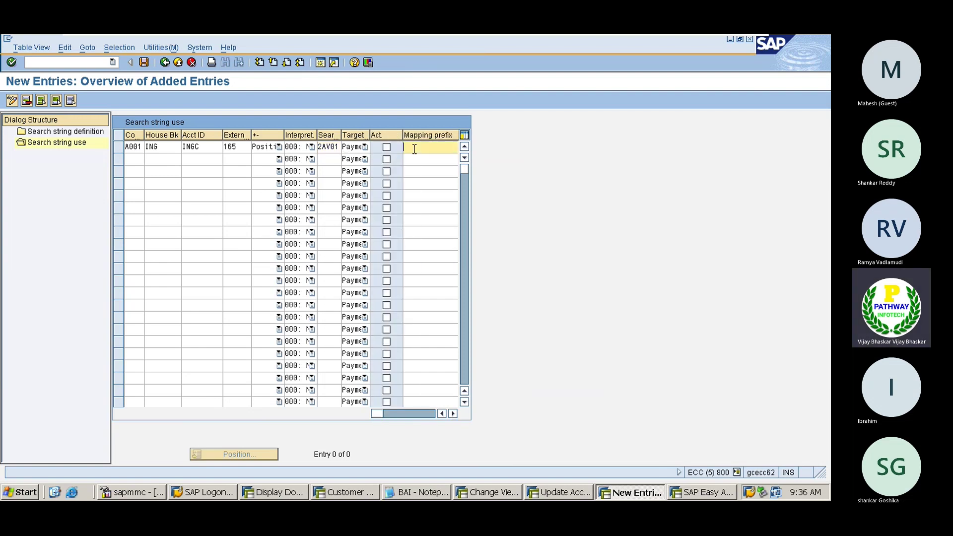
pyautogui.hotkey('alt', 'Tab')
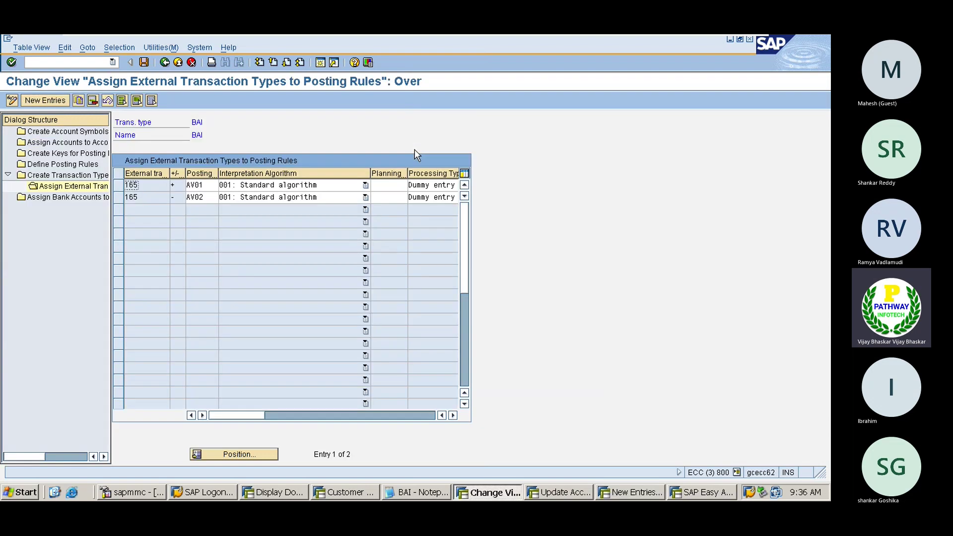
pyautogui.click(206, 186)
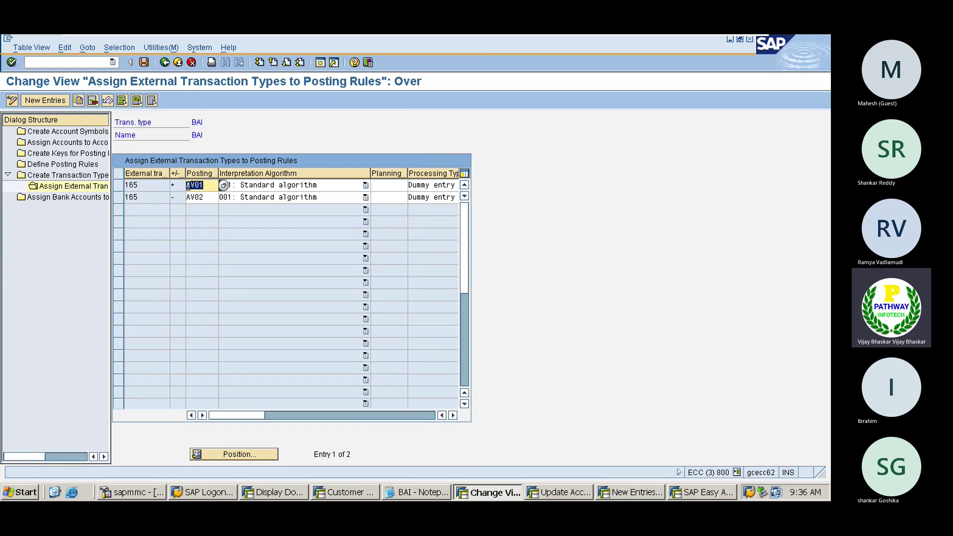
pyautogui.hotkey('alt', 'Tab')
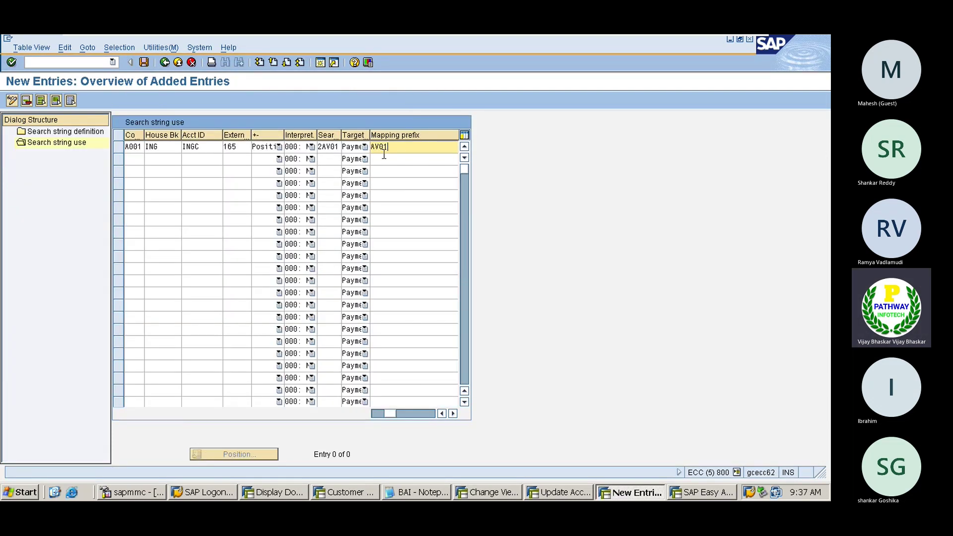
pyautogui.press('Tab')
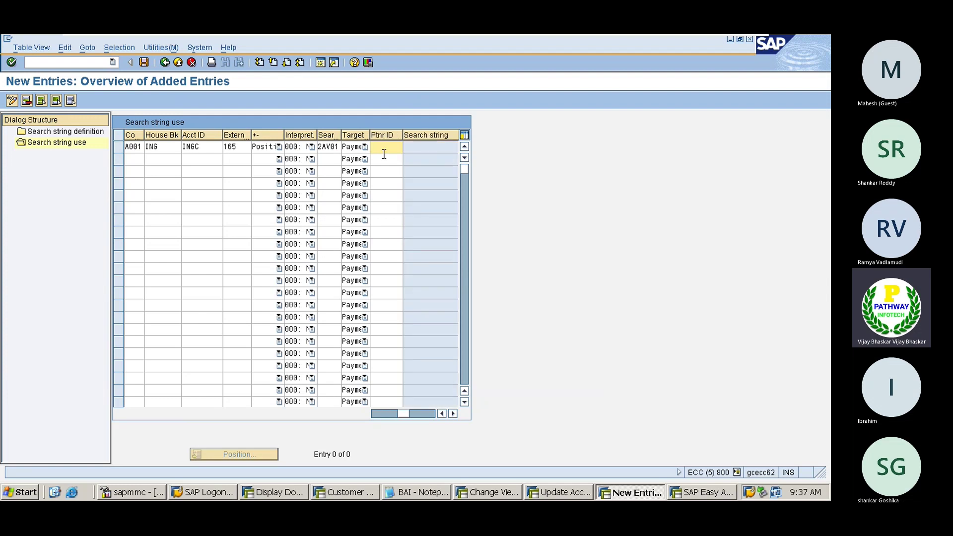
pyautogui.click(381, 413)
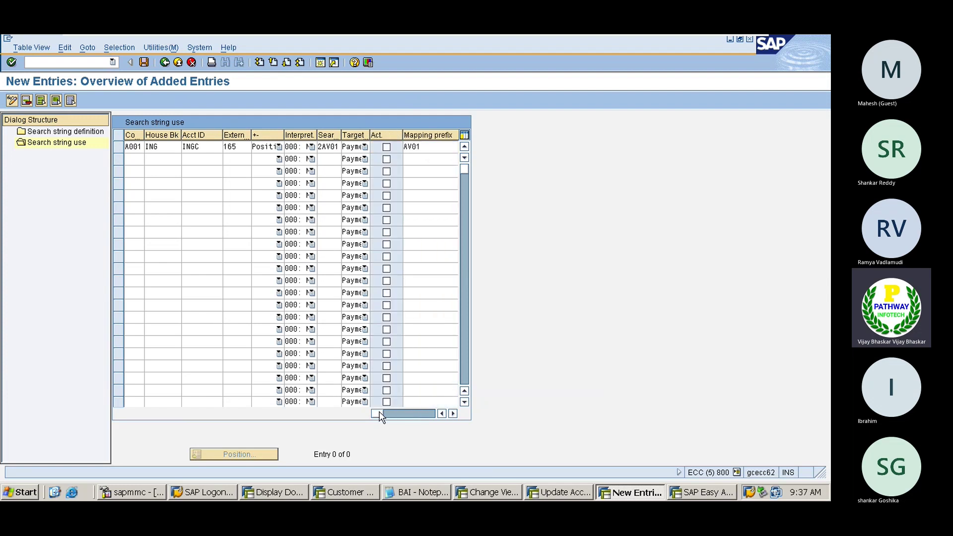
pyautogui.press('Return')
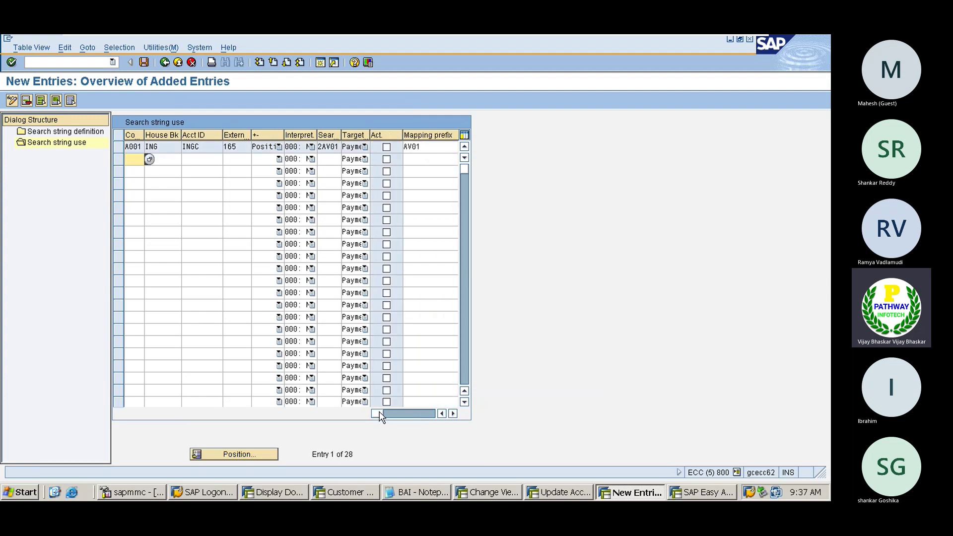
pyautogui.click(386, 147)
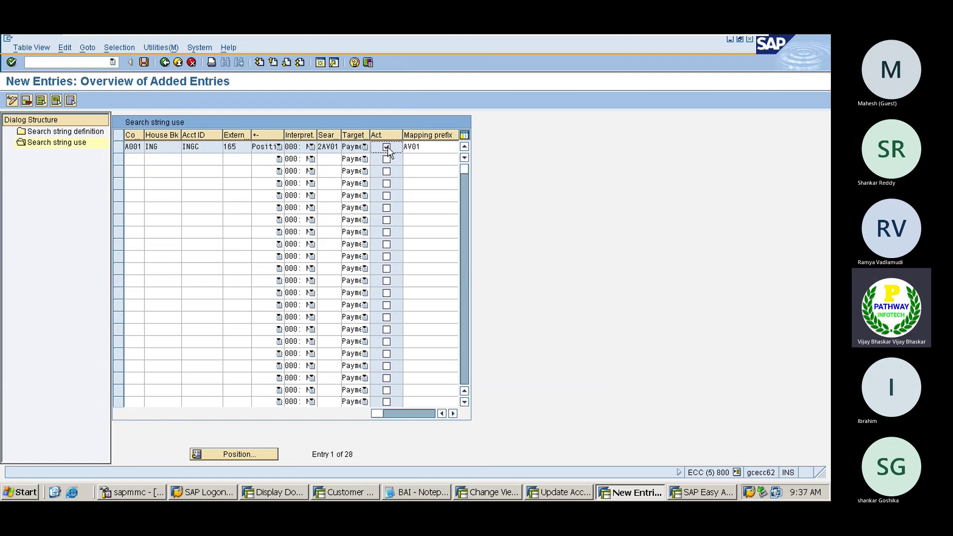
# - Add a second entry for company code A001, house bank ING, account ID INGC and external transaction 165 with a positive value
pyautogui.click(133, 159)
pyautogui.write('A001')
pyautogui.press('Tab')
pyautogui.press('Down')
pyautogui.click(154, 163)
pyautogui.write('ING')
pyautogui.press('Tab')
pyautogui.write('INGC')
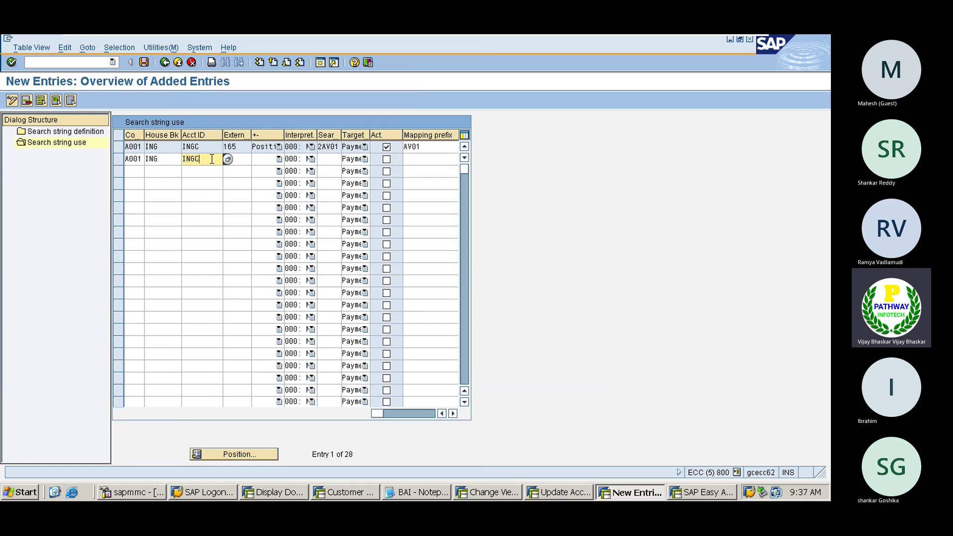
pyautogui.press('Tab')
pyautogui.write('165')
pyautogui.press('Tab')
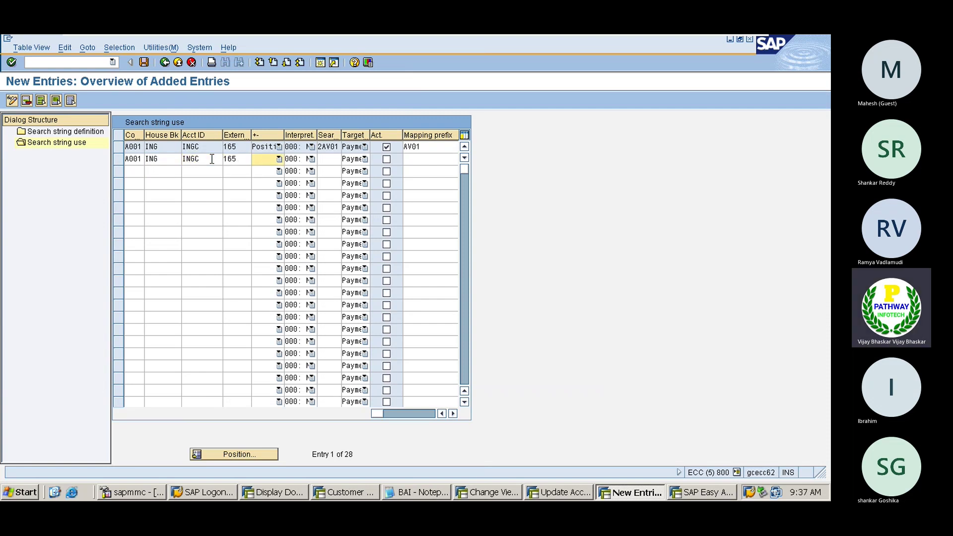
pyautogui.click(277, 160)
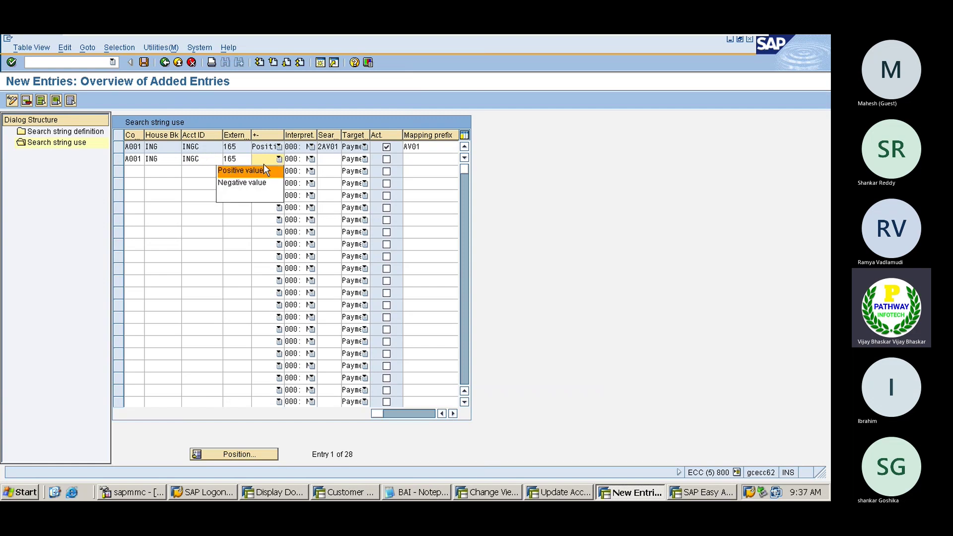
pyautogui.click(245, 171)
# - Fill the second entry with search string 2AV01 (ACH) and mapping prefix AV01
pyautogui.click(325, 159)
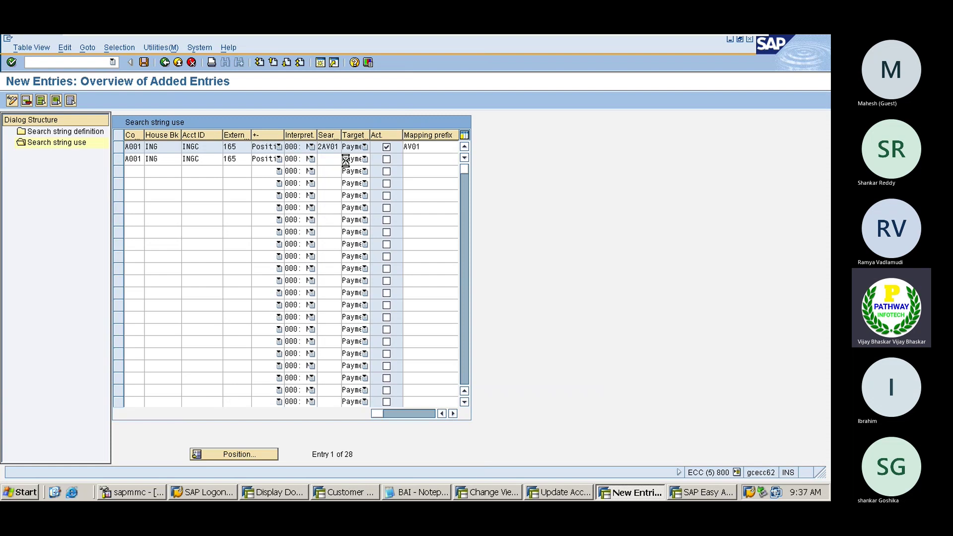
pyautogui.click(339, 159)
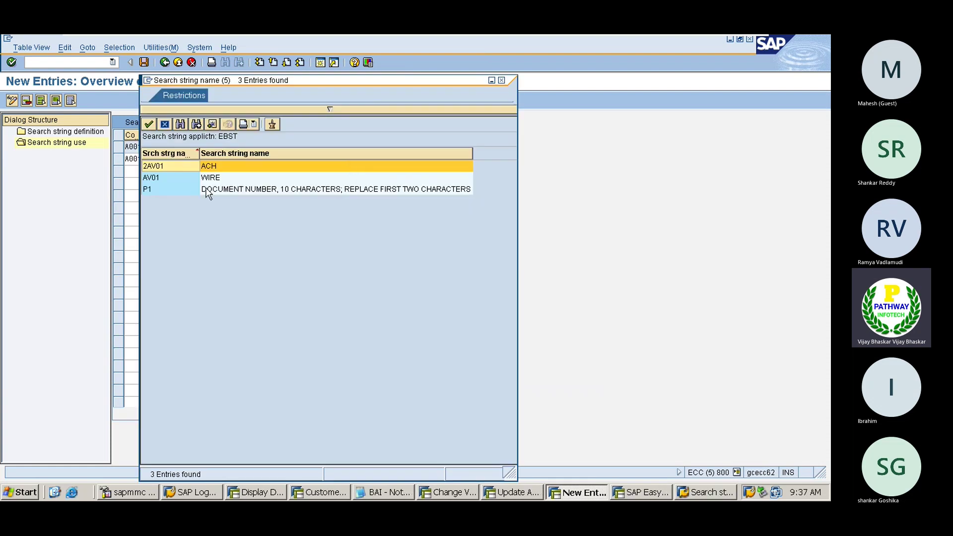
pyautogui.doubleClick(175, 165)
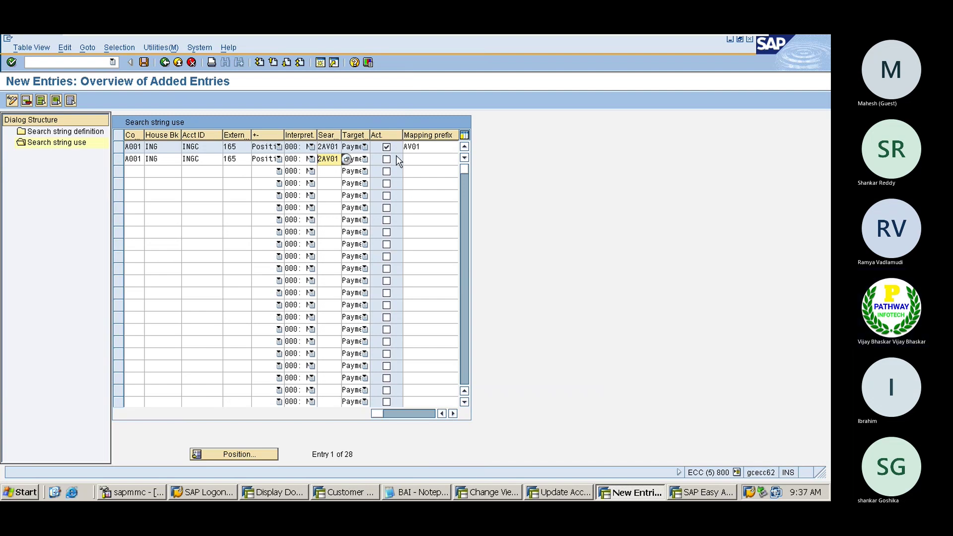
pyautogui.click(408, 159)
pyautogui.write('AV01')
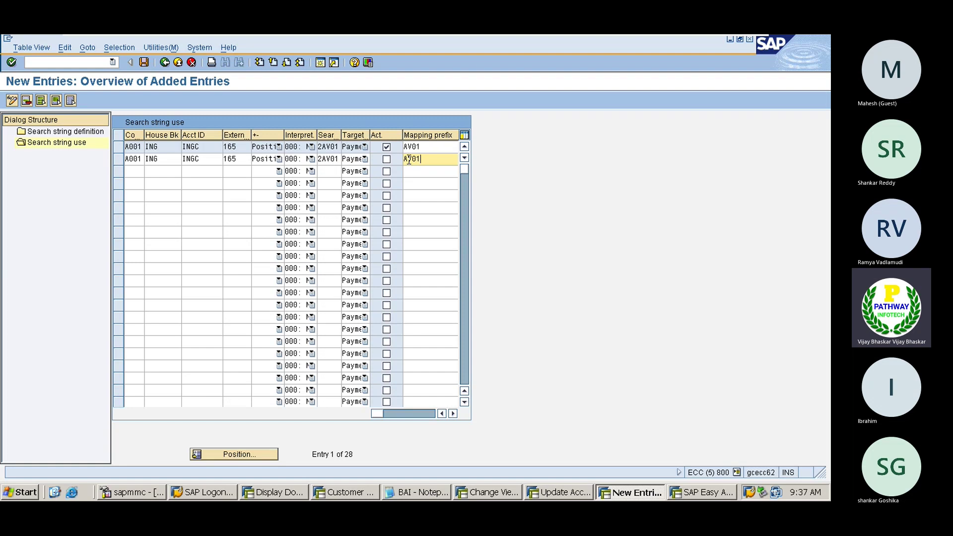
pyautogui.press('Return')
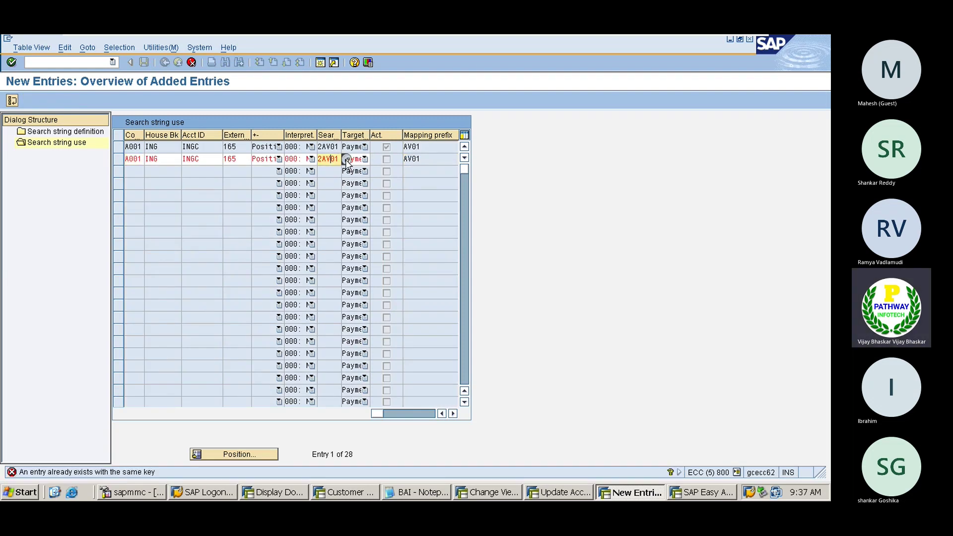
# - Change the second entry's search string to AV01 (WIRE) and check the search string texts of both entries
pyautogui.click(346, 159)
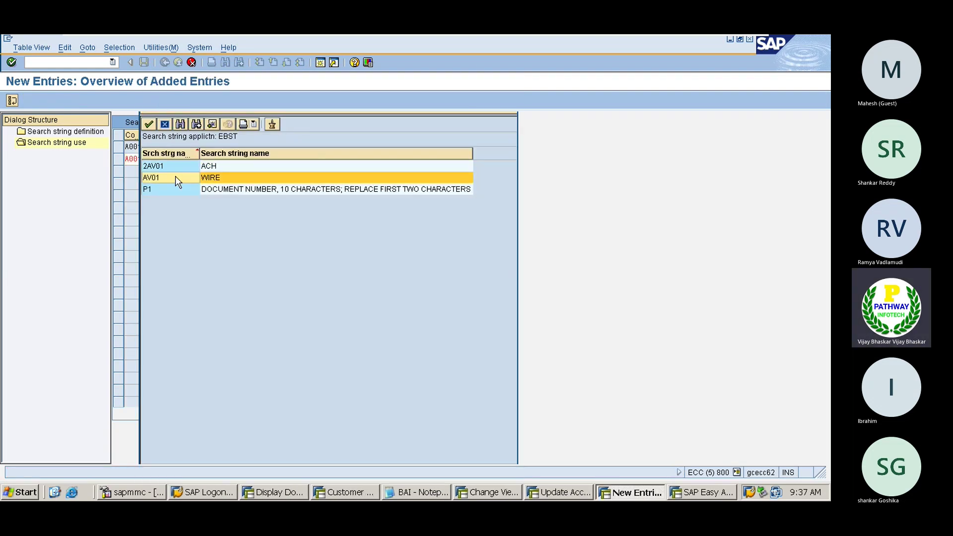
pyautogui.doubleClick(175, 177)
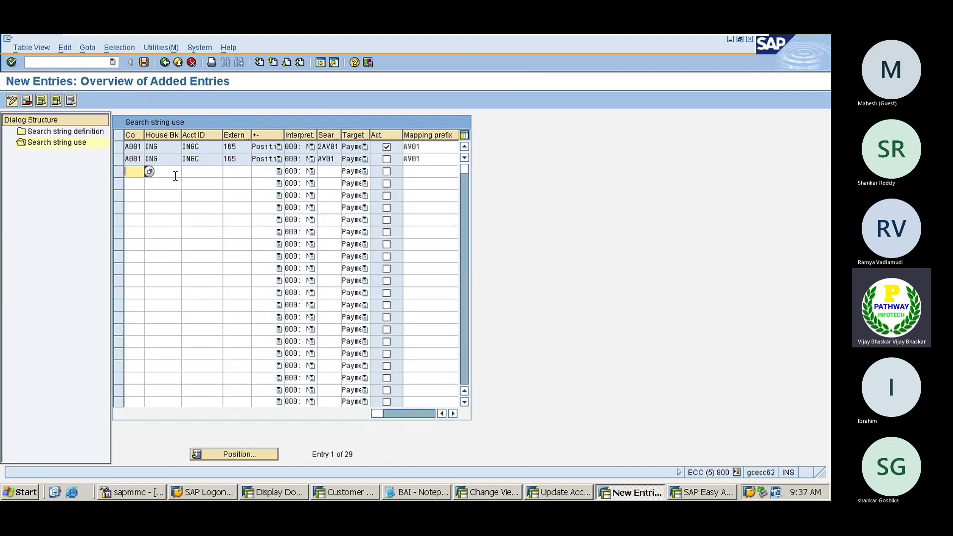
pyautogui.click(452, 413)
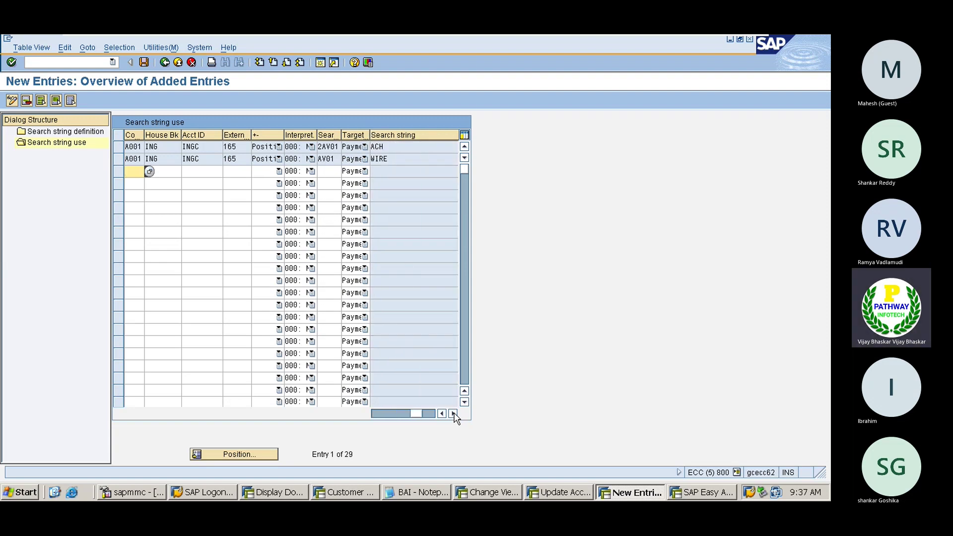
pyautogui.click(387, 149)
pyautogui.click(392, 158)
pyautogui.click(378, 416)
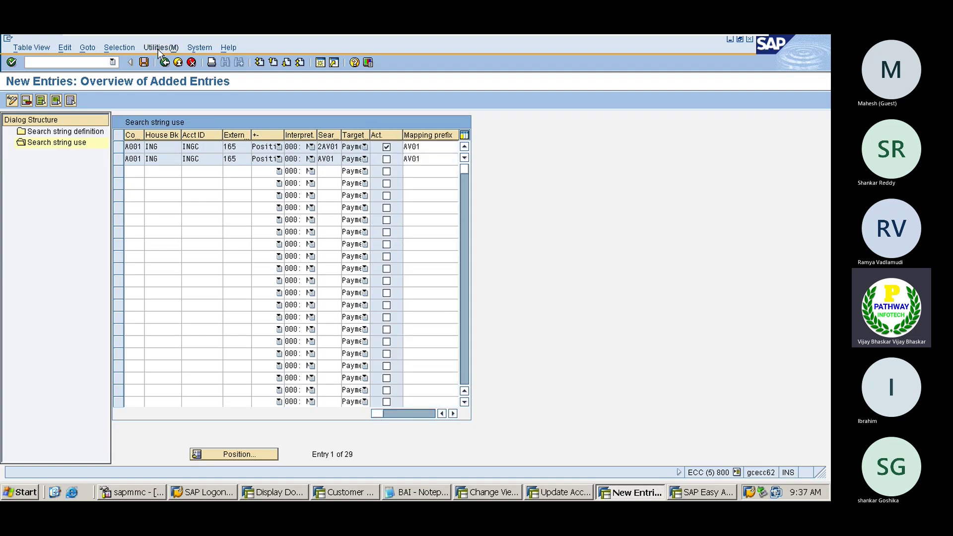
# - Save the search string use entries despite the inactive one, accepting the proposed customizing request
pyautogui.click(144, 62)
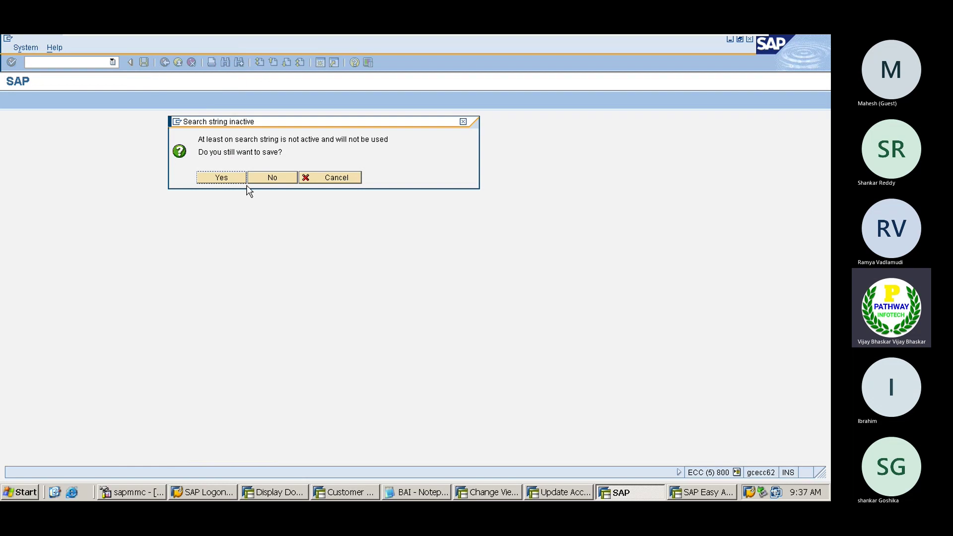
pyautogui.click(227, 178)
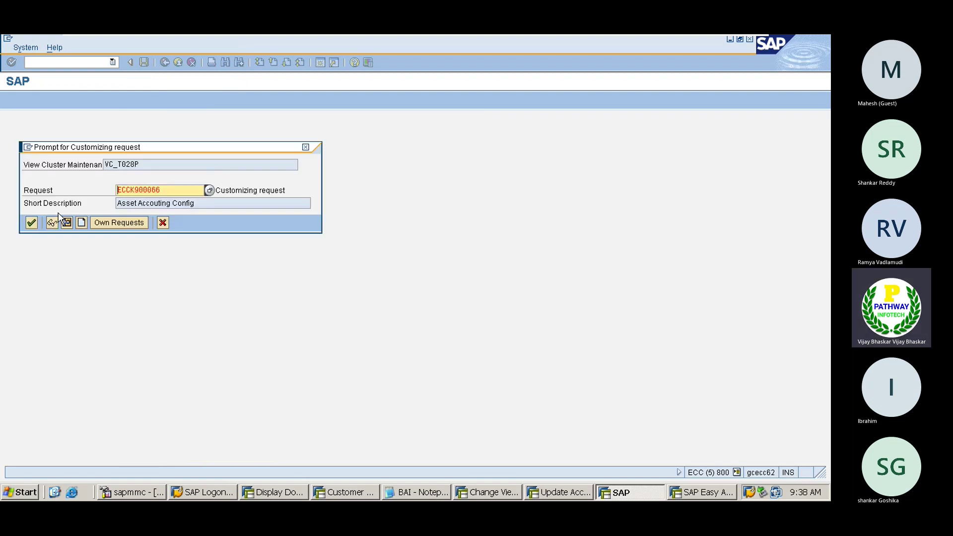
pyautogui.click(31, 221)
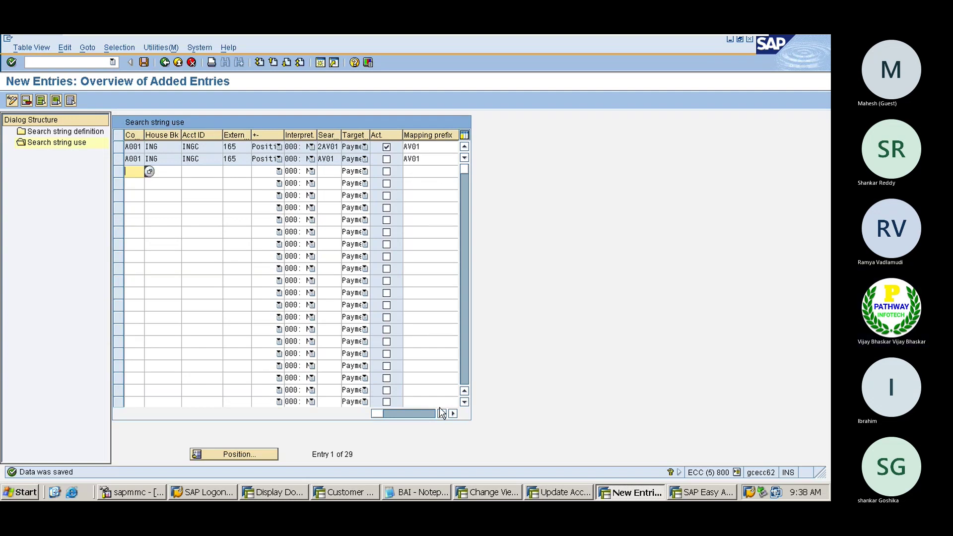
# - Compare the search string texts of both saved entries with the note lines in the BAI statement file
pyautogui.click(452, 413)
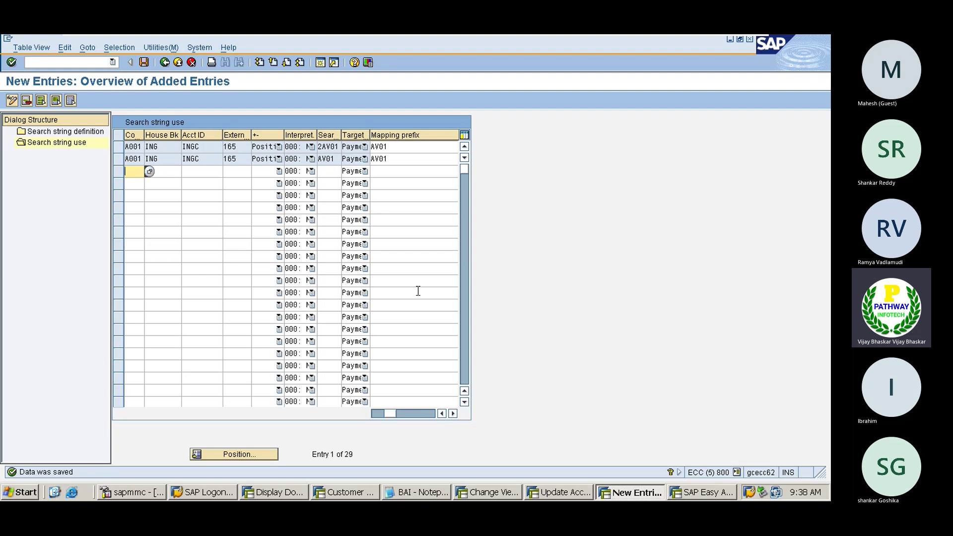
pyautogui.click(453, 414)
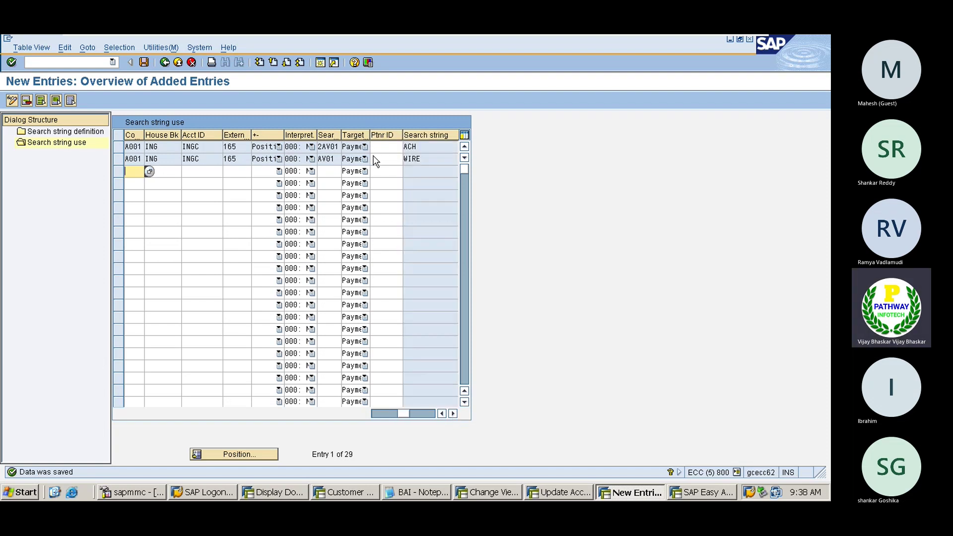
pyautogui.moveTo(403, 137); pyautogui.dragTo(385, 137)
pyautogui.click(411, 147)
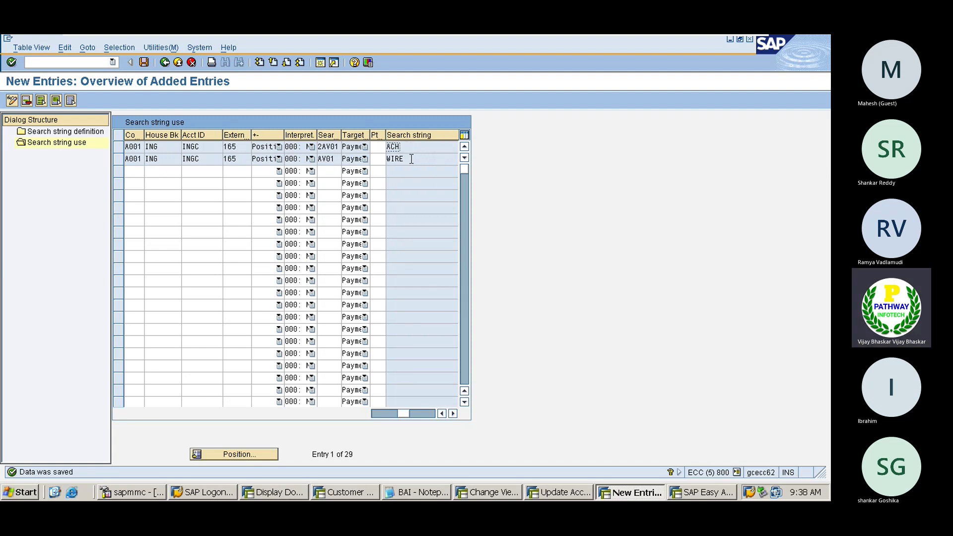
pyautogui.click(411, 159)
pyautogui.click(423, 494)
pyautogui.click(599, 256)
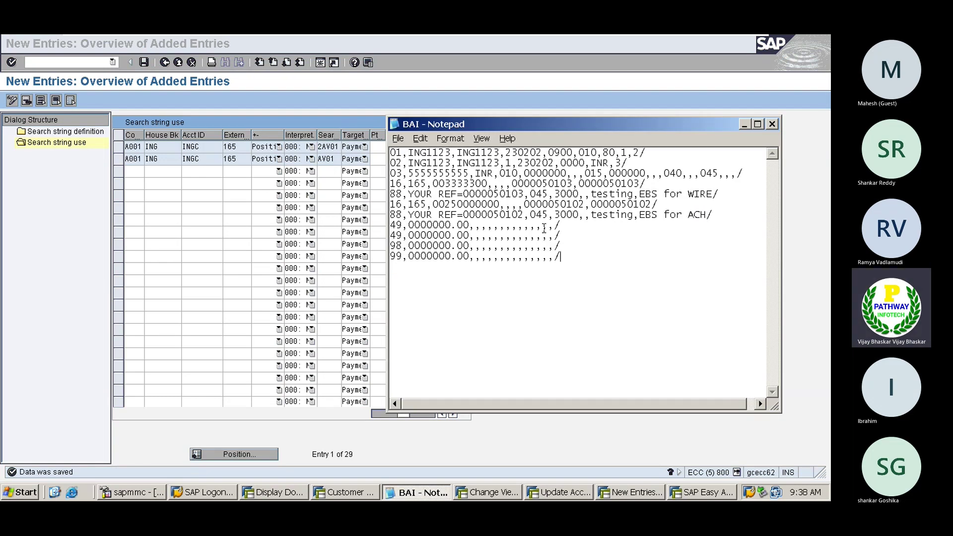
pyautogui.click(70, 268)
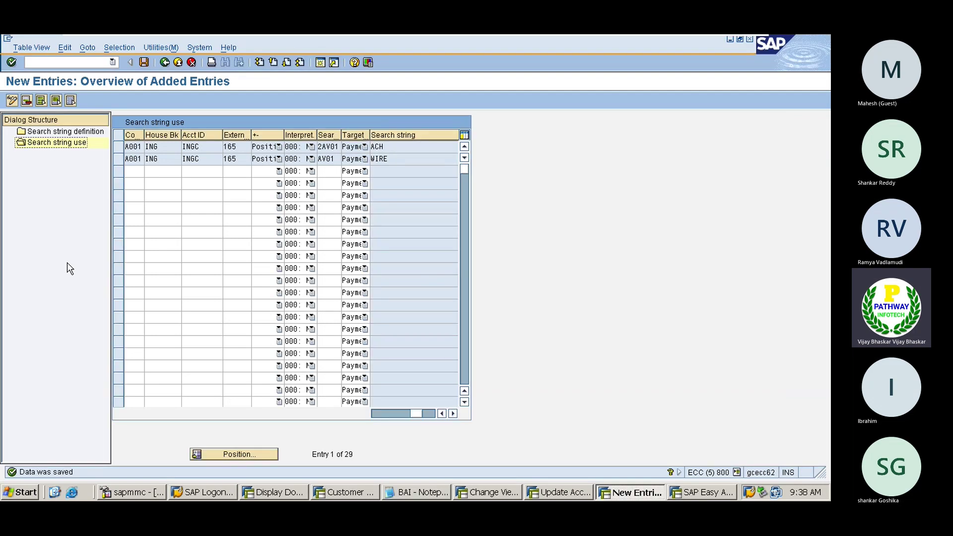
pyautogui.moveTo(394, 147); pyautogui.dragTo(369, 158)
# - Review the details of the 2,500,000.00 INR invoice in the customer line items and return to the list
pyautogui.click(337, 492)
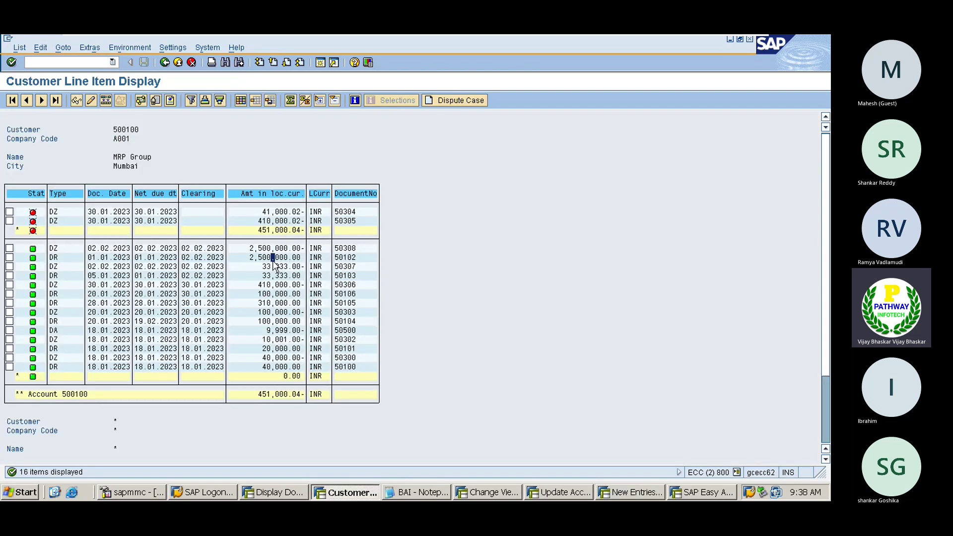
pyautogui.doubleClick(272, 258)
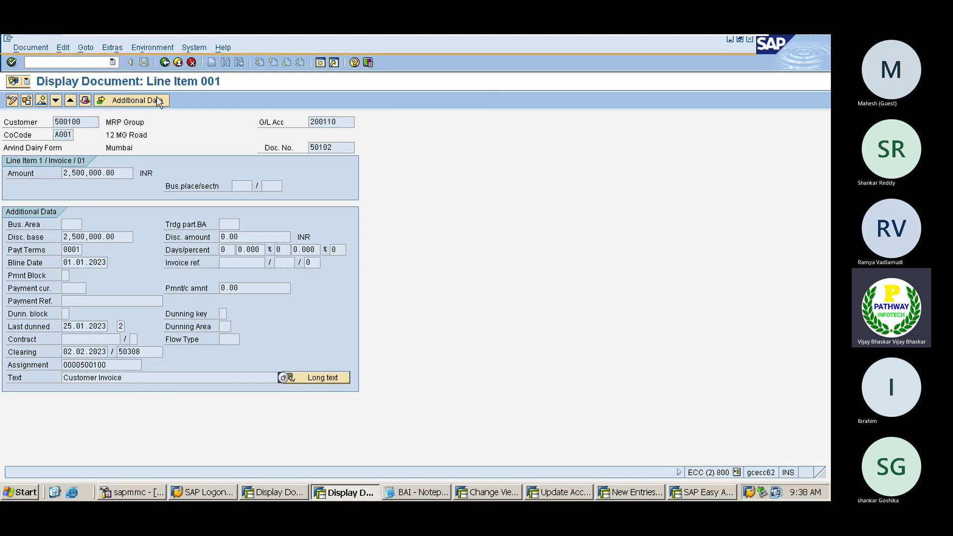
pyautogui.click(164, 63)
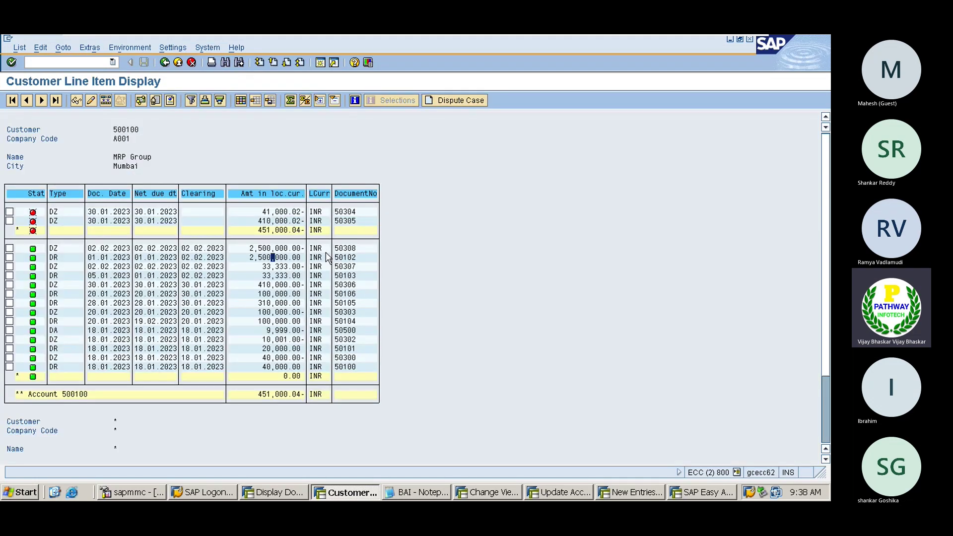
# - Open the 2,500,000.00 INR incoming payment (type DZ) in the customer line items and examine its item text
pyautogui.doubleClick(338, 246)
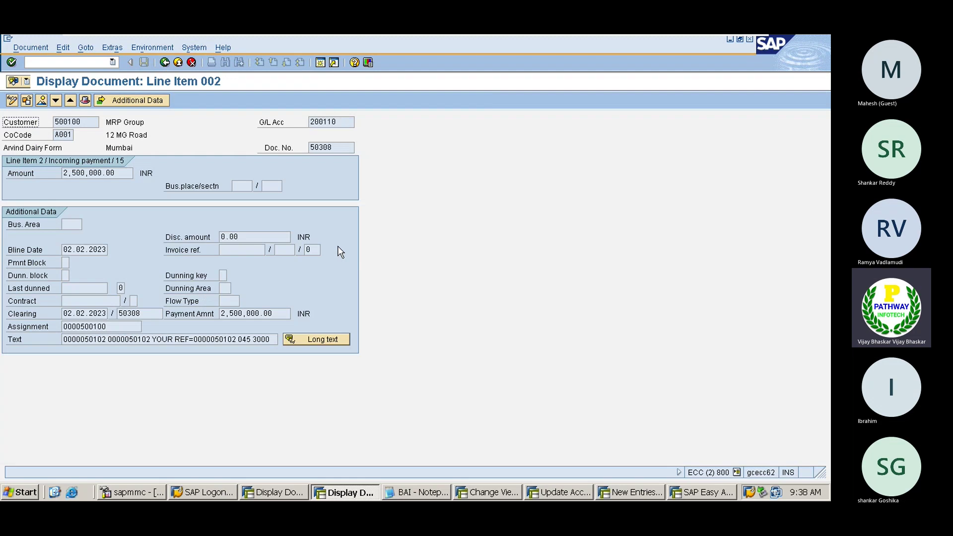
pyautogui.click(224, 341)
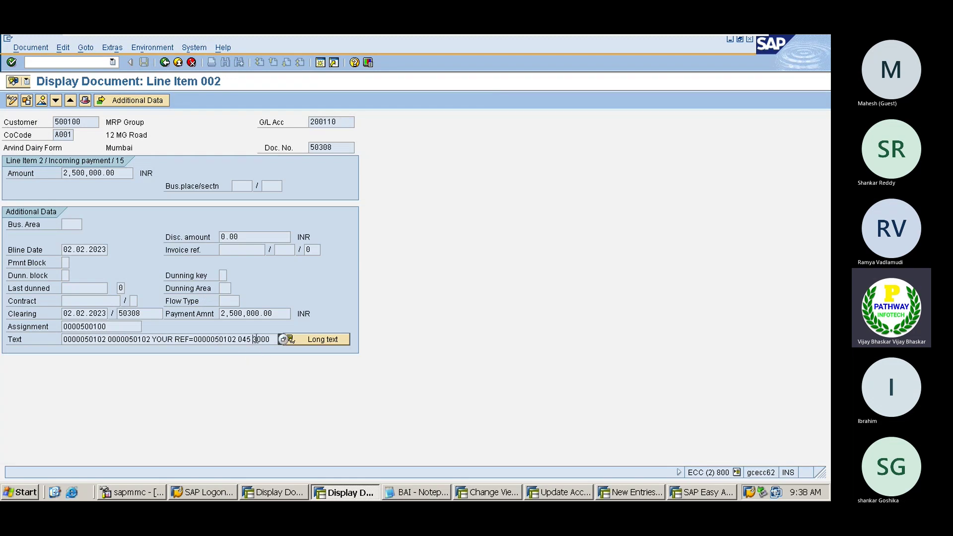
# - Minimize the virtual machine, switch to the Microsoft Teams meeting and stop its recording and transcription
pyautogui.moveTo(482, 35)
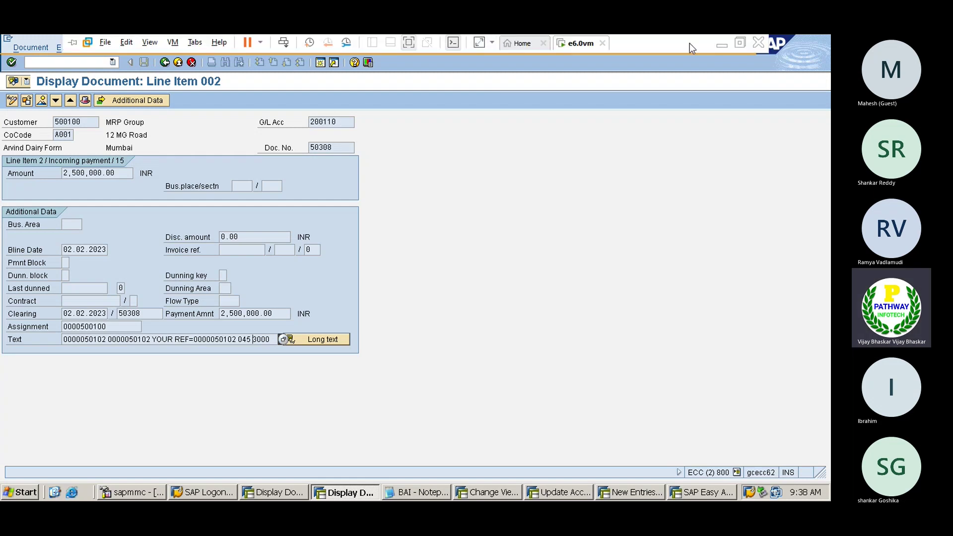
pyautogui.click(719, 44)
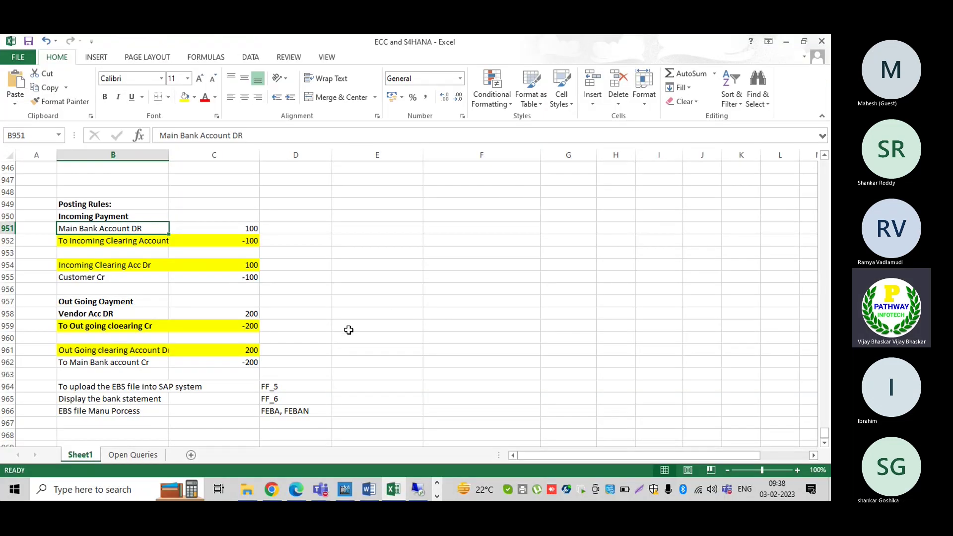
pyautogui.click(316, 327)
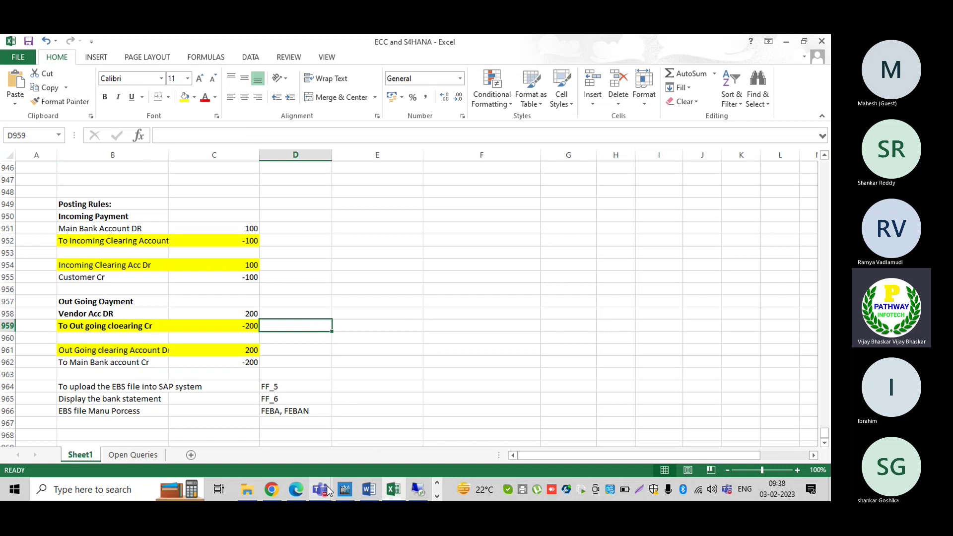
pyautogui.moveTo(320, 489)
pyautogui.click(349, 415)
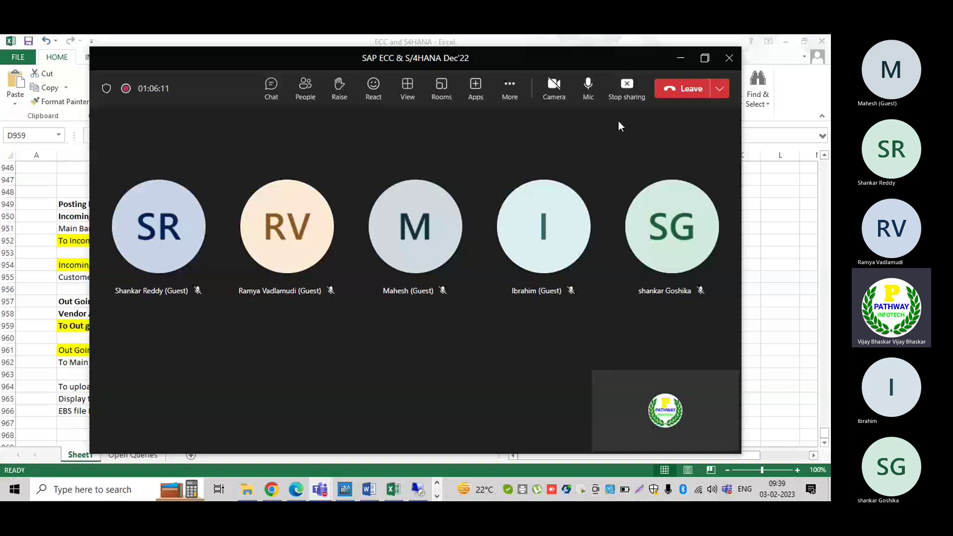
pyautogui.click(509, 99)
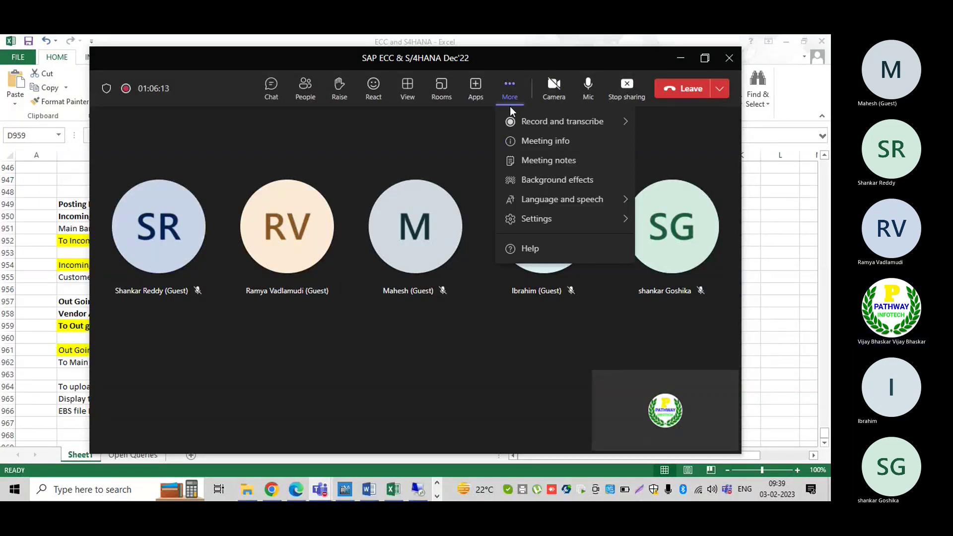
pyautogui.moveTo(526, 121)
pyautogui.click(404, 125)
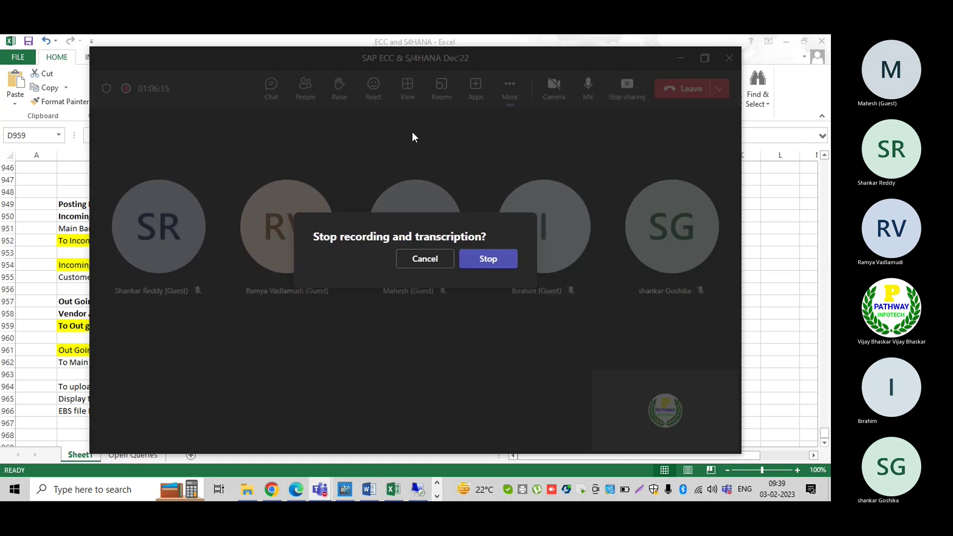